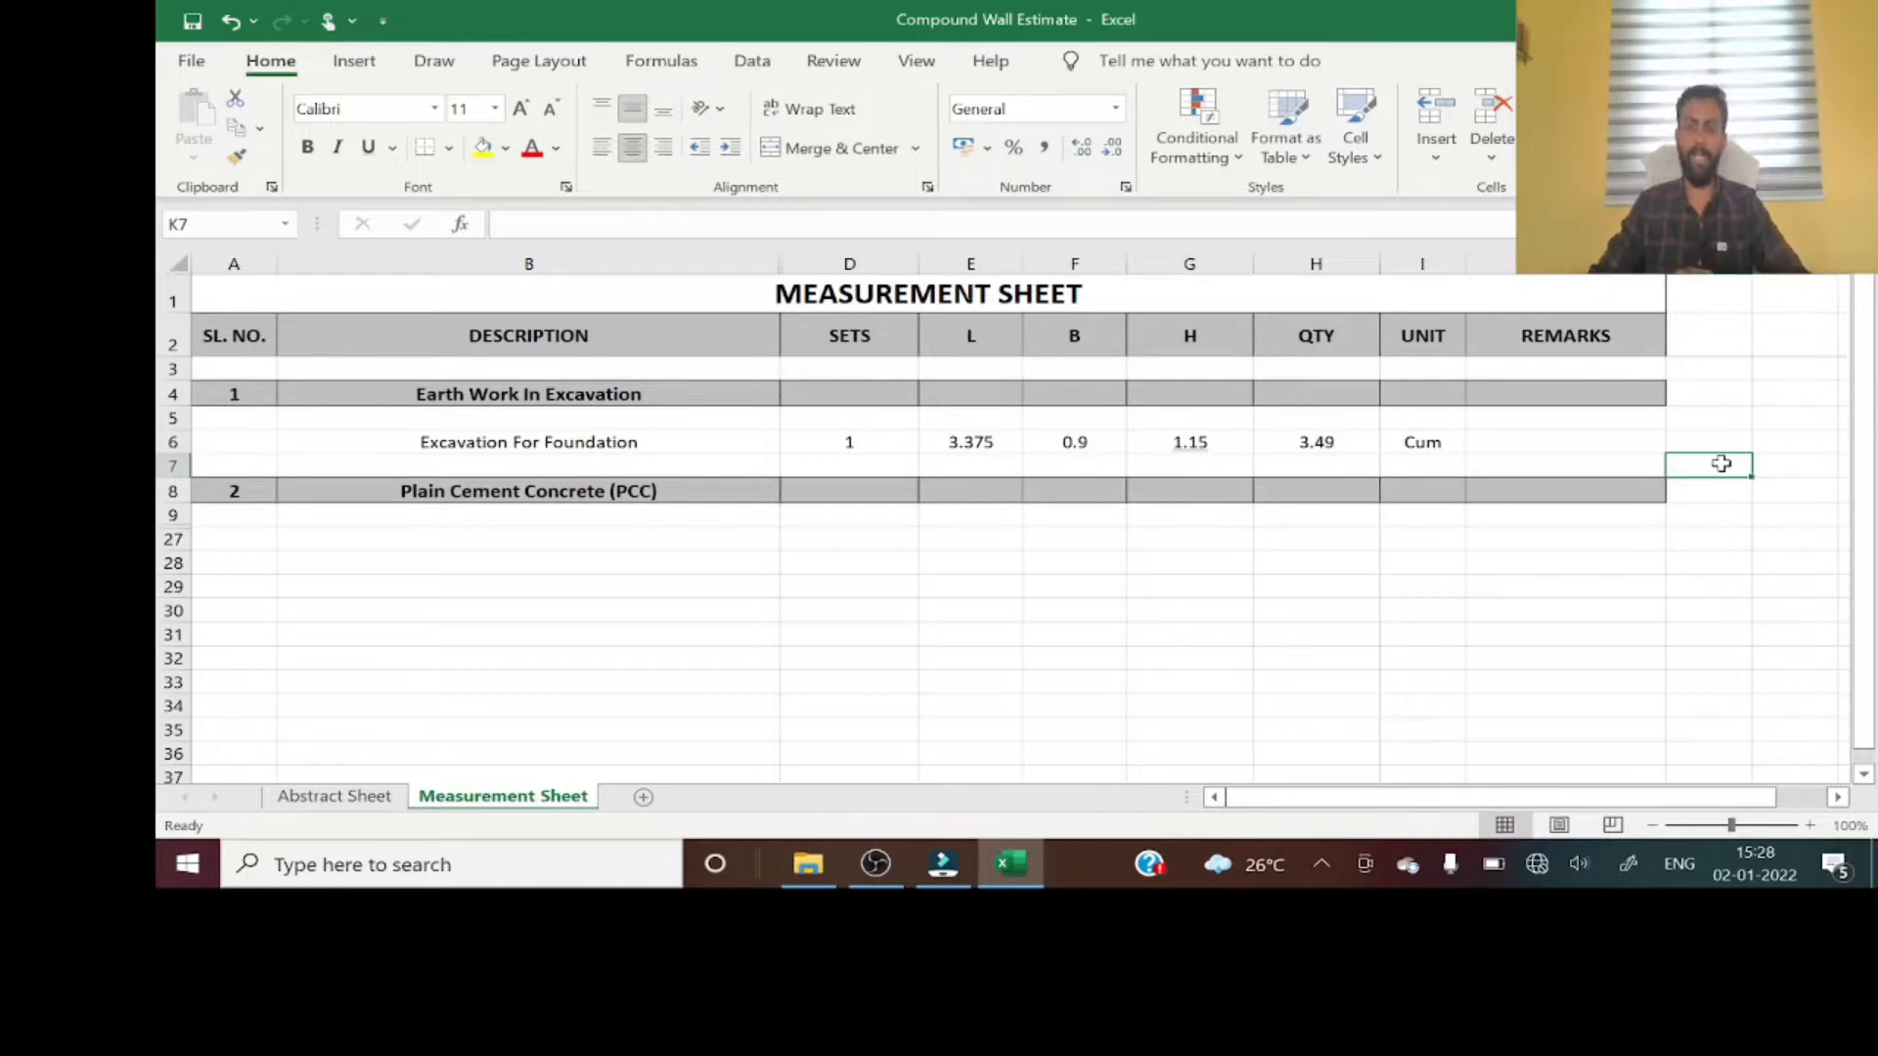
# - Change the item 2 heading in cell B8 to "Plain Cement Concrete (PCC)"
pyautogui.click(1322, 443)
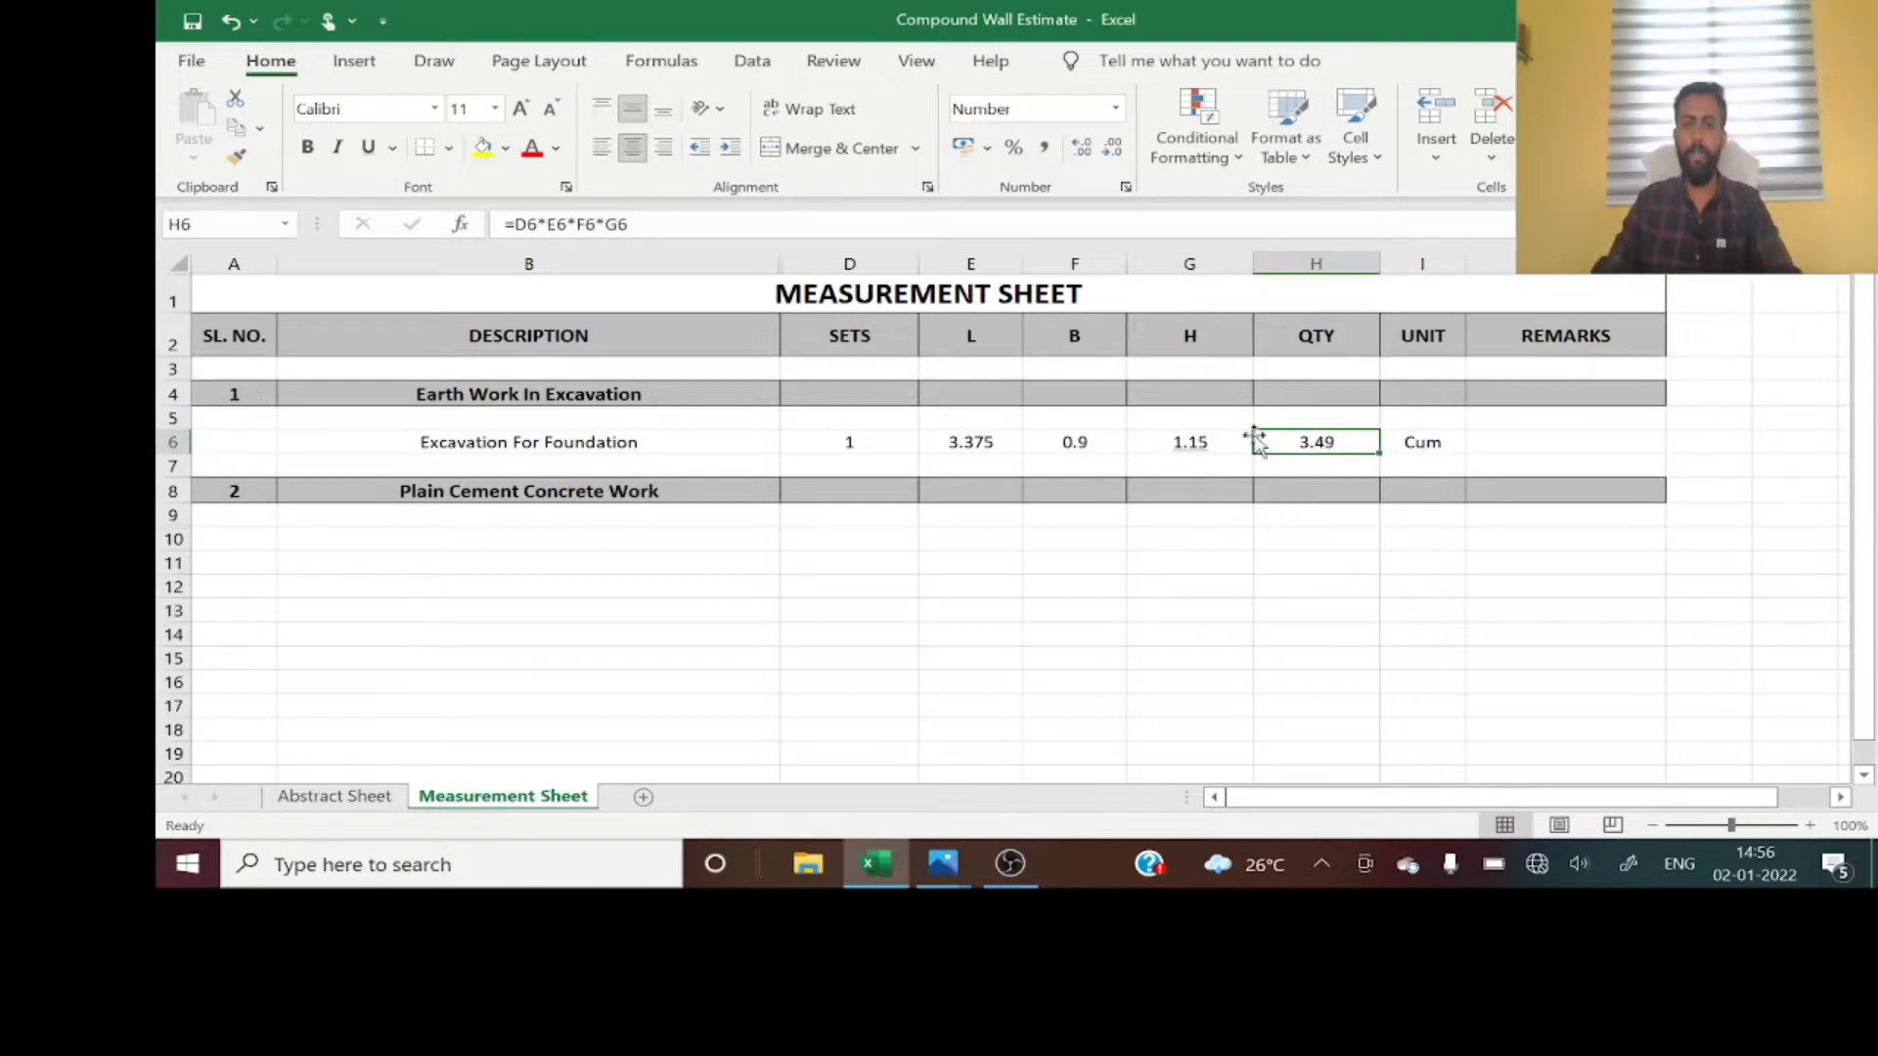
pyautogui.click(601, 490)
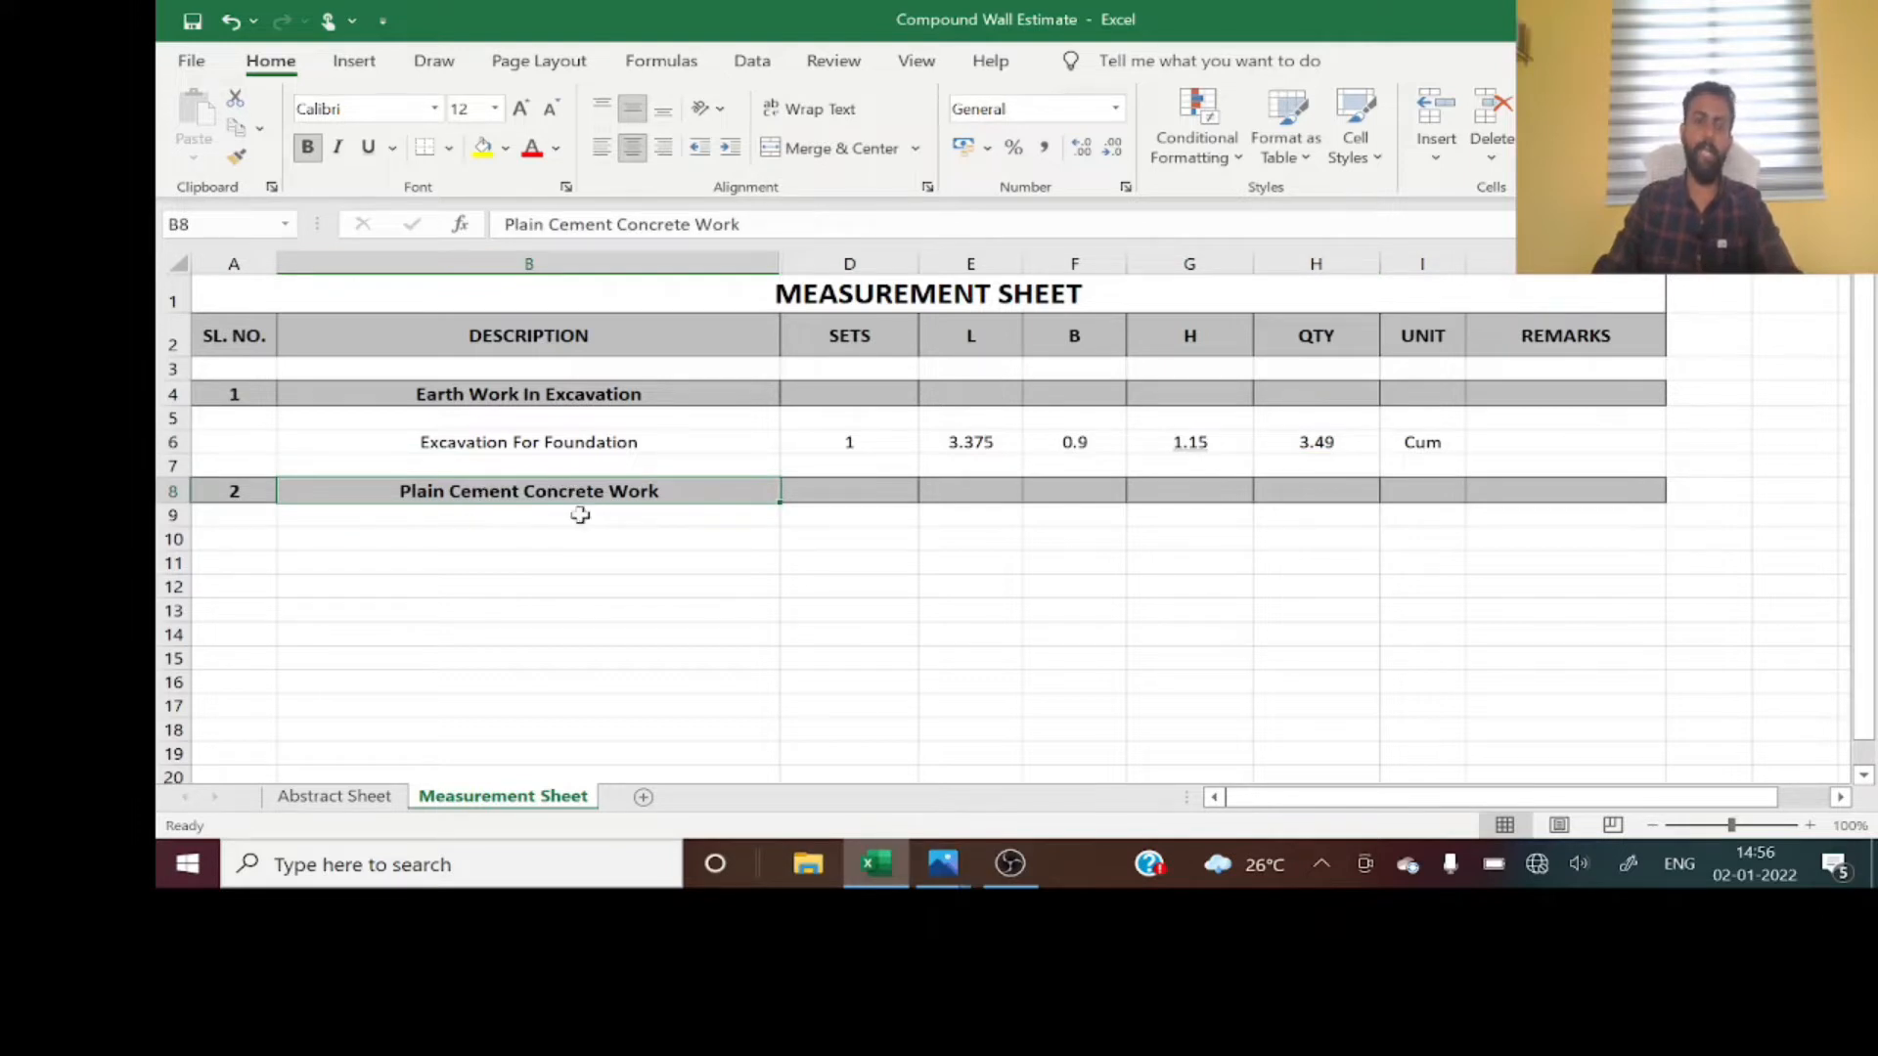
pyautogui.doubleClick(678, 488)
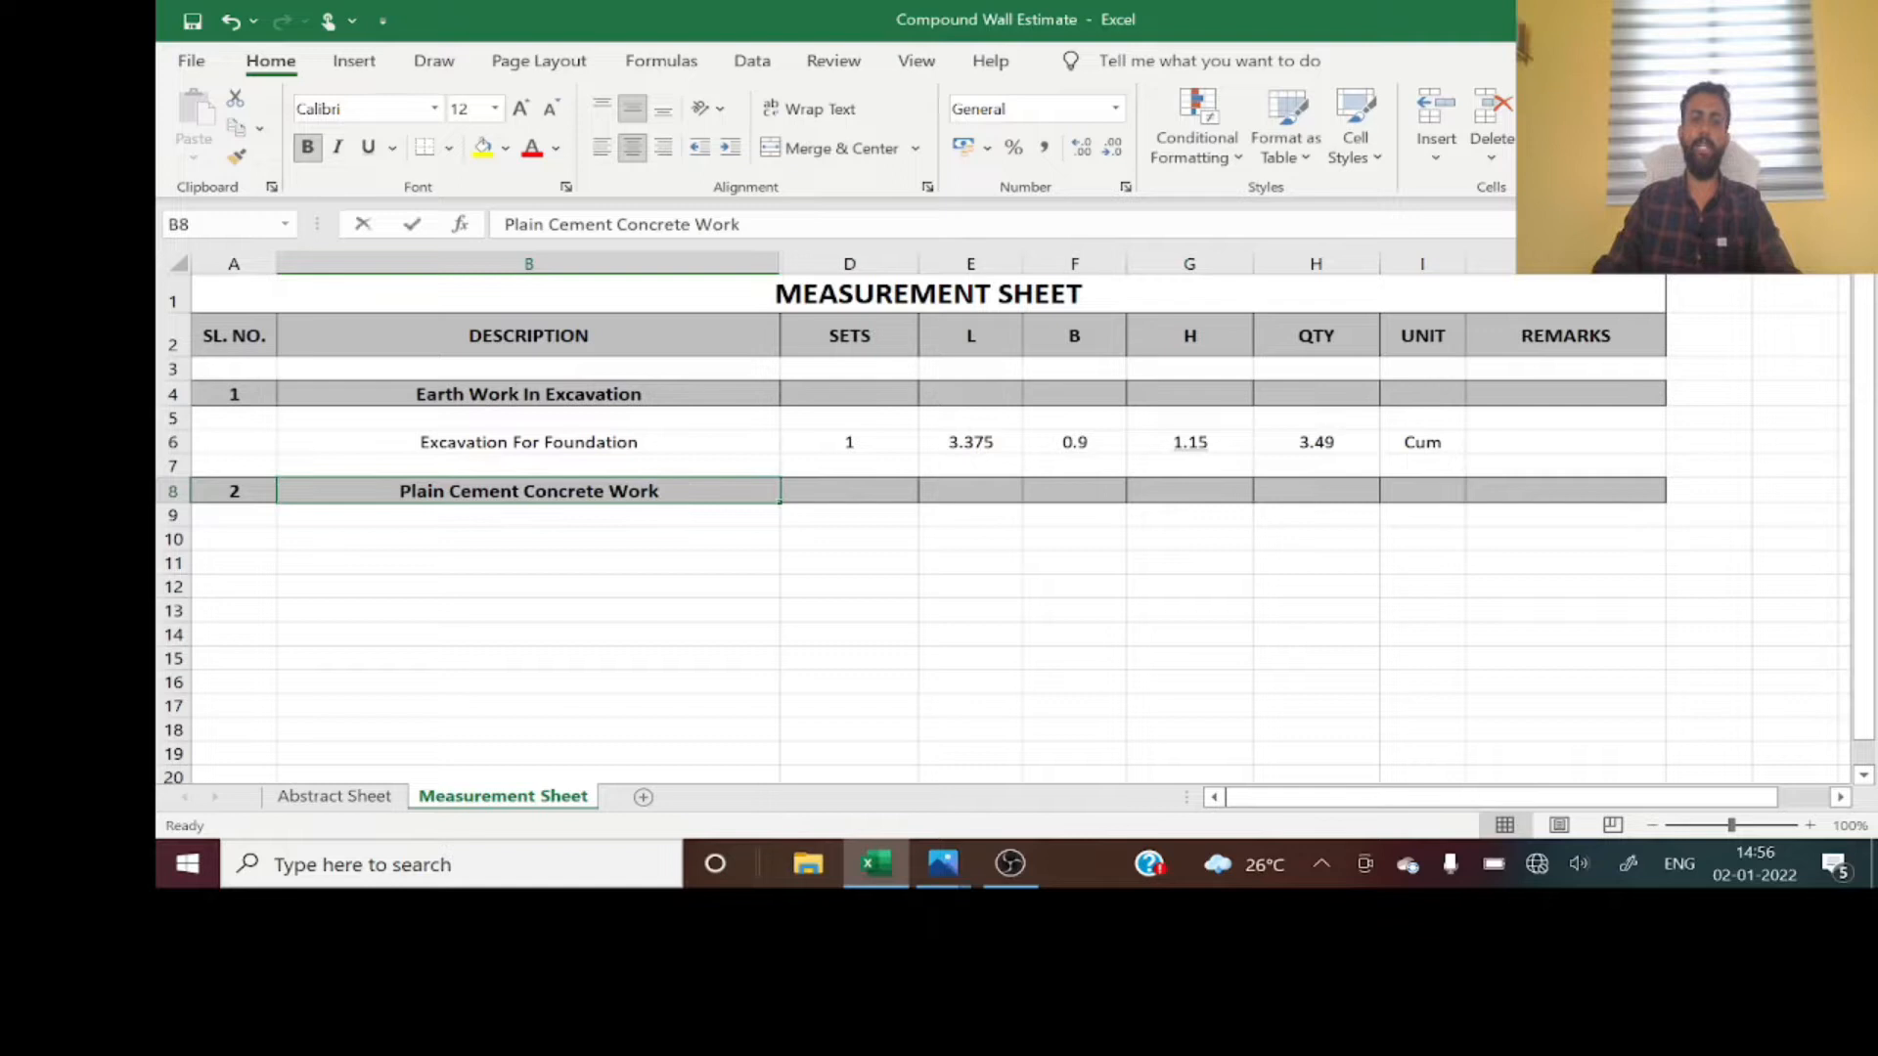
pyautogui.press('BackSpace')
pyautogui.press('BackSpace')
pyautogui.press('BackSpace')
pyautogui.press('BackSpace')
pyautogui.press('BackSpace')
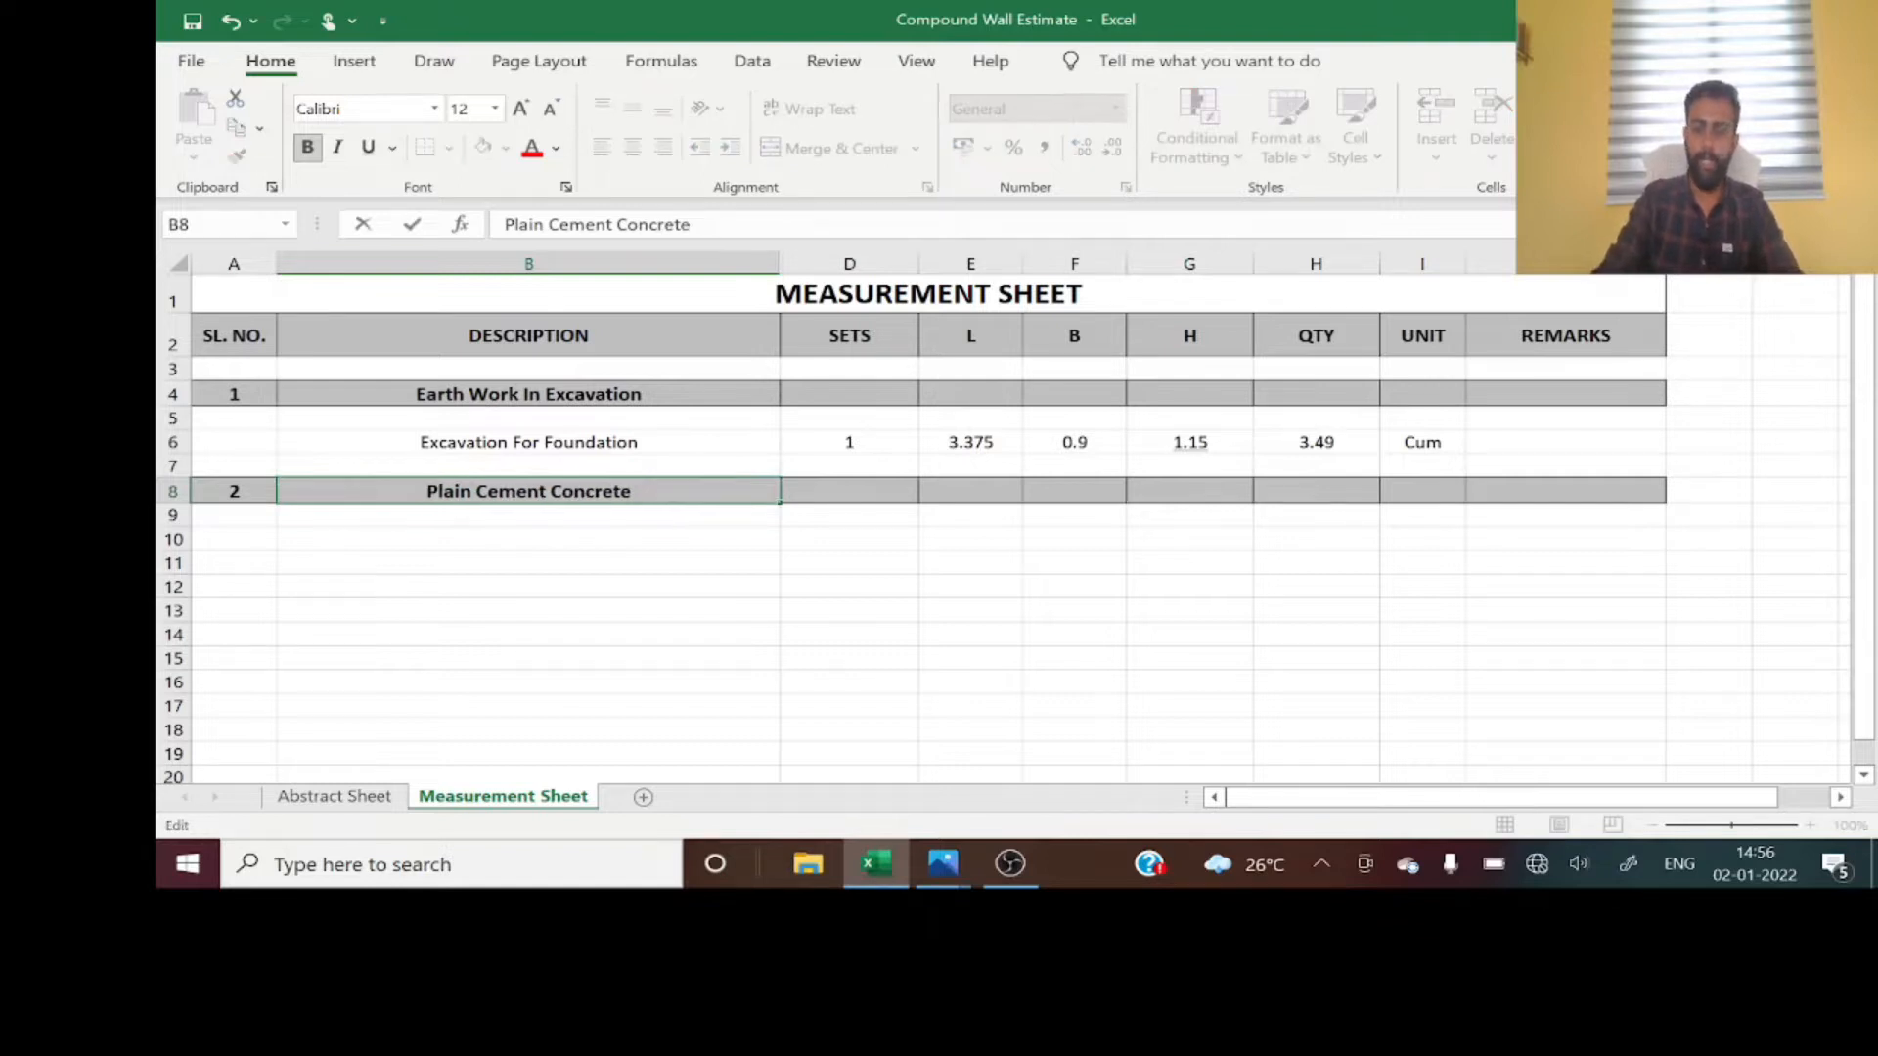
pyautogui.write('(PCC)')
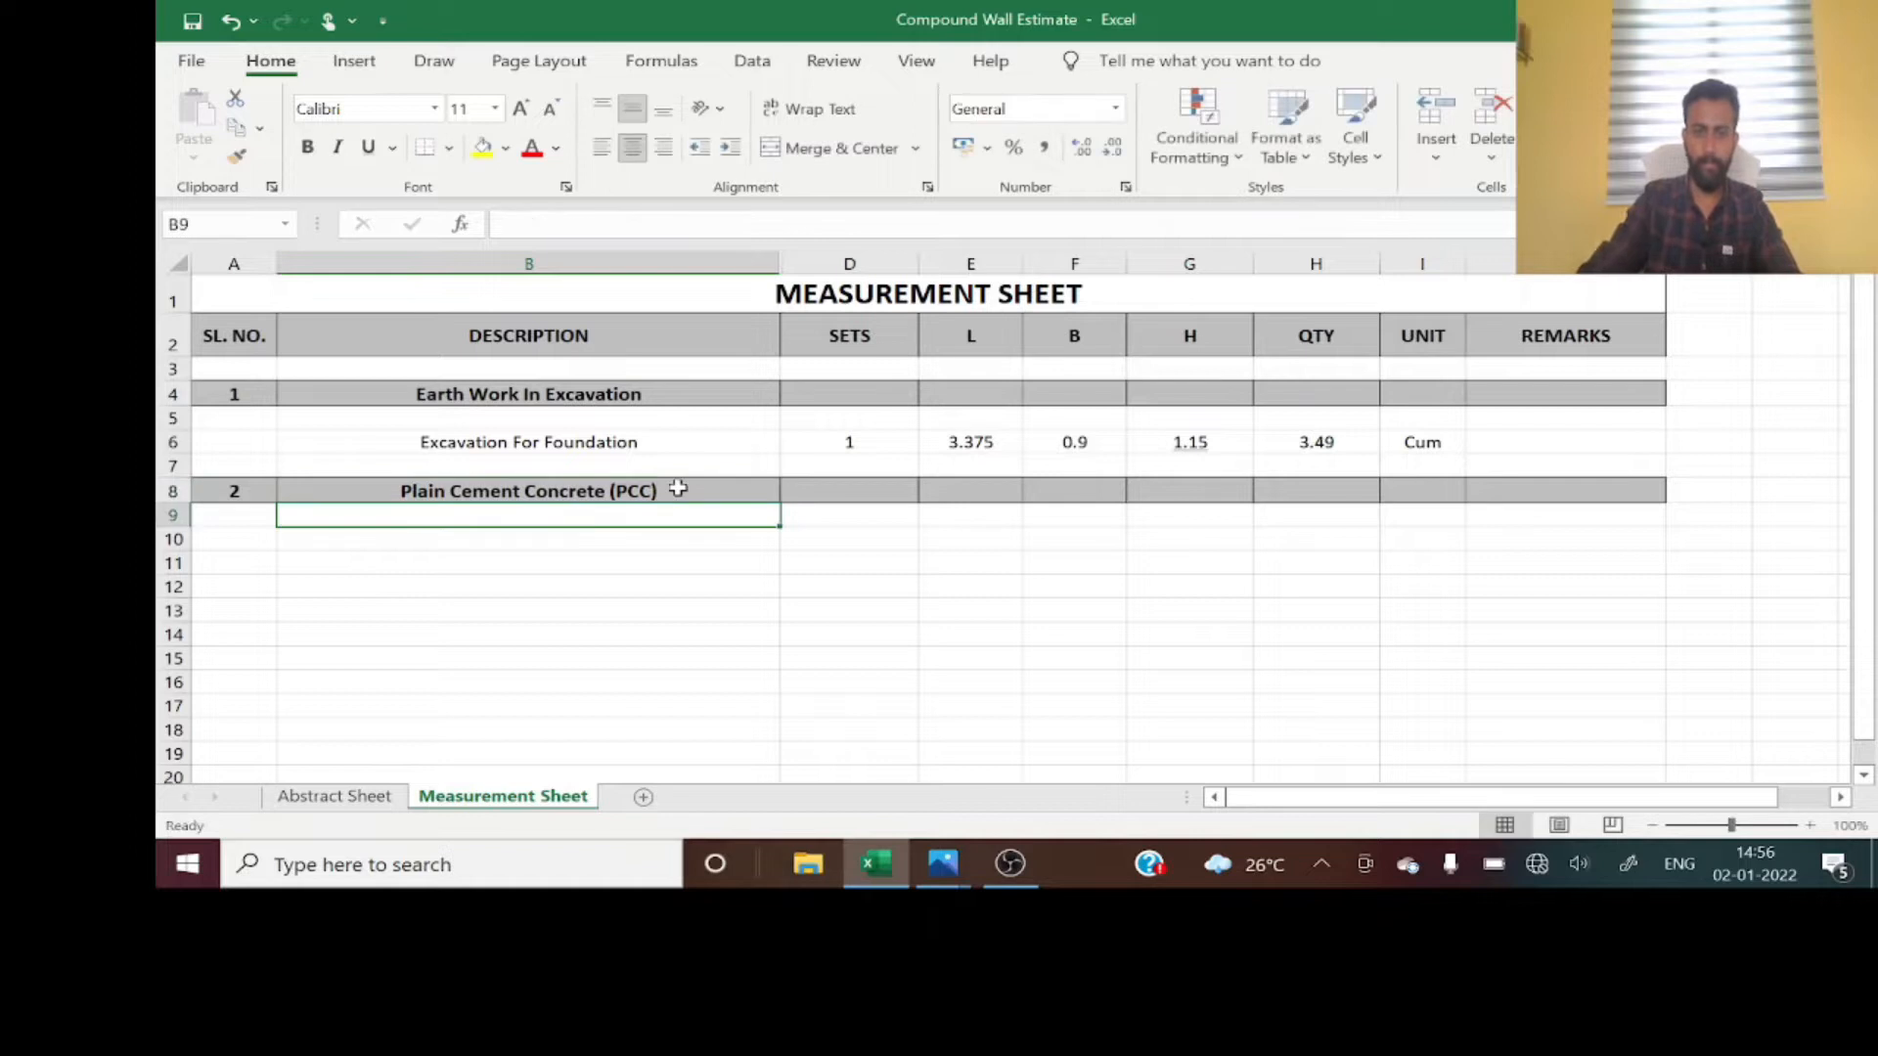
pyautogui.press('Return')
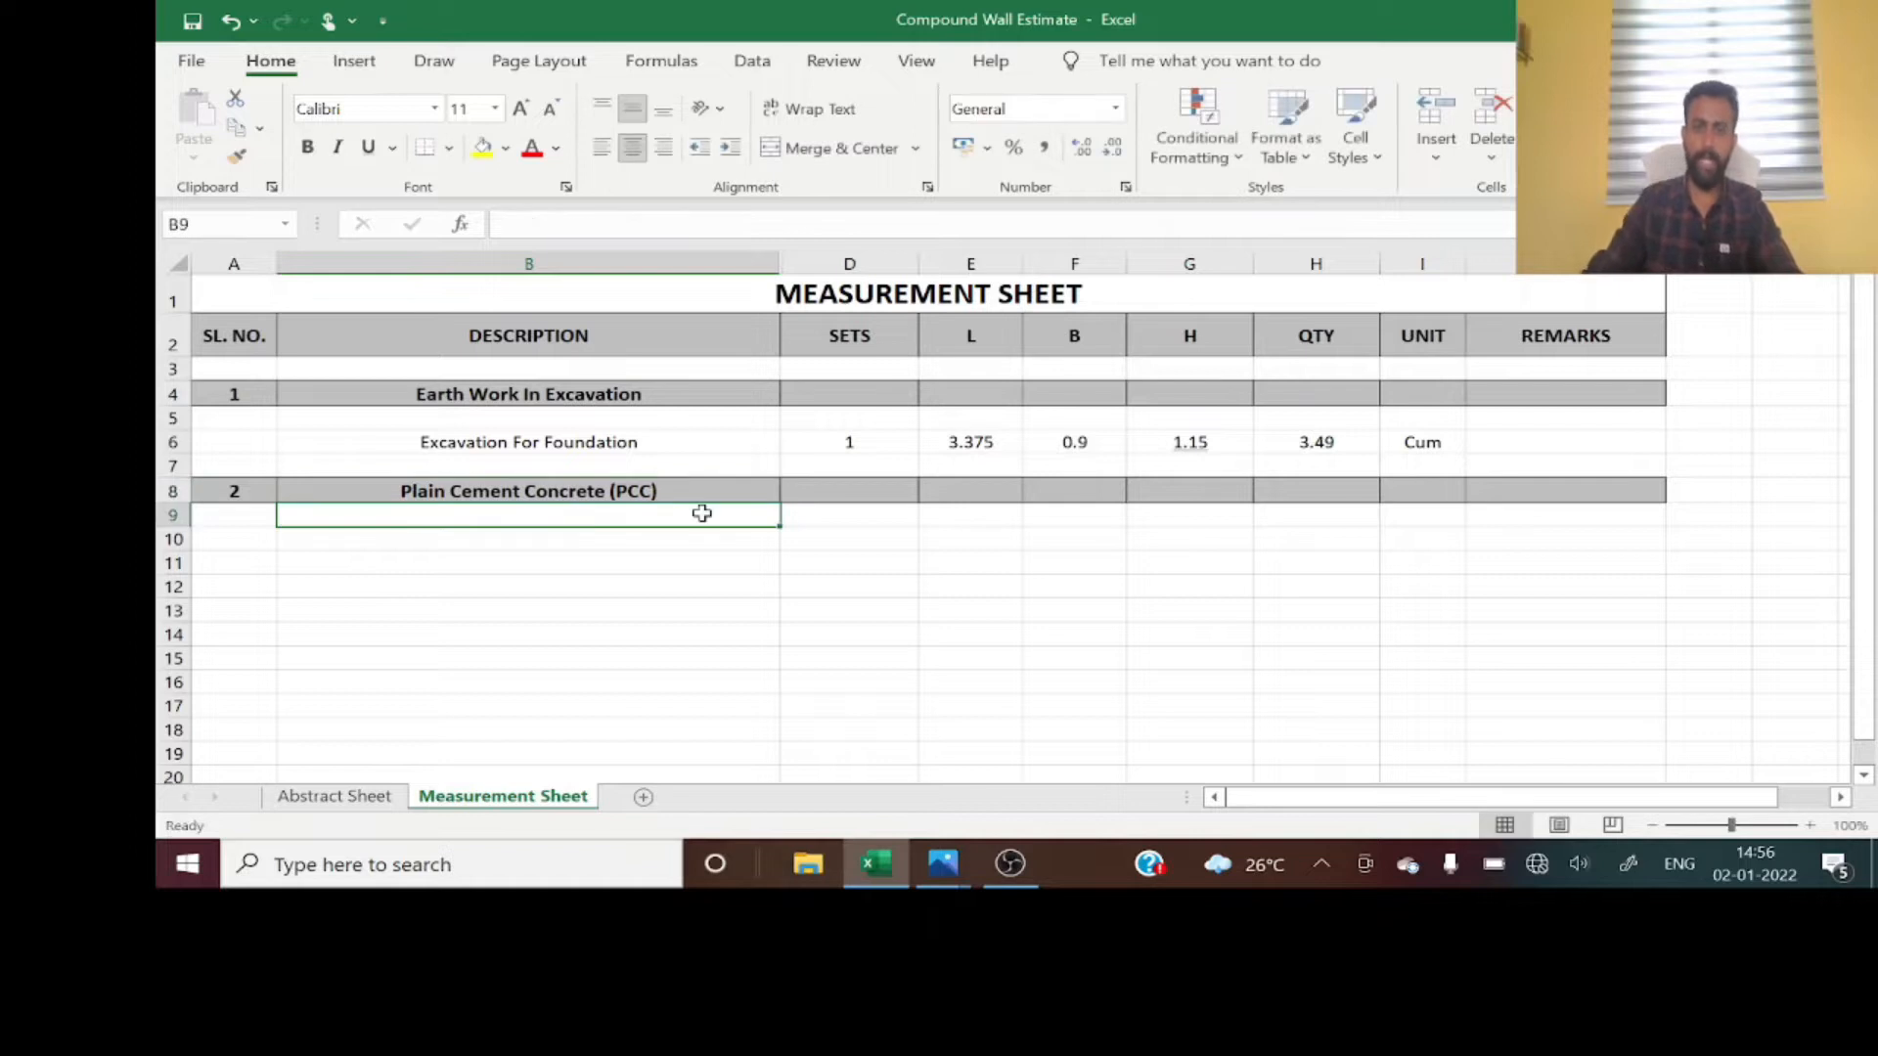
# - Switch to Photos and examine the PCC layers in the compound wall 3D model and the section drawing
pyautogui.click(698, 538)
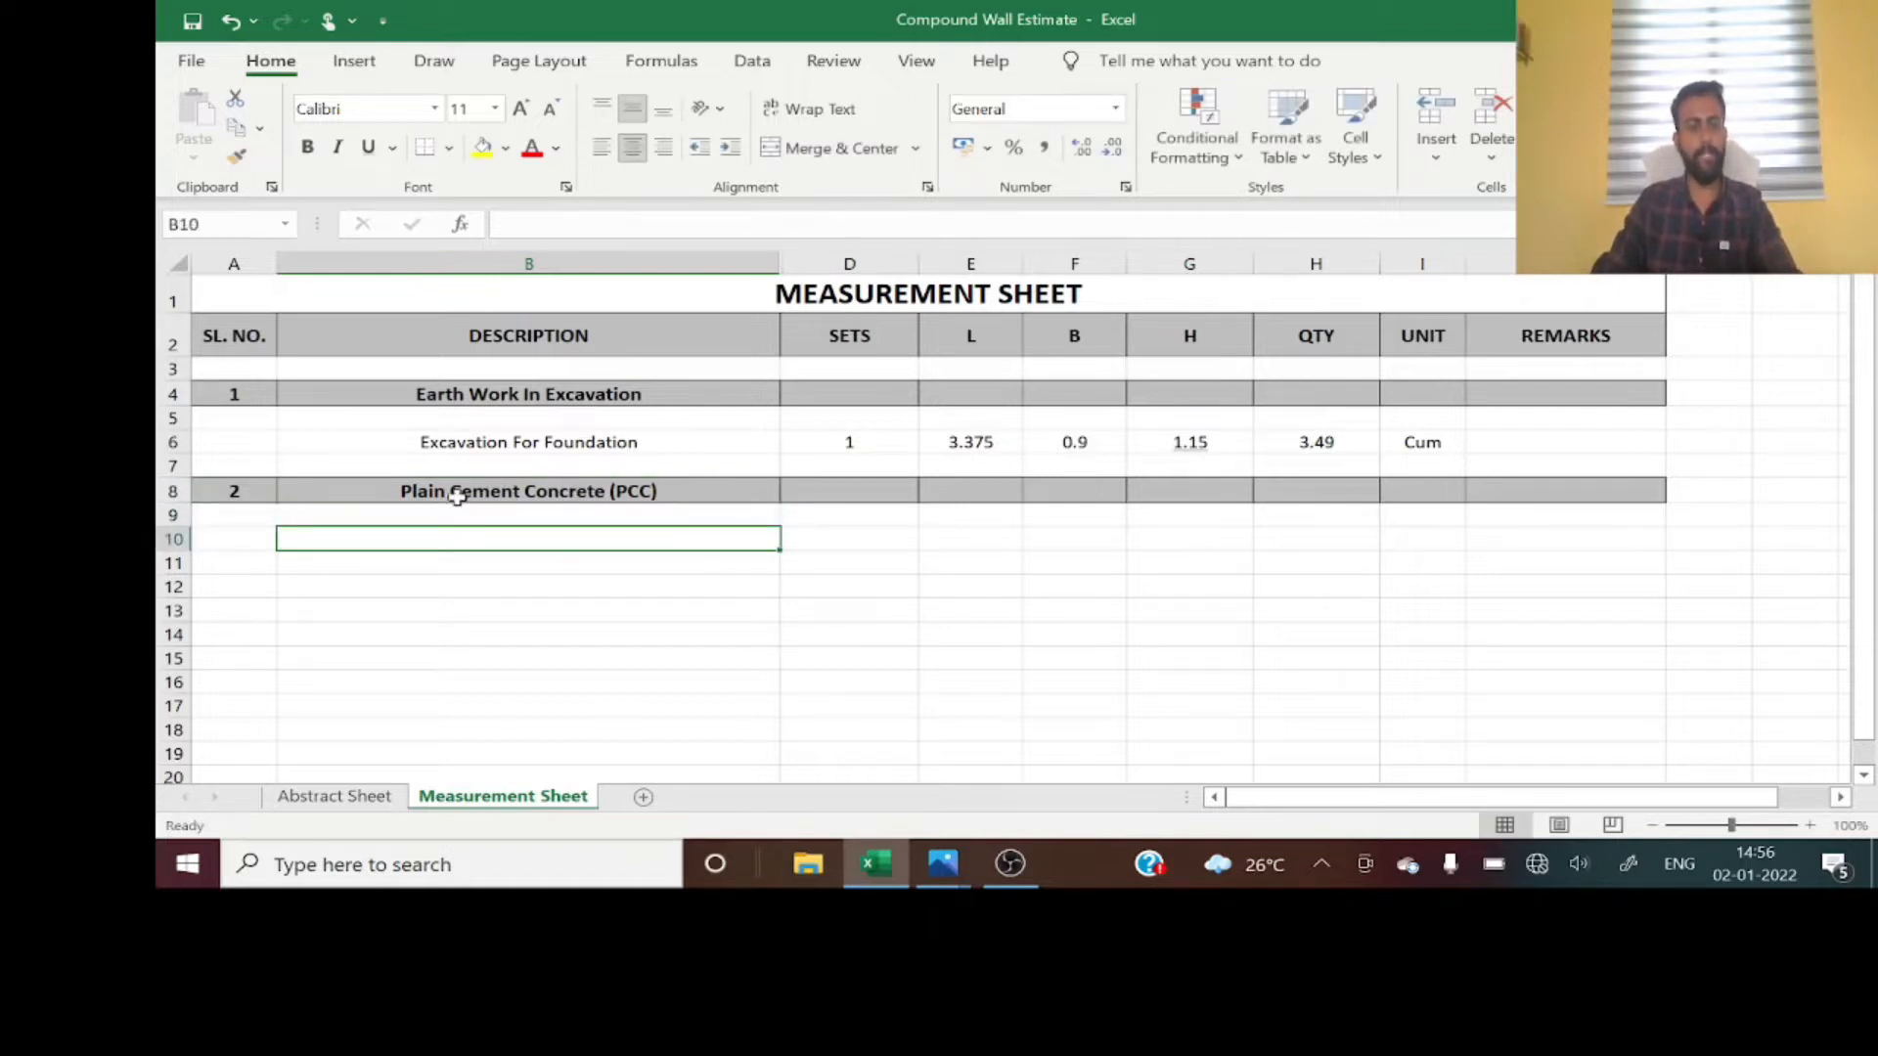
pyautogui.click(958, 863)
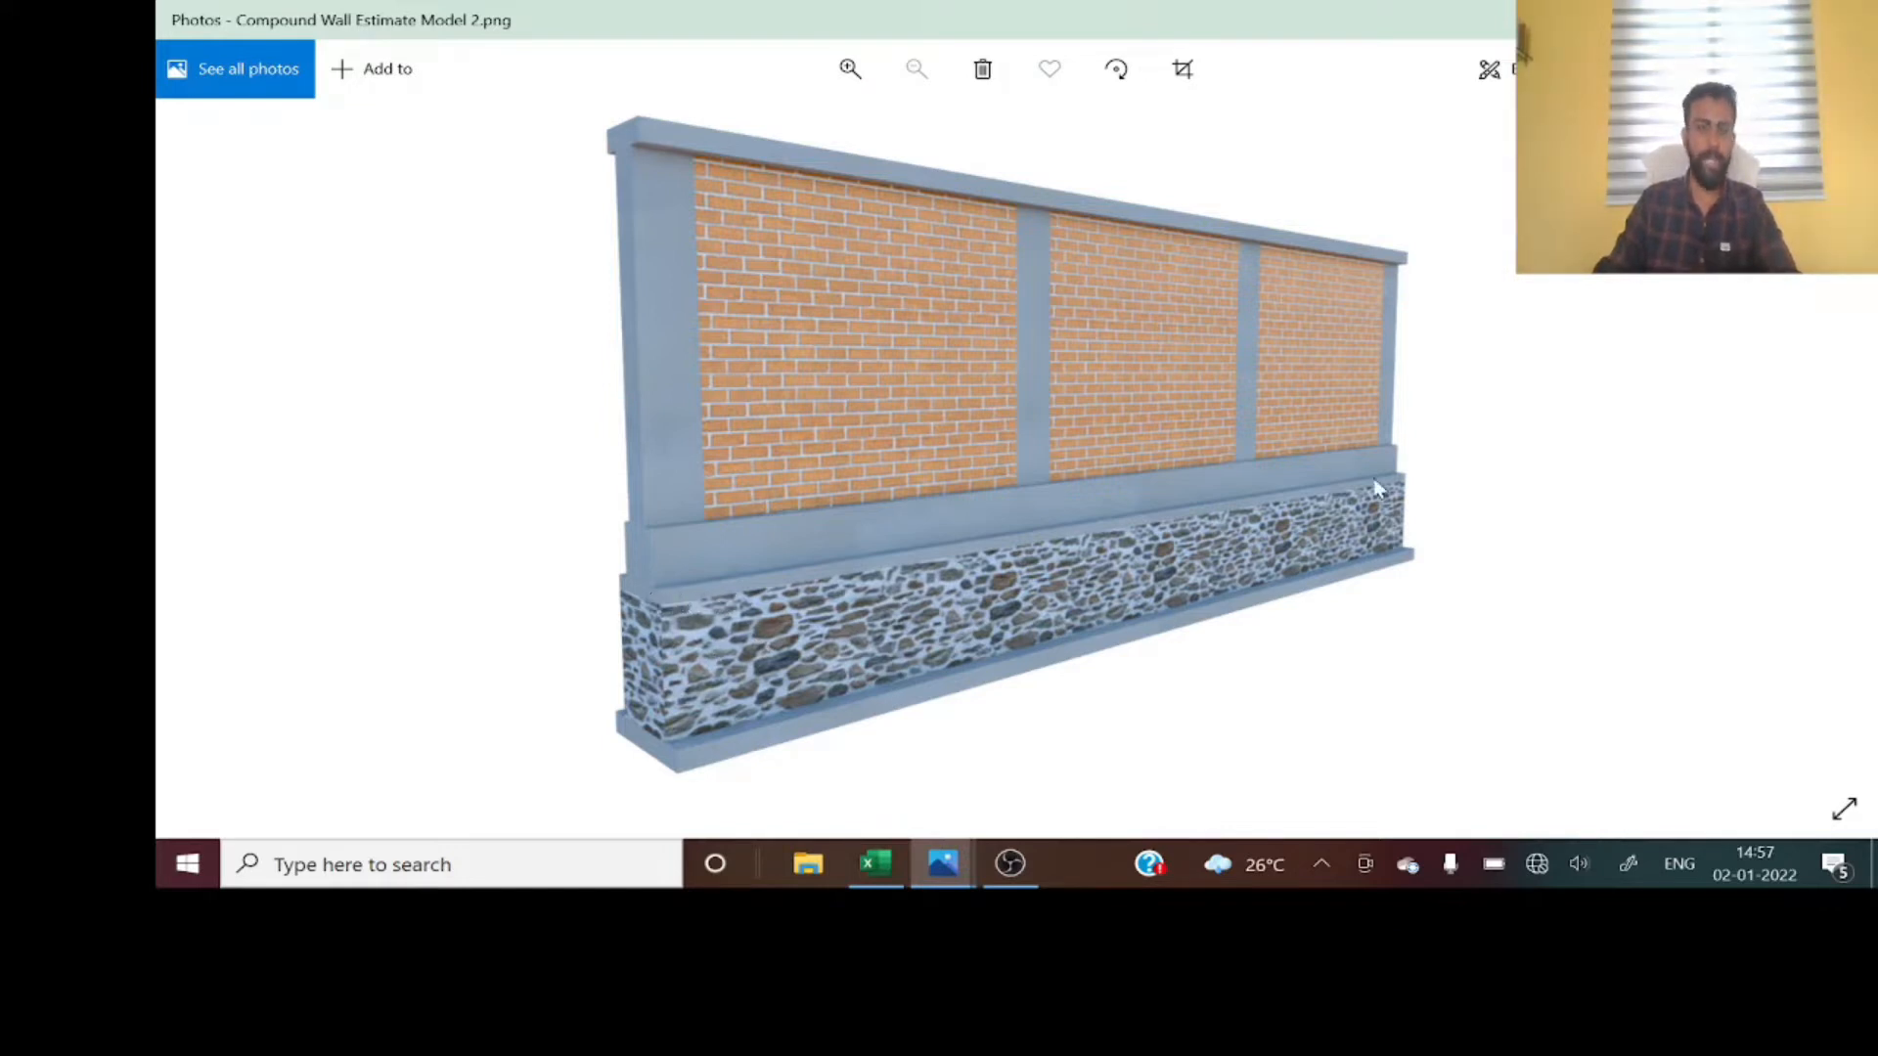
pyautogui.moveTo(943, 863)
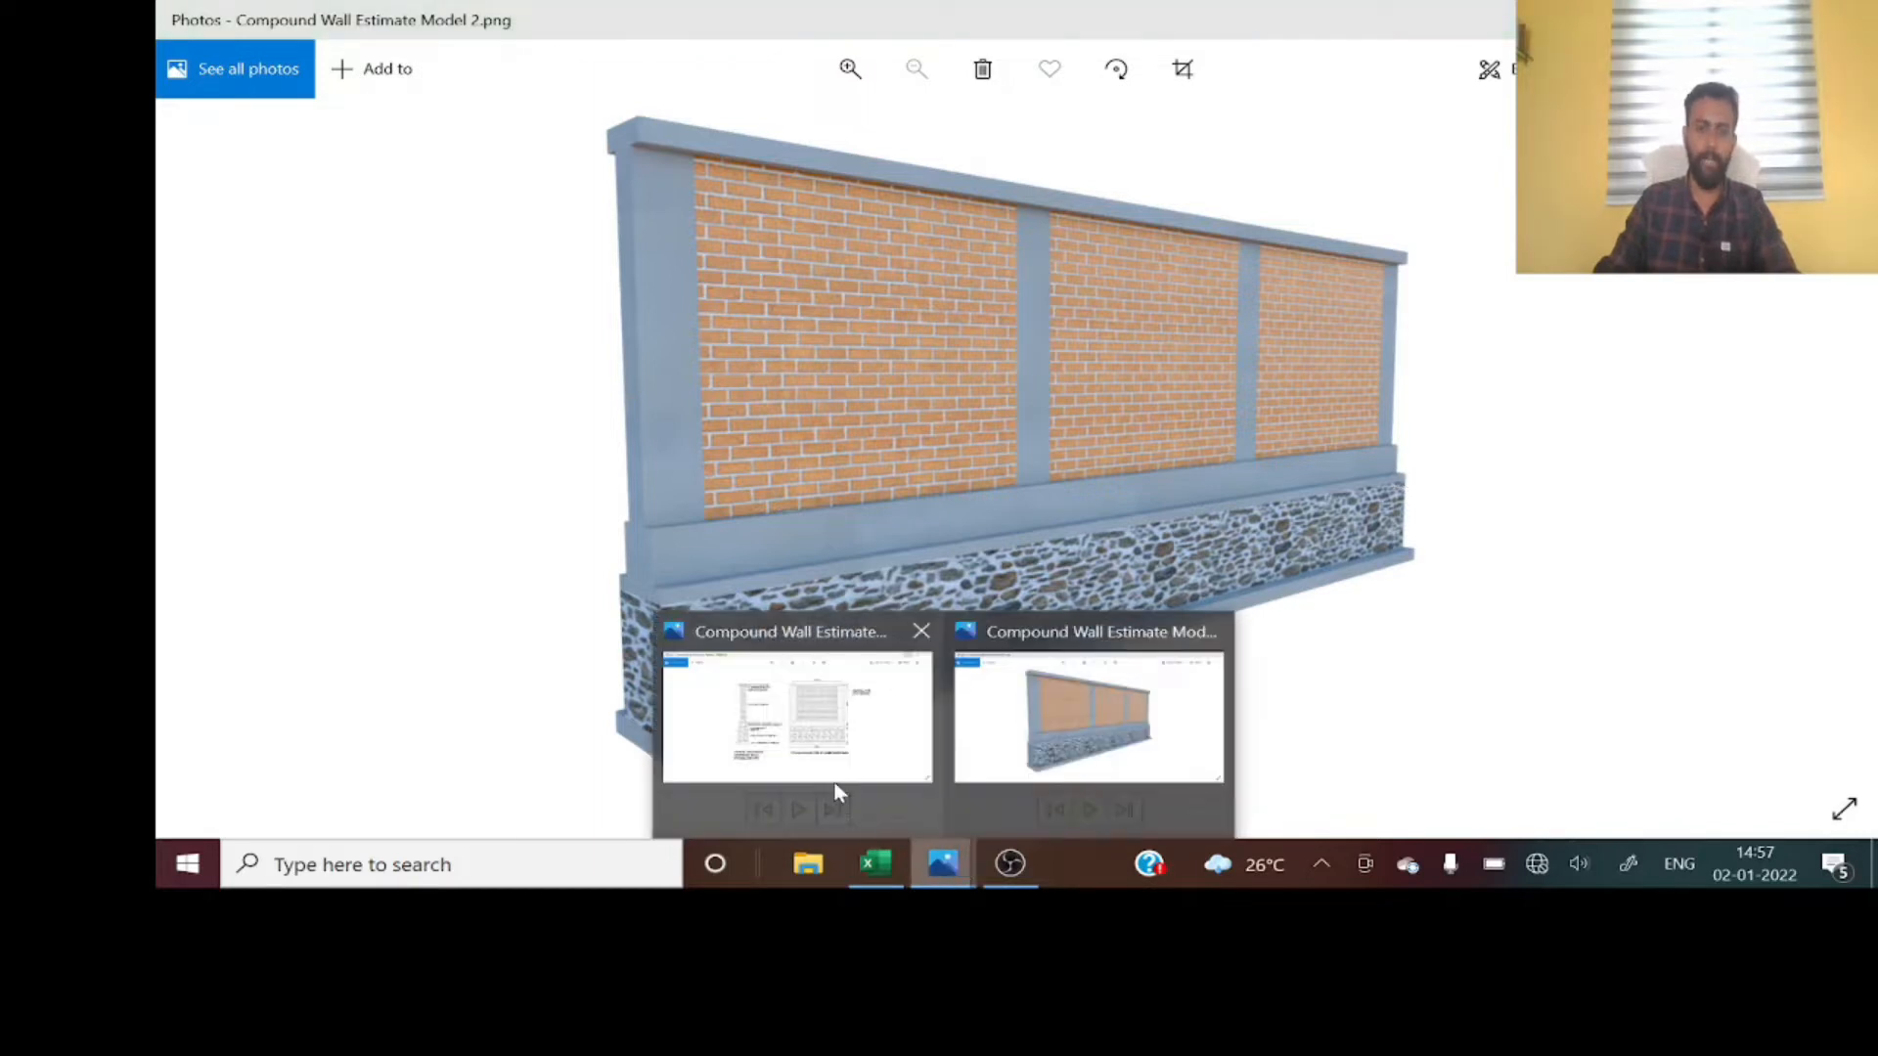
pyautogui.click(834, 784)
pyautogui.scroll(3, 661, 499)
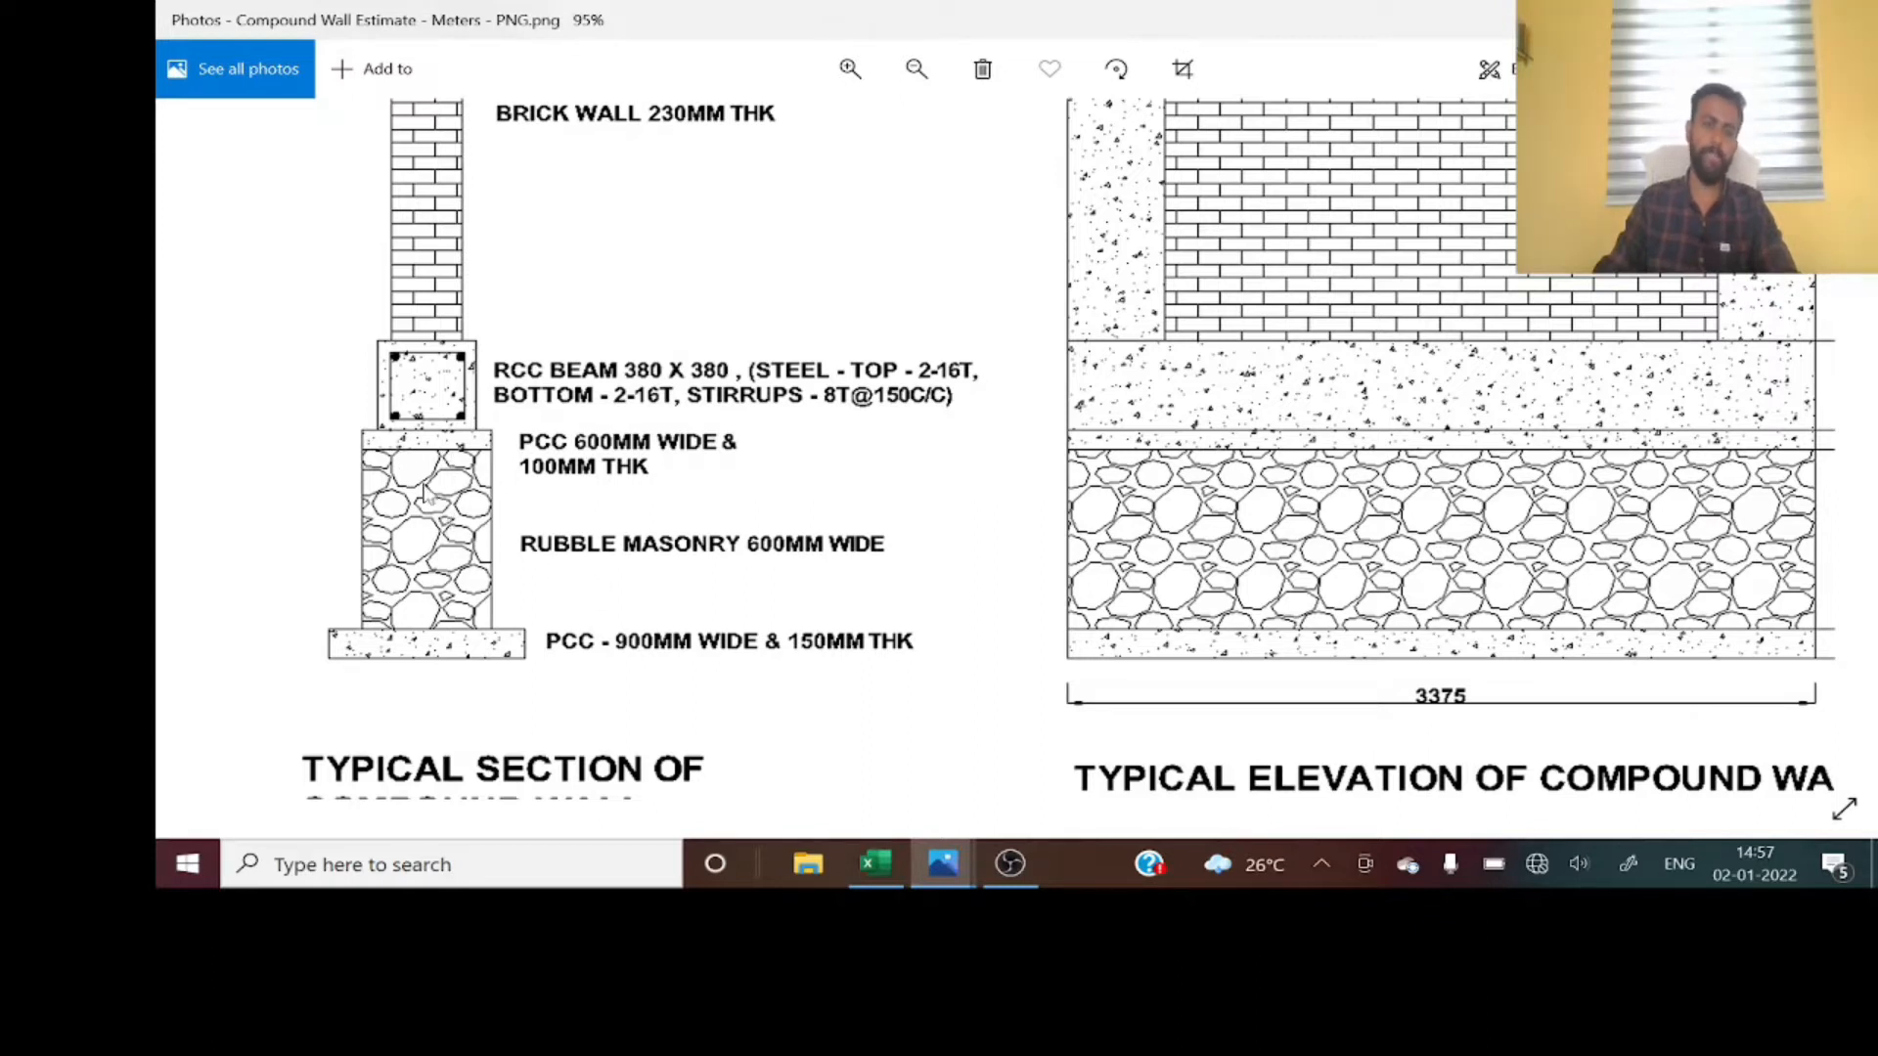
pyautogui.scroll(-1, 563, 645)
pyautogui.scroll(-4, 563, 650)
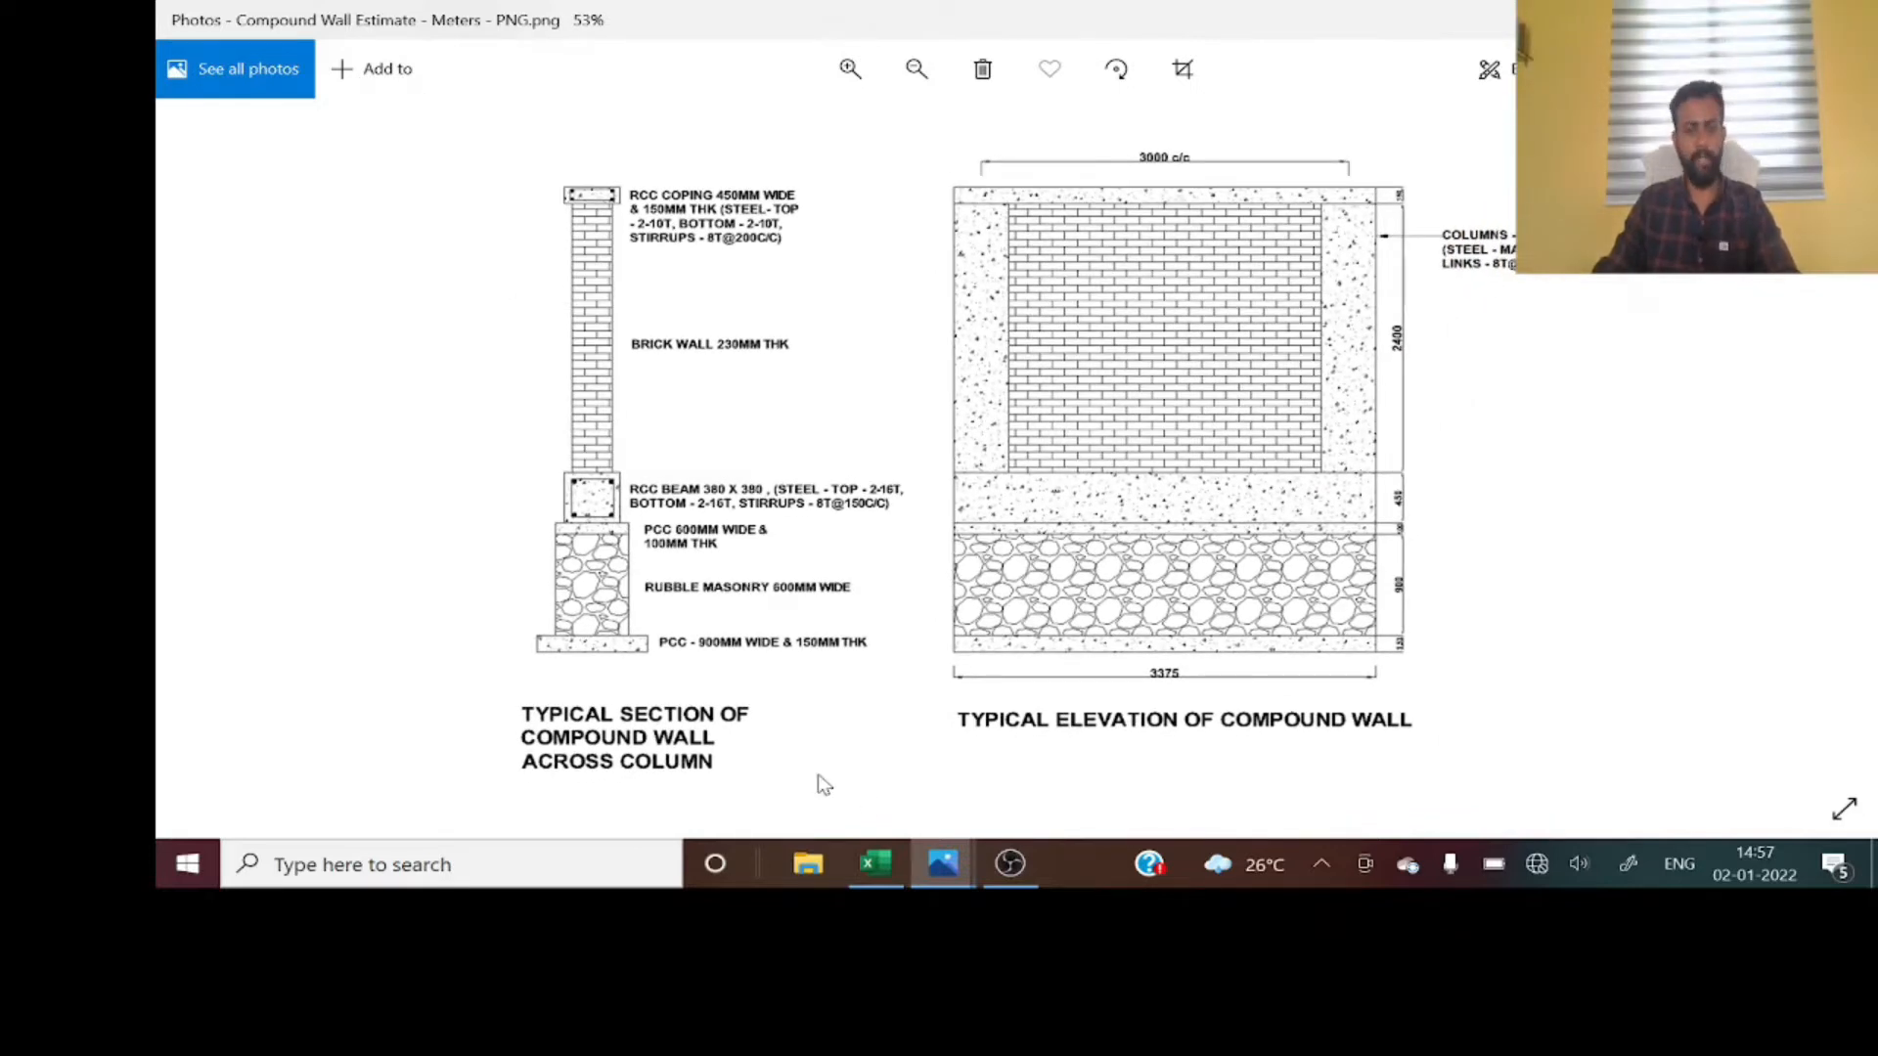
# - Return to the Excel measurement sheet and enter the description "Below UCR Foundation" in cell B10 under the PCC heading
pyautogui.click(876, 864)
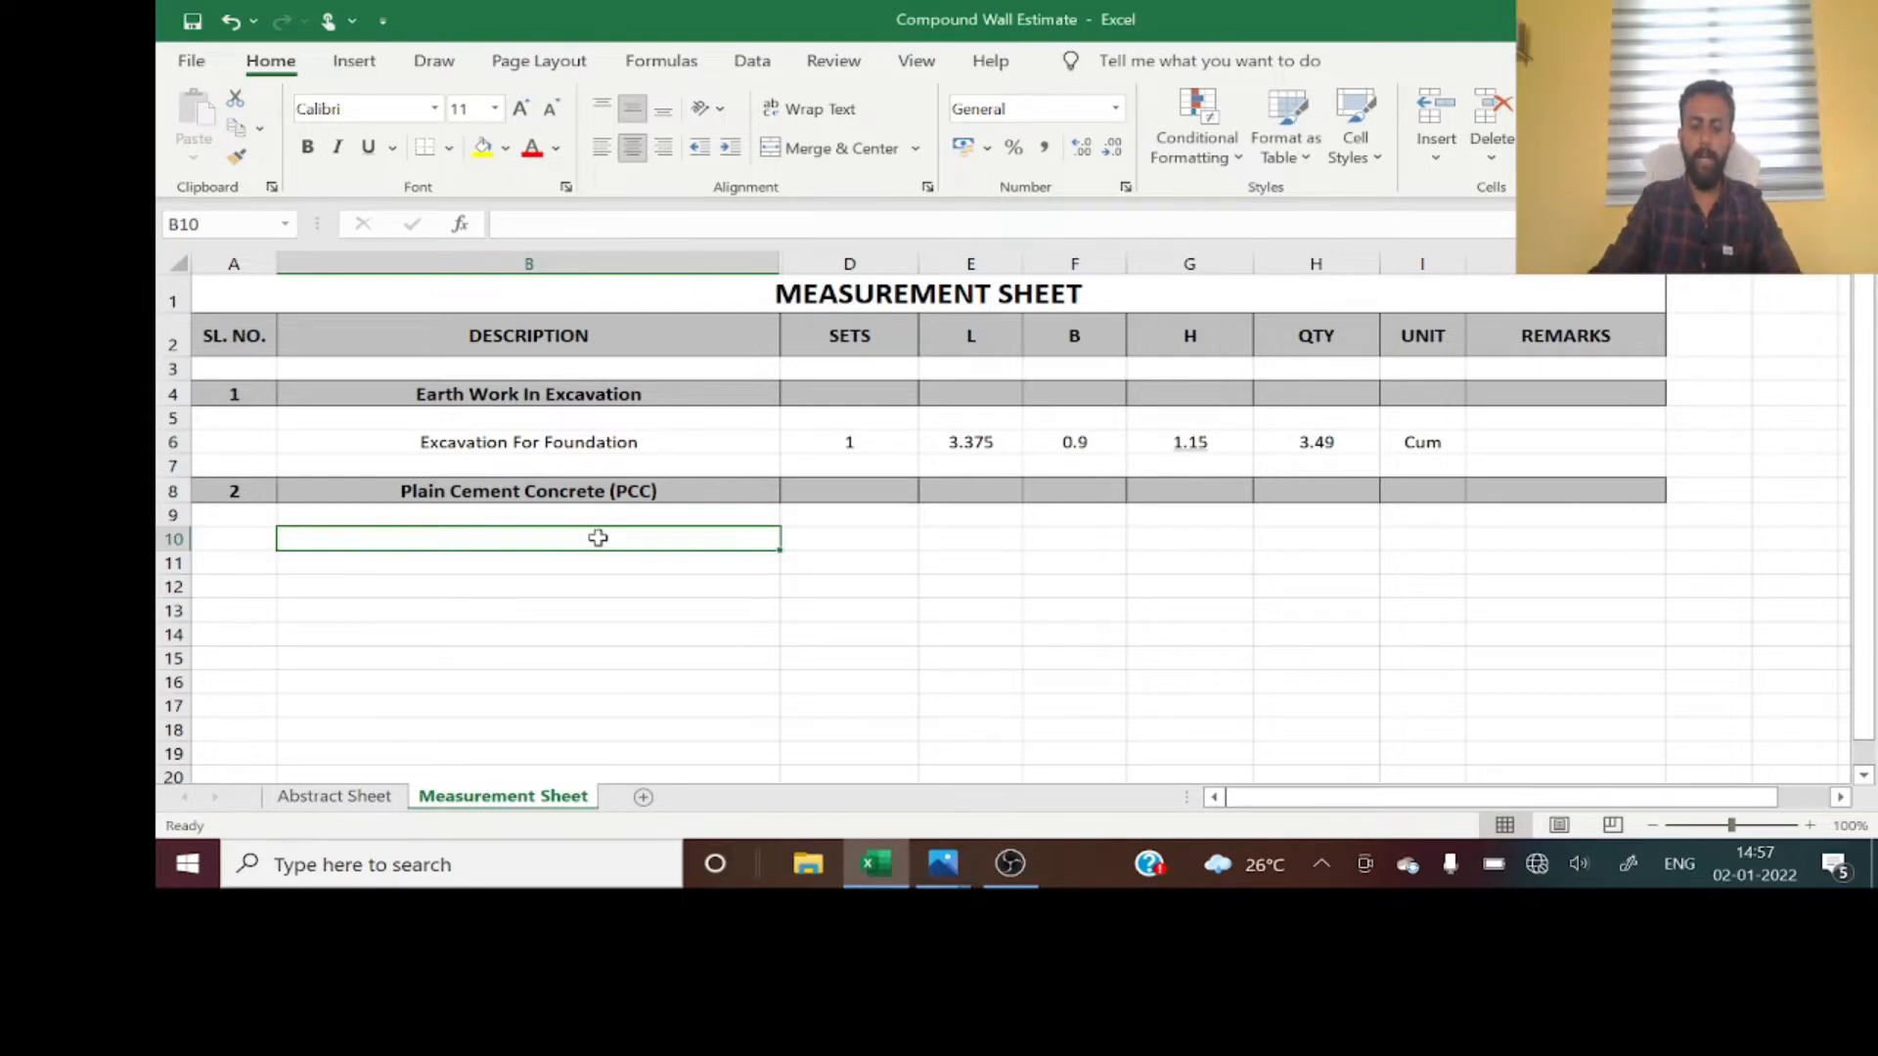
pyautogui.write('Be')
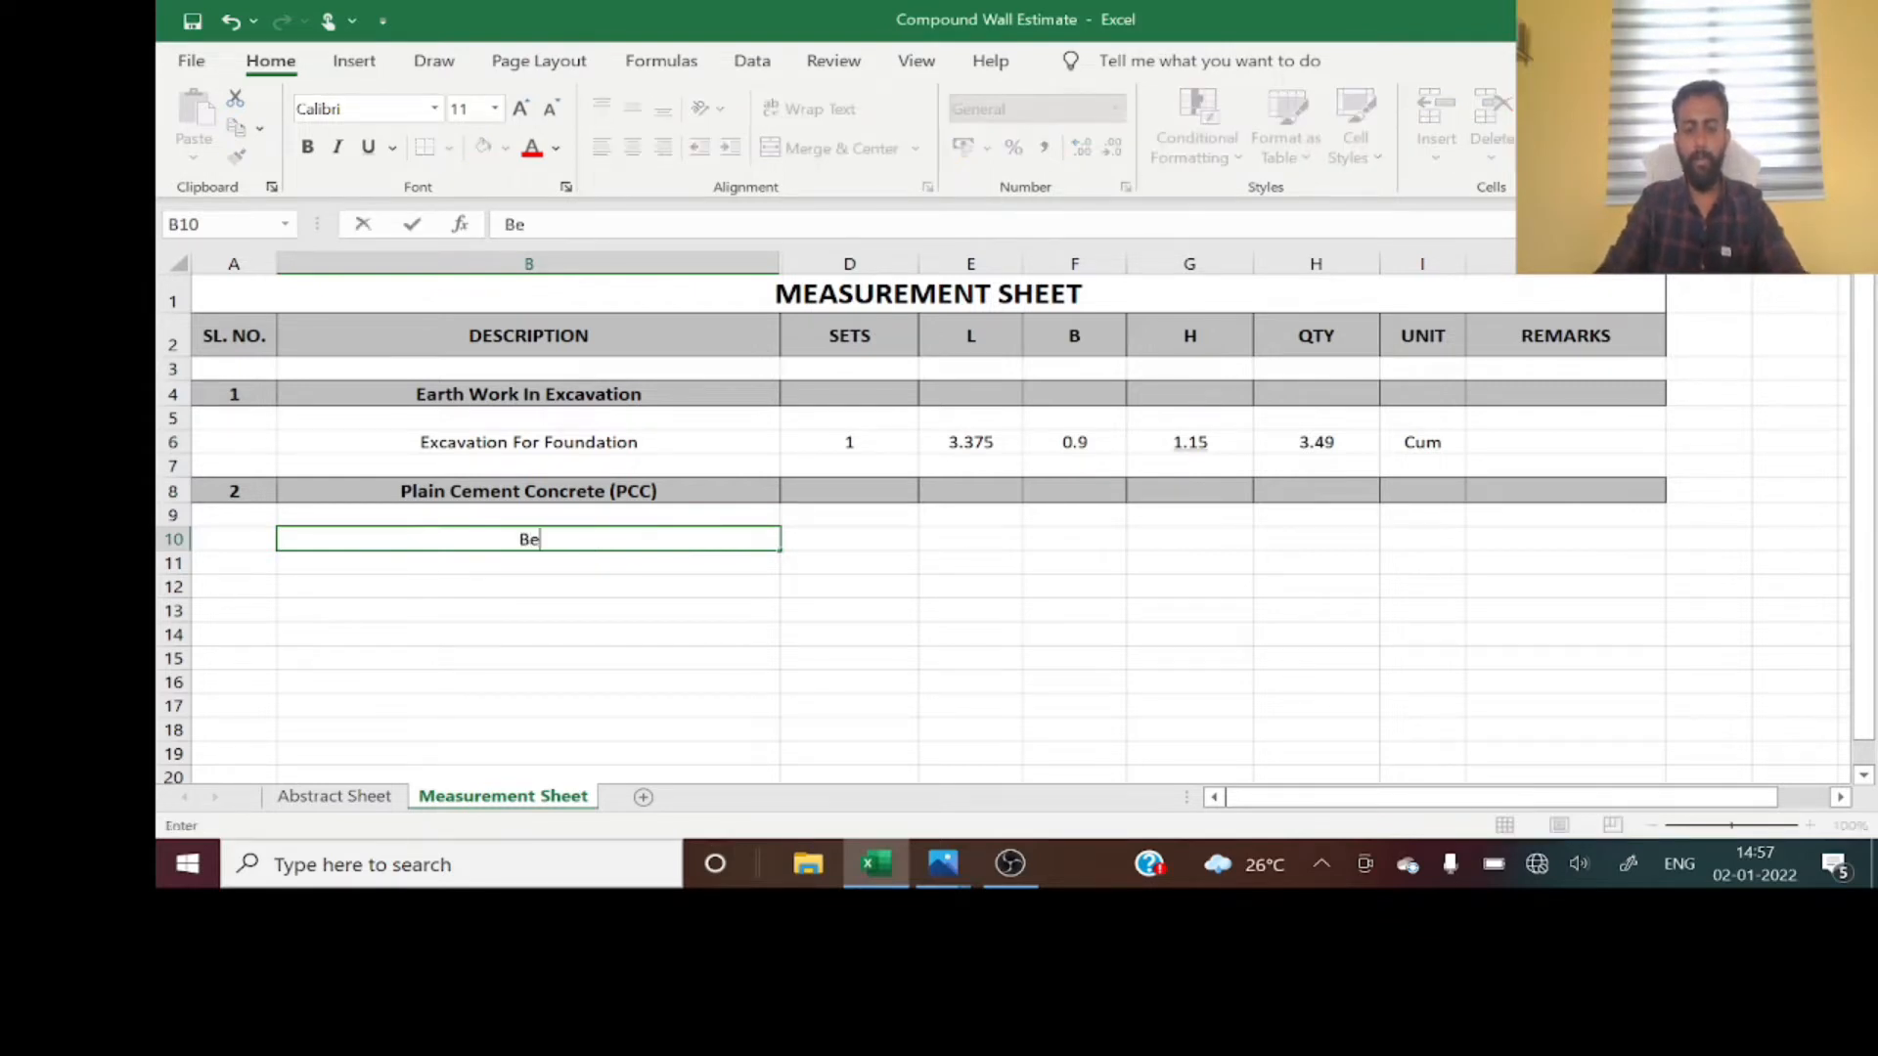
pyautogui.write('low')
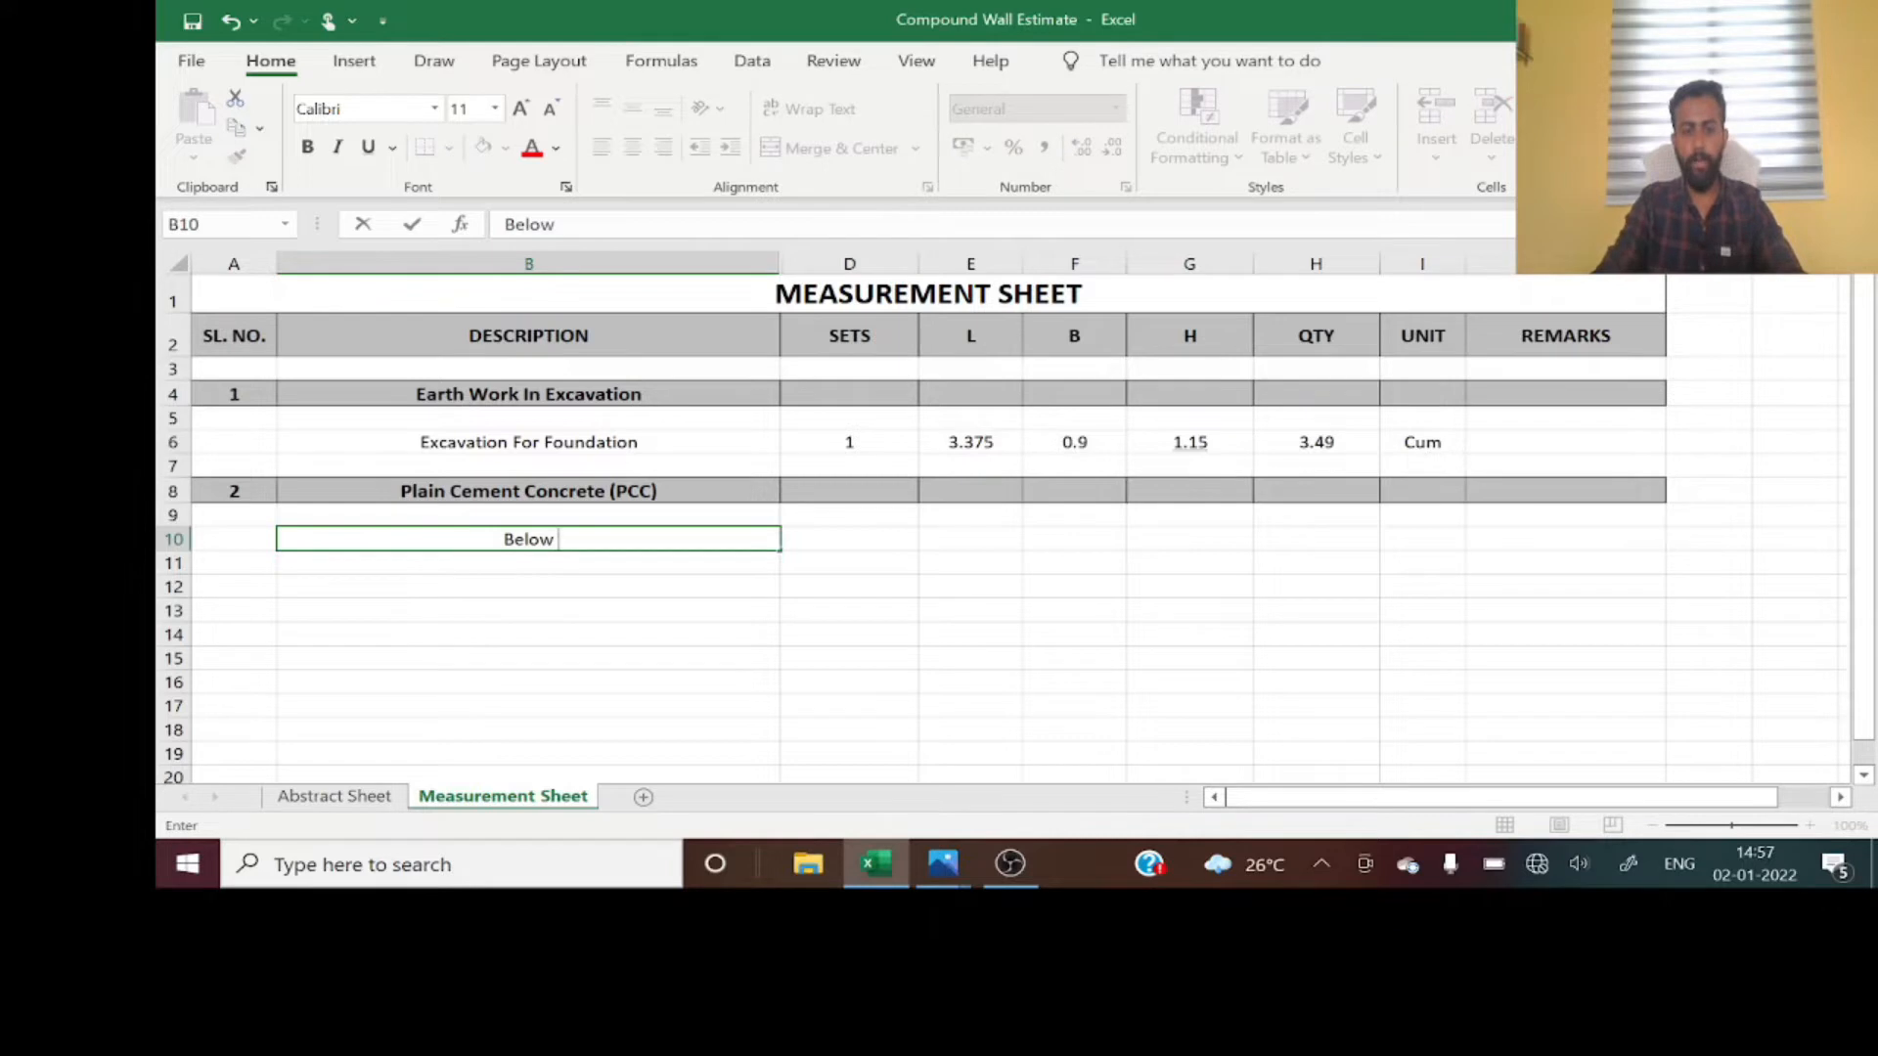
pyautogui.write(' UCR')
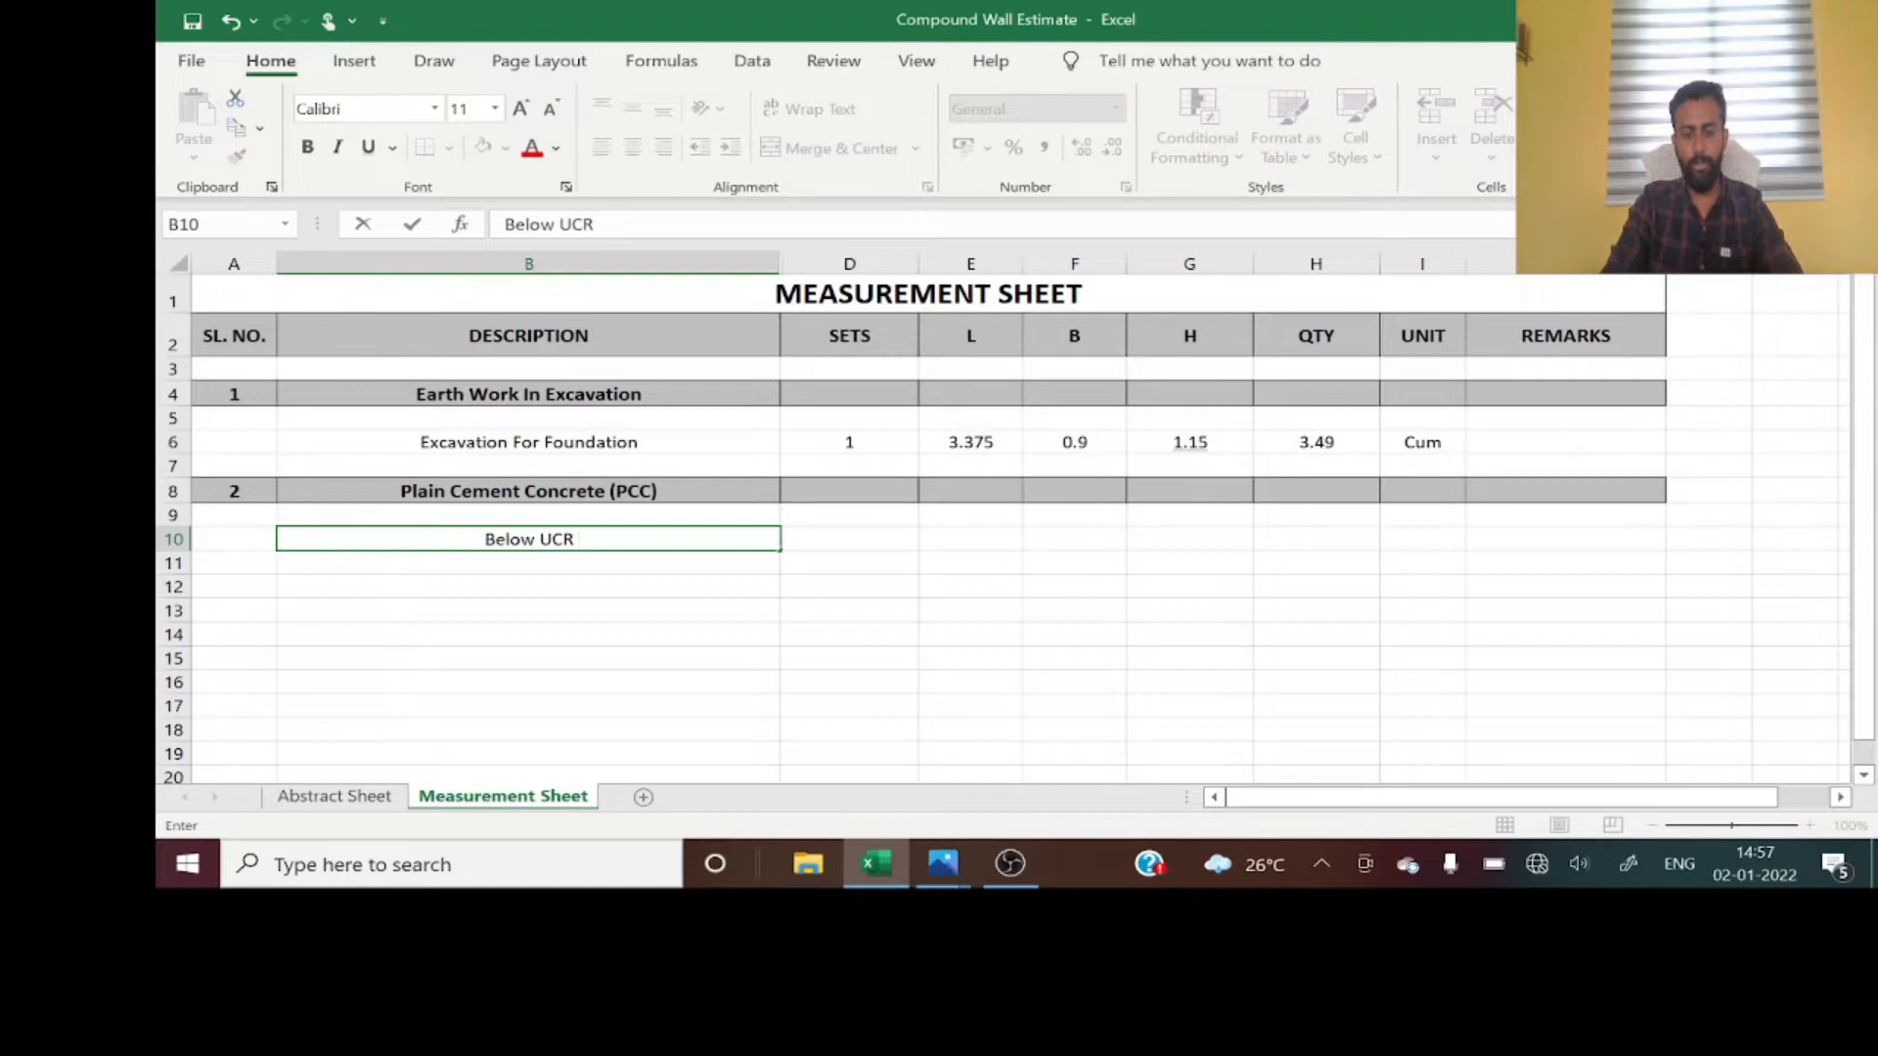
pyautogui.write('Fo')
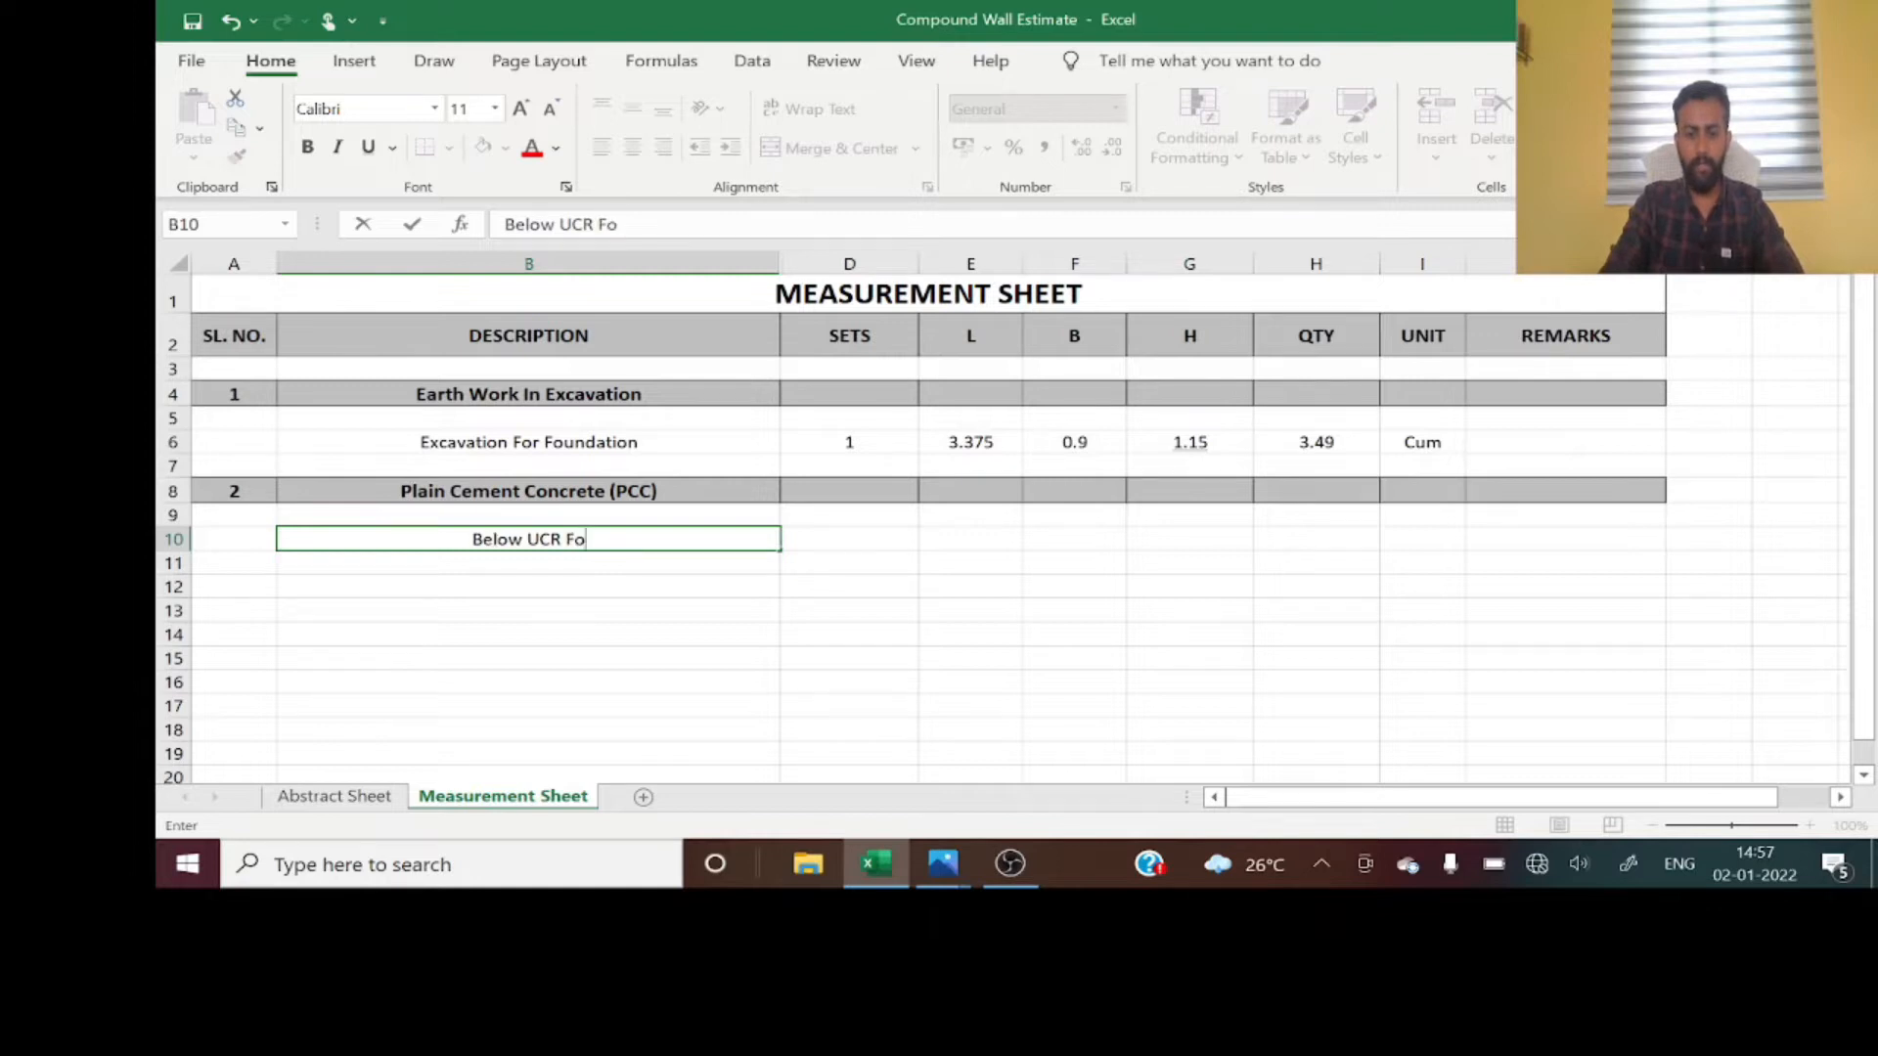
pyautogui.write('undation')
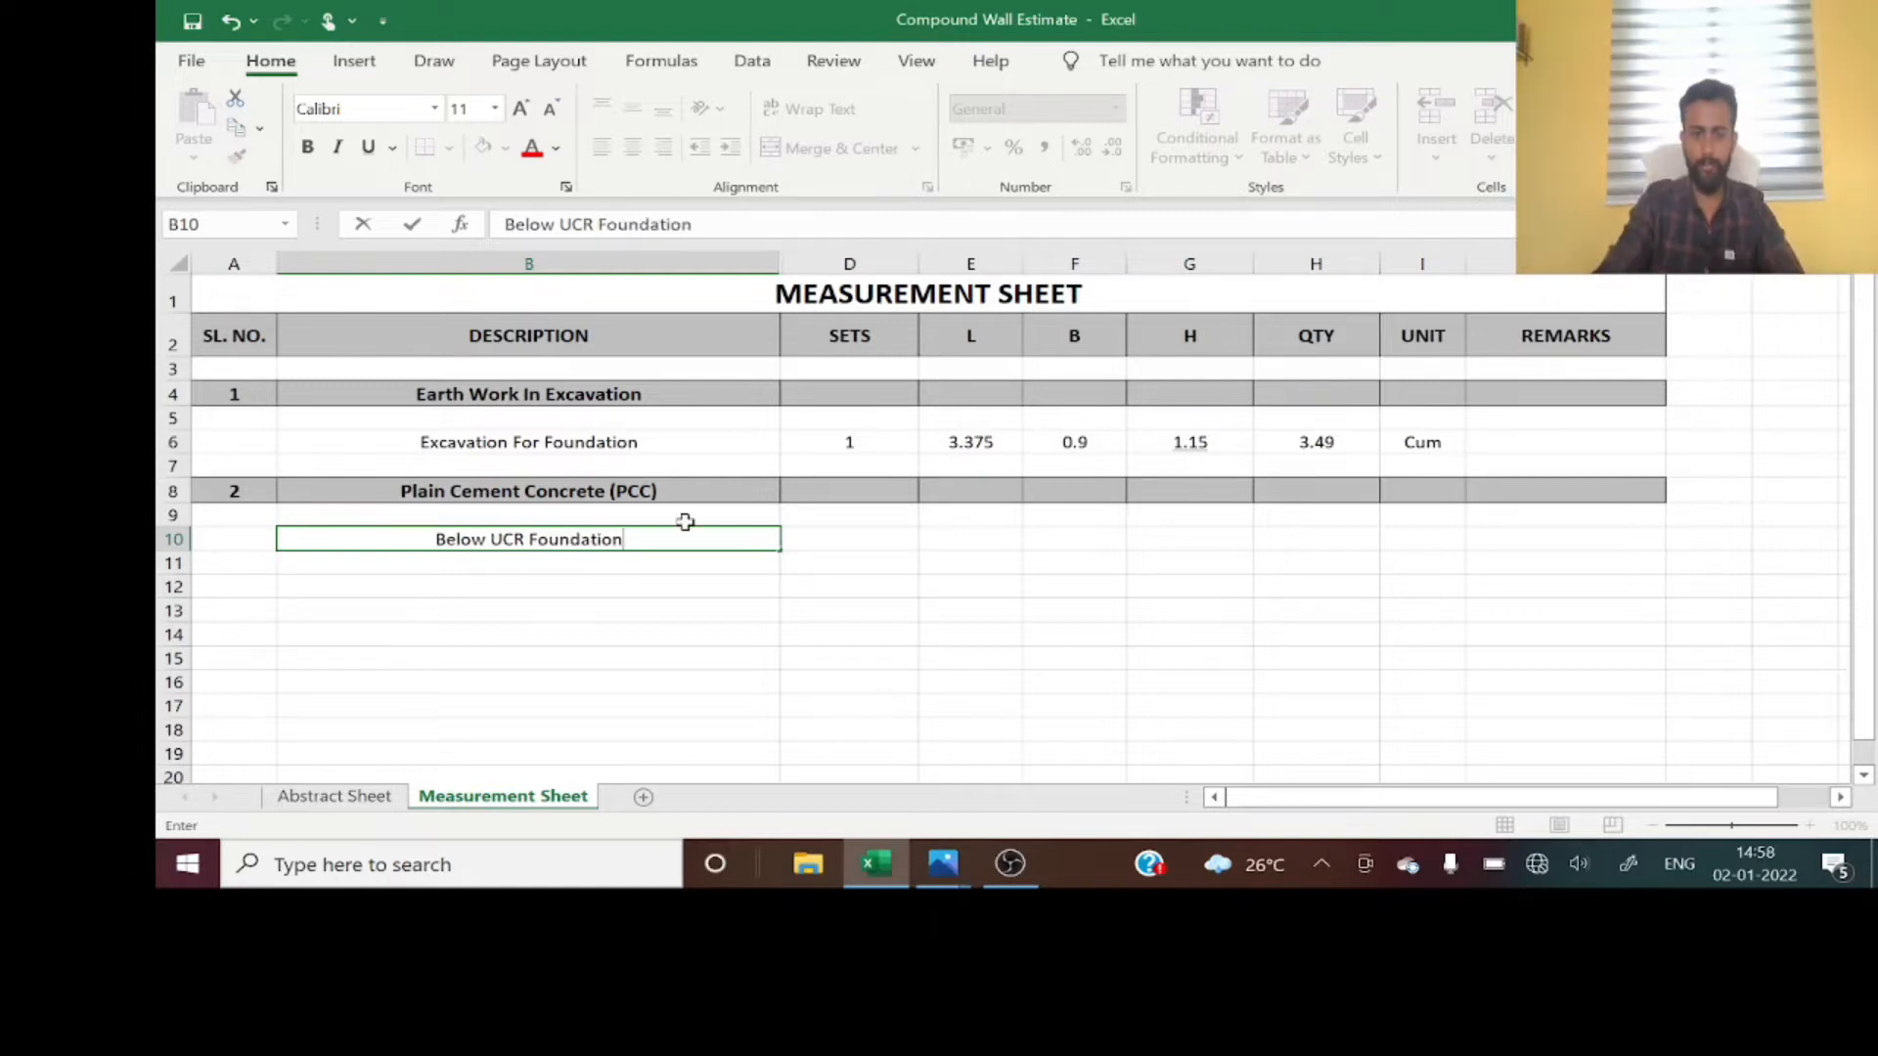
pyautogui.press('Return')
# - Enter the description "Above UCR Foundation" in cell B11
pyautogui.write('A')
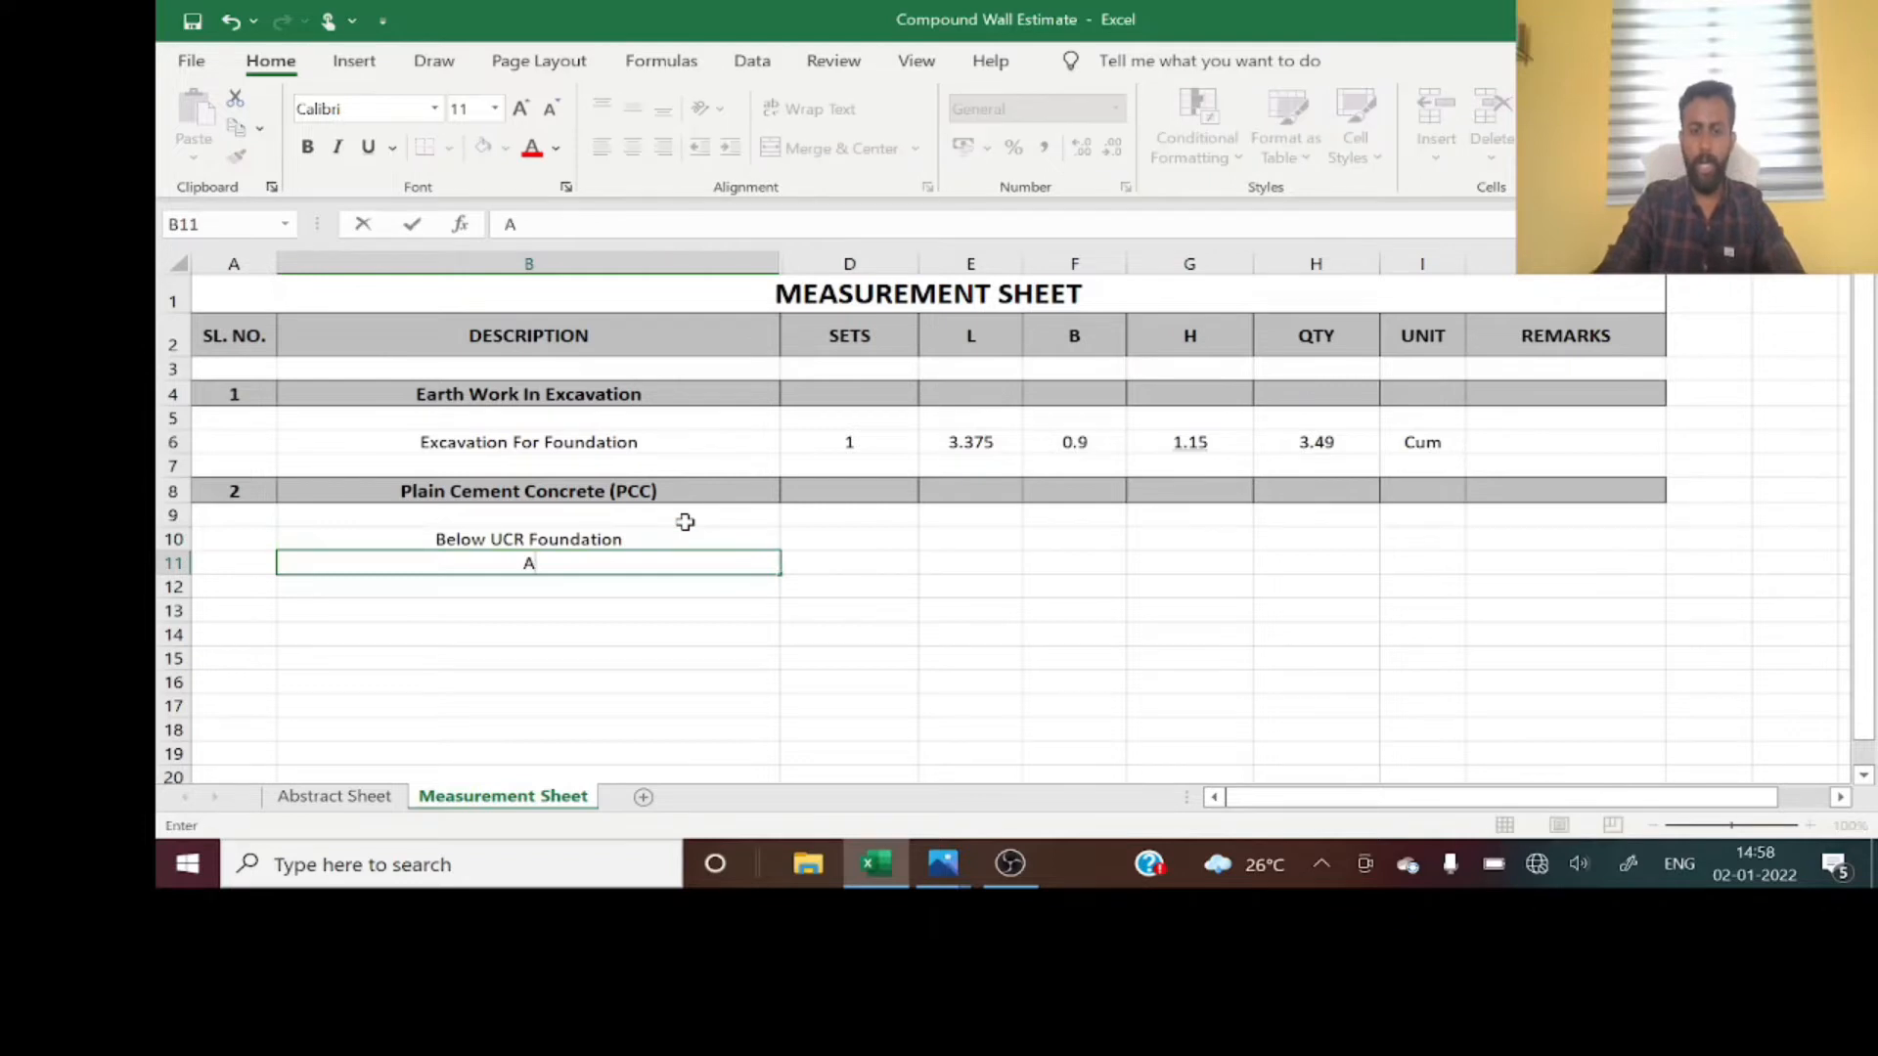
pyautogui.write('bove UCR F')
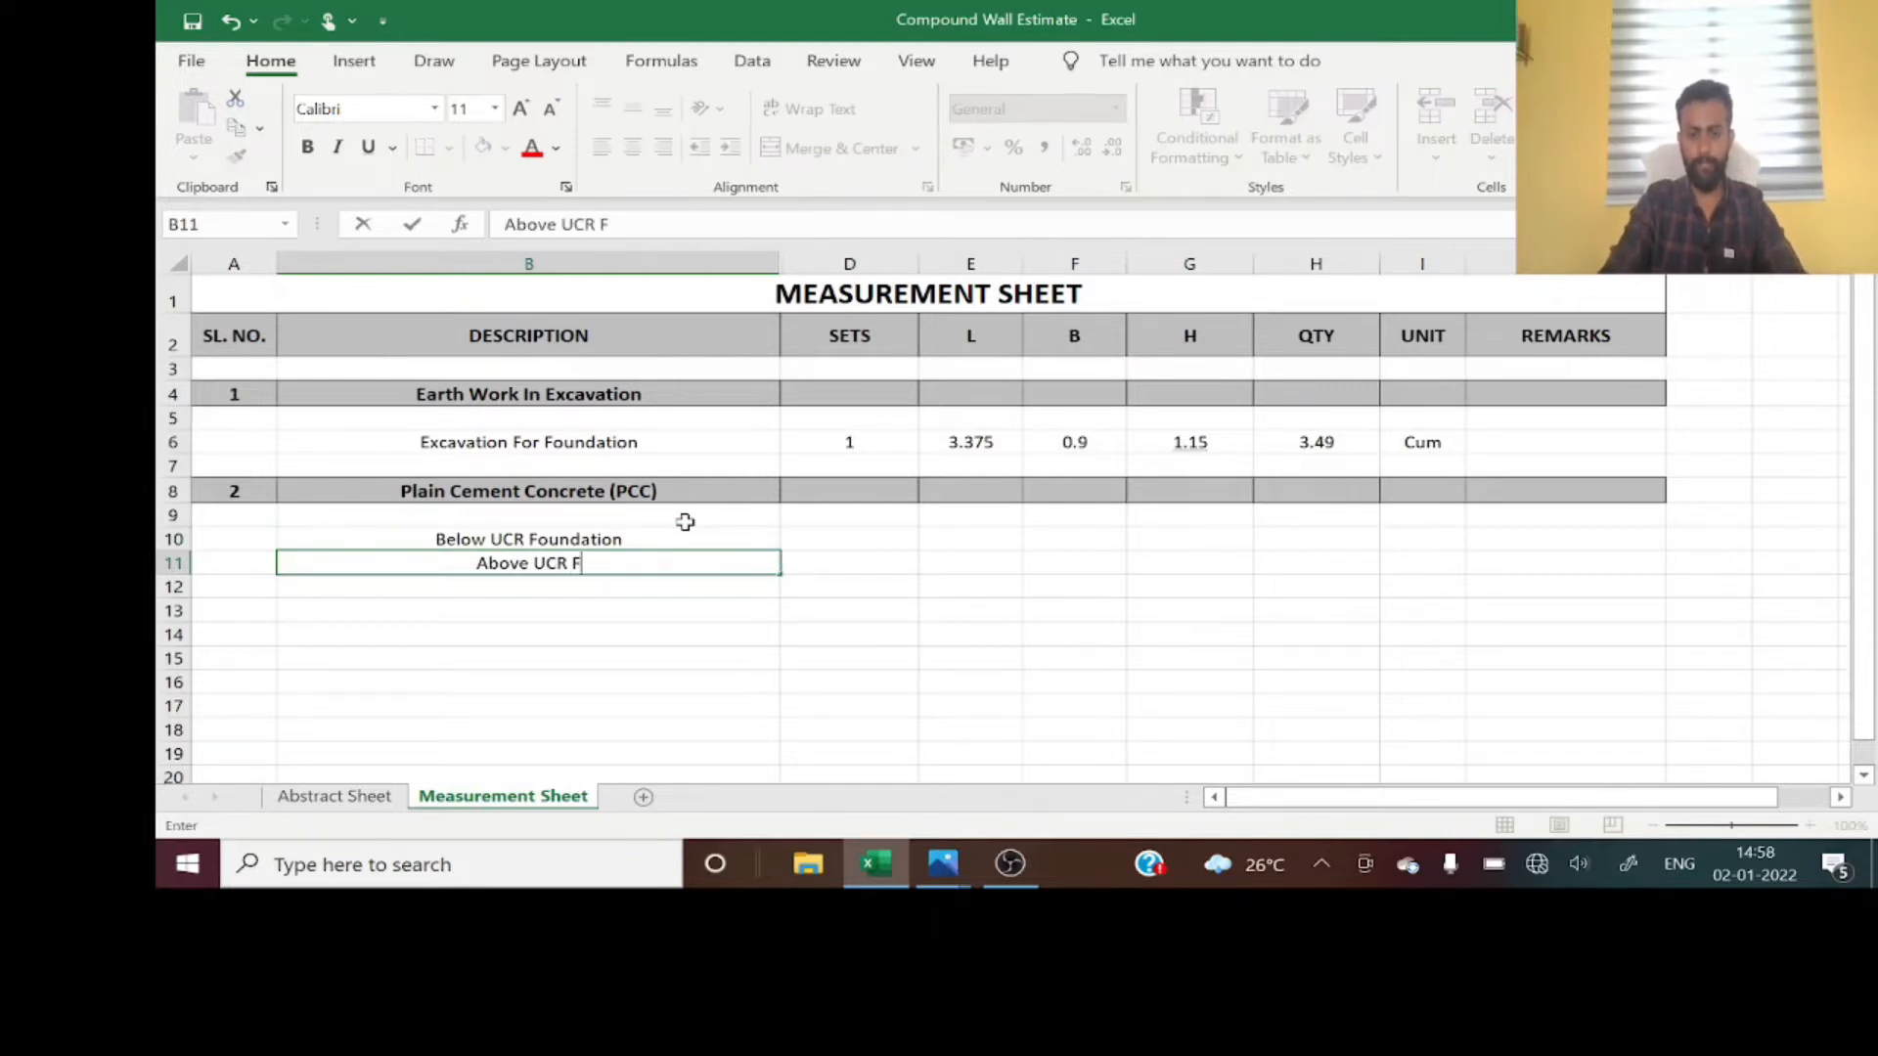
pyautogui.write('oundation')
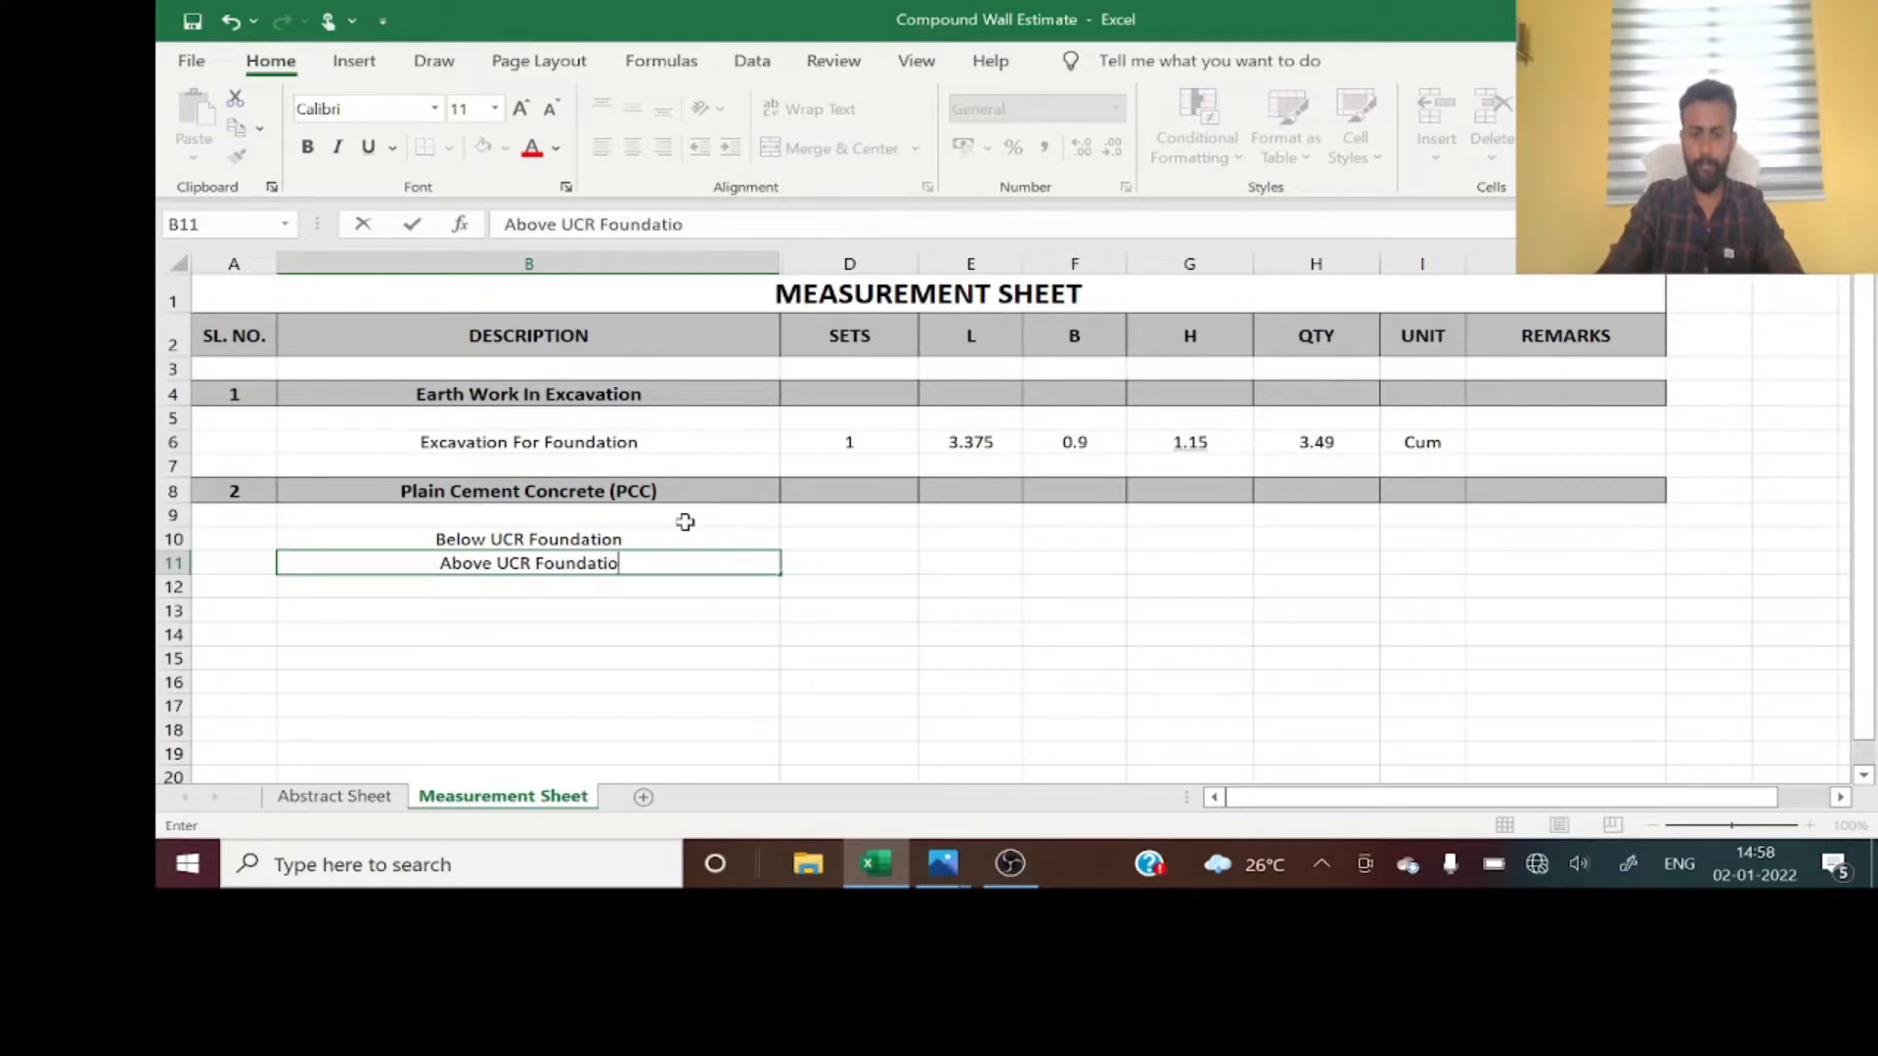
pyautogui.press('Return')
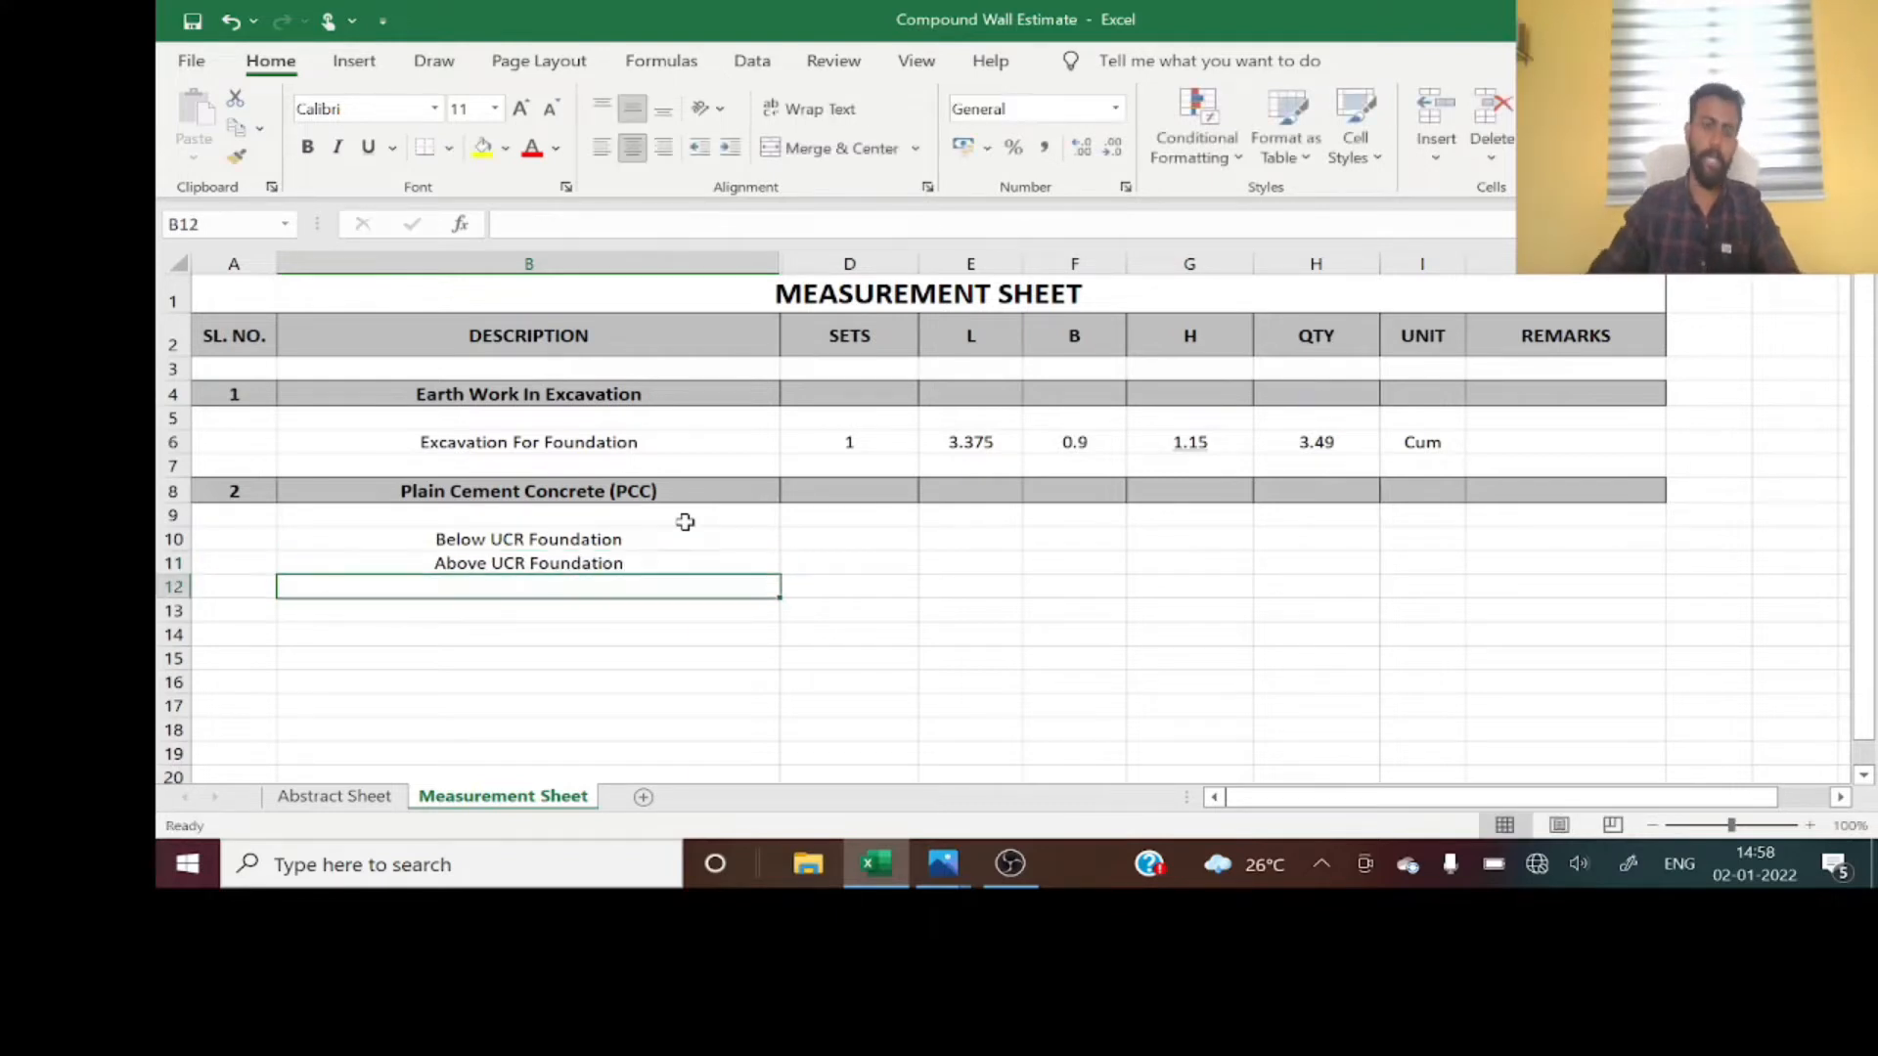
pyautogui.click(626, 541)
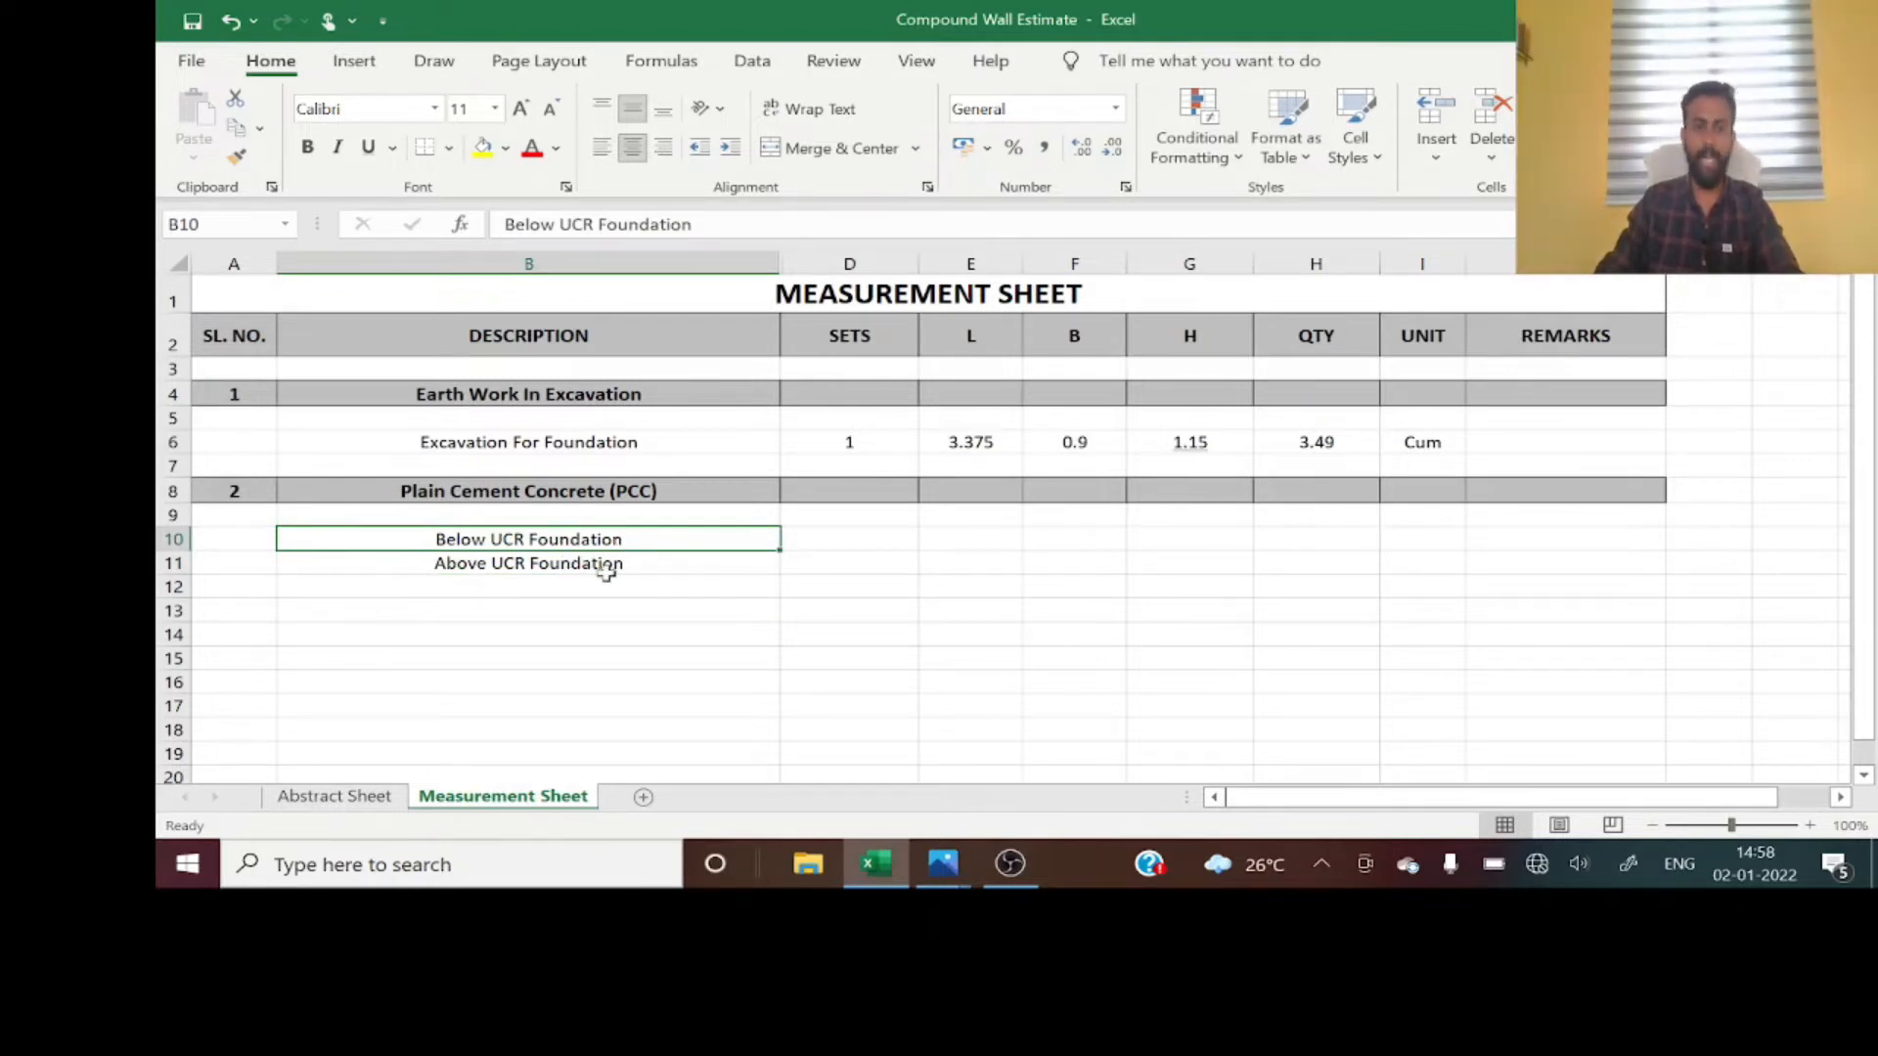
pyautogui.click(607, 565)
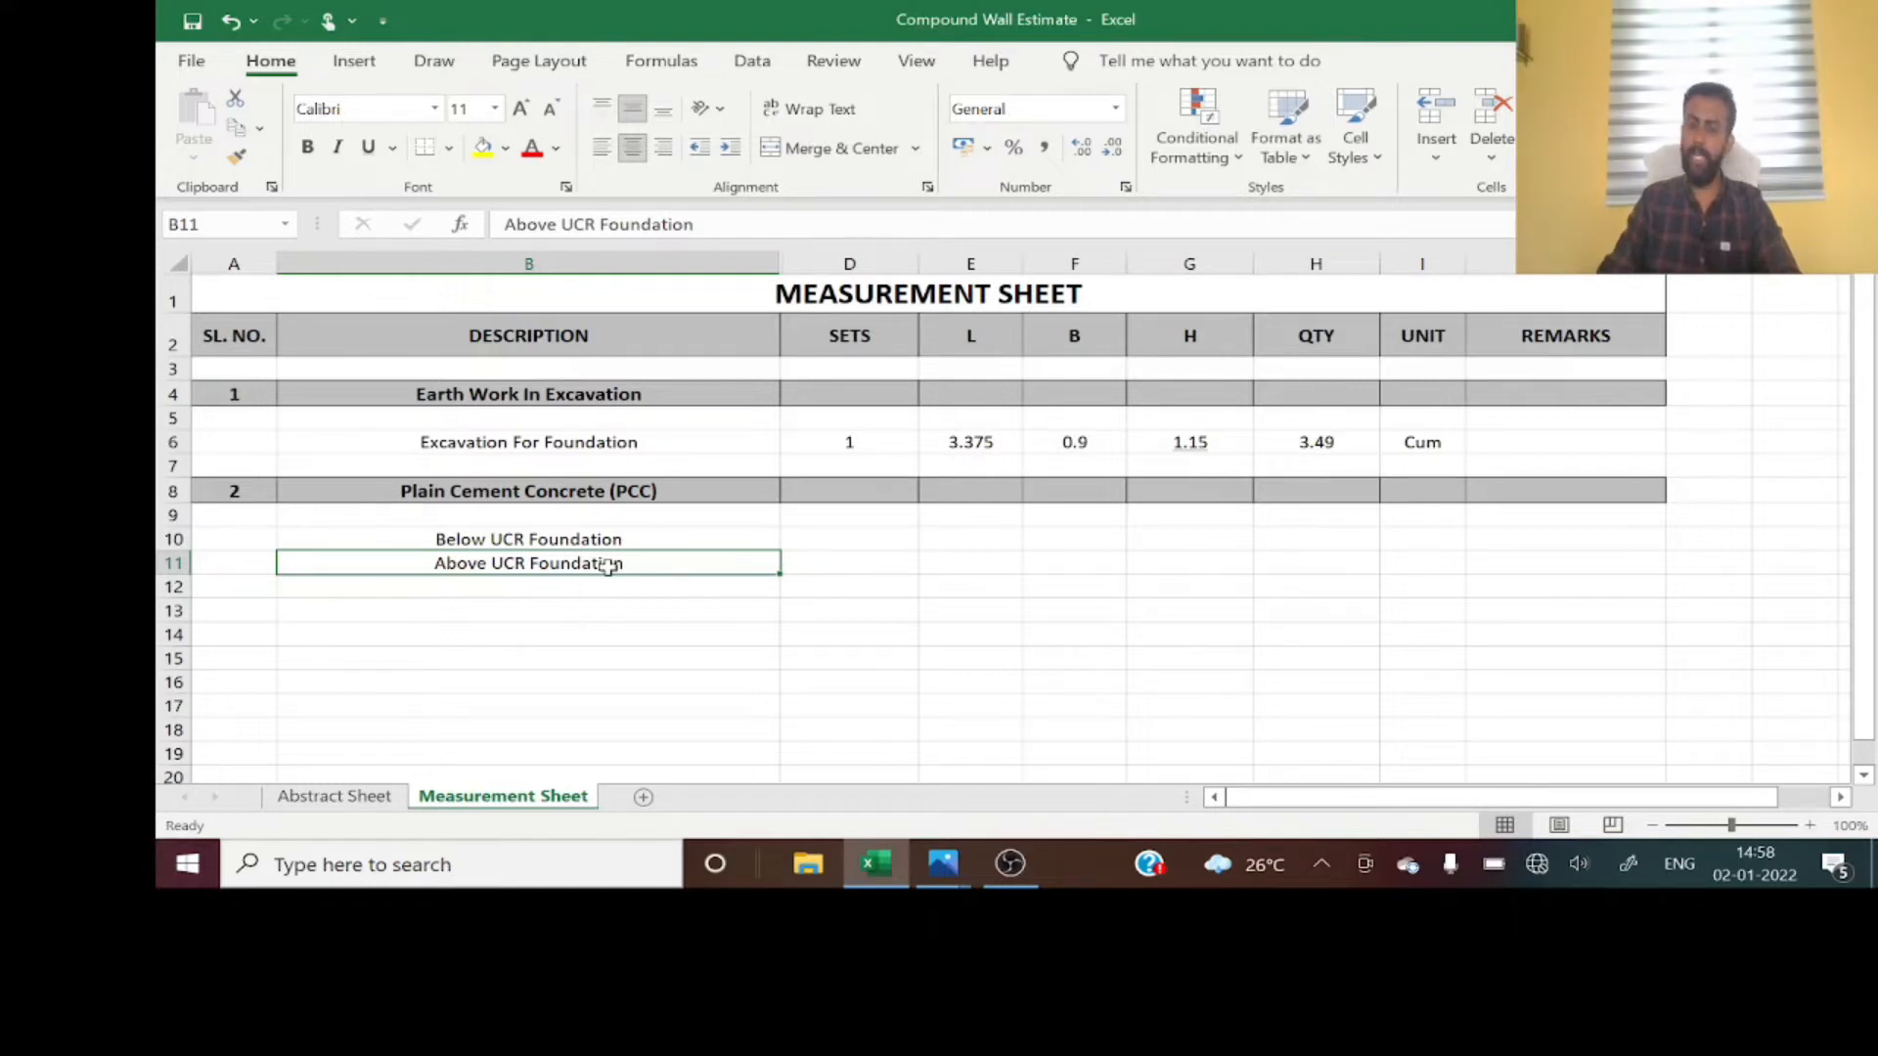
pyautogui.press('Up')
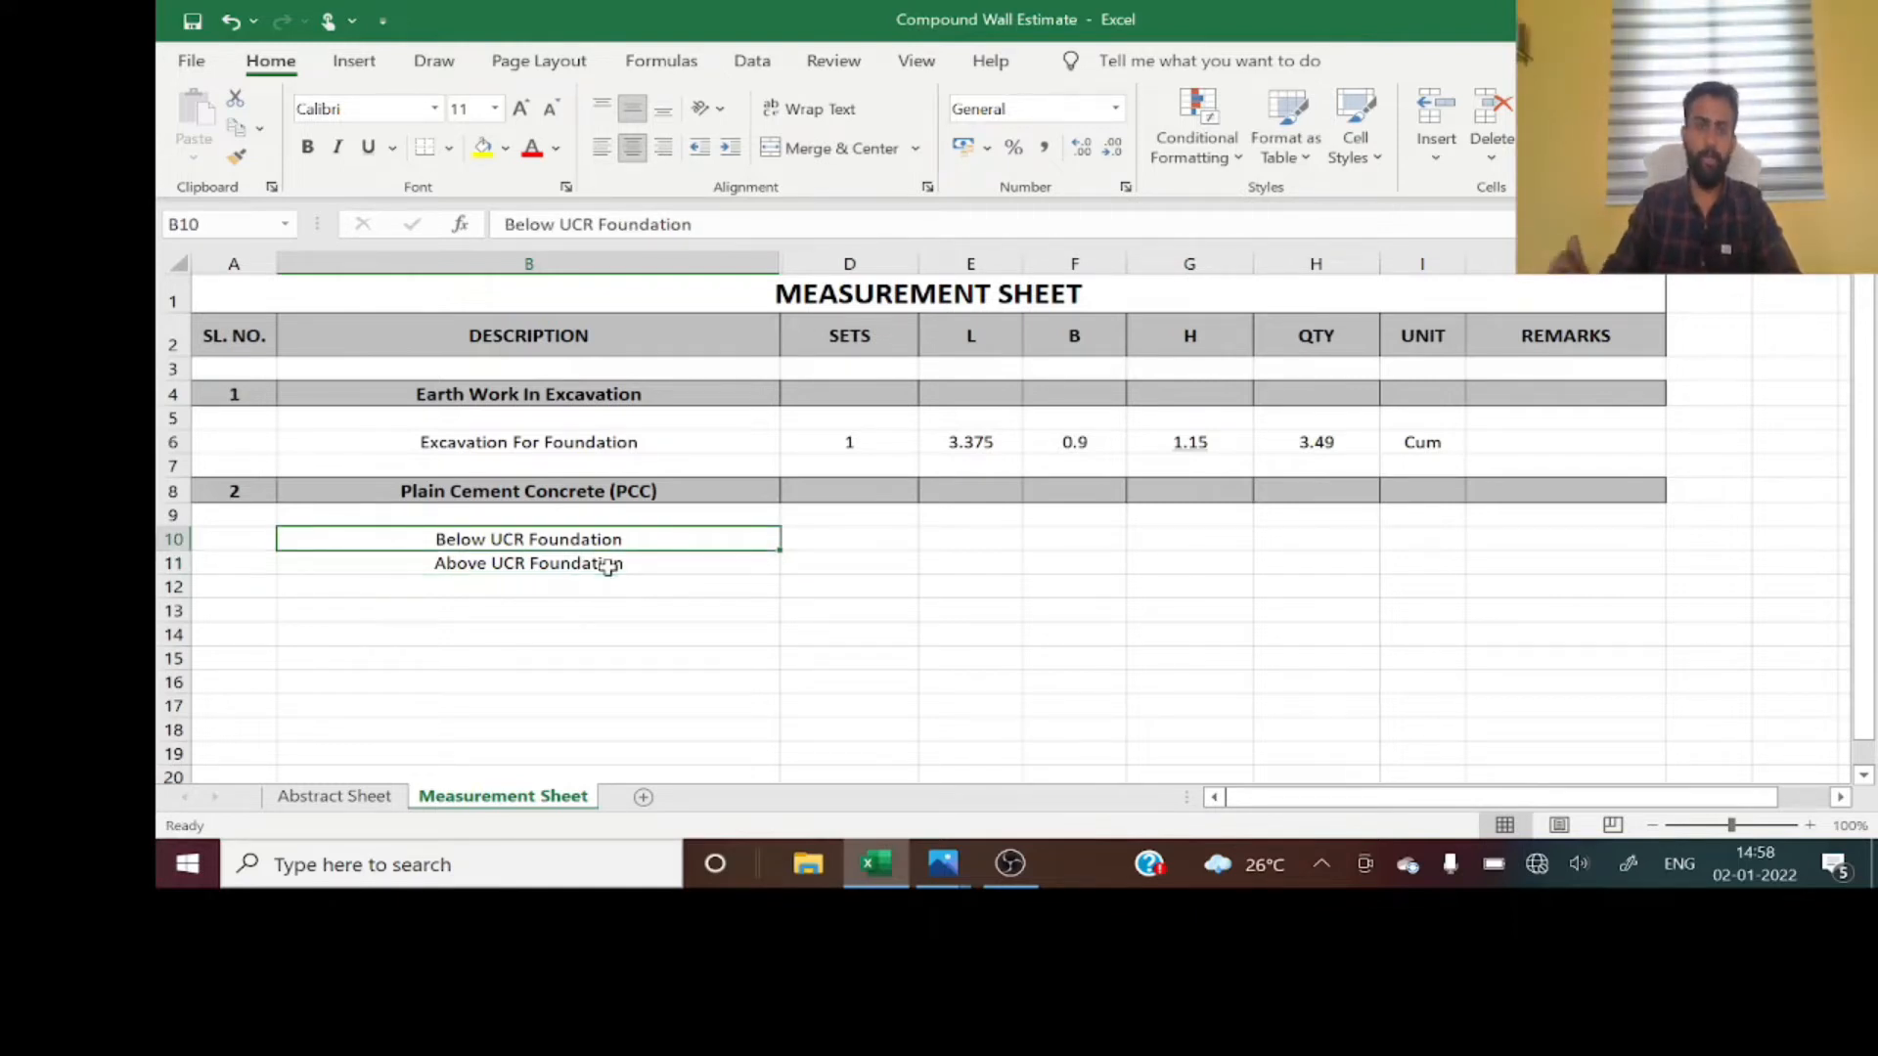
# - Check the wall length on the elevation drawing in Photos and enter 3.375 in Excel as the length of the Below UCR Foundation row
pyautogui.click(984, 543)
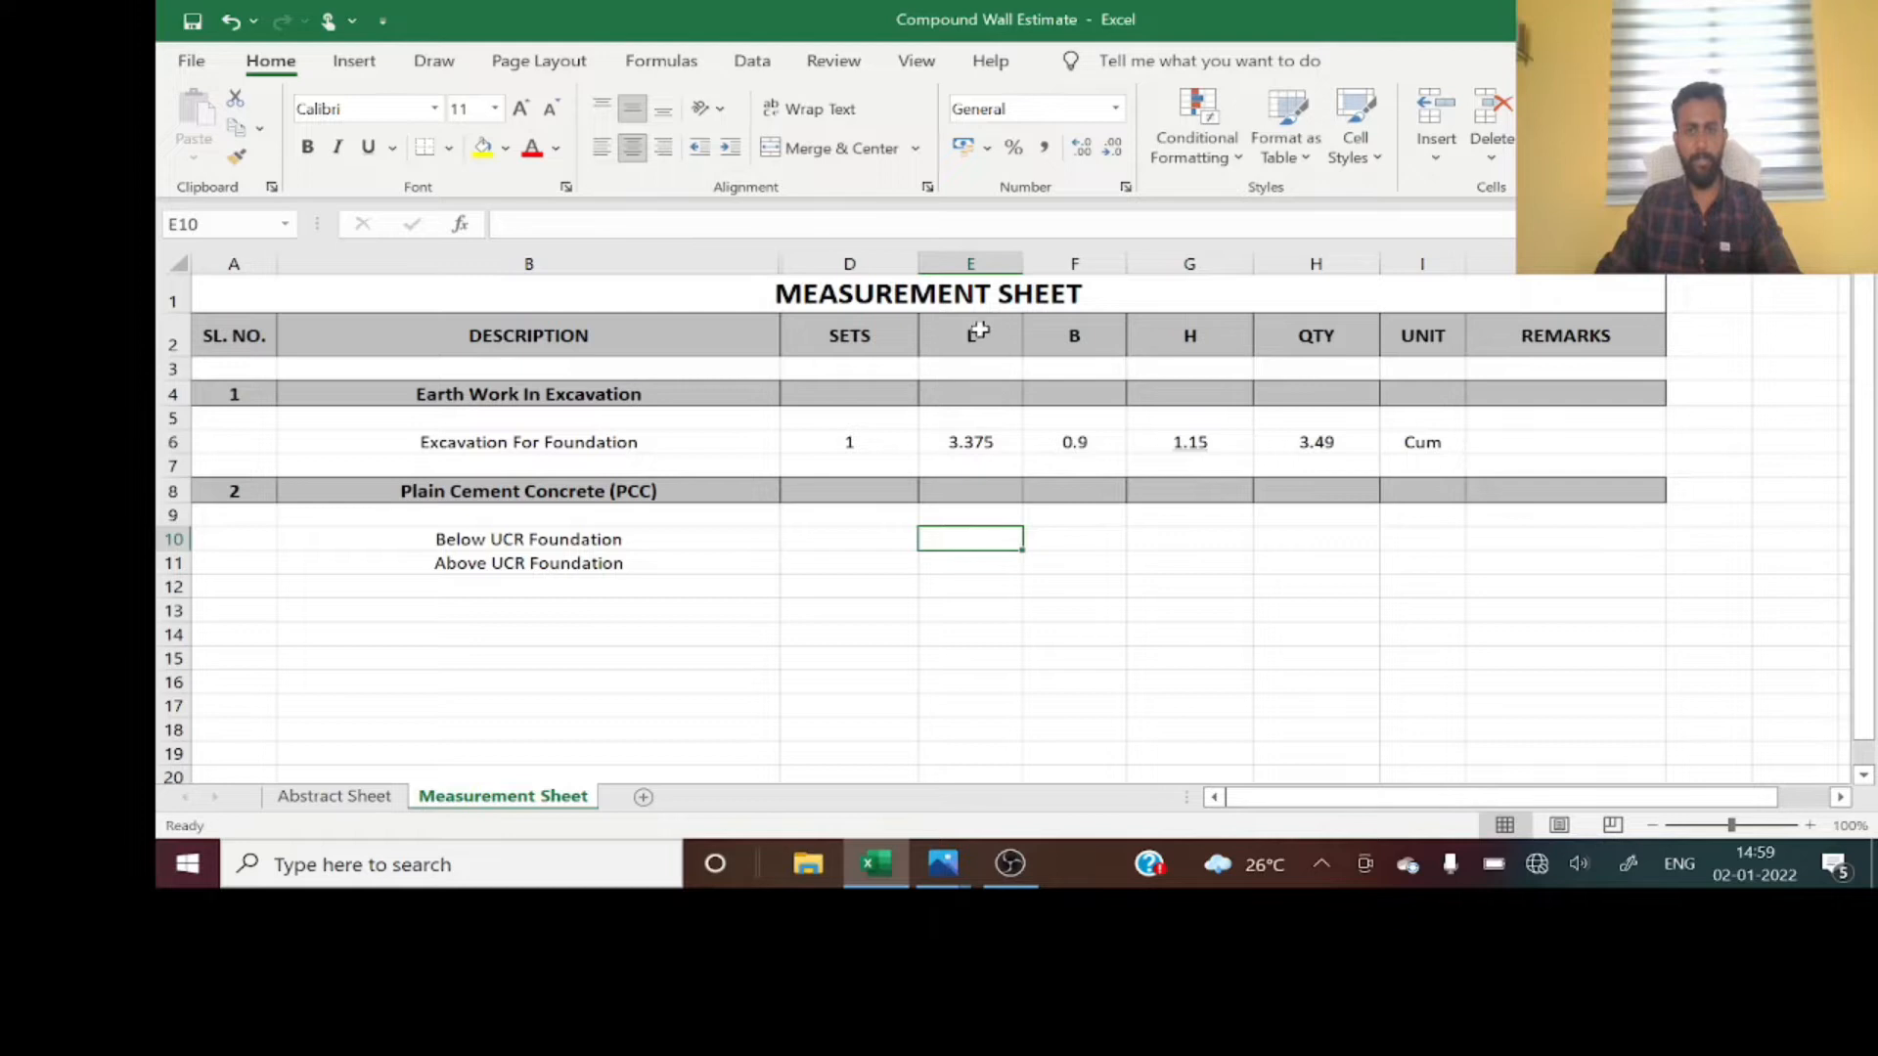
pyautogui.click(960, 262)
pyautogui.click(956, 538)
pyautogui.moveTo(953, 860)
pyautogui.click(861, 704)
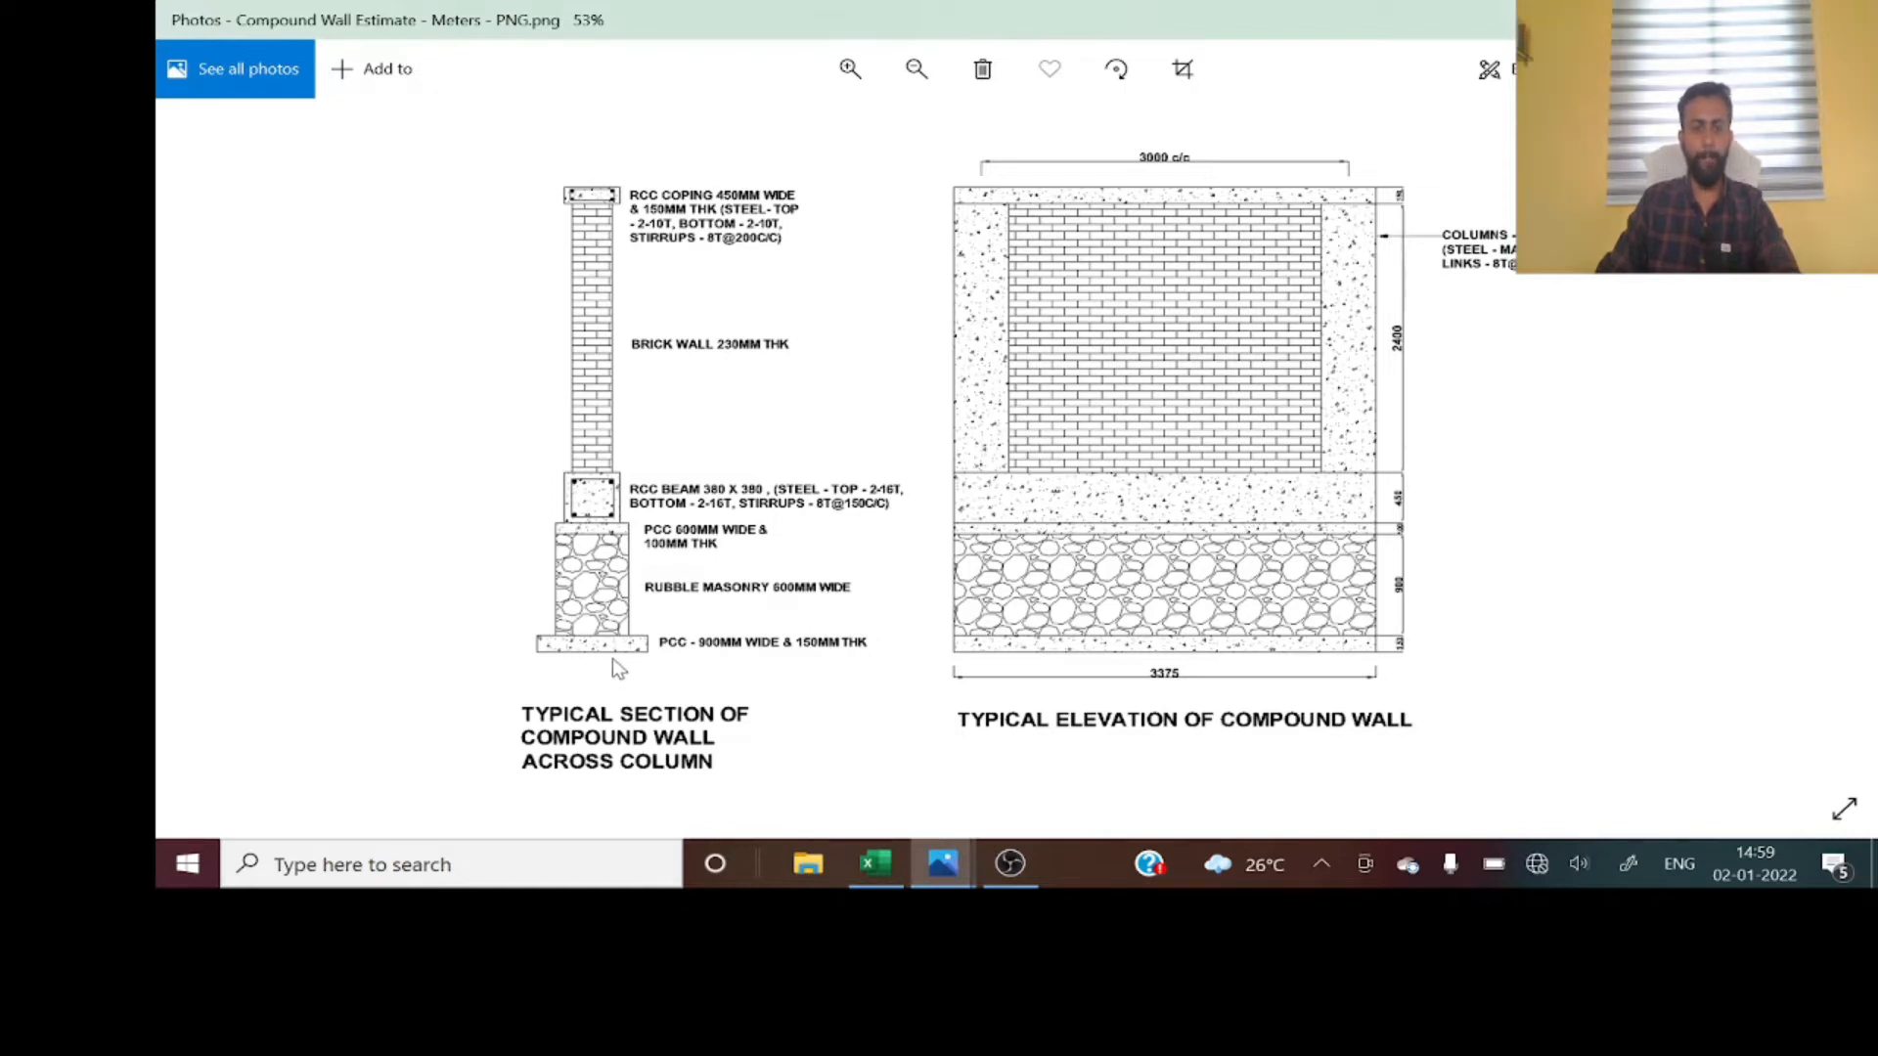
pyautogui.scroll(5, 1213, 662)
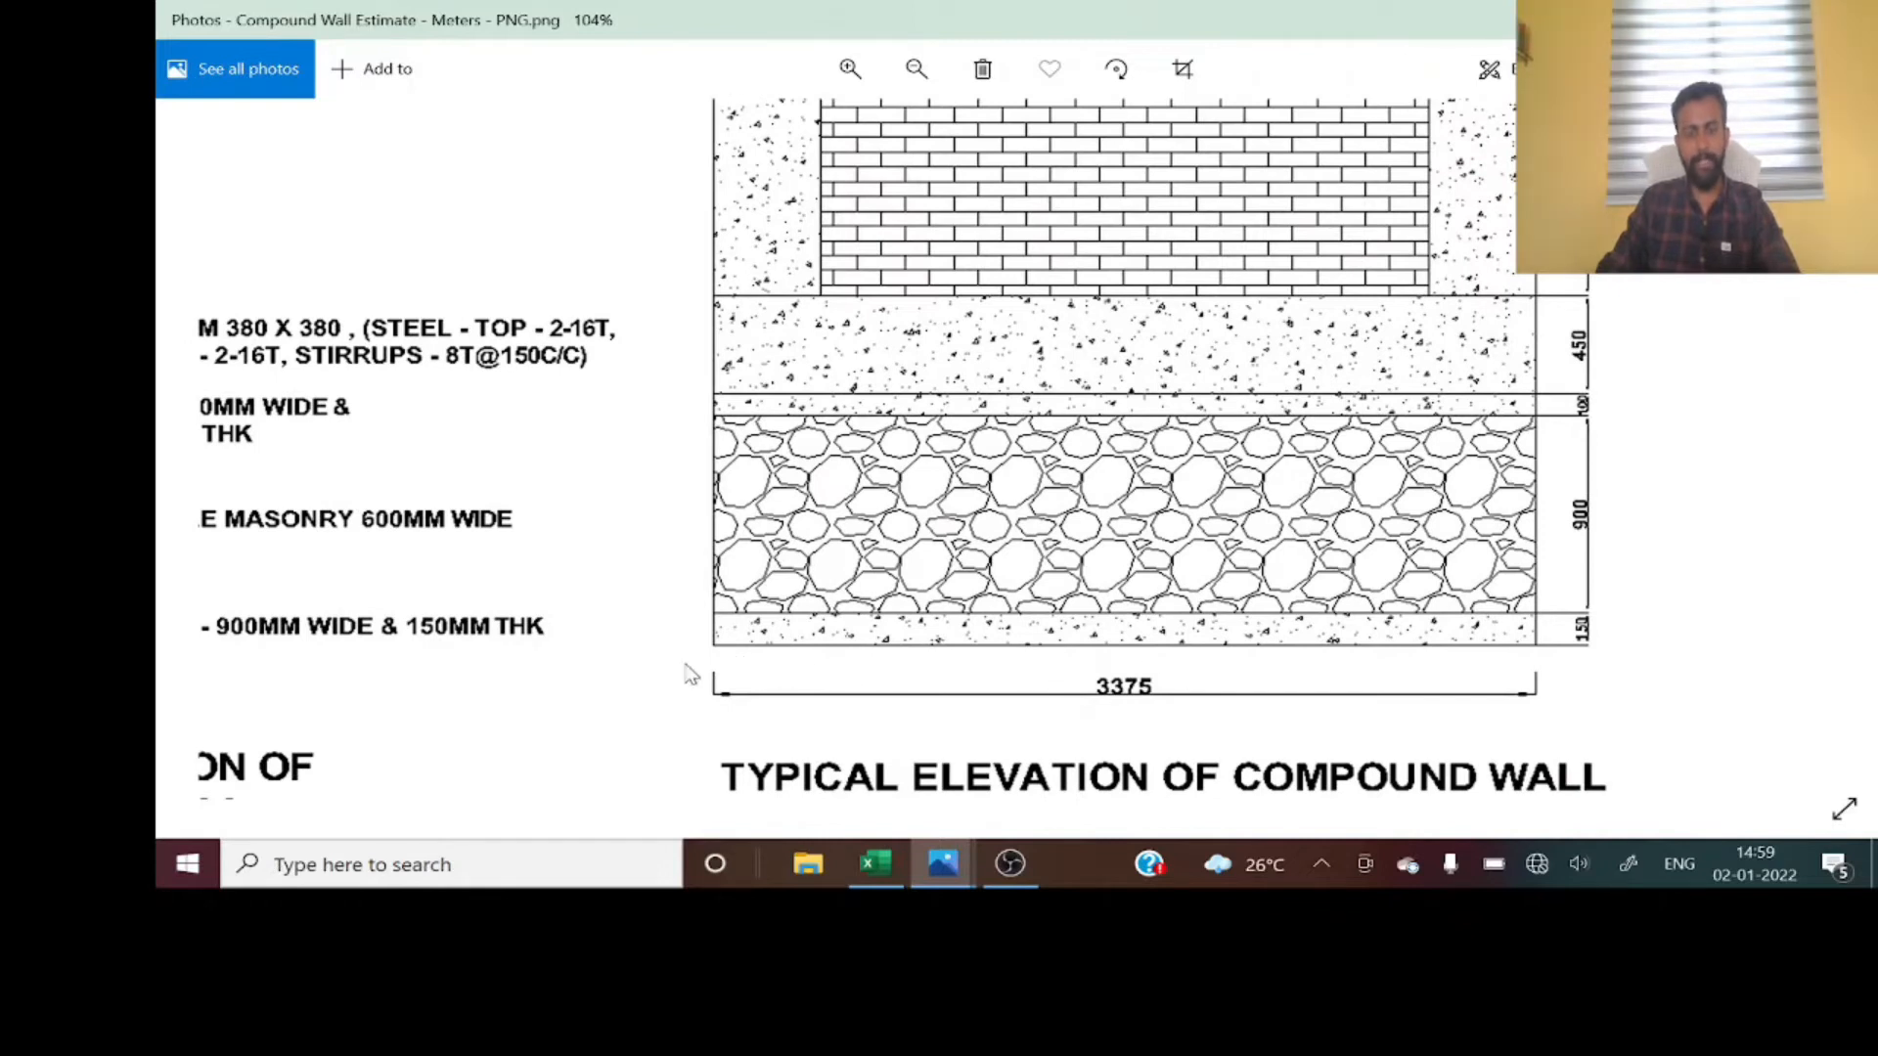
pyautogui.scroll(1, 1138, 729)
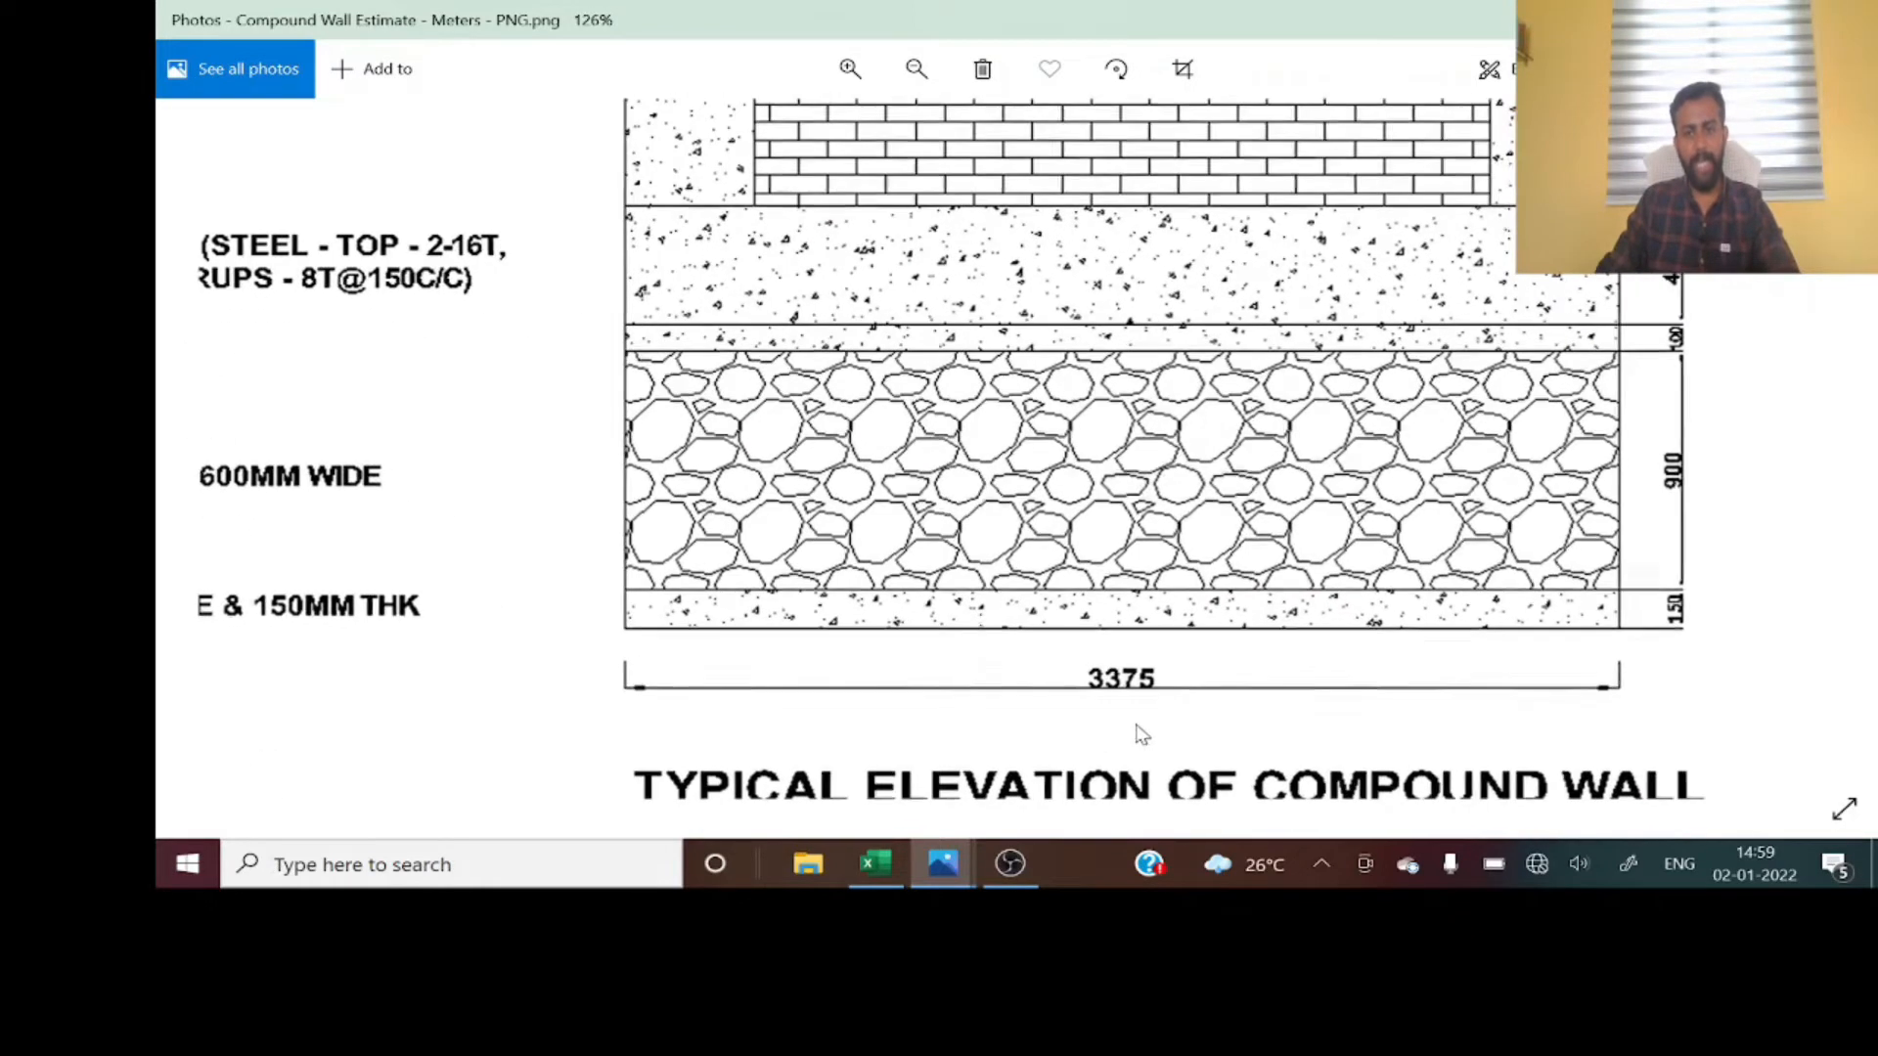
pyautogui.scroll(-1, 1086, 696)
pyautogui.scroll(2, 1130, 680)
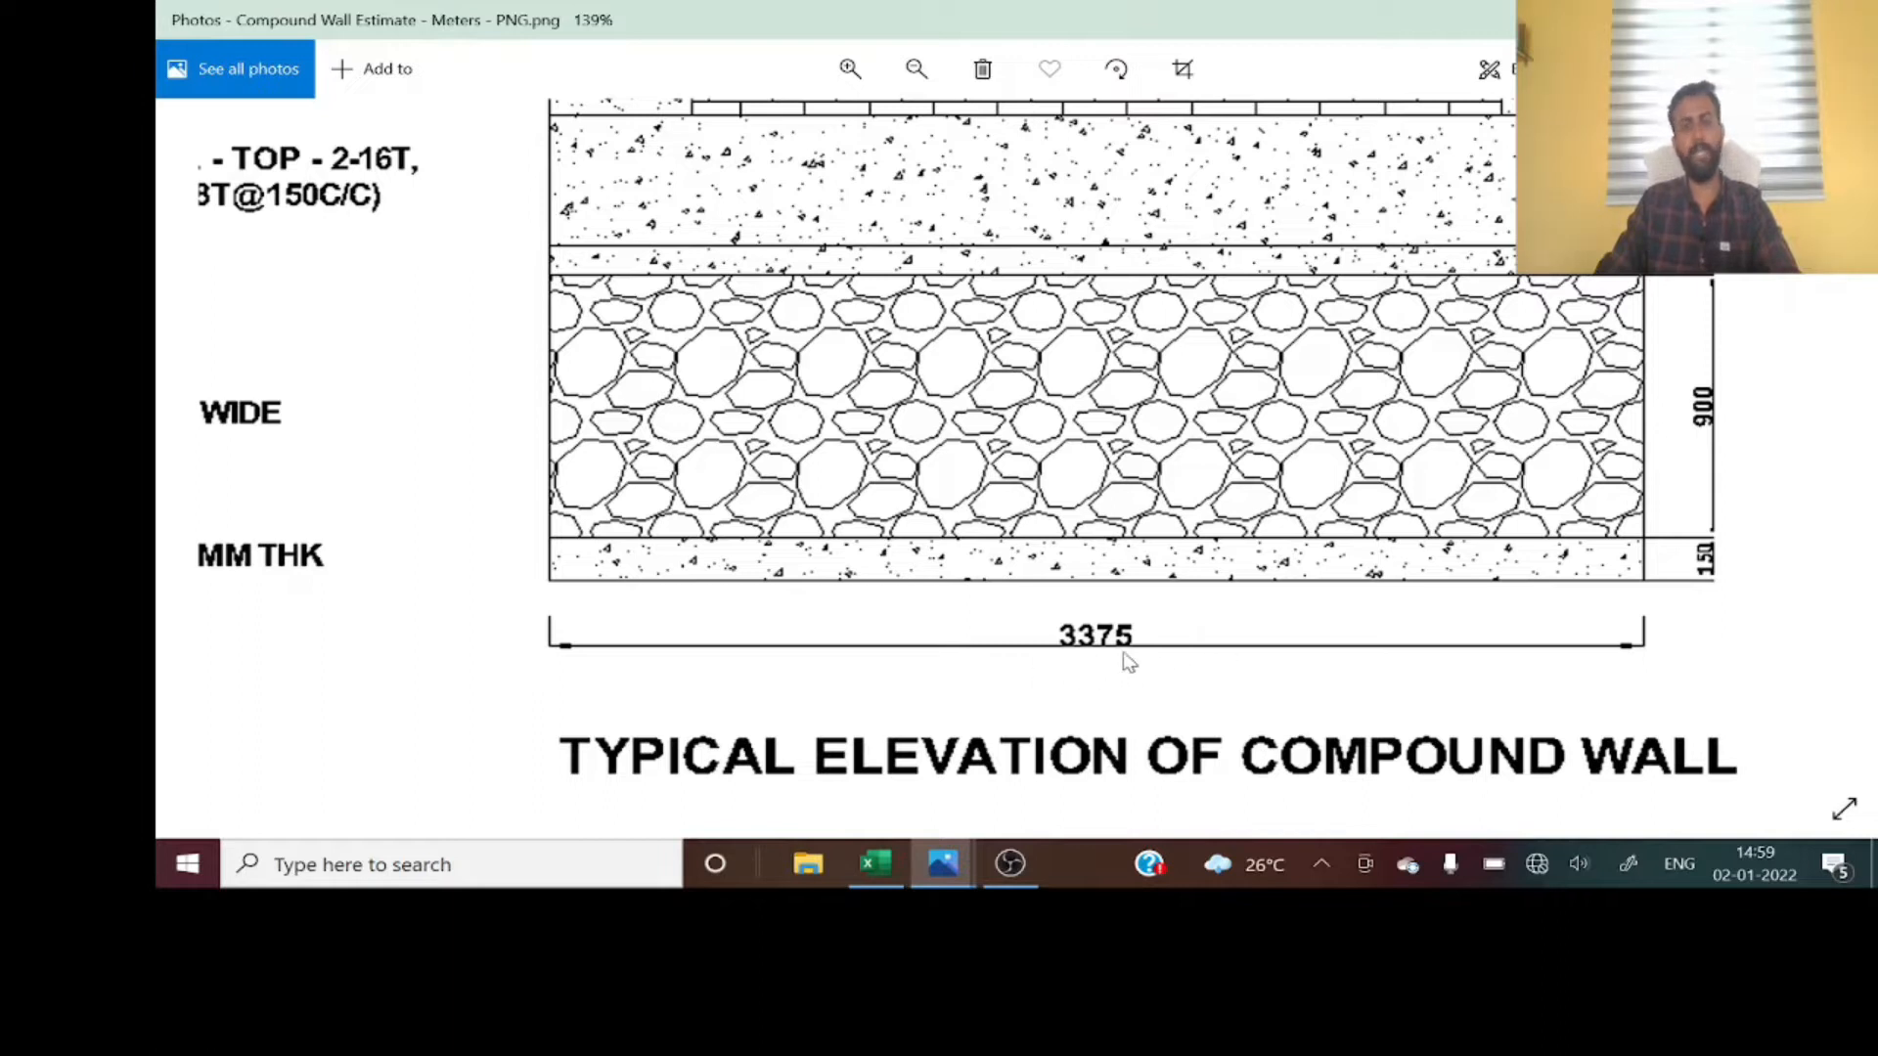
pyautogui.click(875, 863)
pyautogui.write('3.375')
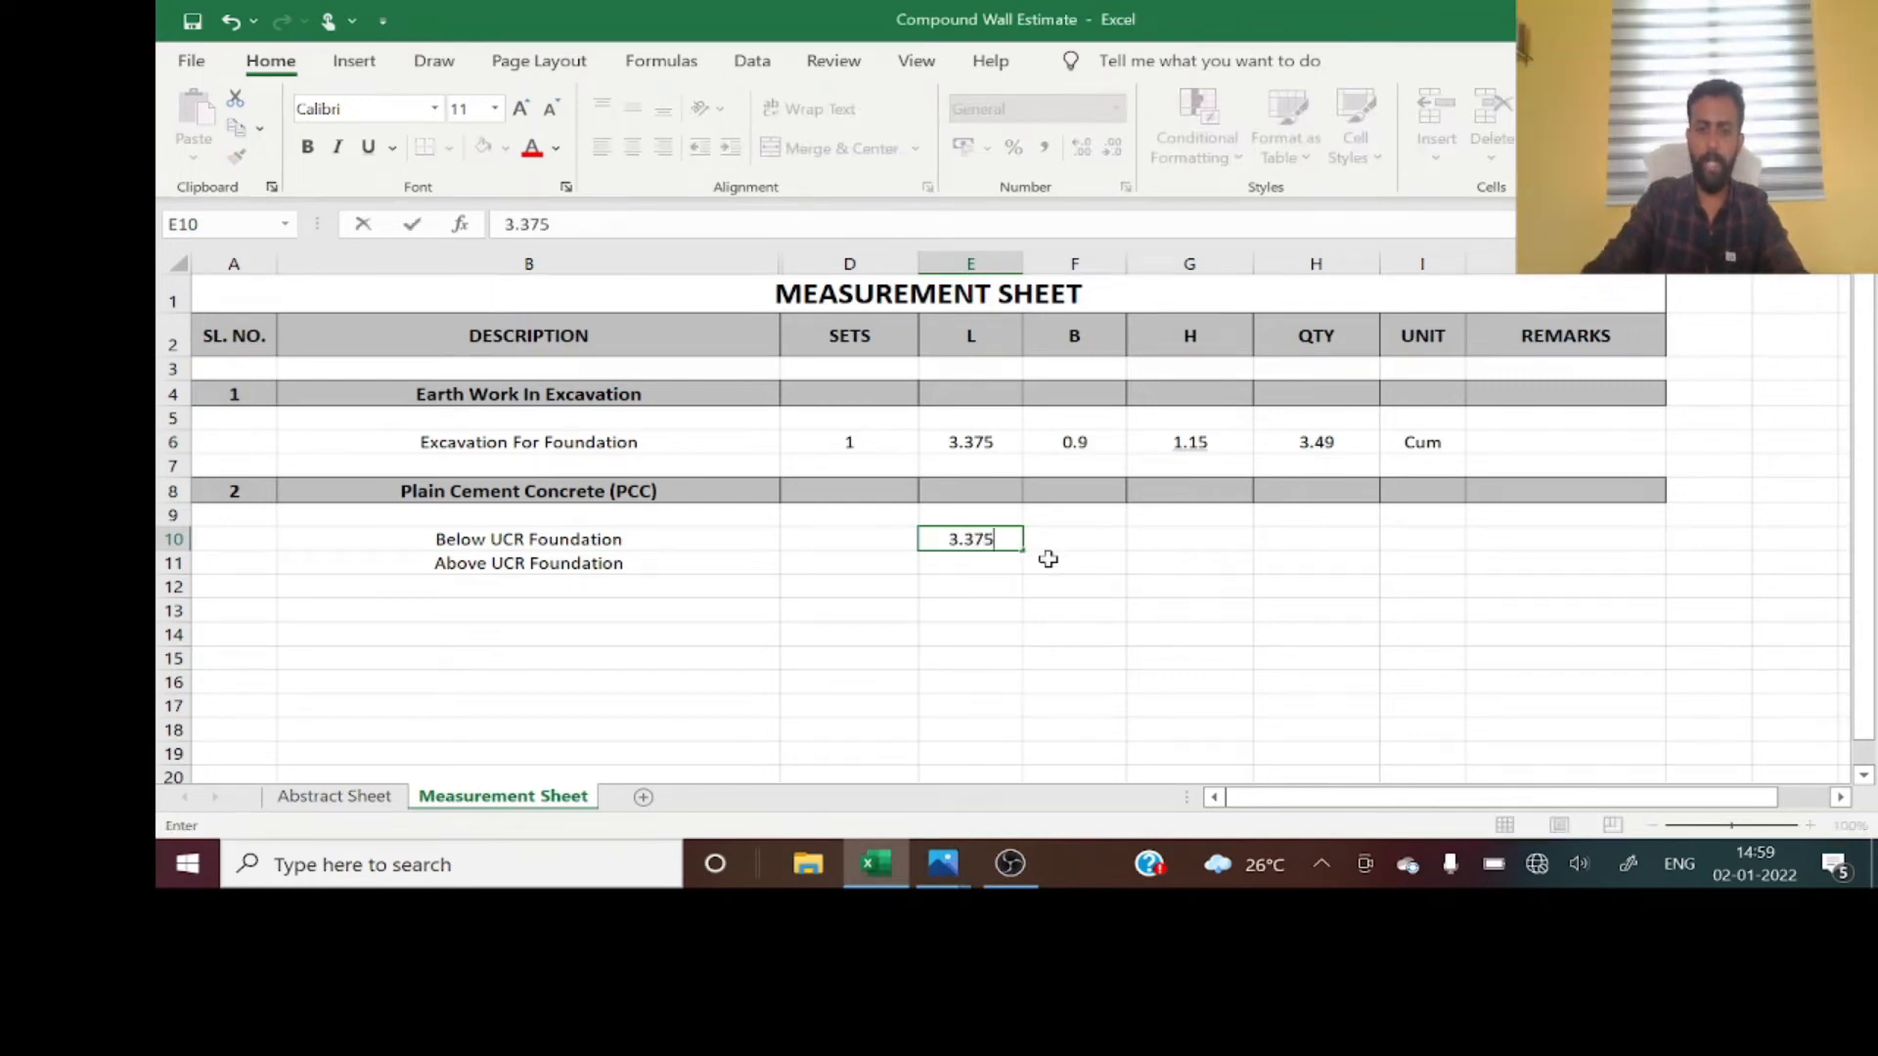
pyautogui.press('Return')
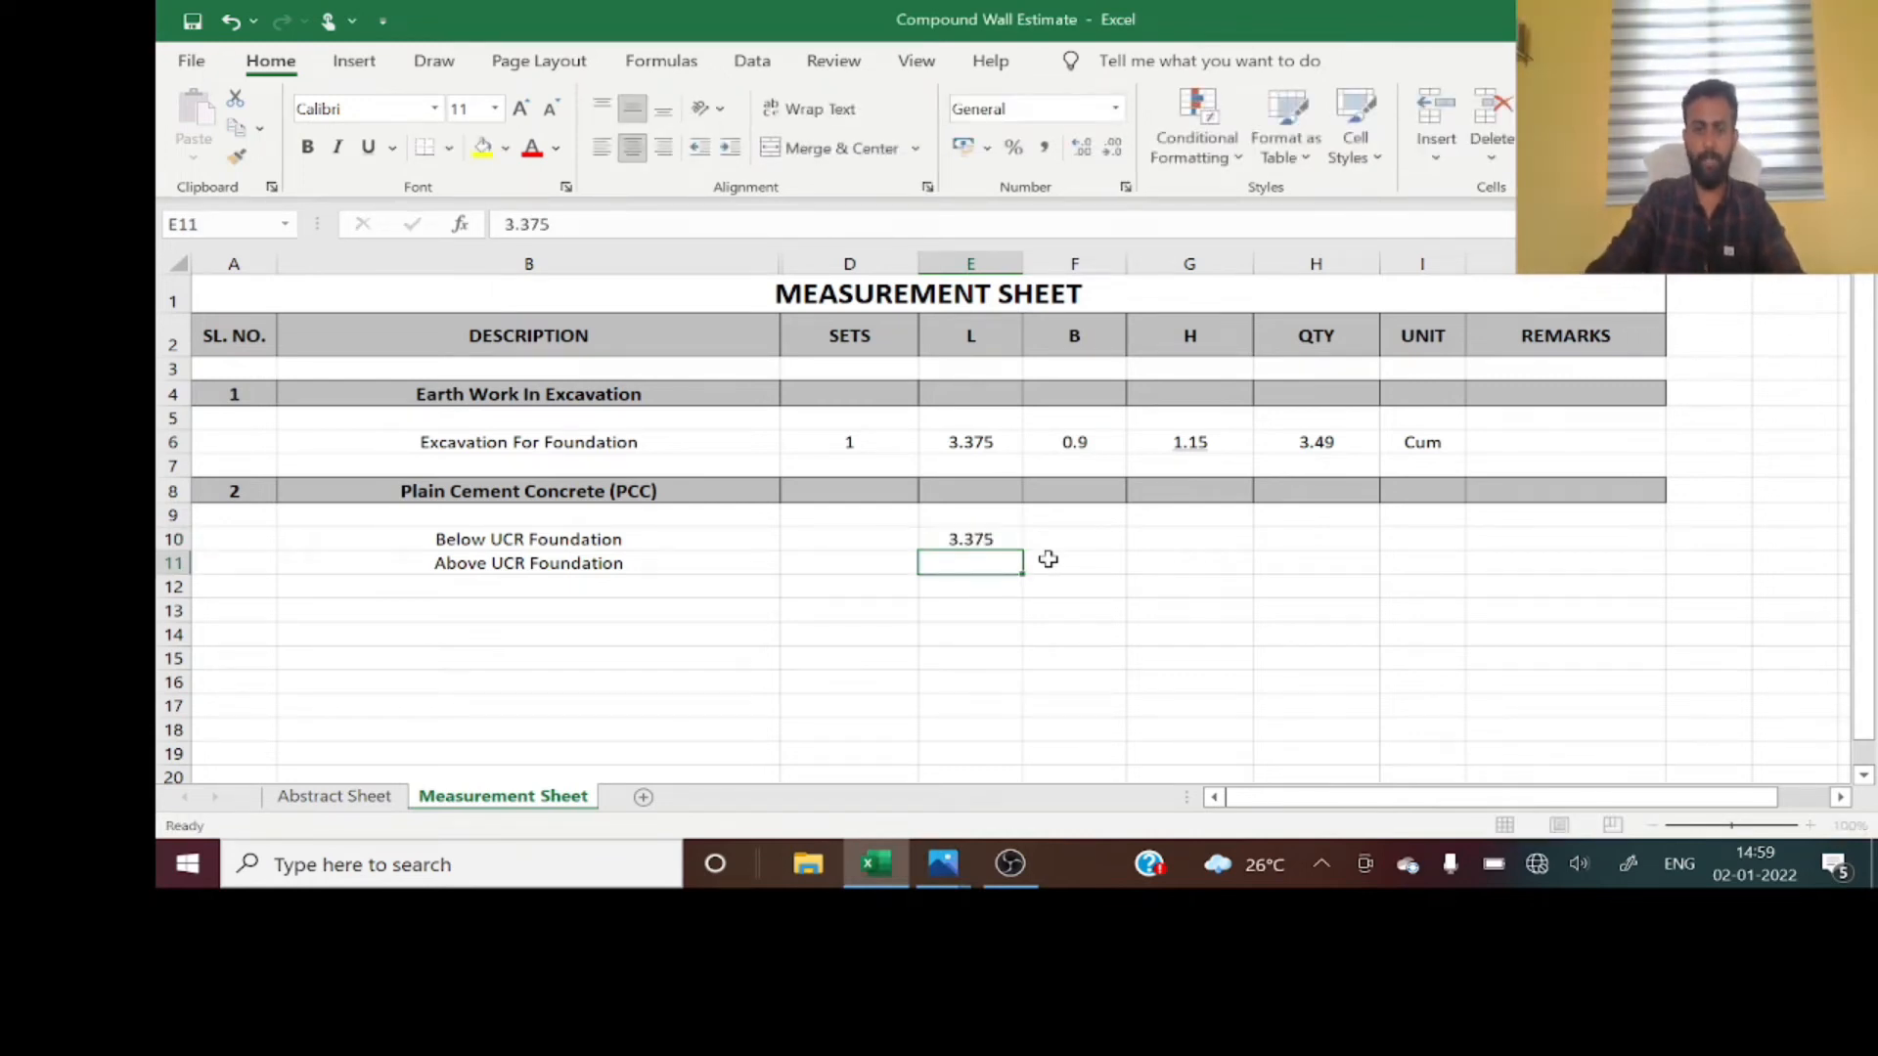
# - Check the bottom PCC layer's width on the section drawing in Photos and enter 0.9 in Excel as the Below UCR Foundation breadth
pyautogui.press('Up')
pyautogui.press('Right')
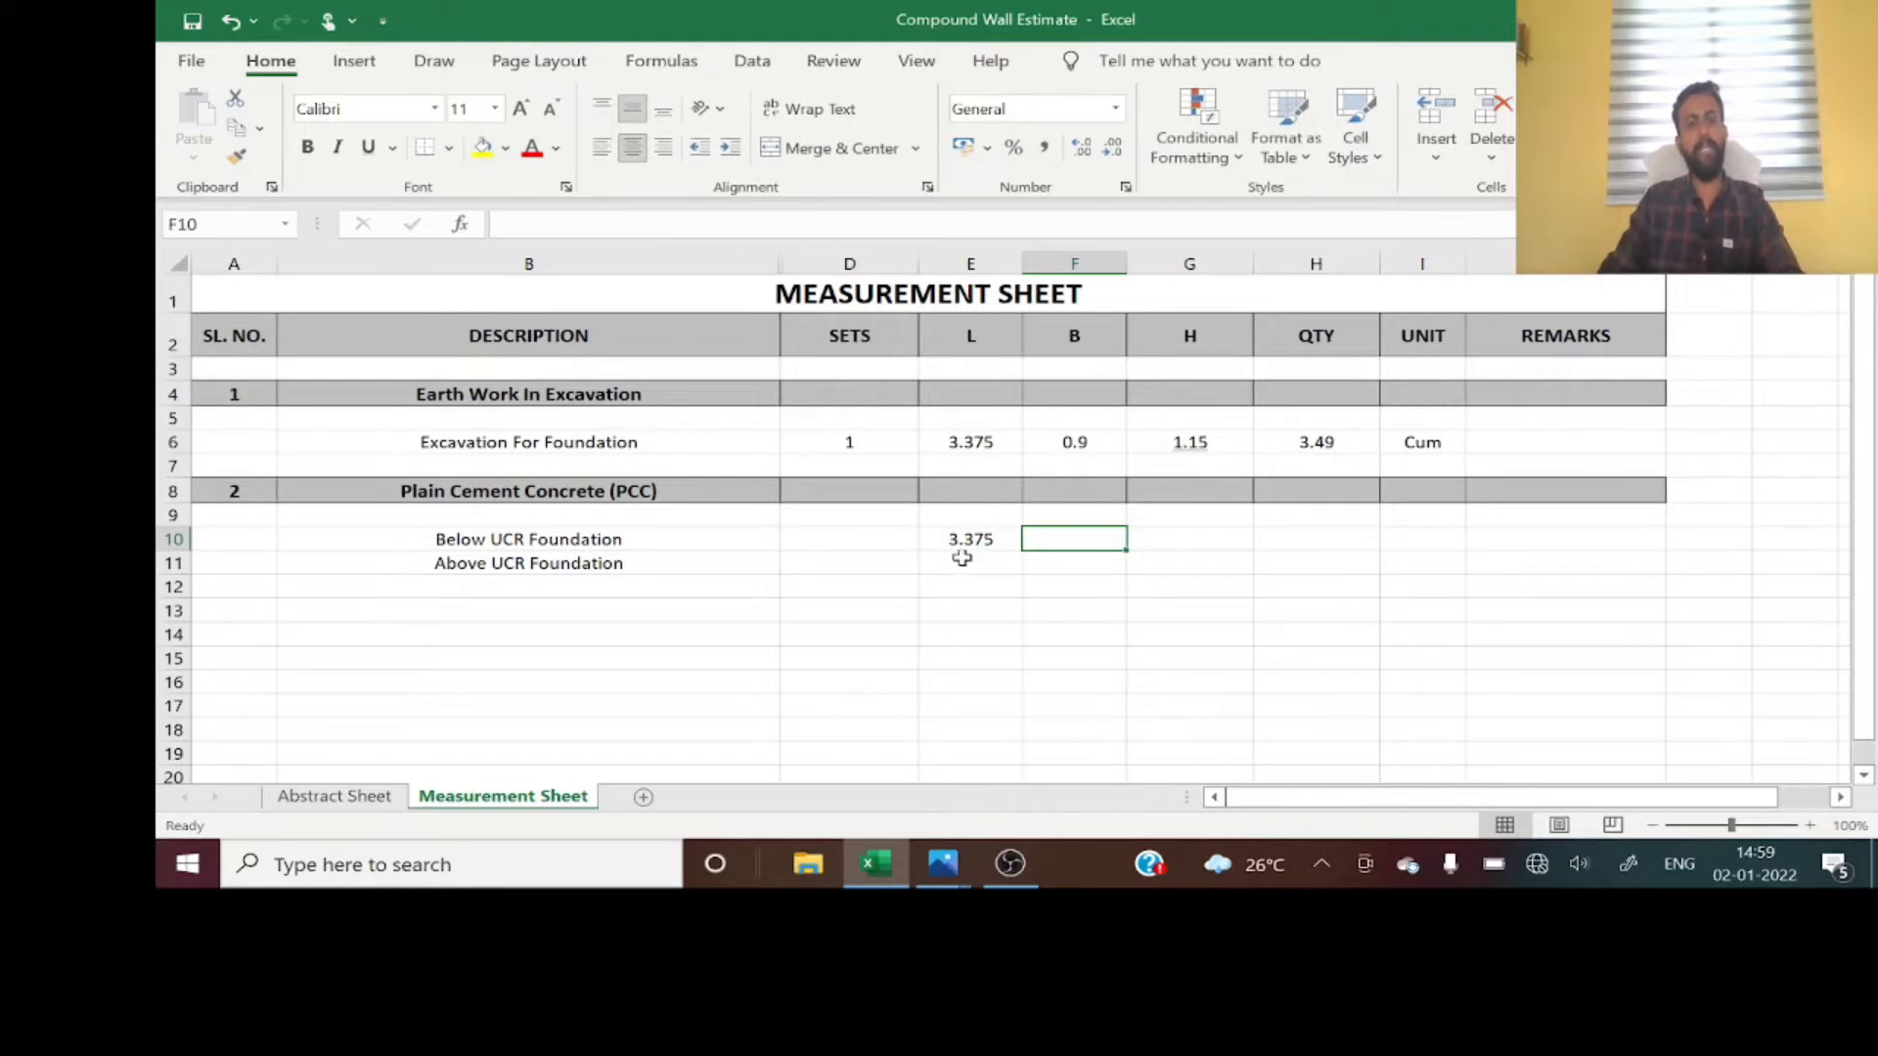
pyautogui.hotkey('alt', 'Tab')
pyautogui.scroll(-5, 1366, 486)
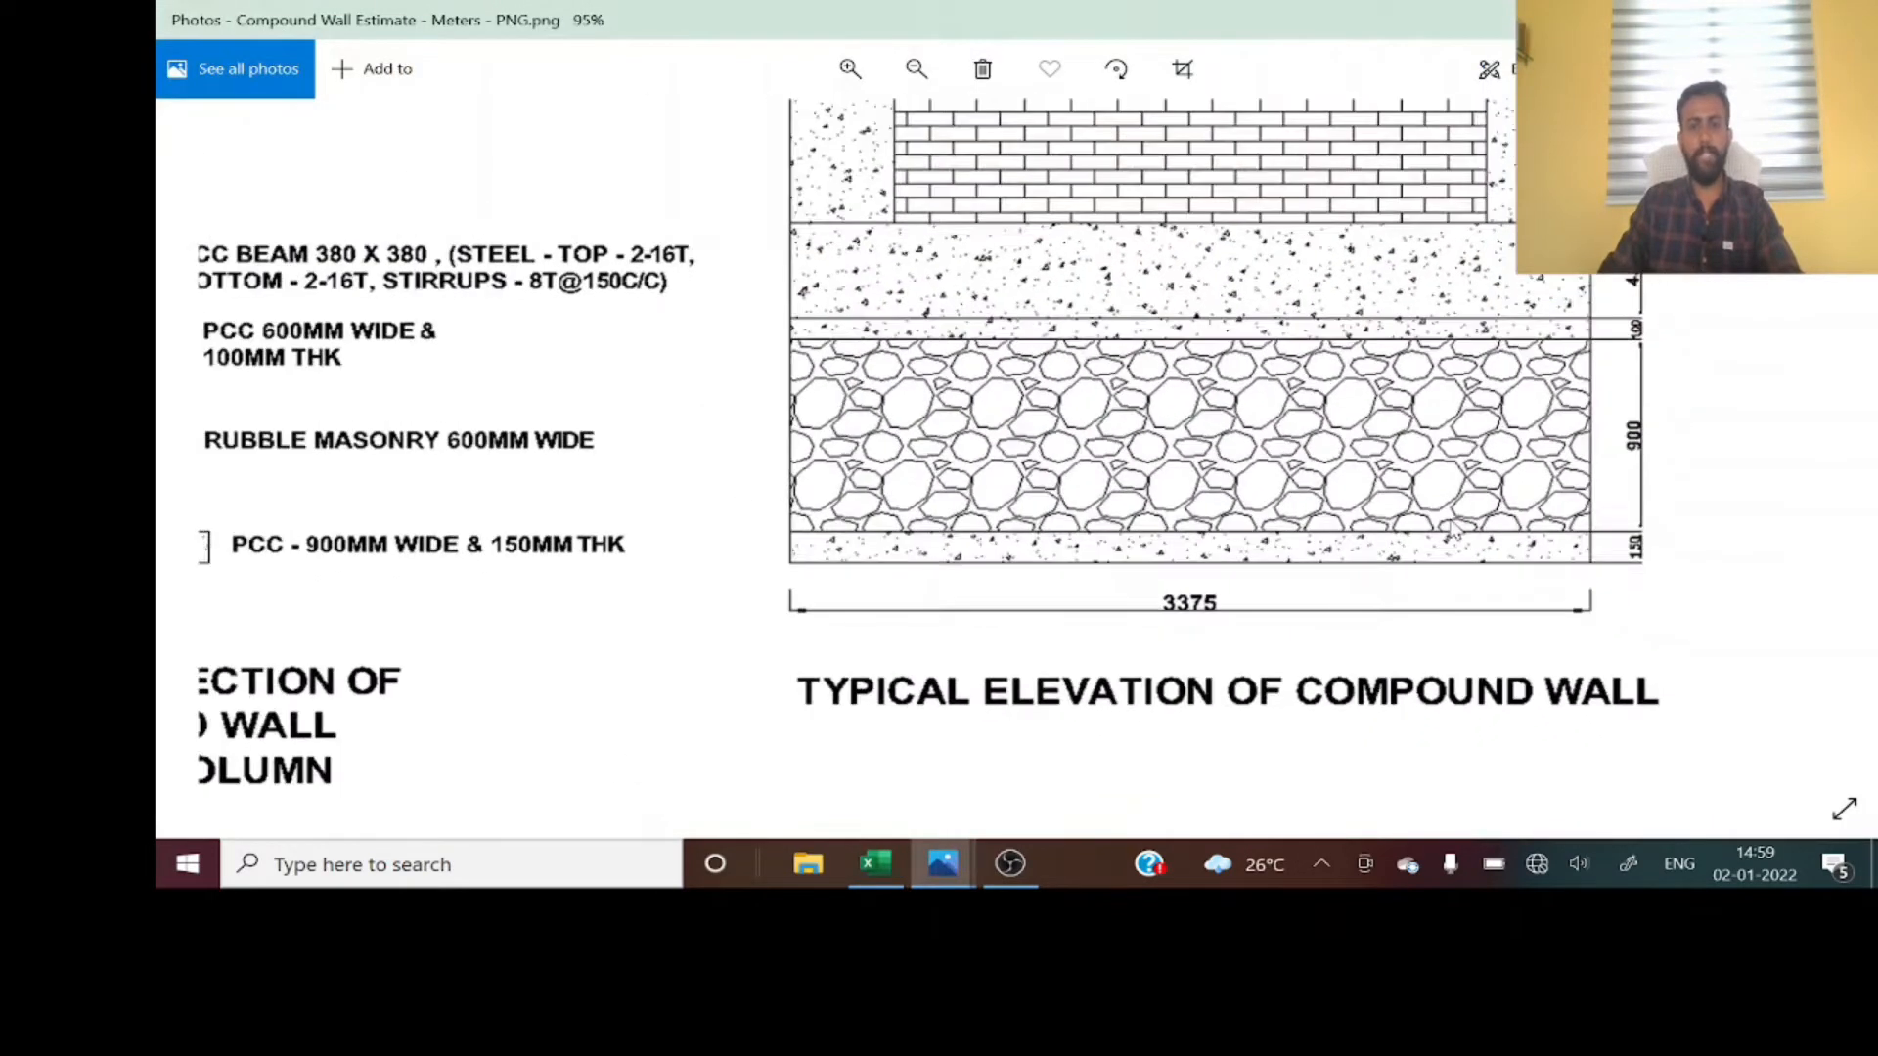
pyautogui.scroll(5, 528, 533)
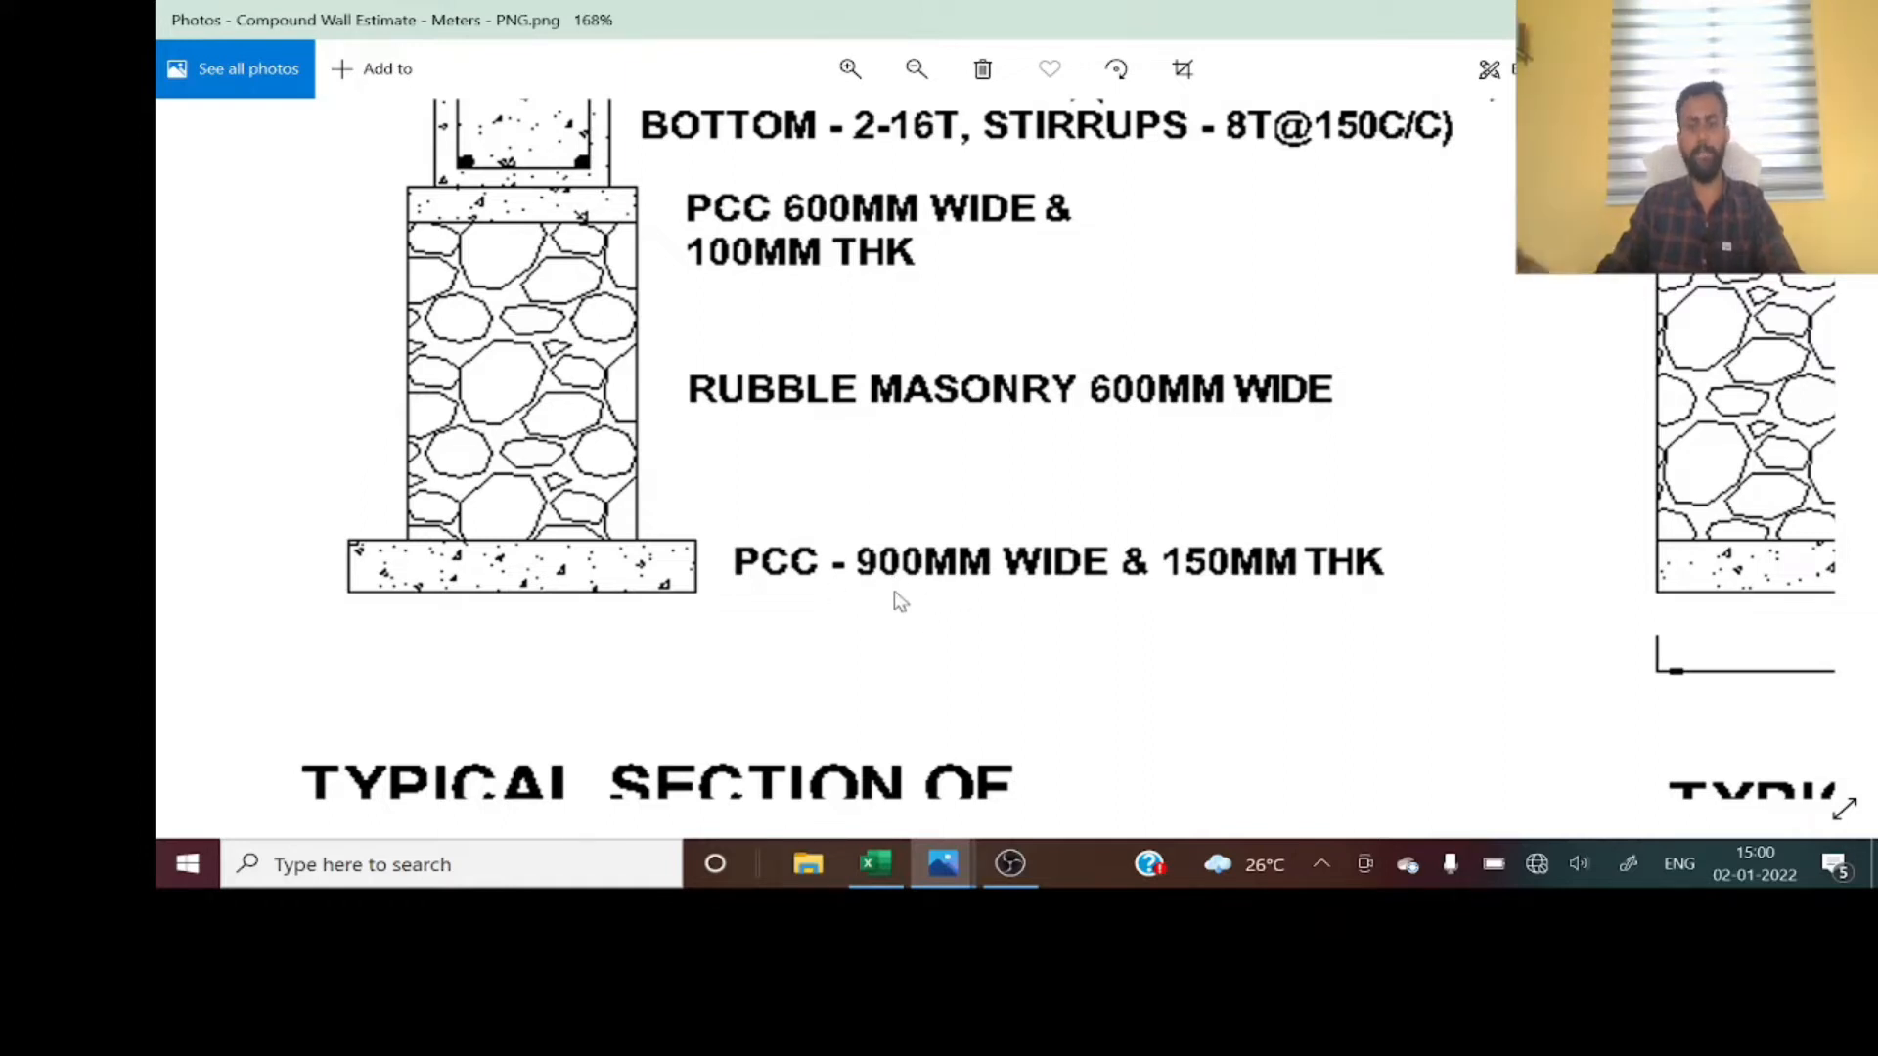
pyautogui.hotkey('alt', 'Tab')
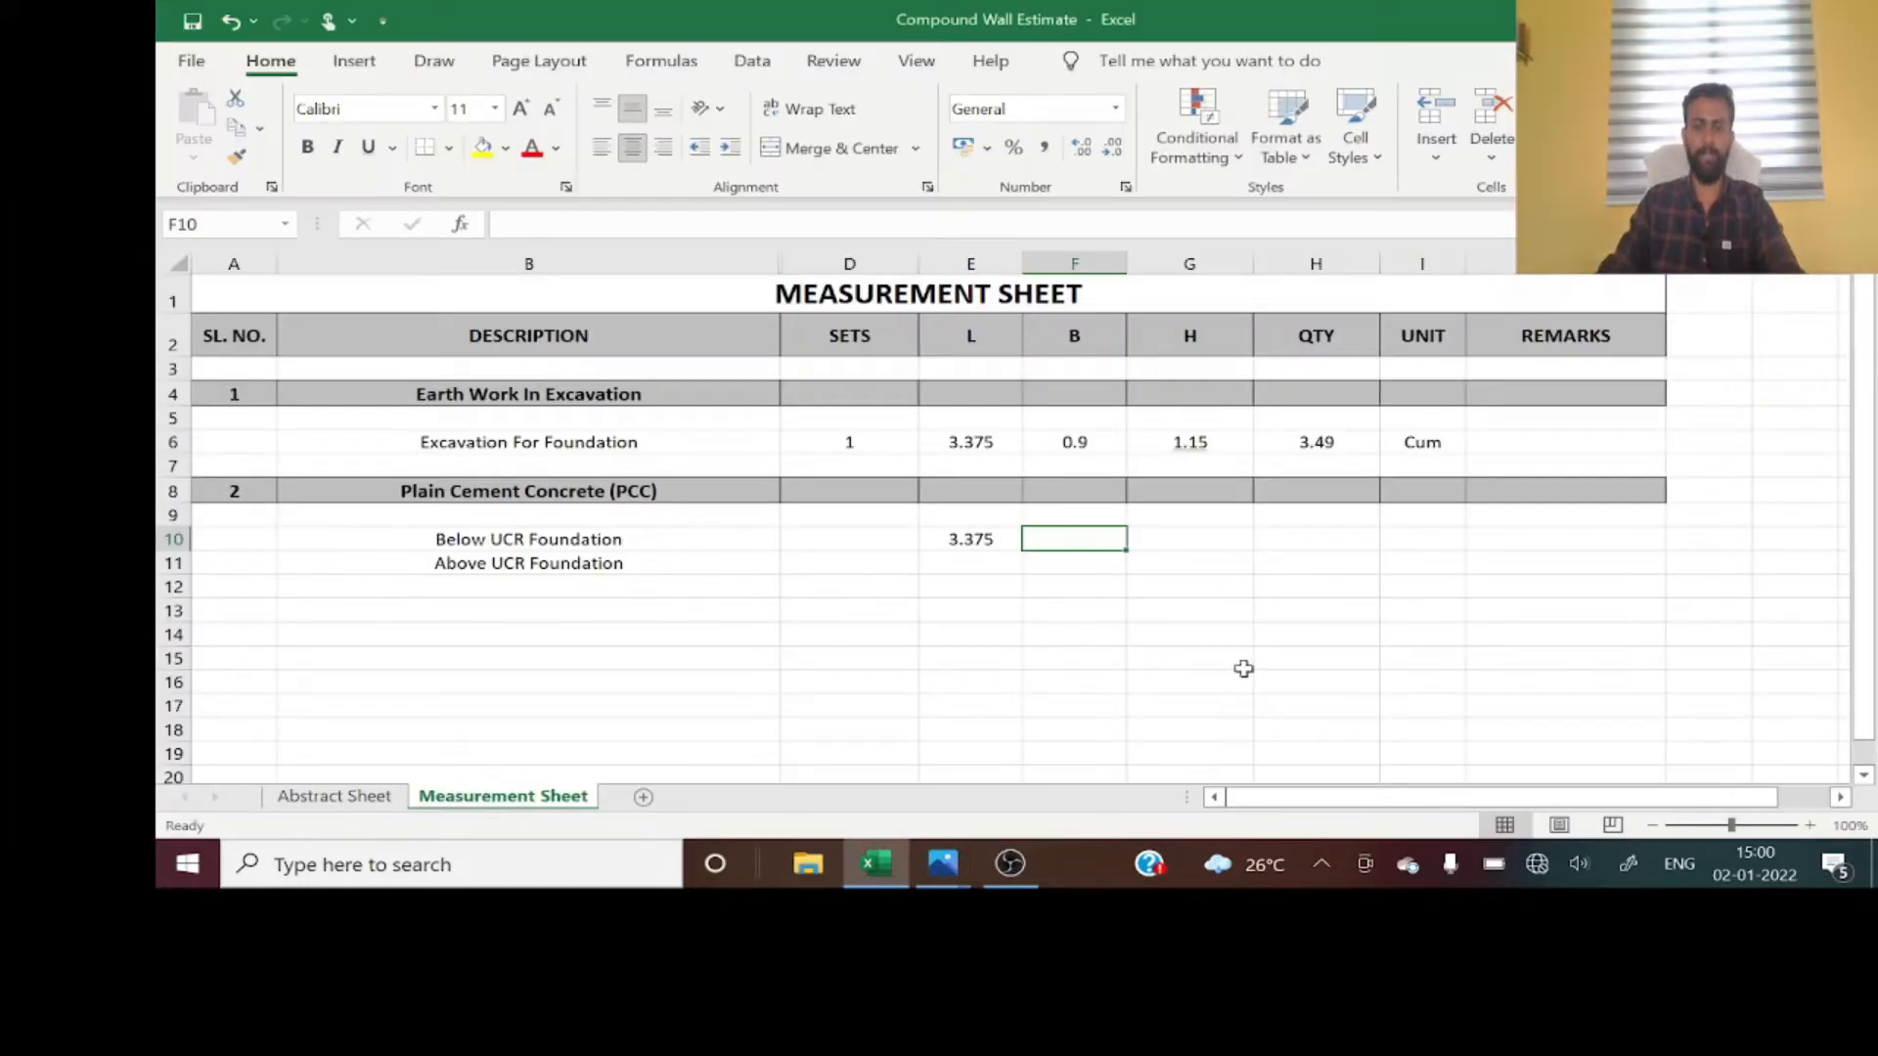
pyautogui.write('0.9')
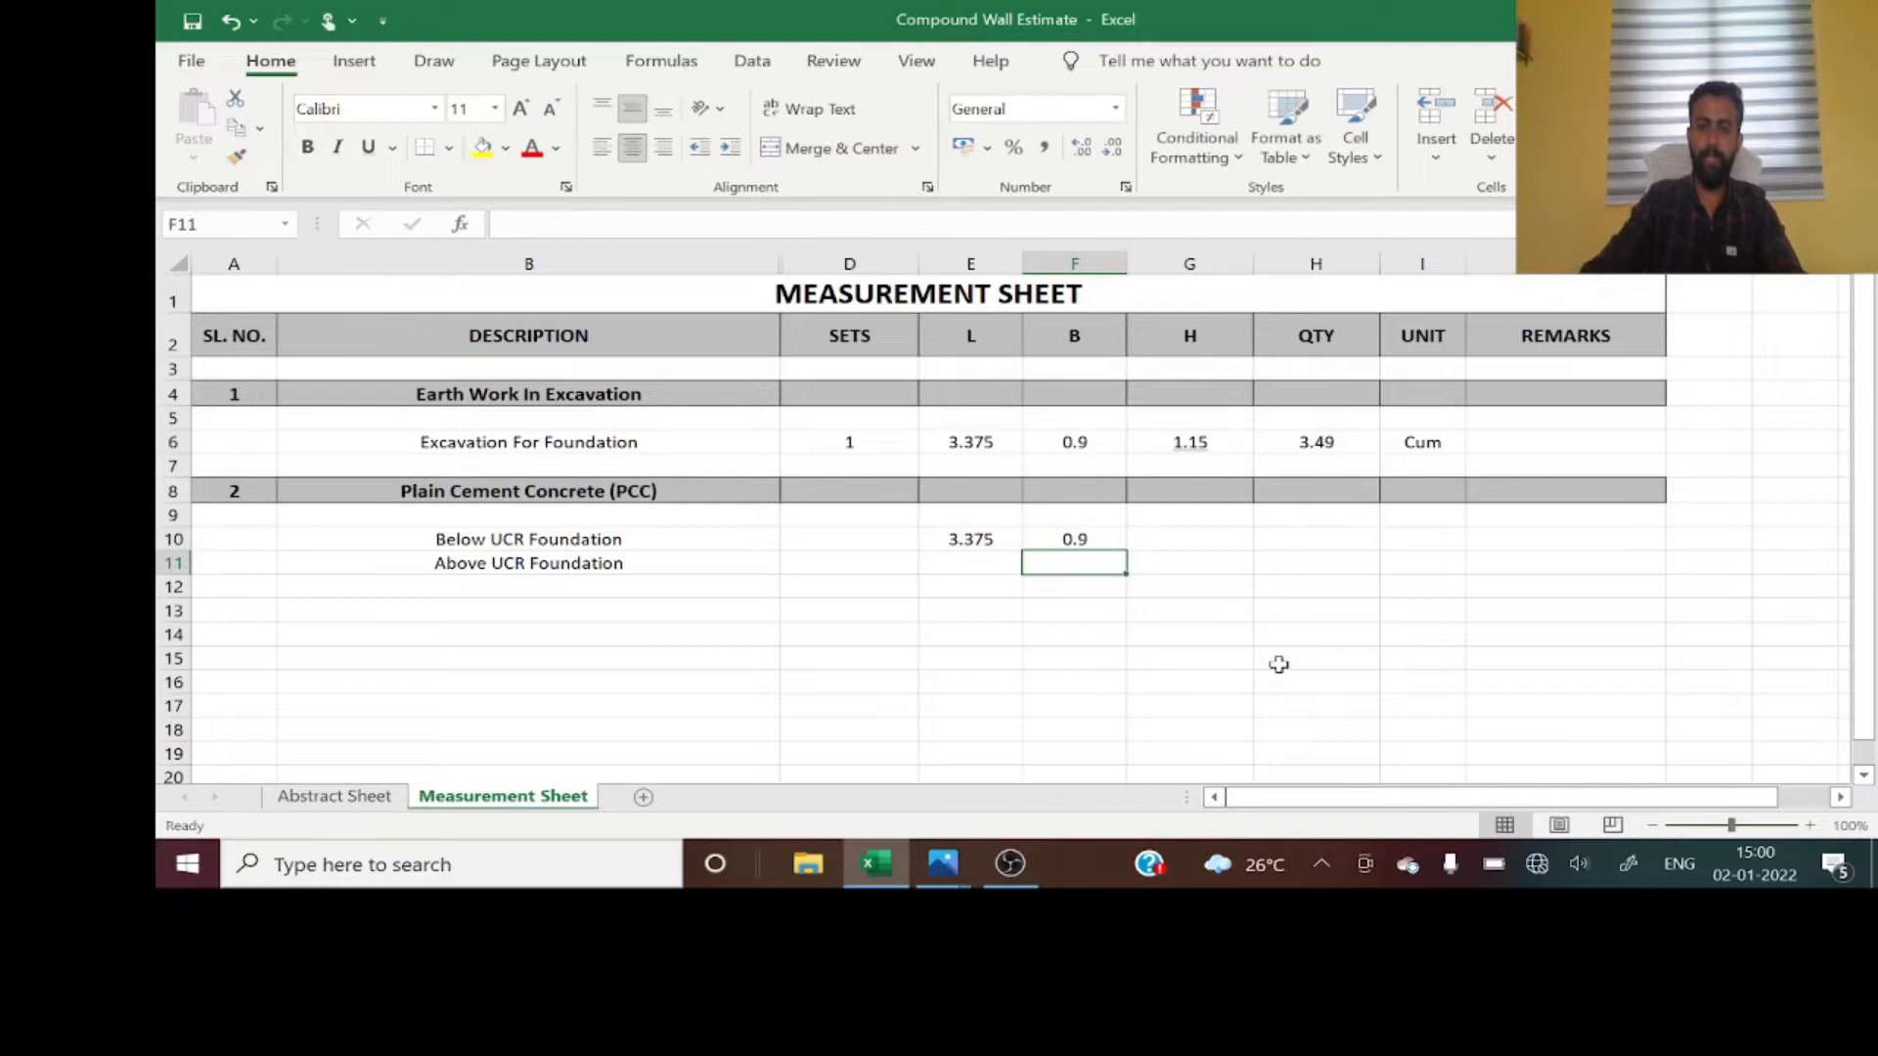
pyautogui.press('Return')
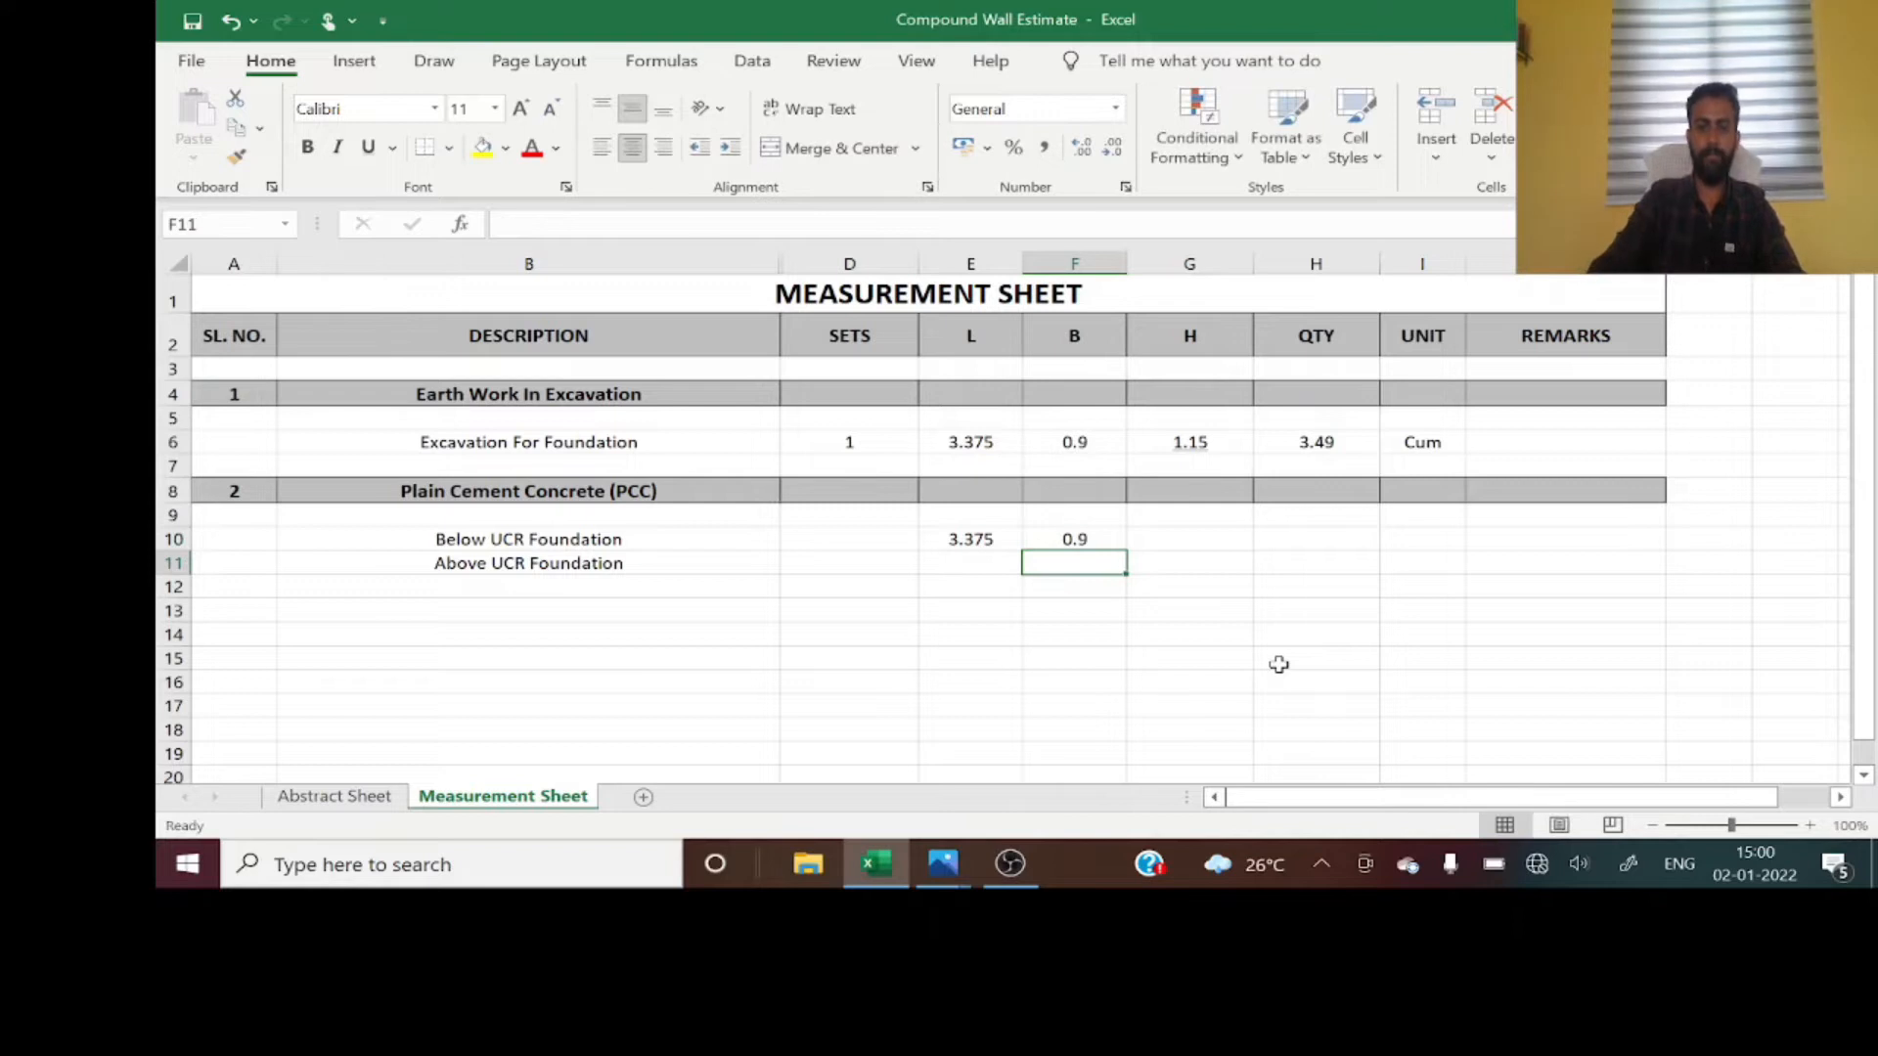
# - Check the bottom PCC layer's thickness on the drawing in Photos and enter 0.15 in Excel as the Below UCR Foundation height
pyautogui.press('Up')
pyautogui.press('Right')
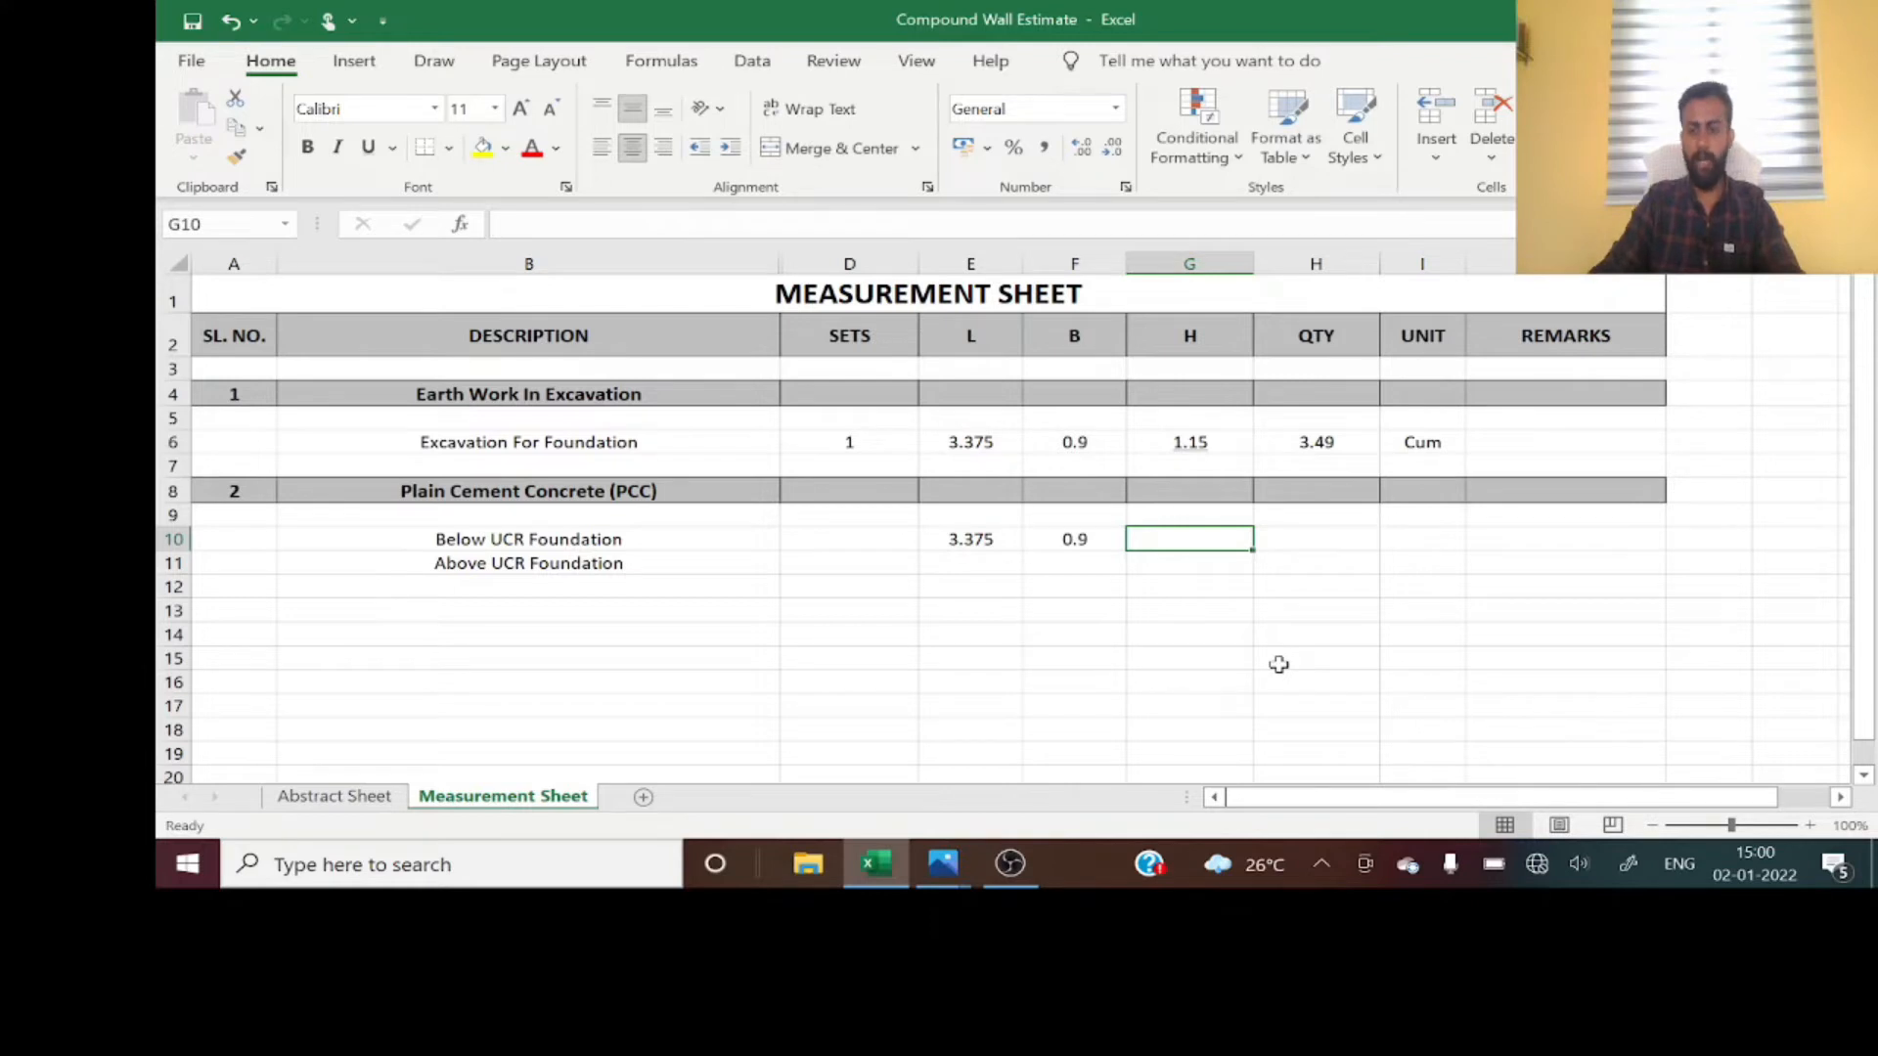
pyautogui.hotkey('alt', 'Tab')
pyautogui.scroll(-3, 809, 642)
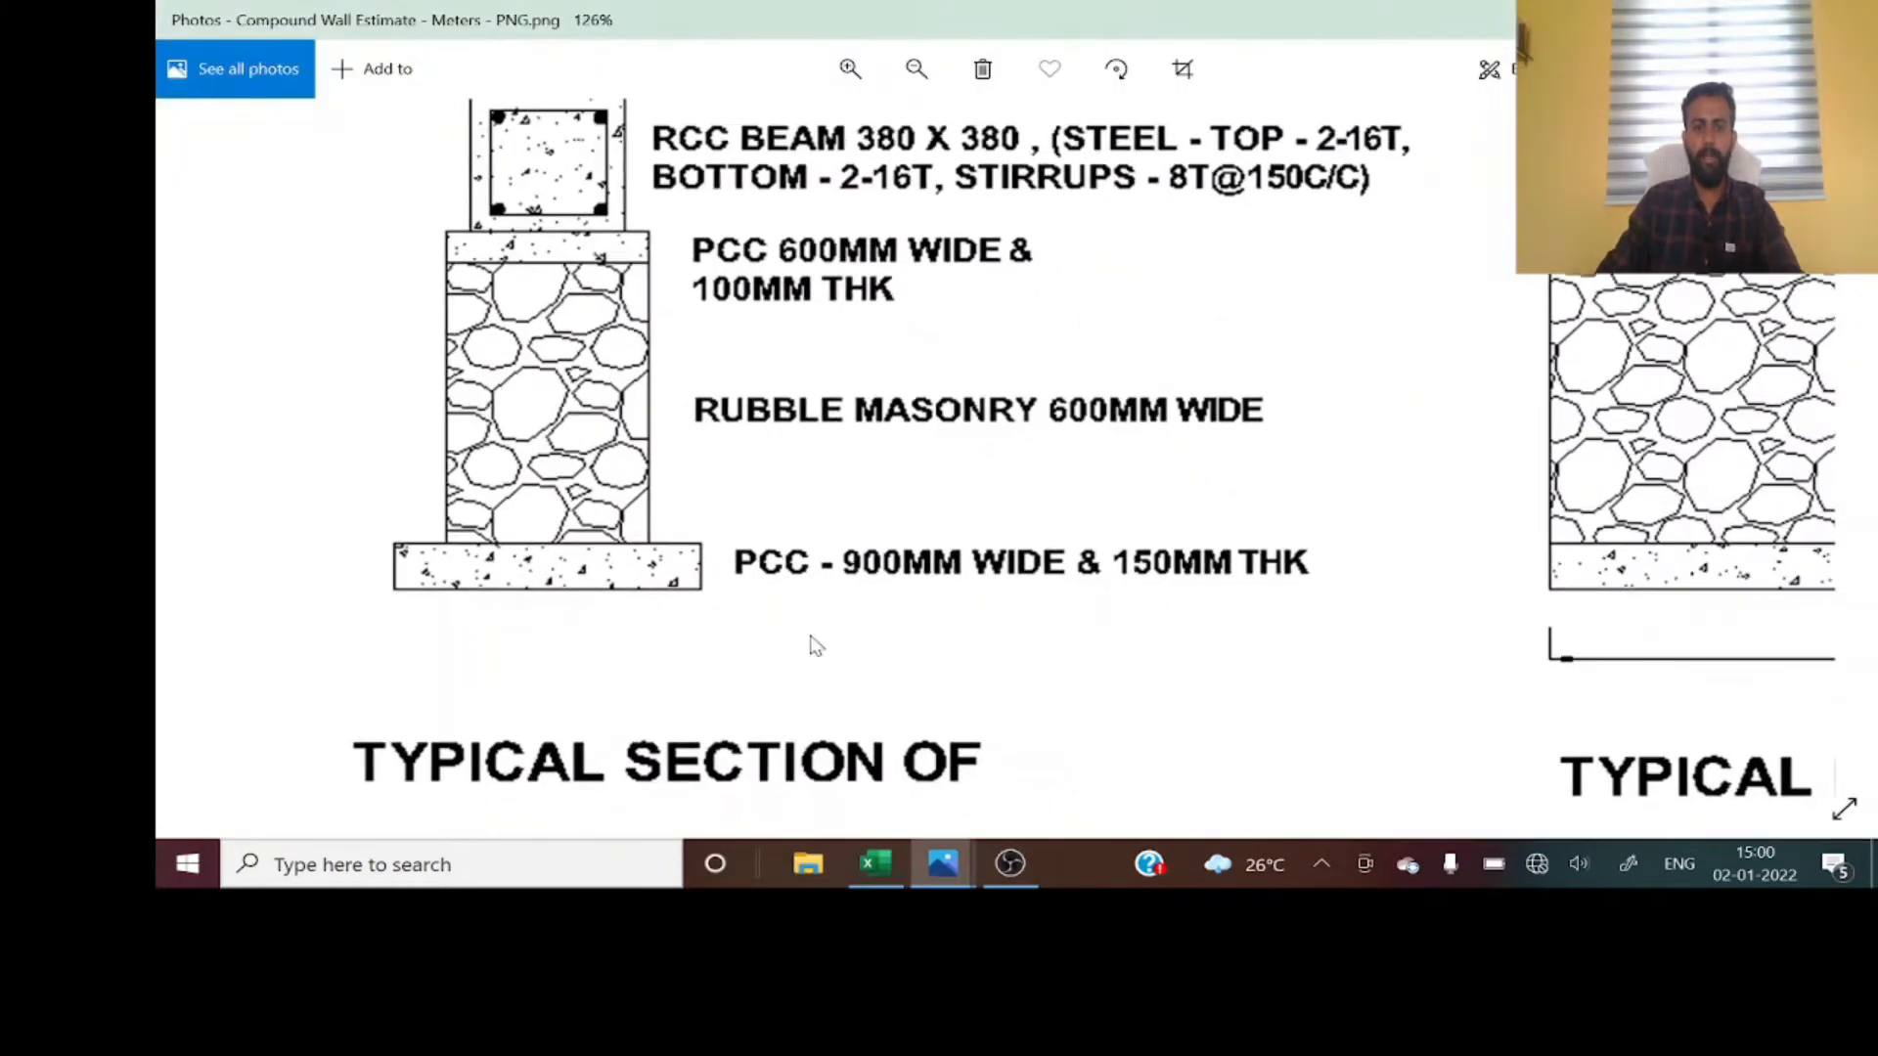
pyautogui.scroll(3, 666, 596)
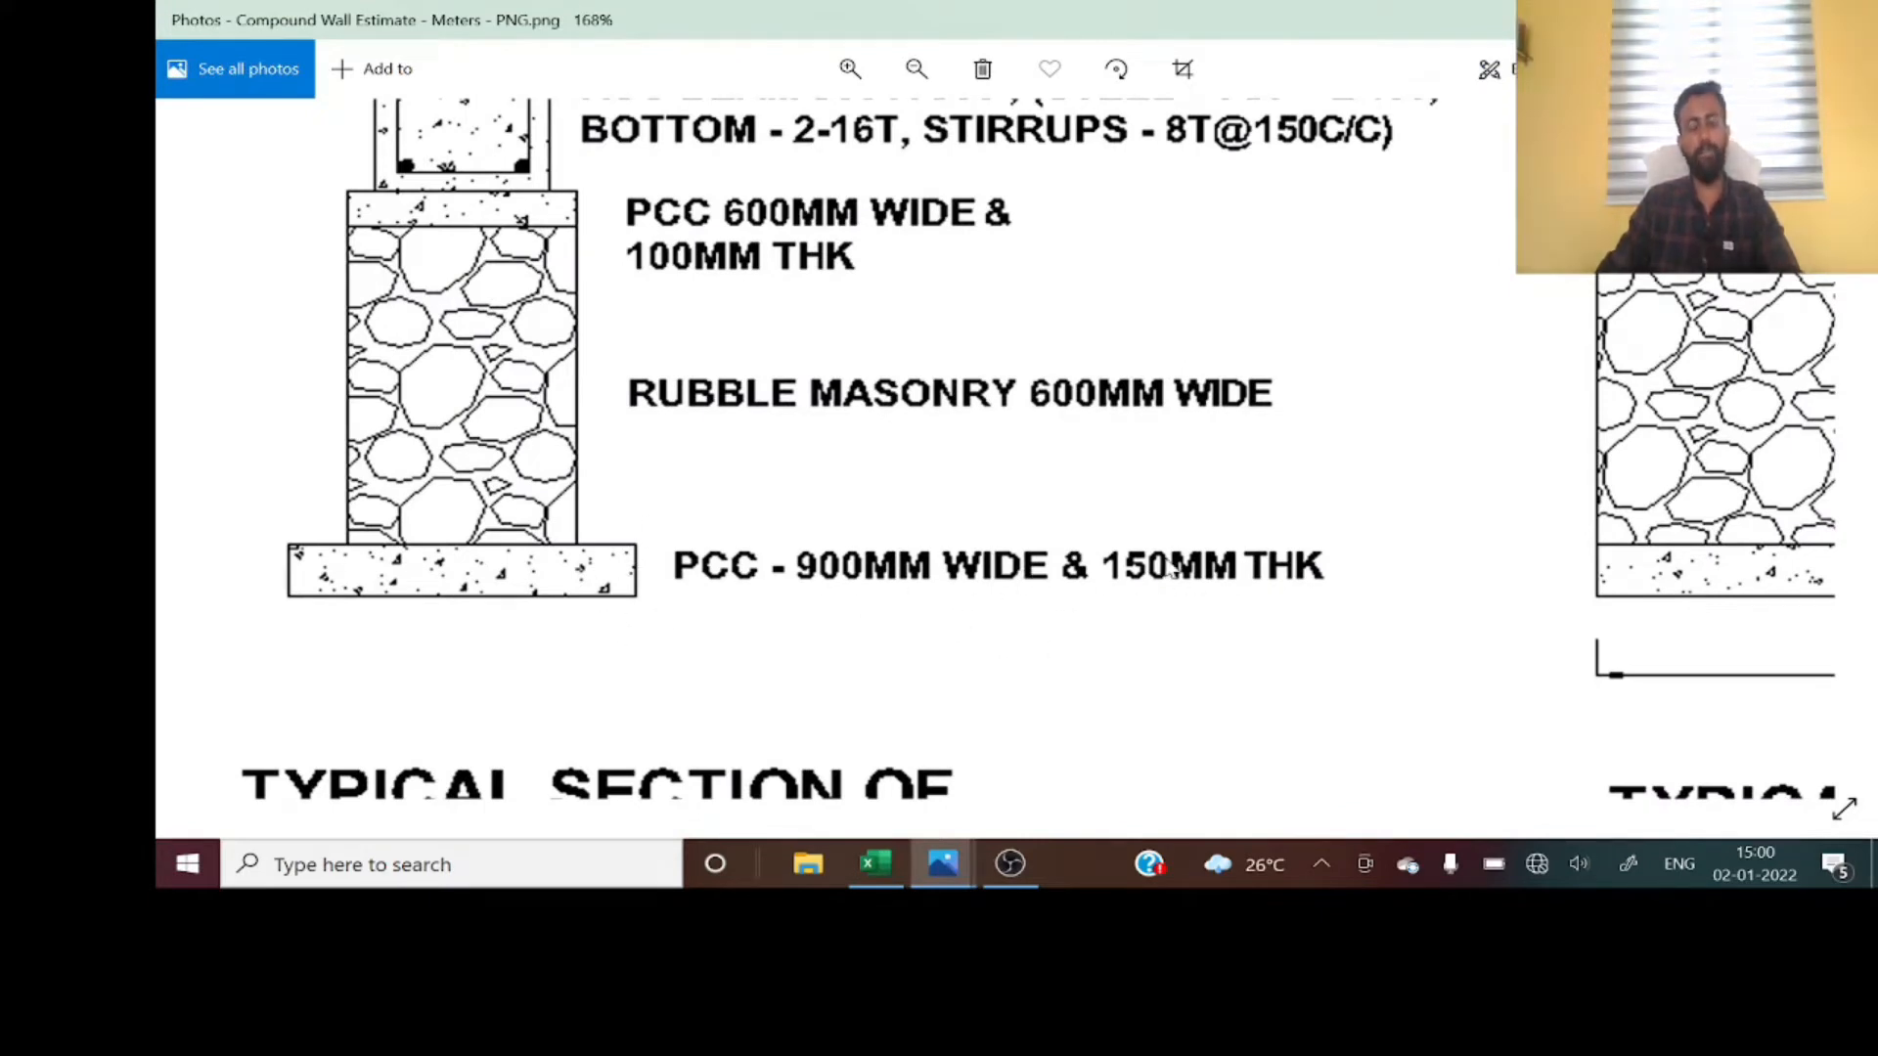
pyautogui.hotkey('alt', 'Tab')
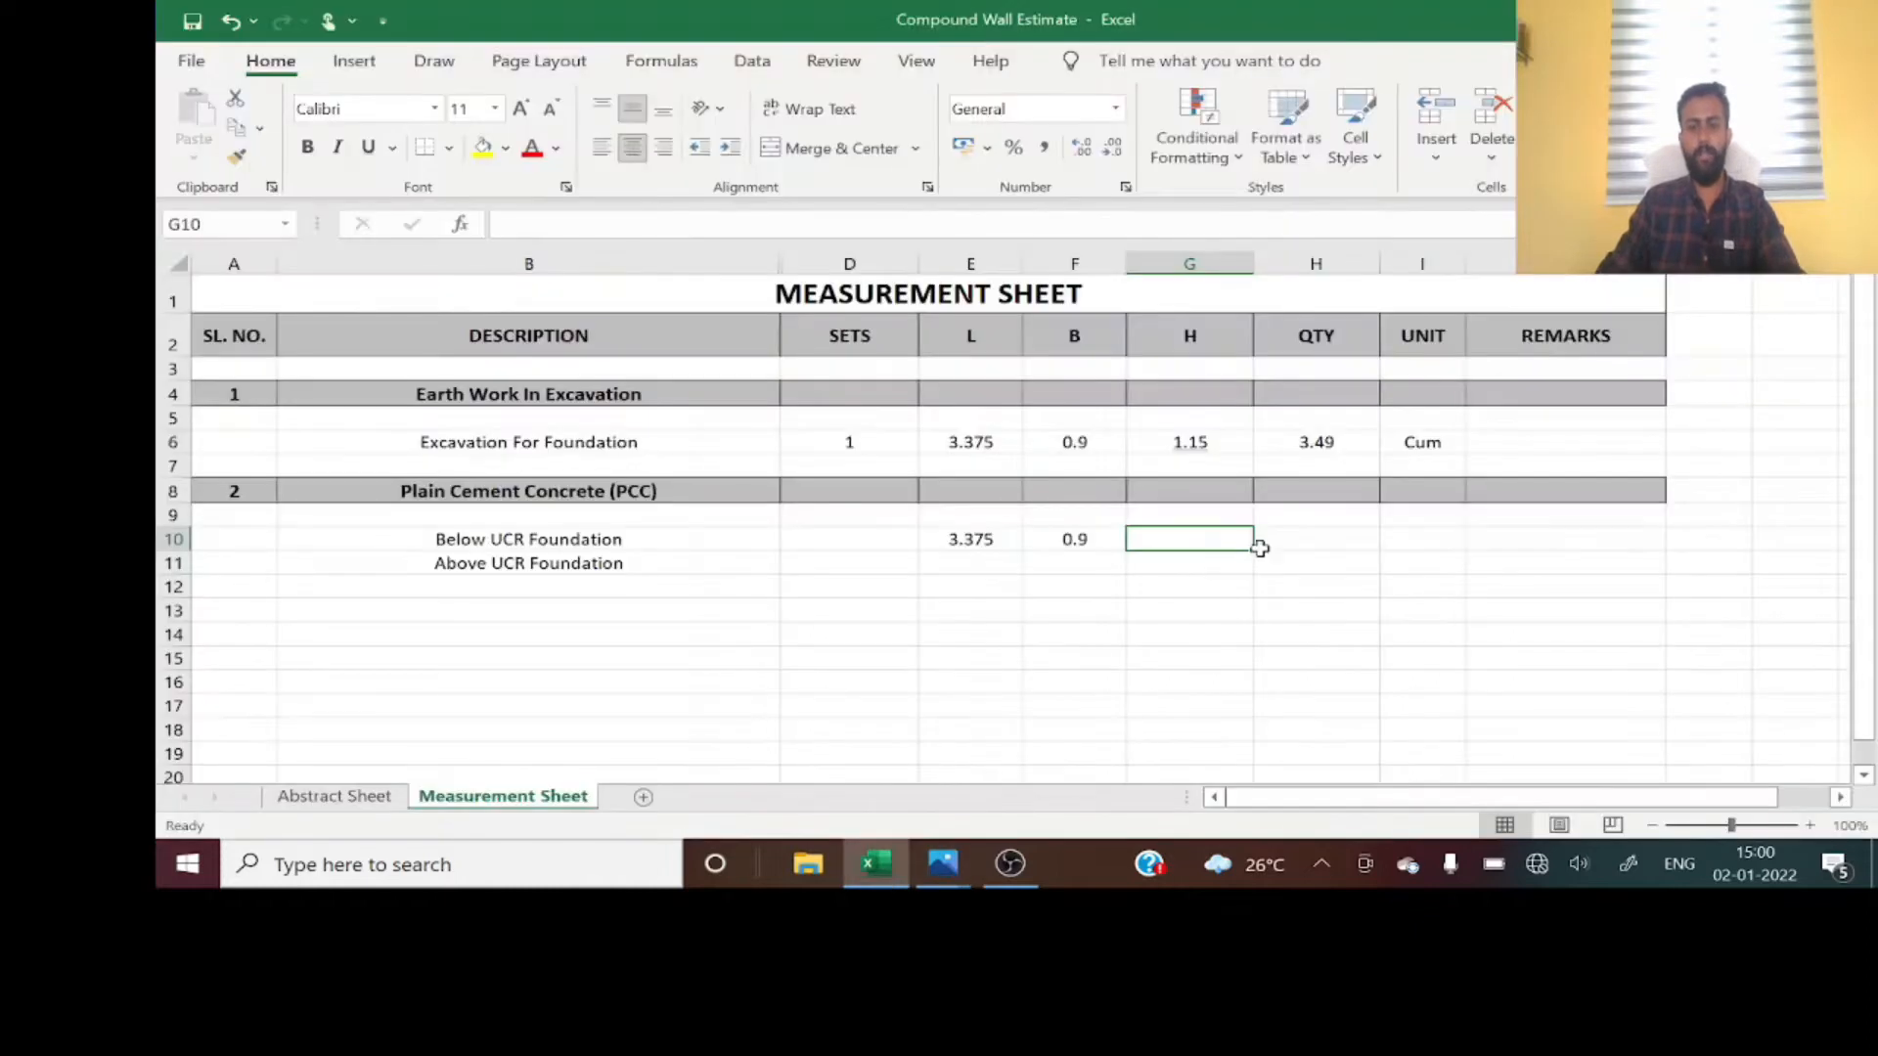
pyautogui.write('0.15')
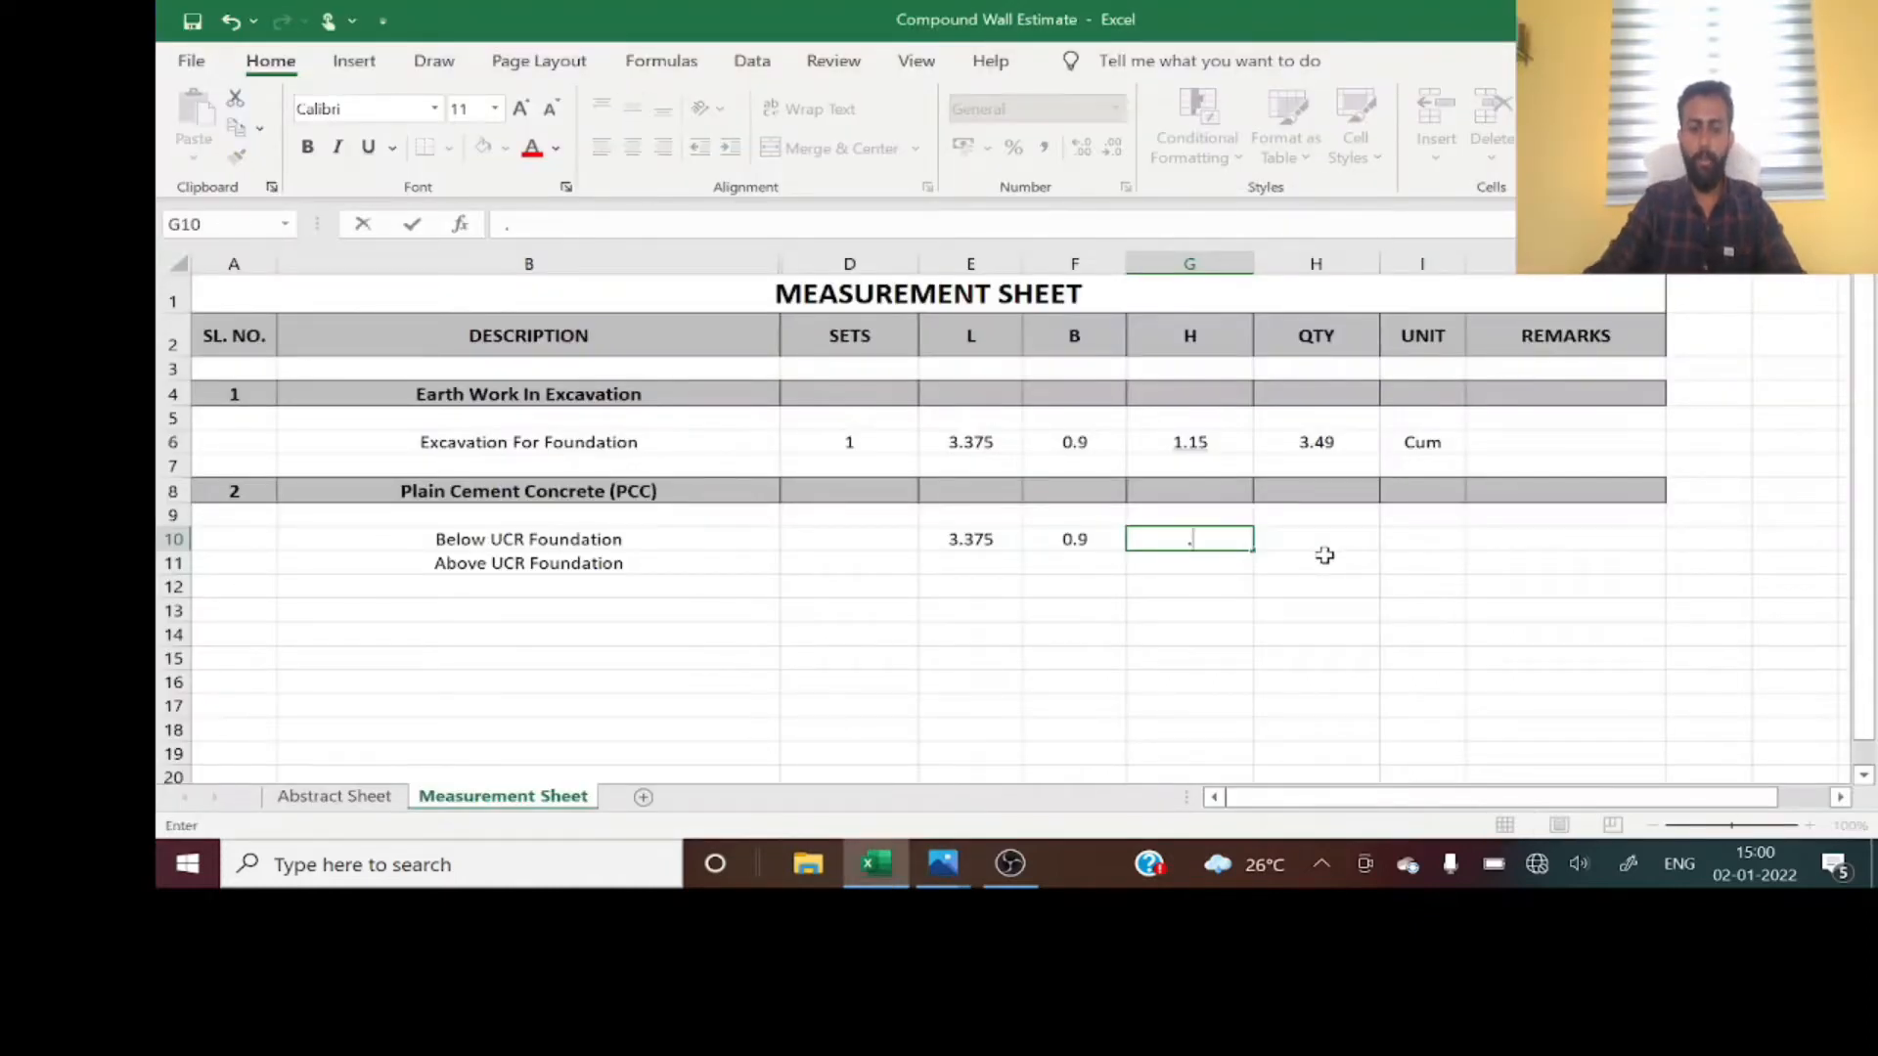
pyautogui.press('Return')
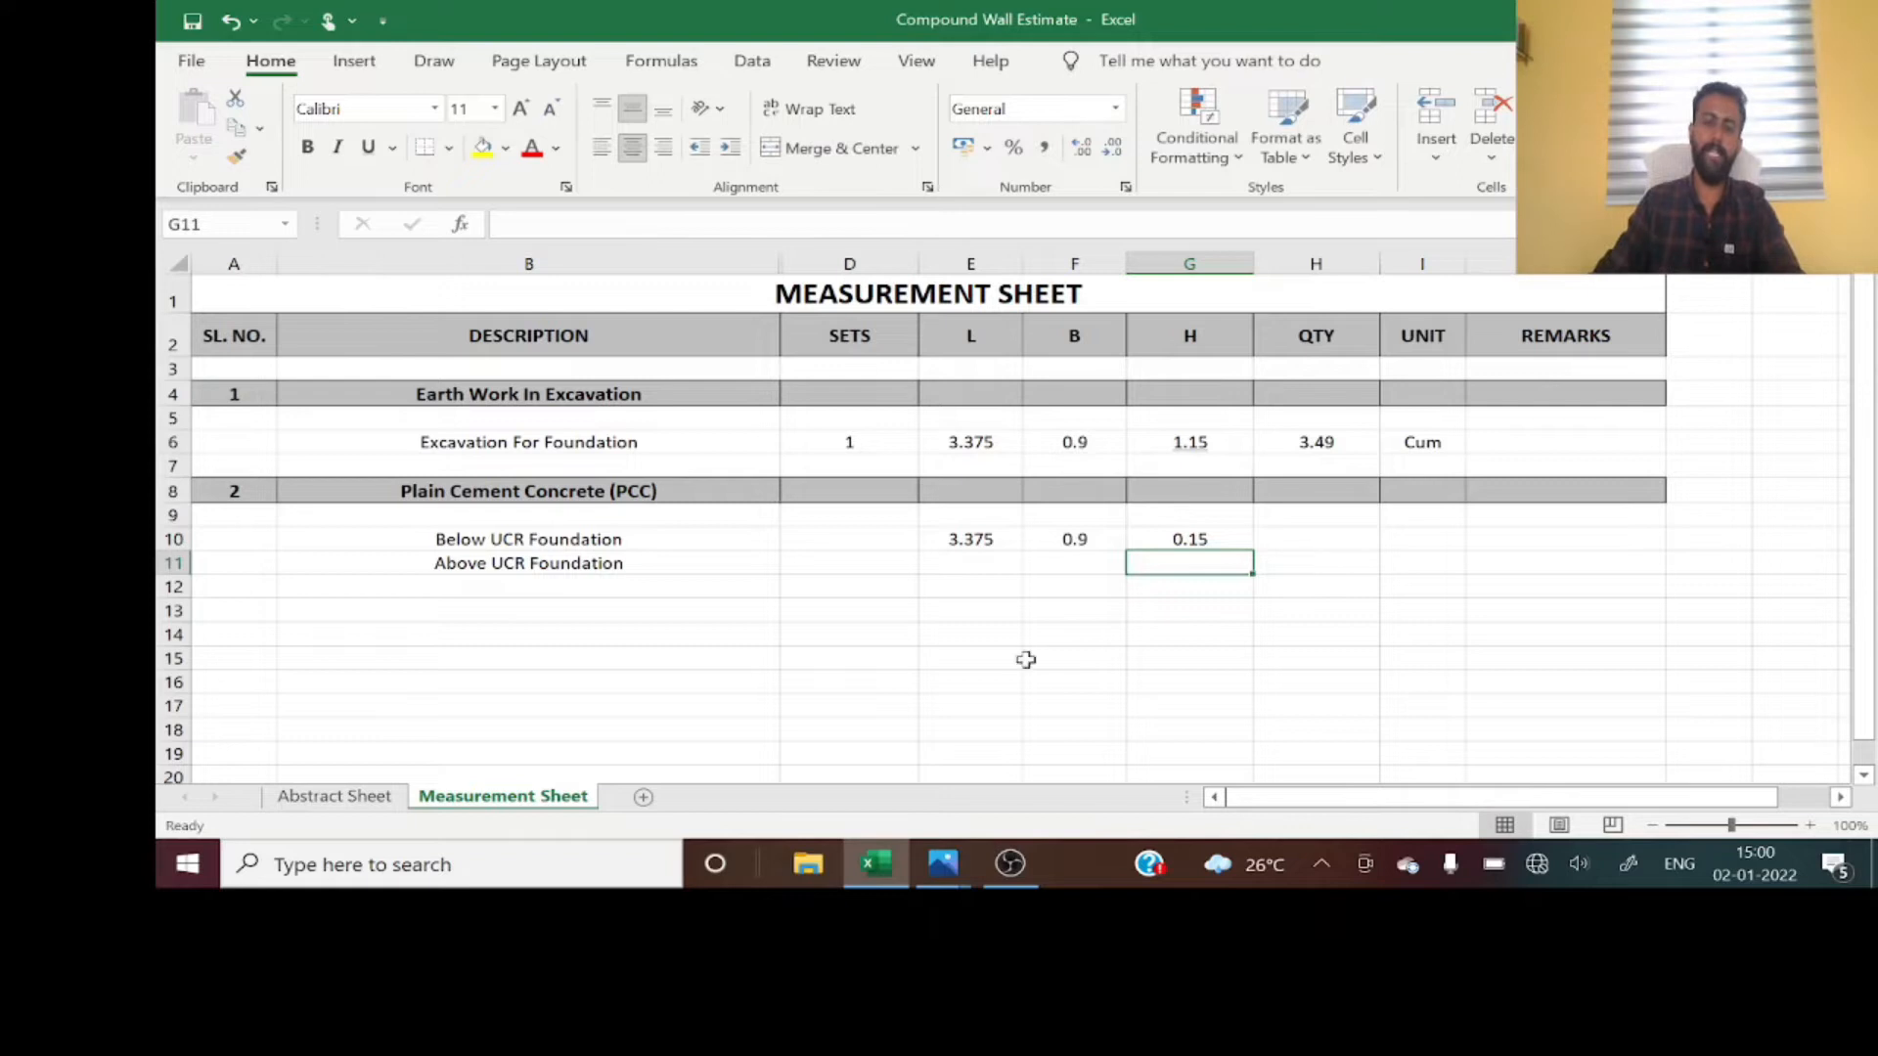
# - Enter 1 as the number of sets for the Below UCR Foundation row in cell D10
pyautogui.click(516, 541)
pyautogui.click(951, 537)
pyautogui.moveTo(951, 537); pyautogui.dragTo(1216, 537)
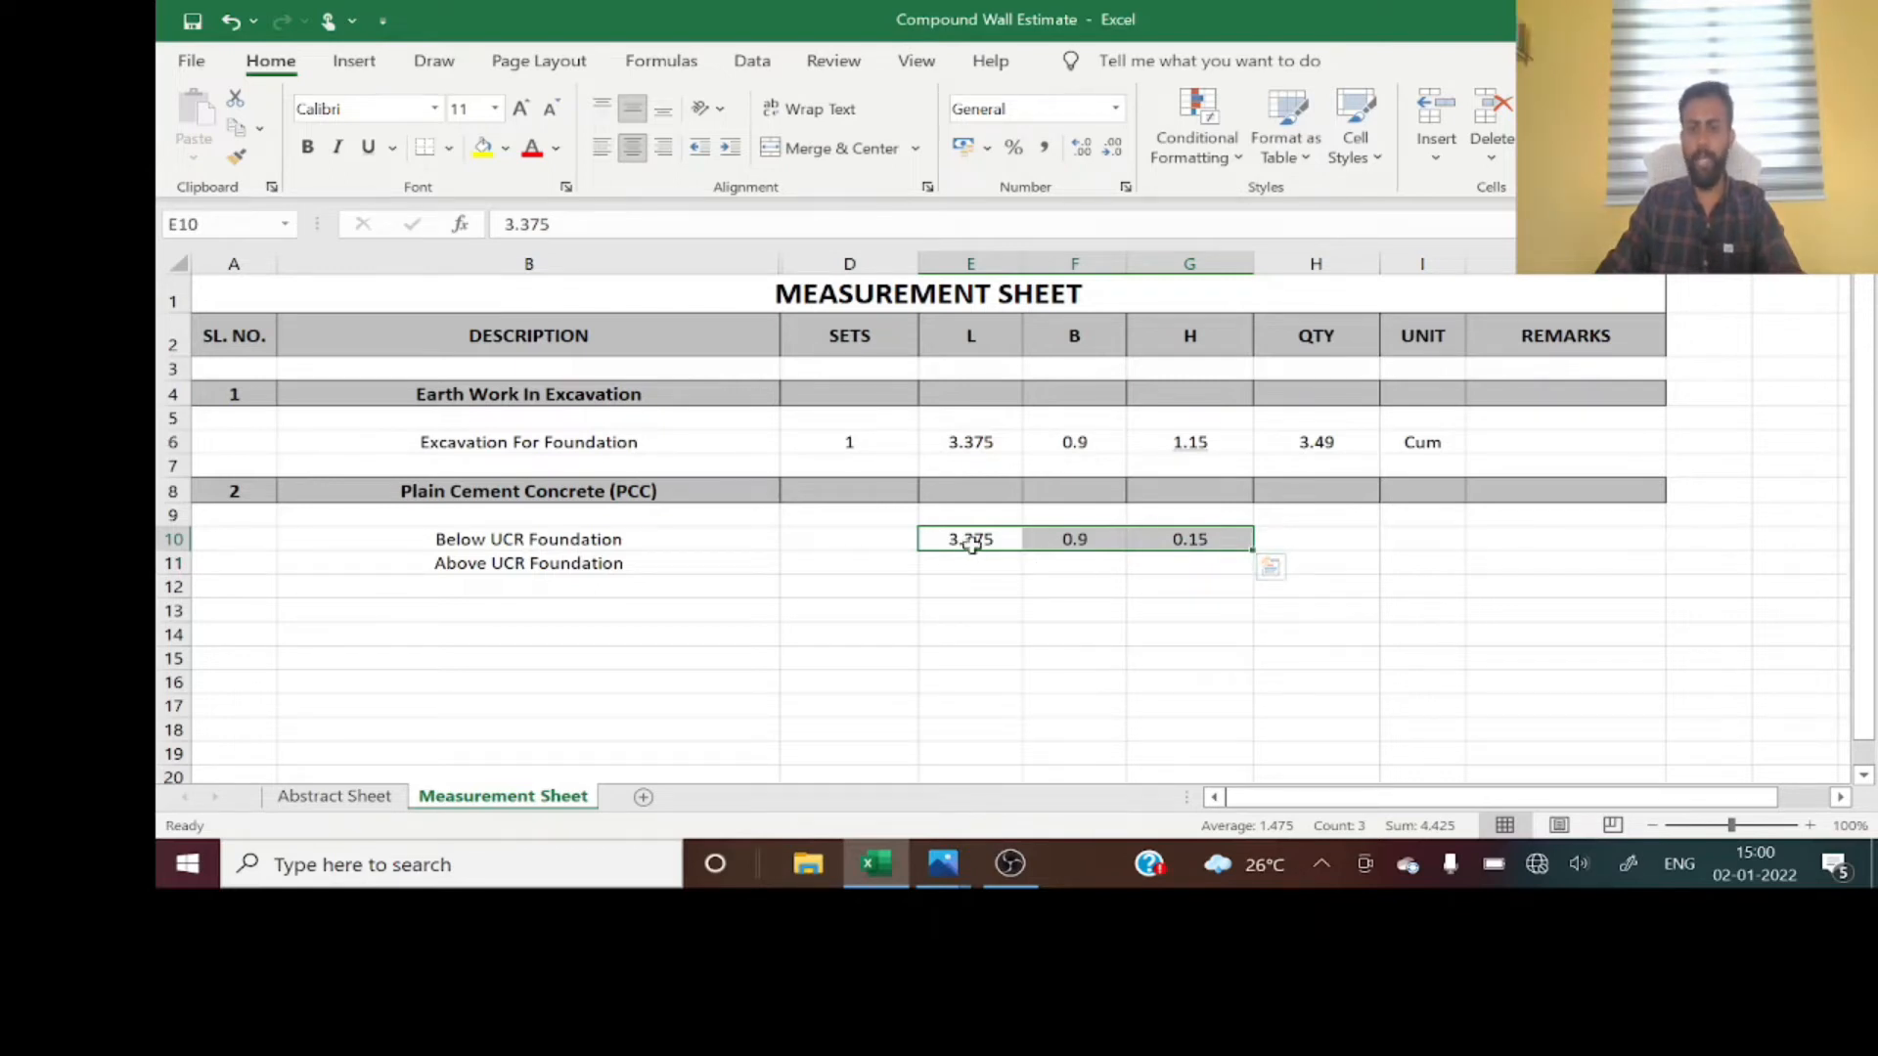
pyautogui.click(872, 539)
pyautogui.write('1')
pyautogui.press('Return')
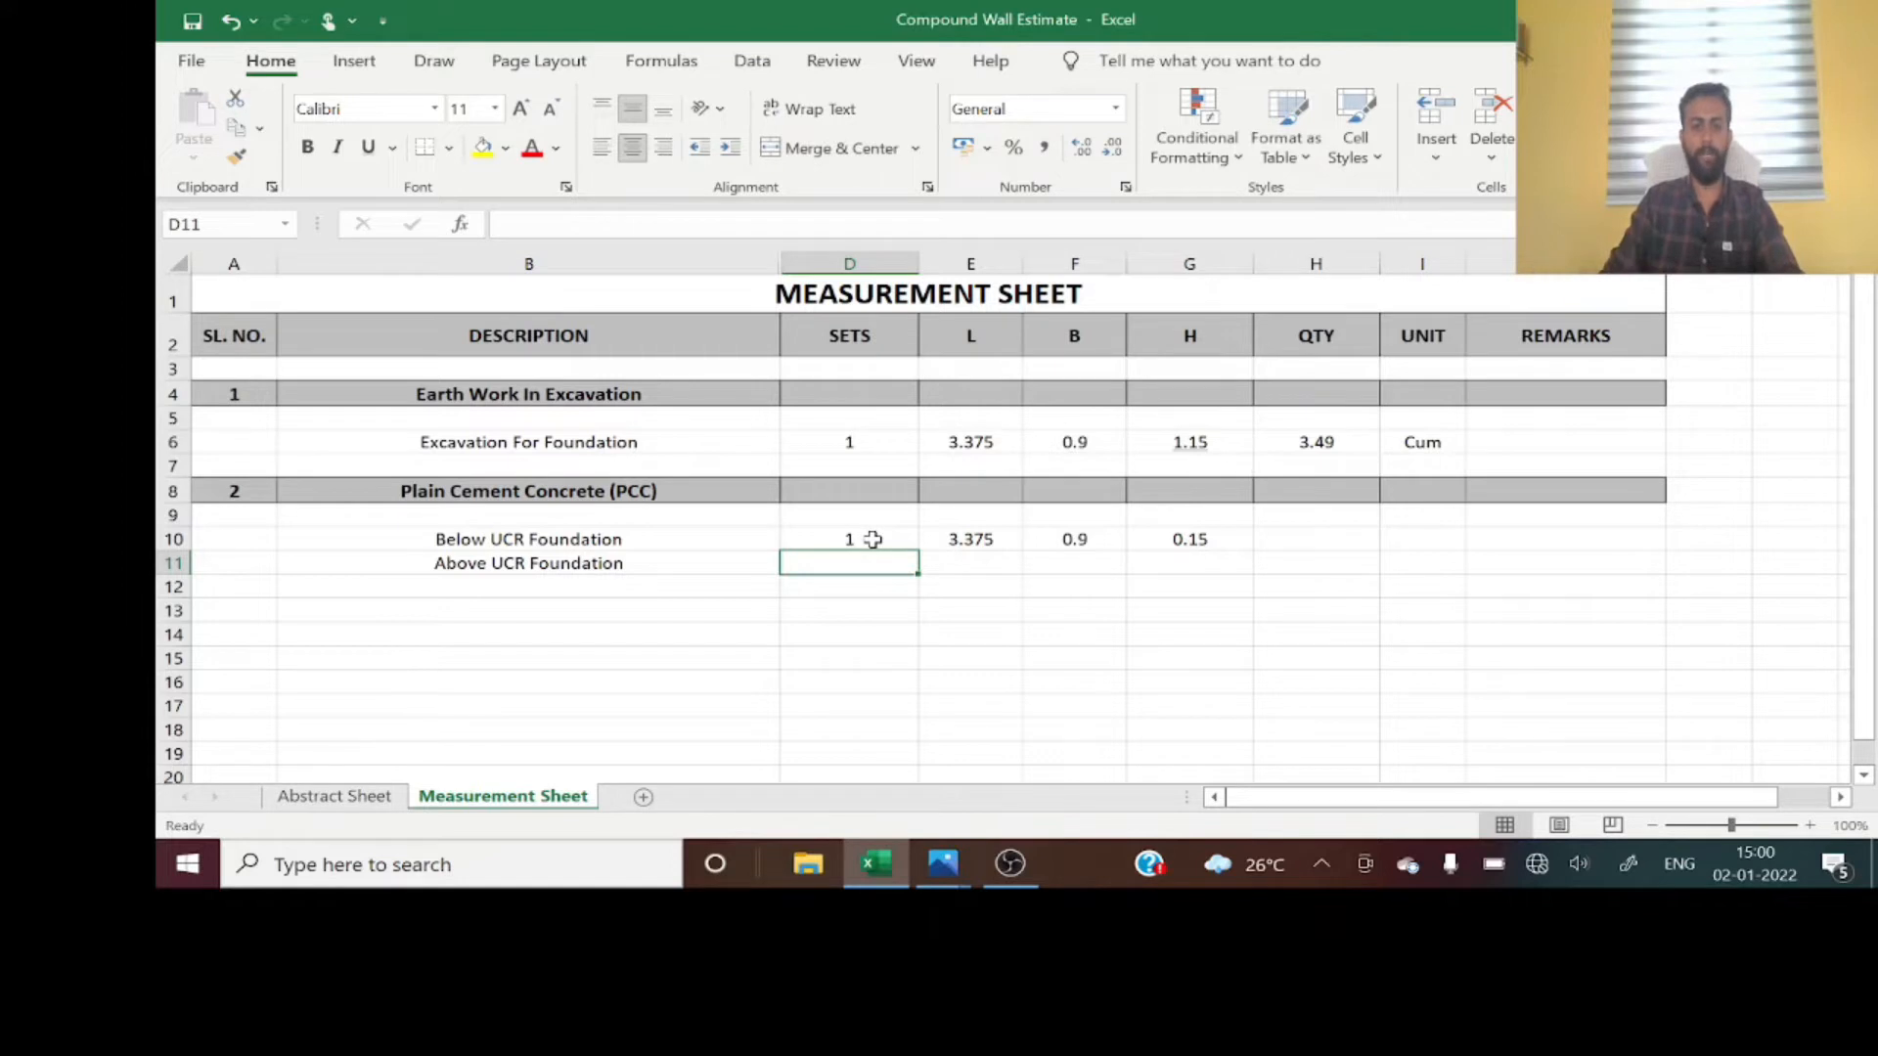
# - Calculate the Below UCR Foundation quantity in cell H10 with the formula =D10*E10*F10*G10
pyautogui.click(872, 539)
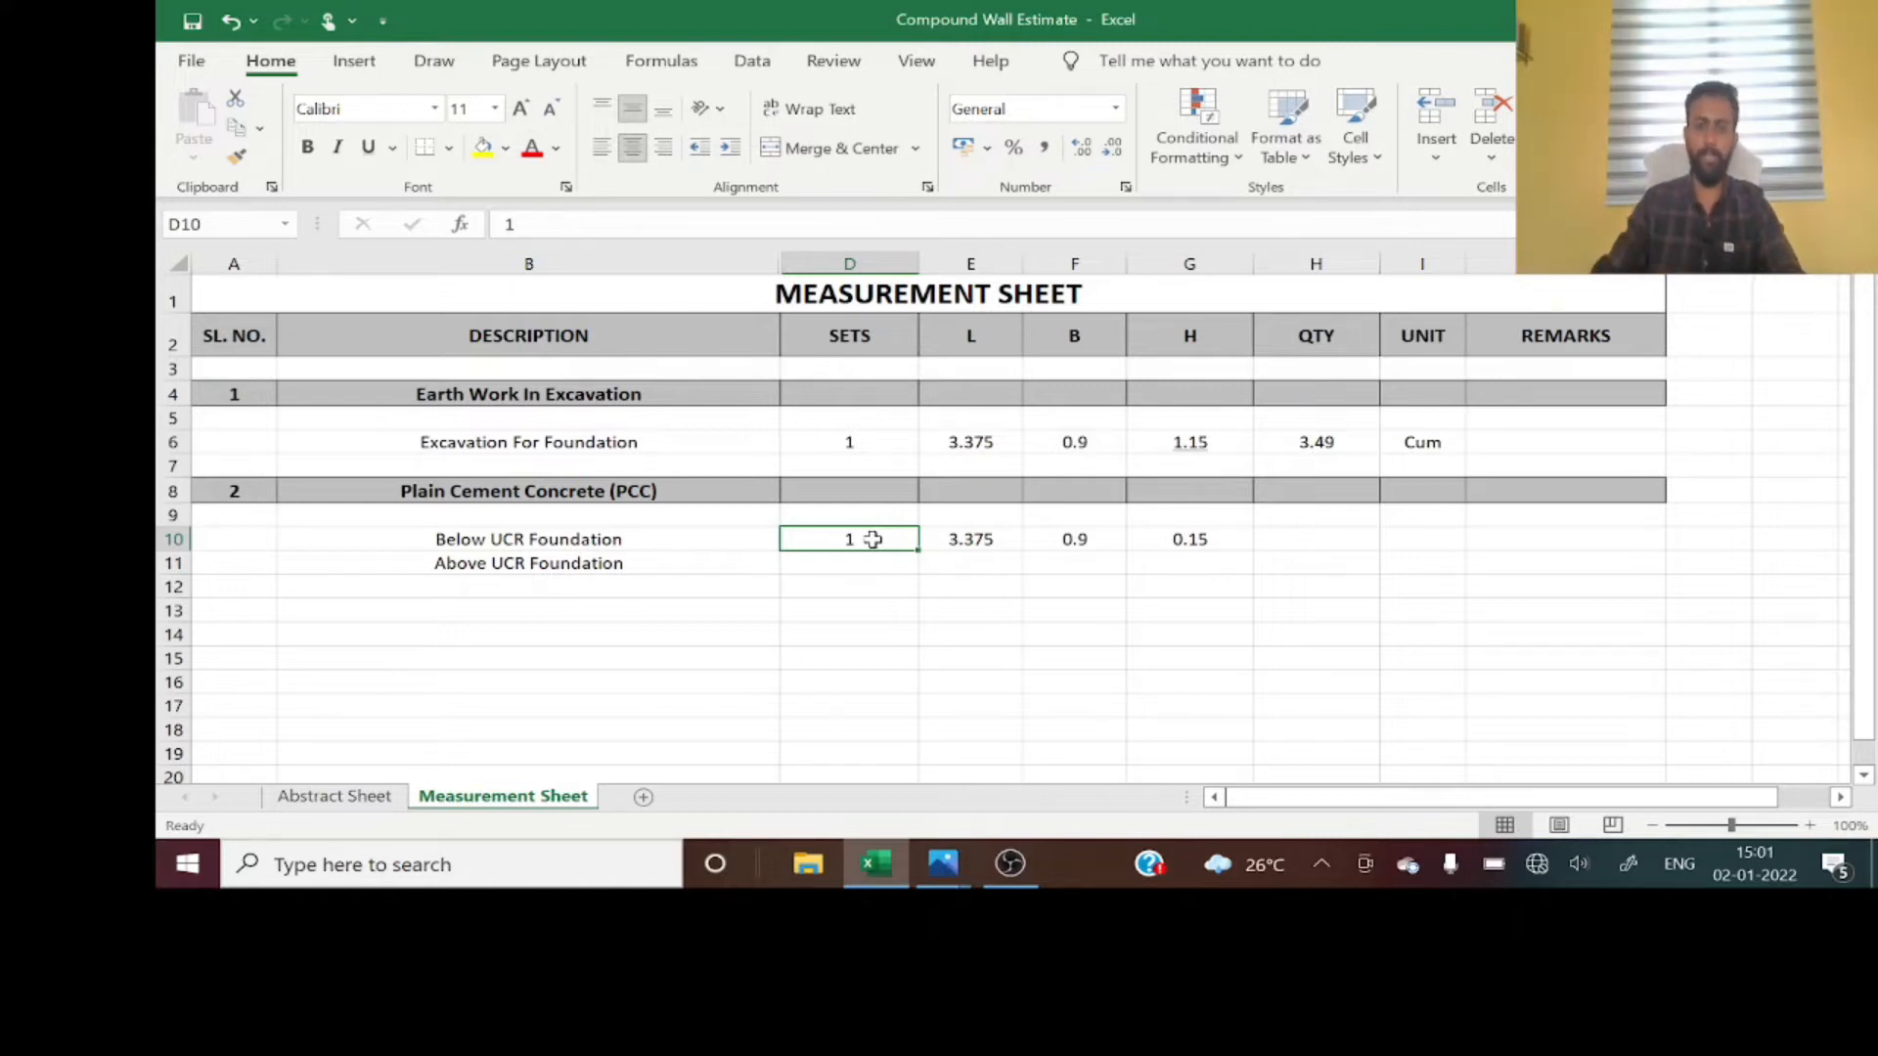
pyautogui.moveTo(848, 536); pyautogui.dragTo(1135, 538)
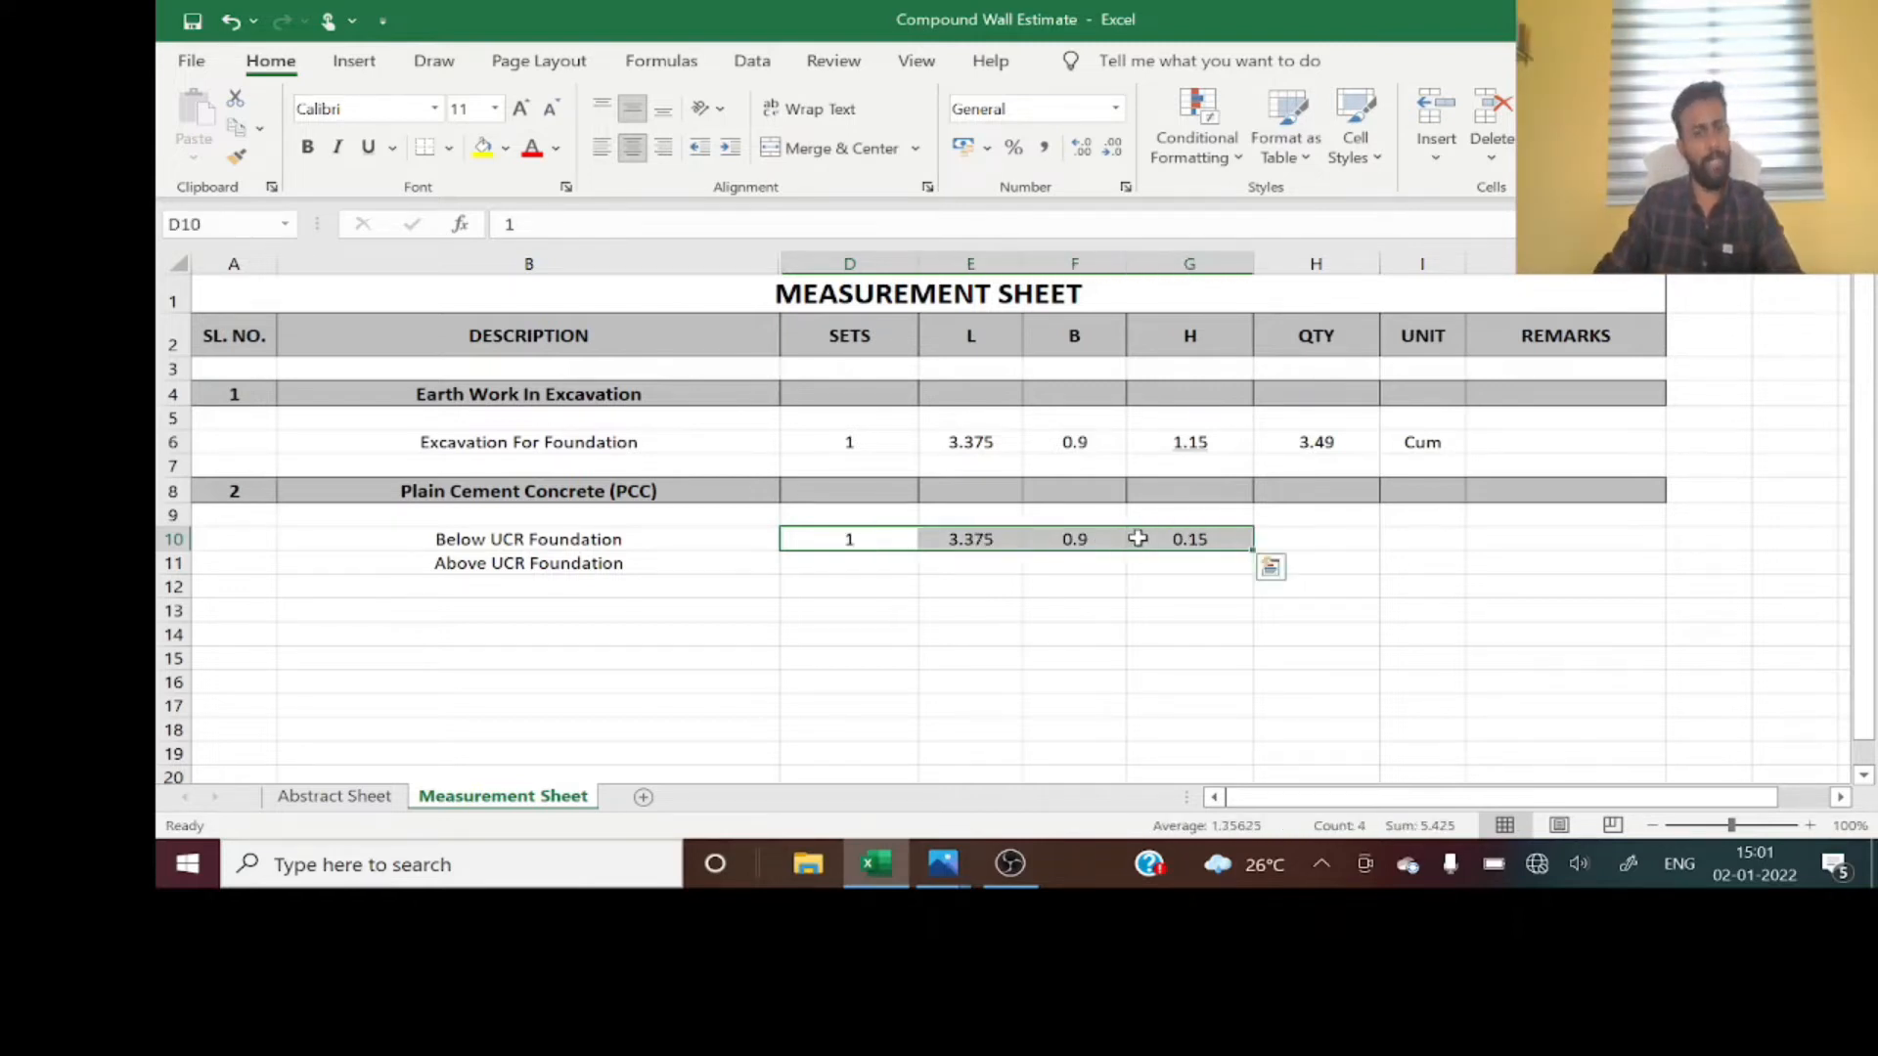
pyautogui.click(1301, 532)
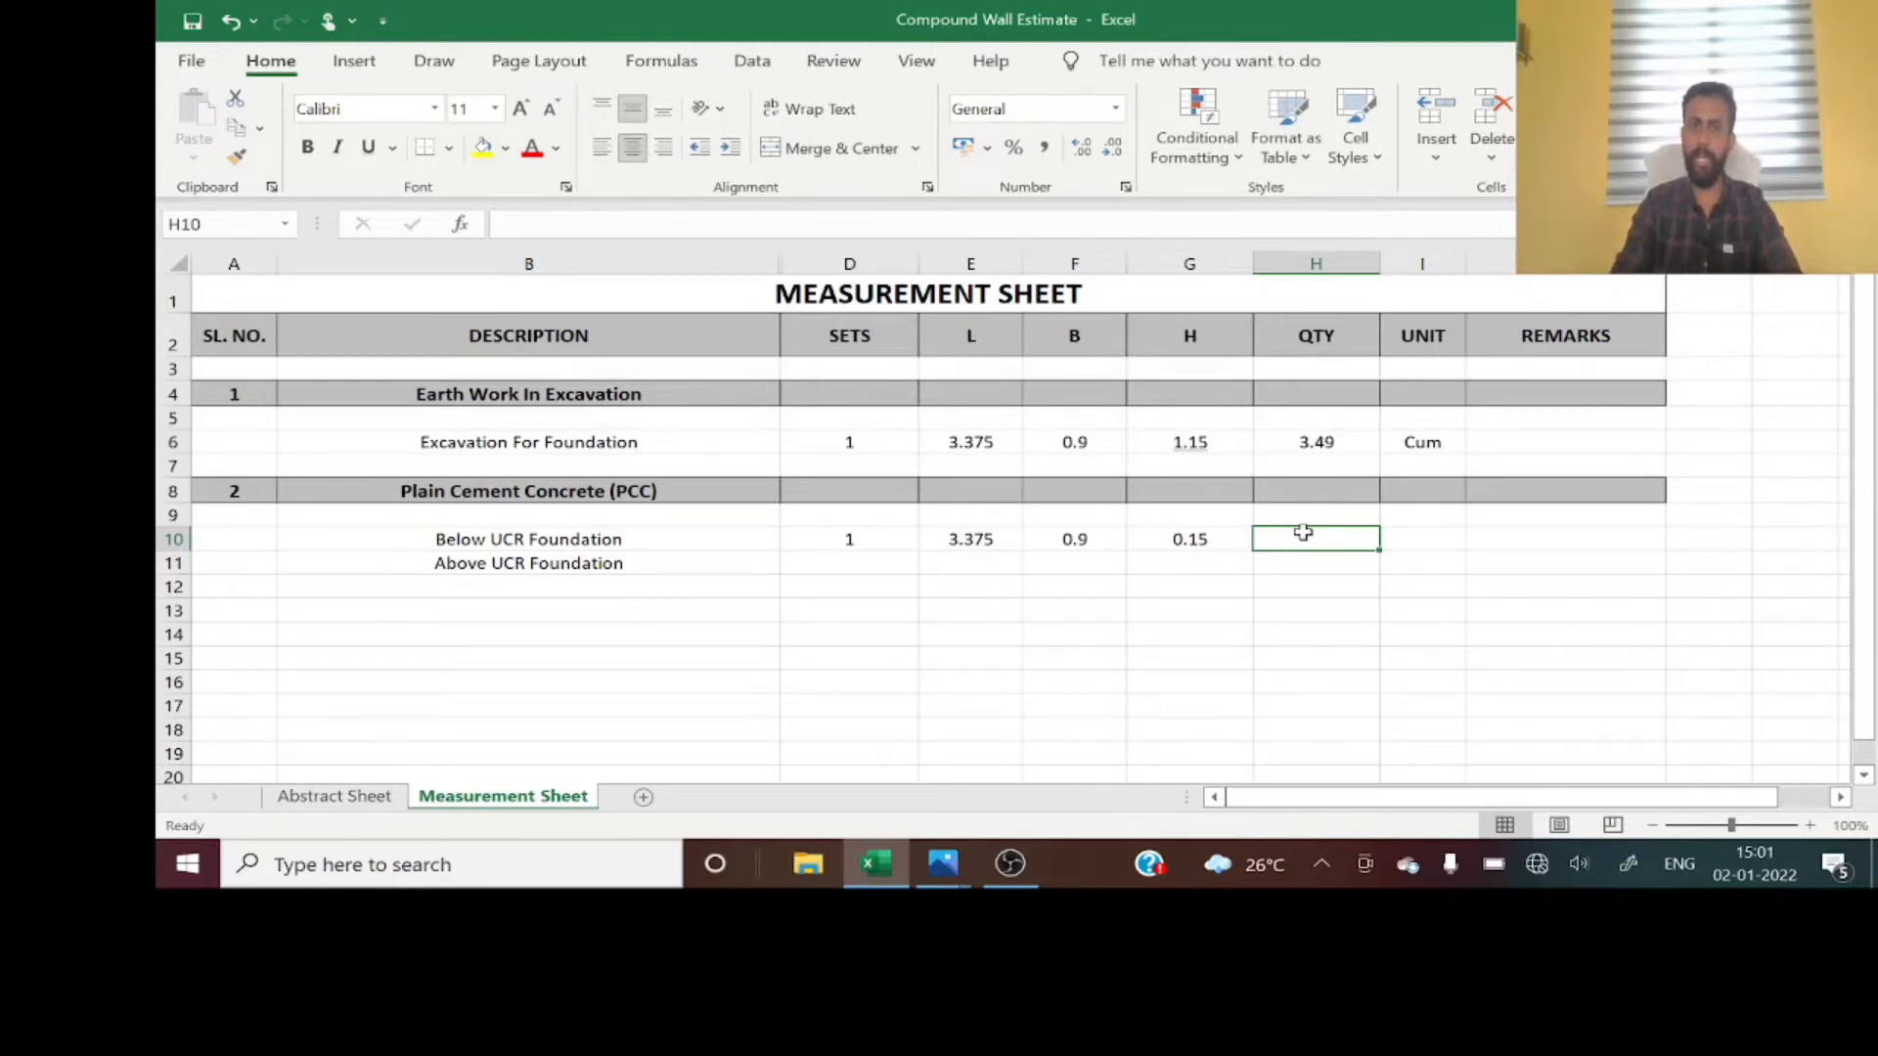
pyautogui.write('=')
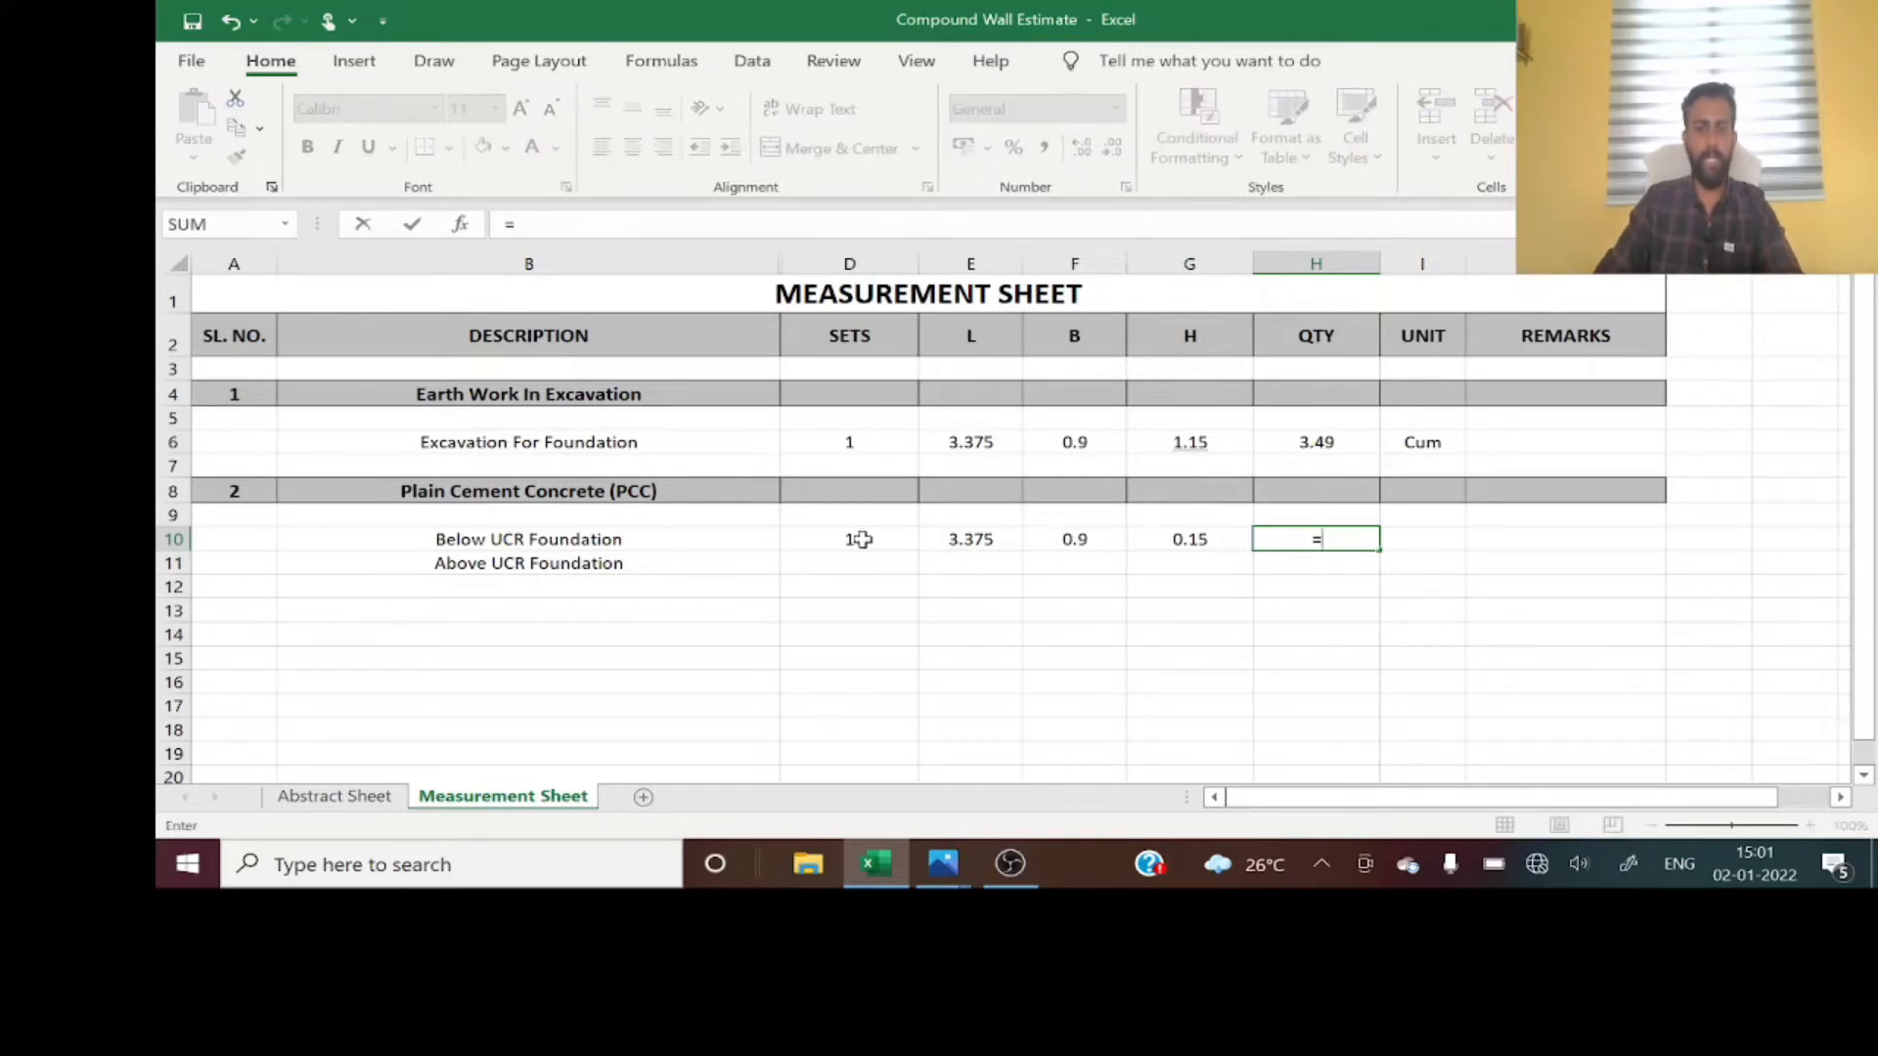
pyautogui.click(861, 538)
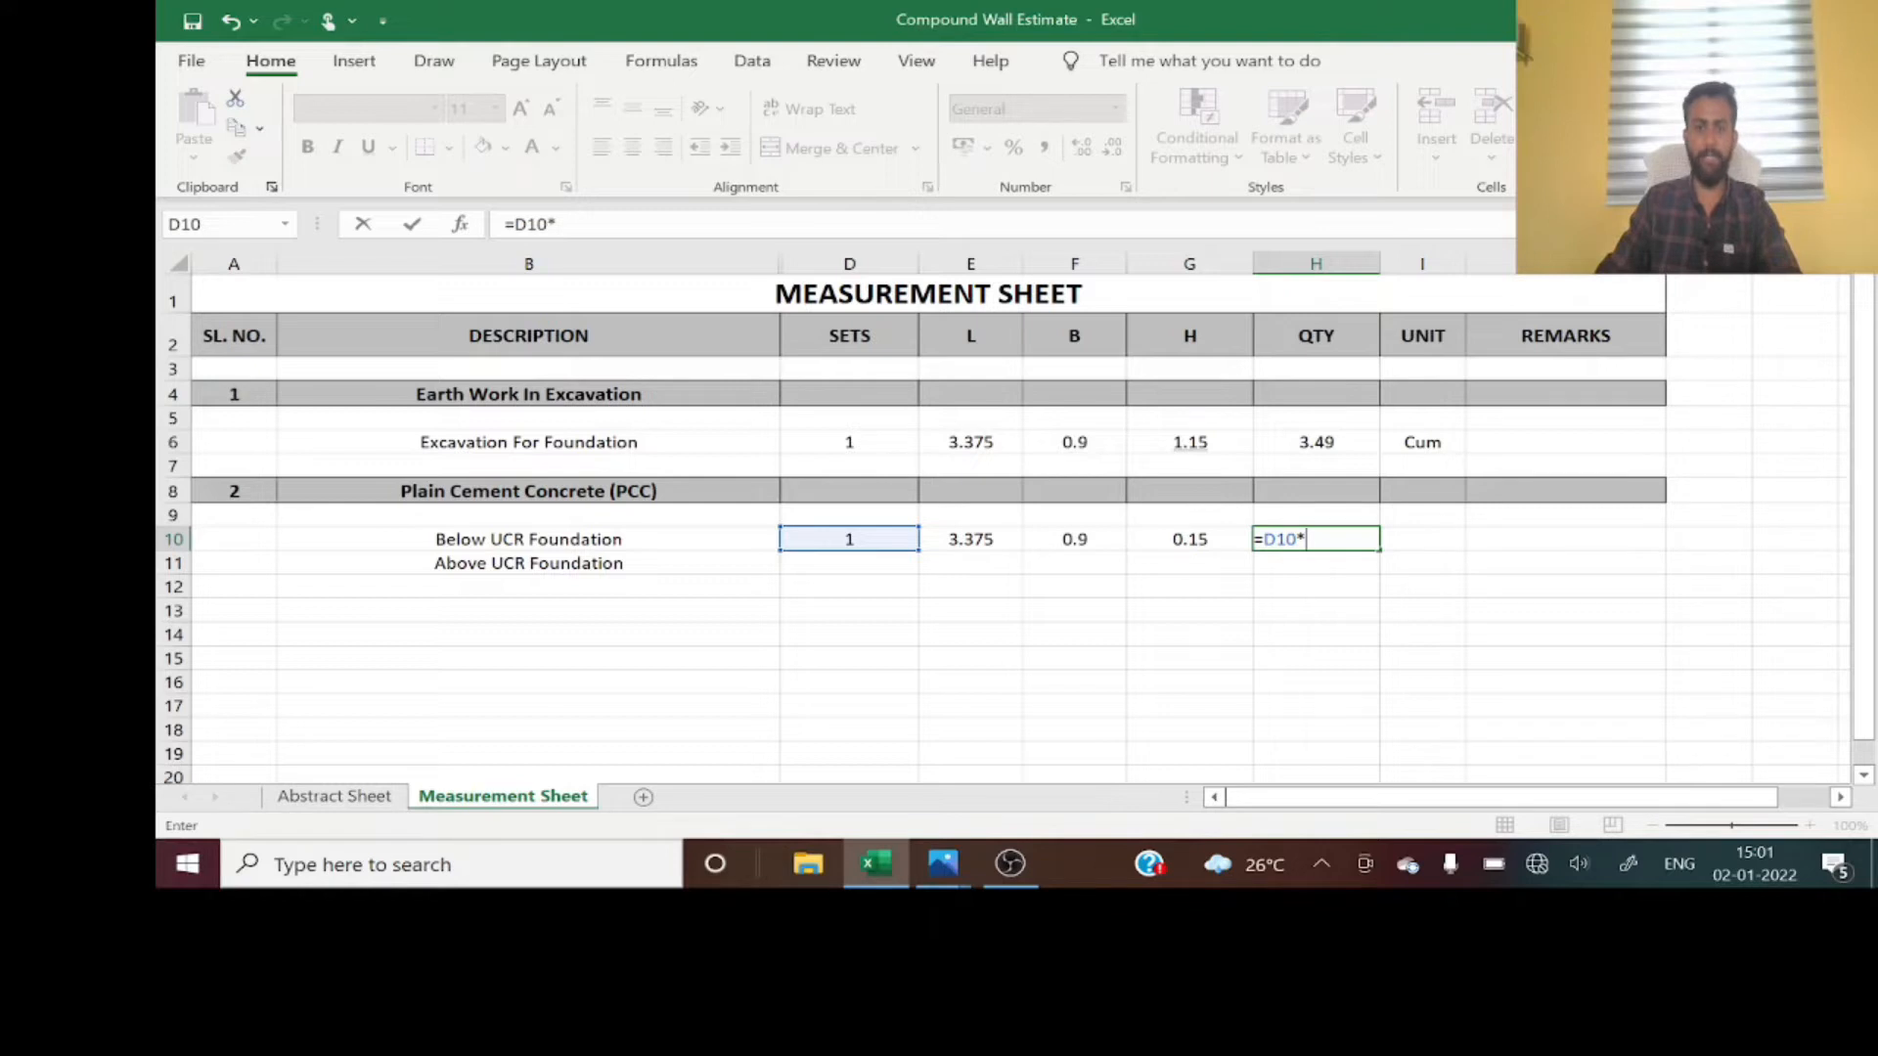
pyautogui.click(1004, 536)
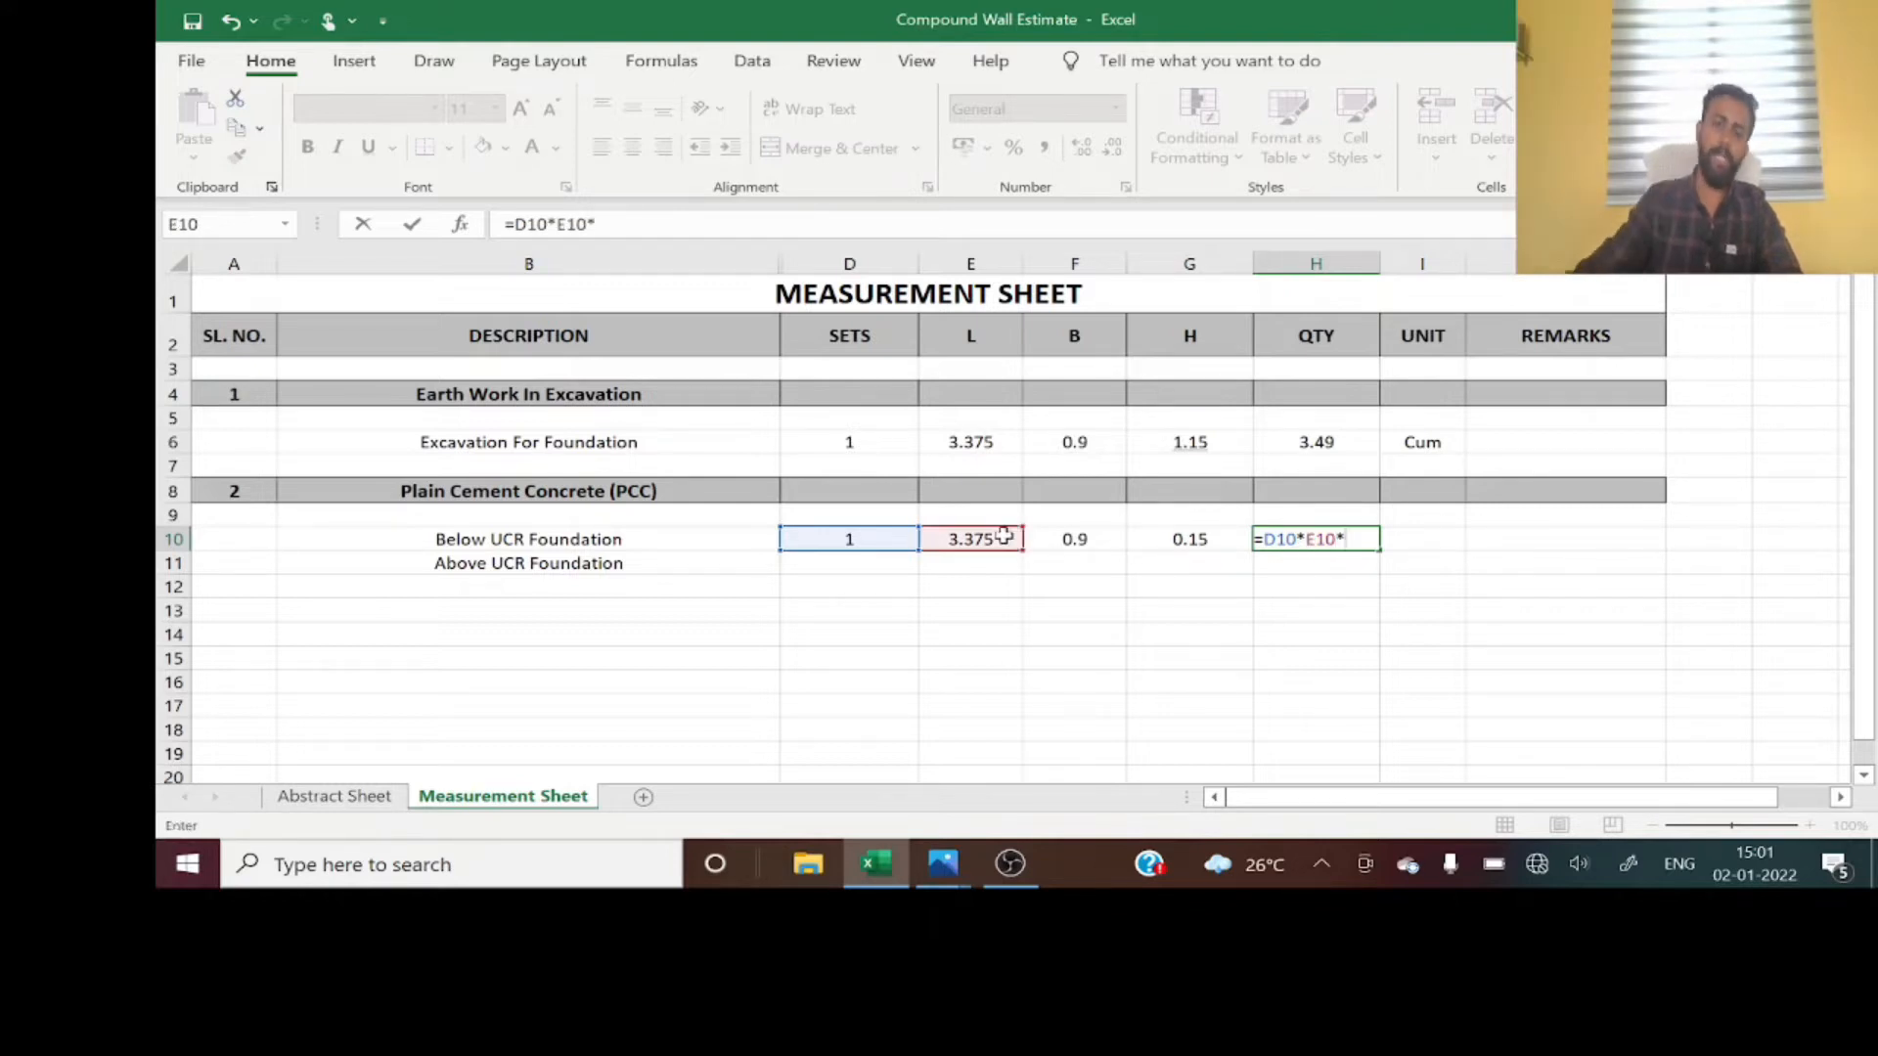
pyautogui.click(1091, 539)
pyautogui.write('*')
pyautogui.click(1157, 543)
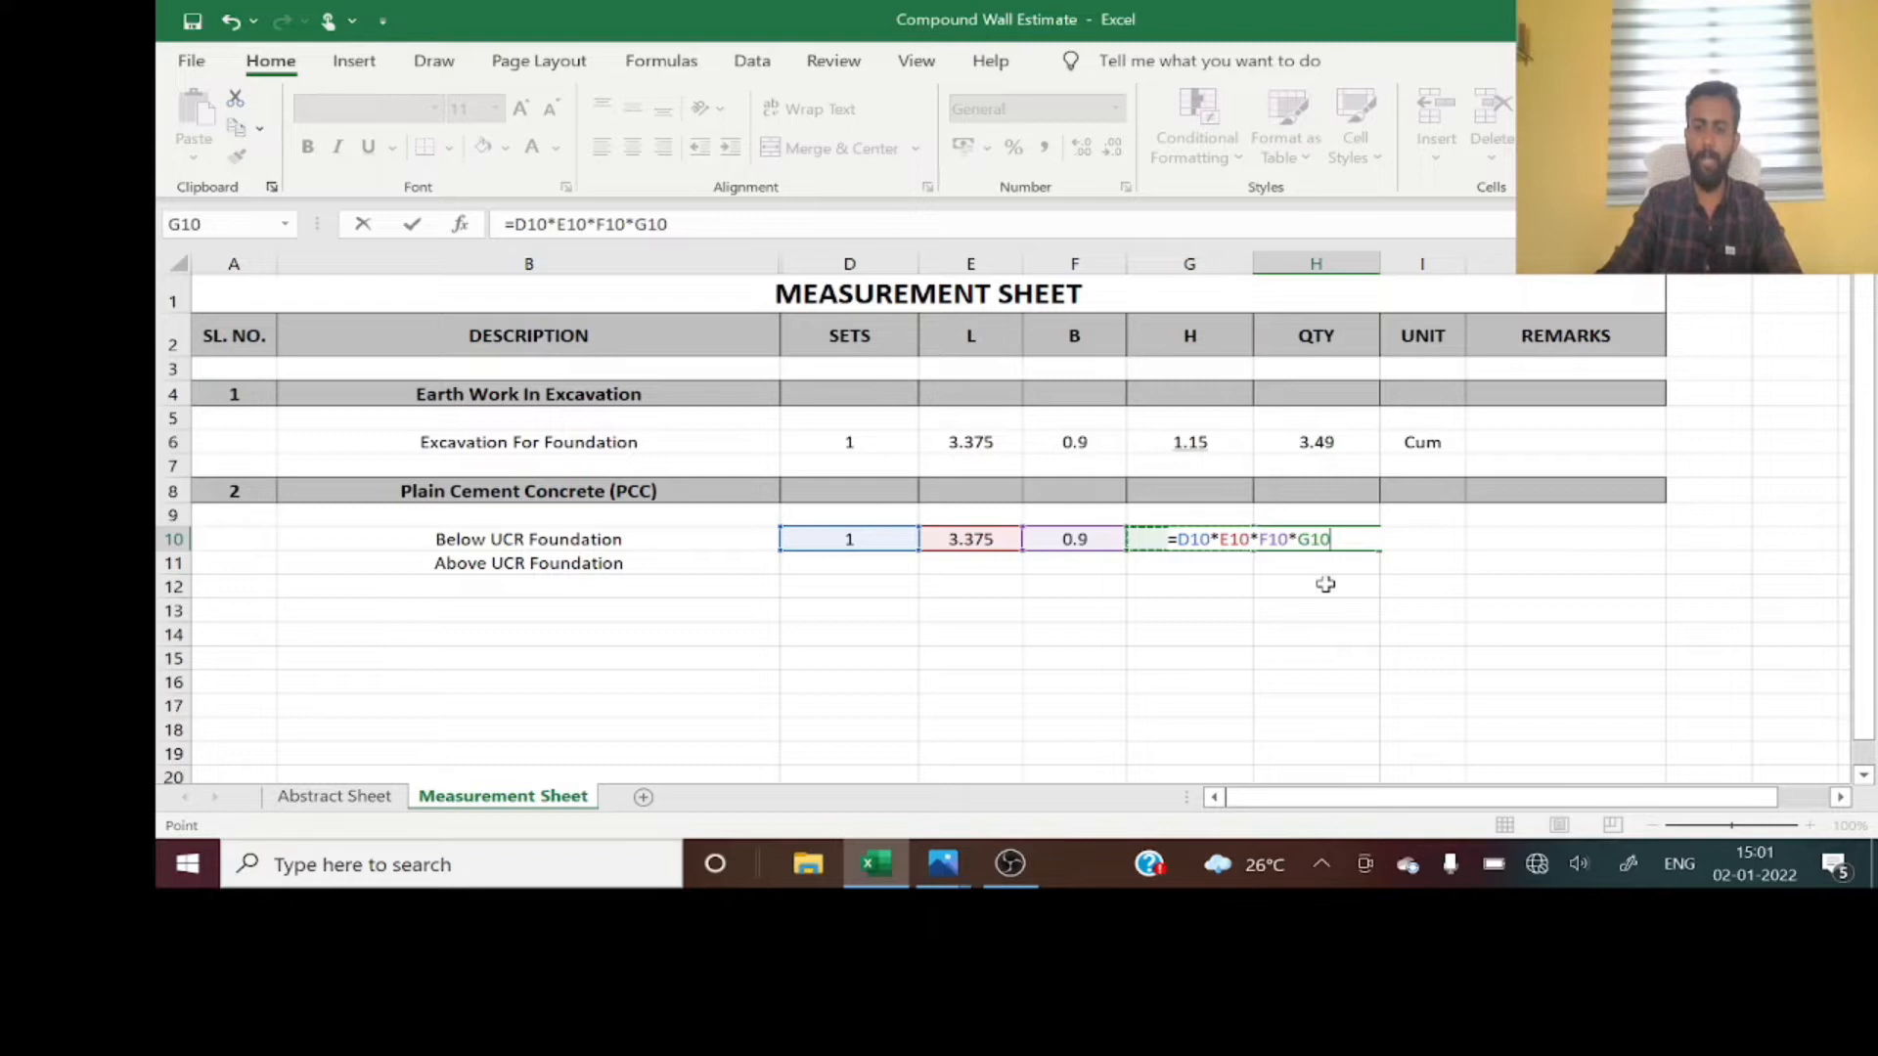
pyautogui.press('Return')
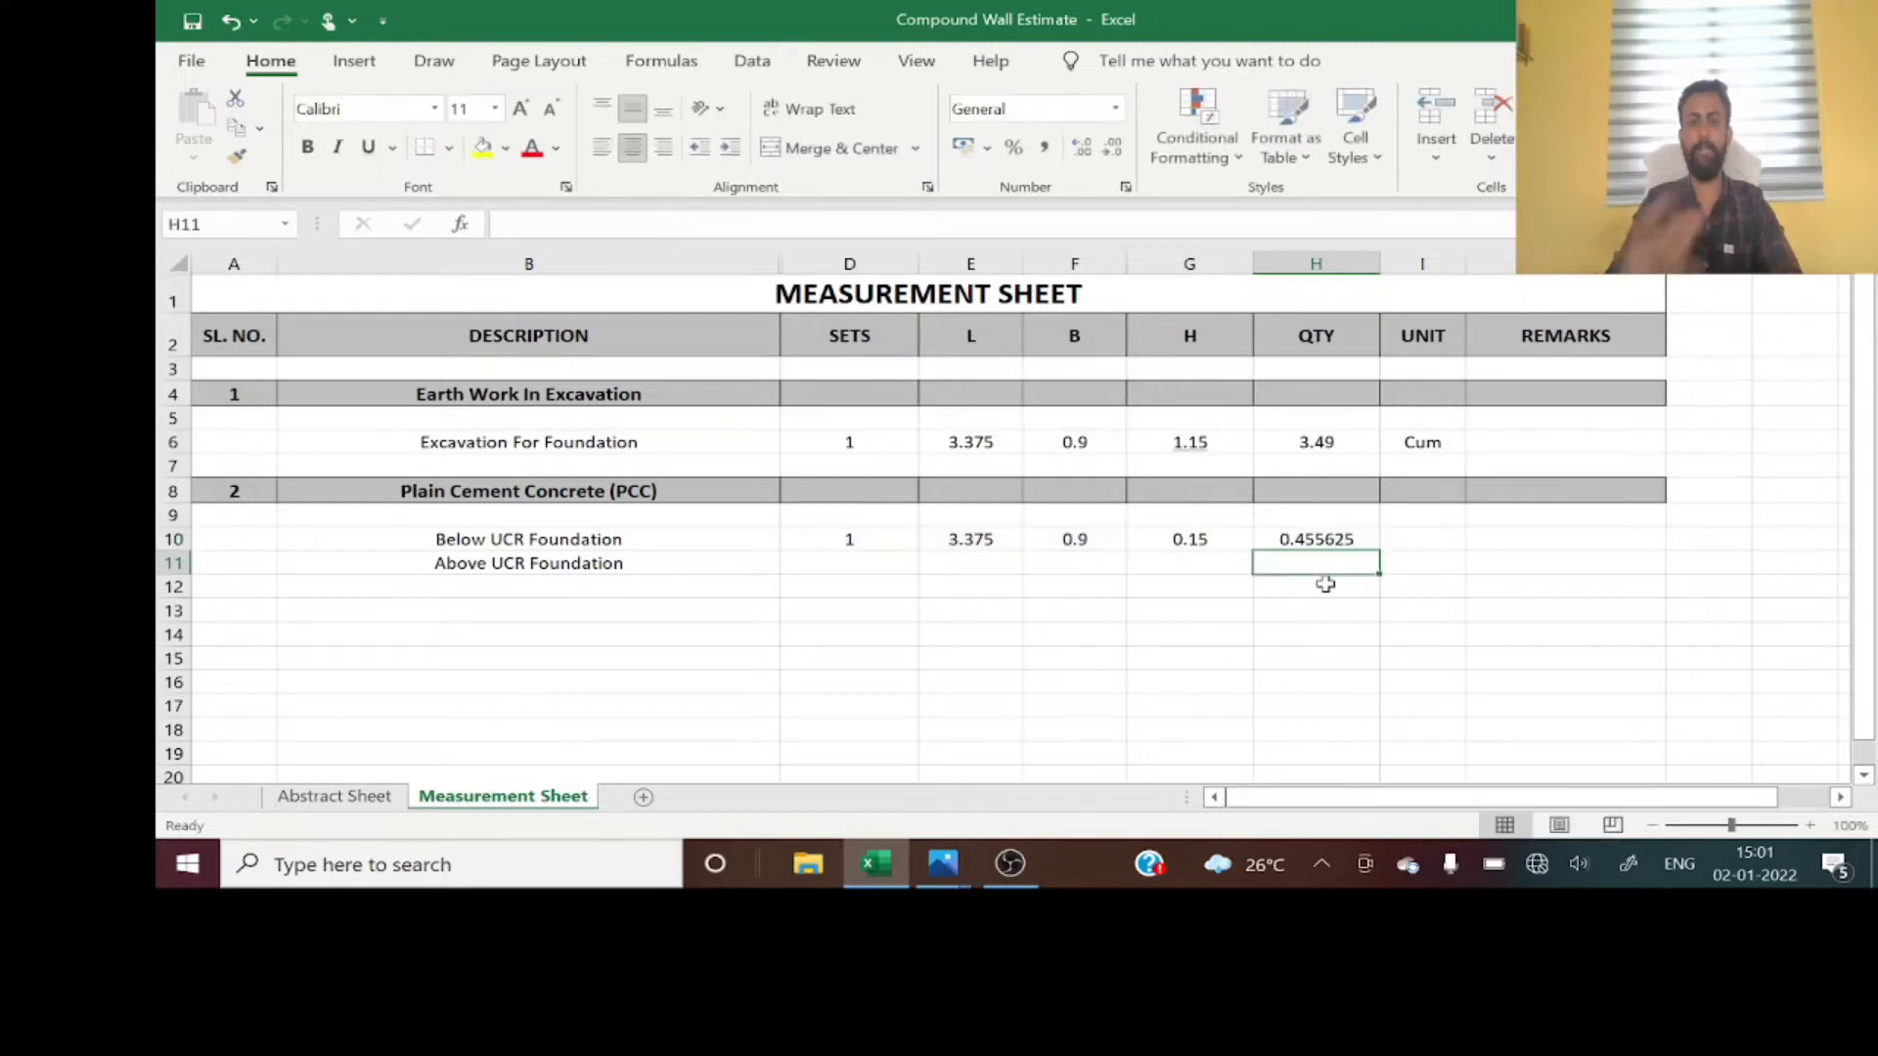
# - Enter "Cum" as the unit of the Below UCR Foundation row in cell I10
pyautogui.press('Up')
pyautogui.press('Right')
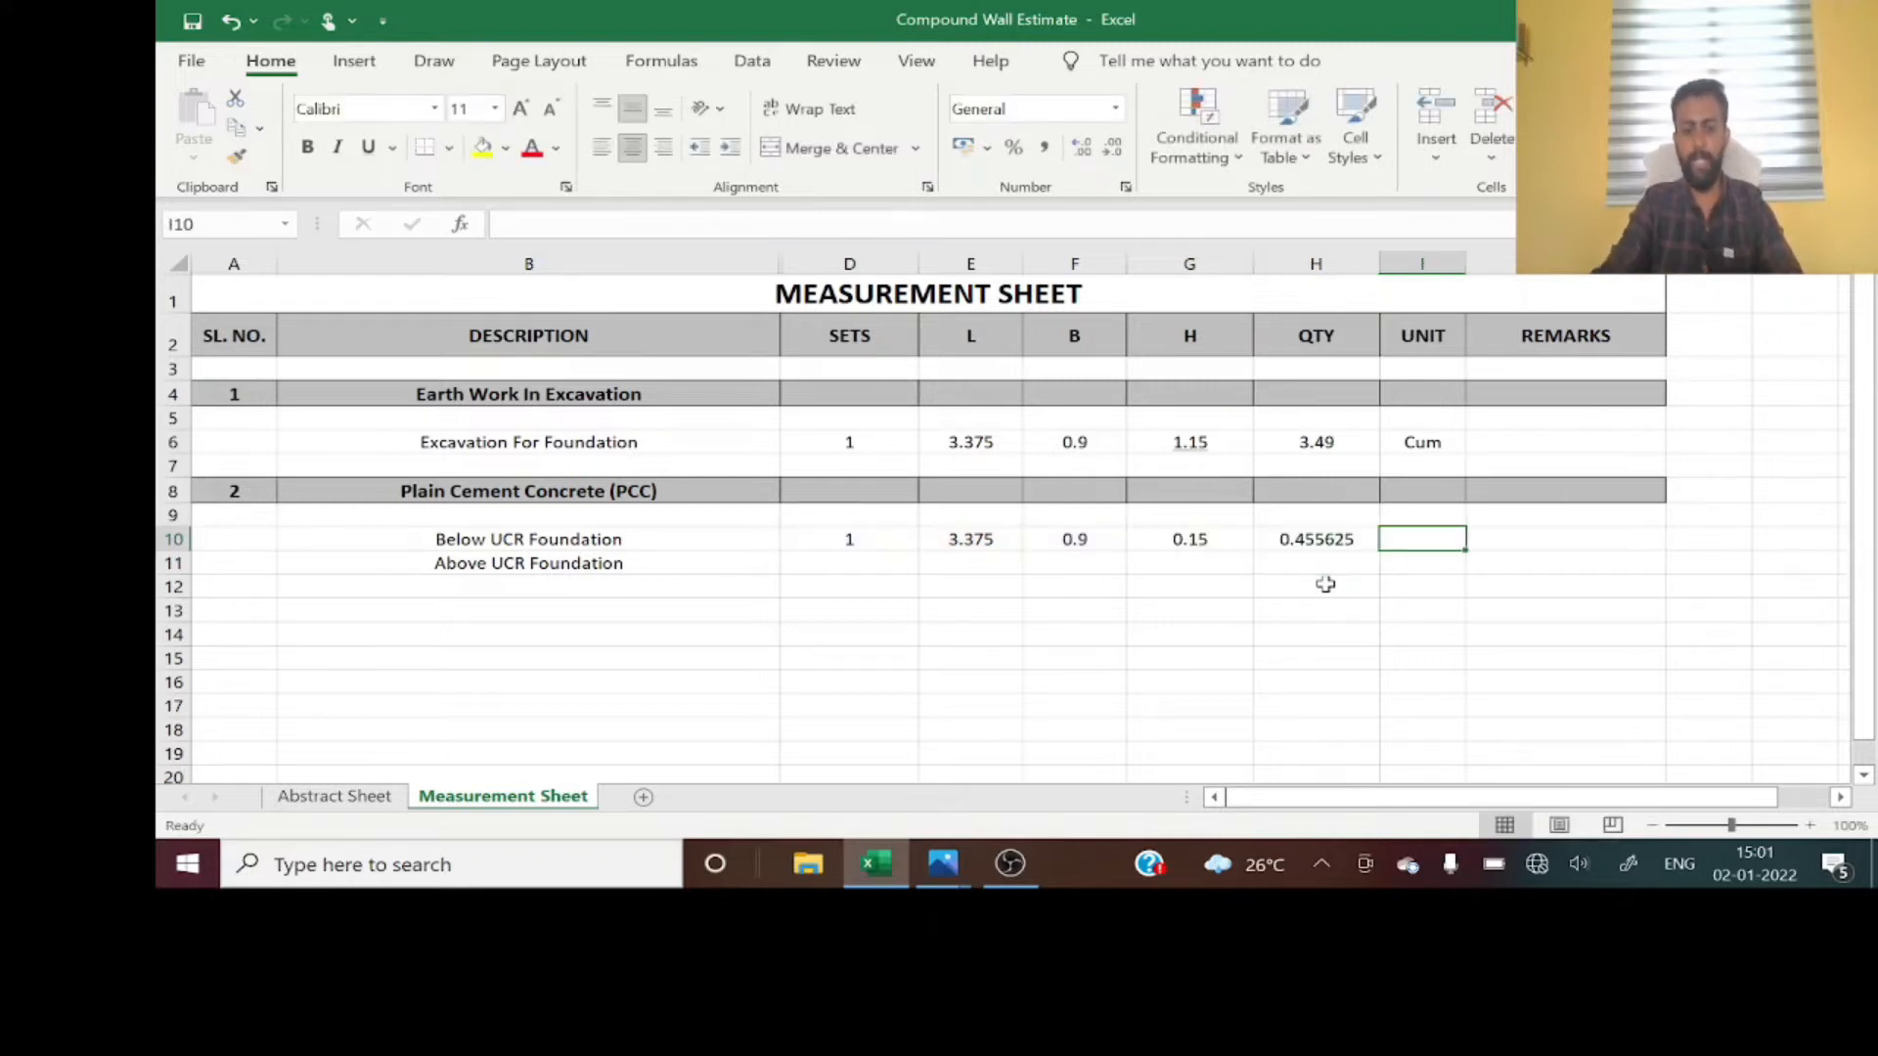
pyautogui.write('Cum')
pyautogui.press('Return')
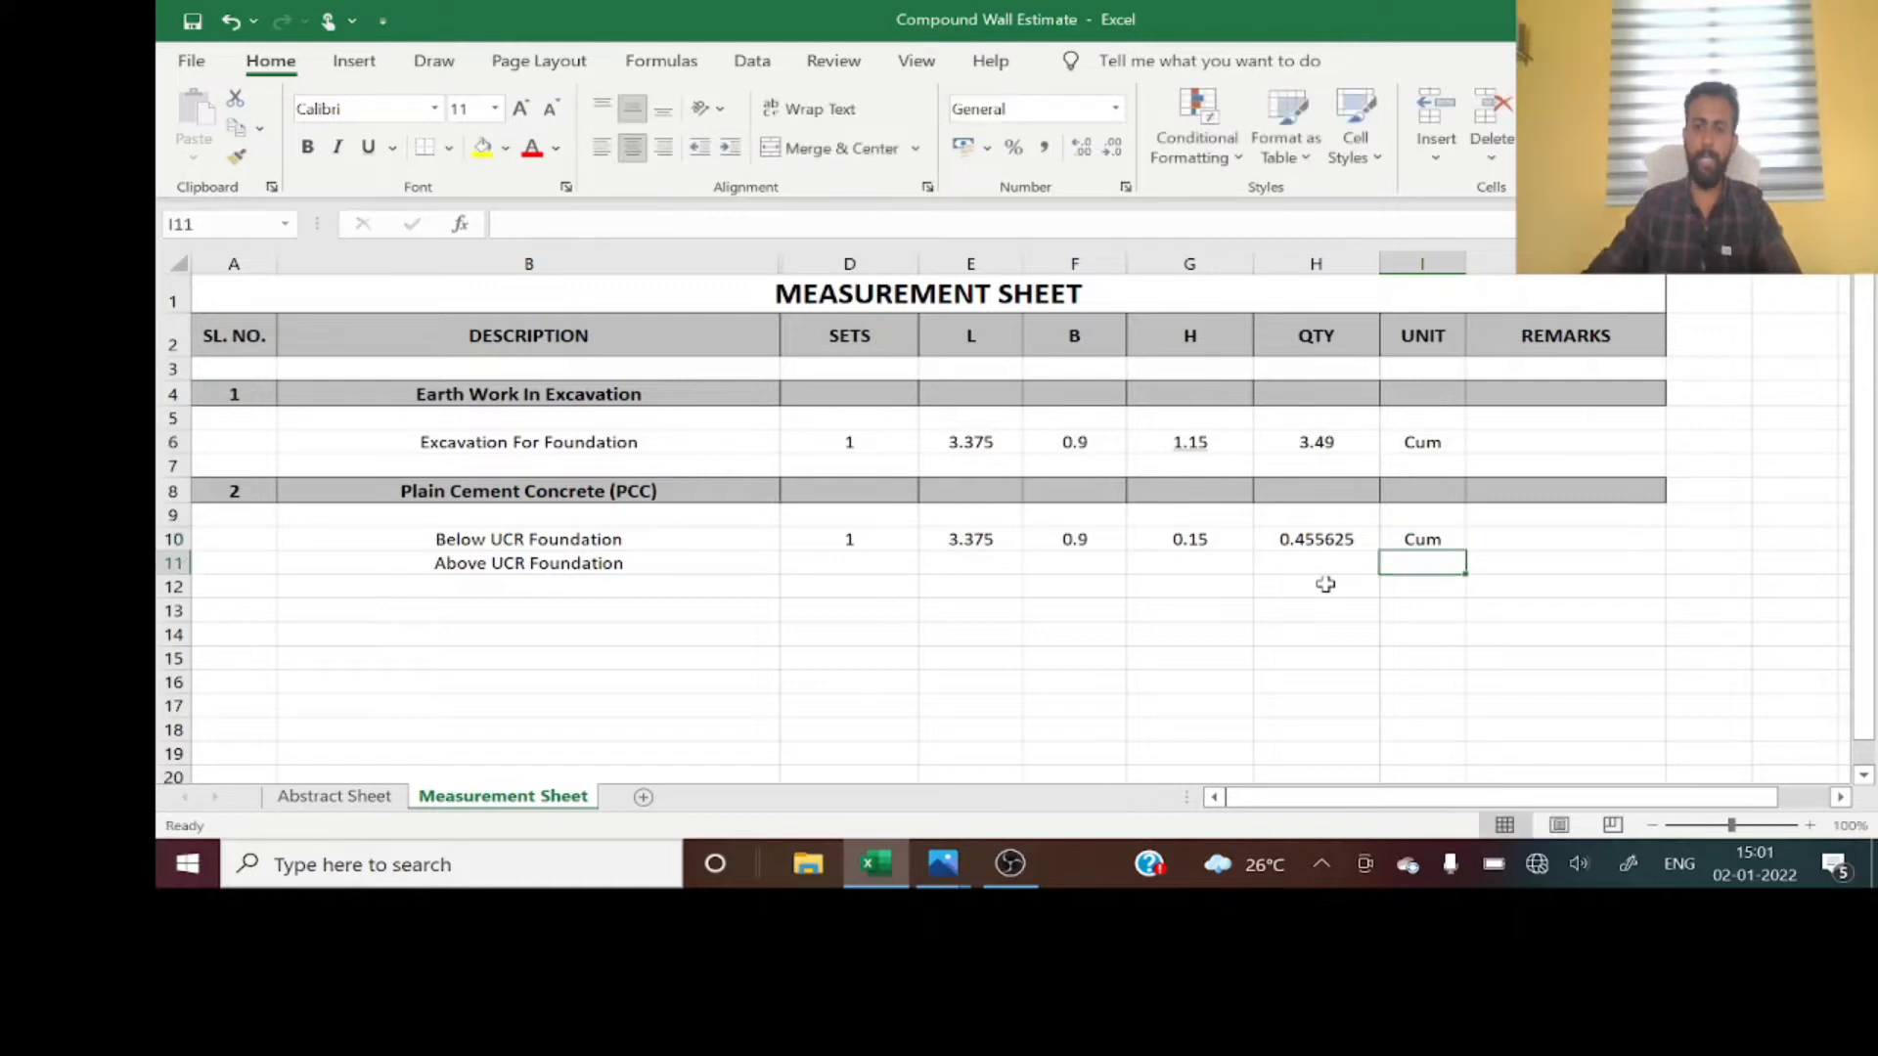
# - Reduce the Below UCR Foundation quantity in cell H10 to two decimal places
pyautogui.click(1330, 539)
pyautogui.click(1115, 148)
pyautogui.click(1115, 148)
pyautogui.click(1123, 153)
pyautogui.click(1123, 154)
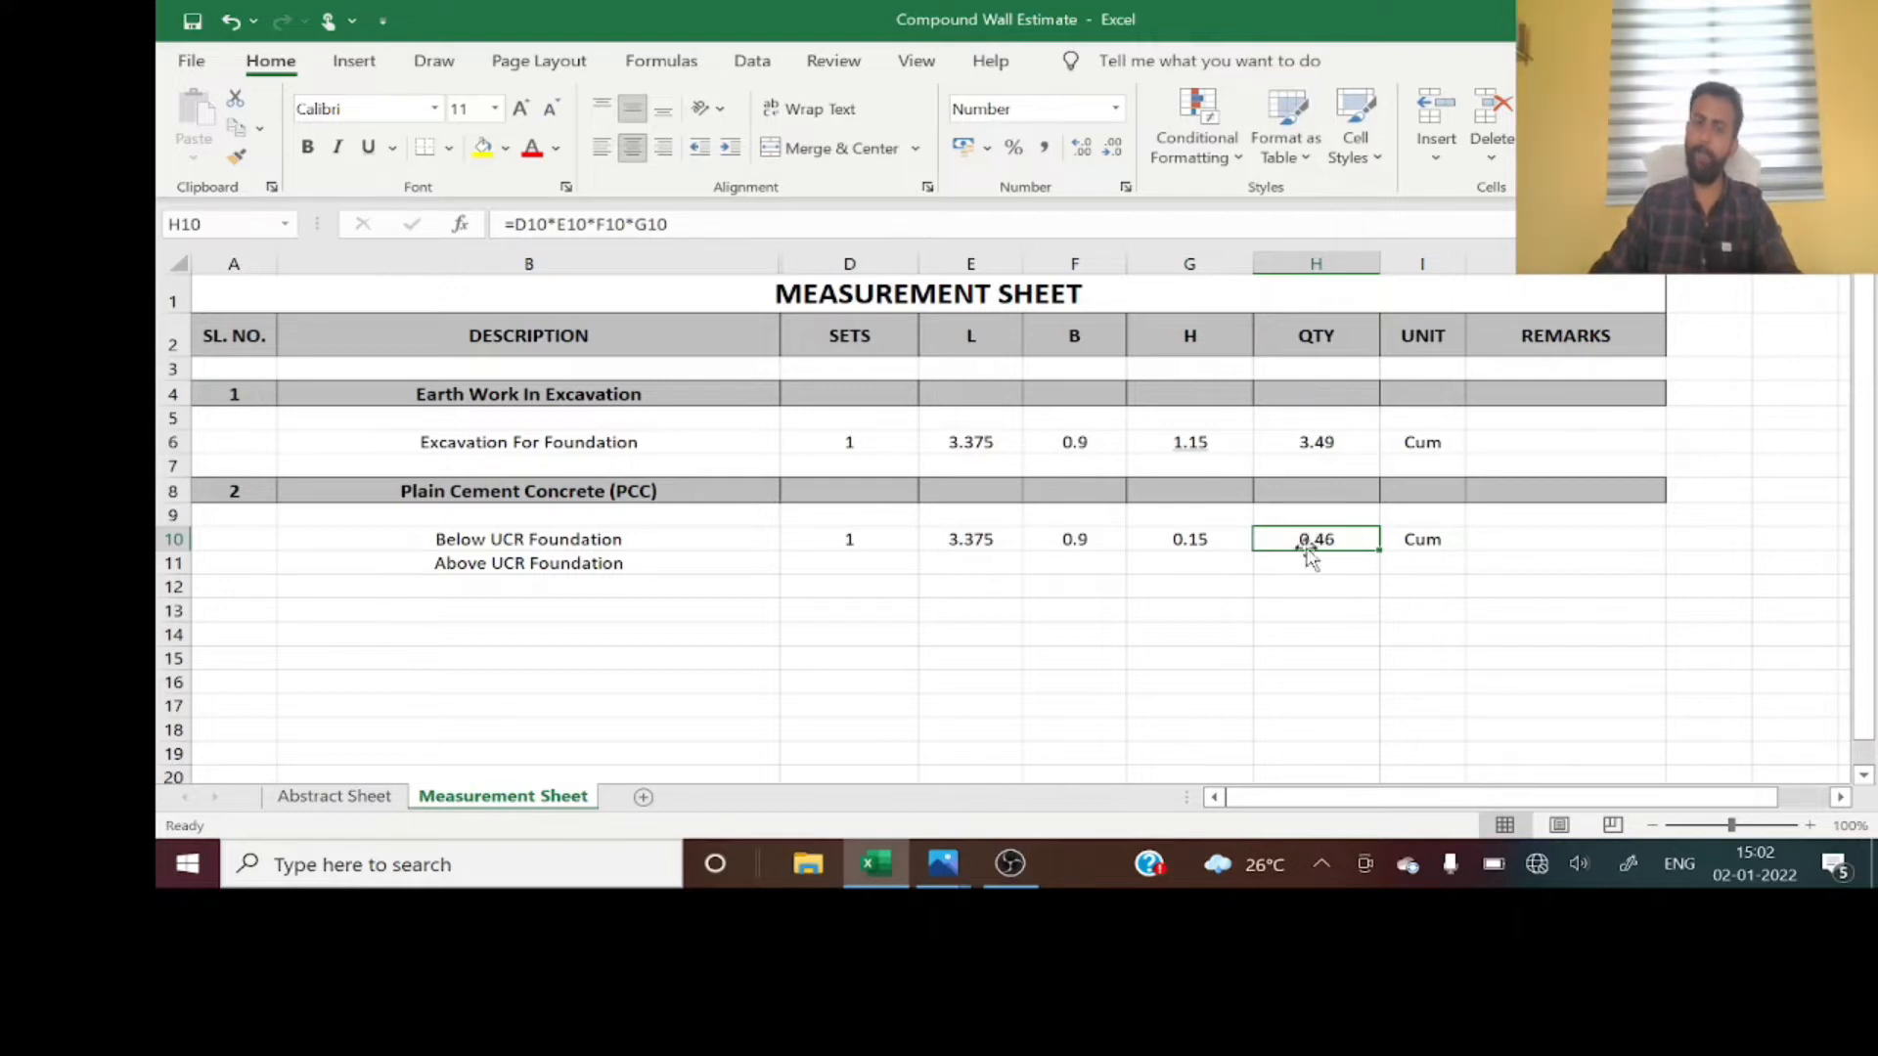
# - Switch to Photos and check the width and thickness of the PCC layer above the rubble masonry in the section drawing
pyautogui.click(835, 563)
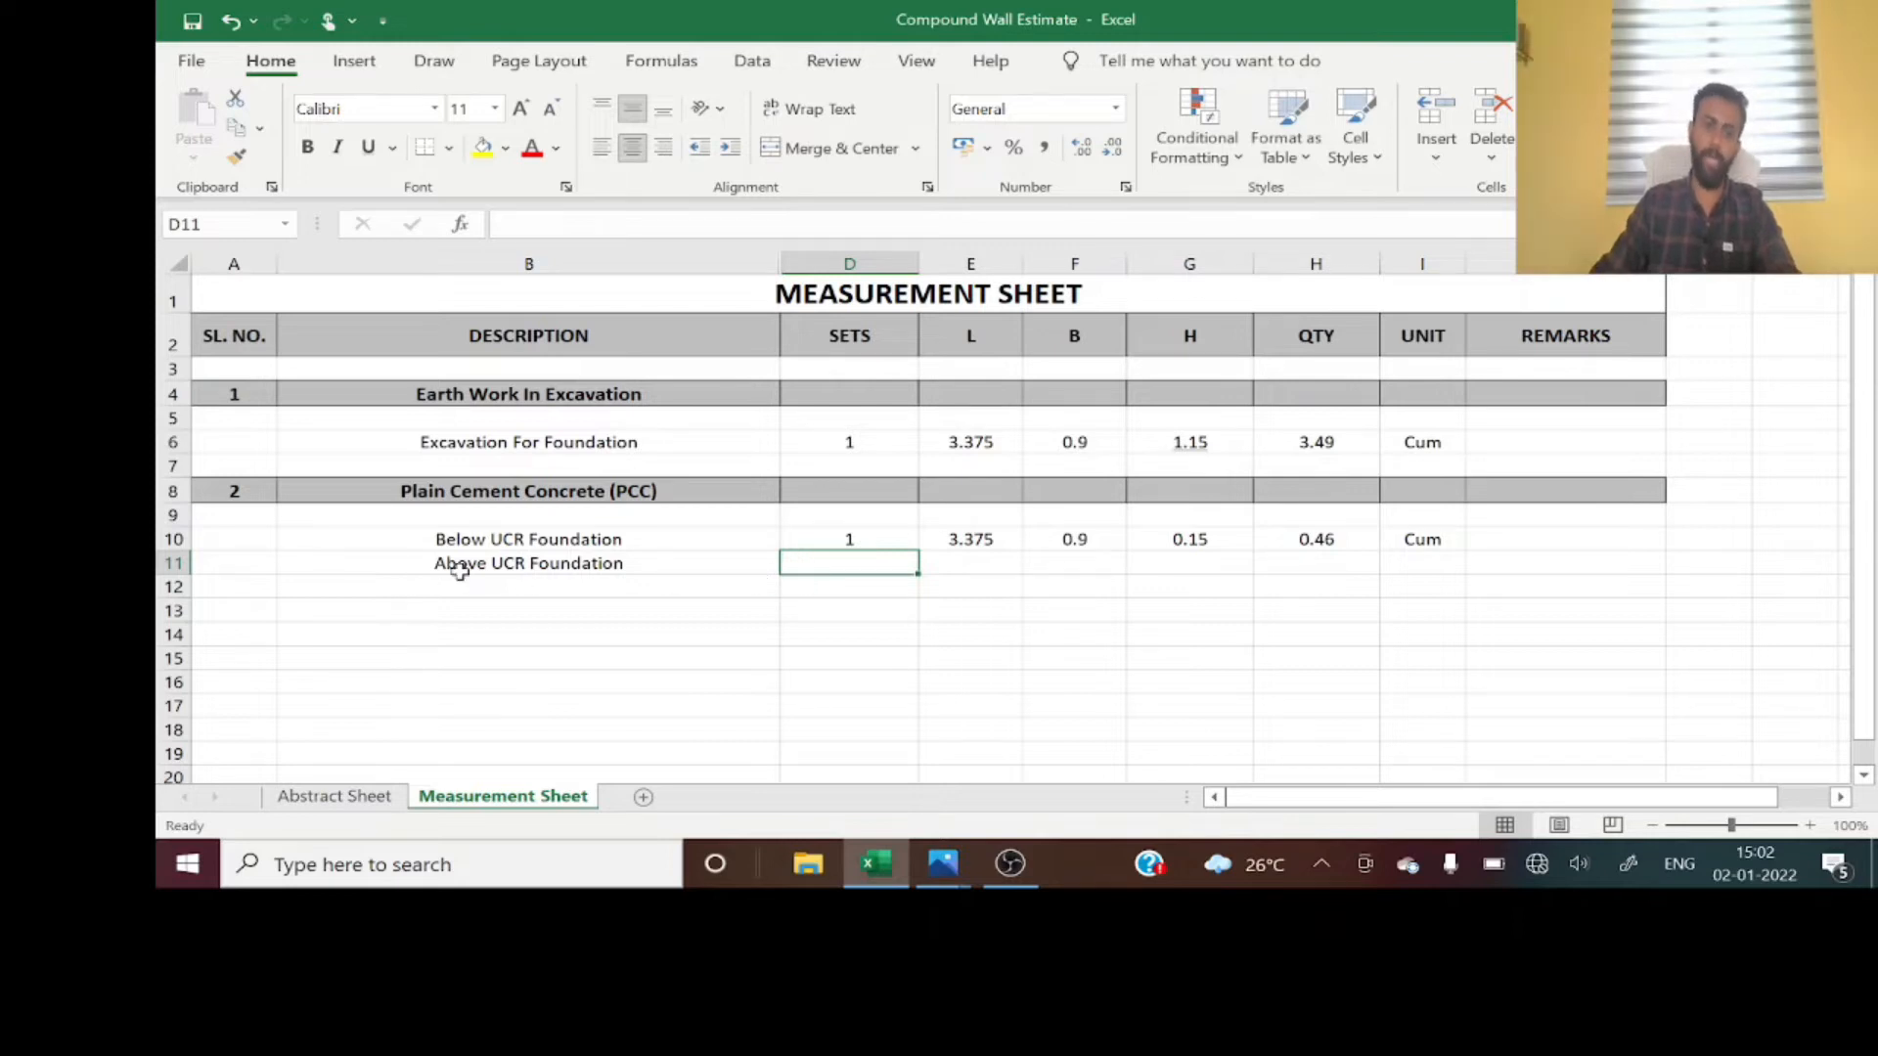
pyautogui.click(943, 863)
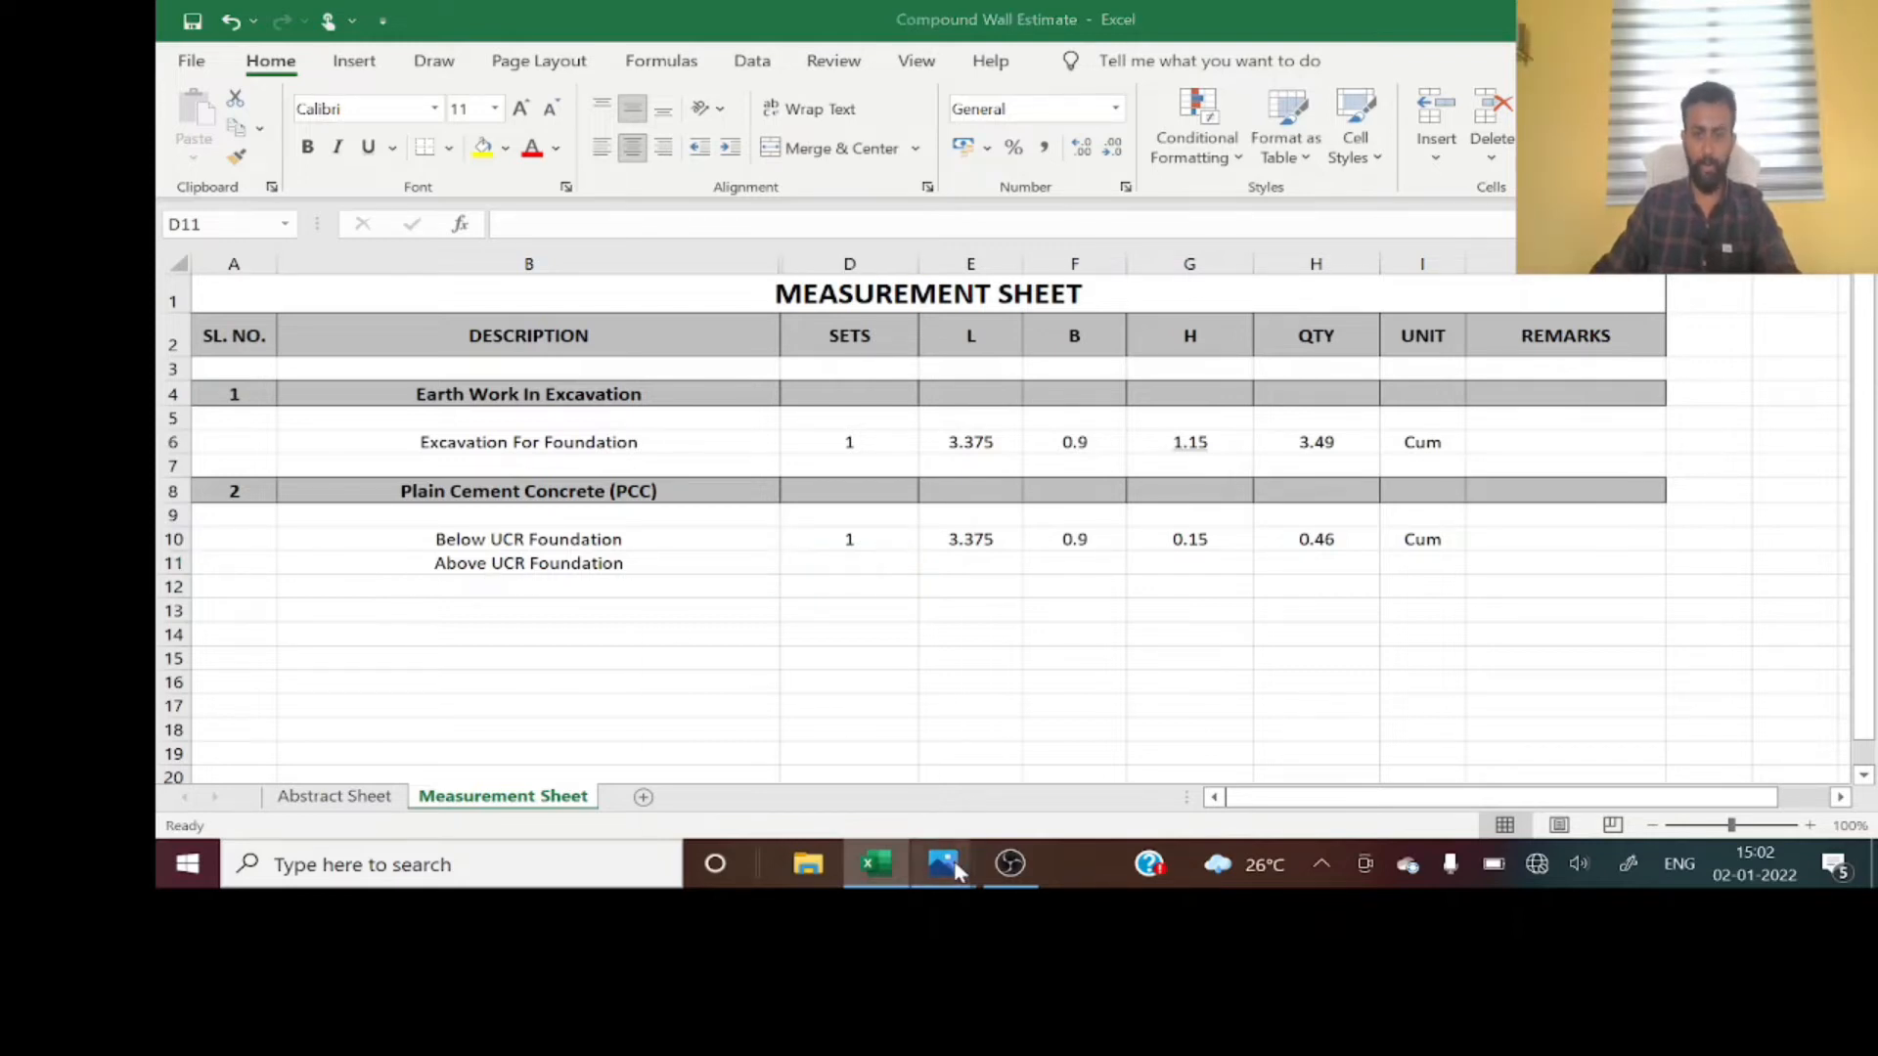
pyautogui.click(776, 740)
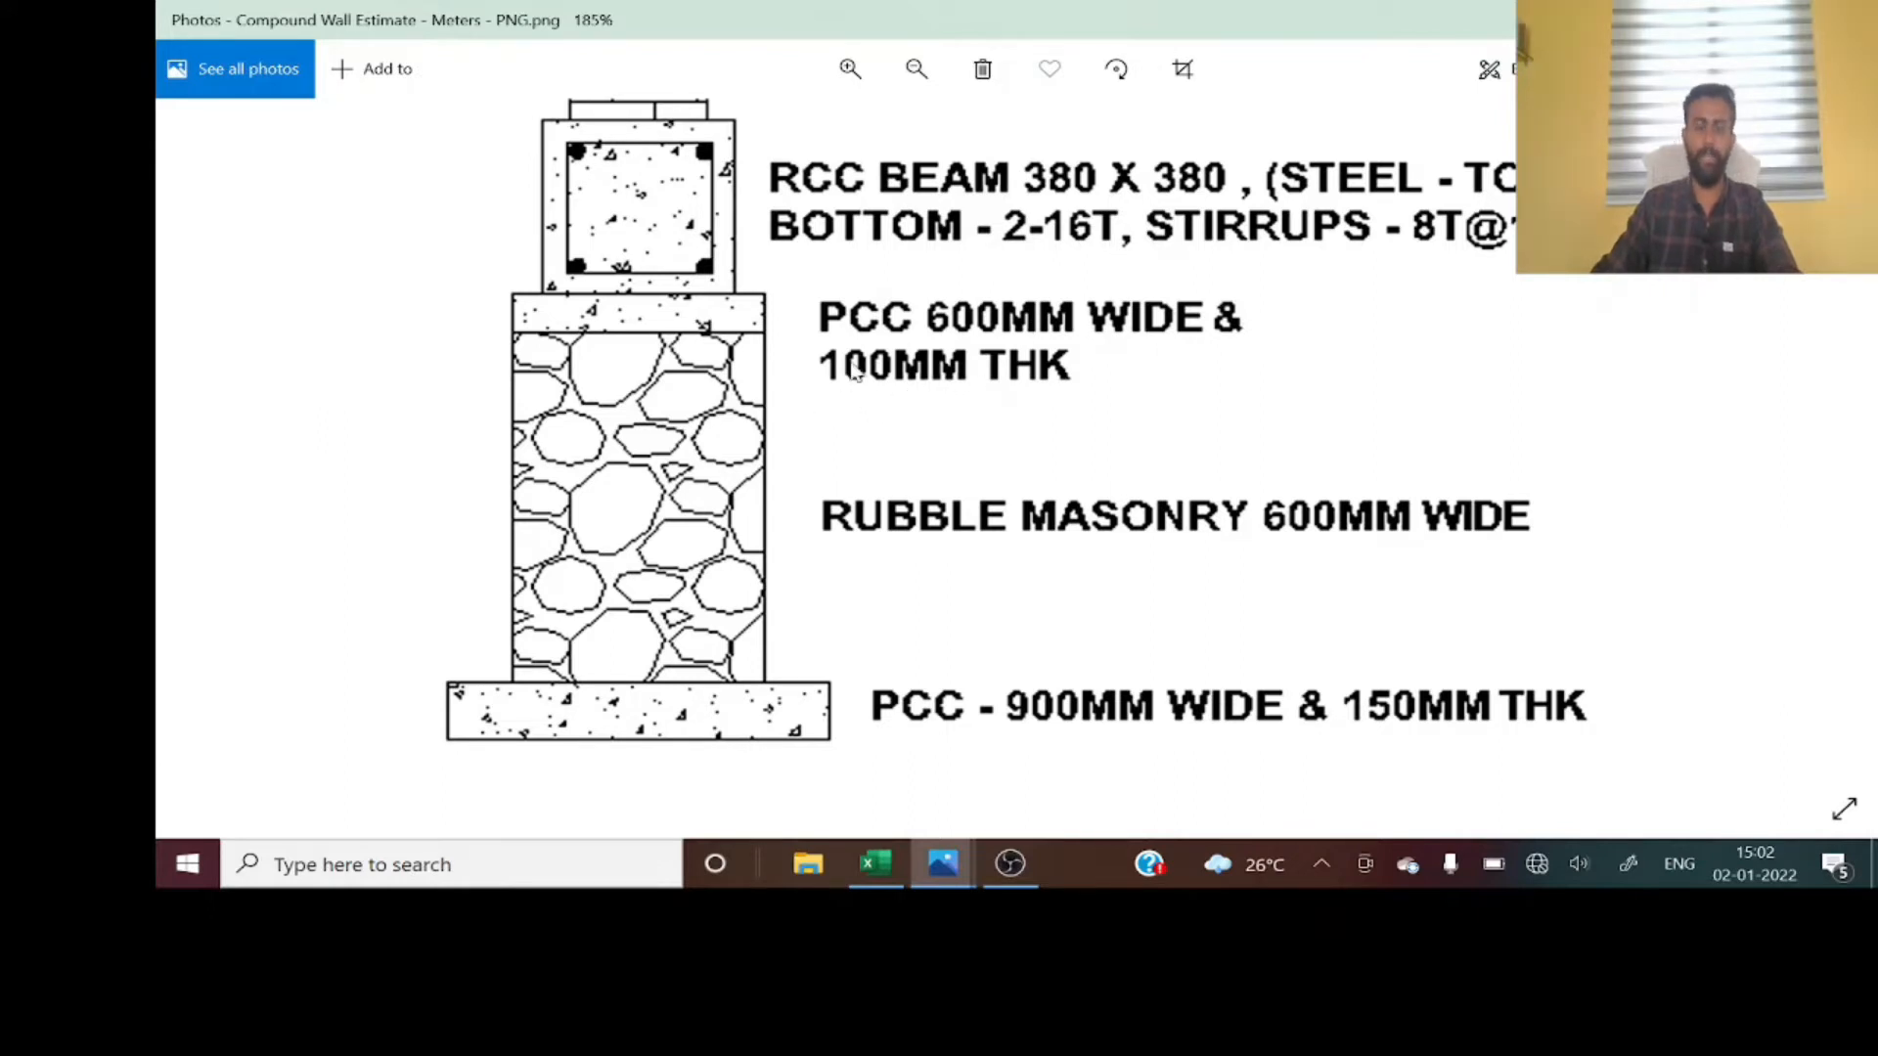
pyautogui.scroll(-5, 636, 430)
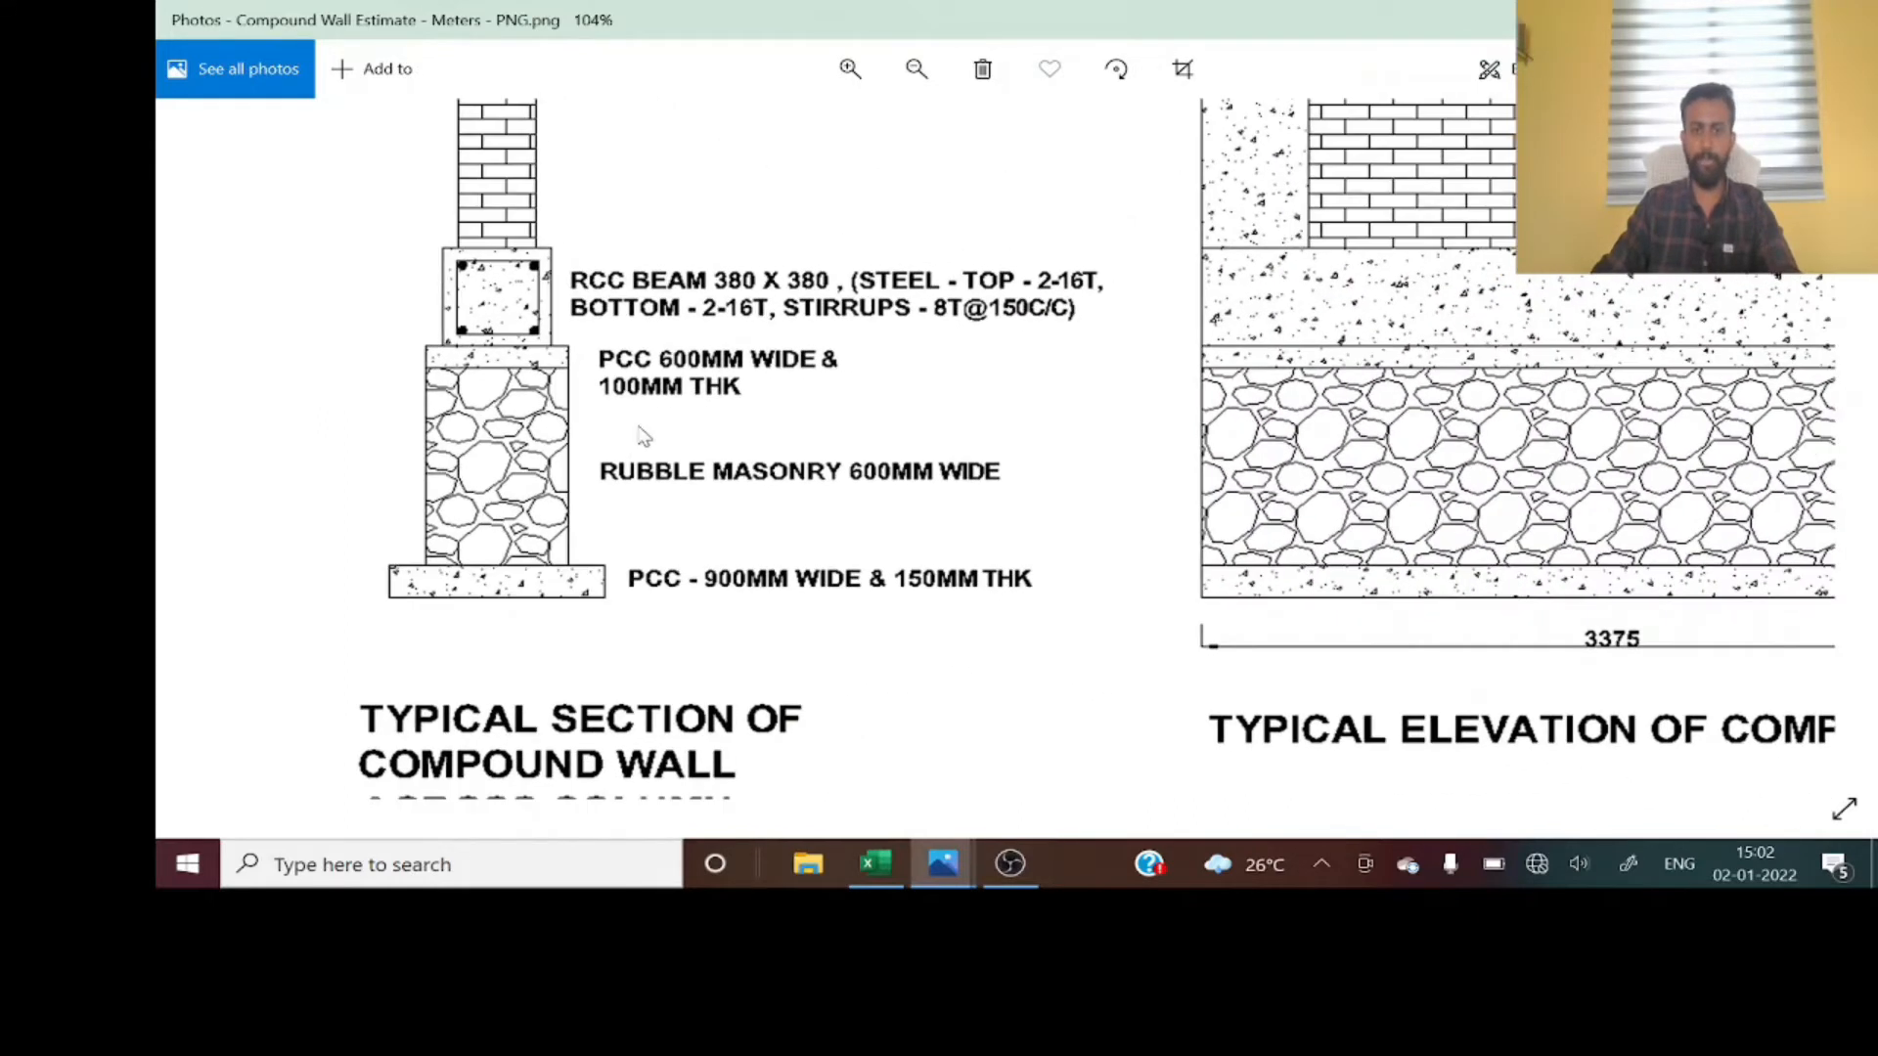
# - Return to Excel, enter 1 as the number of sets for the Above UCR Foundation row, and switch back to the drawing in Photos
pyautogui.hotkey('alt', 'Tab')
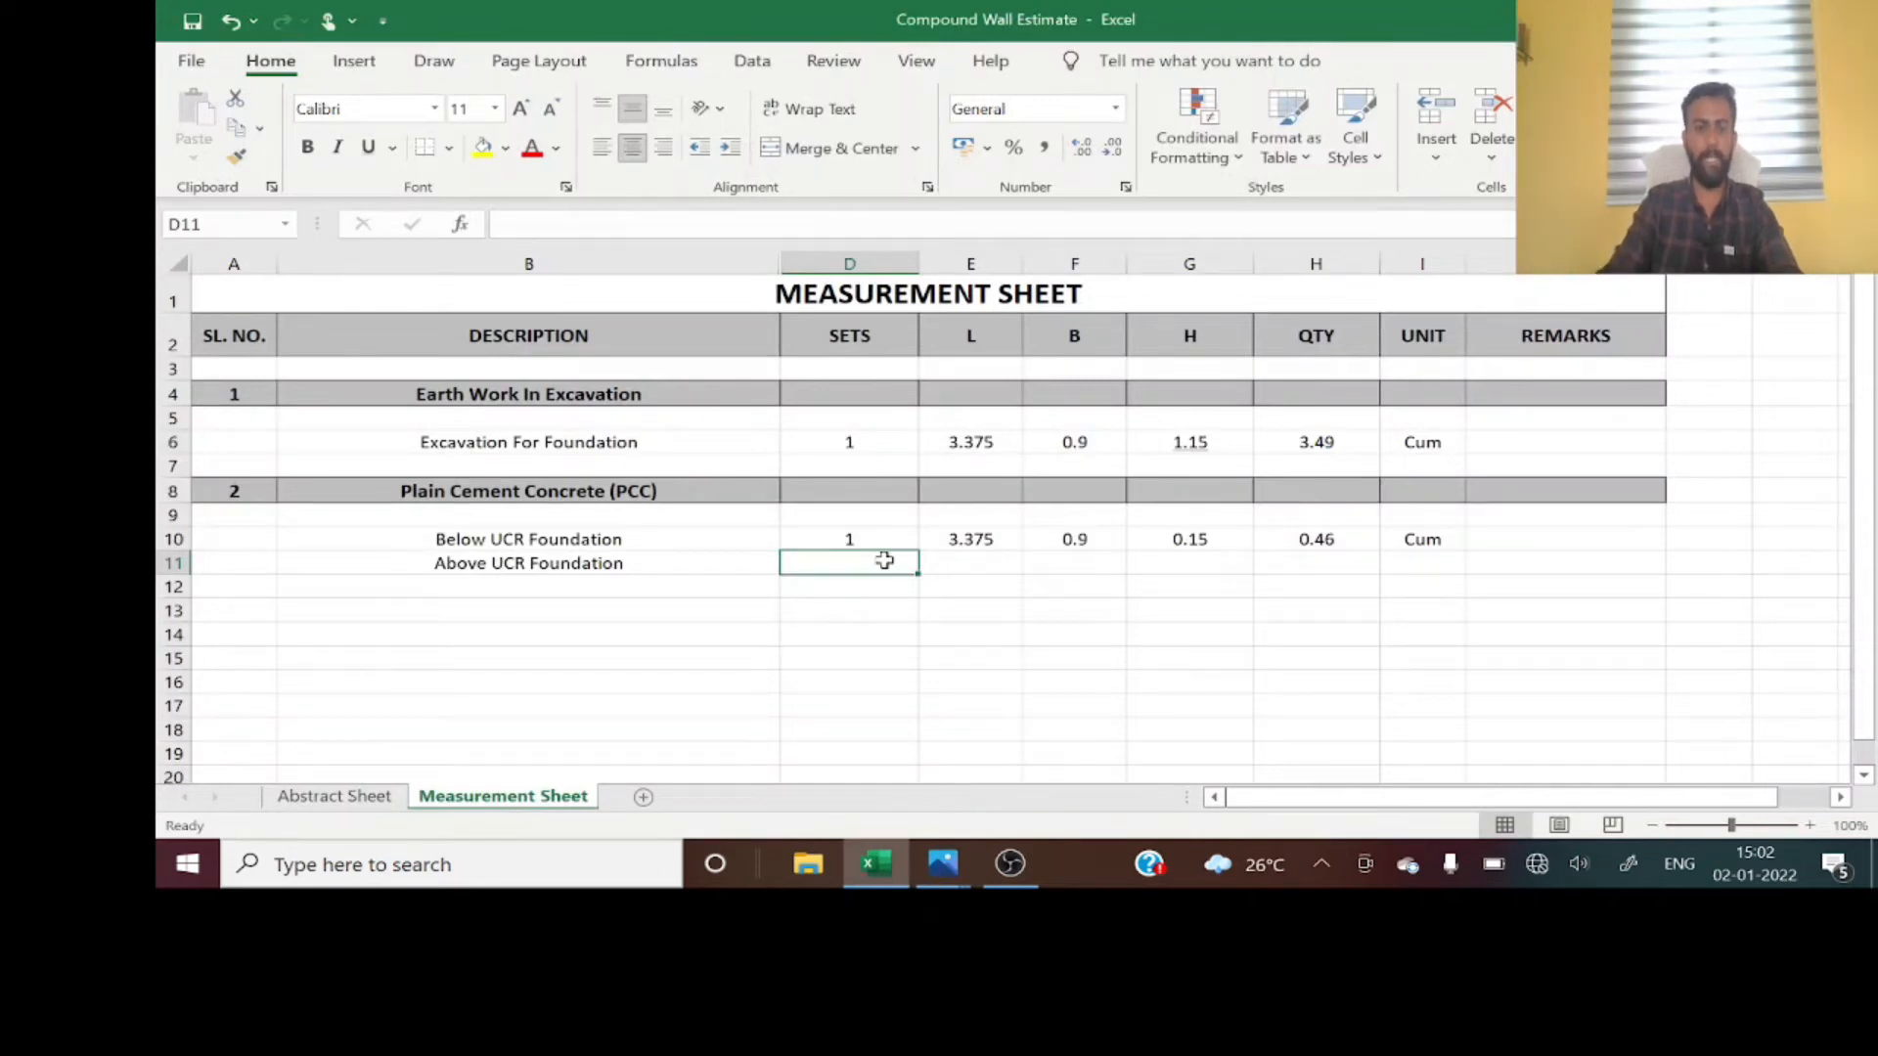
pyautogui.write('1')
pyautogui.press('Return')
pyautogui.press('Up')
pyautogui.press('Right')
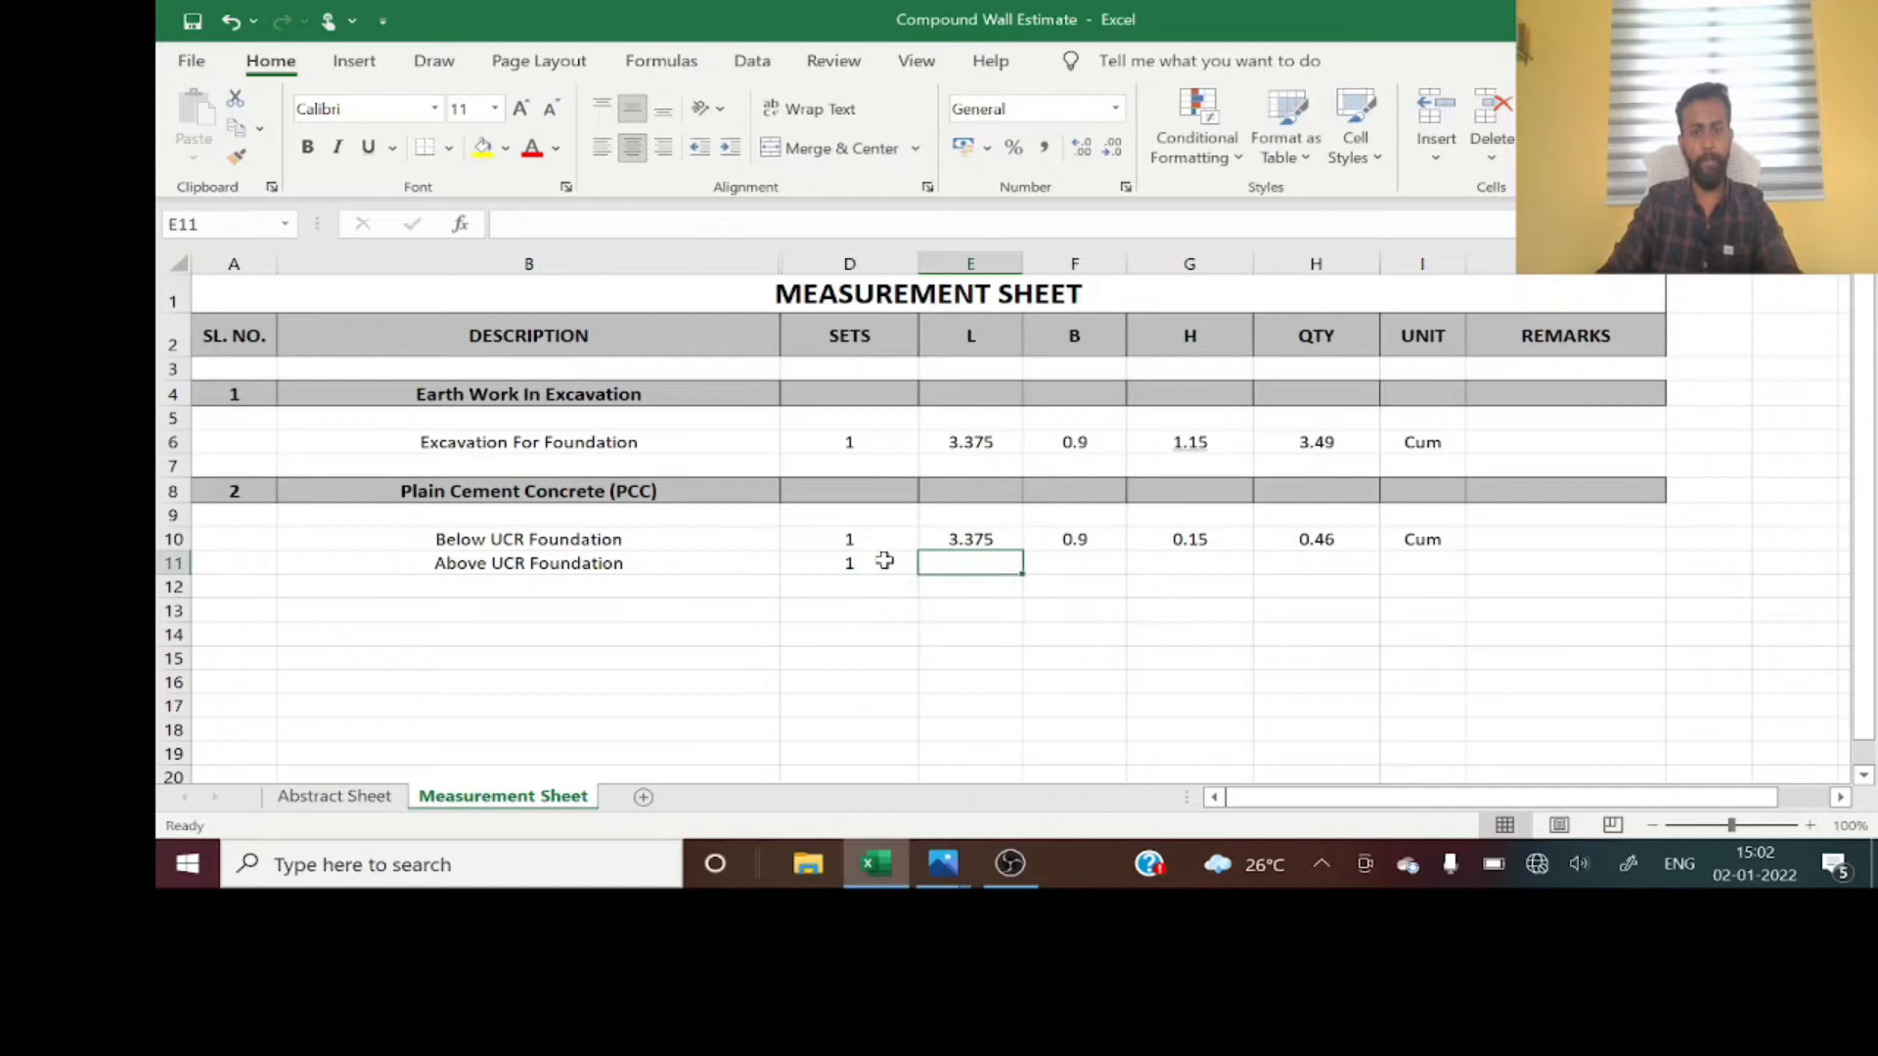
pyautogui.hotkey('alt', 'Tab')
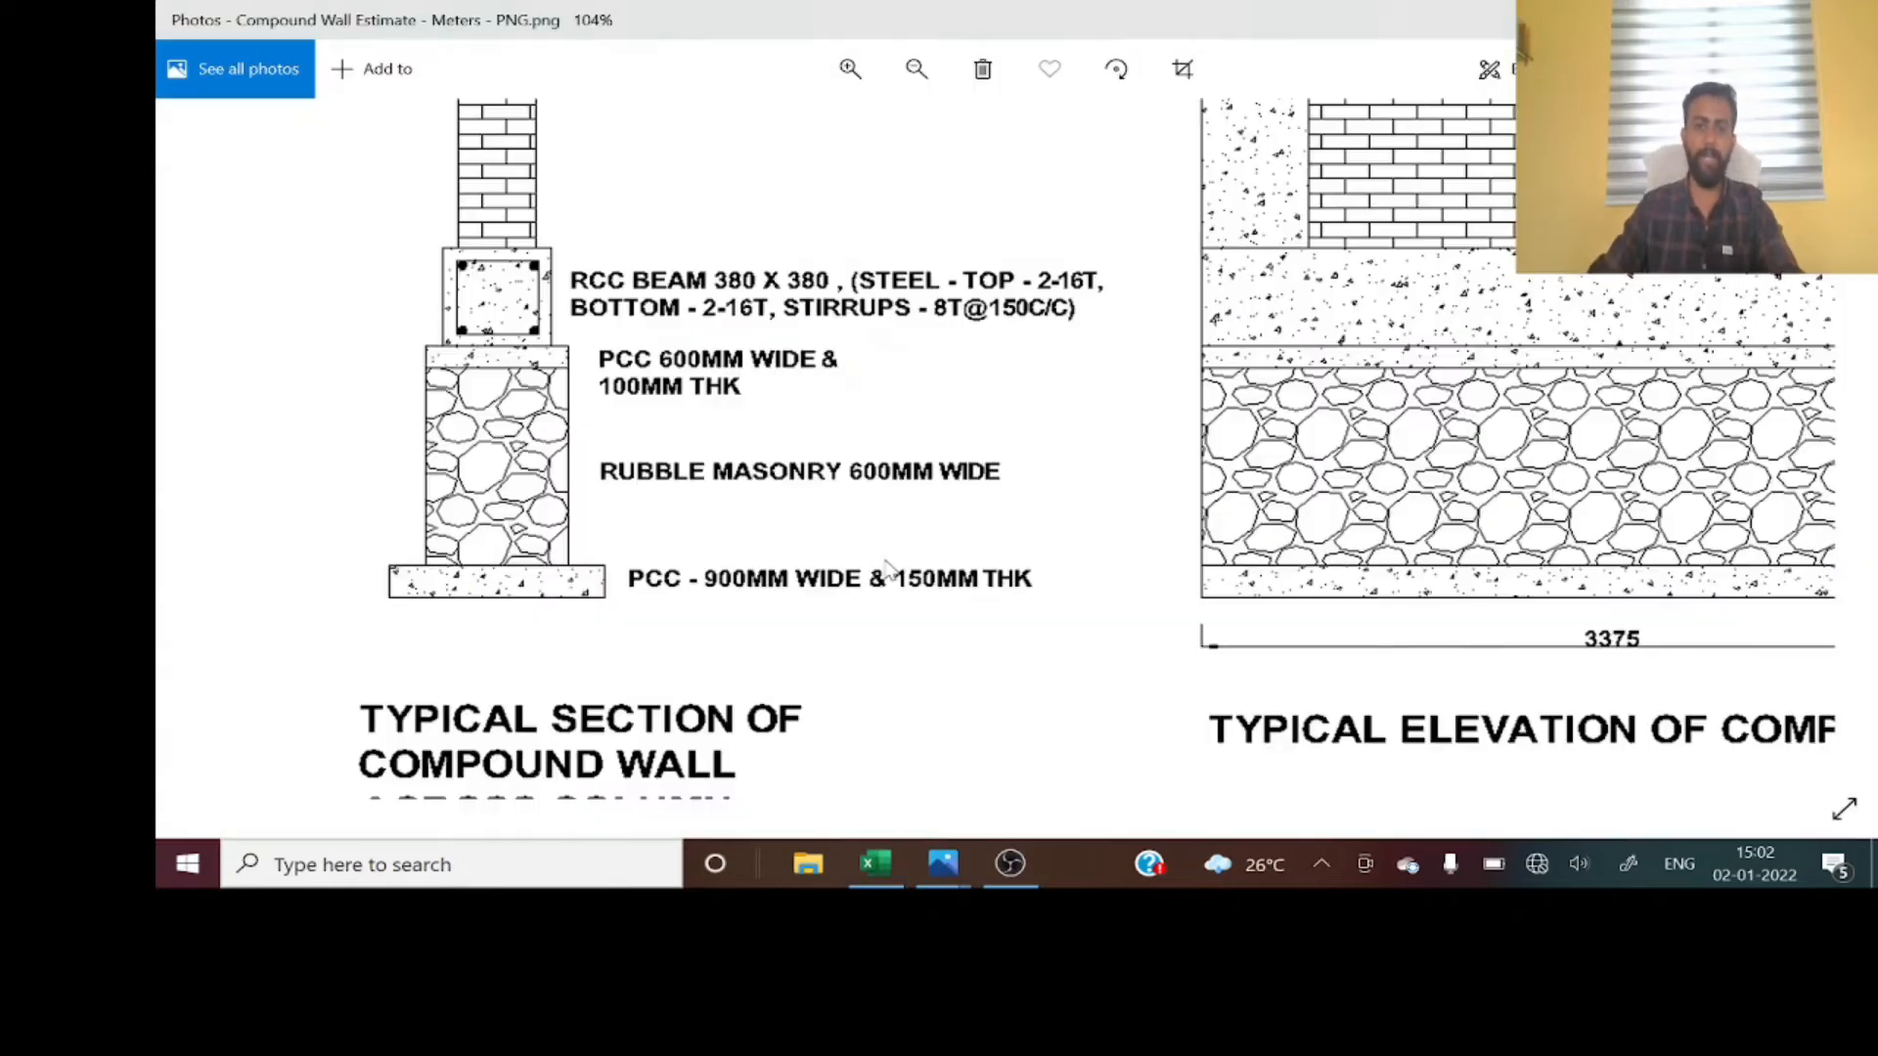
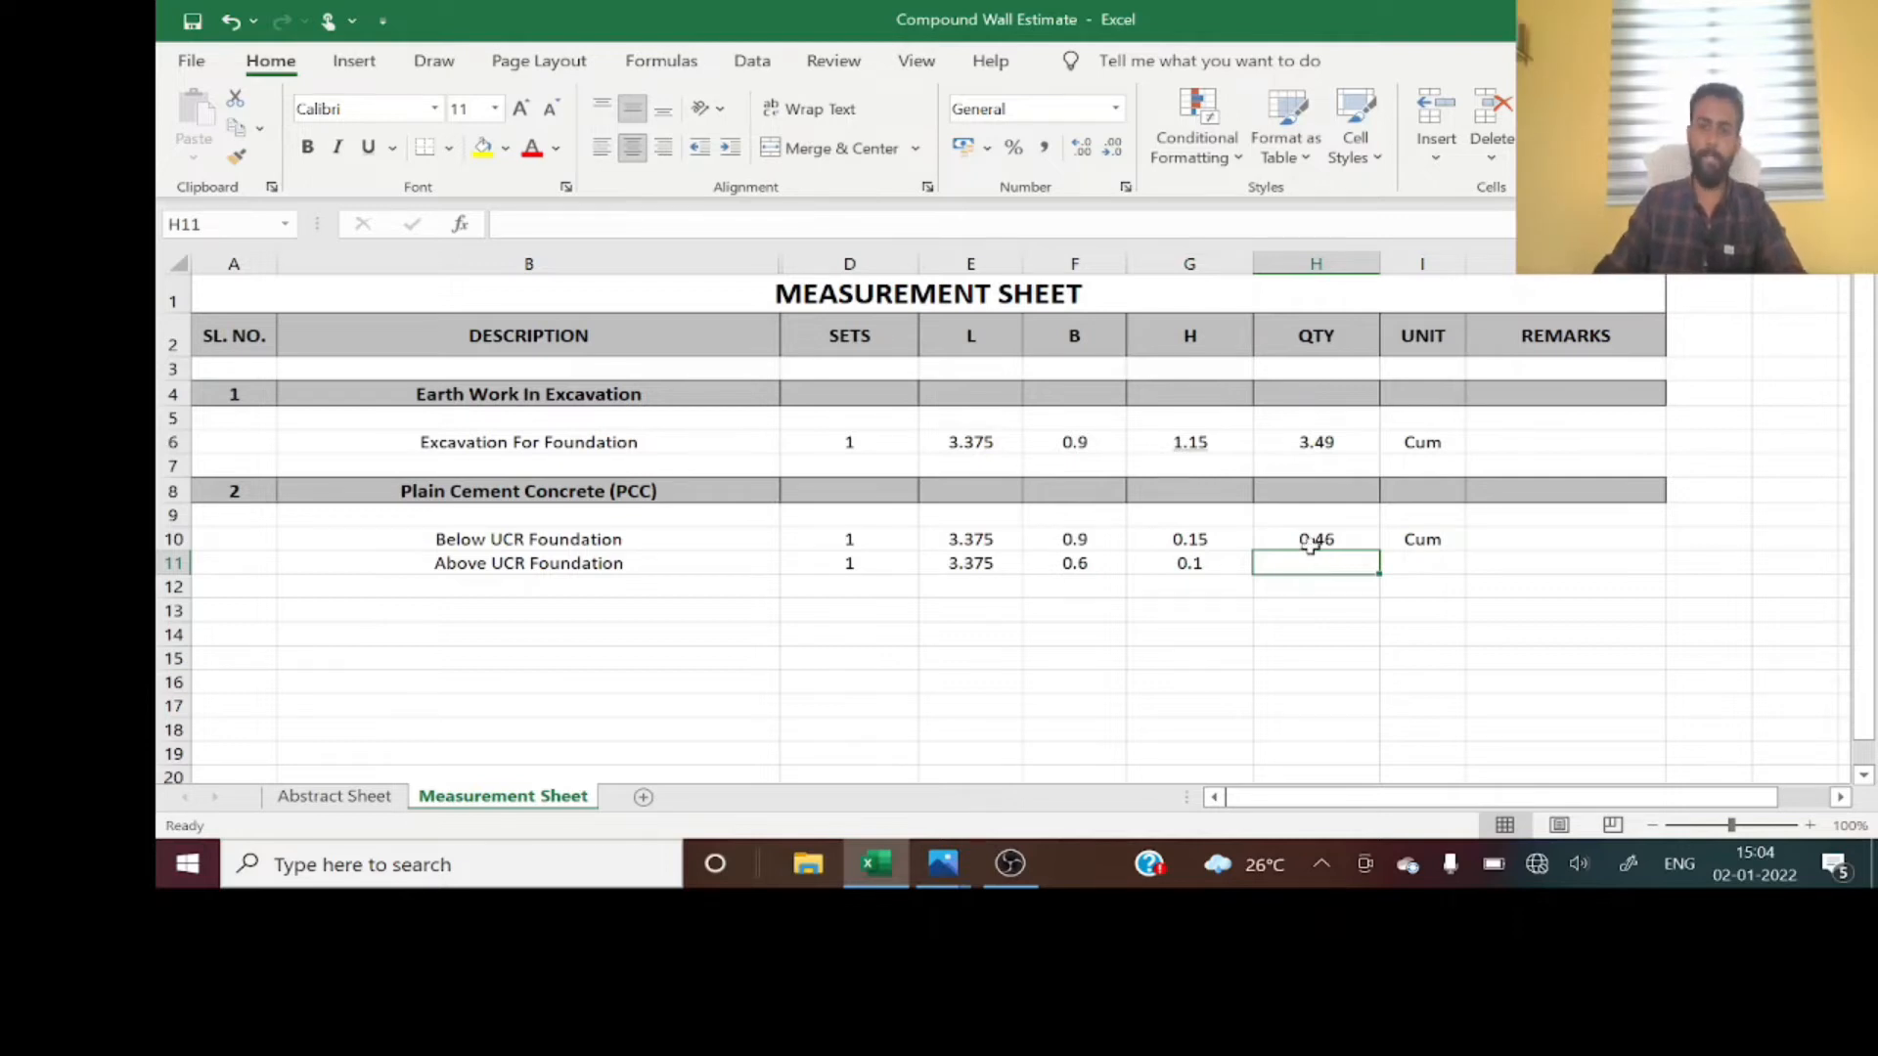
# - Copy the quantity formula from cell H10 to cell H11 for the Above UCR Foundation row
pyautogui.click(1311, 539)
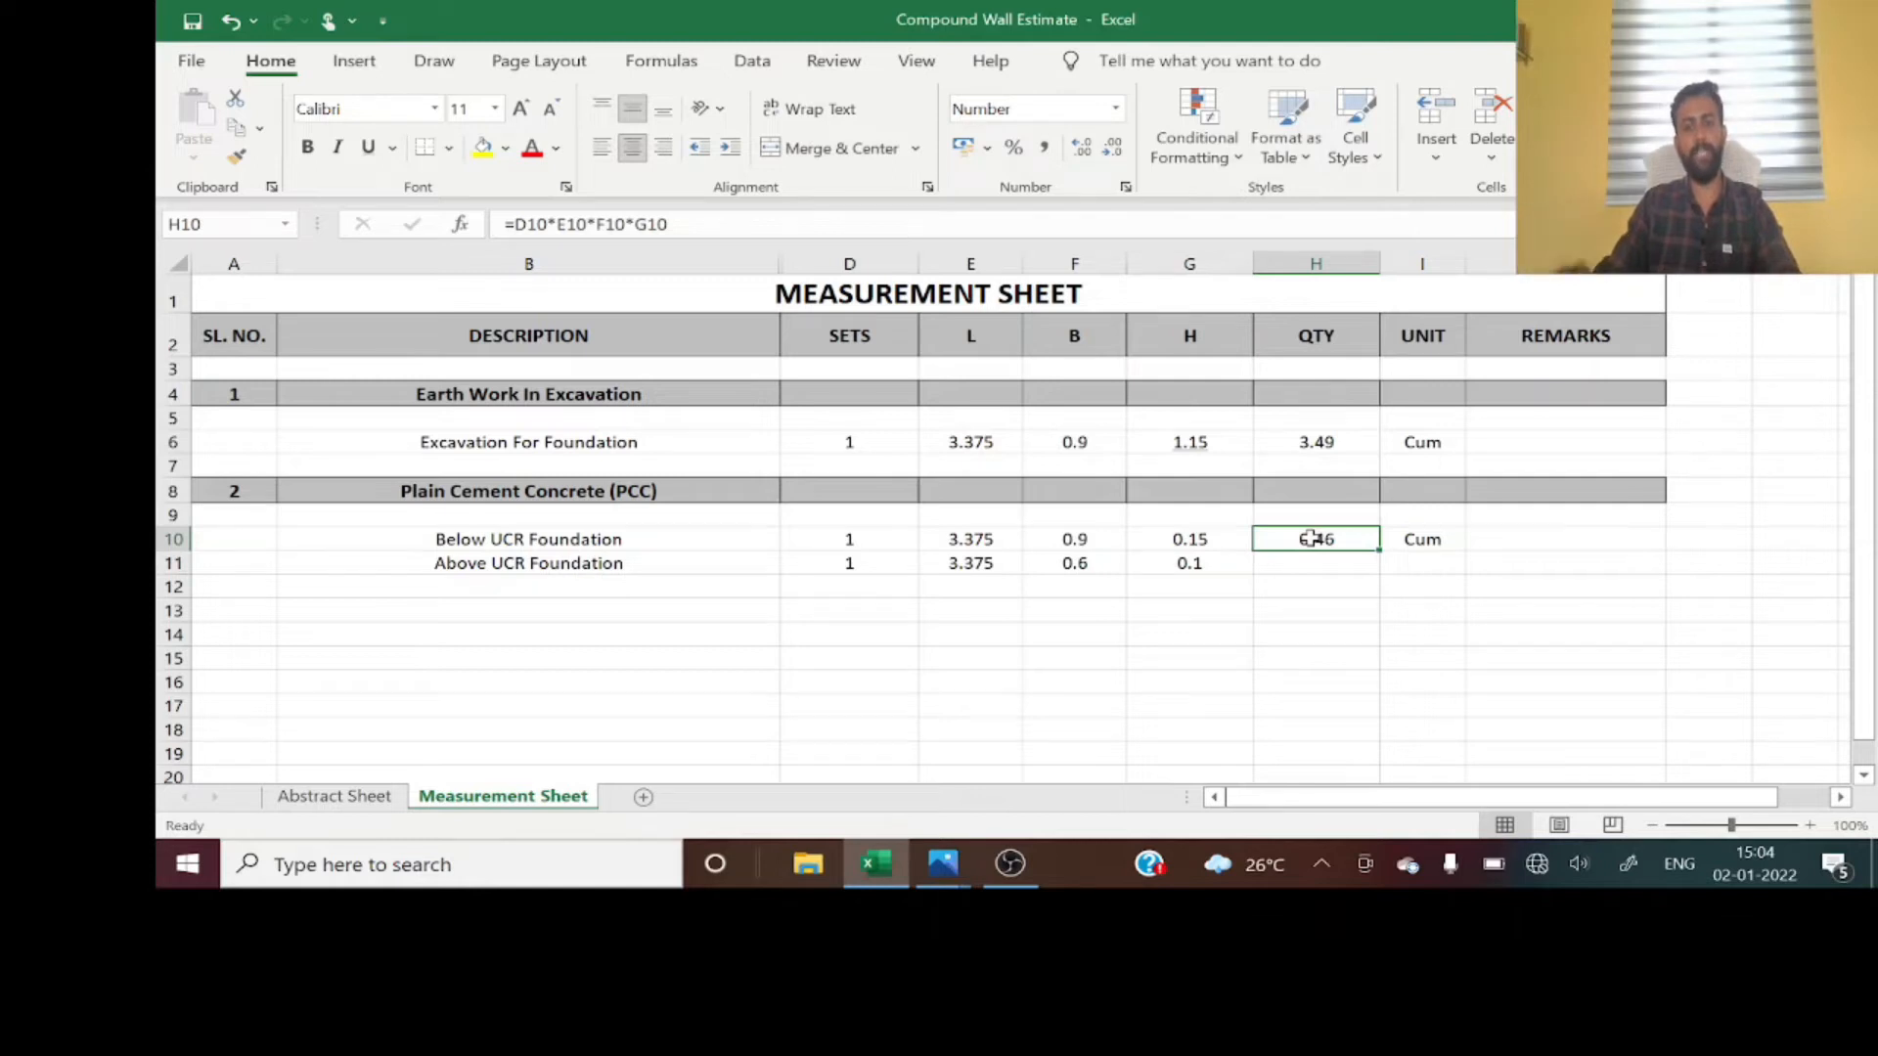
pyautogui.hotkey('ctrl', 'c')
pyautogui.click(1322, 562)
pyautogui.hotkey('ctrl', 'v')
pyautogui.press('Escape')
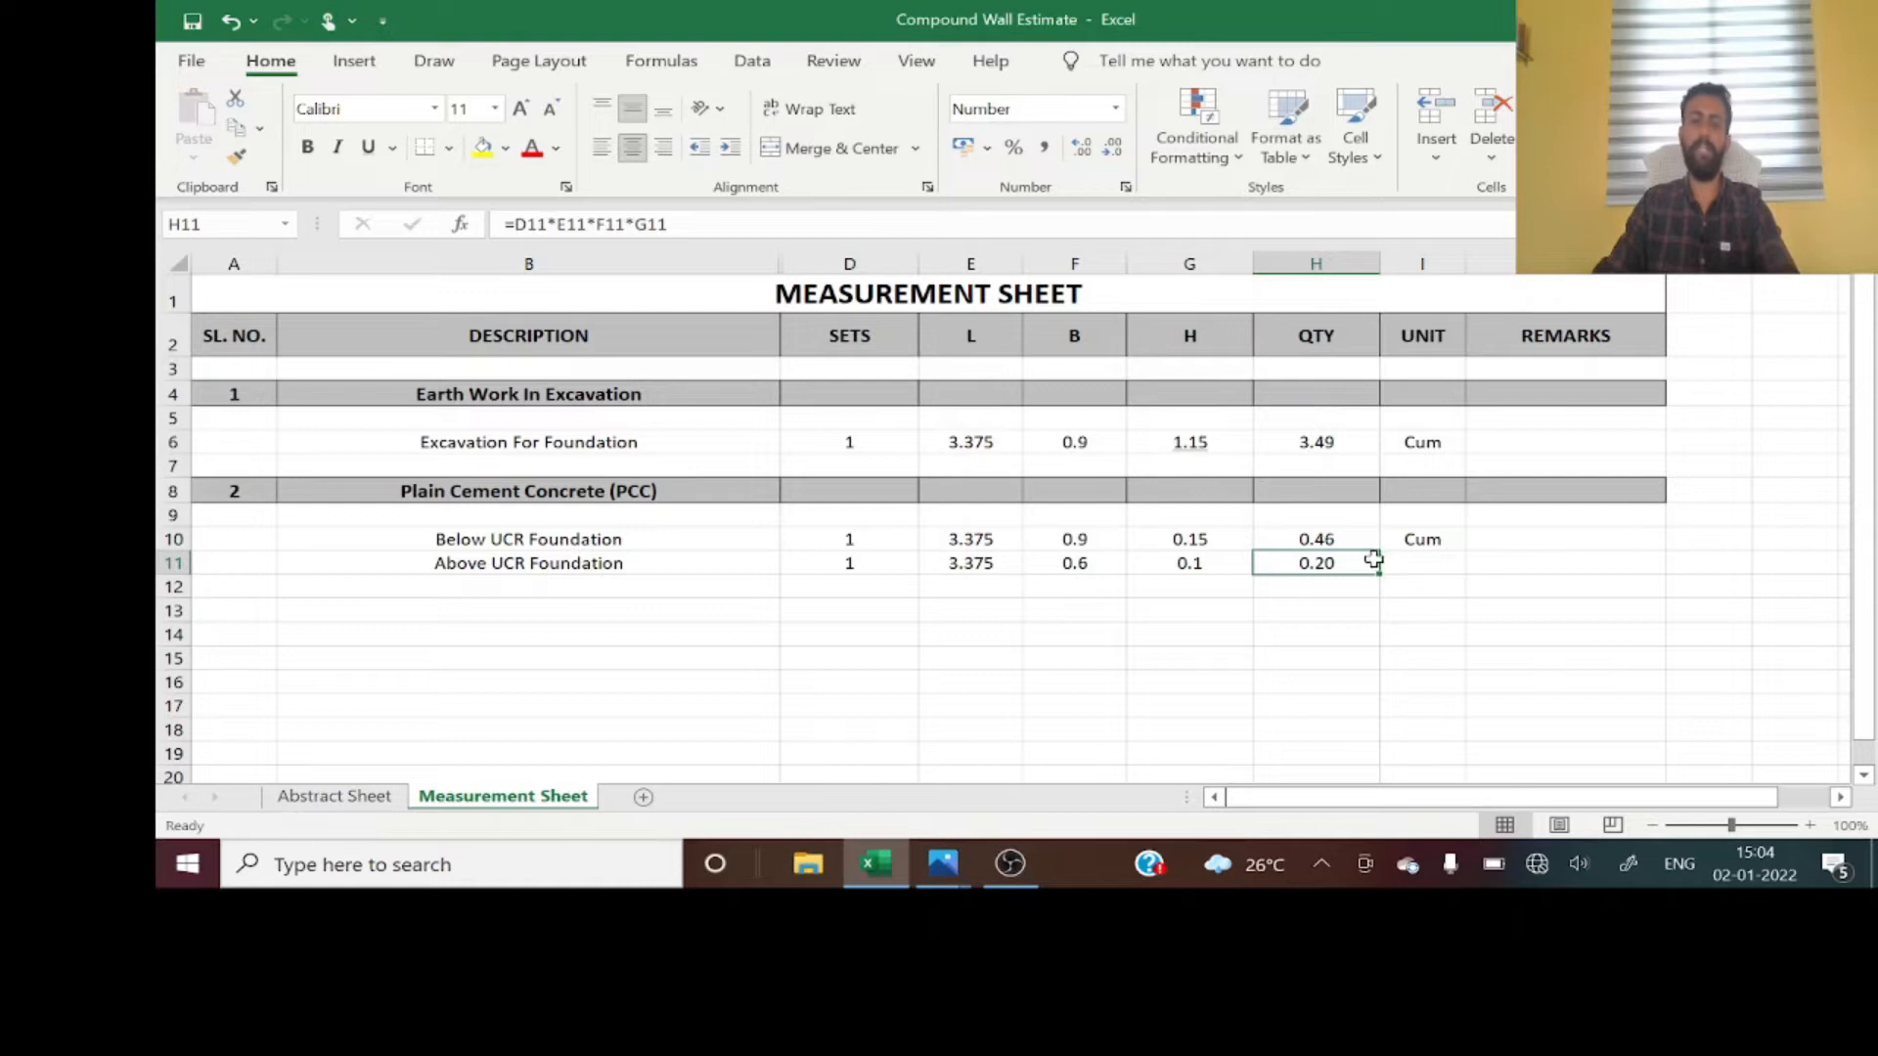
# - Copy the quantity formula from the Excavation For Foundation row in H6 to cell H11
pyautogui.click(1332, 539)
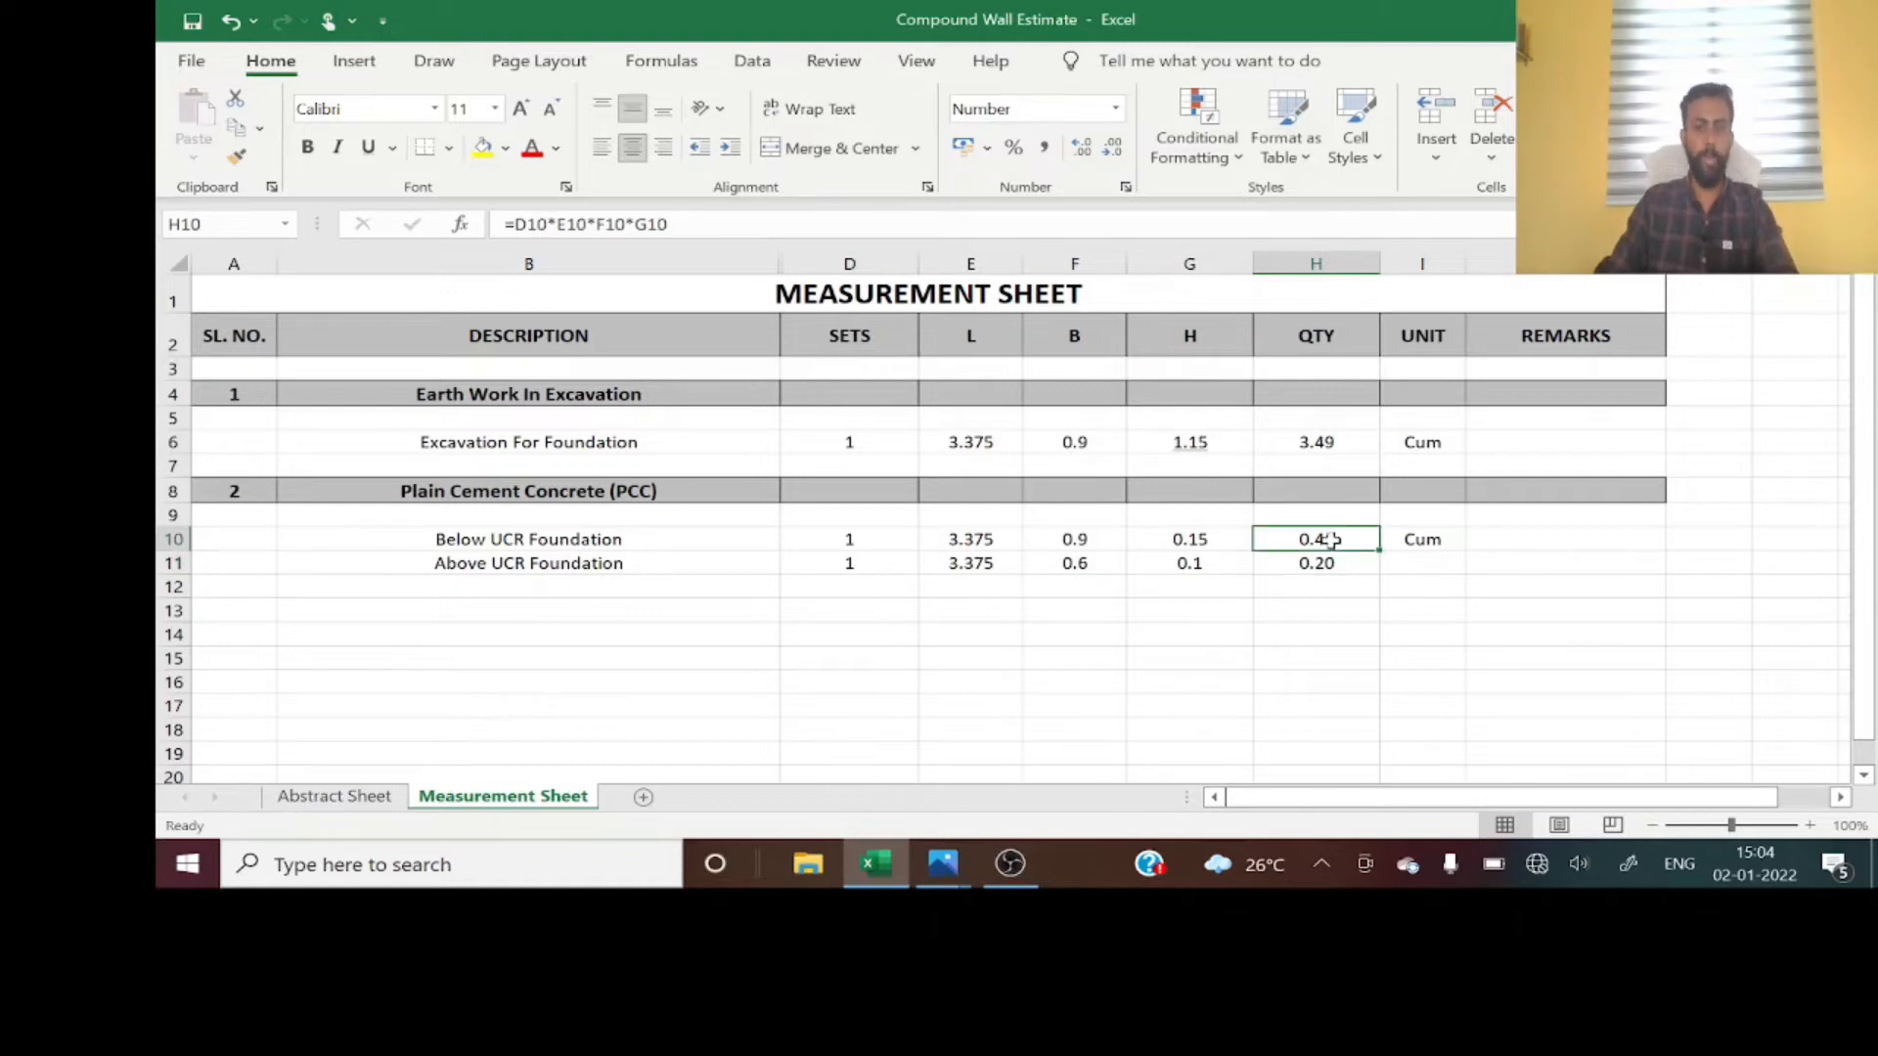
pyautogui.click(1322, 442)
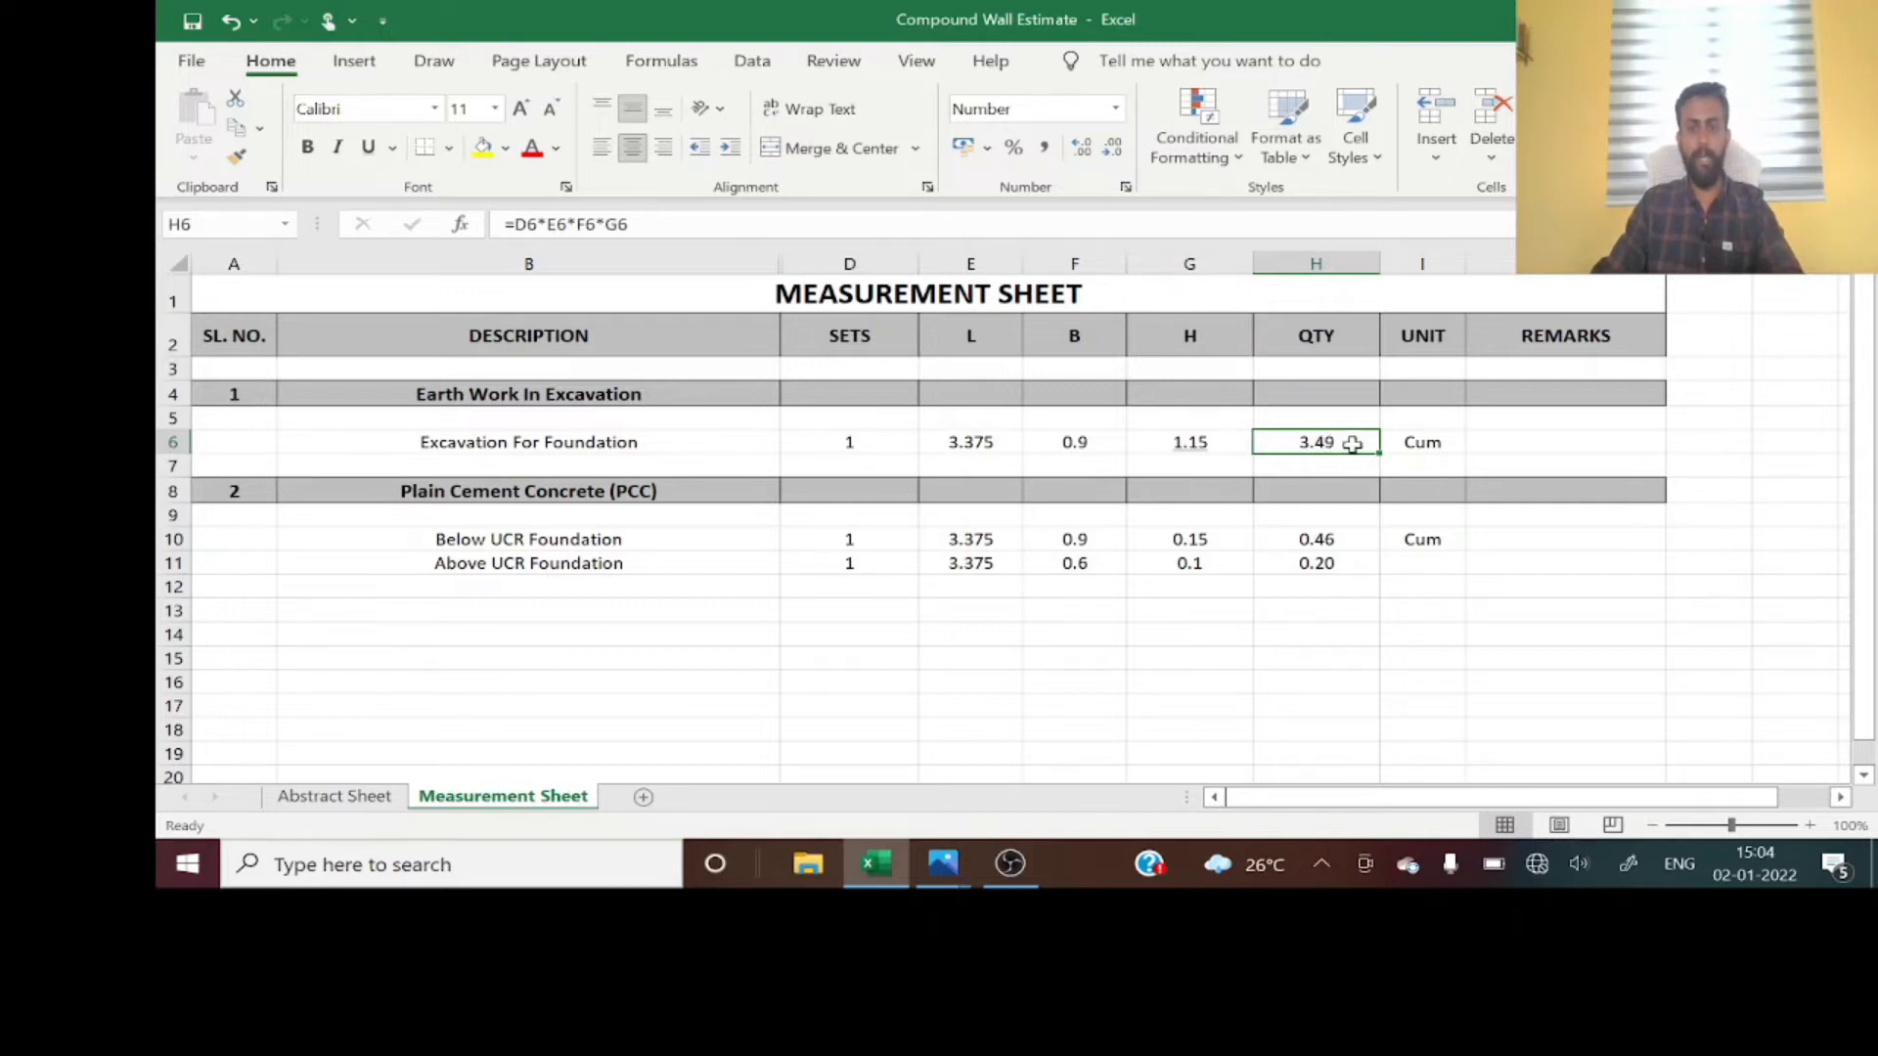
pyautogui.hotkey('ctrl', 'c')
pyautogui.click(1342, 559)
pyautogui.hotkey('ctrl', 'v')
pyautogui.press('Escape')
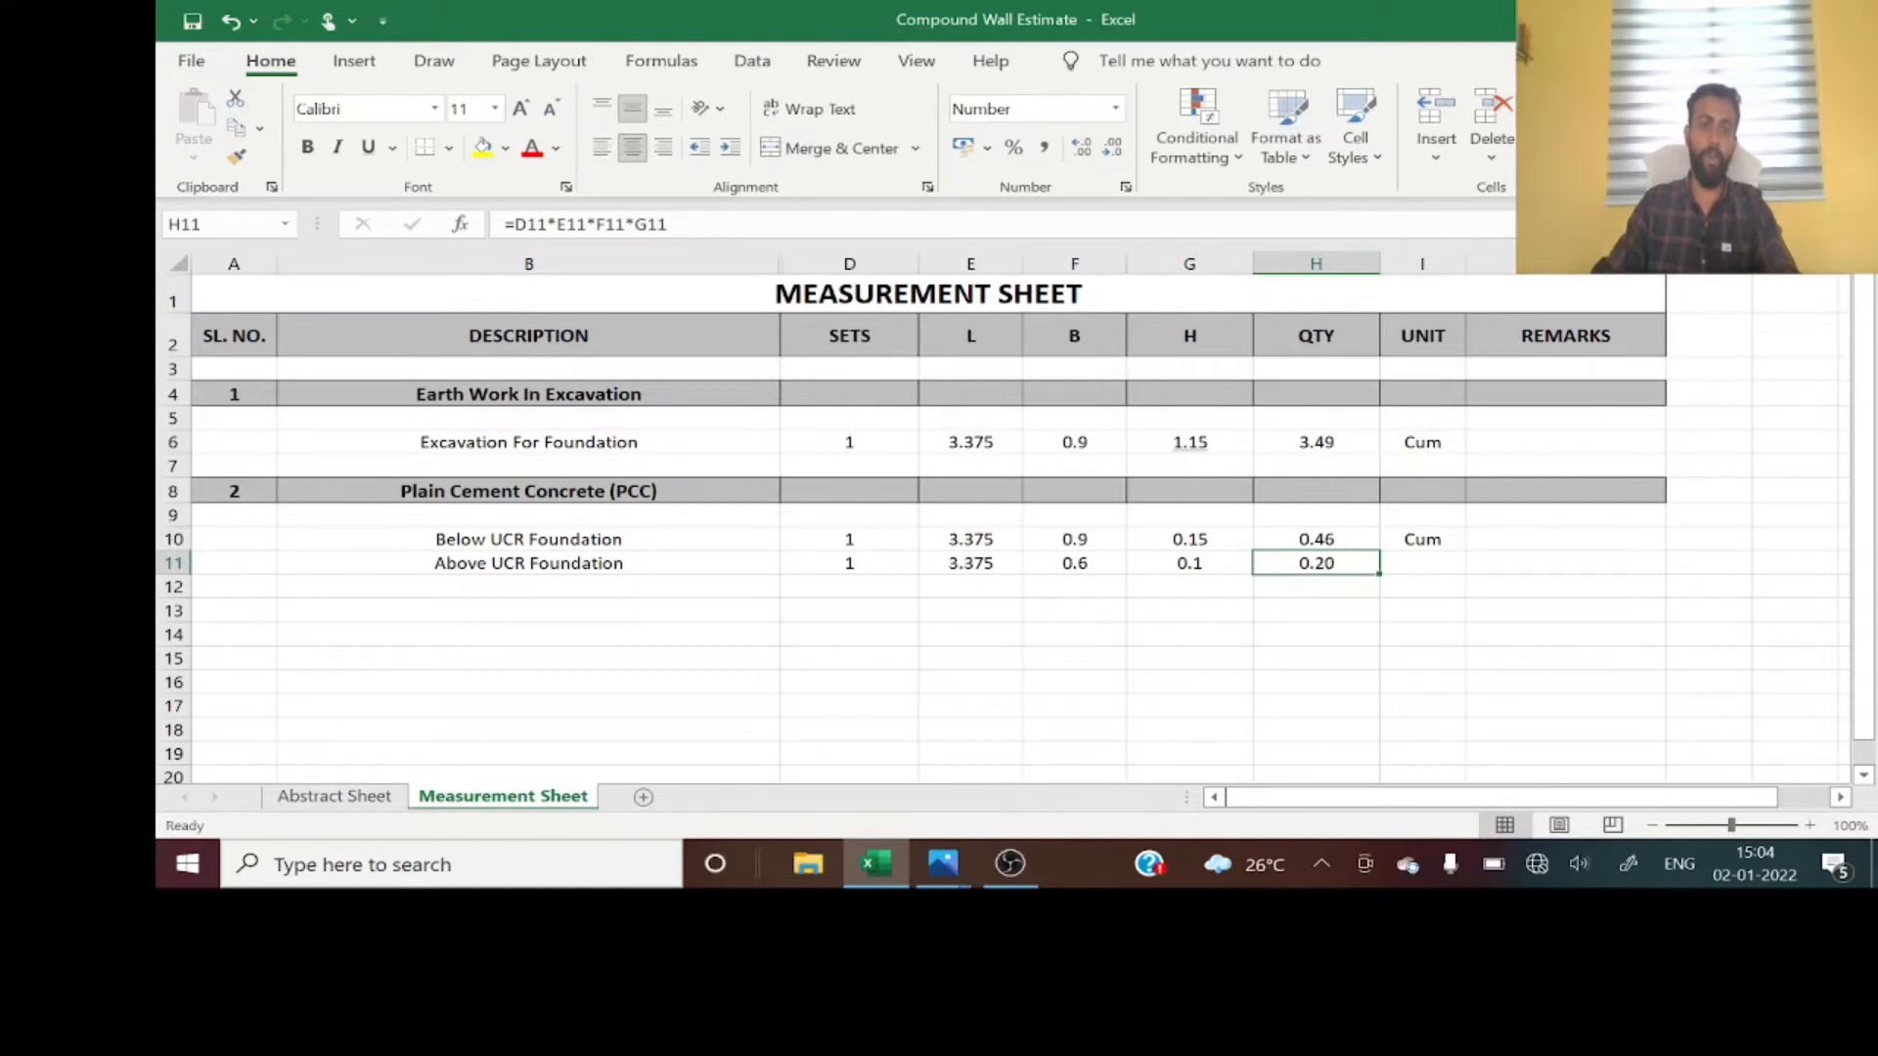
# - Review the Above UCR Foundation quantity formula in H11 against its sets, length, breadth and height cells D11:G11
pyautogui.click(691, 226)
pyautogui.moveTo(669, 224); pyautogui.dragTo(502, 224)
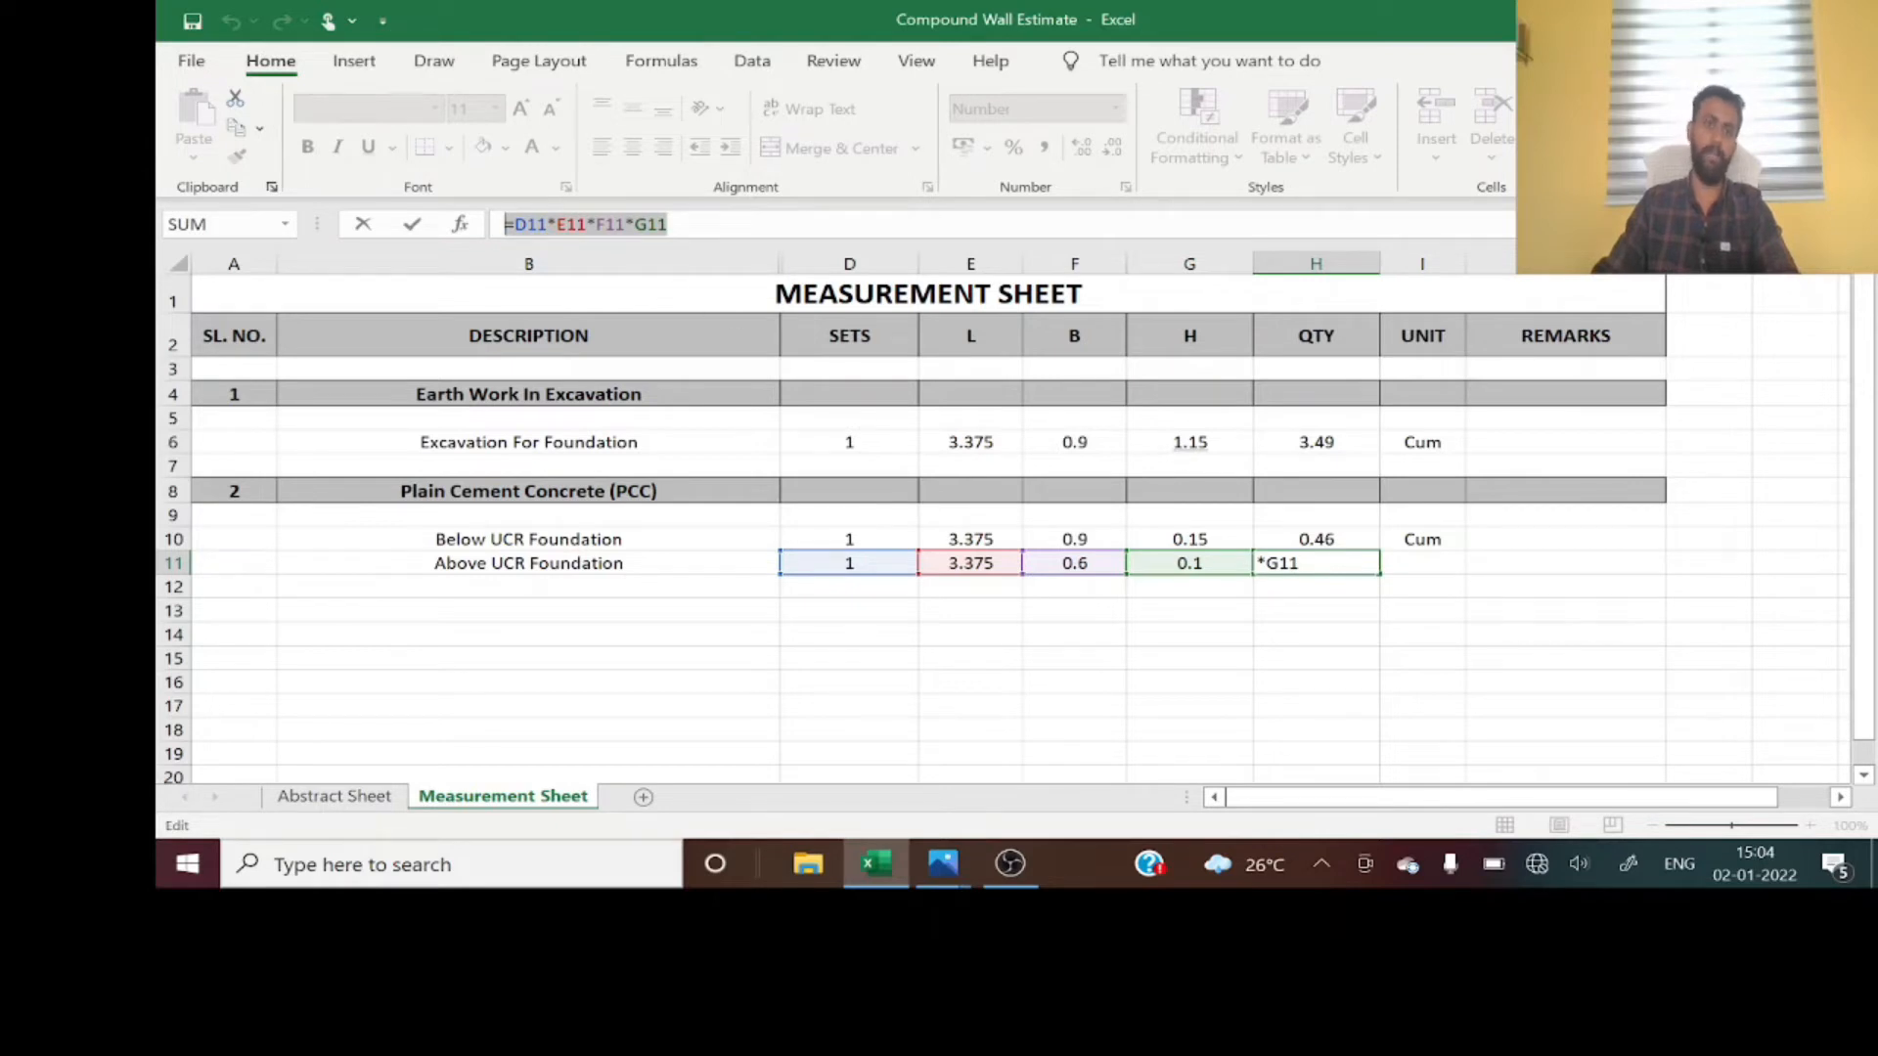
pyautogui.click(539, 226)
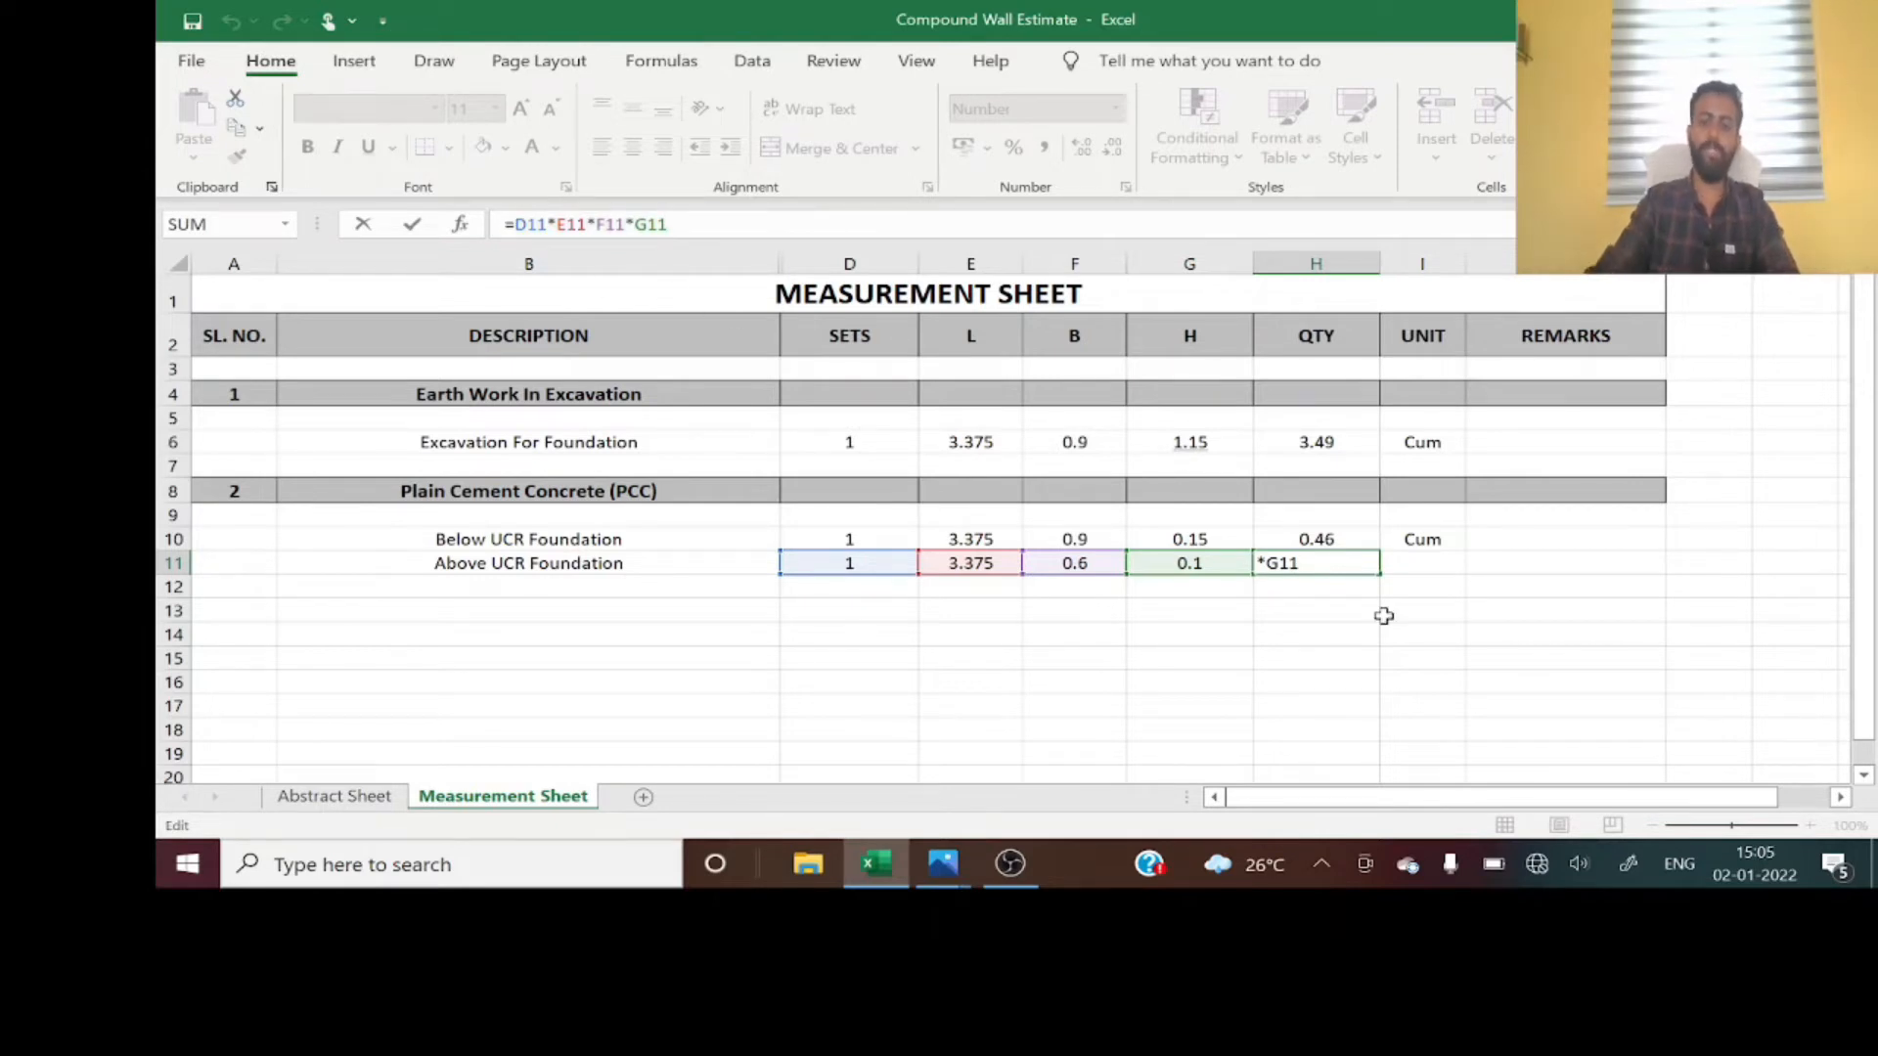
pyautogui.press('Return')
pyautogui.click(871, 563)
pyautogui.moveTo(872, 564); pyautogui.dragTo(1164, 562)
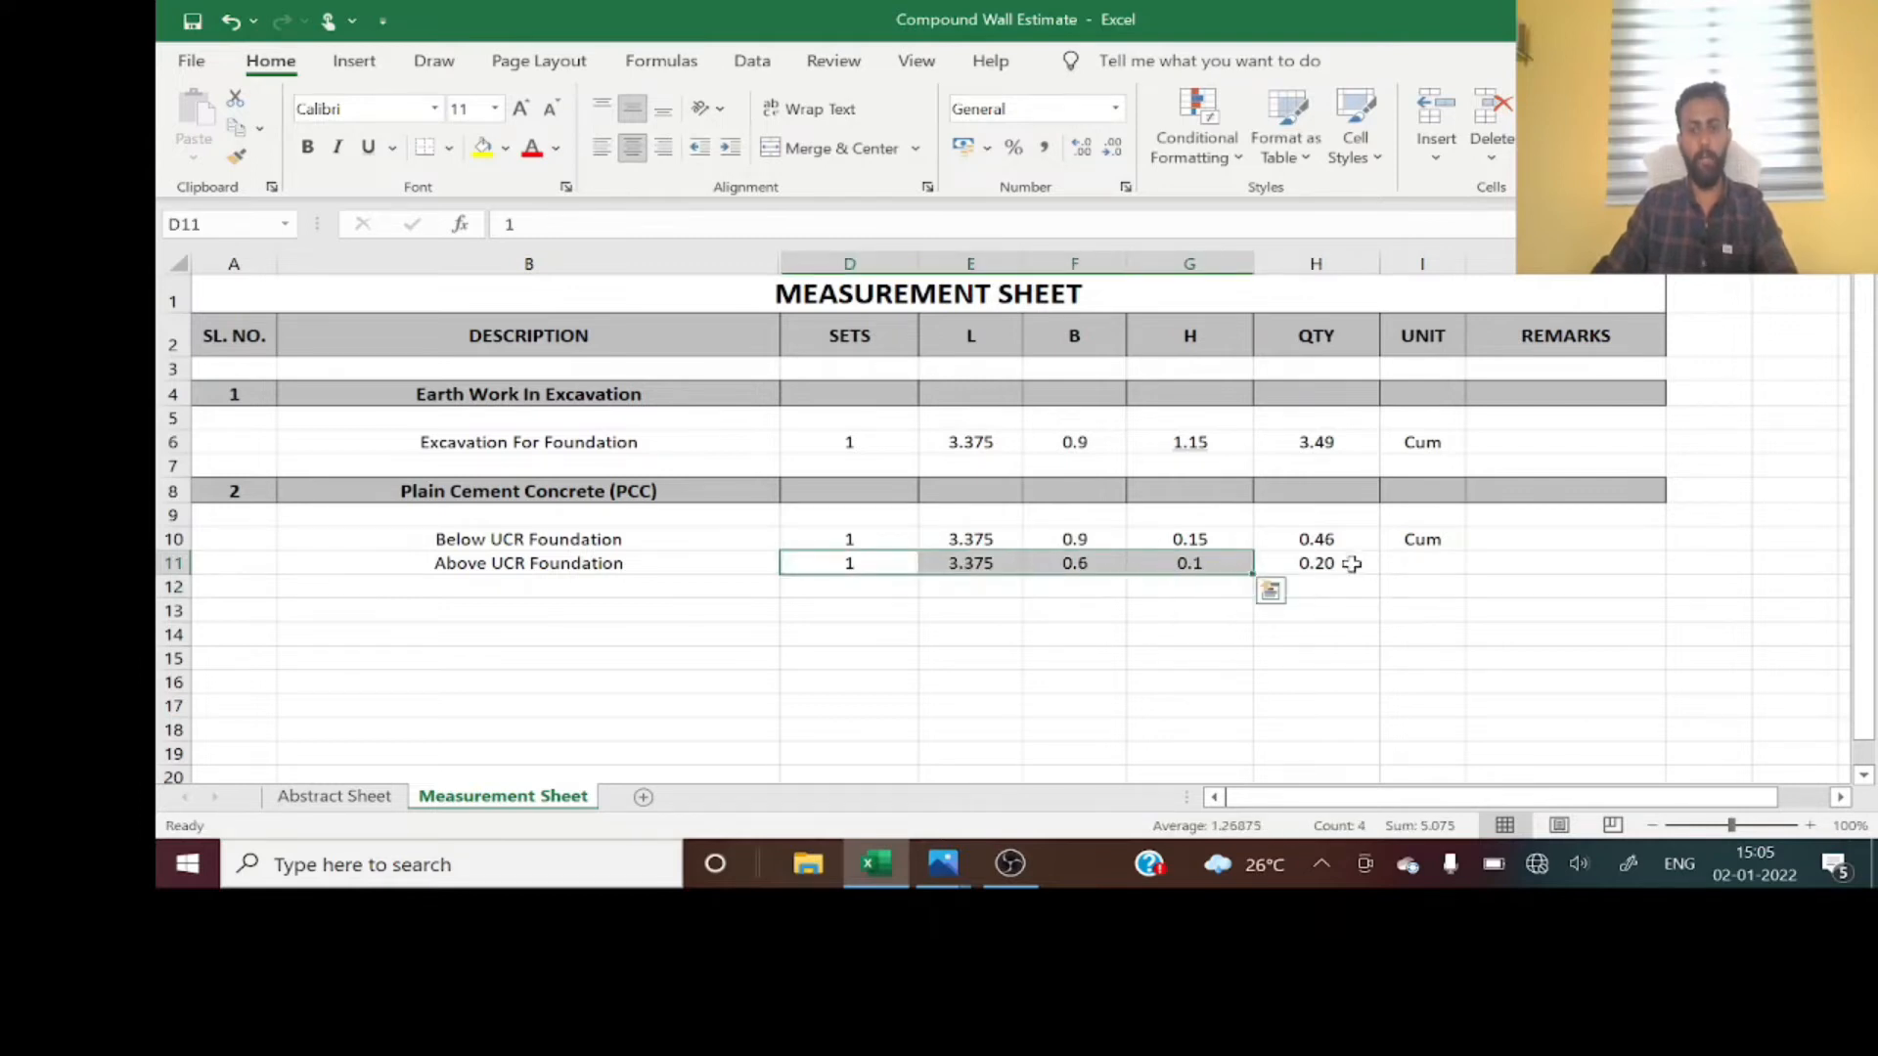
pyautogui.click(1351, 565)
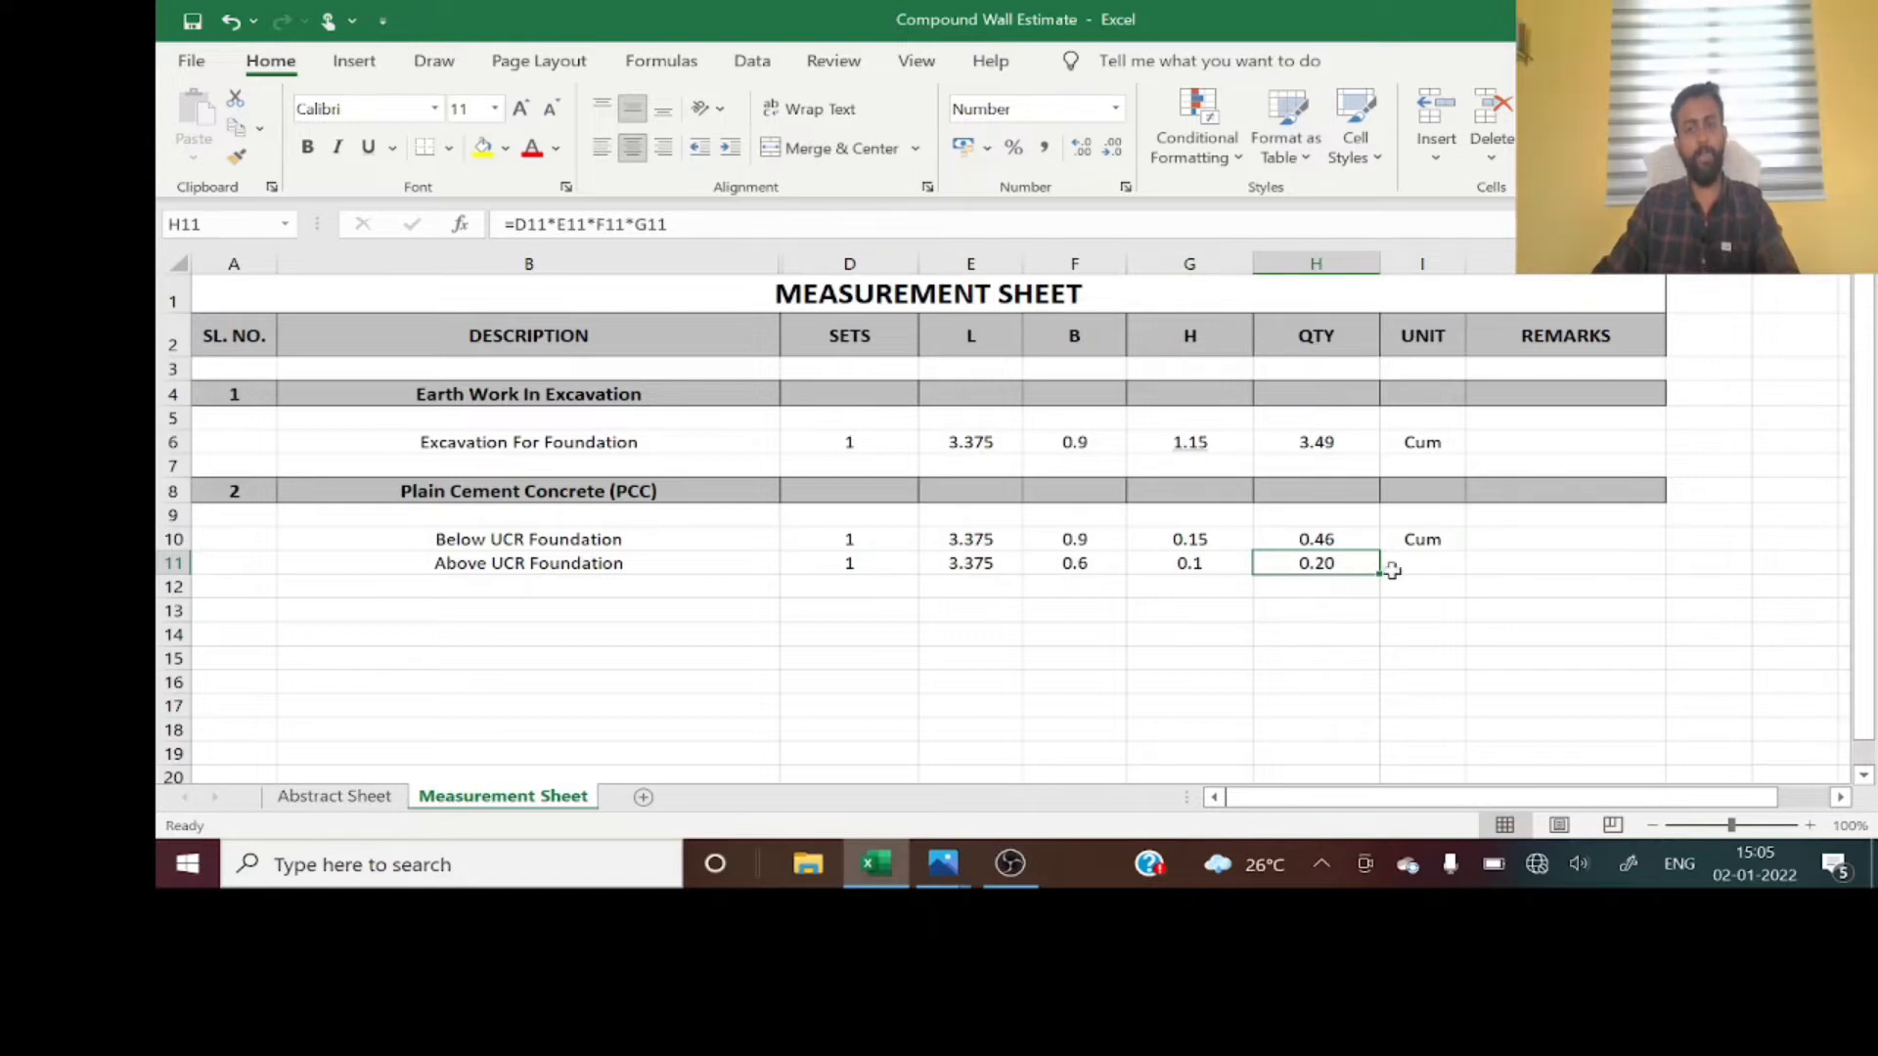
# - Fill the unit Cum from the Below UCR Foundation row down to the Above UCR Foundation row
pyautogui.click(1434, 546)
pyautogui.moveTo(1472, 555); pyautogui.dragTo(1472, 577)
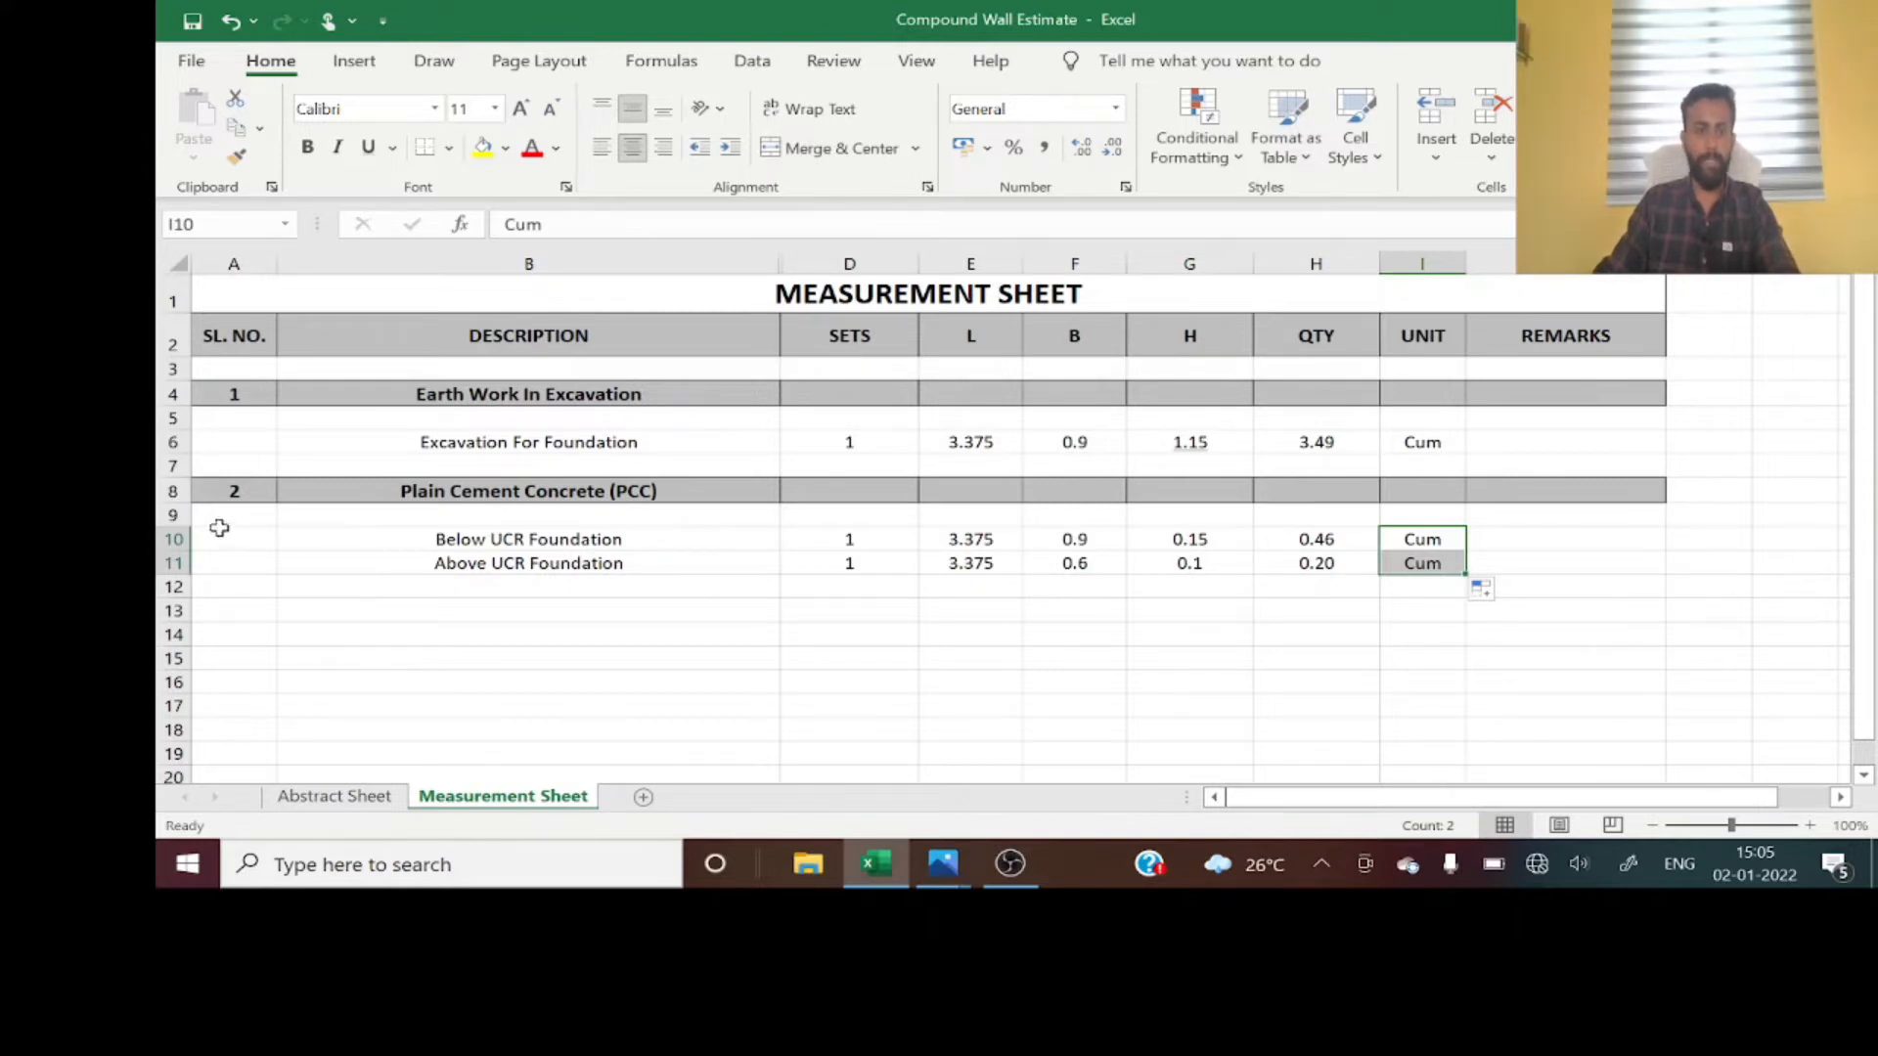
pyautogui.moveTo(174, 539); pyautogui.dragTo(174, 563)
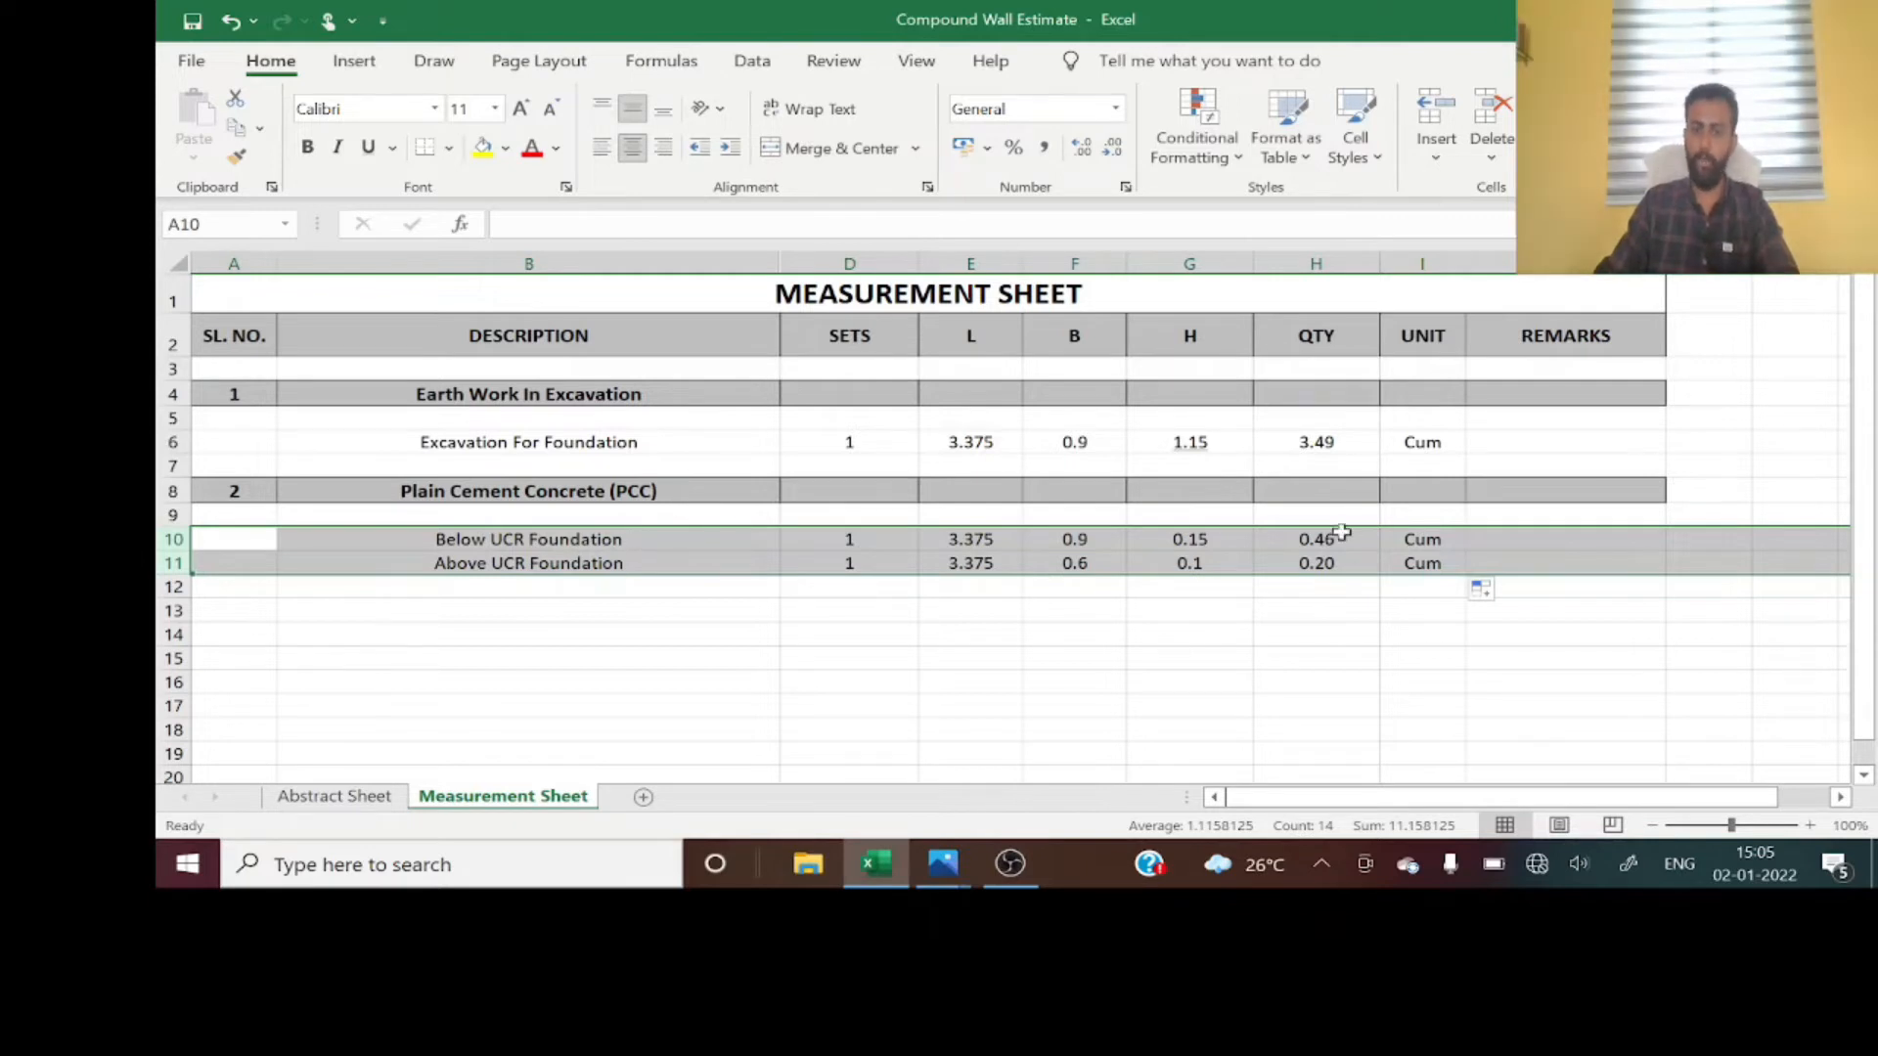
pyautogui.moveTo(1340, 537); pyautogui.dragTo(1396, 560)
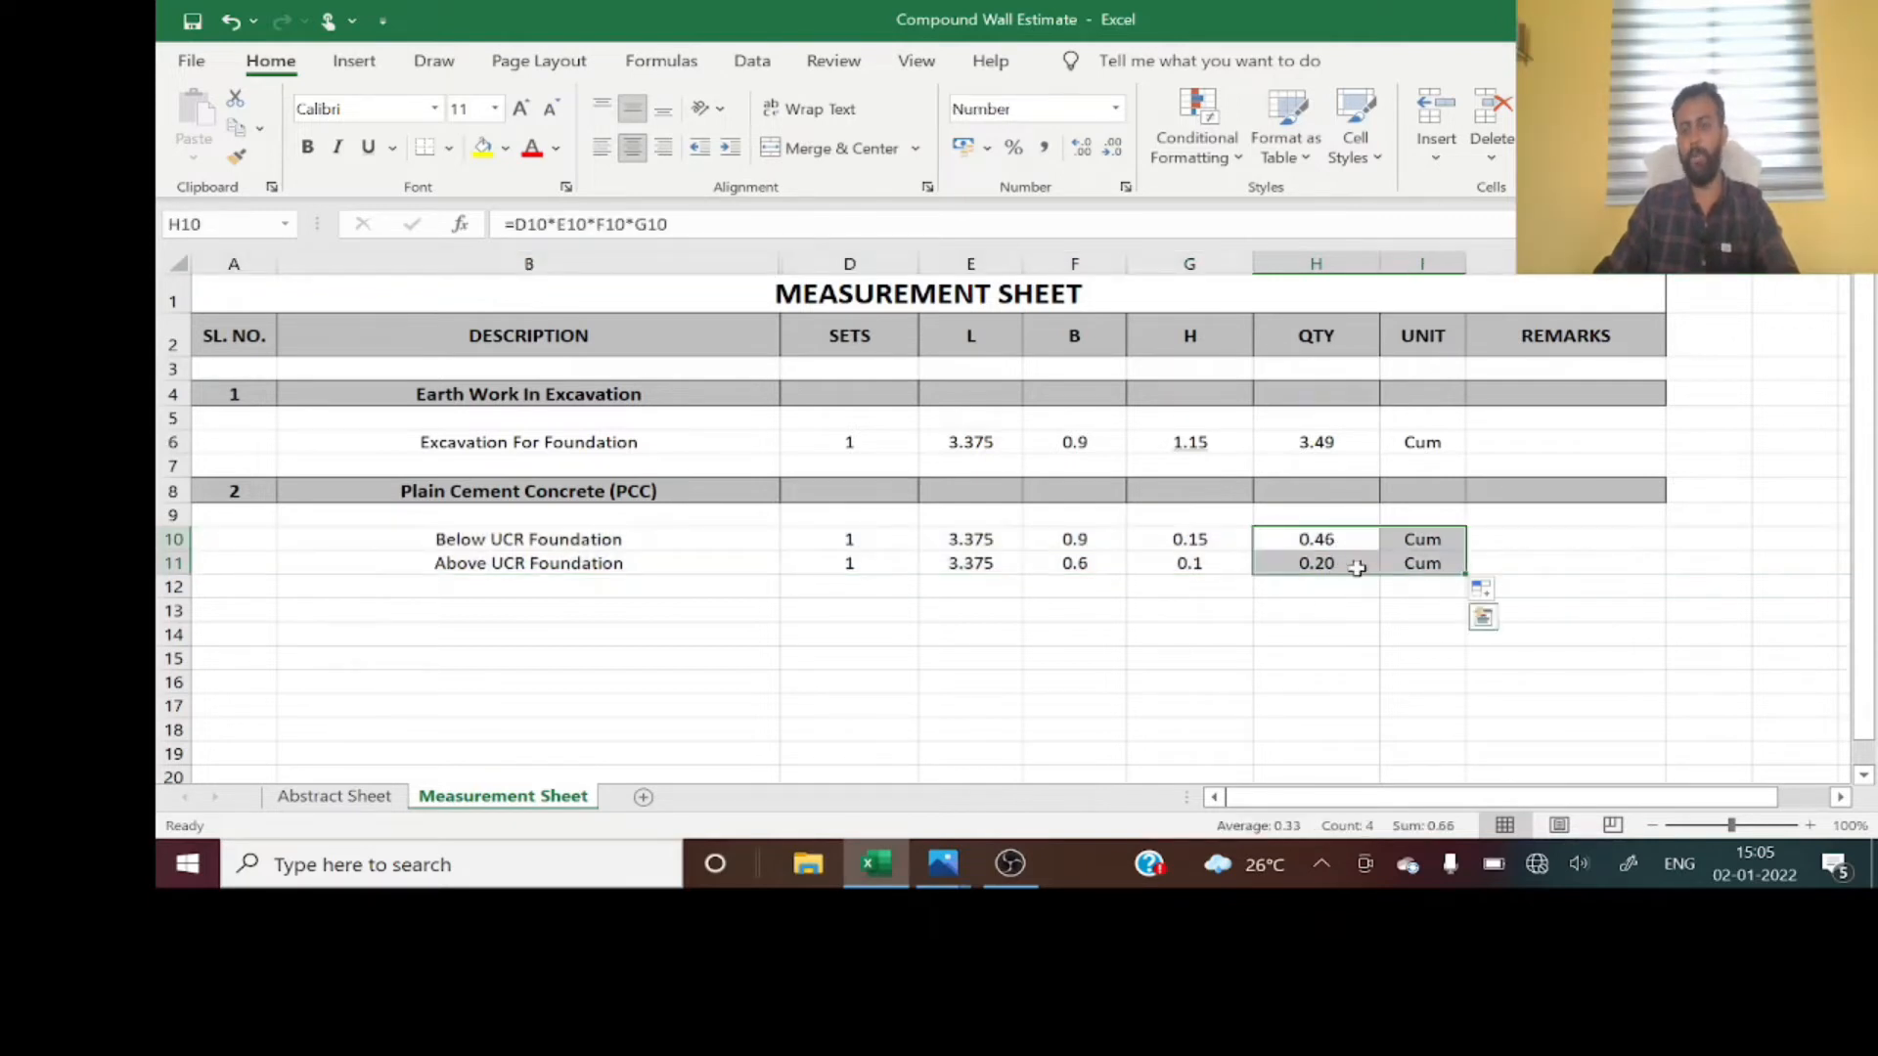
# - Enter the label Total PCC Qty in B13, merge and center it across B13:G13, and make it bold in a larger font
pyautogui.click(588, 605)
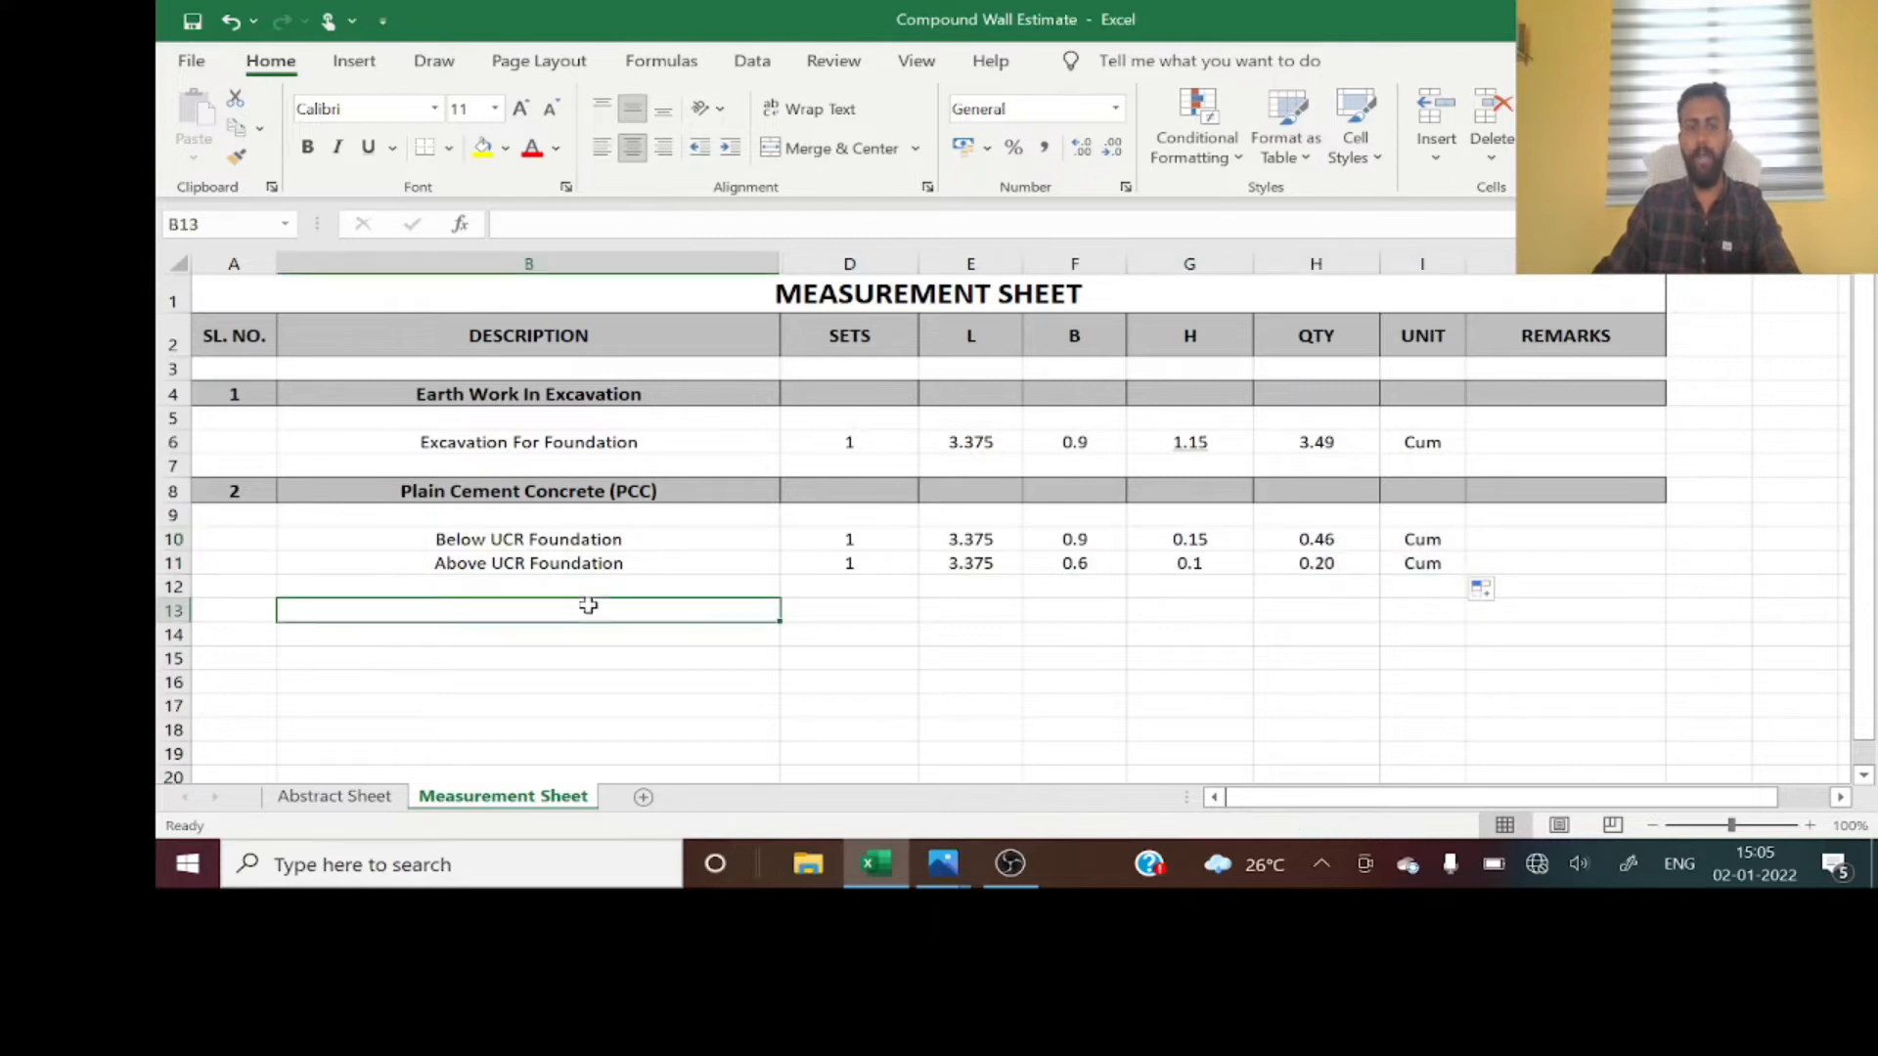
pyautogui.write('Total PCC Qty')
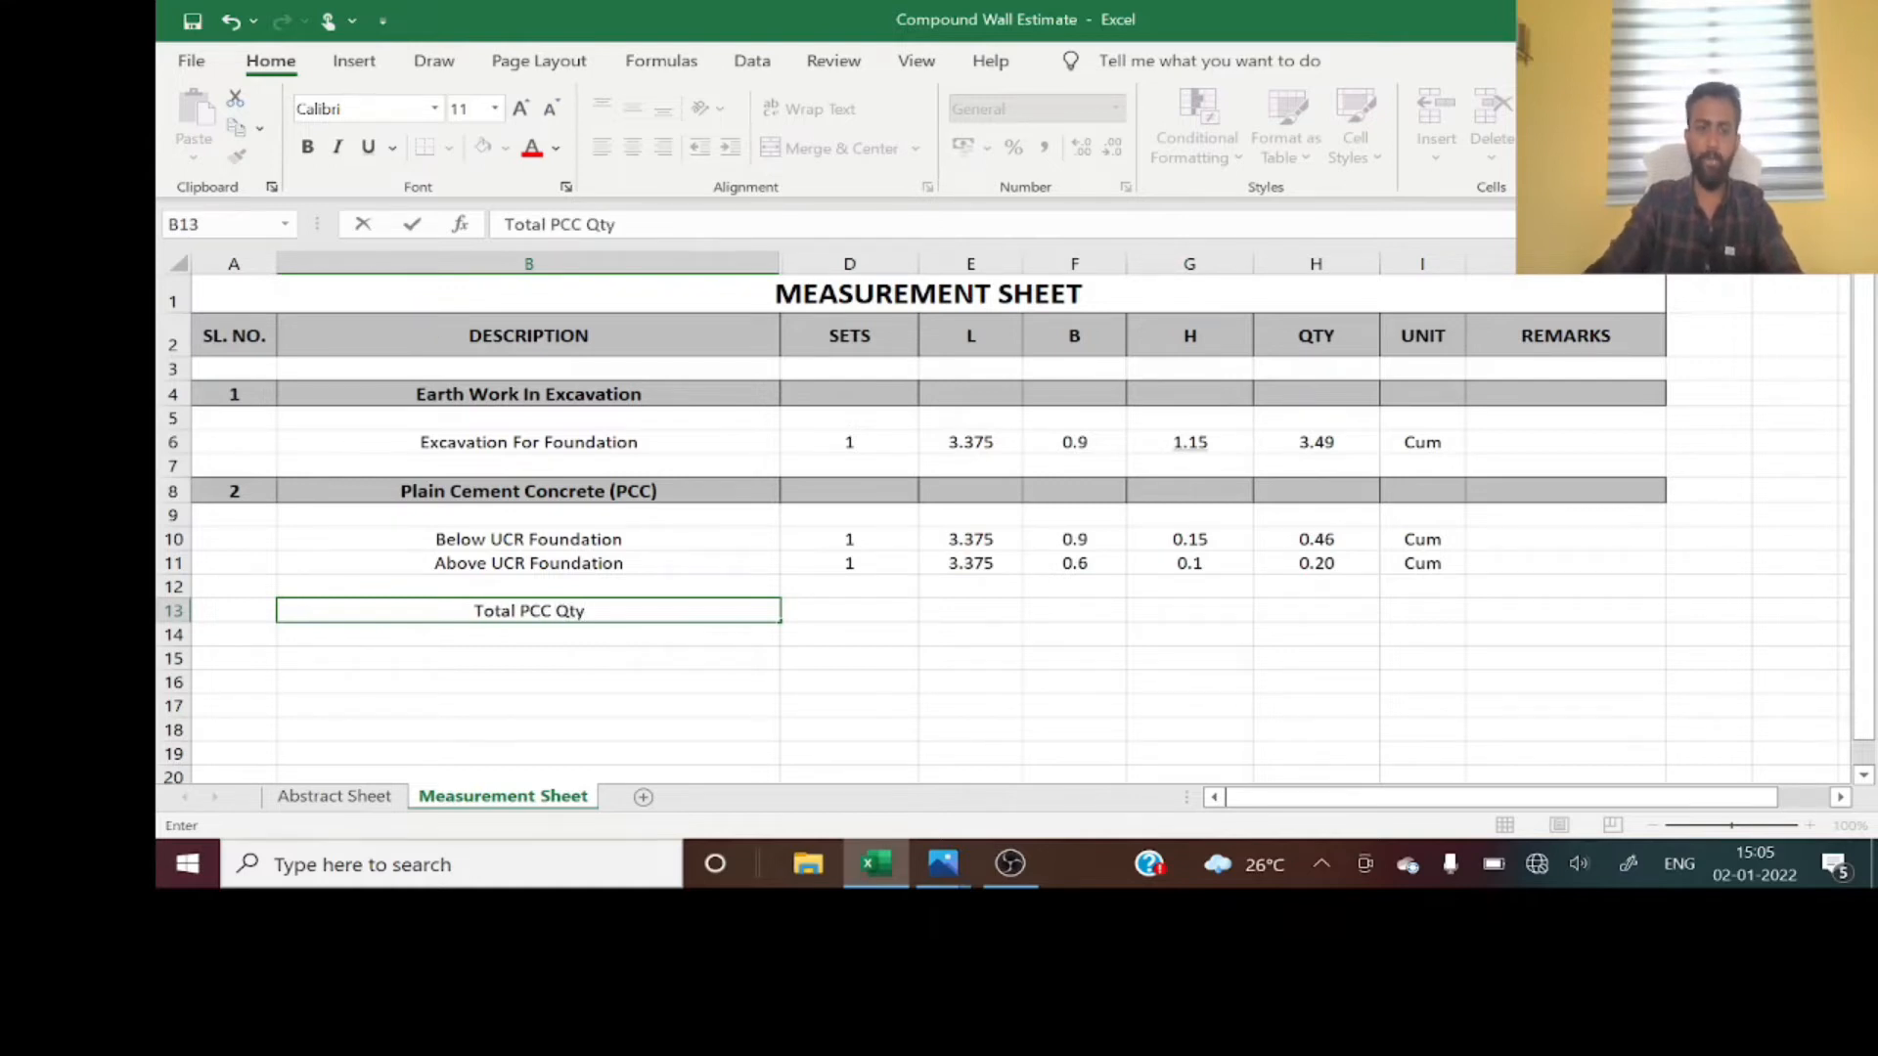
pyautogui.press('Return')
pyautogui.moveTo(479, 609)
pyautogui.mouseDown()
pyautogui.moveTo(1090, 587)
pyautogui.moveTo(1253, 620)
pyautogui.moveTo(1215, 616)
pyautogui.mouseUp()
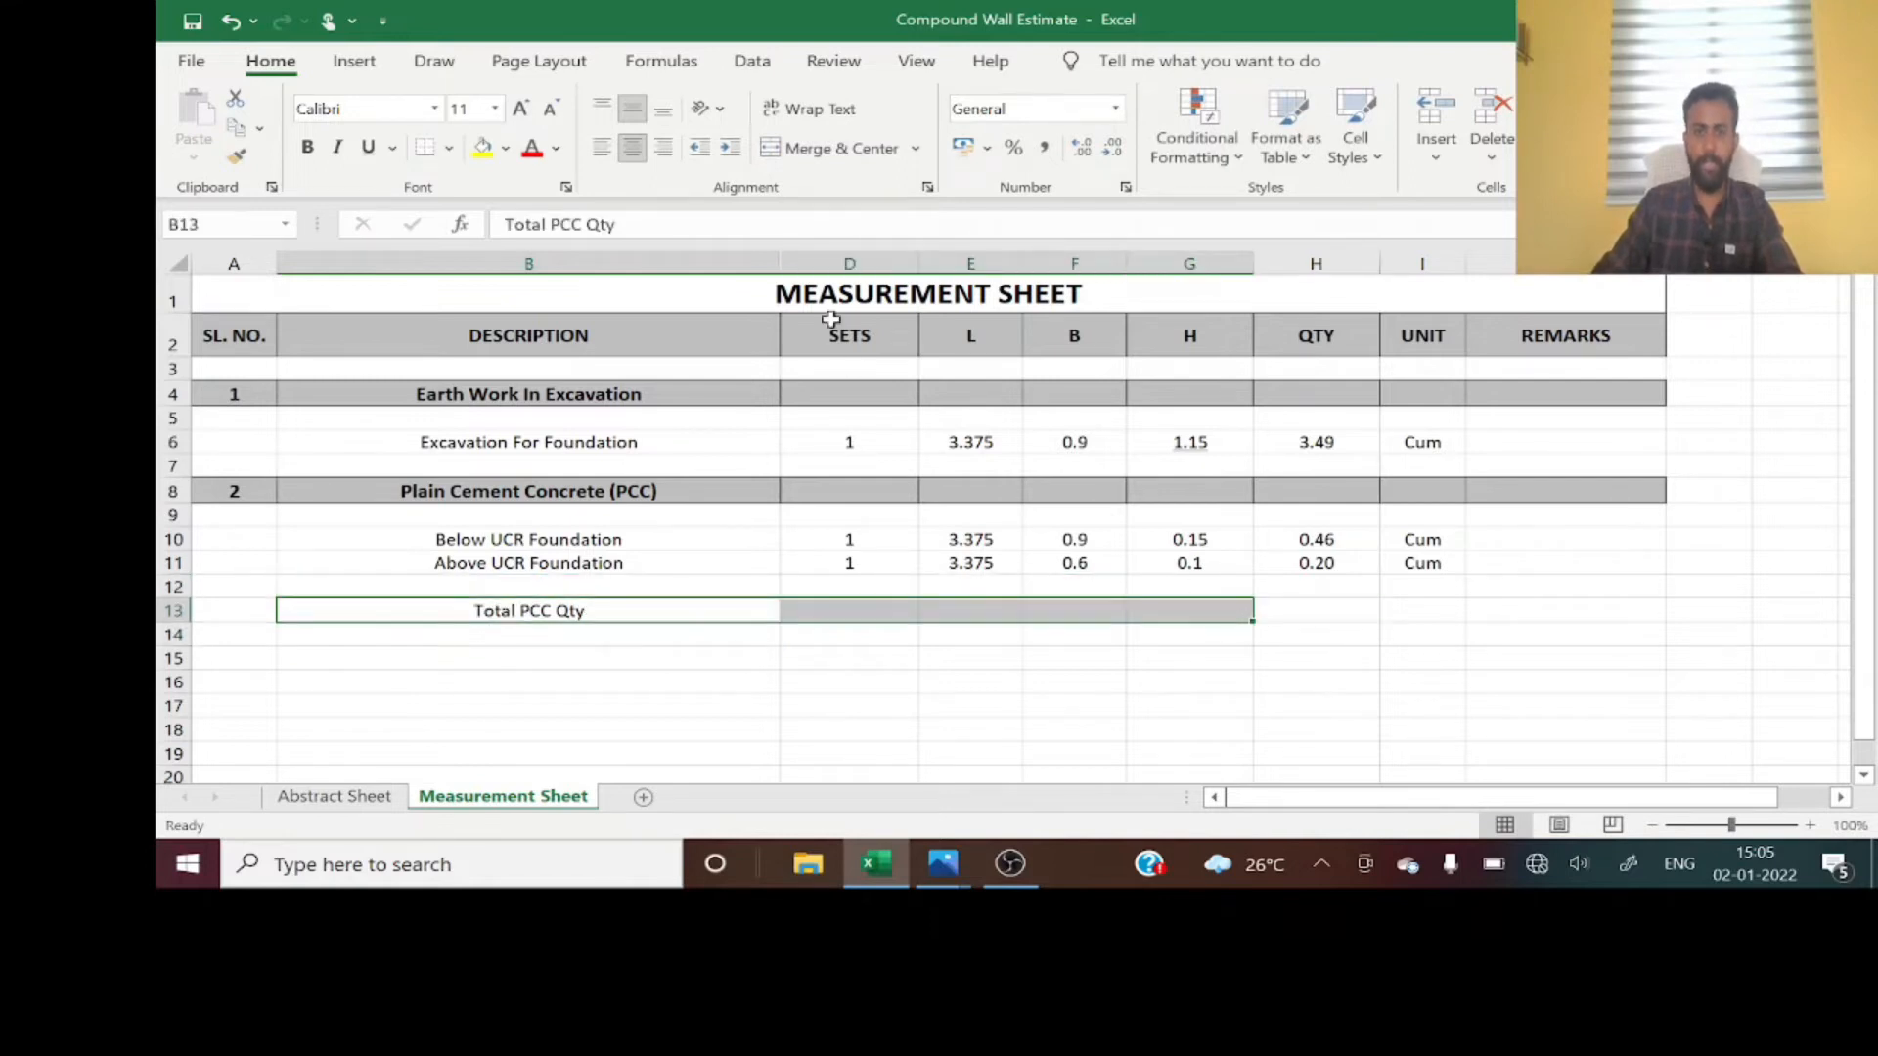
pyautogui.click(829, 148)
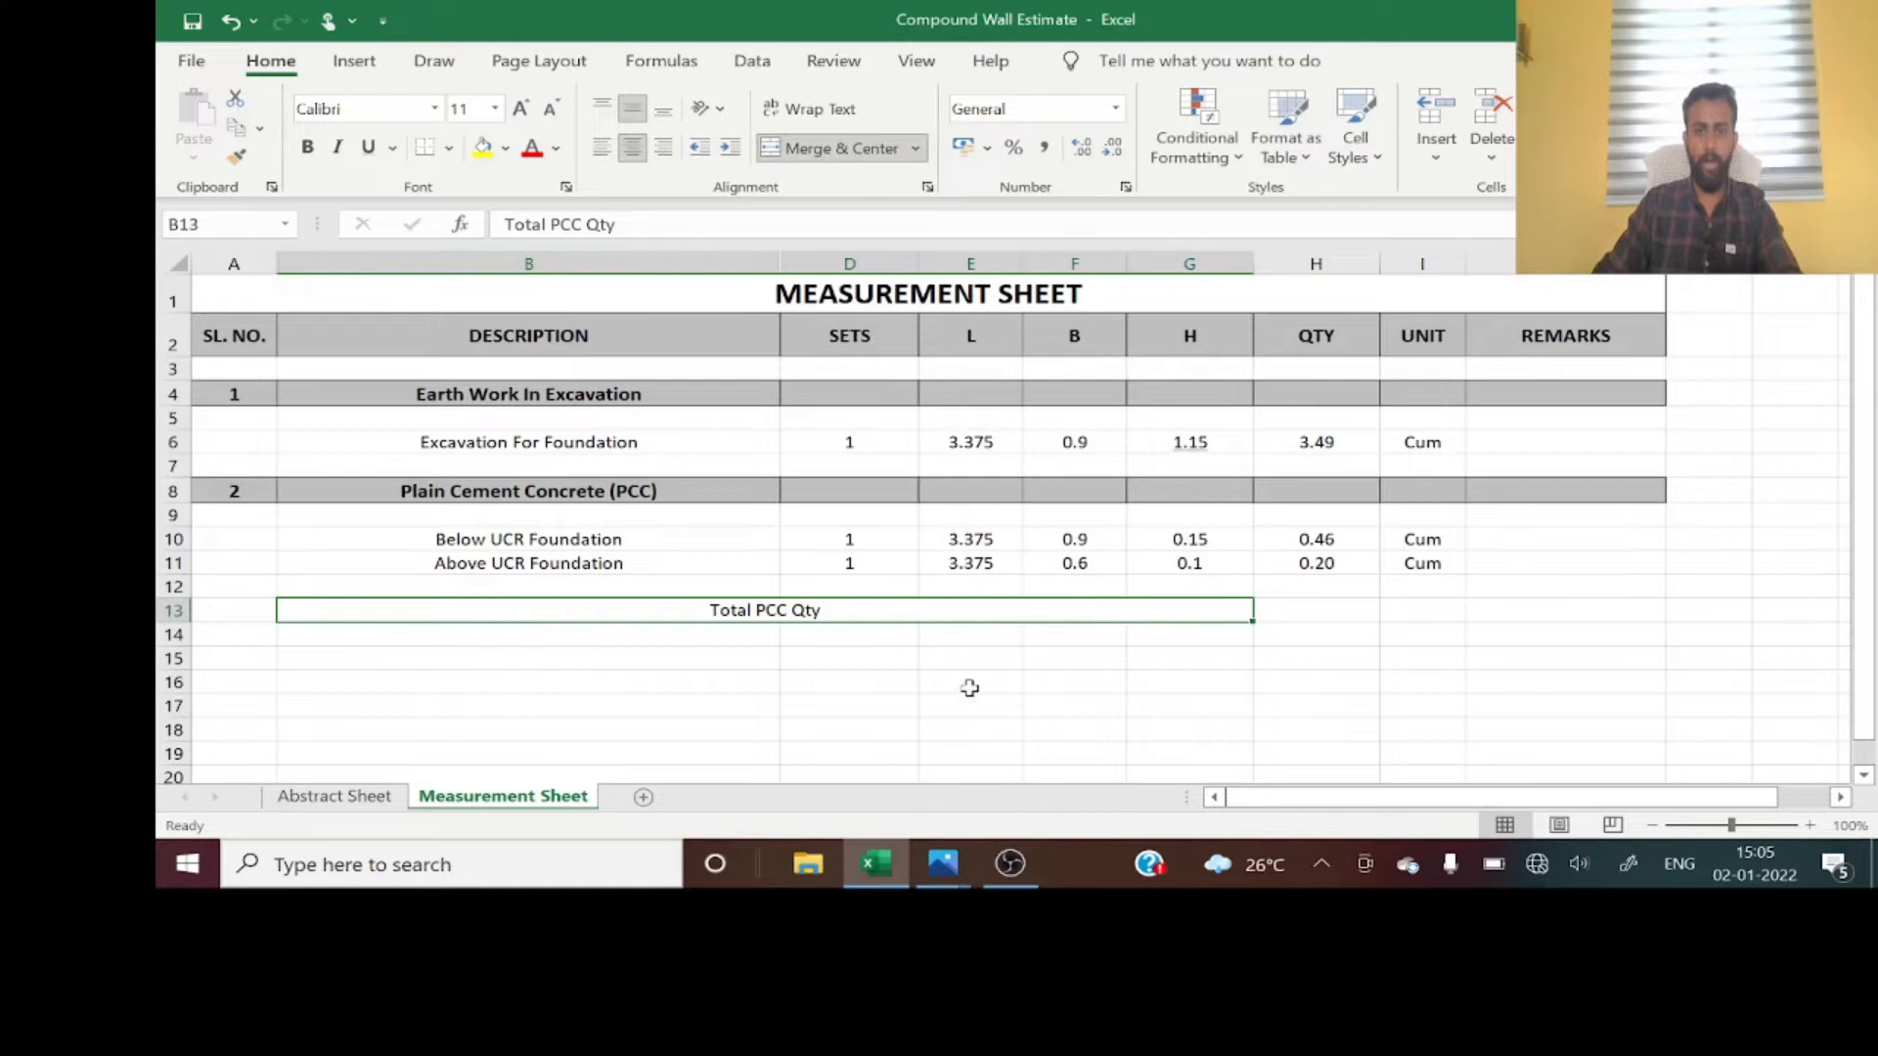
pyautogui.click(523, 110)
# - Total the two PCC quantities in cell H13 with the formula =SUM(H10:H11)
pyautogui.click(1282, 616)
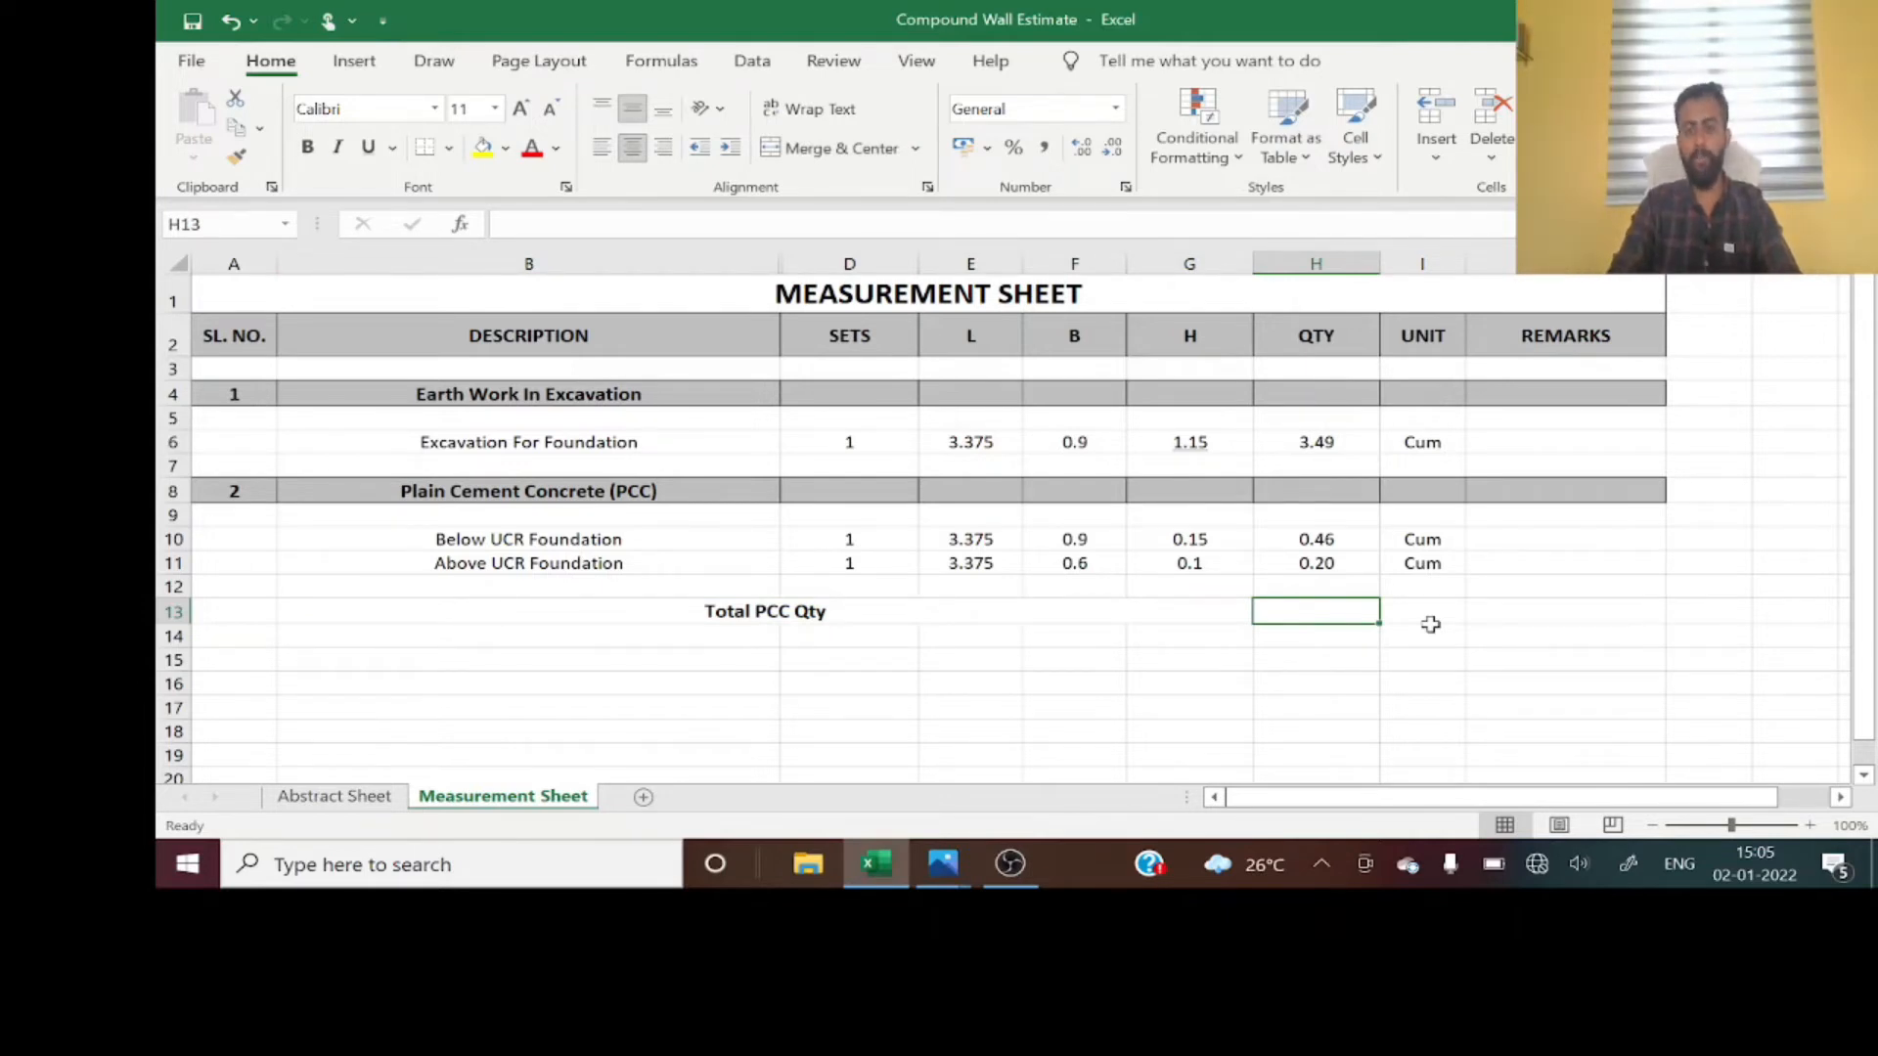
pyautogui.write('=')
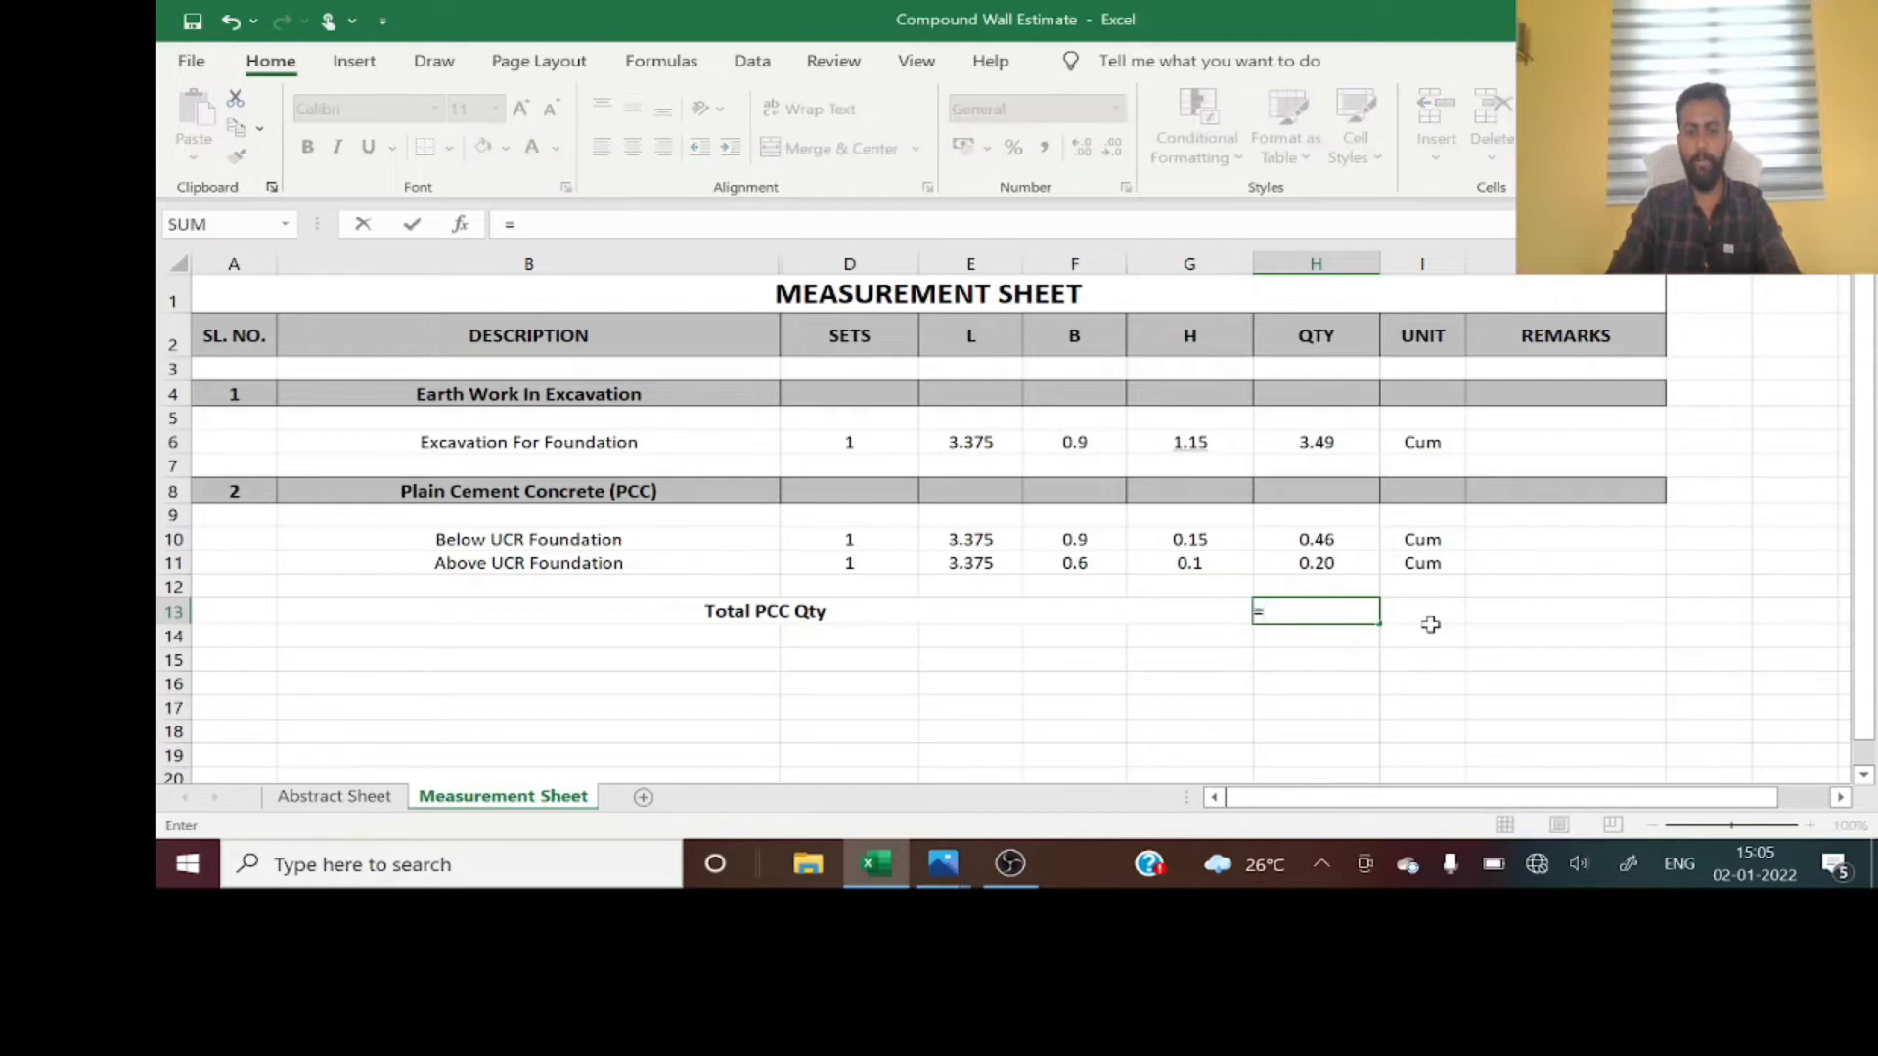
pyautogui.write('sum')
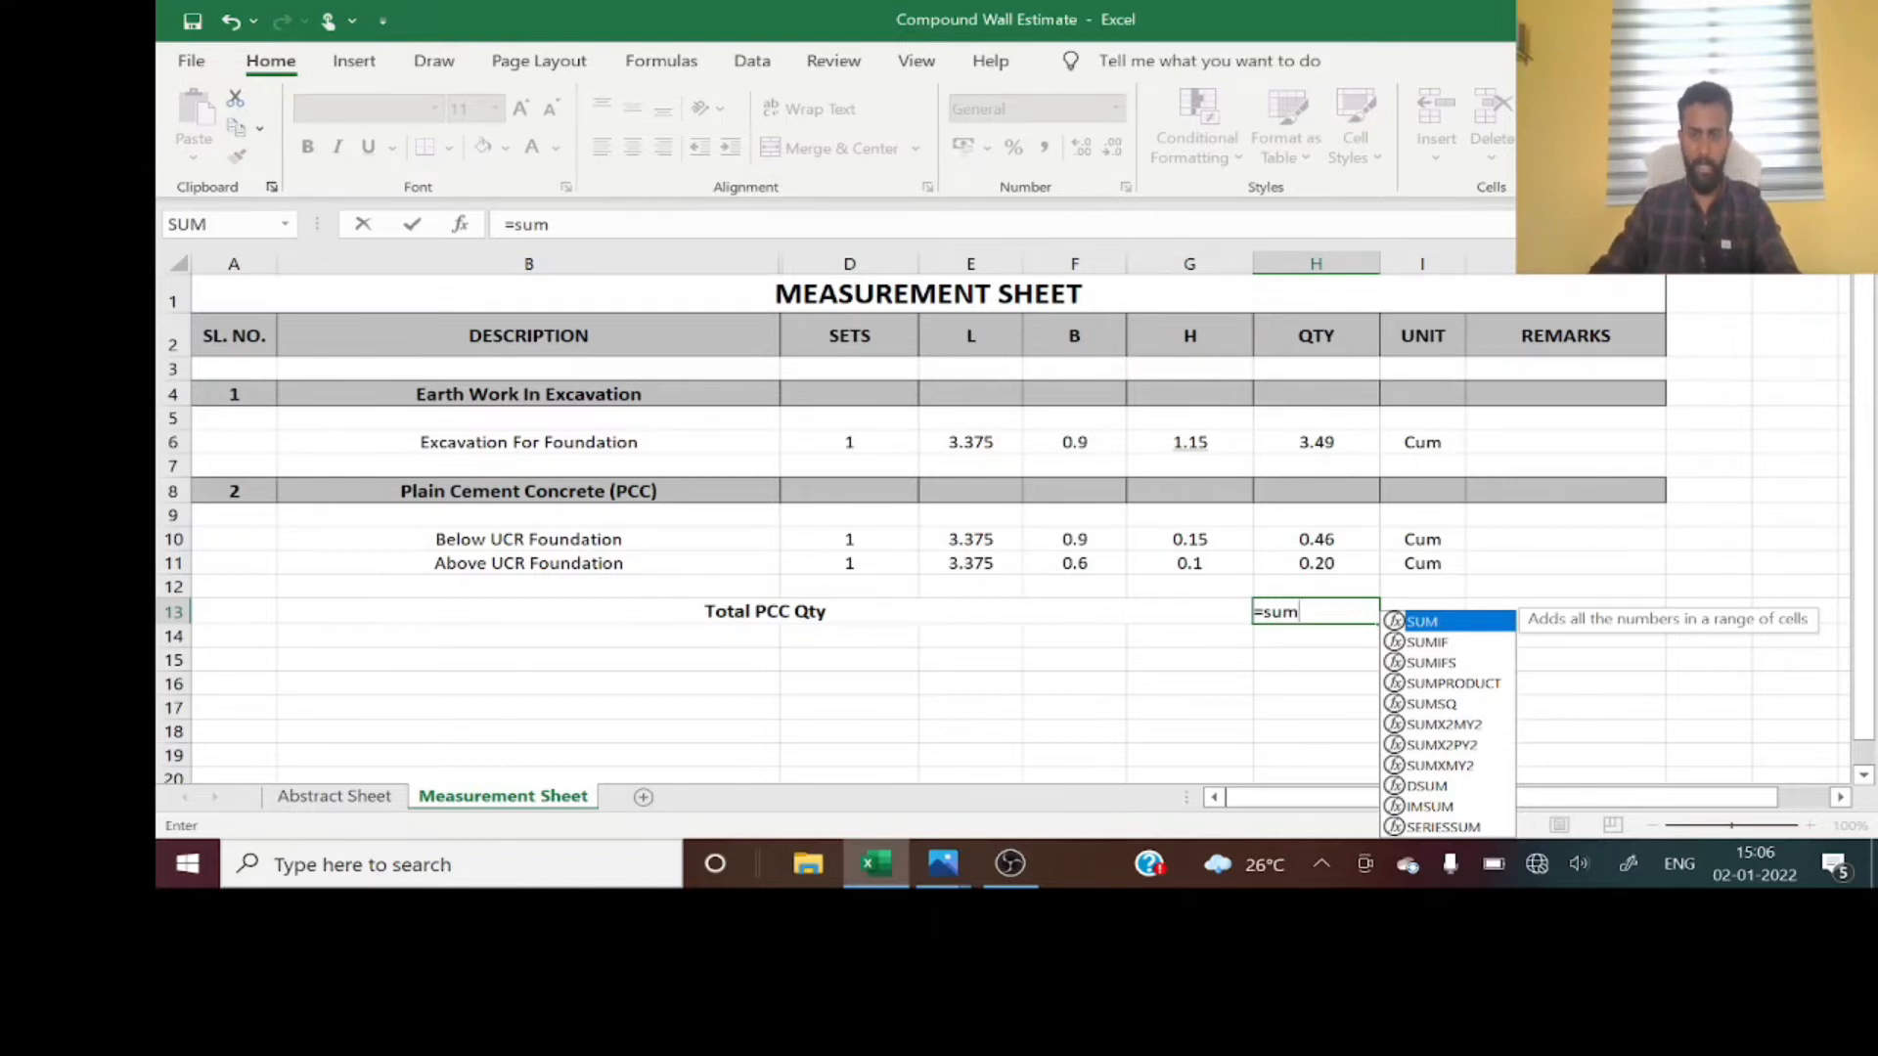
pyautogui.doubleClick(1451, 624)
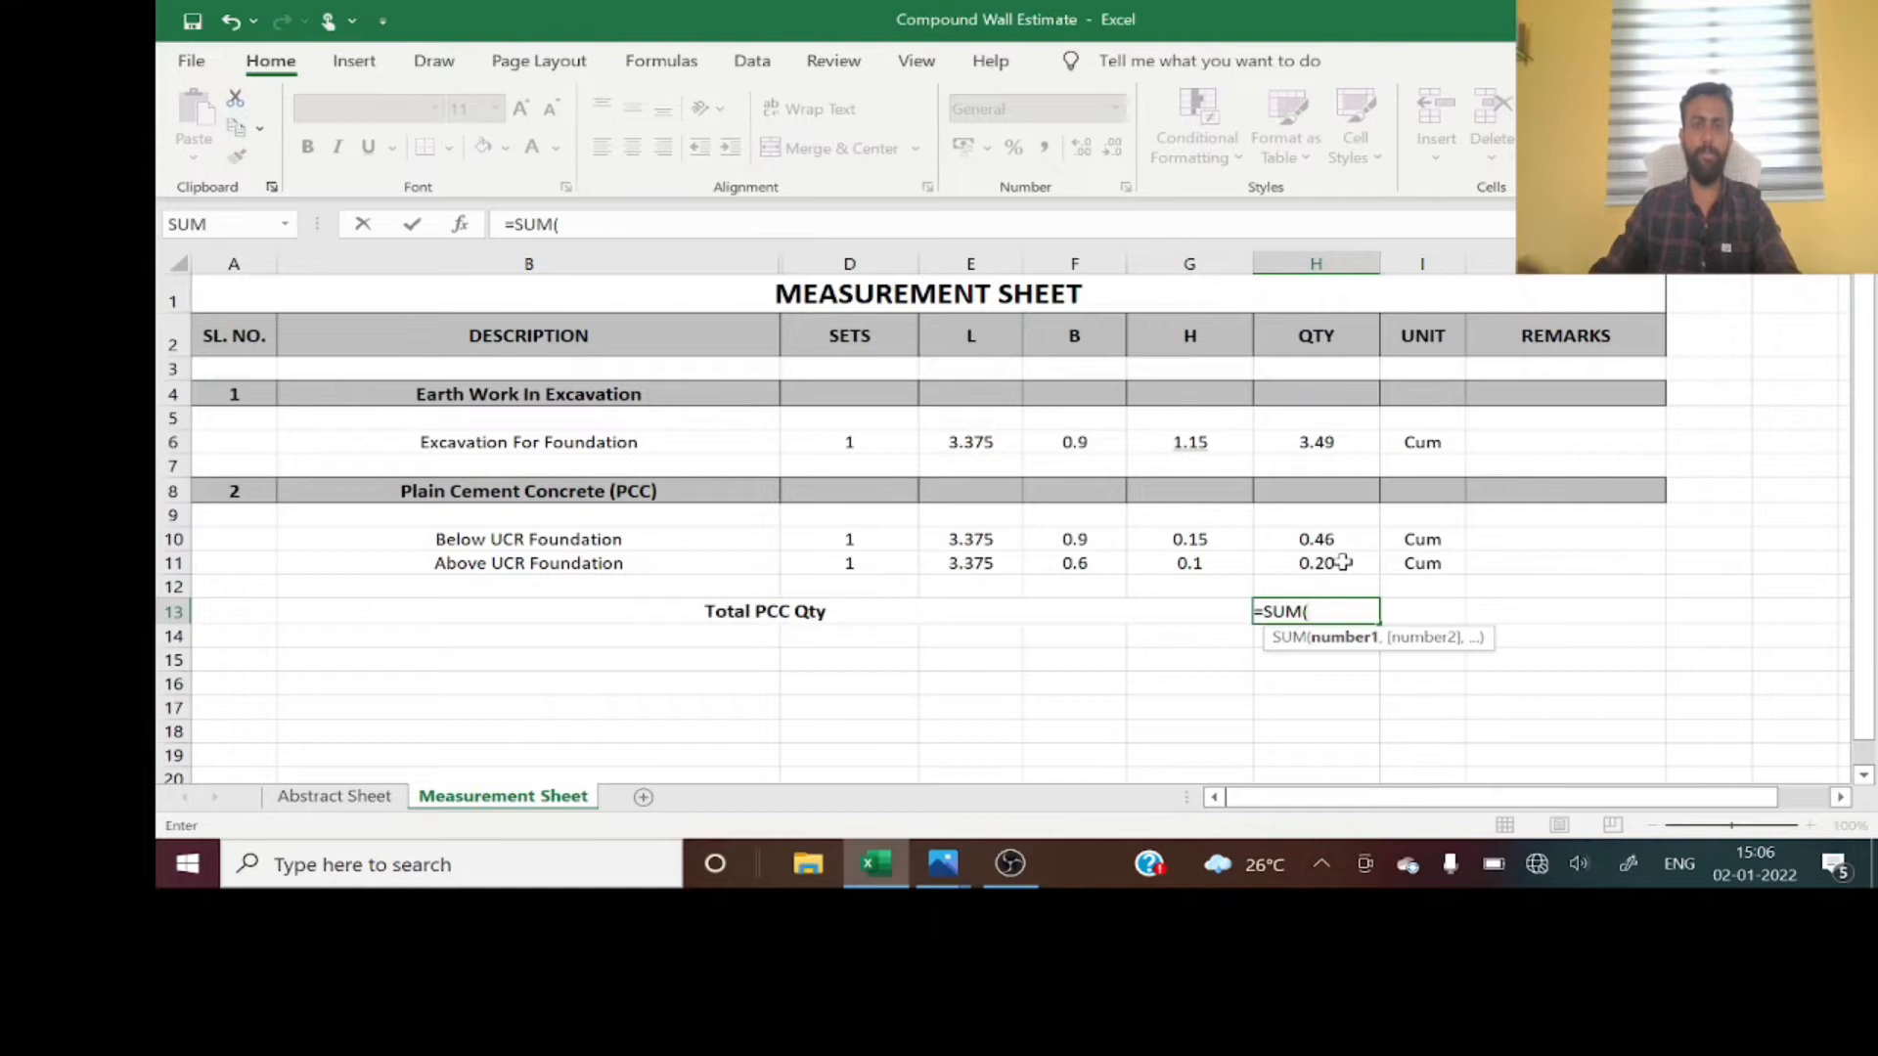
pyautogui.moveTo(1337, 544); pyautogui.dragTo(1332, 554)
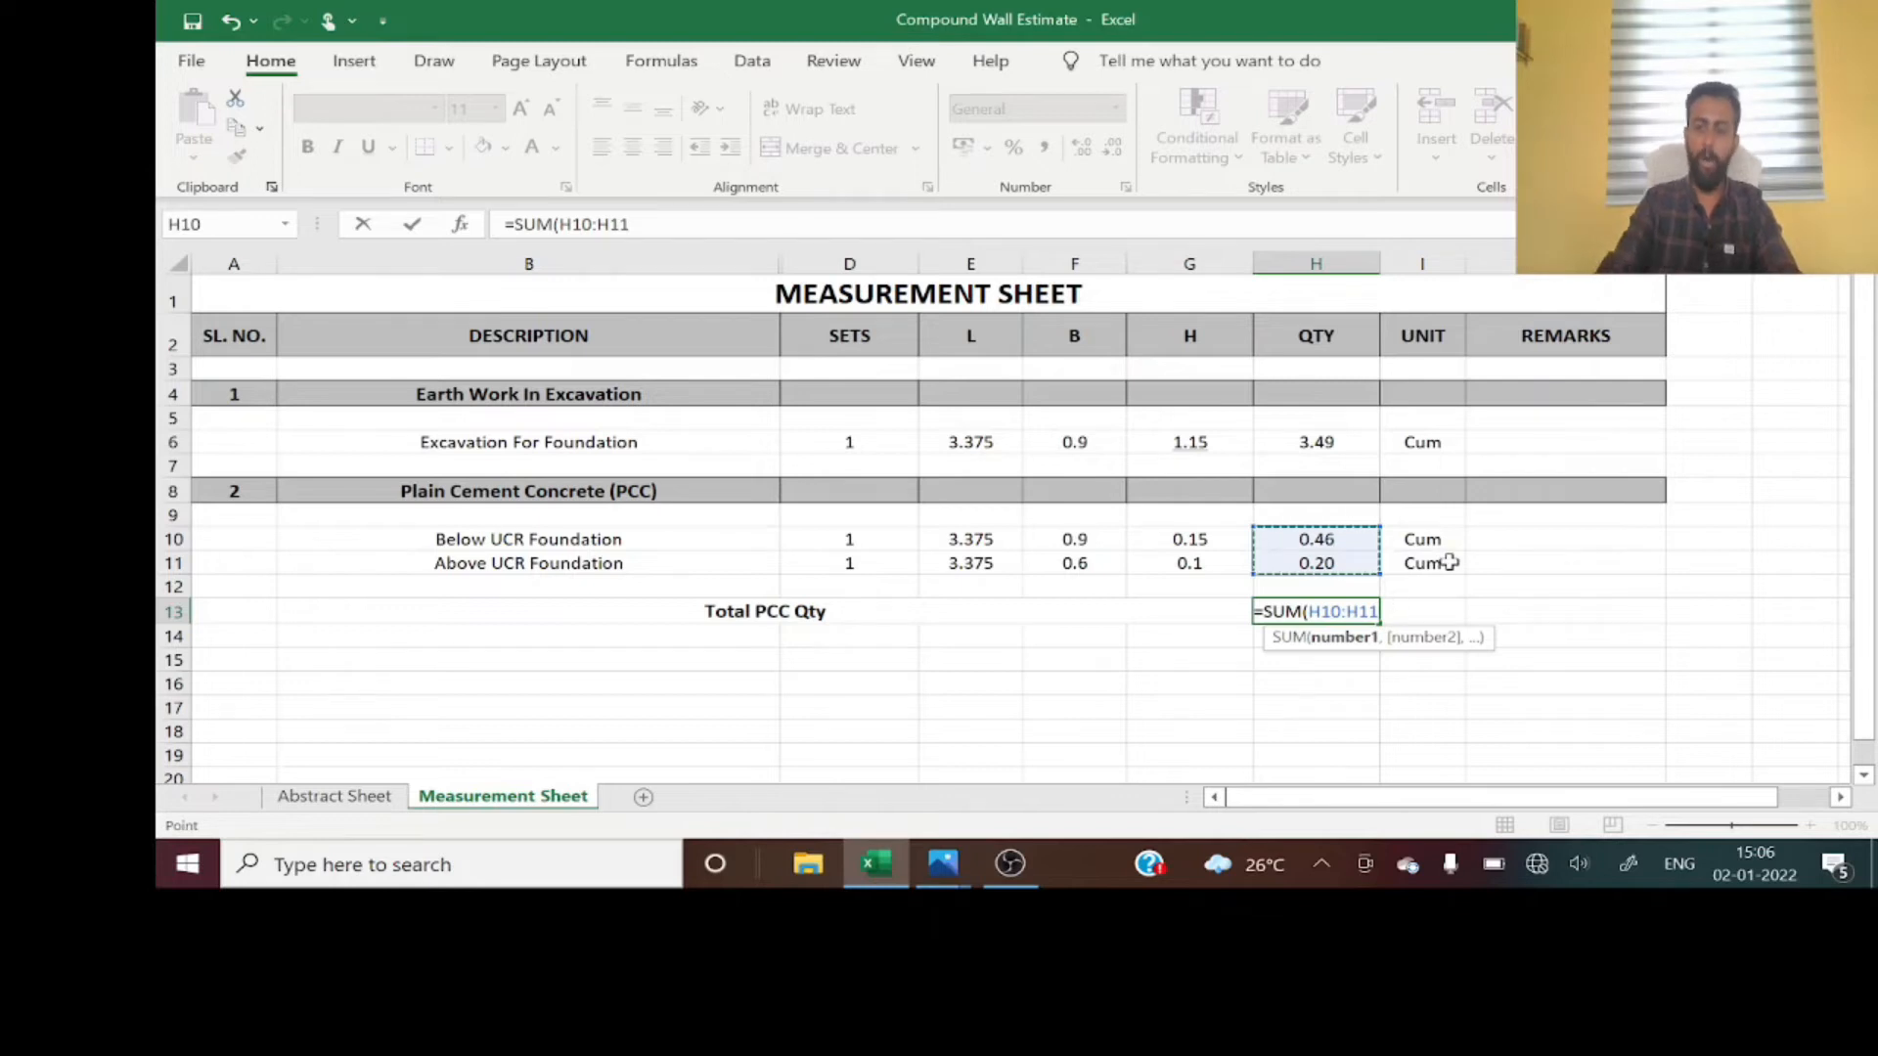
pyautogui.write(')')
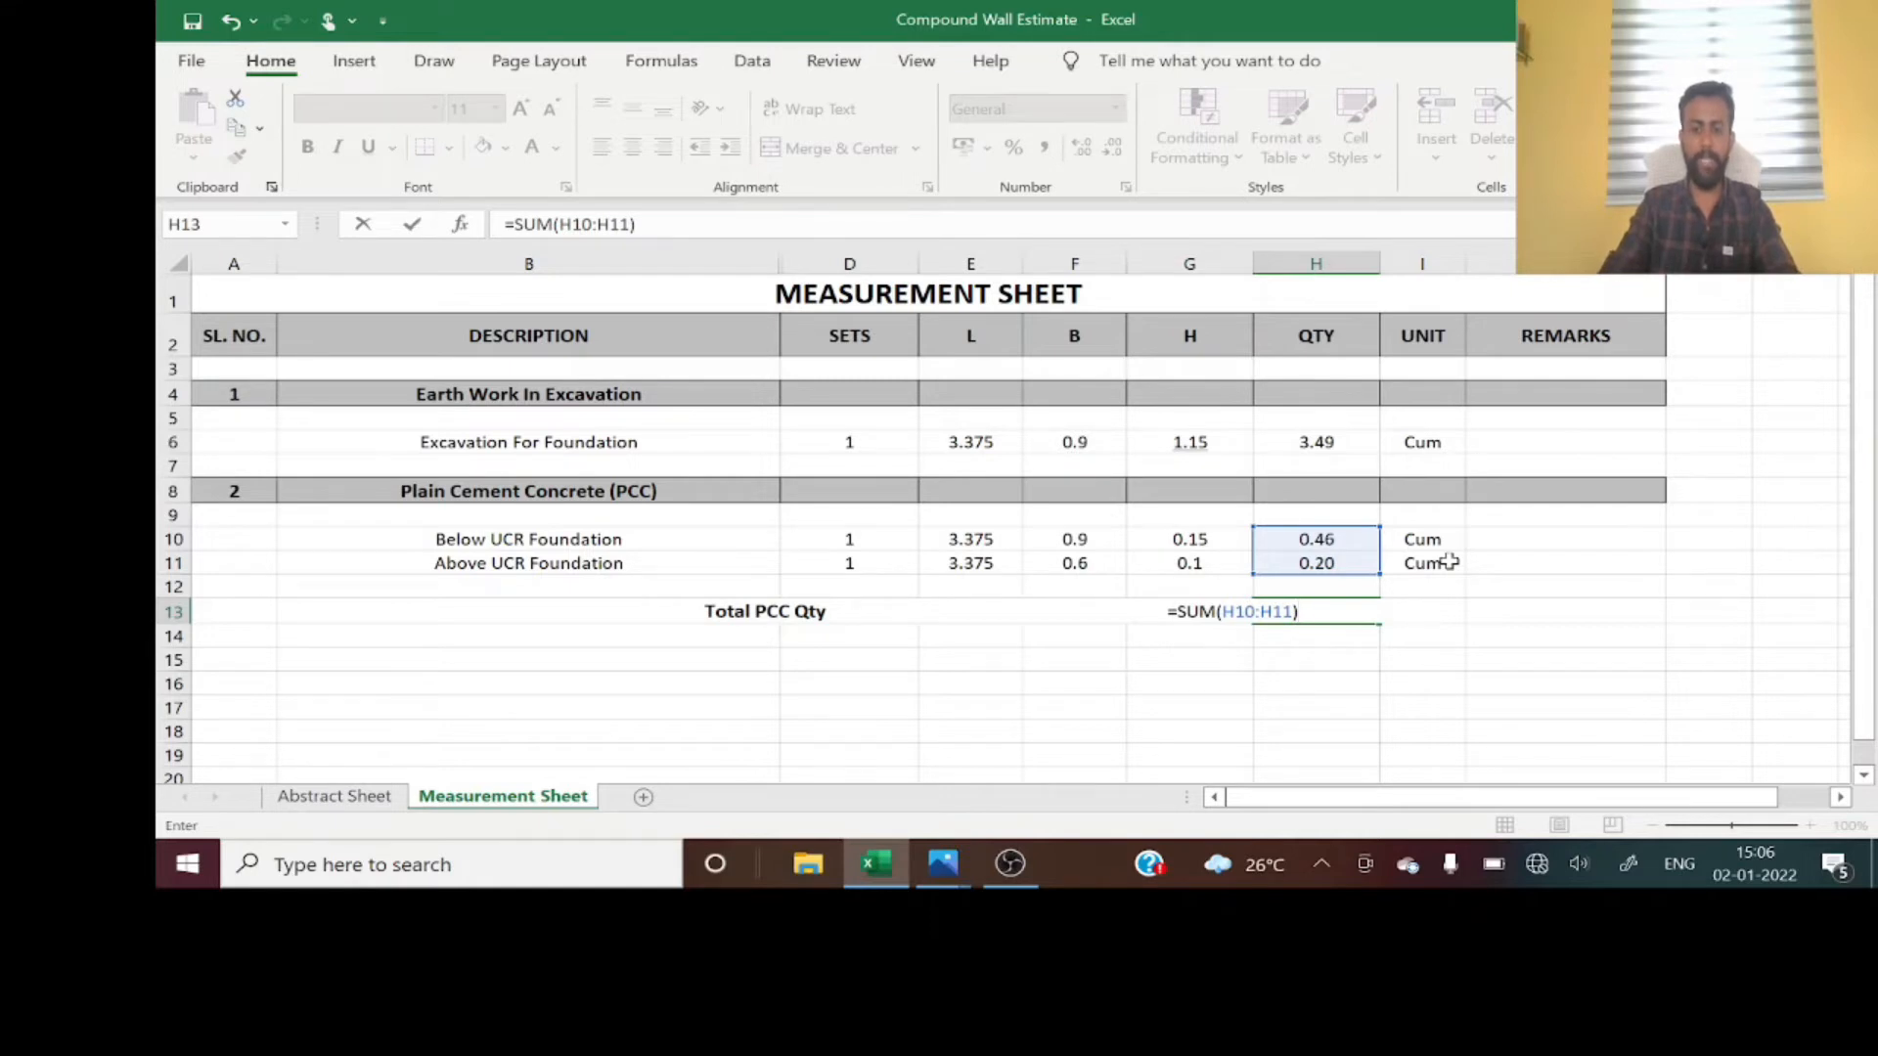
pyautogui.press('Return')
# - Enter Cum as the unit in I13 and format the total and its unit in H13:I13 as bold, size 12
pyautogui.press('Up')
pyautogui.press('Right')
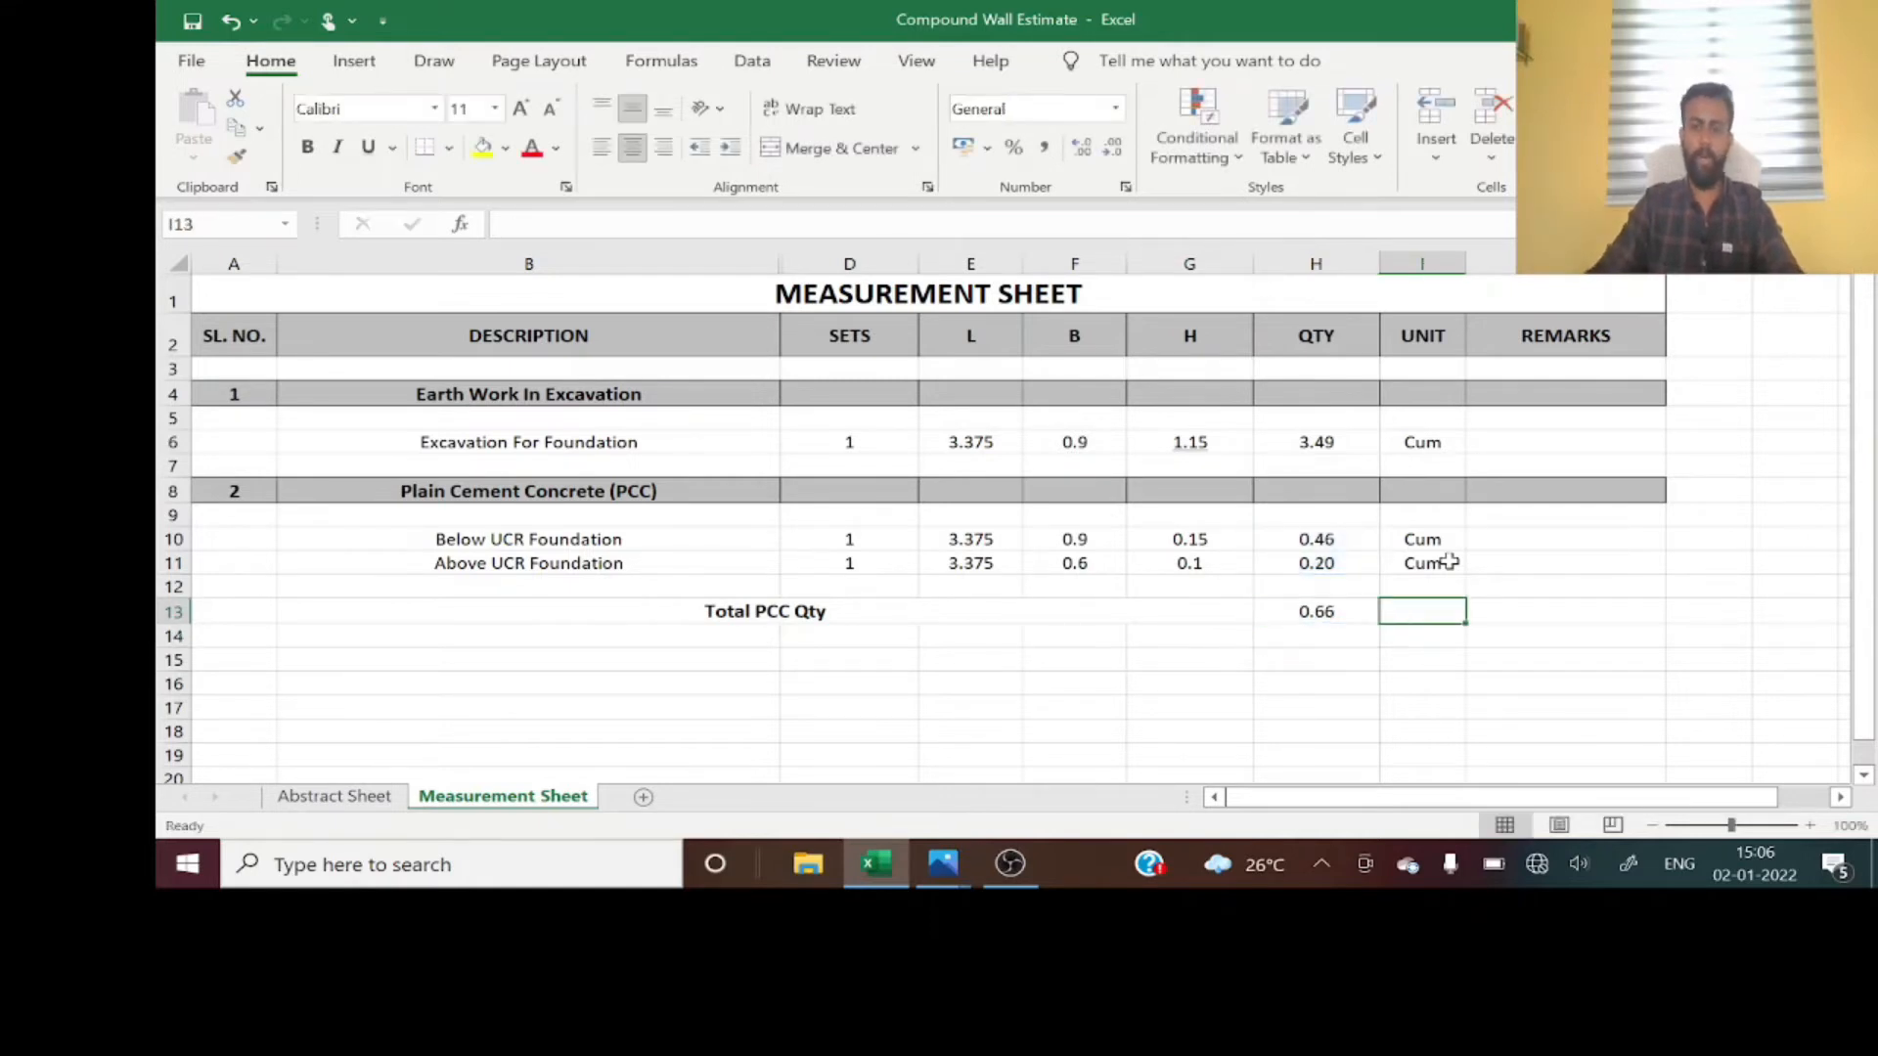
pyautogui.write('Cum')
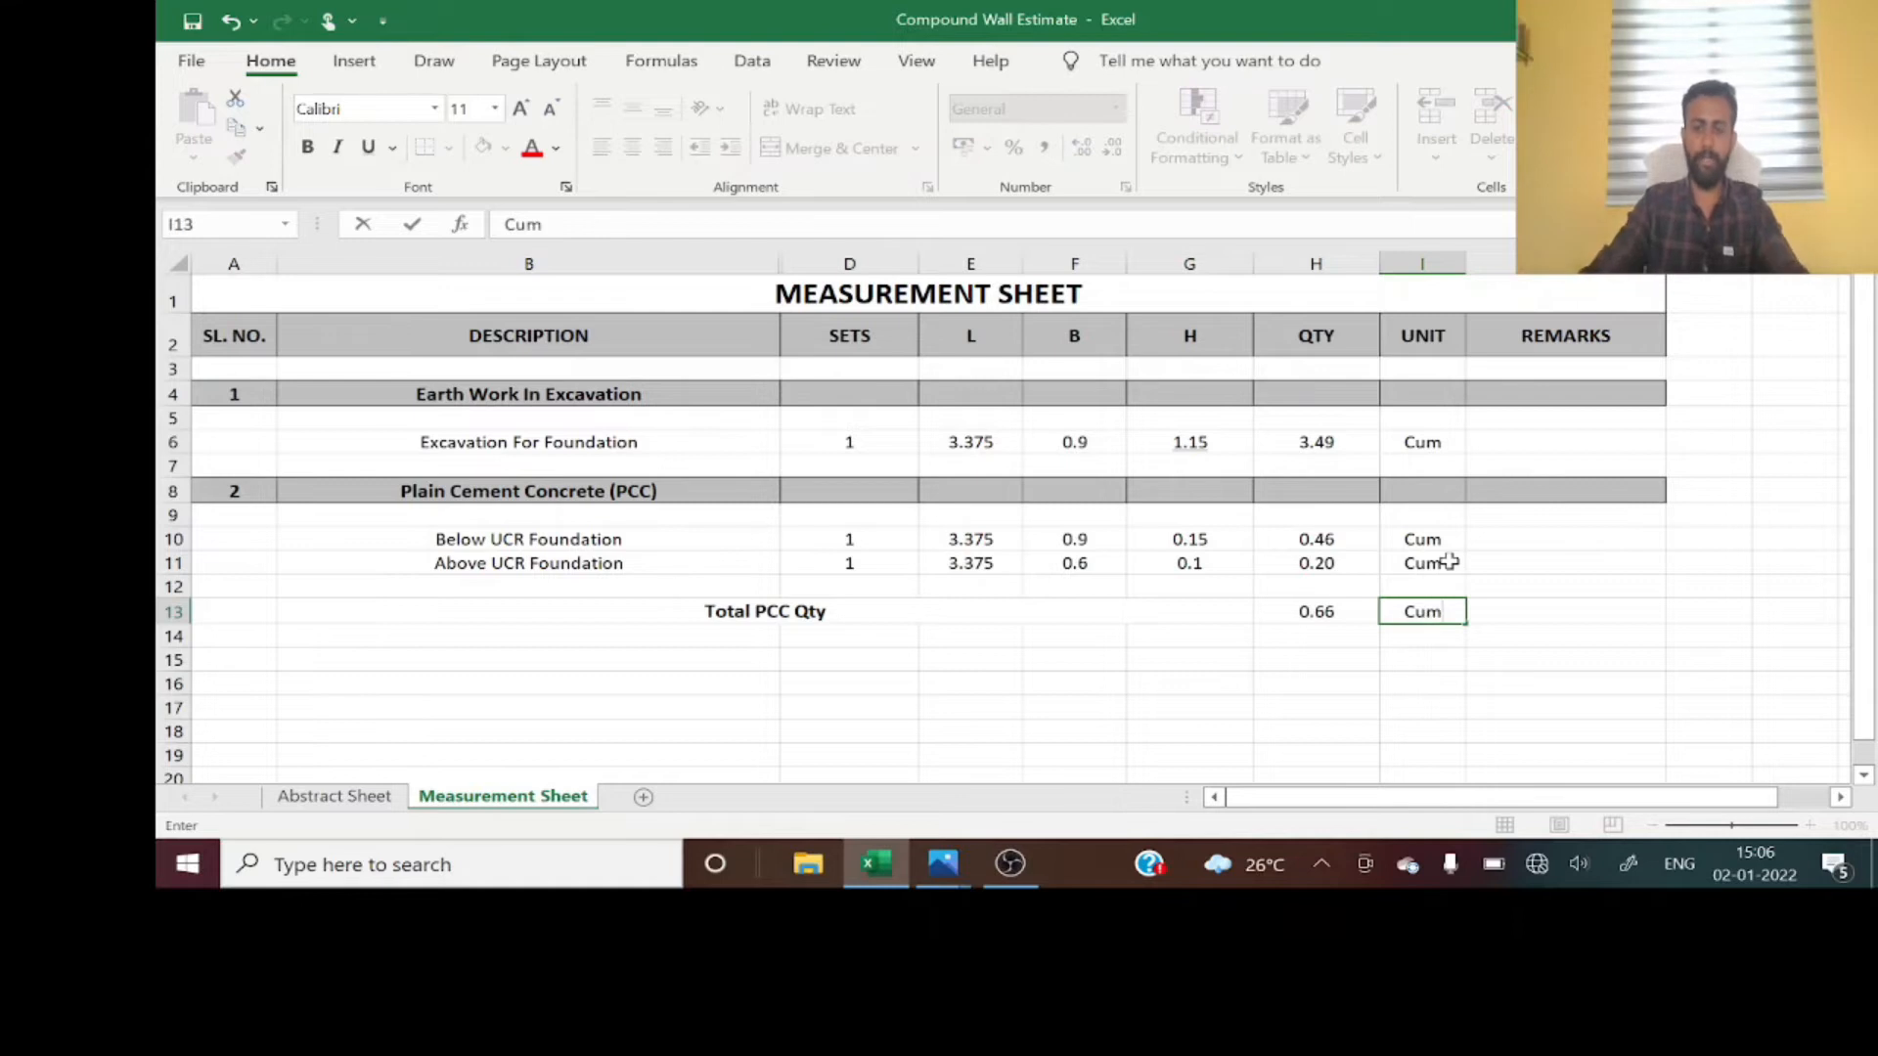
pyautogui.press('Return')
pyautogui.moveTo(1332, 616); pyautogui.dragTo(1413, 614)
pyautogui.click(307, 147)
pyautogui.click(520, 109)
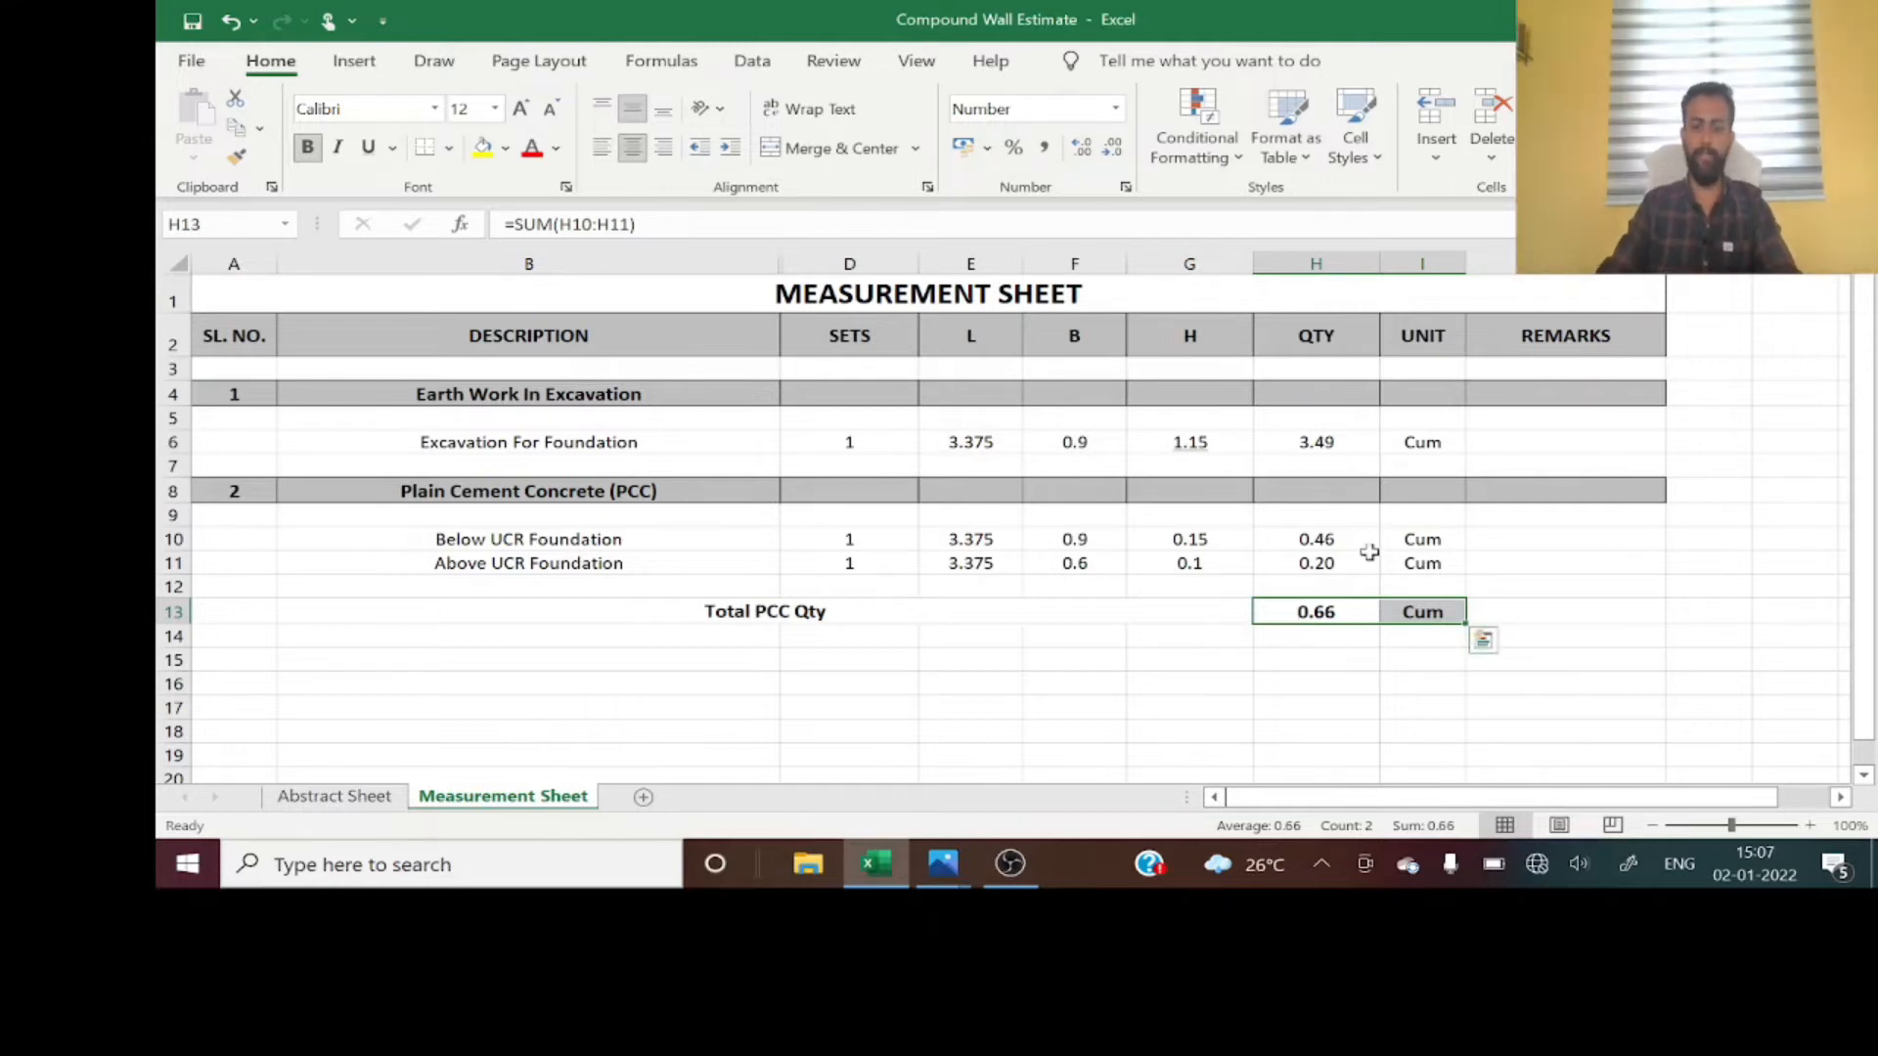
pyautogui.click(1492, 610)
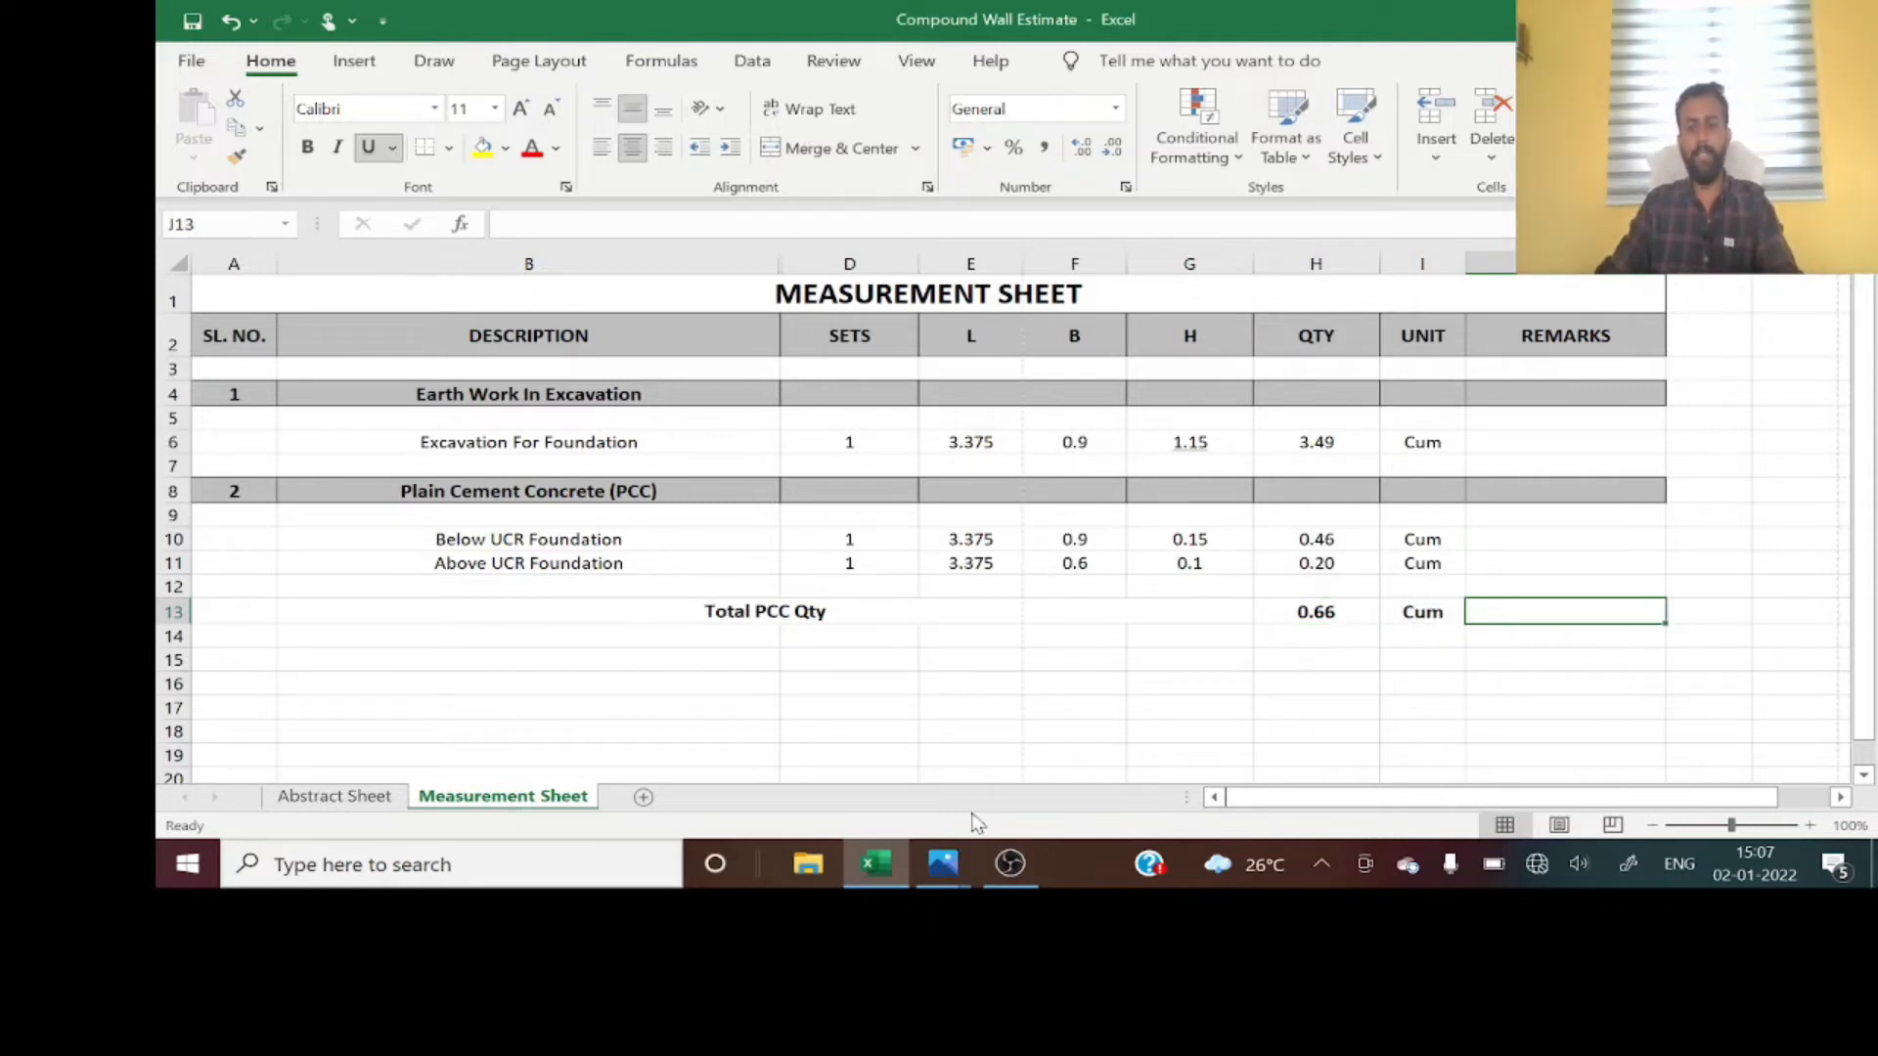
# - Switch to Photos and examine the stone foundation and PCC layers in the Compound Wall Estimate Model 2 image
pyautogui.moveTo(951, 874)
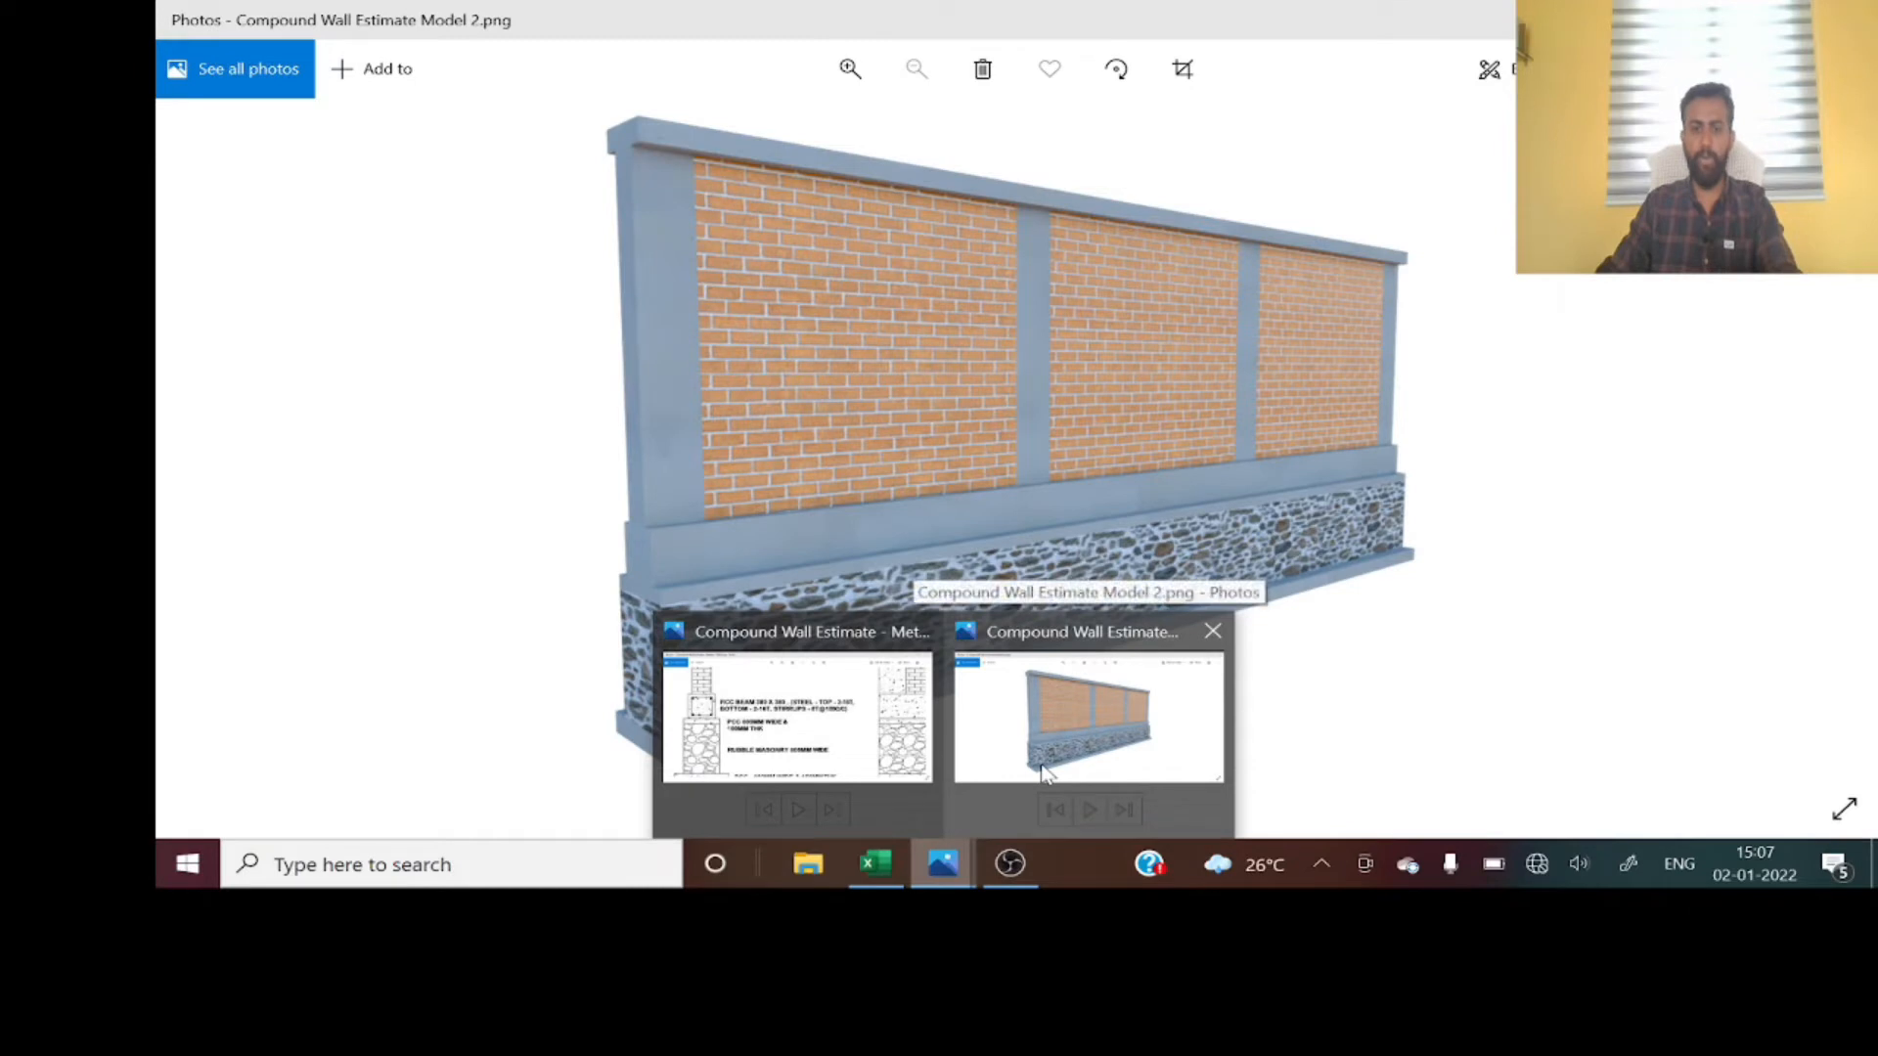
pyautogui.click(1090, 714)
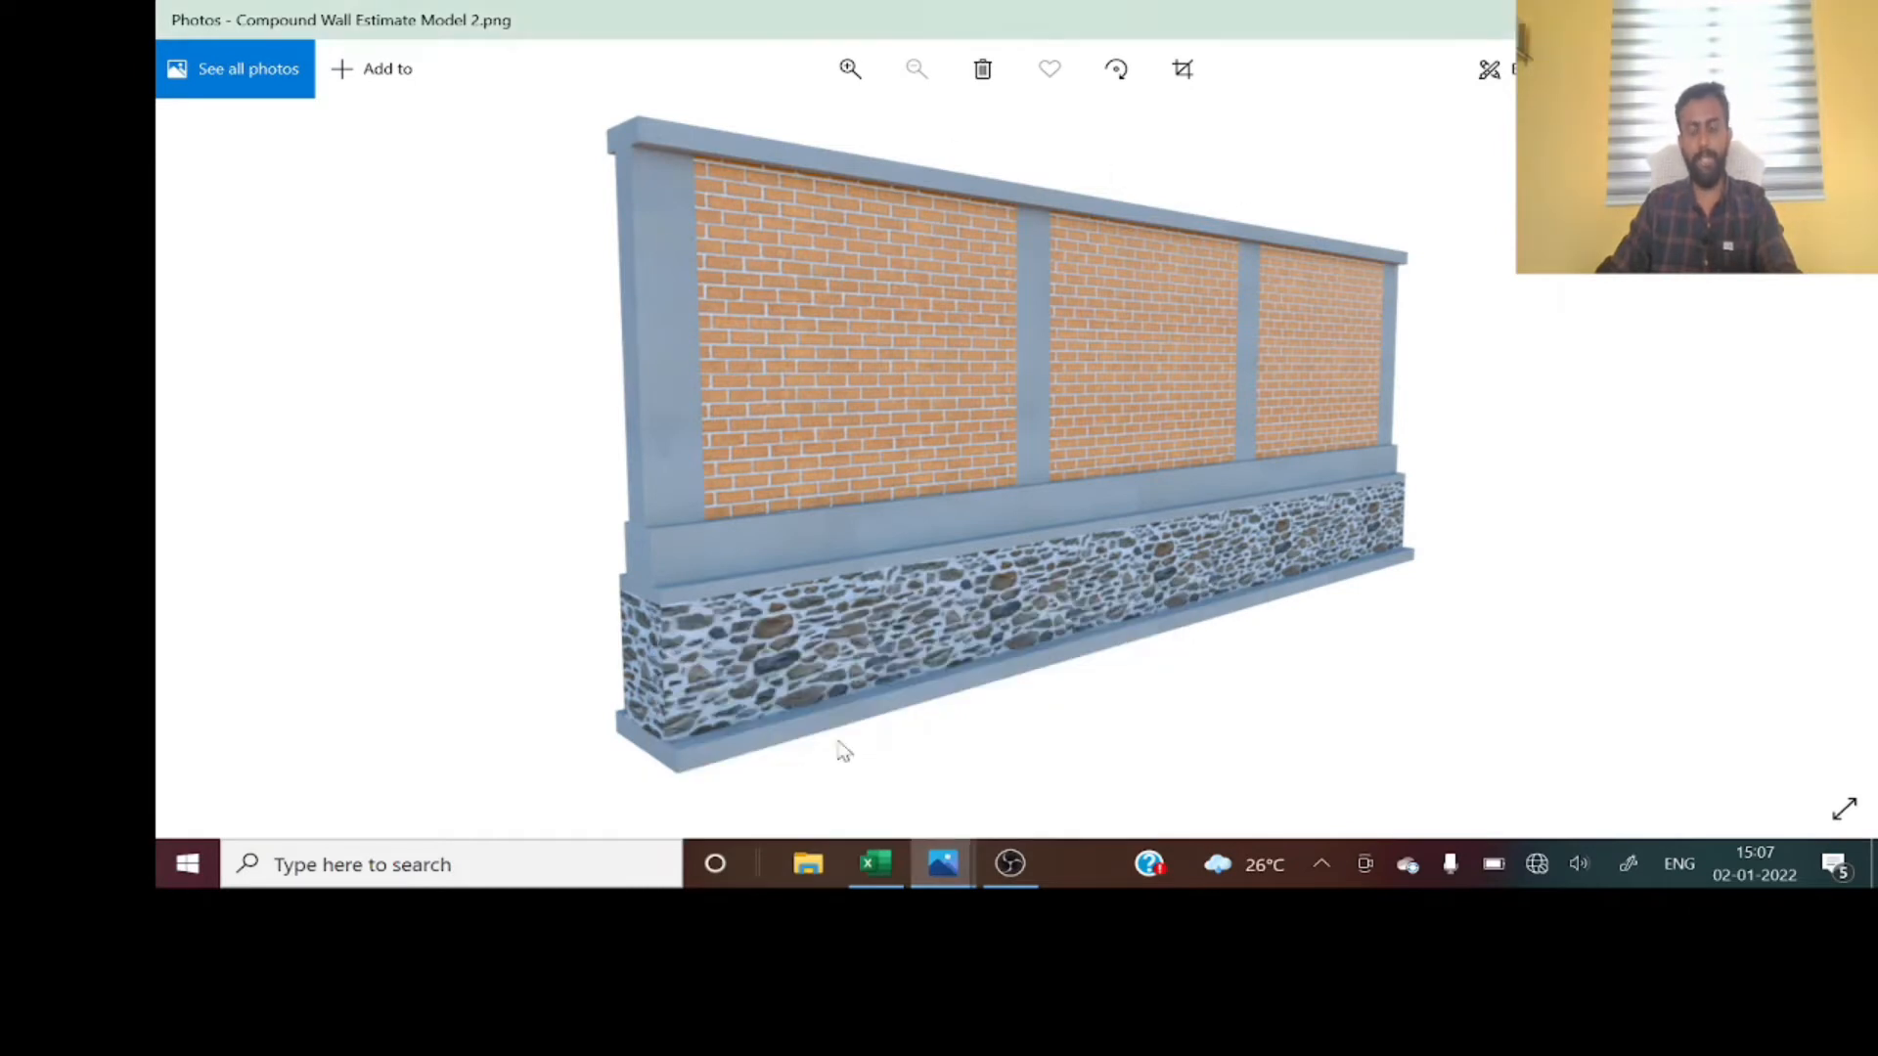
pyautogui.scroll(2, 753, 763)
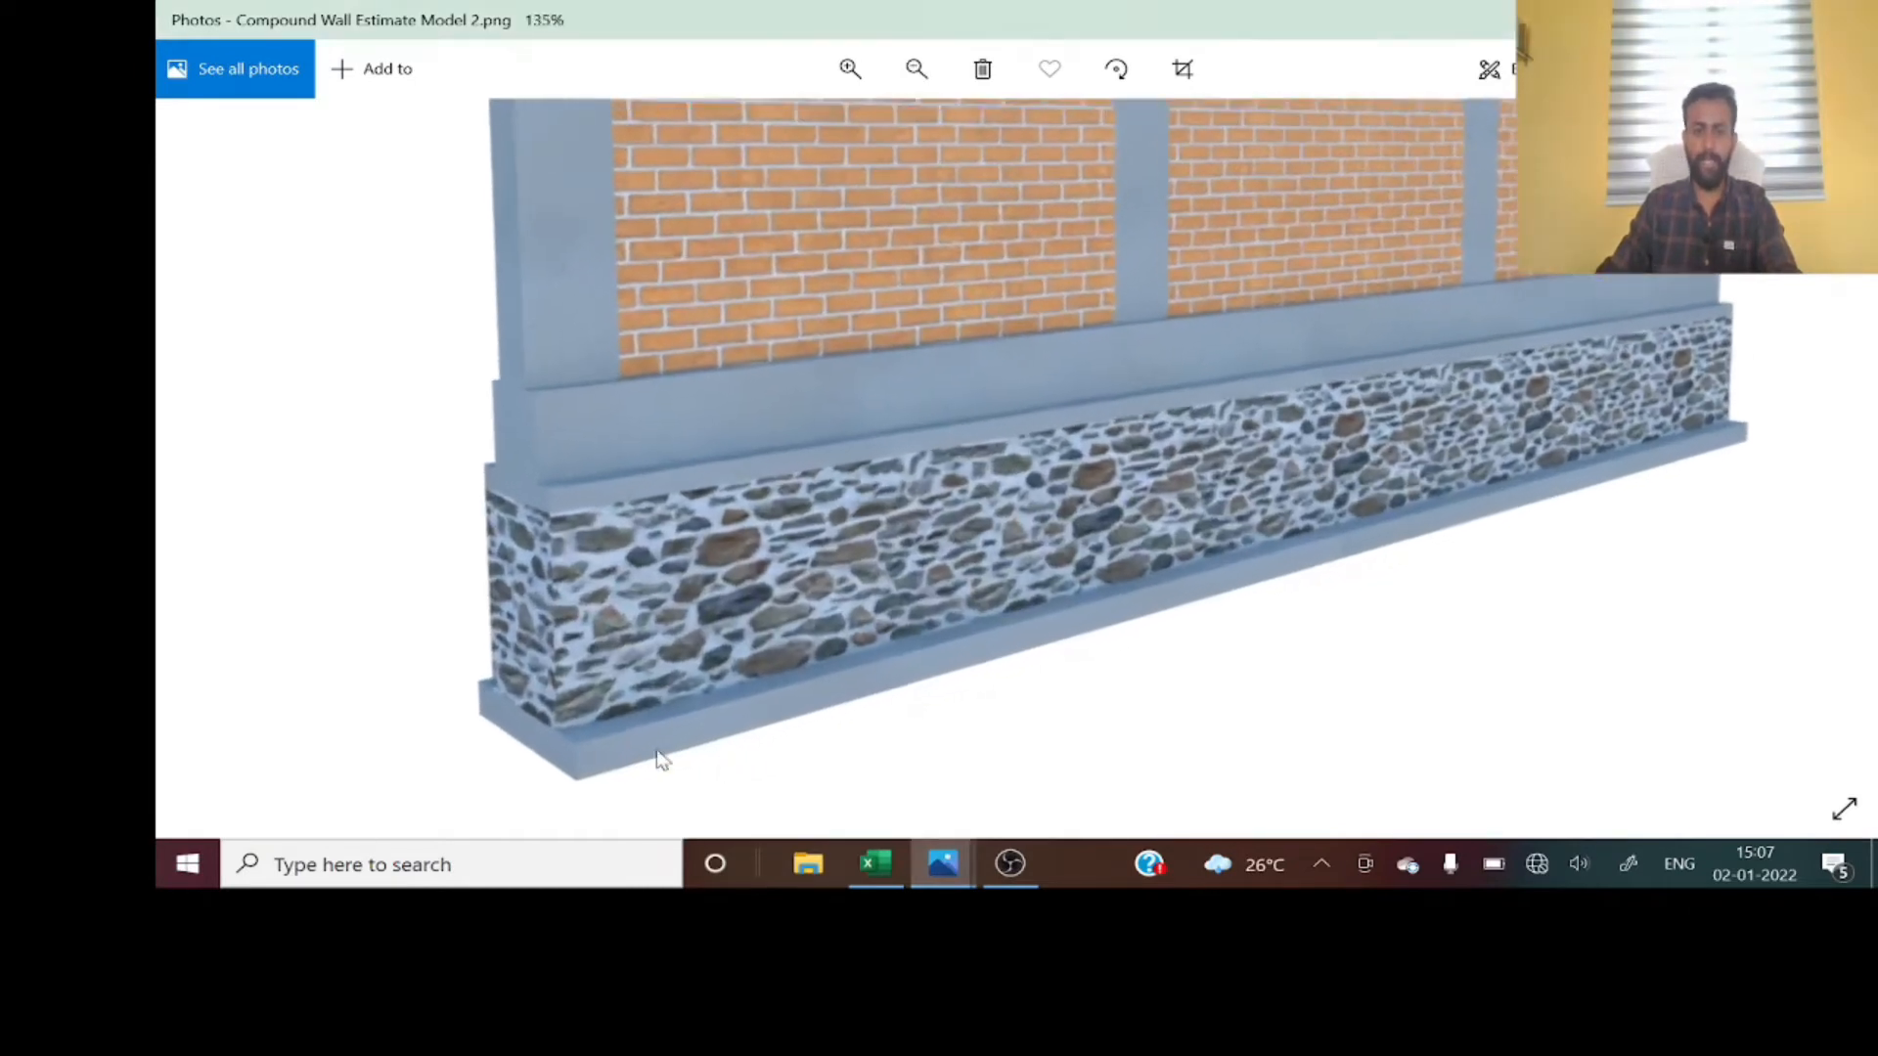
pyautogui.scroll(-1, 836, 706)
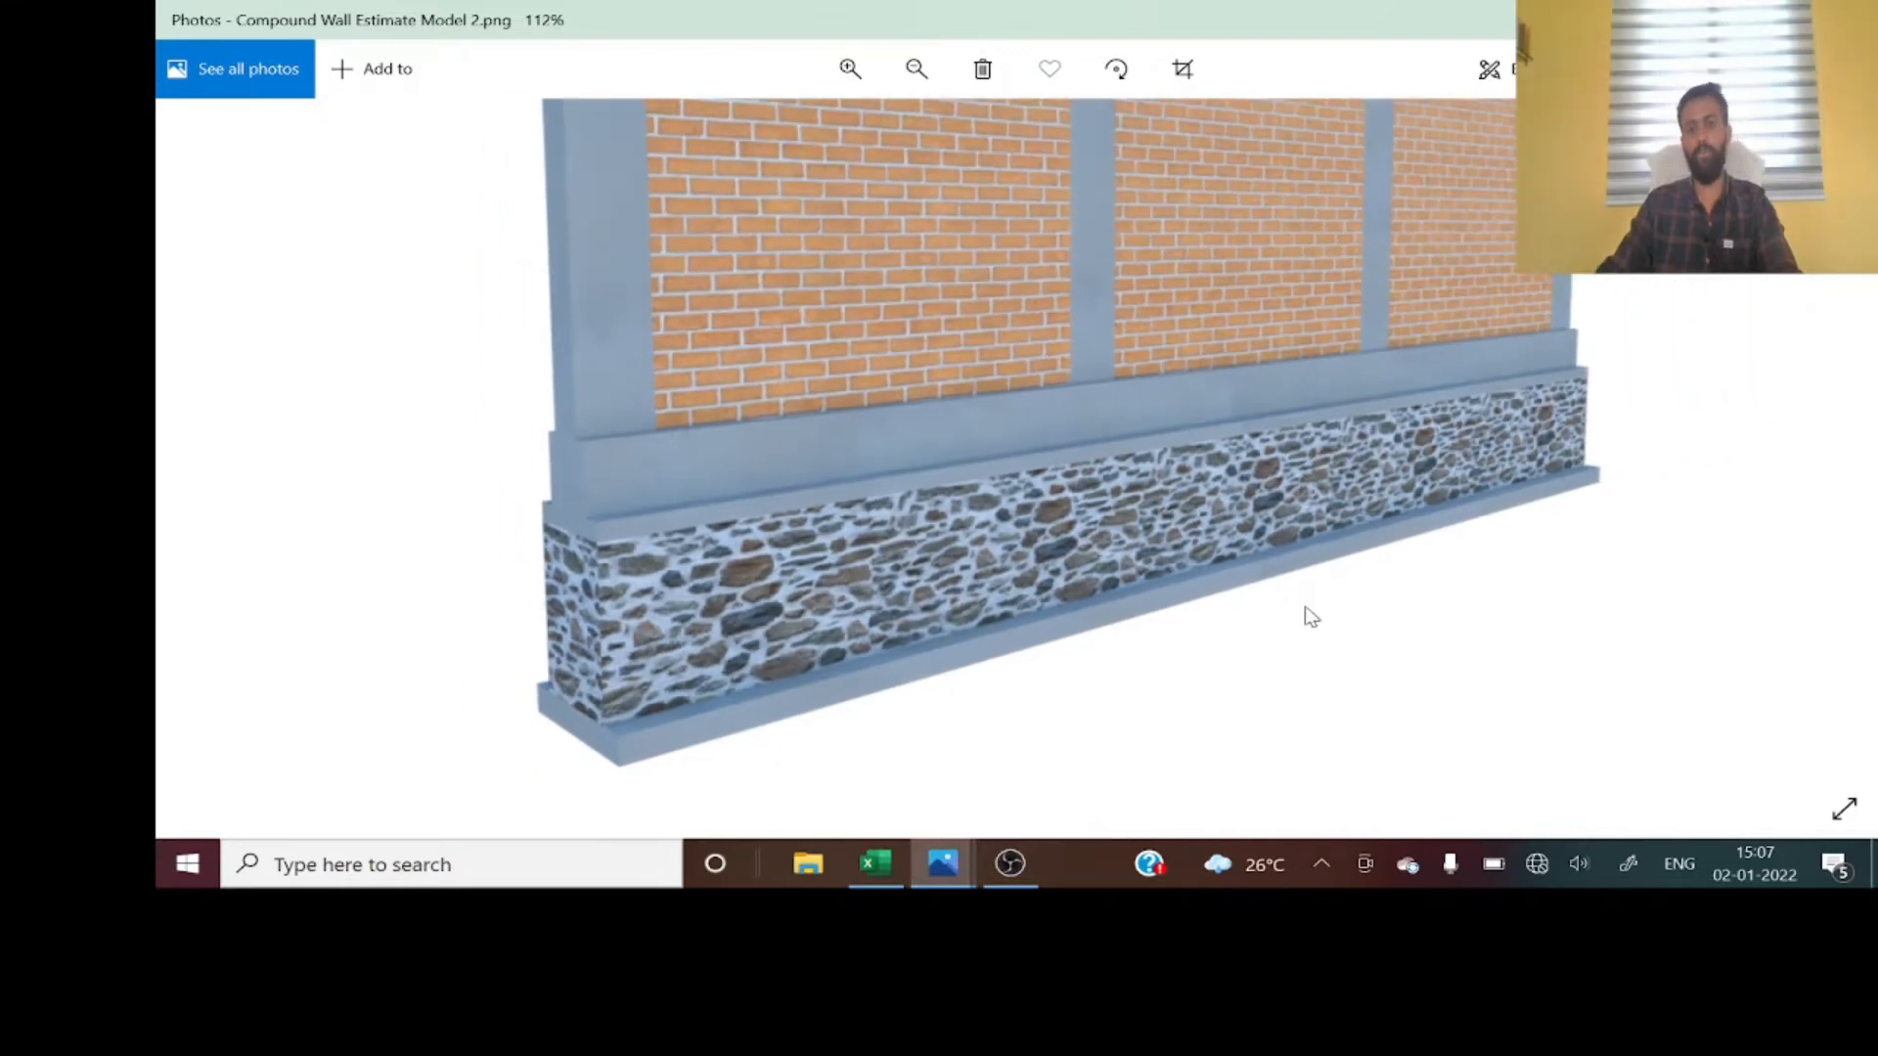
pyautogui.scroll(-2, 1306, 618)
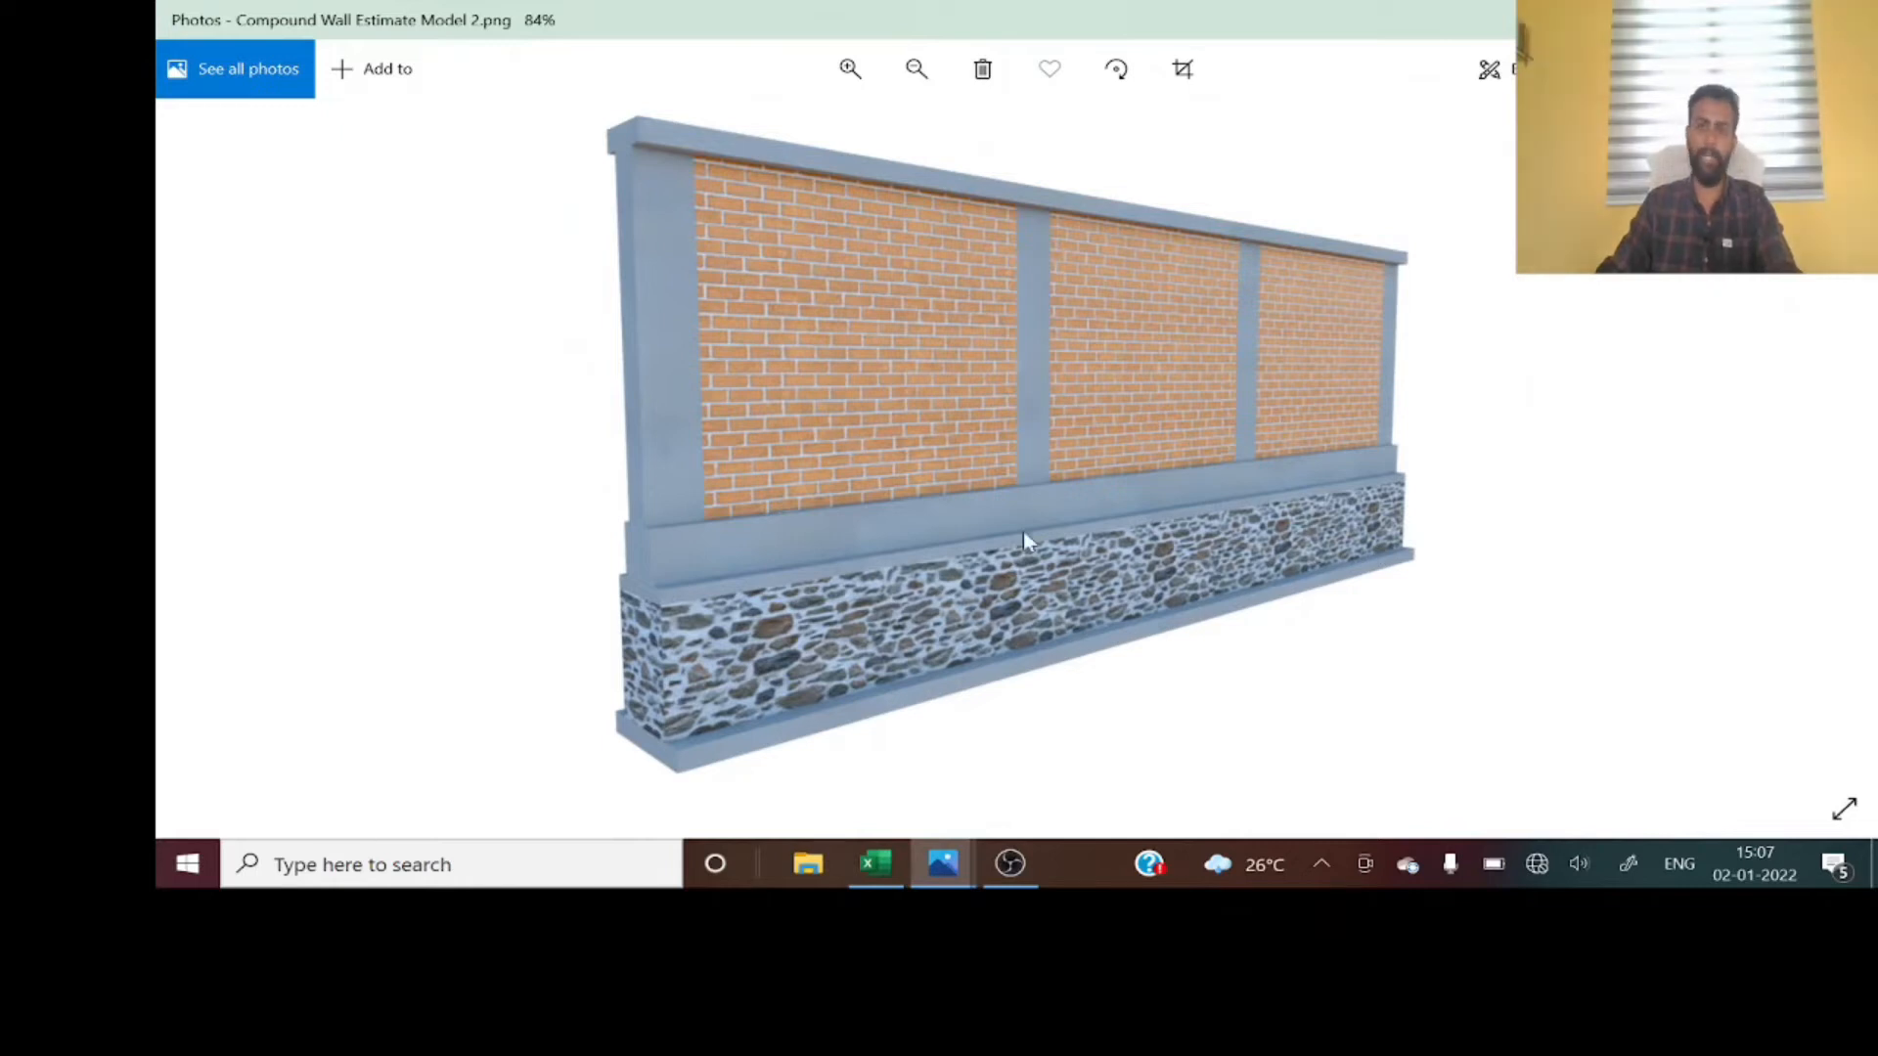
# - Return to Excel and copy the Plain Cement Concrete (PCC) heading row A8:J8 to row 15
pyautogui.click(871, 881)
pyautogui.moveTo(241, 492); pyautogui.dragTo(1509, 482)
pyautogui.hotkey('ctrl', 'c')
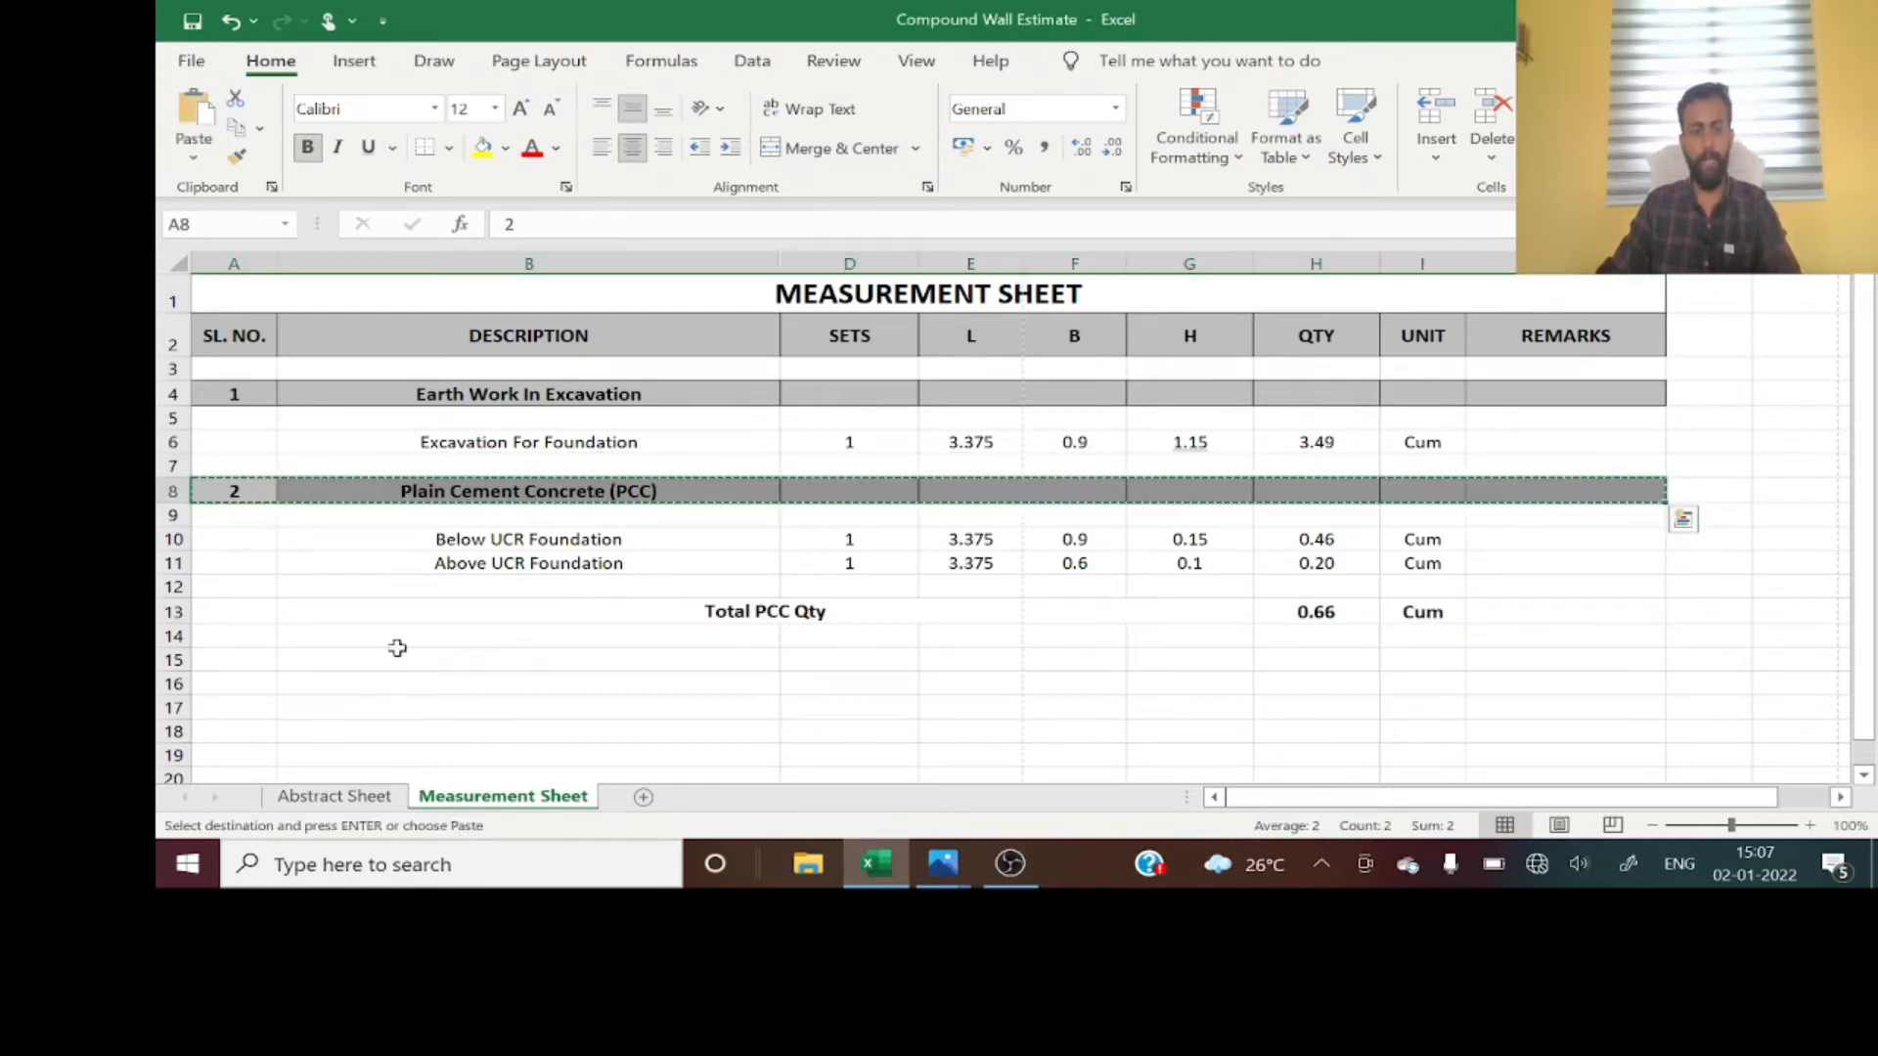
pyautogui.click(240, 668)
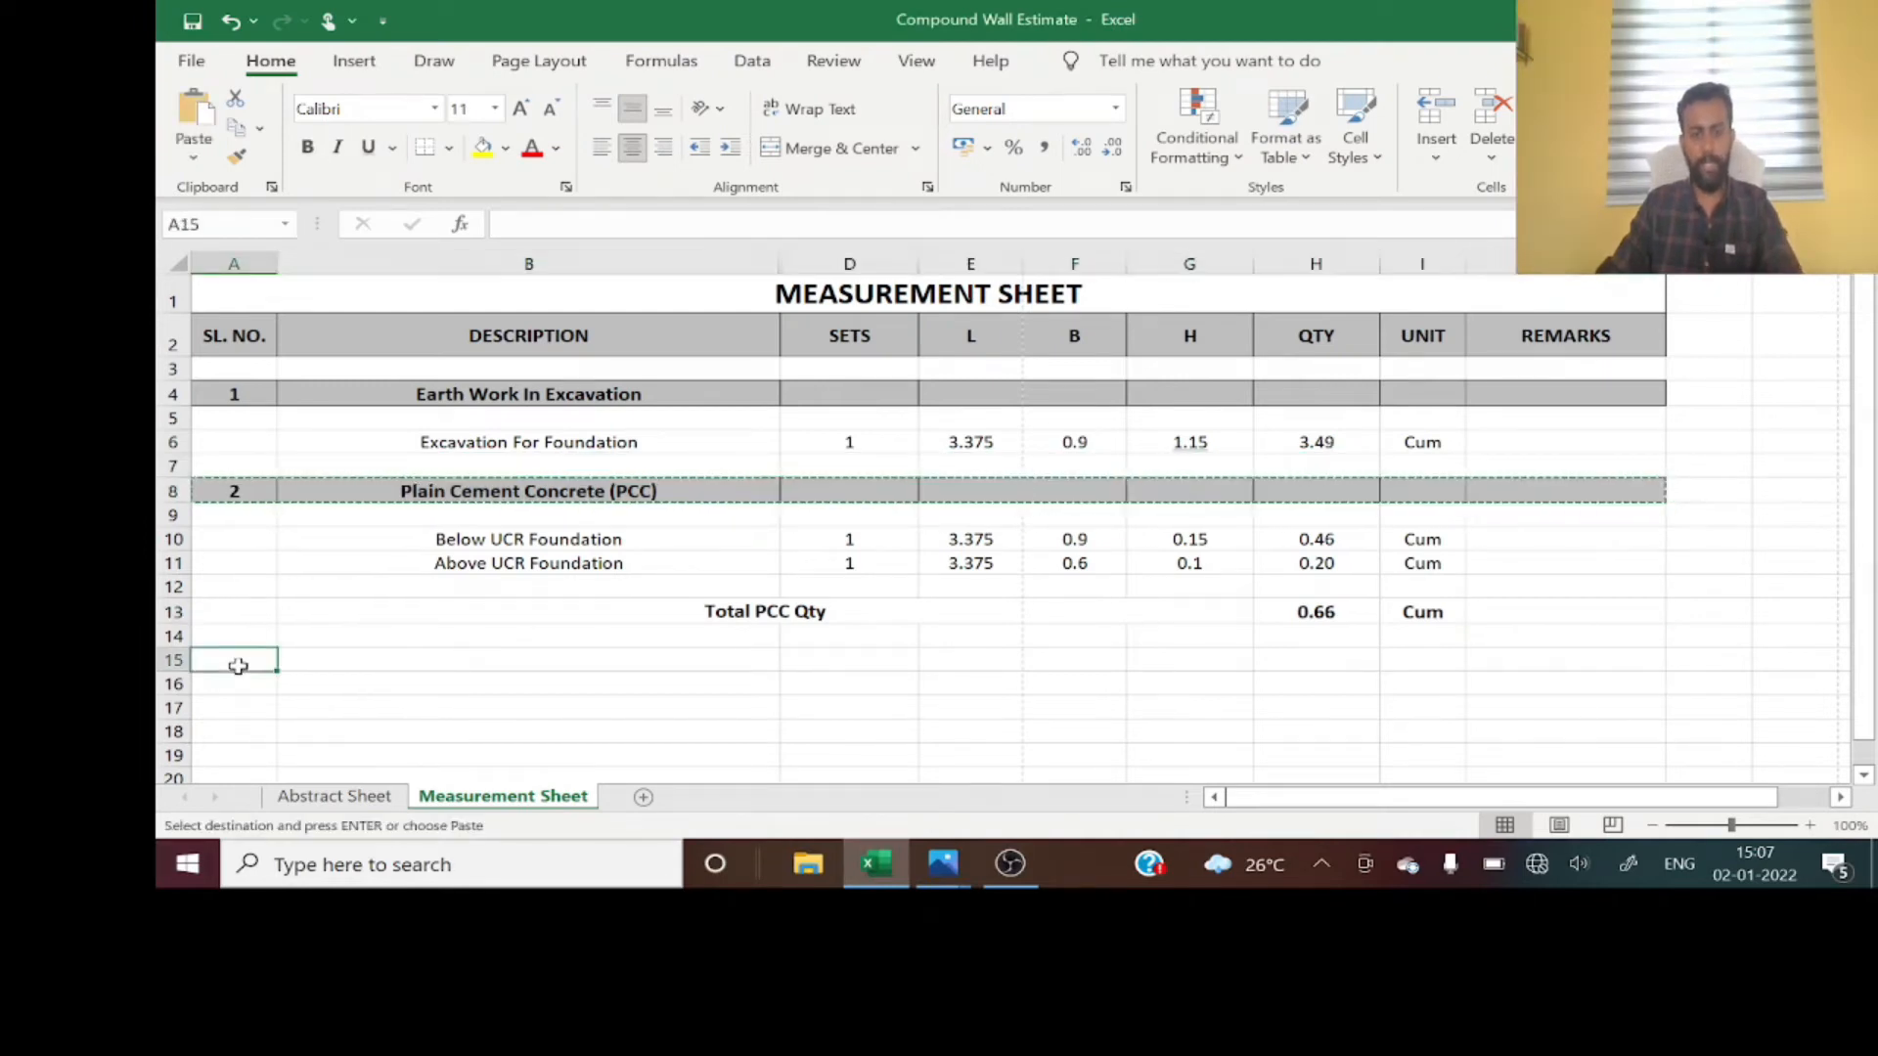
pyautogui.press('Return')
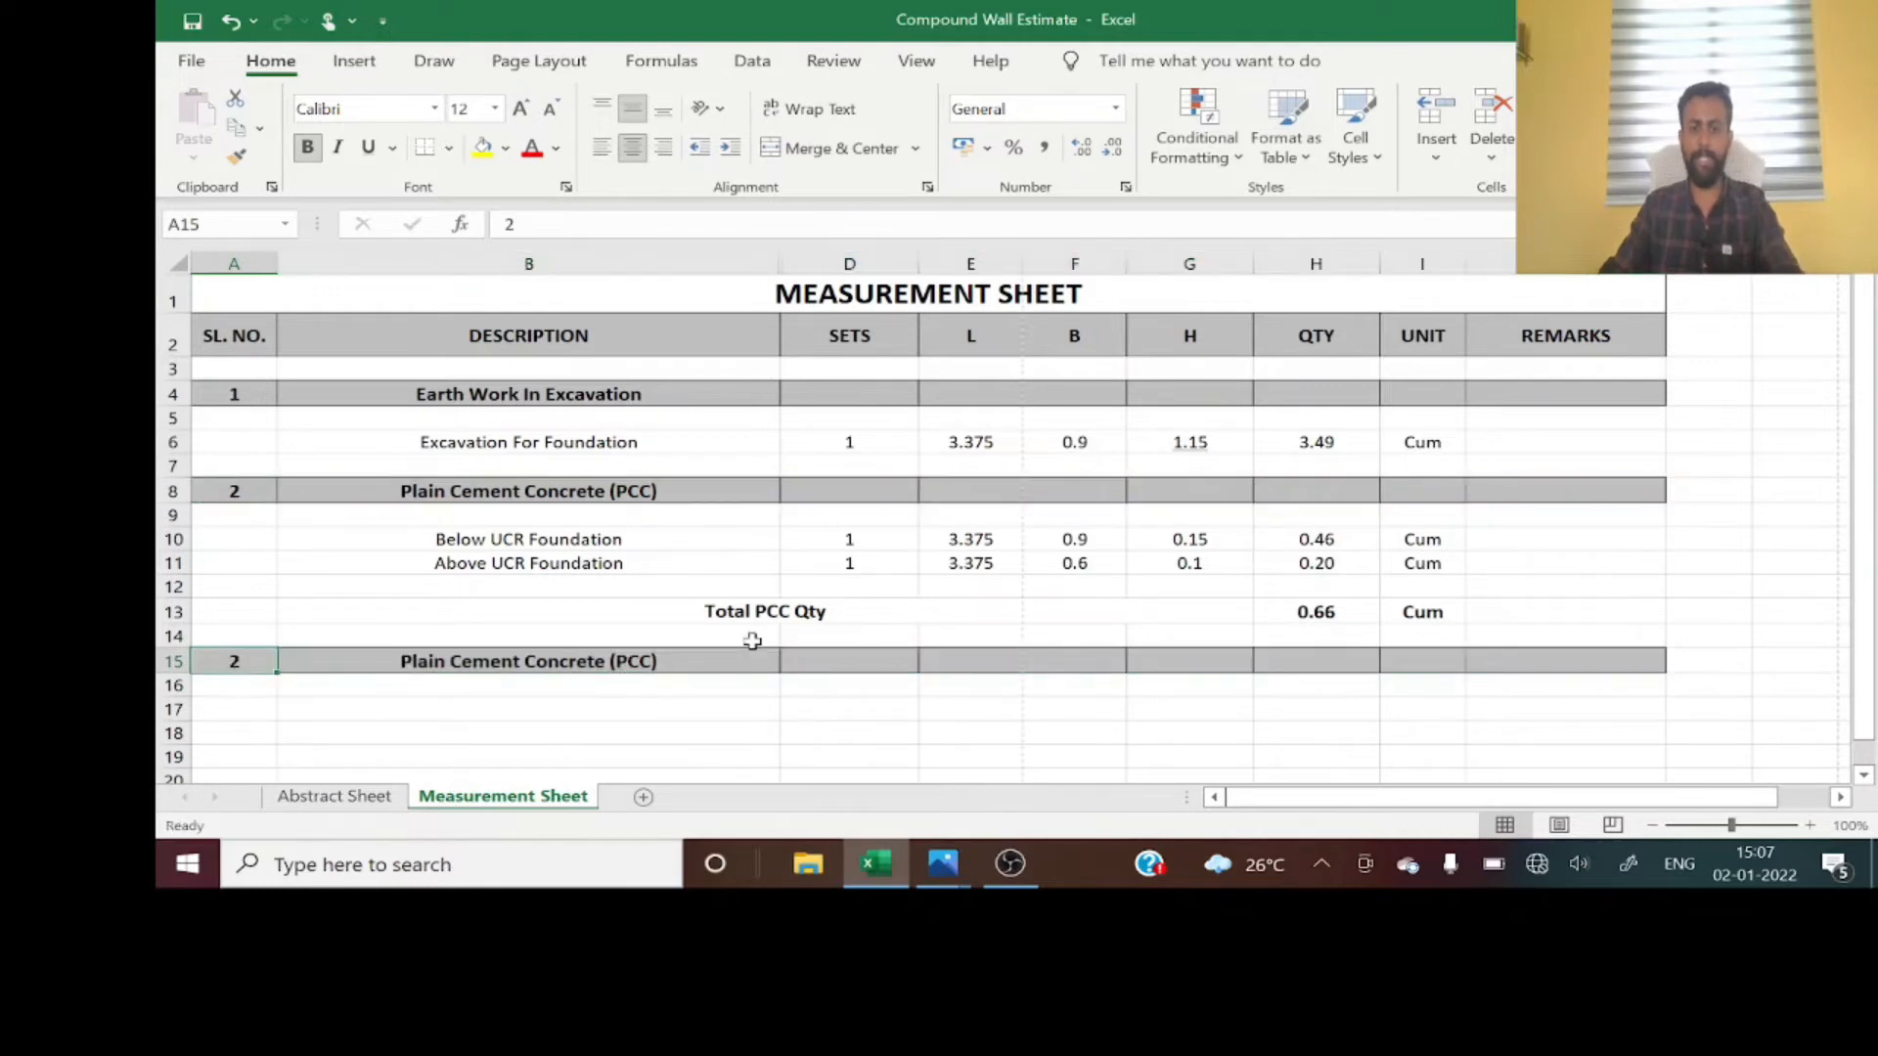
# - Change the heading in row 15 to serial number 3 with the description Foundation
pyautogui.write('3')
pyautogui.press('Tab')
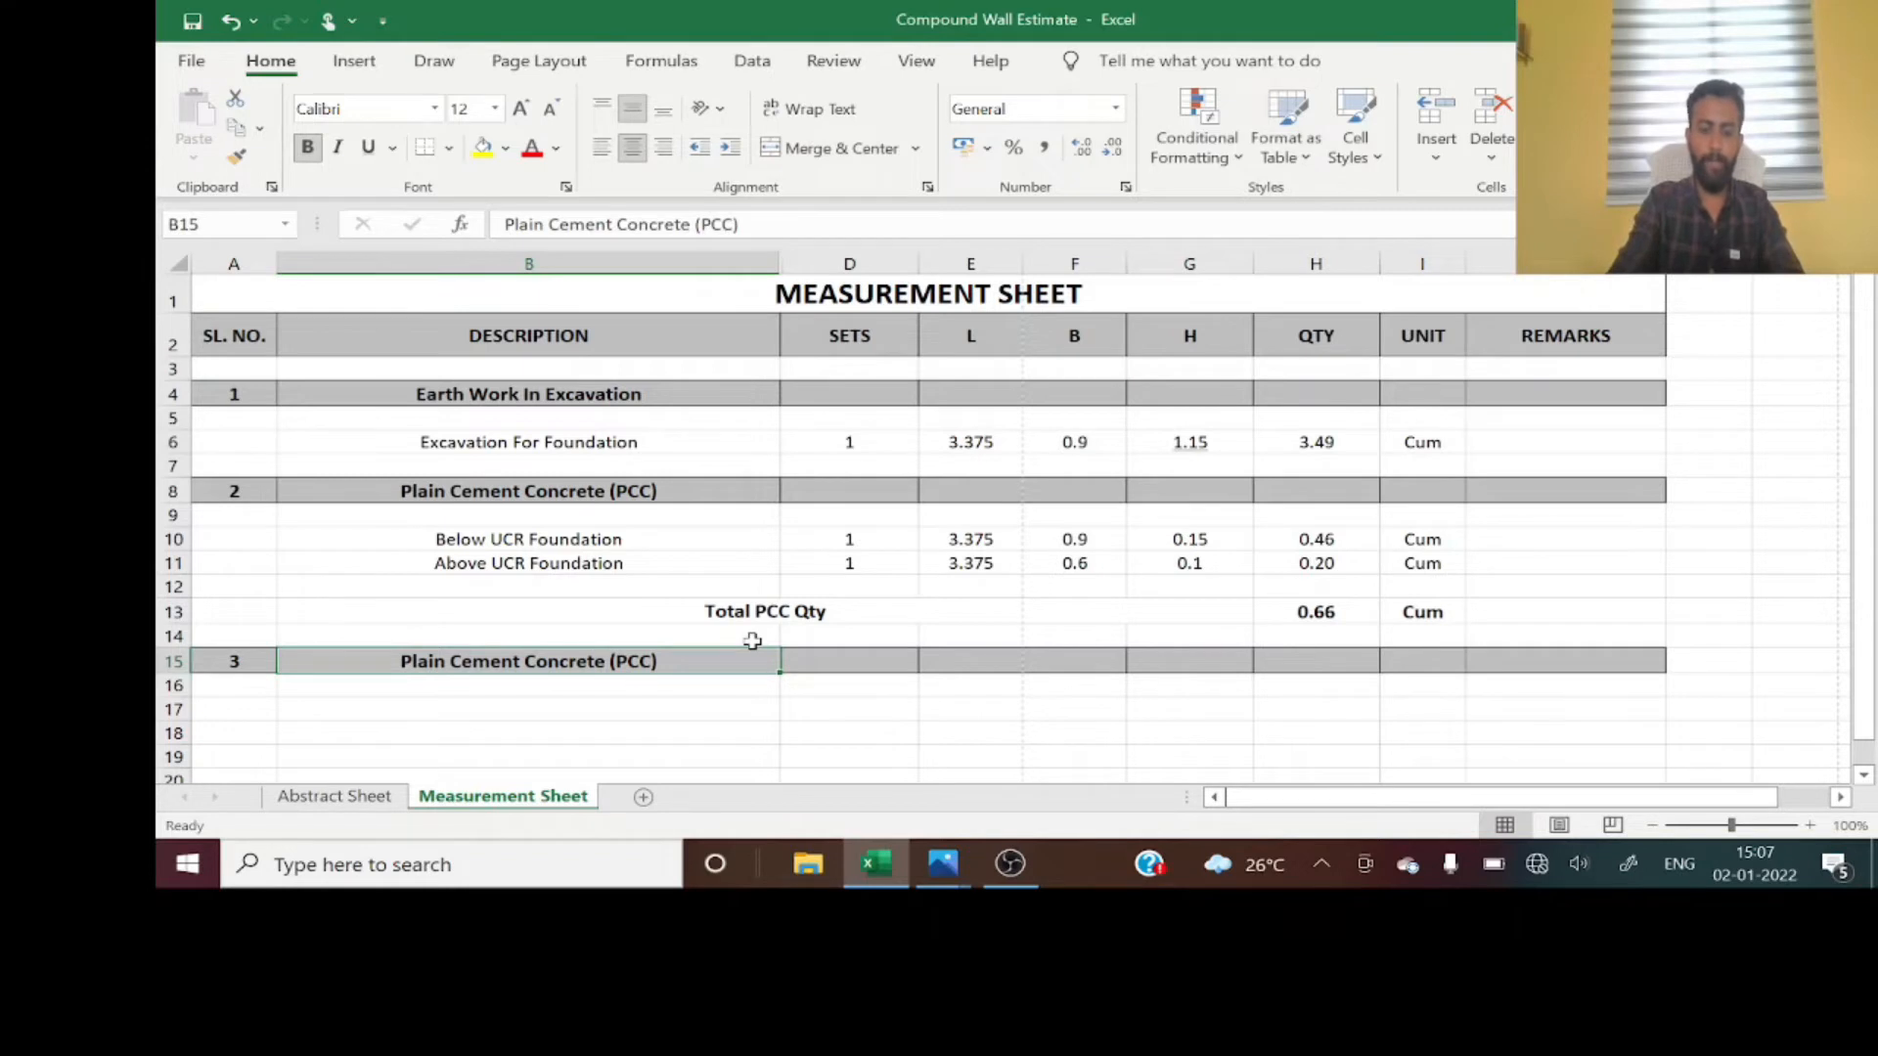
pyautogui.write('Foundatio')
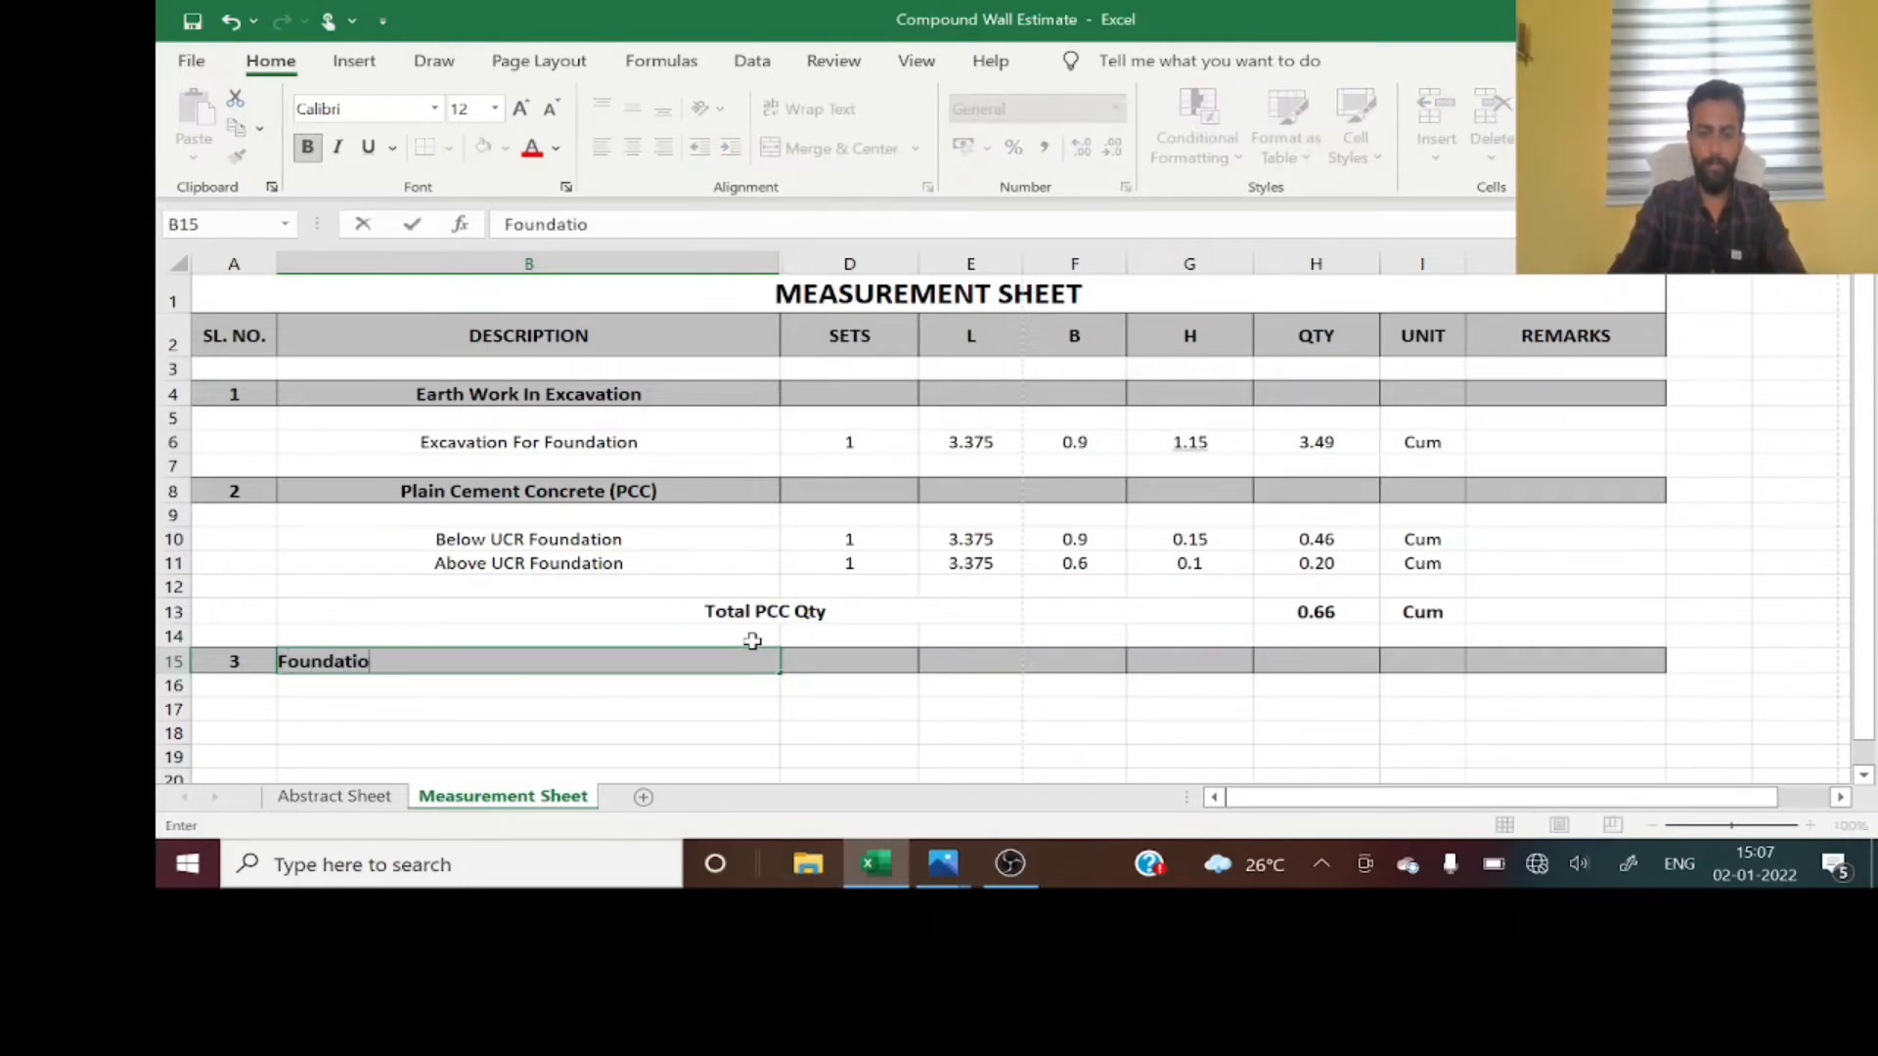
pyautogui.hotkey('shift', 'Tab')
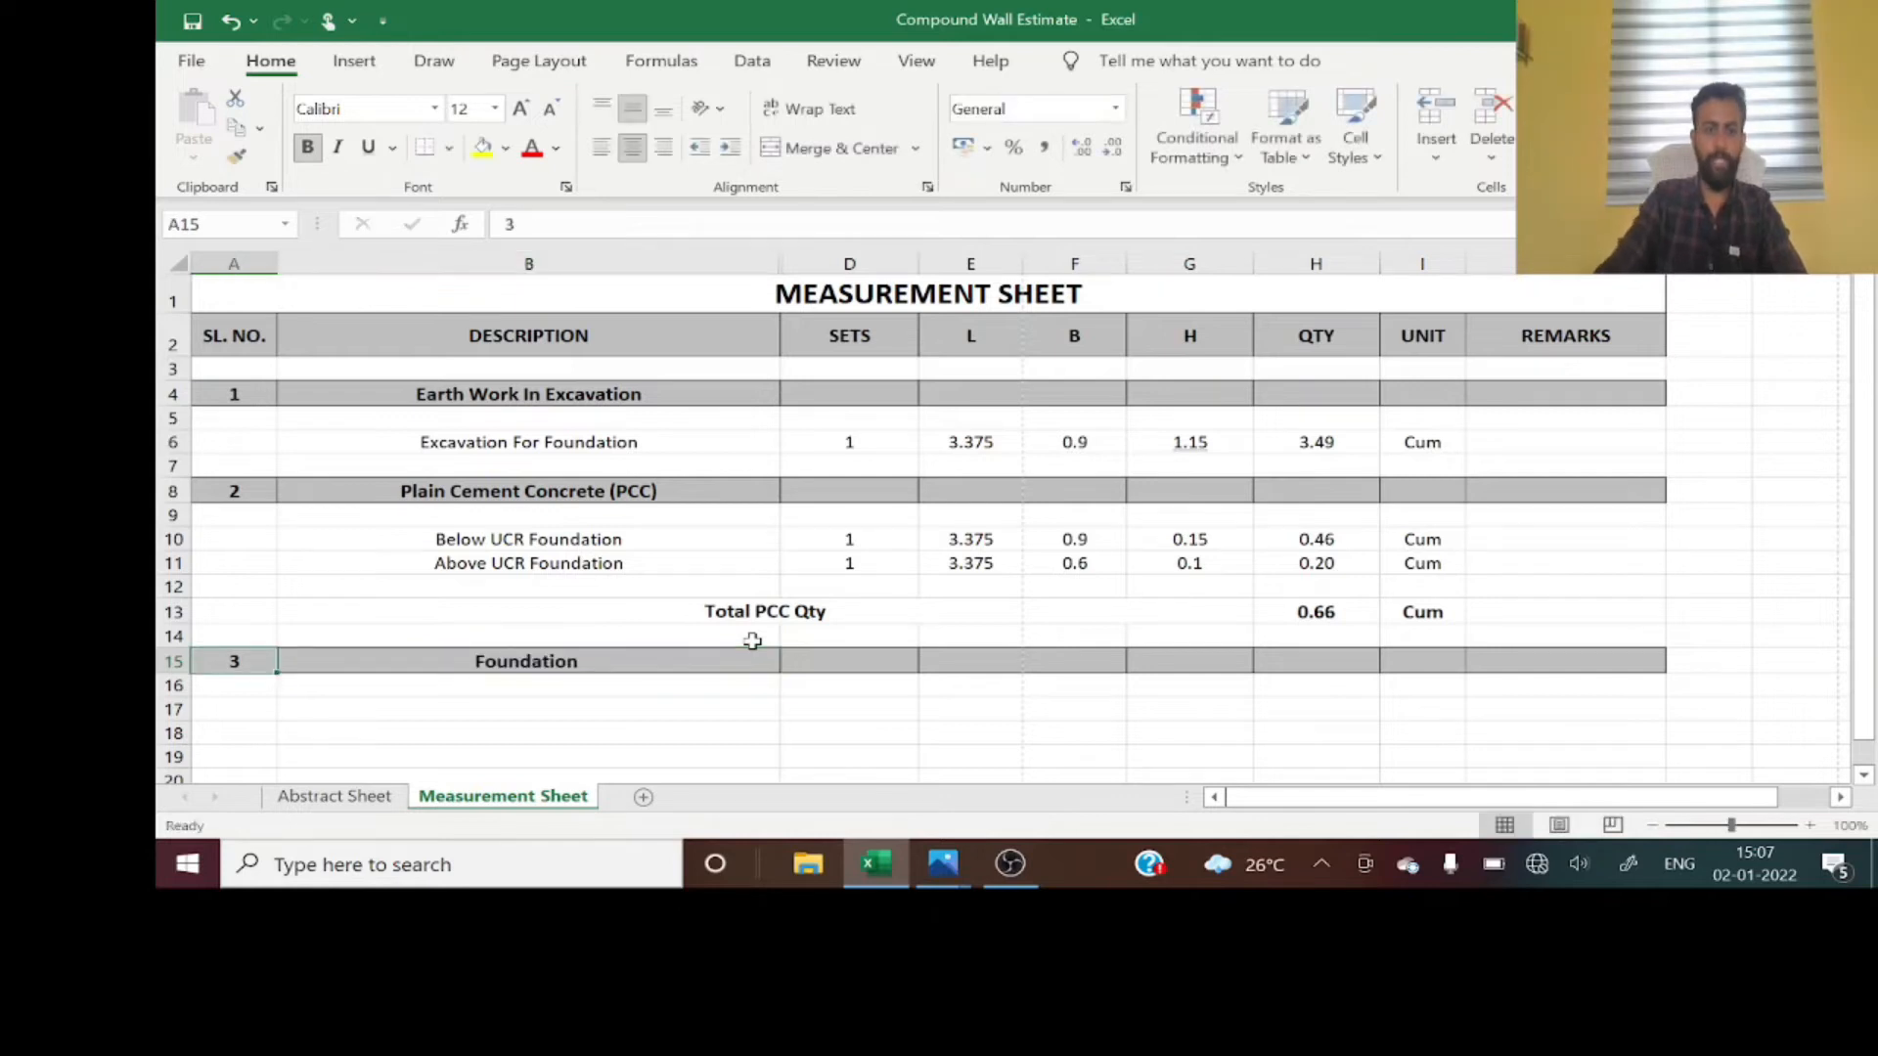
# - Enter UCR Foundation as the item description in B17 under the Foundation heading
pyautogui.click(639, 656)
pyautogui.scroll(-1, 544, 608)
pyautogui.click(540, 602)
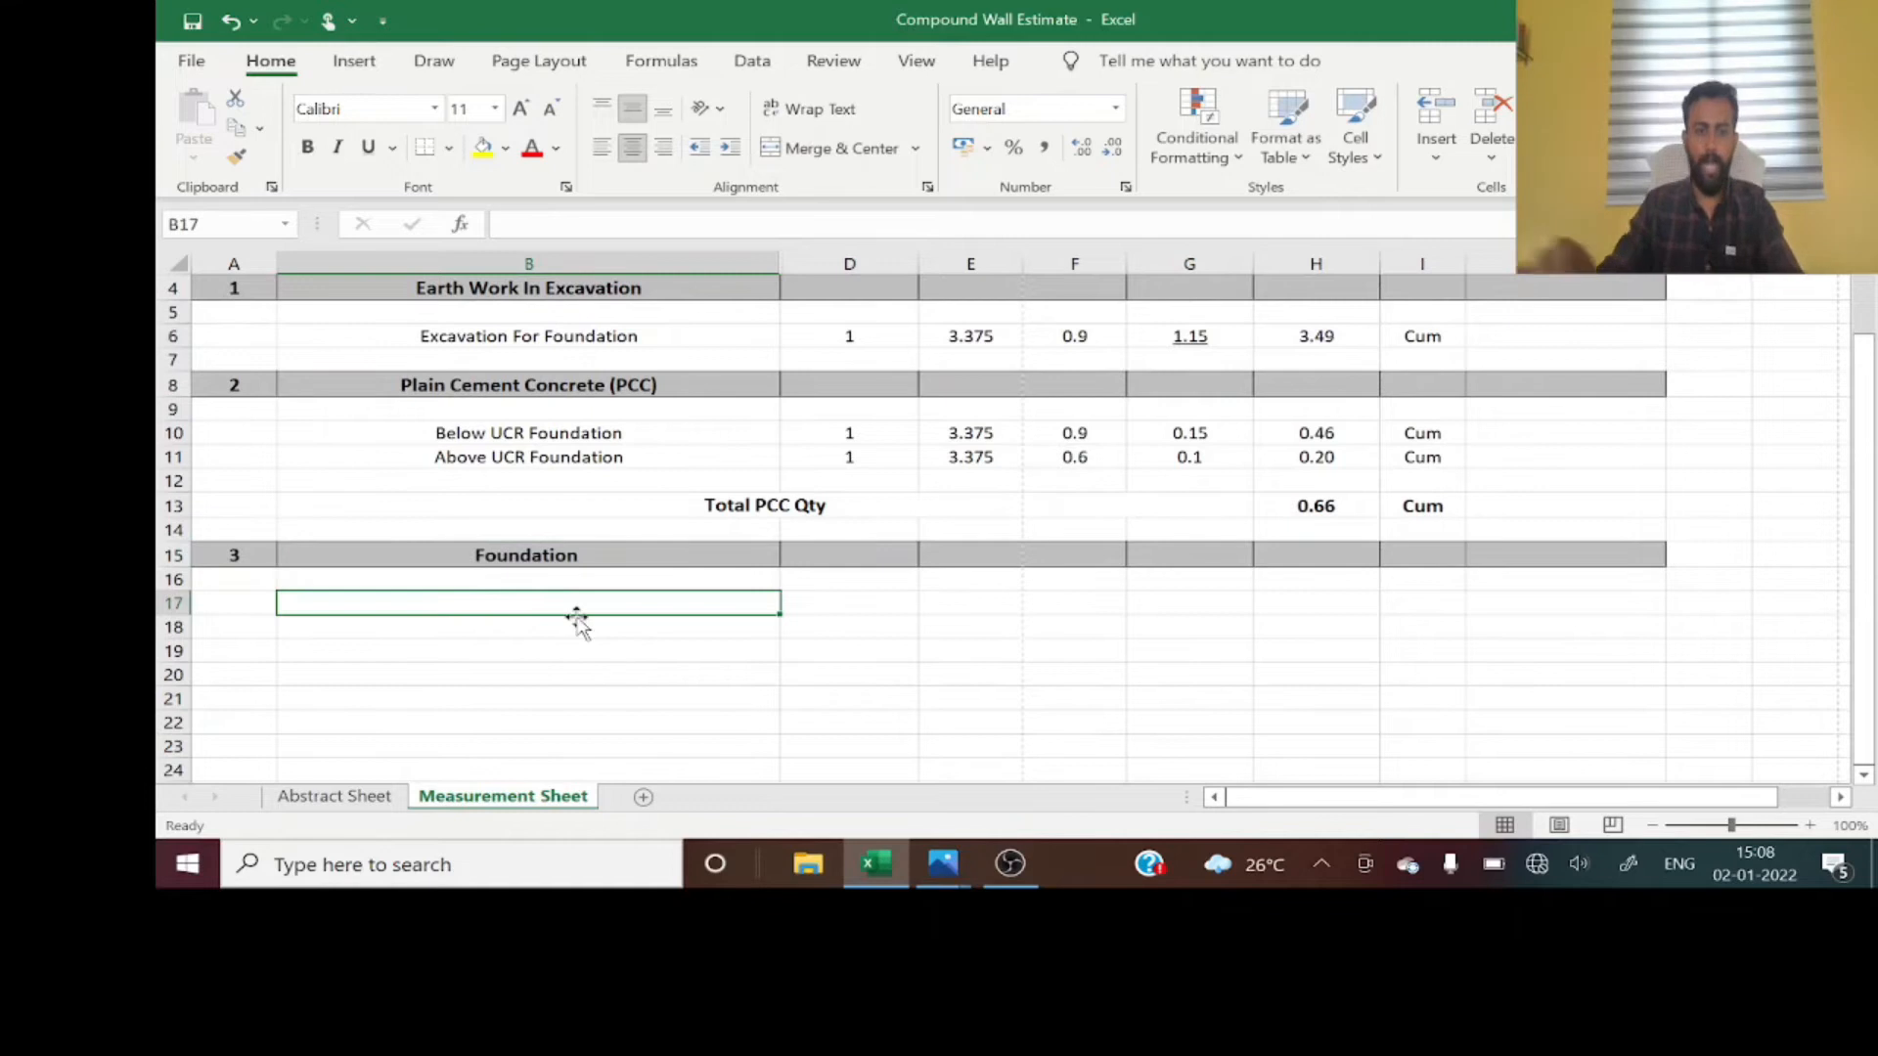
pyautogui.write('UCR F')
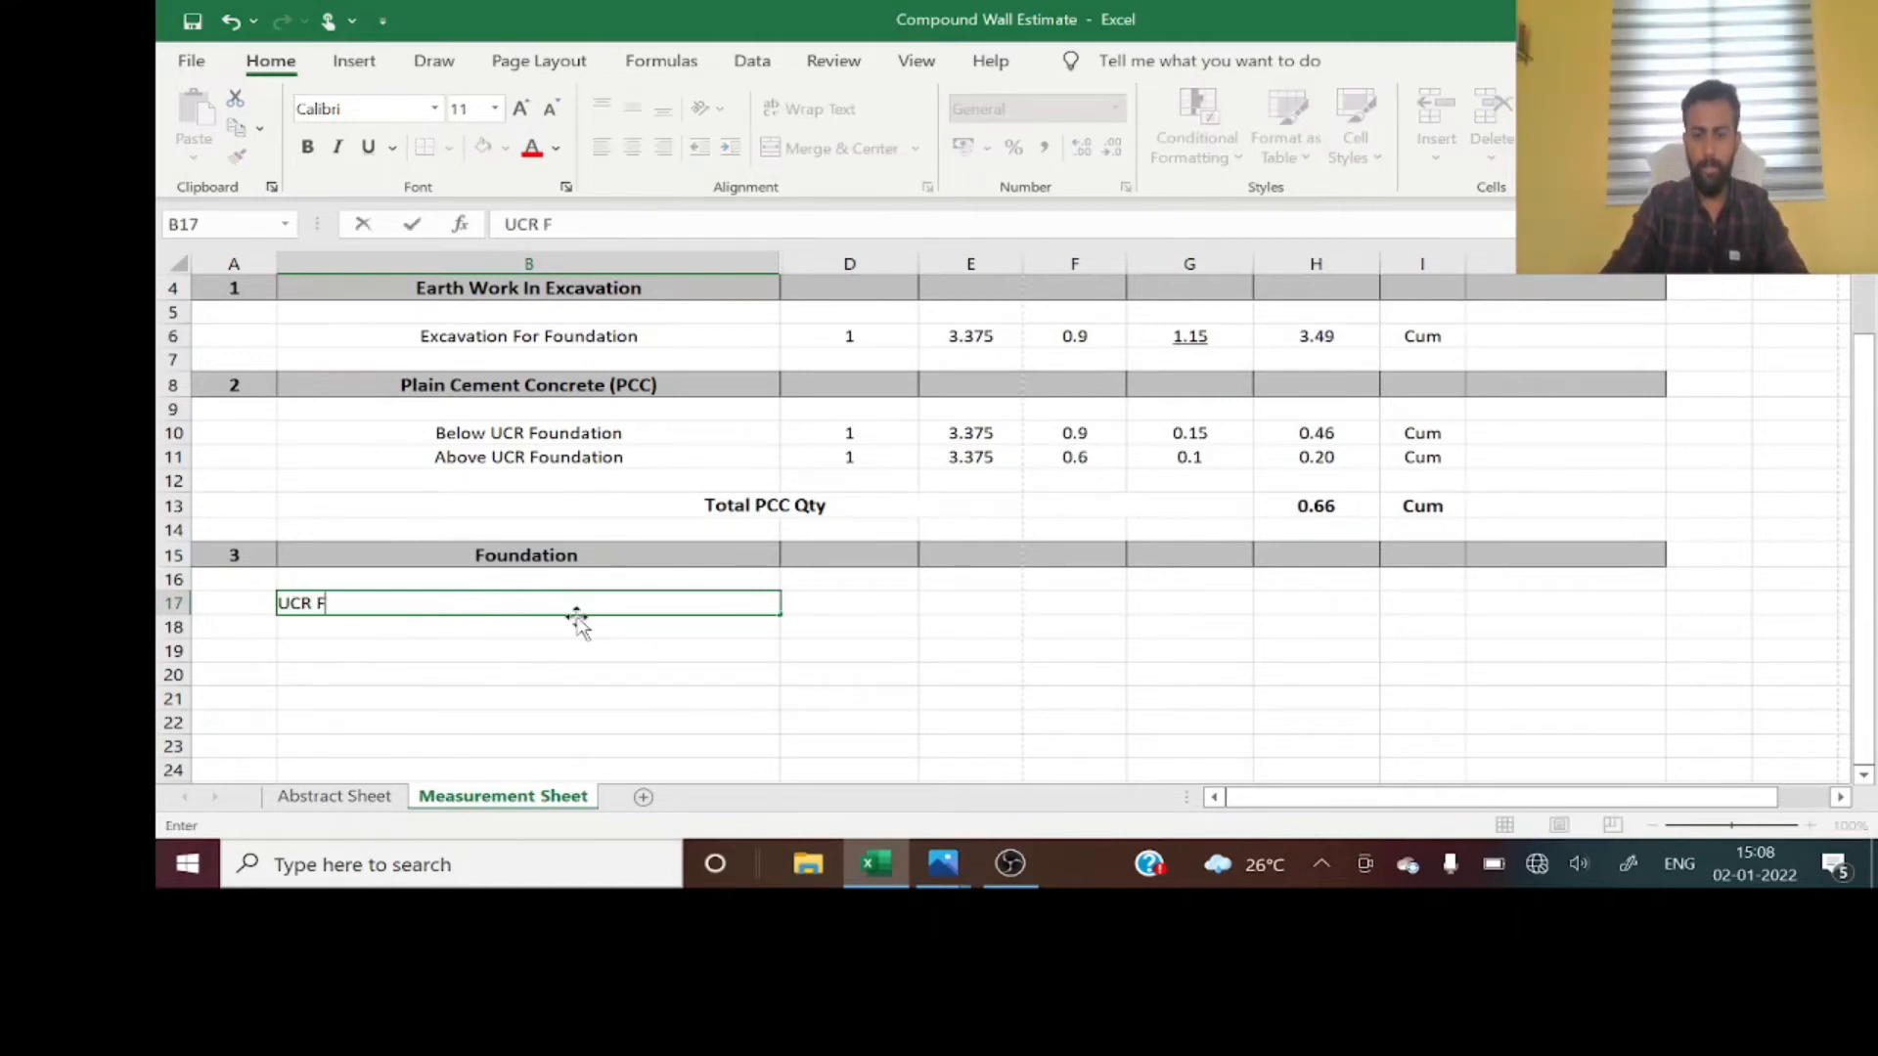
pyautogui.write('oundation')
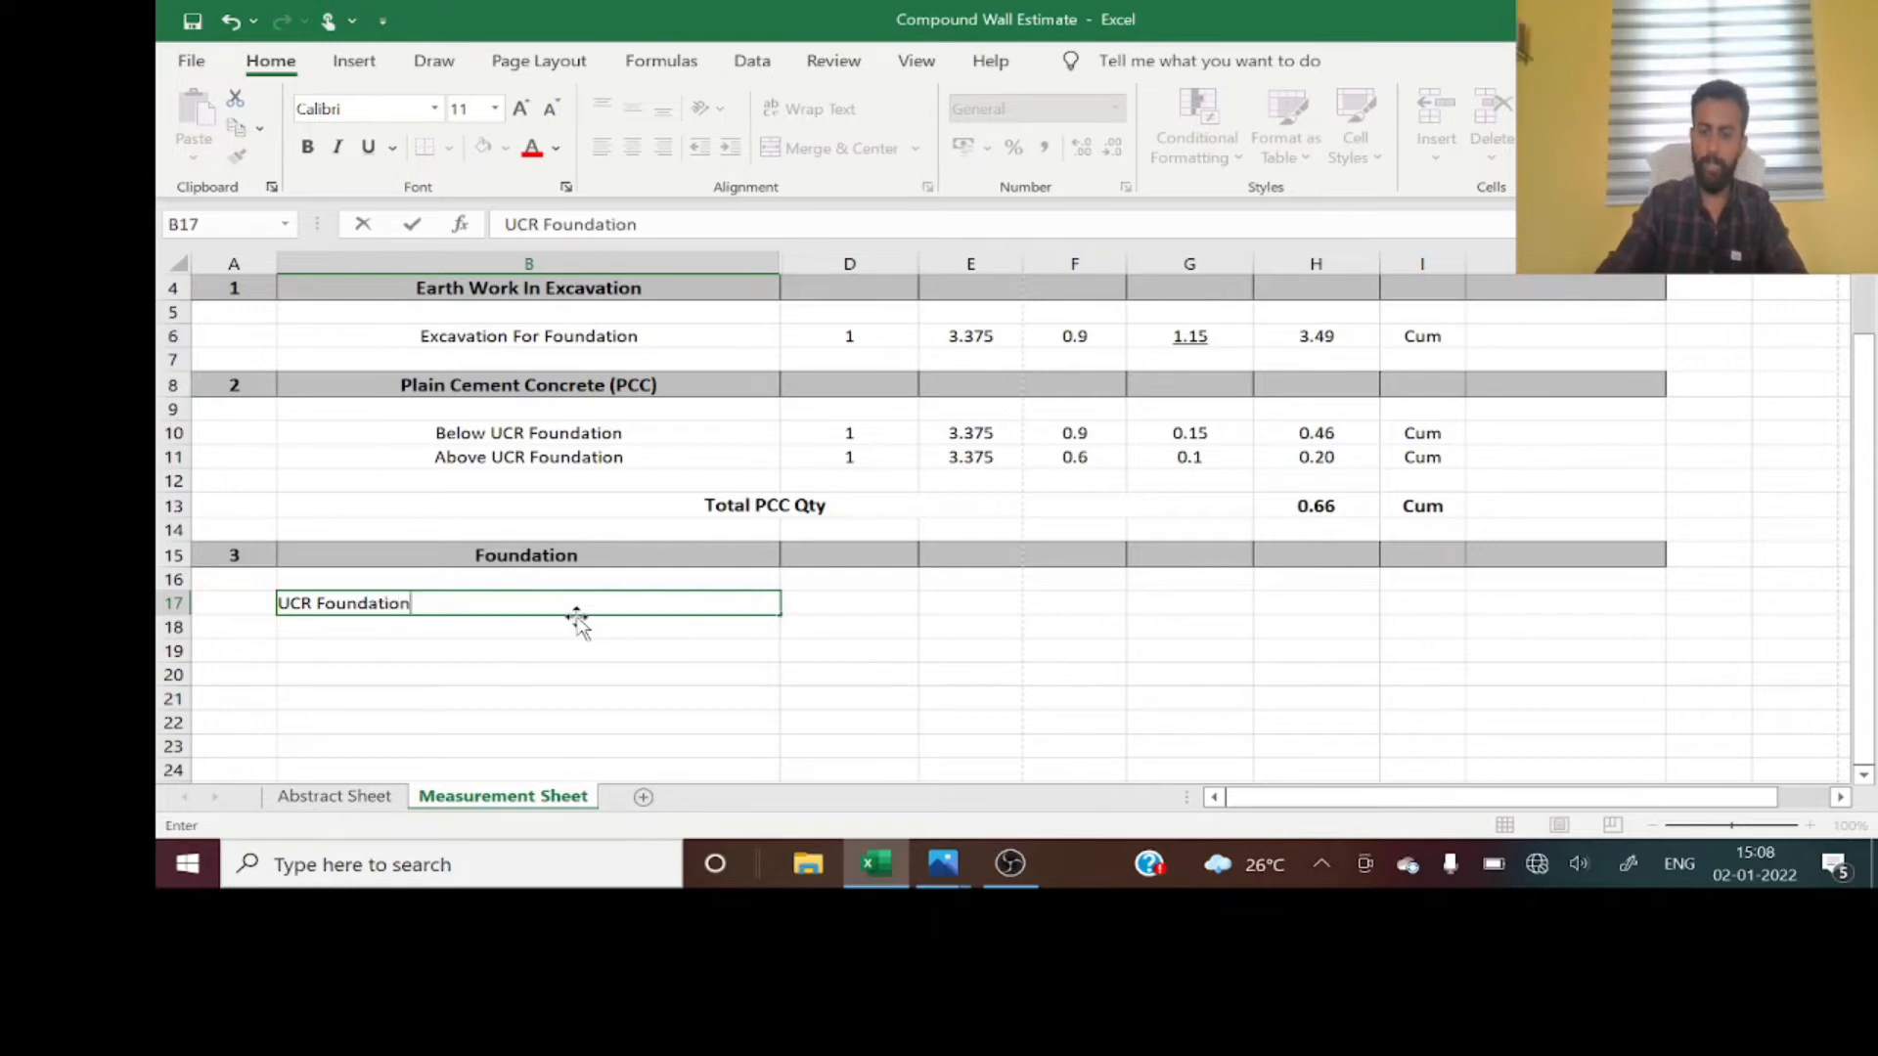
pyautogui.press('Return')
pyautogui.hotkey('ctrl', 'u')
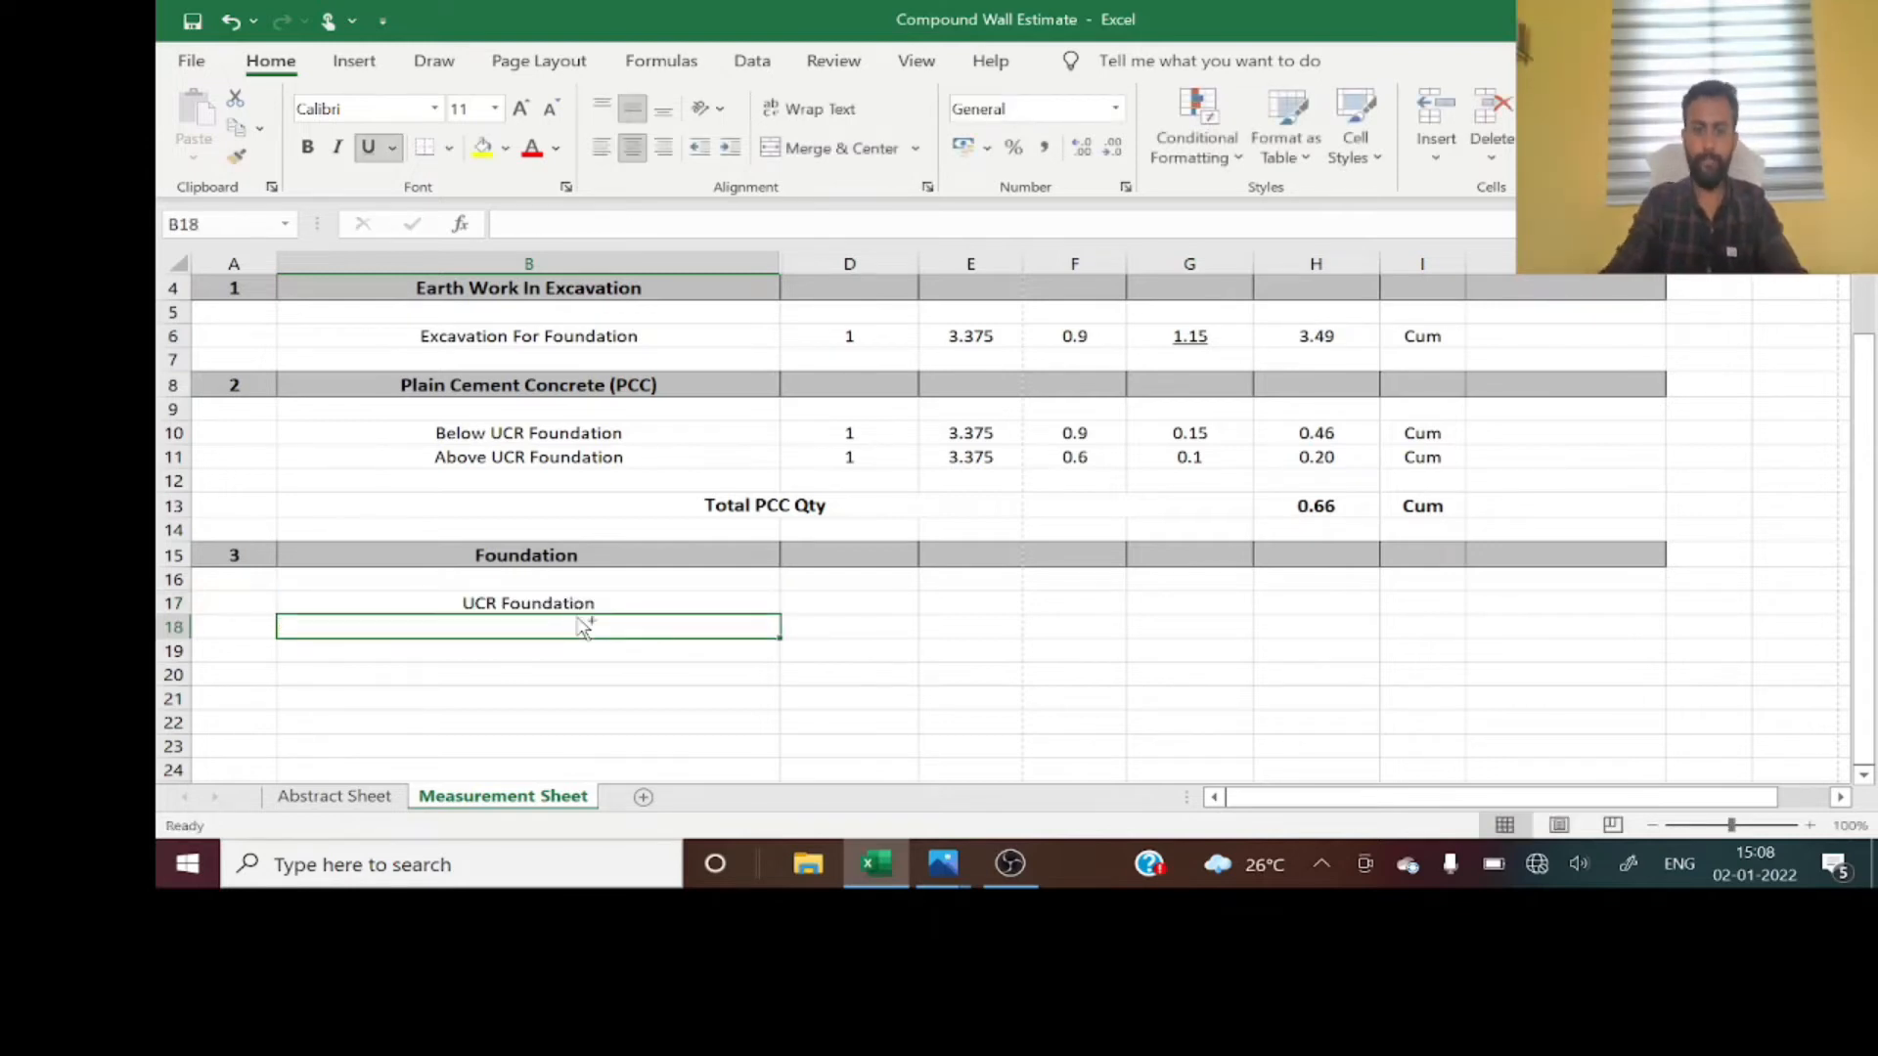
pyautogui.click(687, 603)
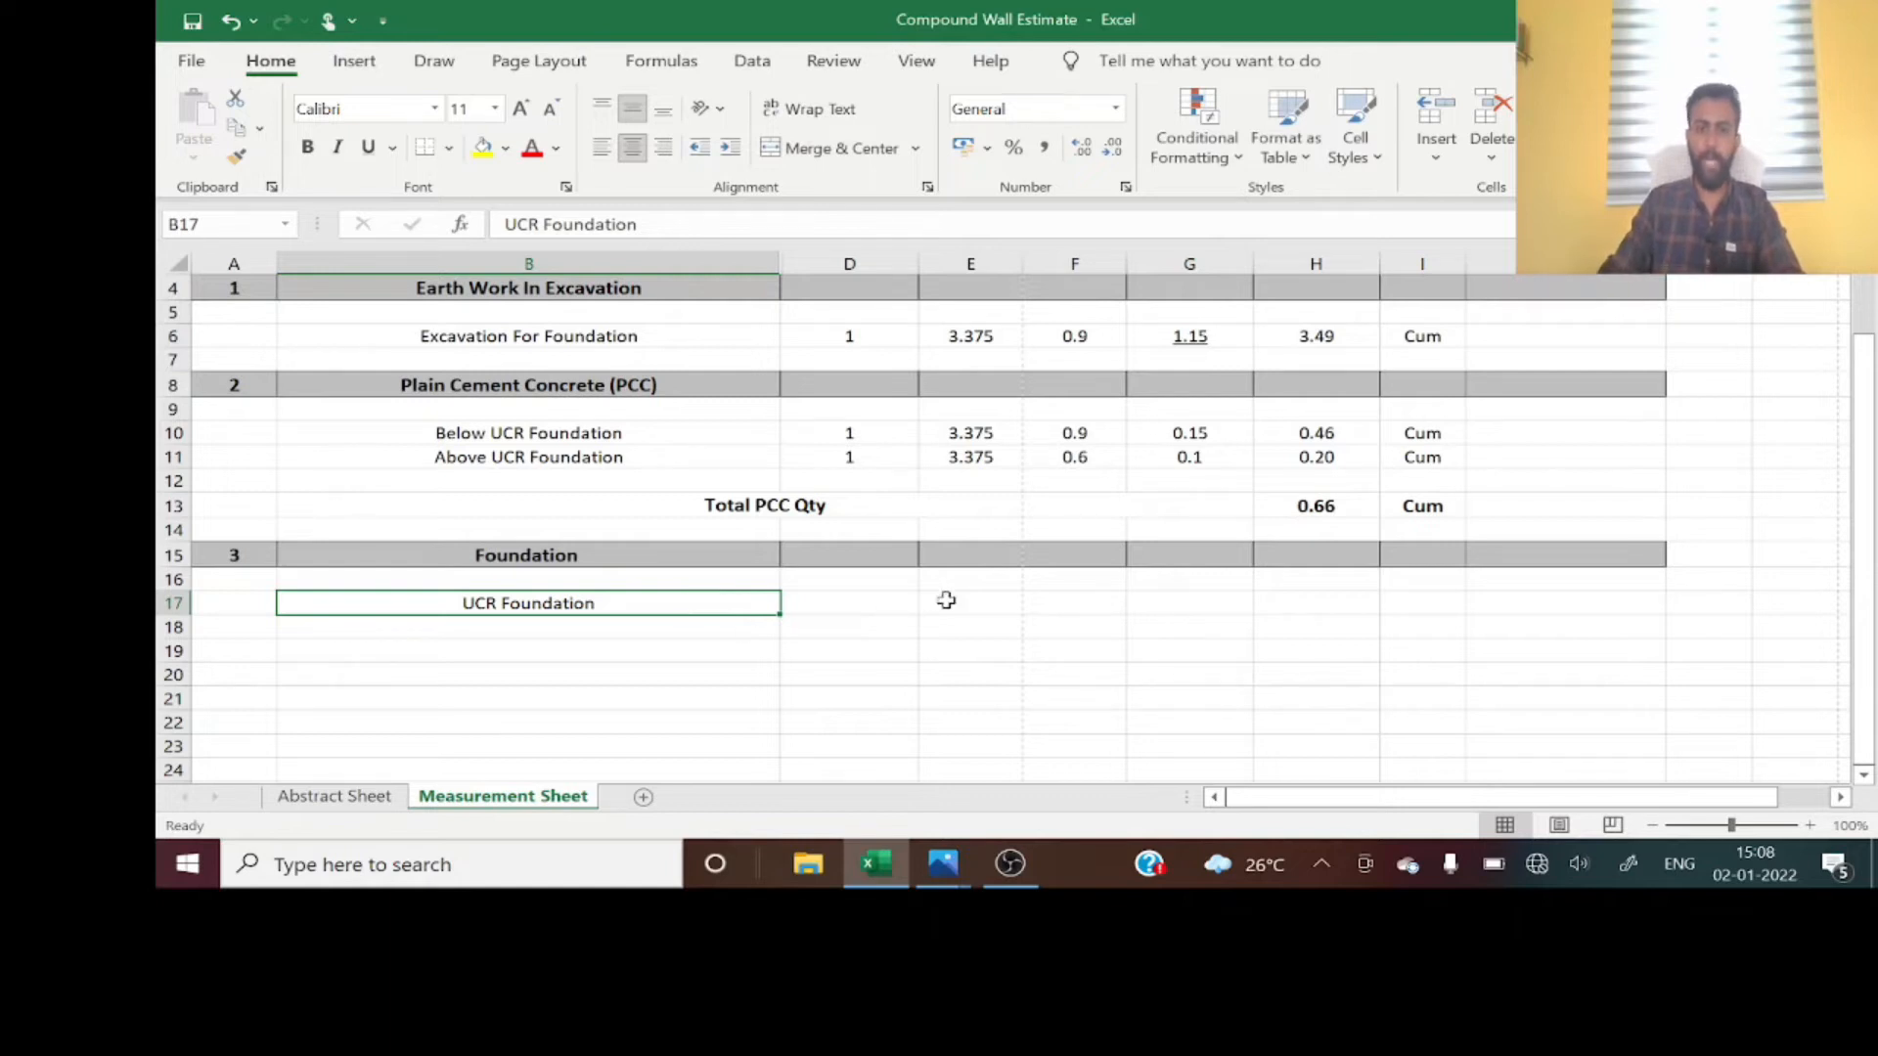
pyautogui.scroll(1, 948, 599)
pyautogui.moveTo(963, 263); pyautogui.dragTo(1161, 286)
pyautogui.scroll(-2, 1082, 349)
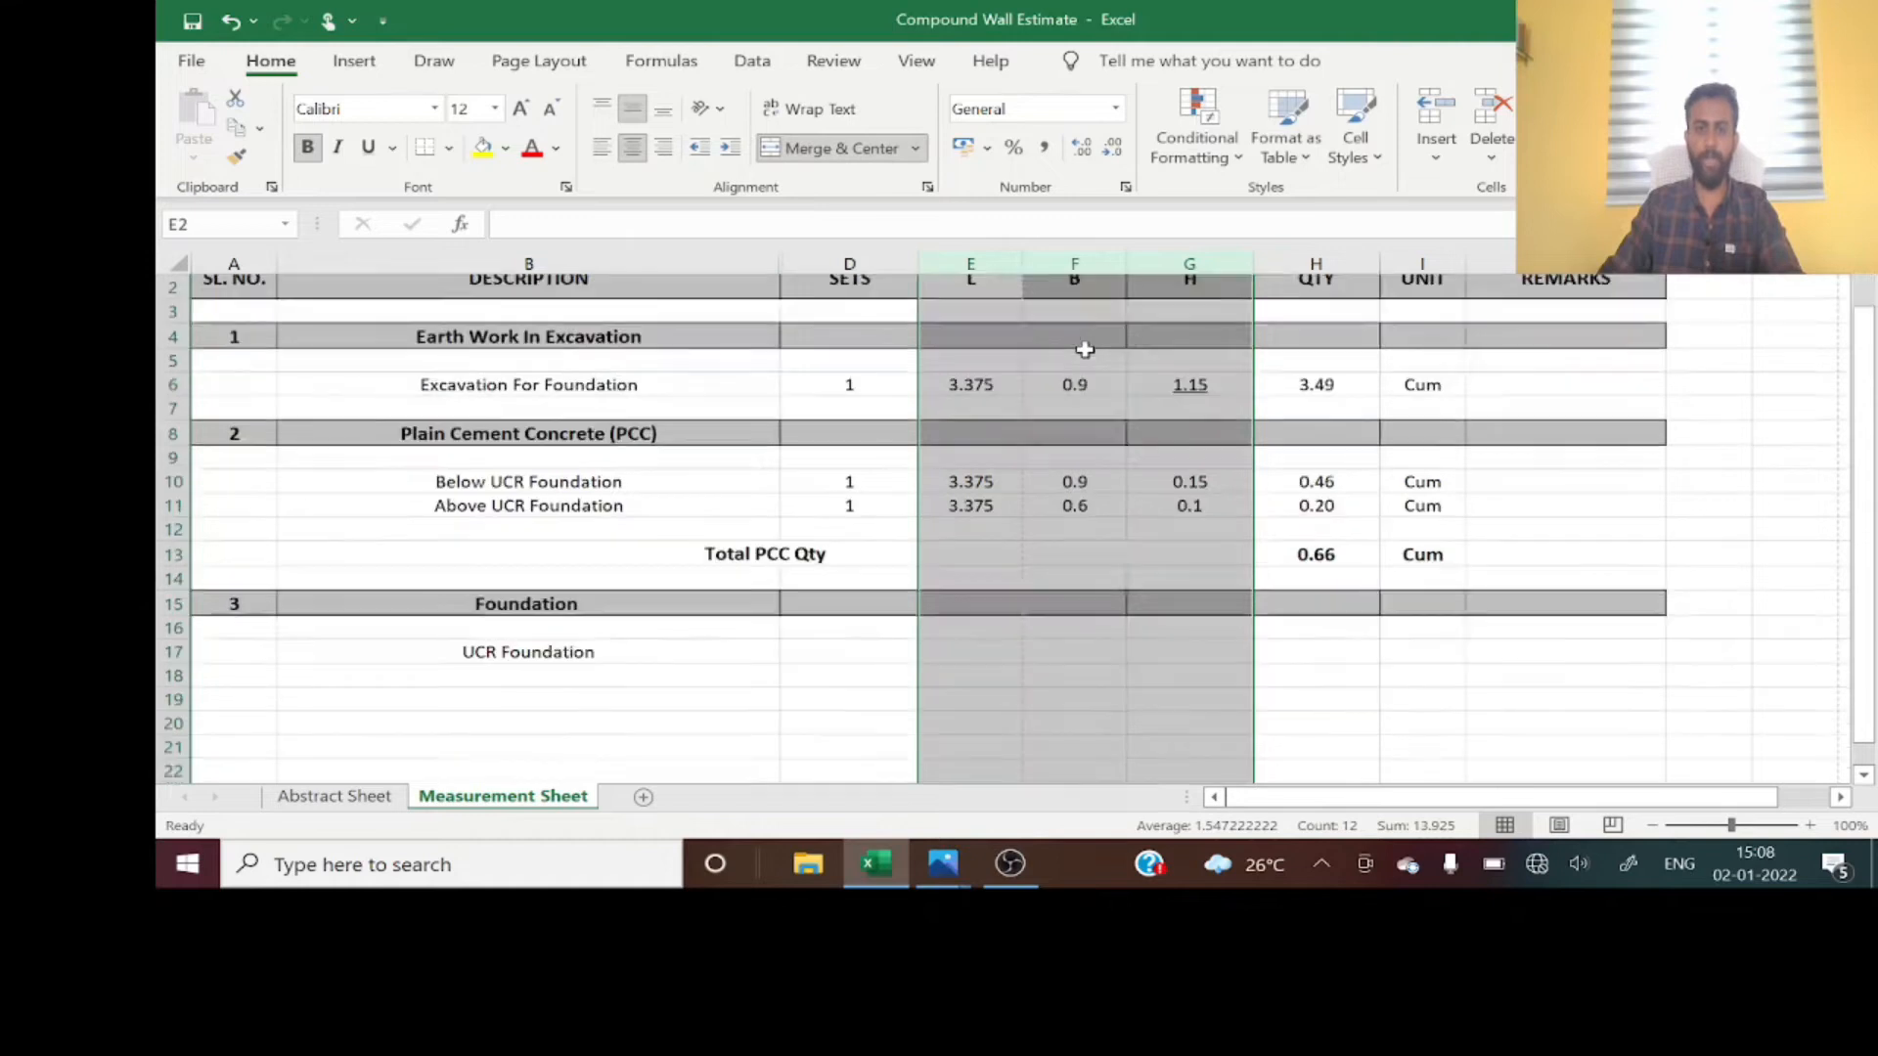
pyautogui.click(951, 529)
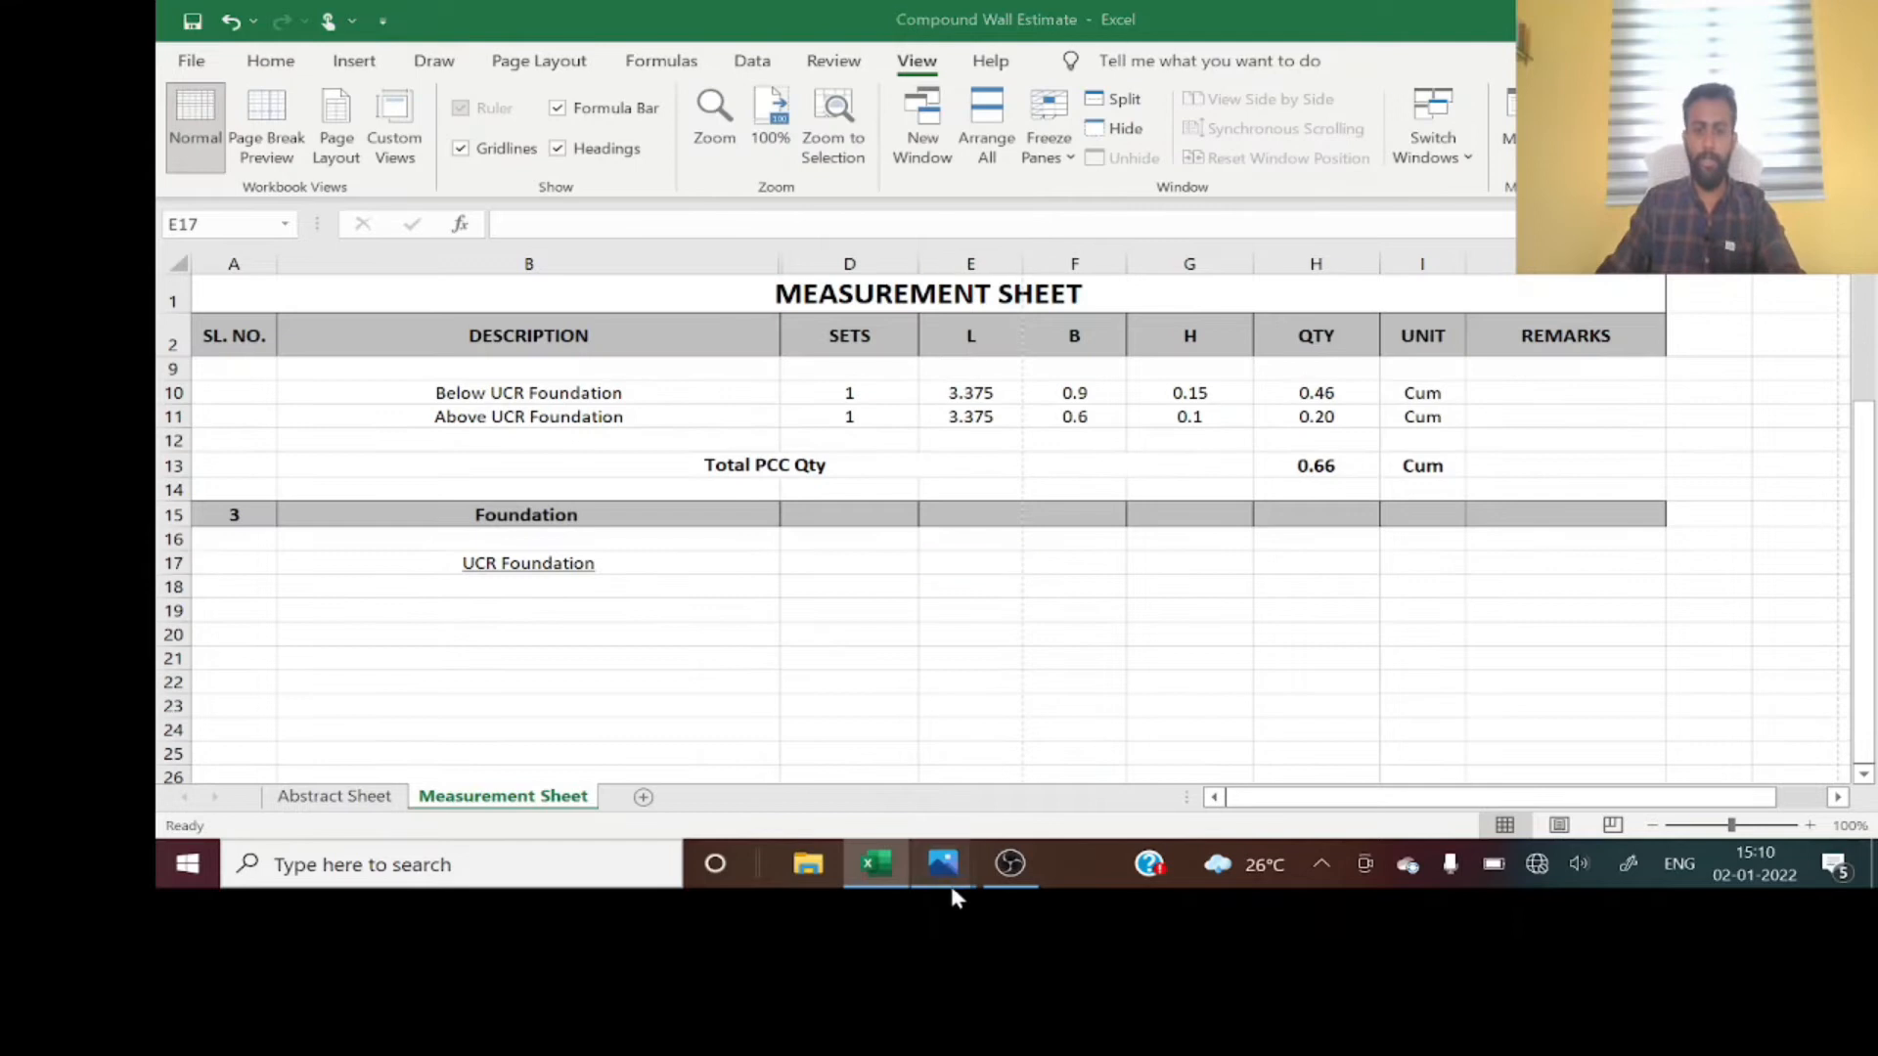
# - Switch to Photos and examine the rubble masonry length in the elevation of the Compound Wall Estimate - Meters drawing
pyautogui.moveTo(942, 862)
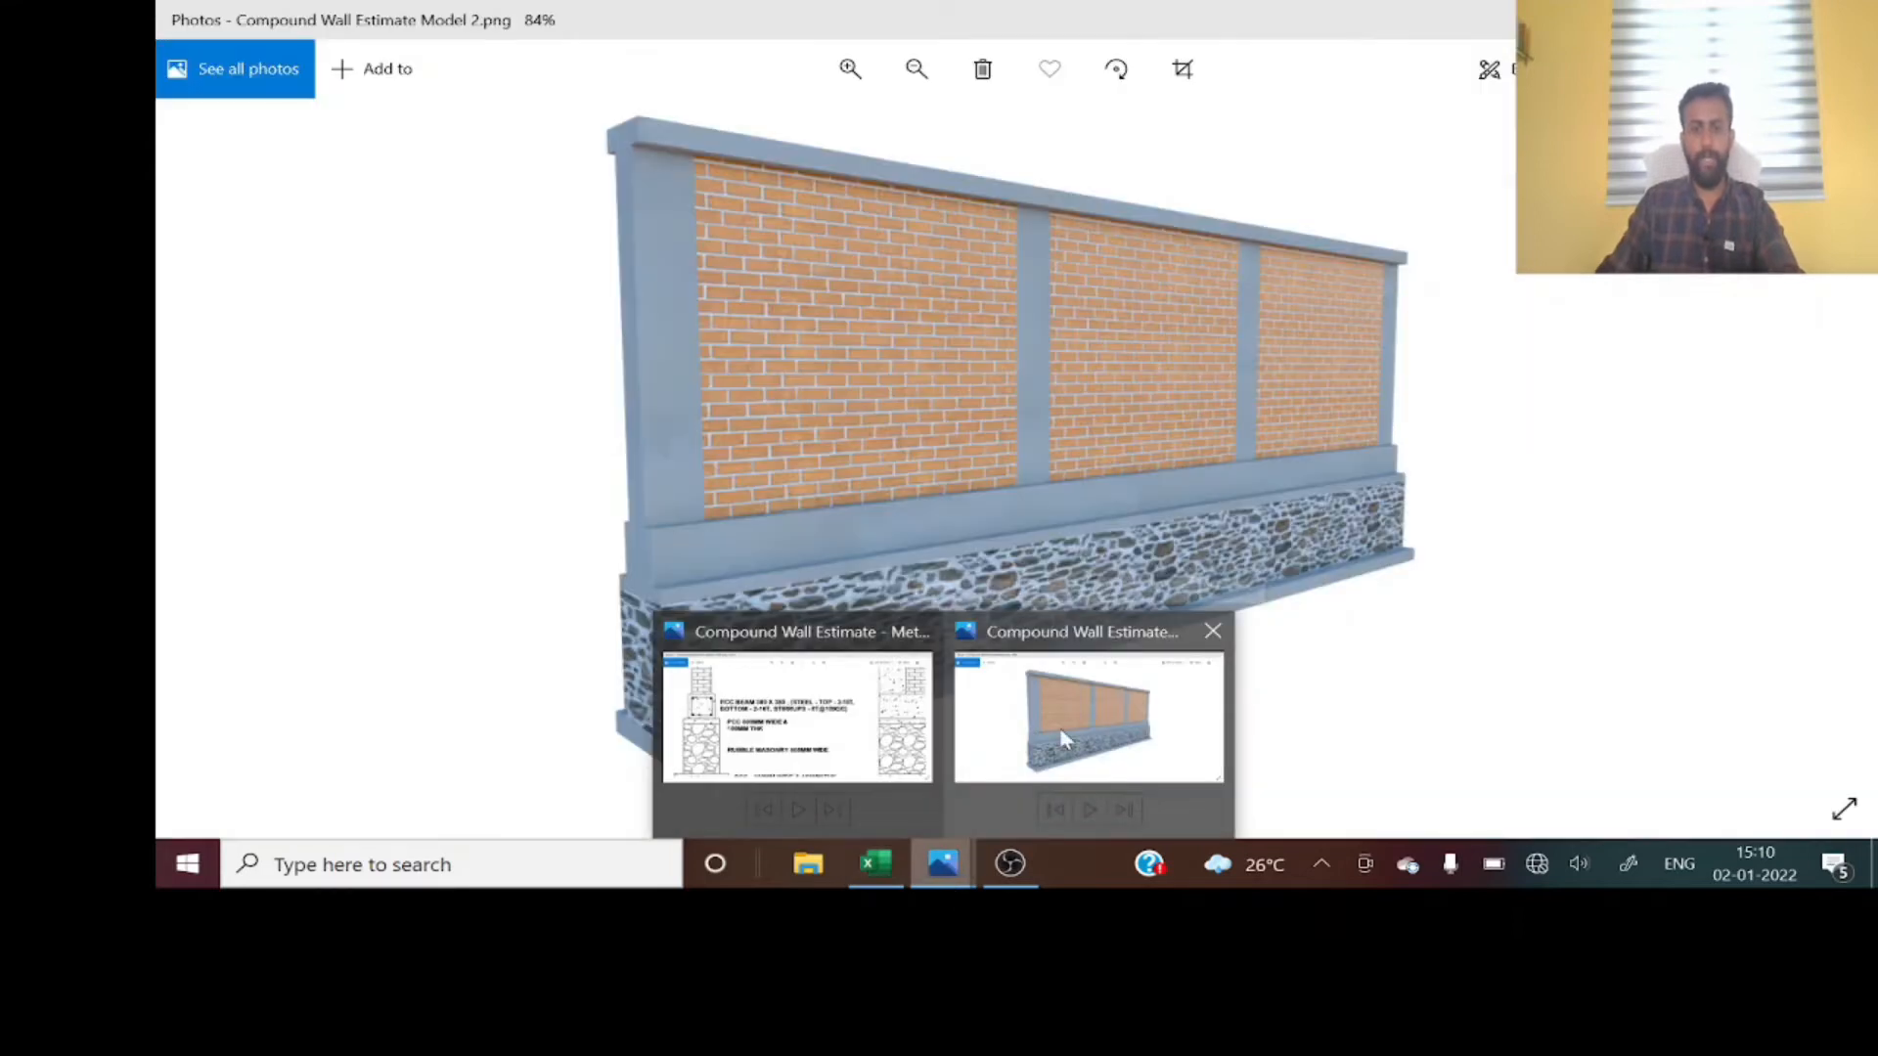
pyautogui.click(1022, 740)
pyautogui.click(776, 753)
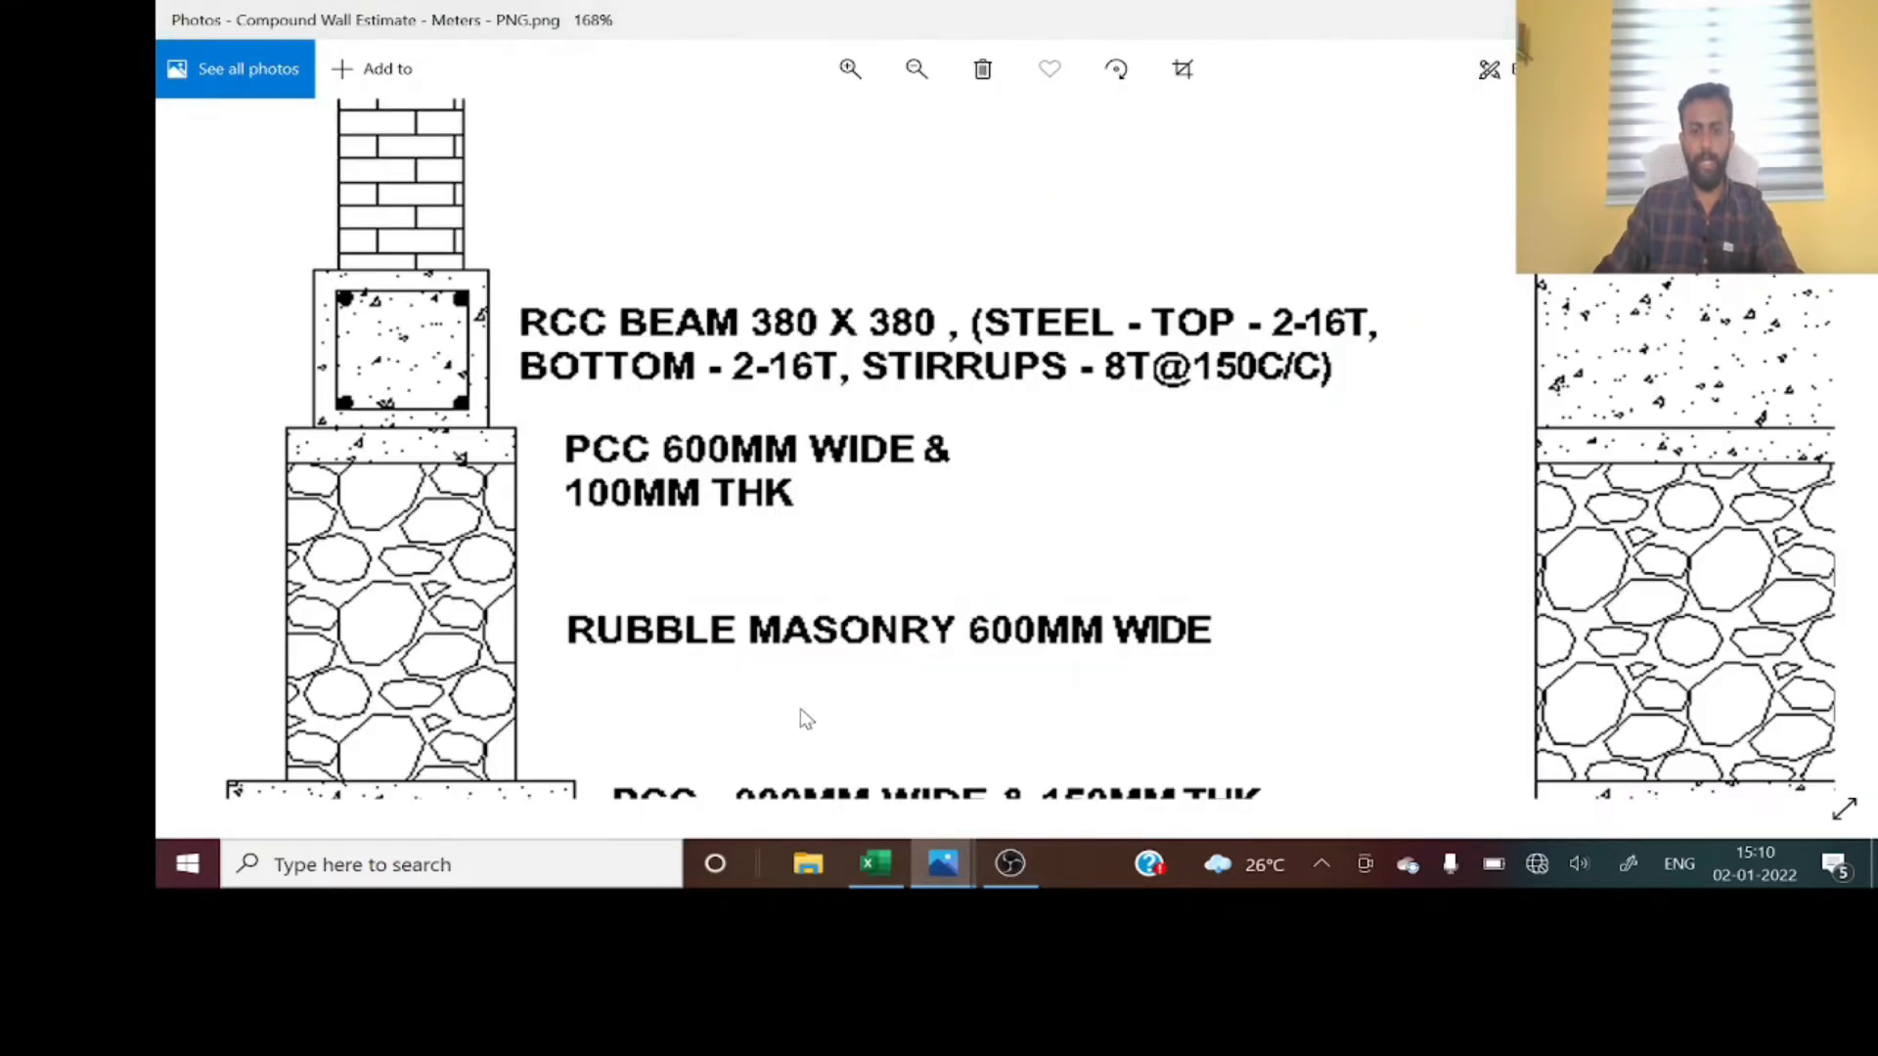
pyautogui.scroll(-3, 838, 499)
pyautogui.scroll(4, 1152, 559)
pyautogui.scroll(2, 1040, 721)
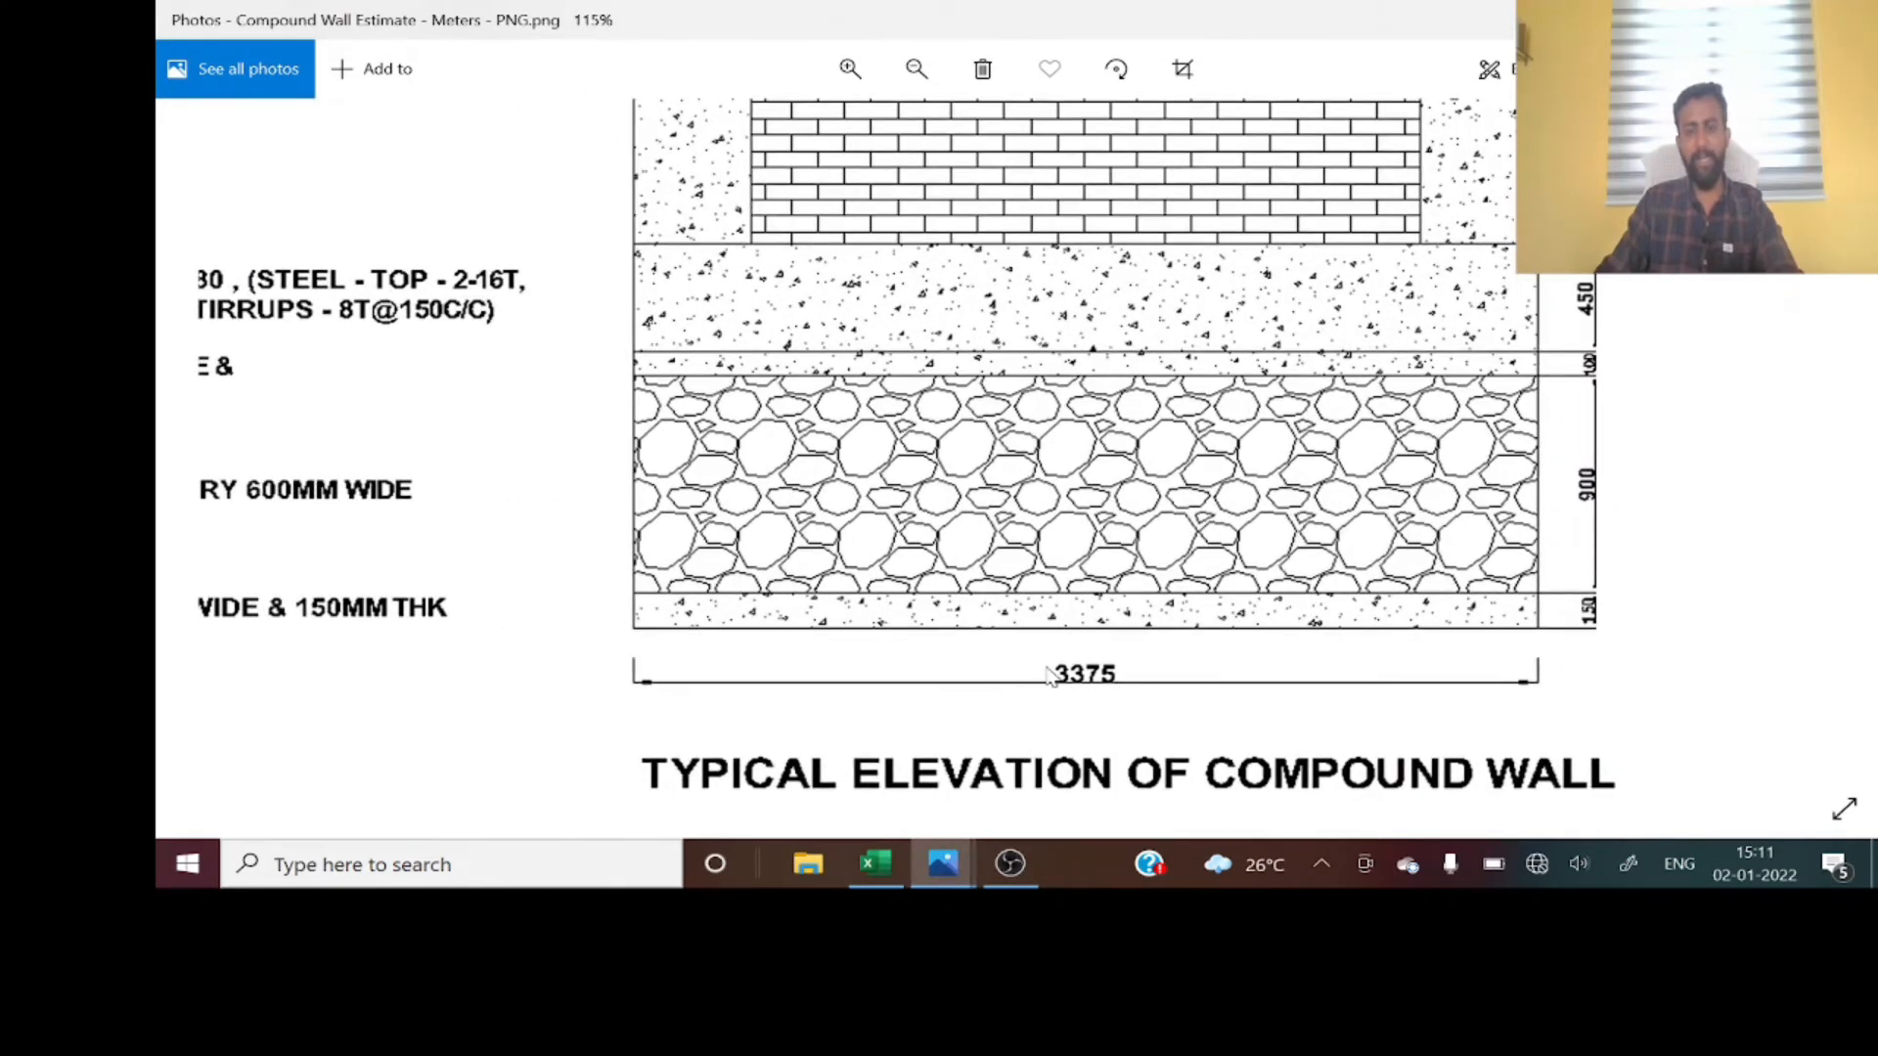
pyautogui.scroll(2, 1089, 646)
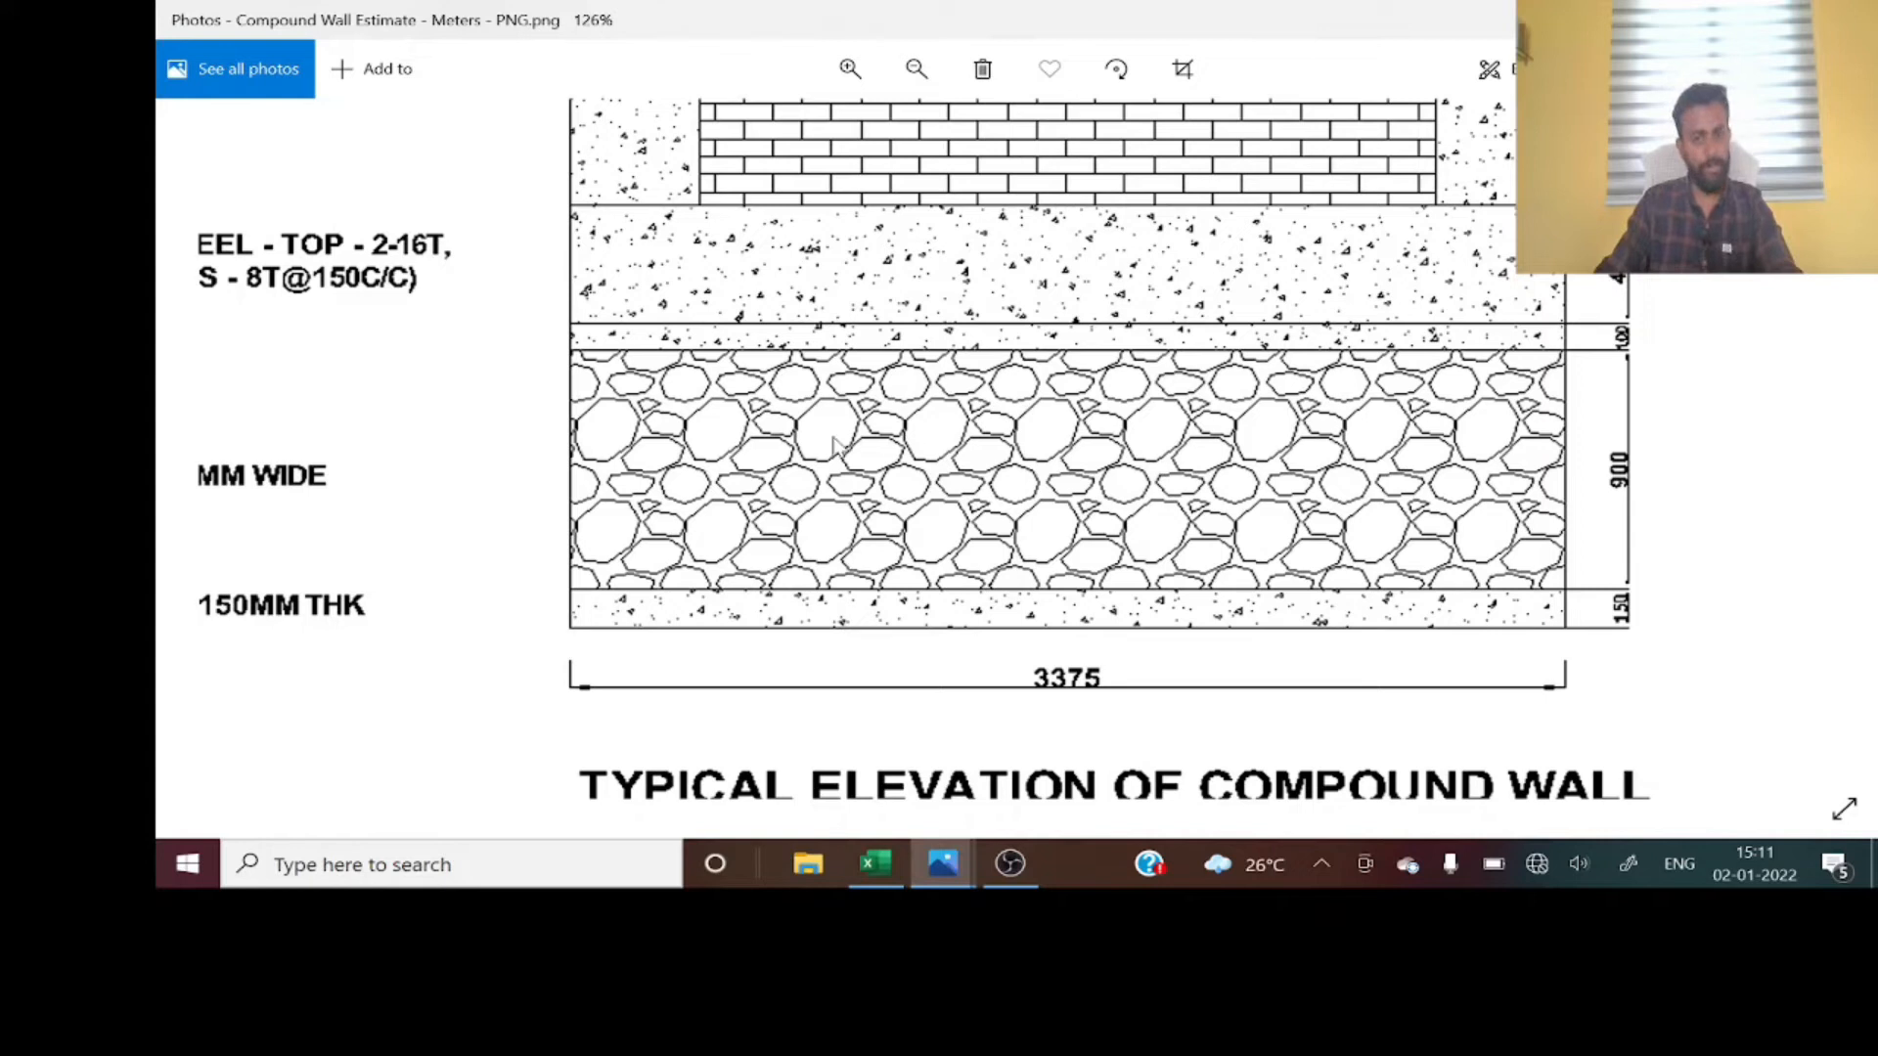
pyautogui.scroll(-1, 1189, 660)
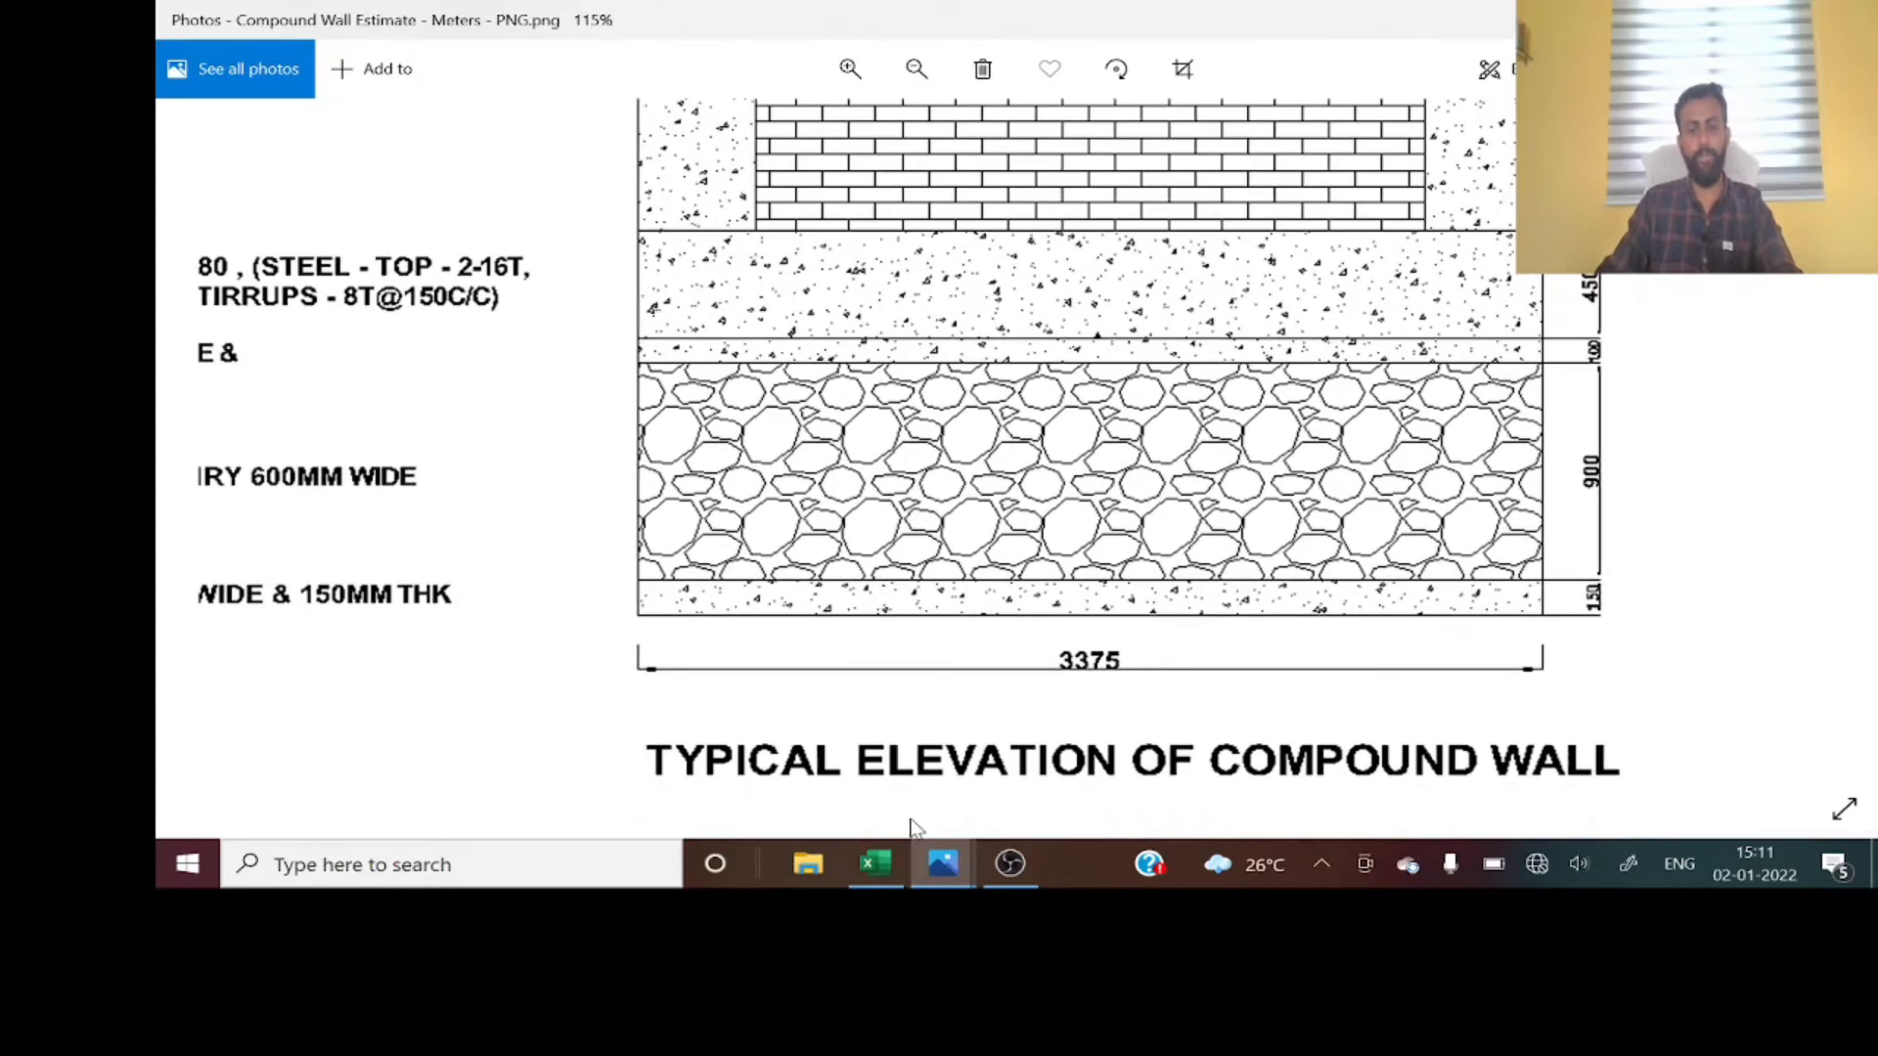
# - Return to Excel and copy the length 3.375 from E11 to E17 for the UCR Foundation row
pyautogui.click(891, 862)
pyautogui.click(973, 419)
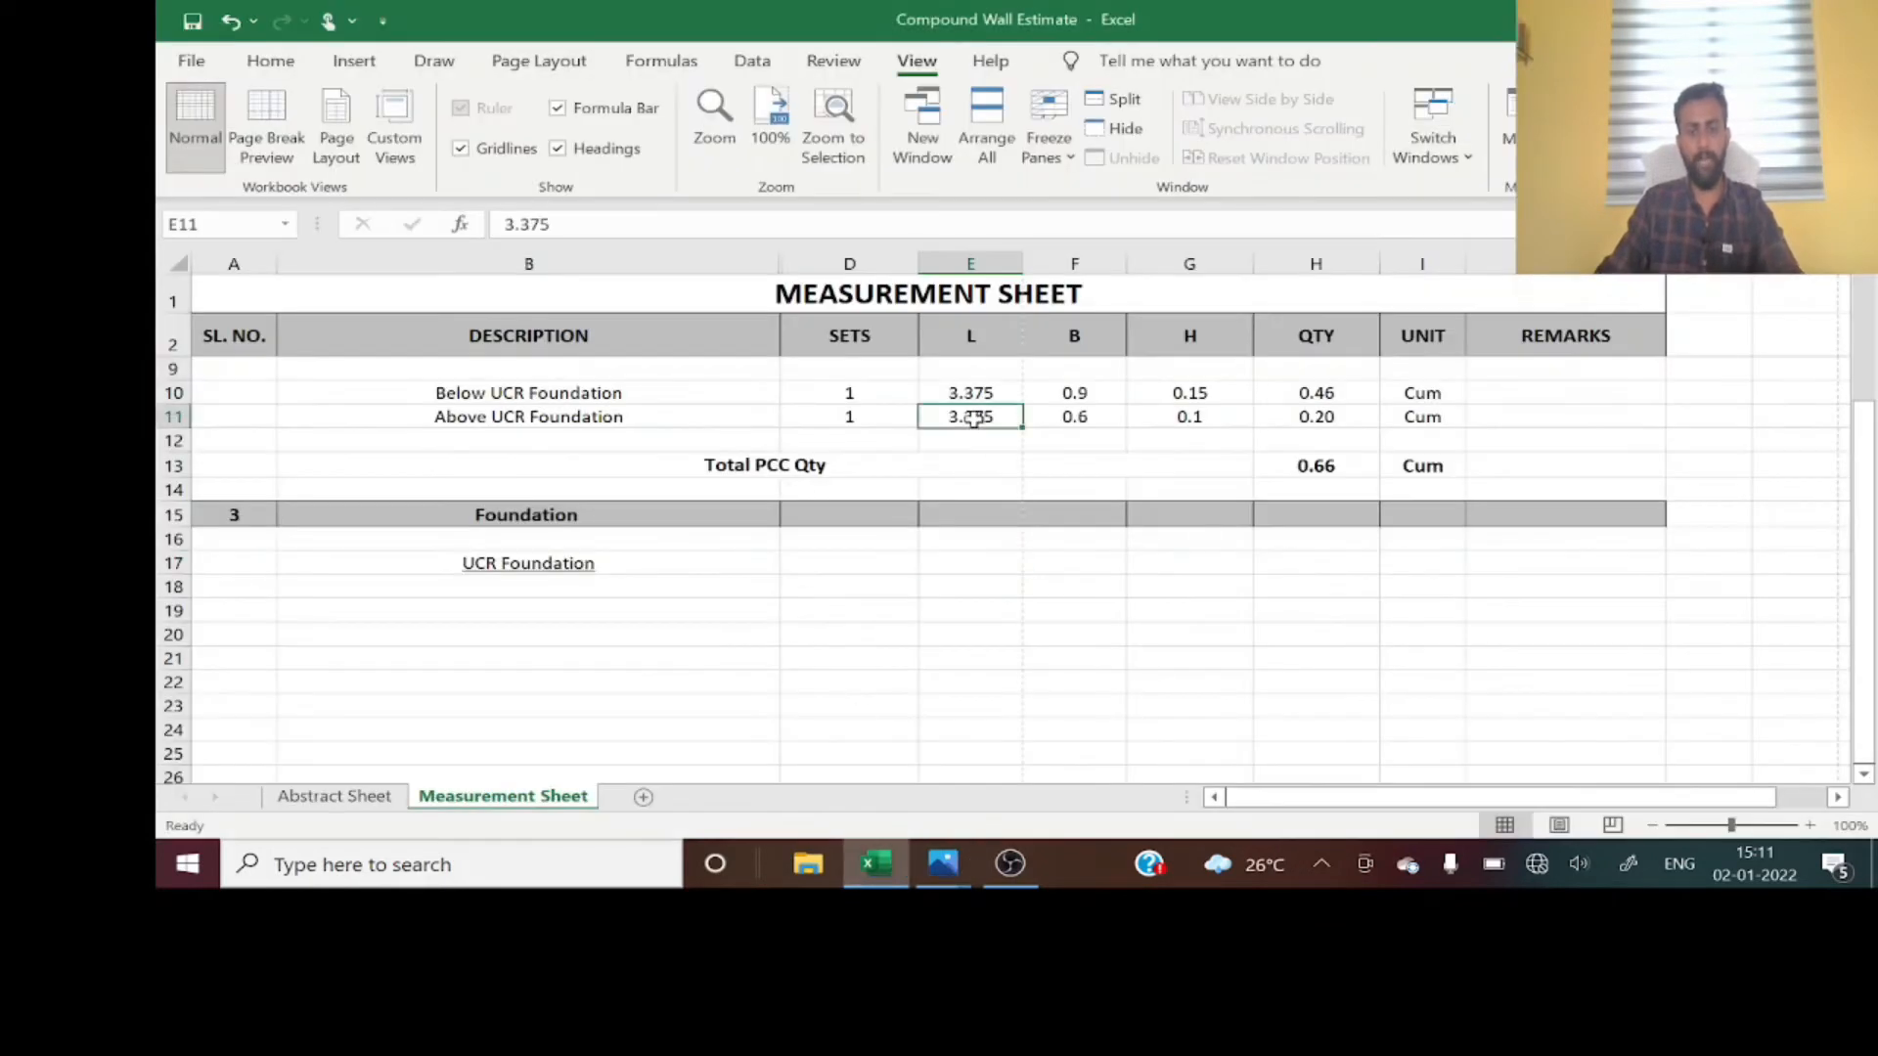
pyautogui.hotkey('ctrl', 'c')
pyautogui.click(980, 561)
pyautogui.hotkey('ctrl', 'v')
pyautogui.click(978, 636)
pyautogui.press('Escape')
# - Check the rubble masonry width in the Photos drawing and enter 0.6 as the breadth in F17 in Excel
pyautogui.click(1048, 558)
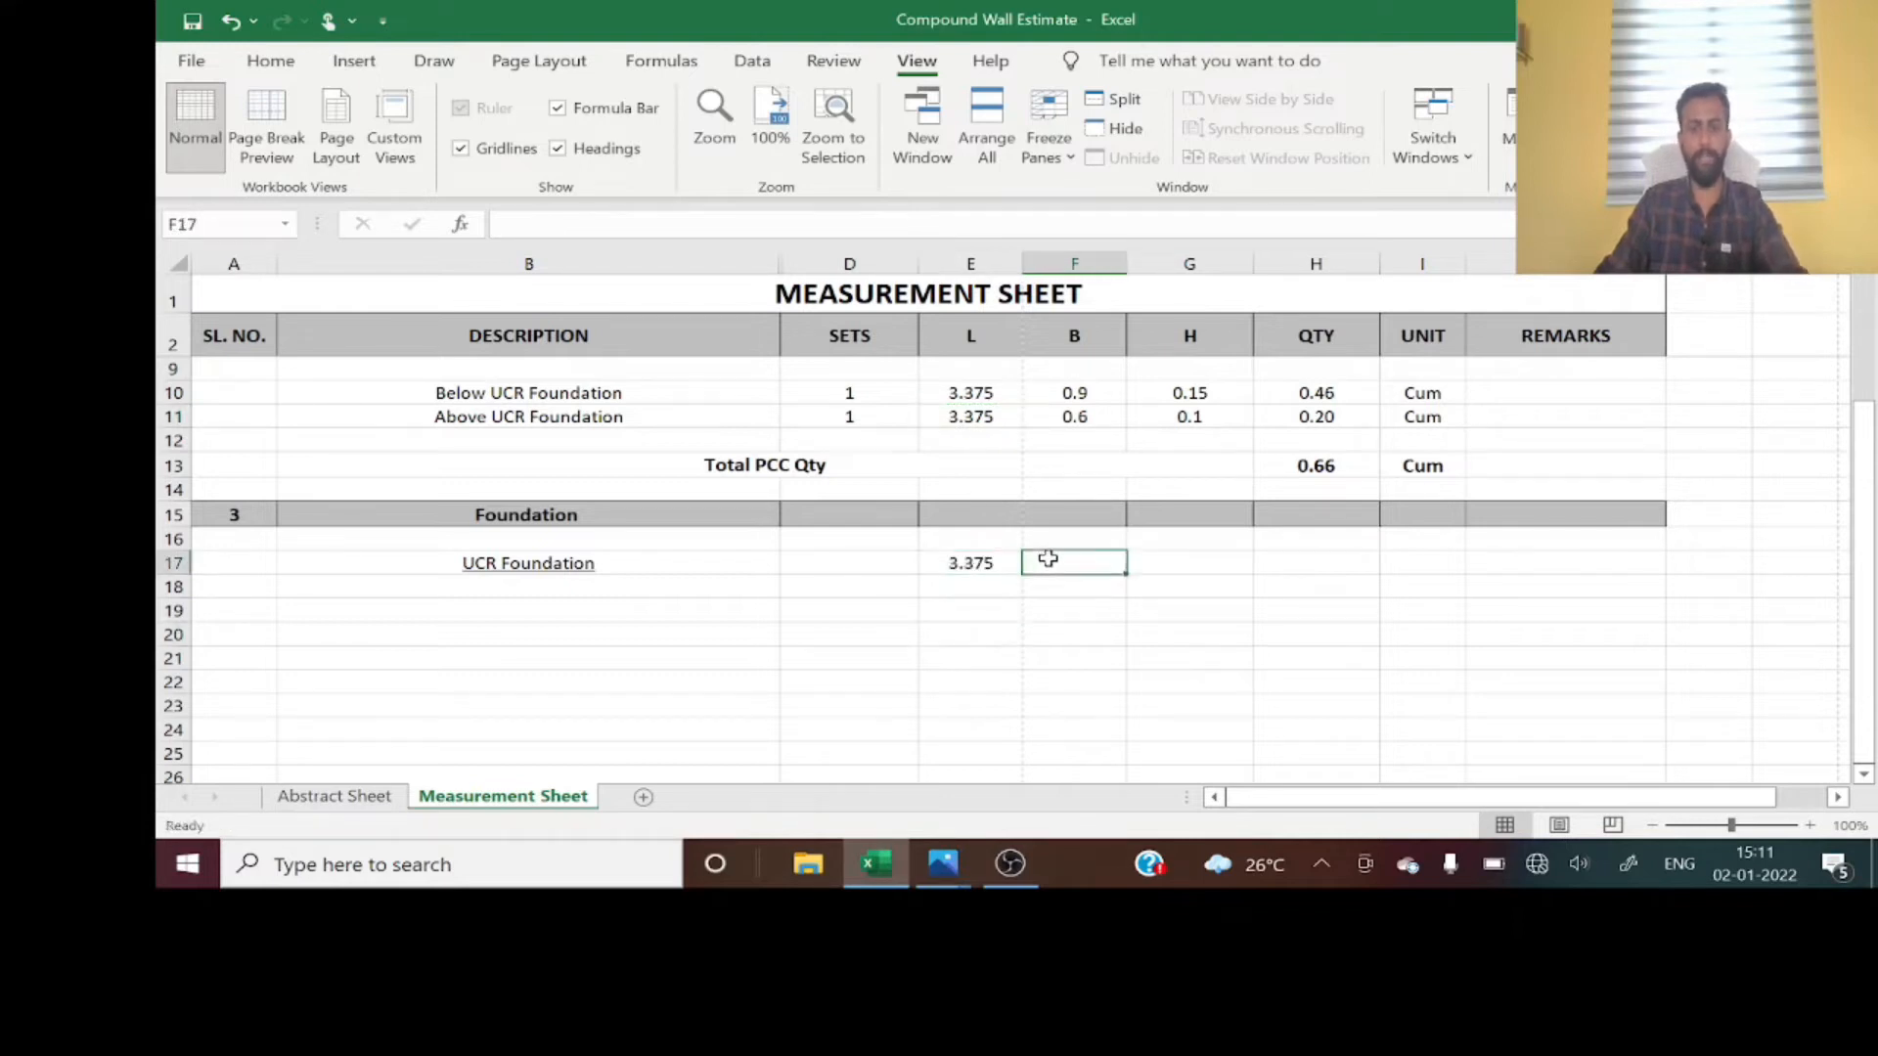
pyautogui.hotkey('alt', 'Tab')
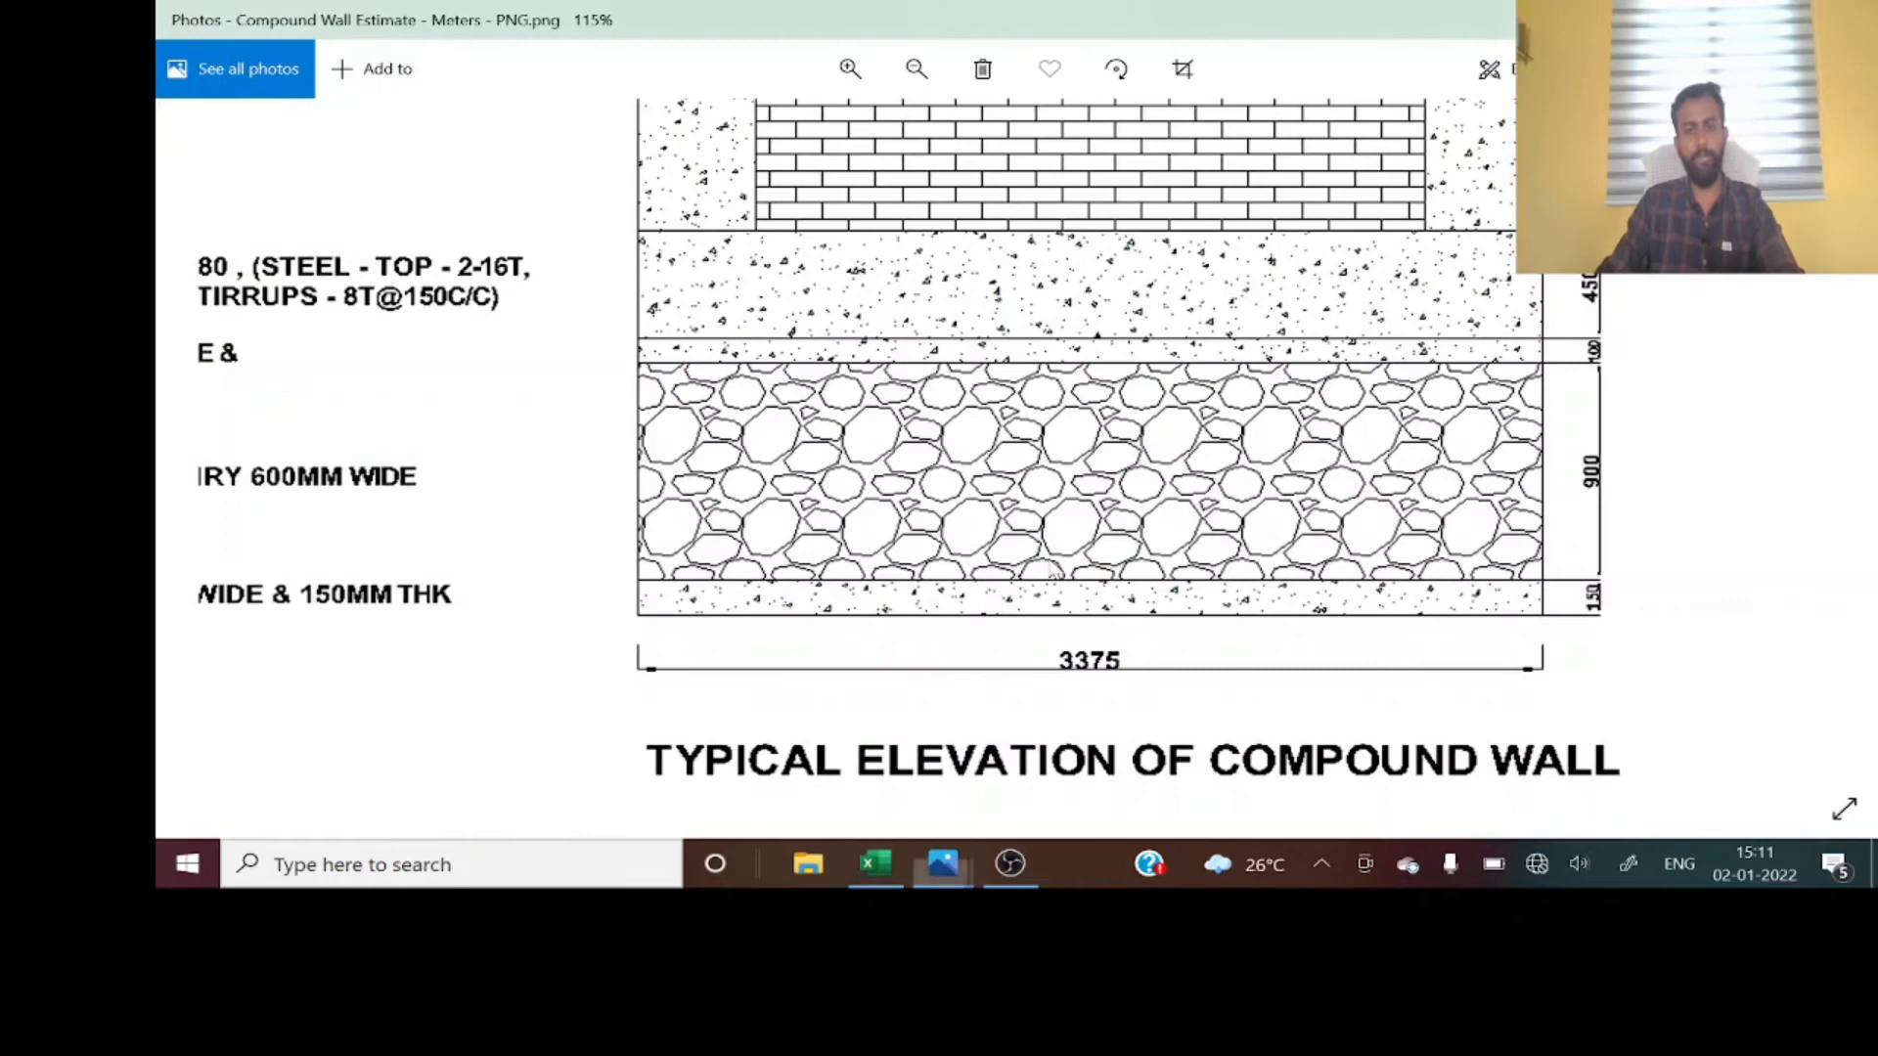
pyautogui.scroll(-3, 766, 600)
pyautogui.scroll(5, 766, 601)
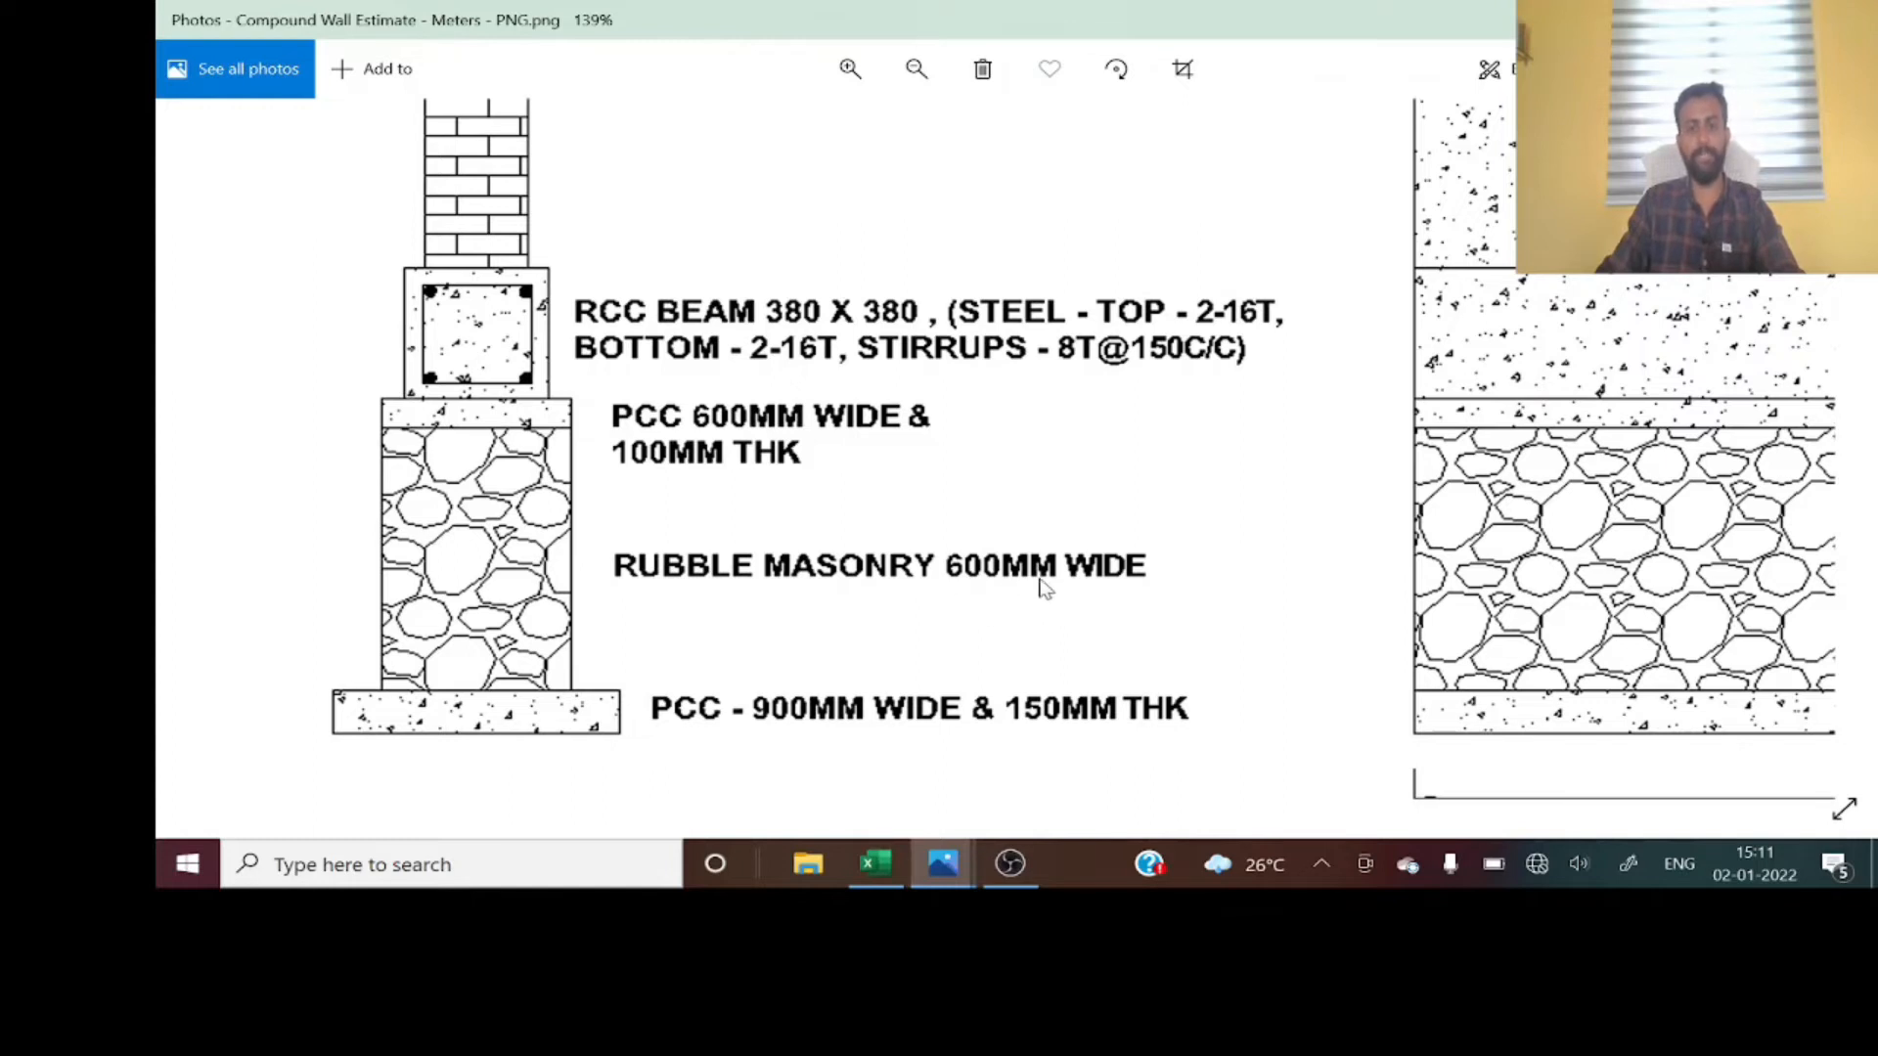
pyautogui.hotkey('alt', 'Tab')
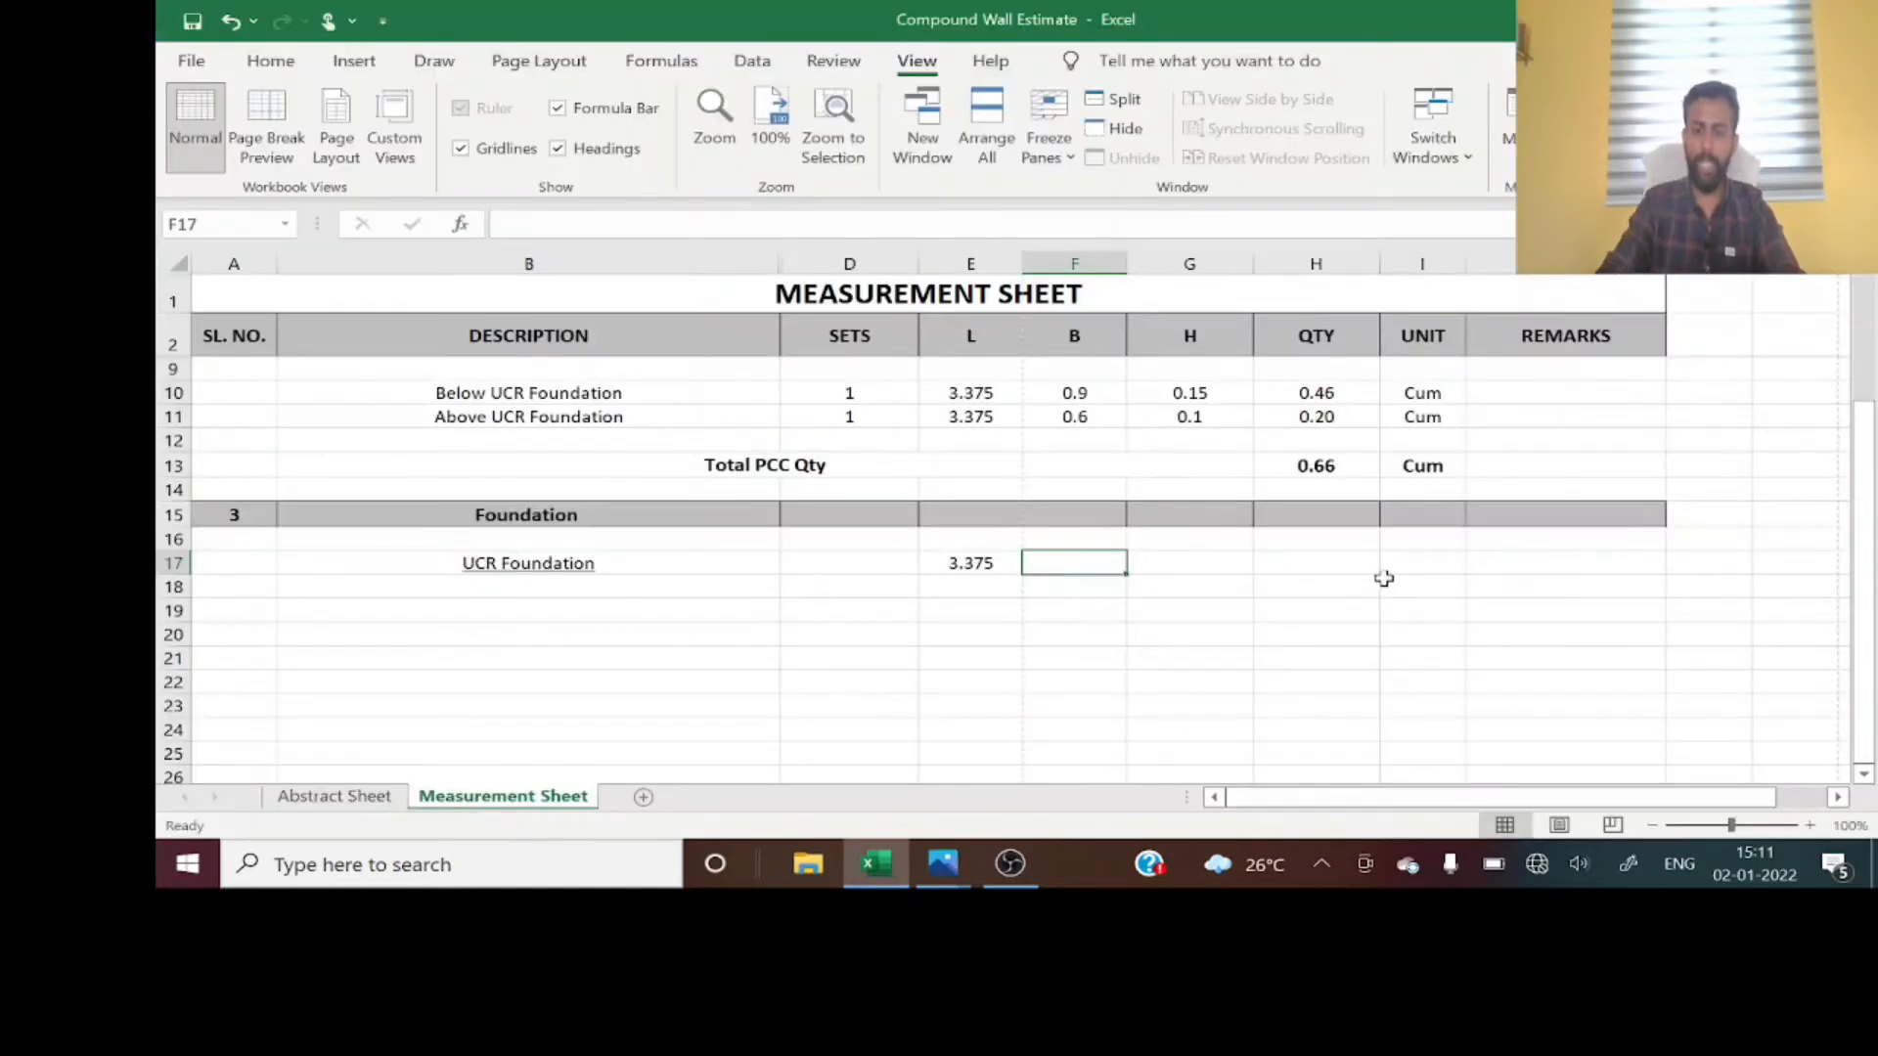
pyautogui.write('.6')
pyautogui.press('Return')
# - Check the rubble masonry height in the Photos elevation drawing and enter 0.9 as the height in G17 in Excel
pyautogui.press('Up')
pyautogui.press('Right')
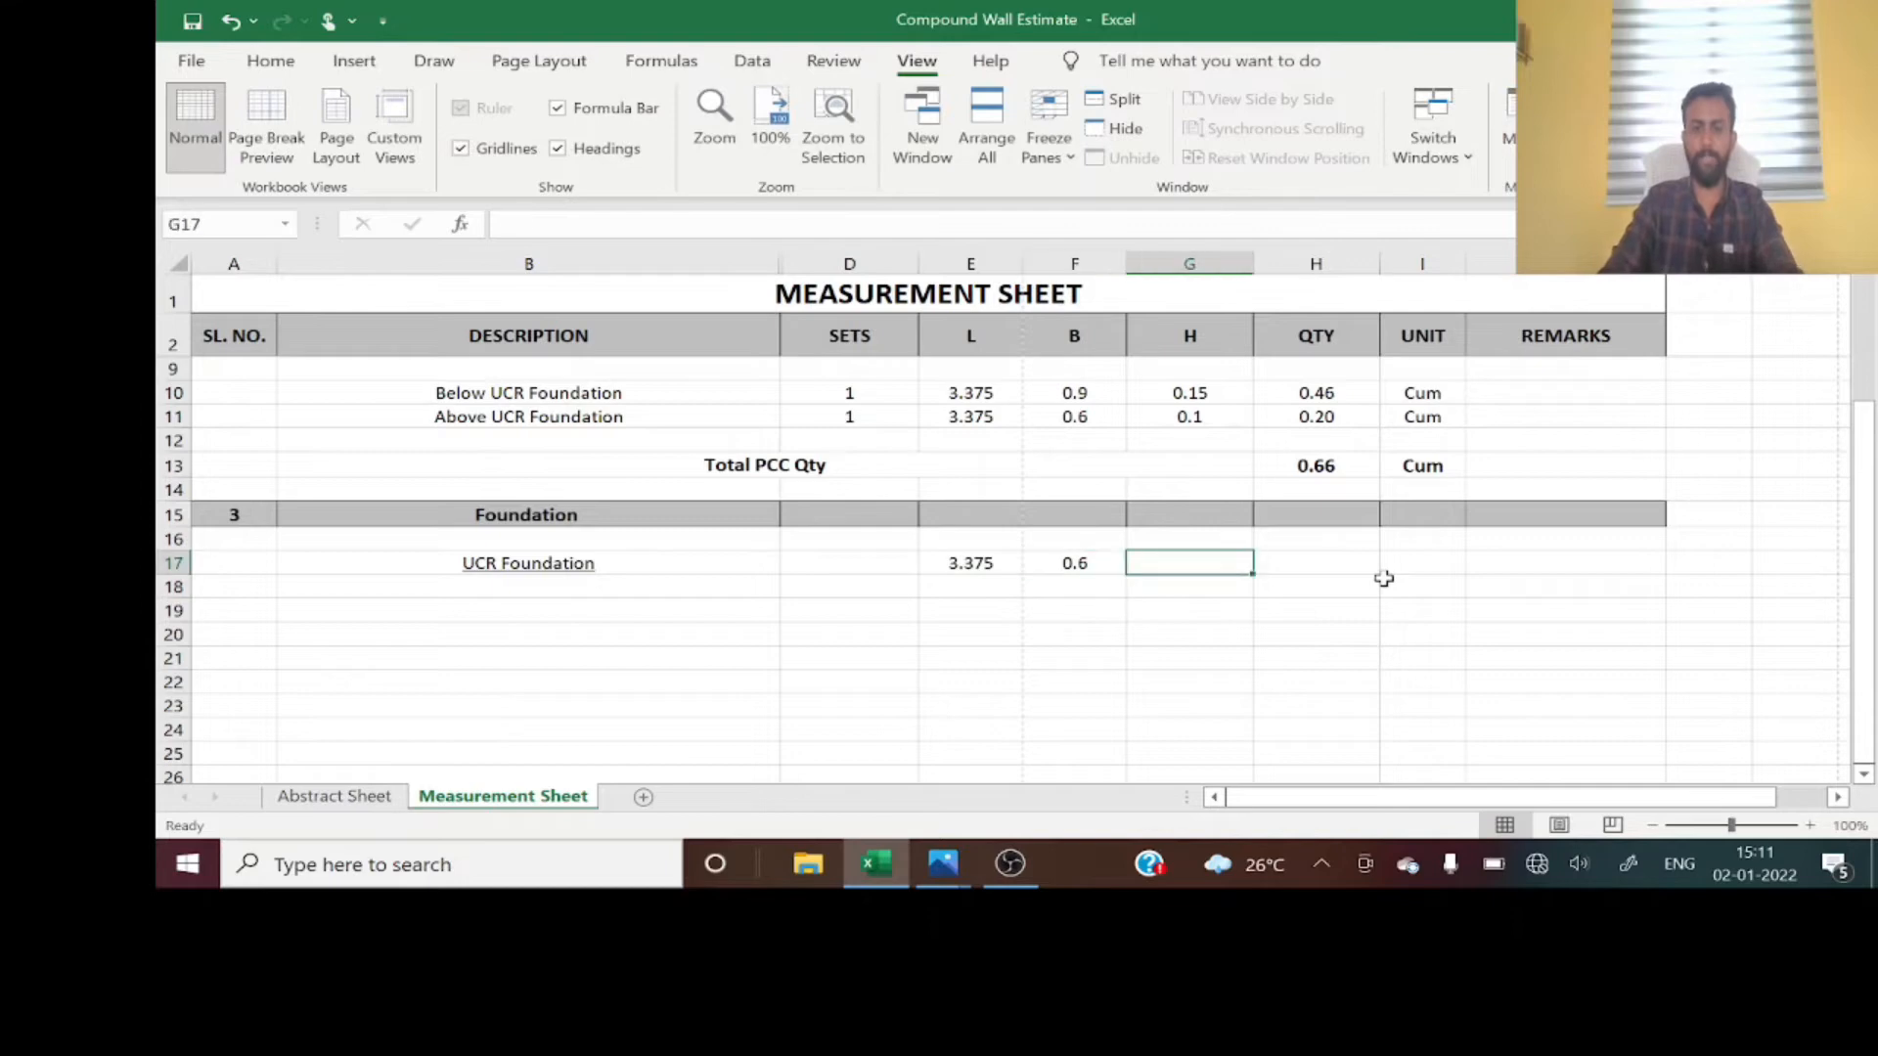
pyautogui.hotkey('alt', 'Tab')
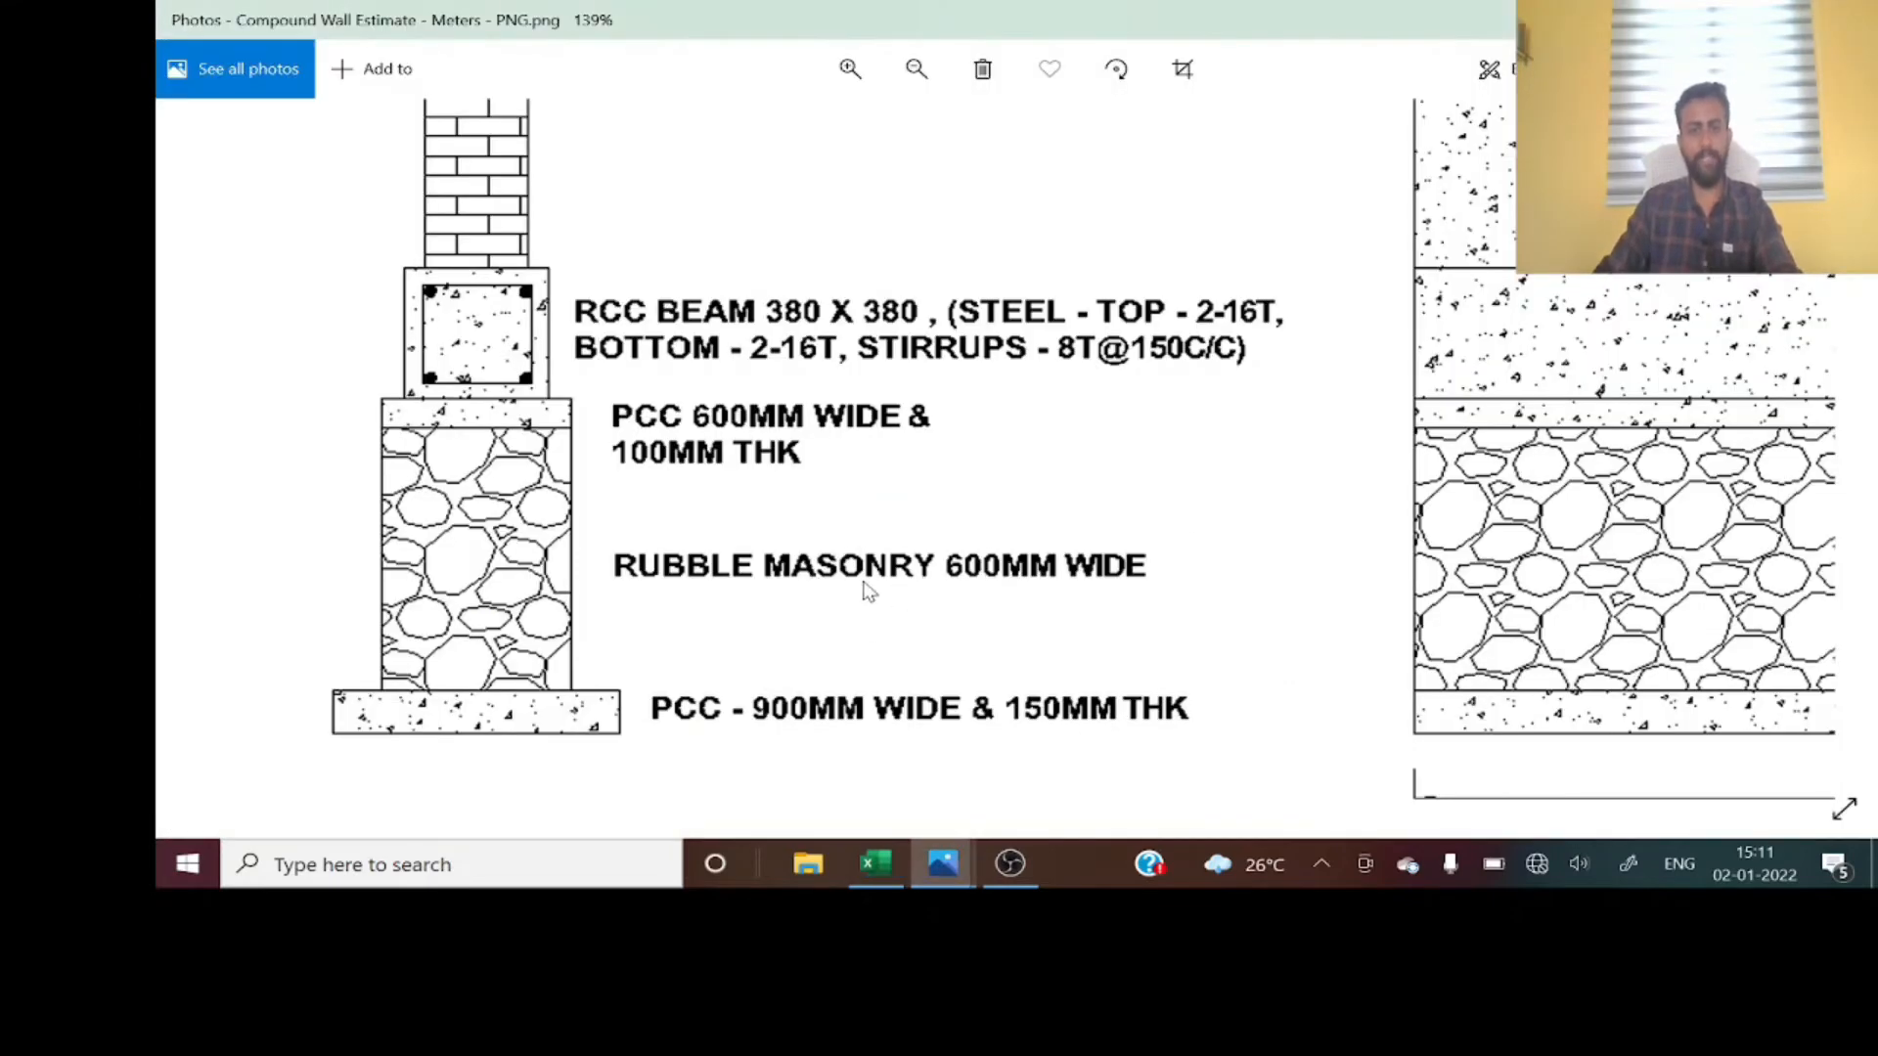
pyautogui.scroll(-4, 557, 558)
pyautogui.scroll(2, 1565, 582)
pyautogui.scroll(3, 1582, 588)
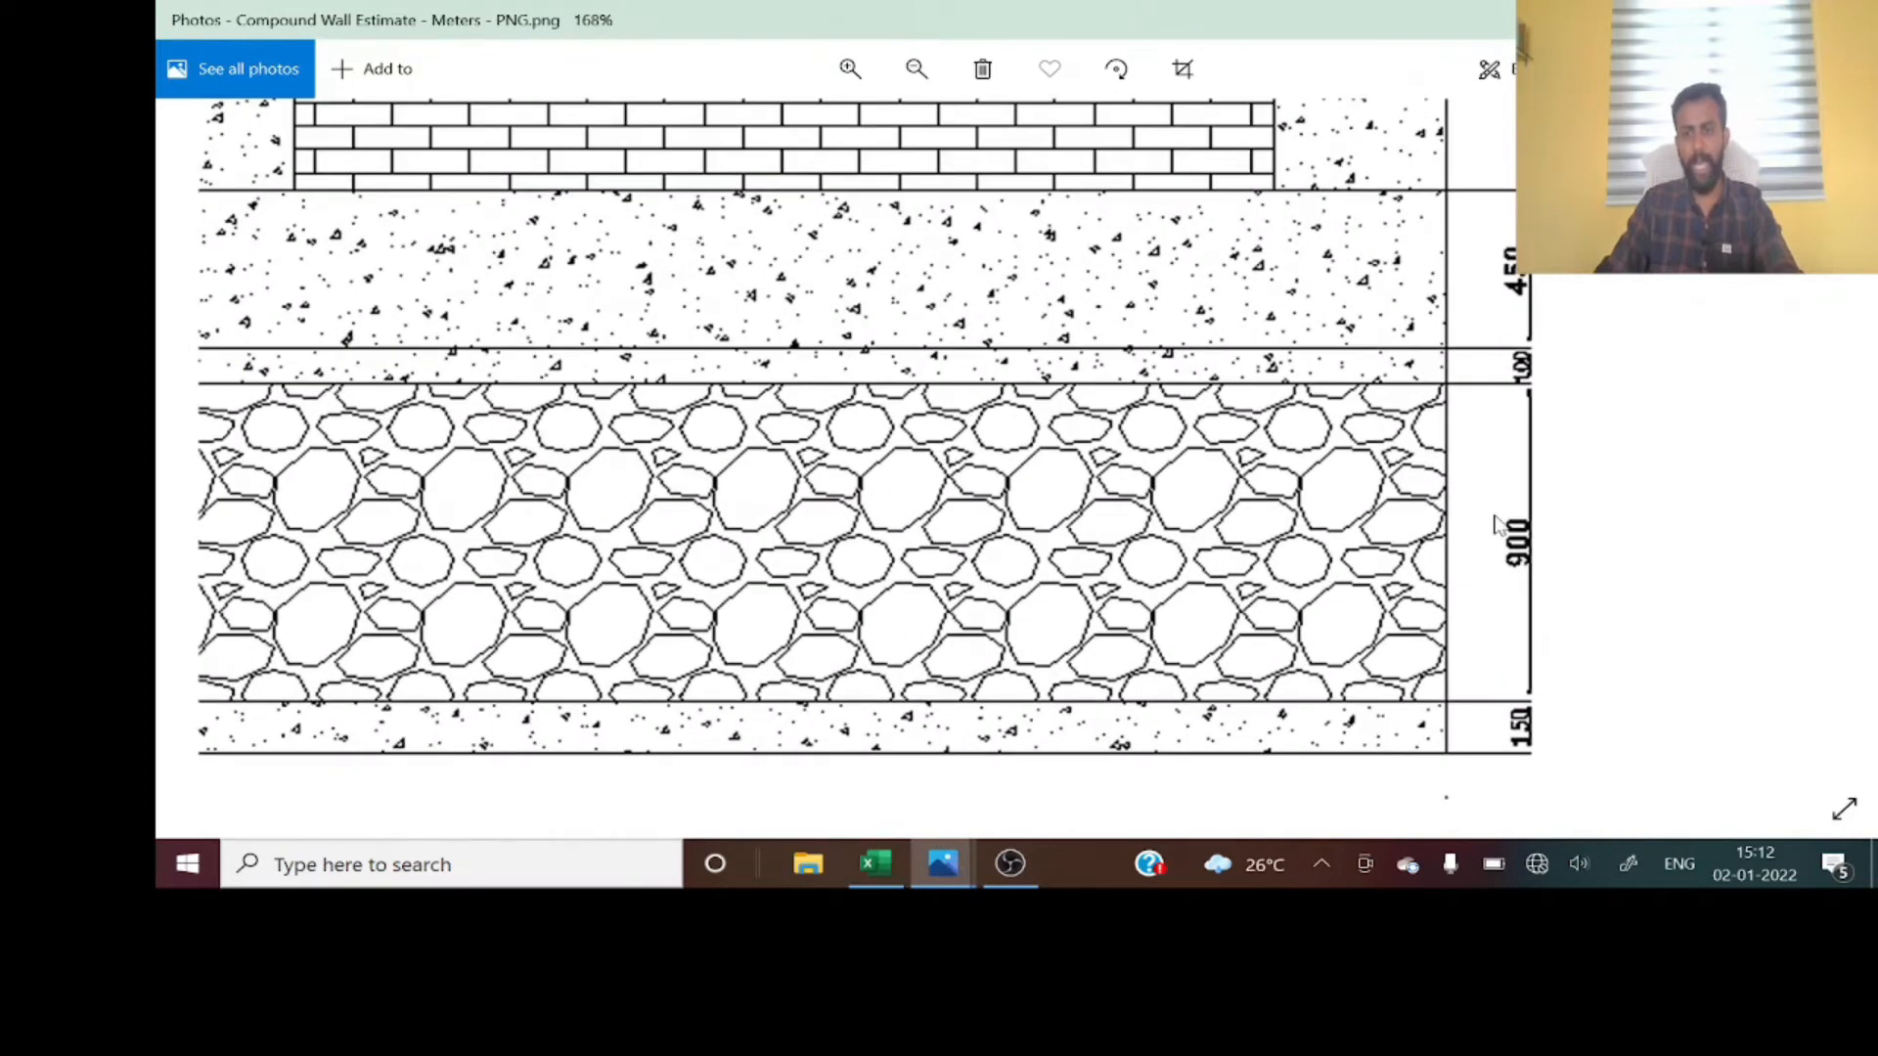
pyautogui.hotkey('alt', 'Tab')
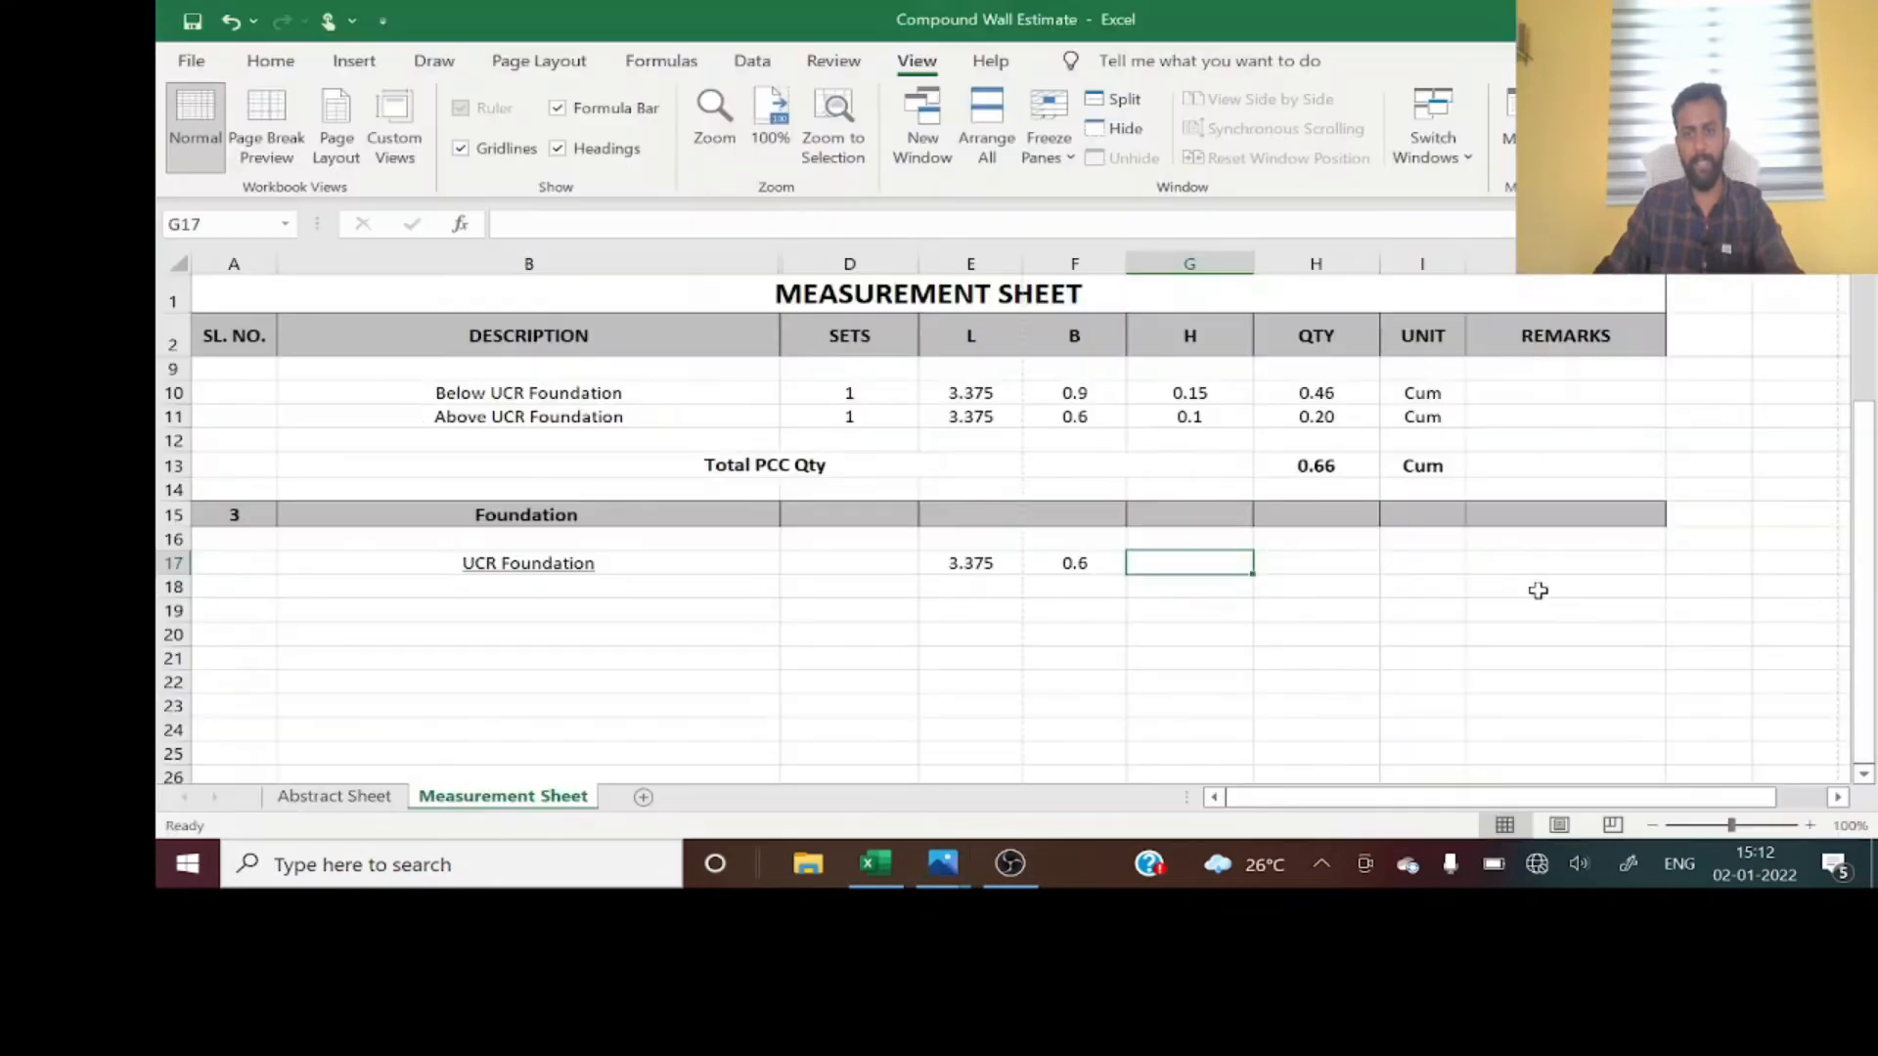
pyautogui.write('.9')
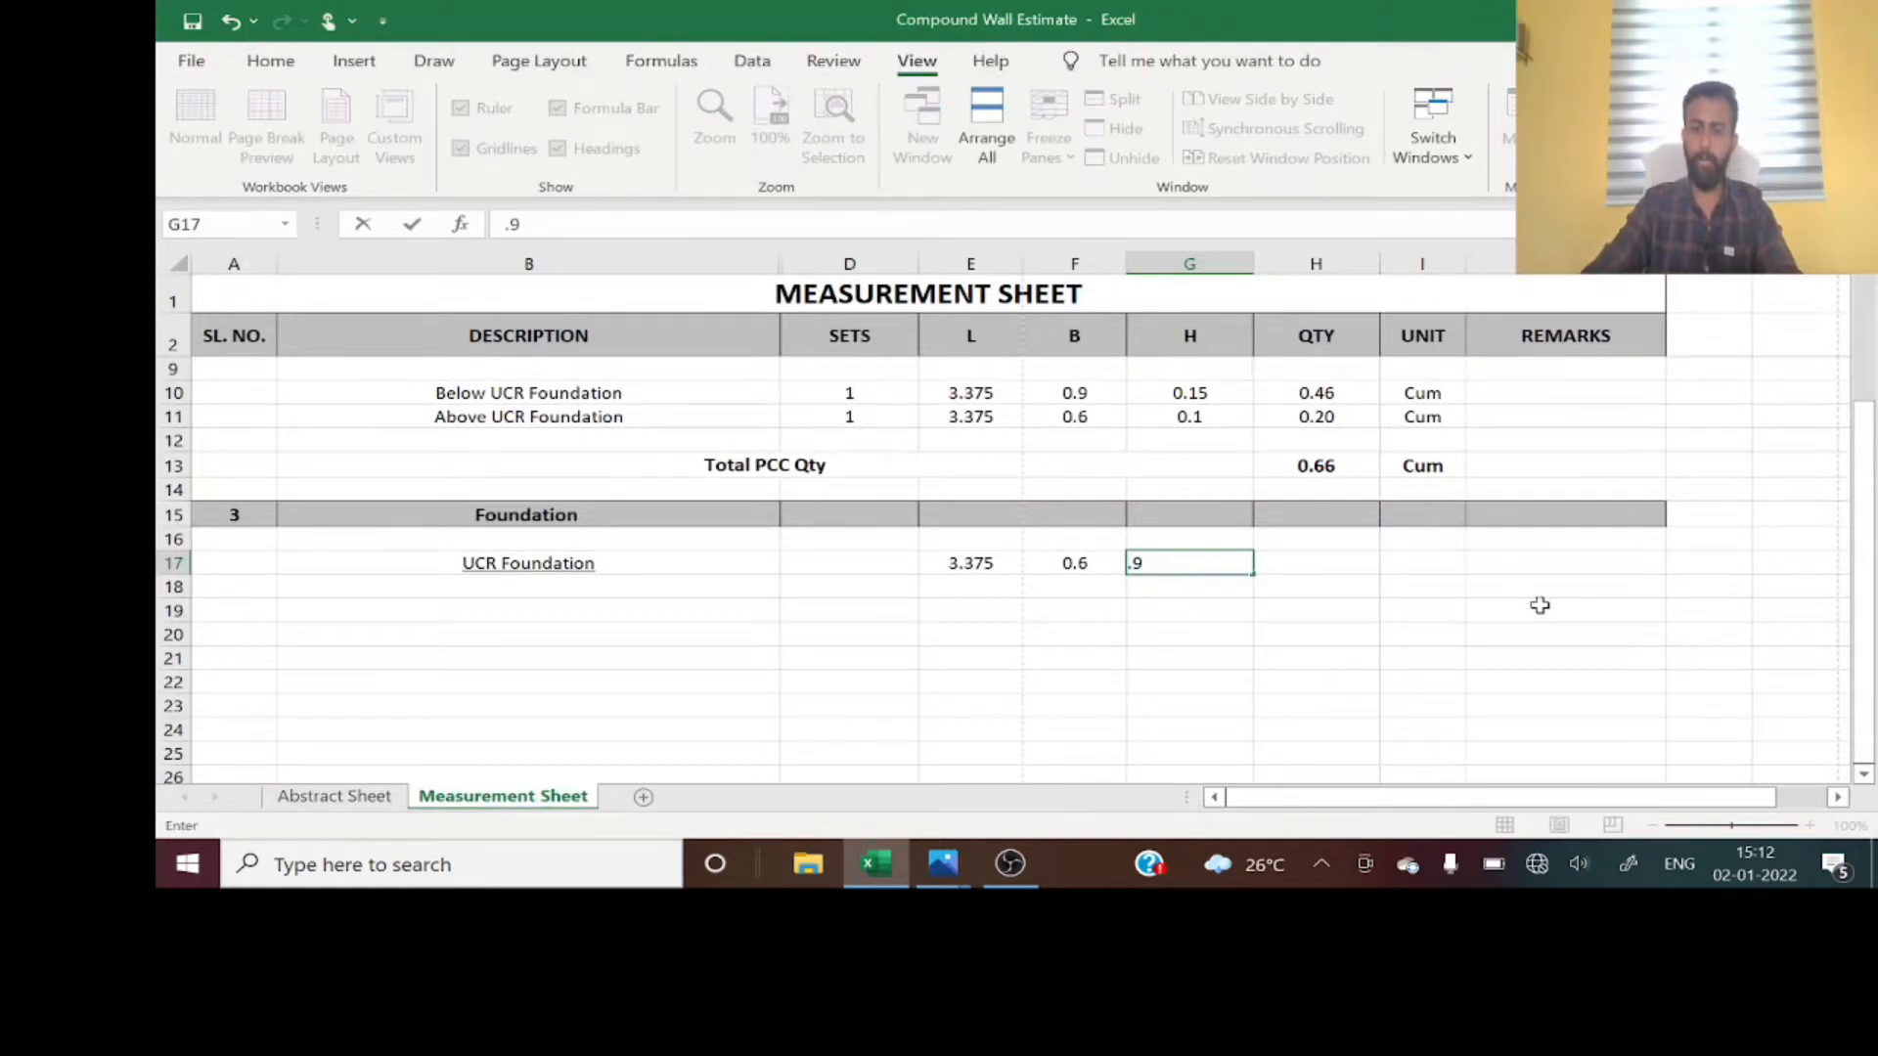
pyautogui.press('Return')
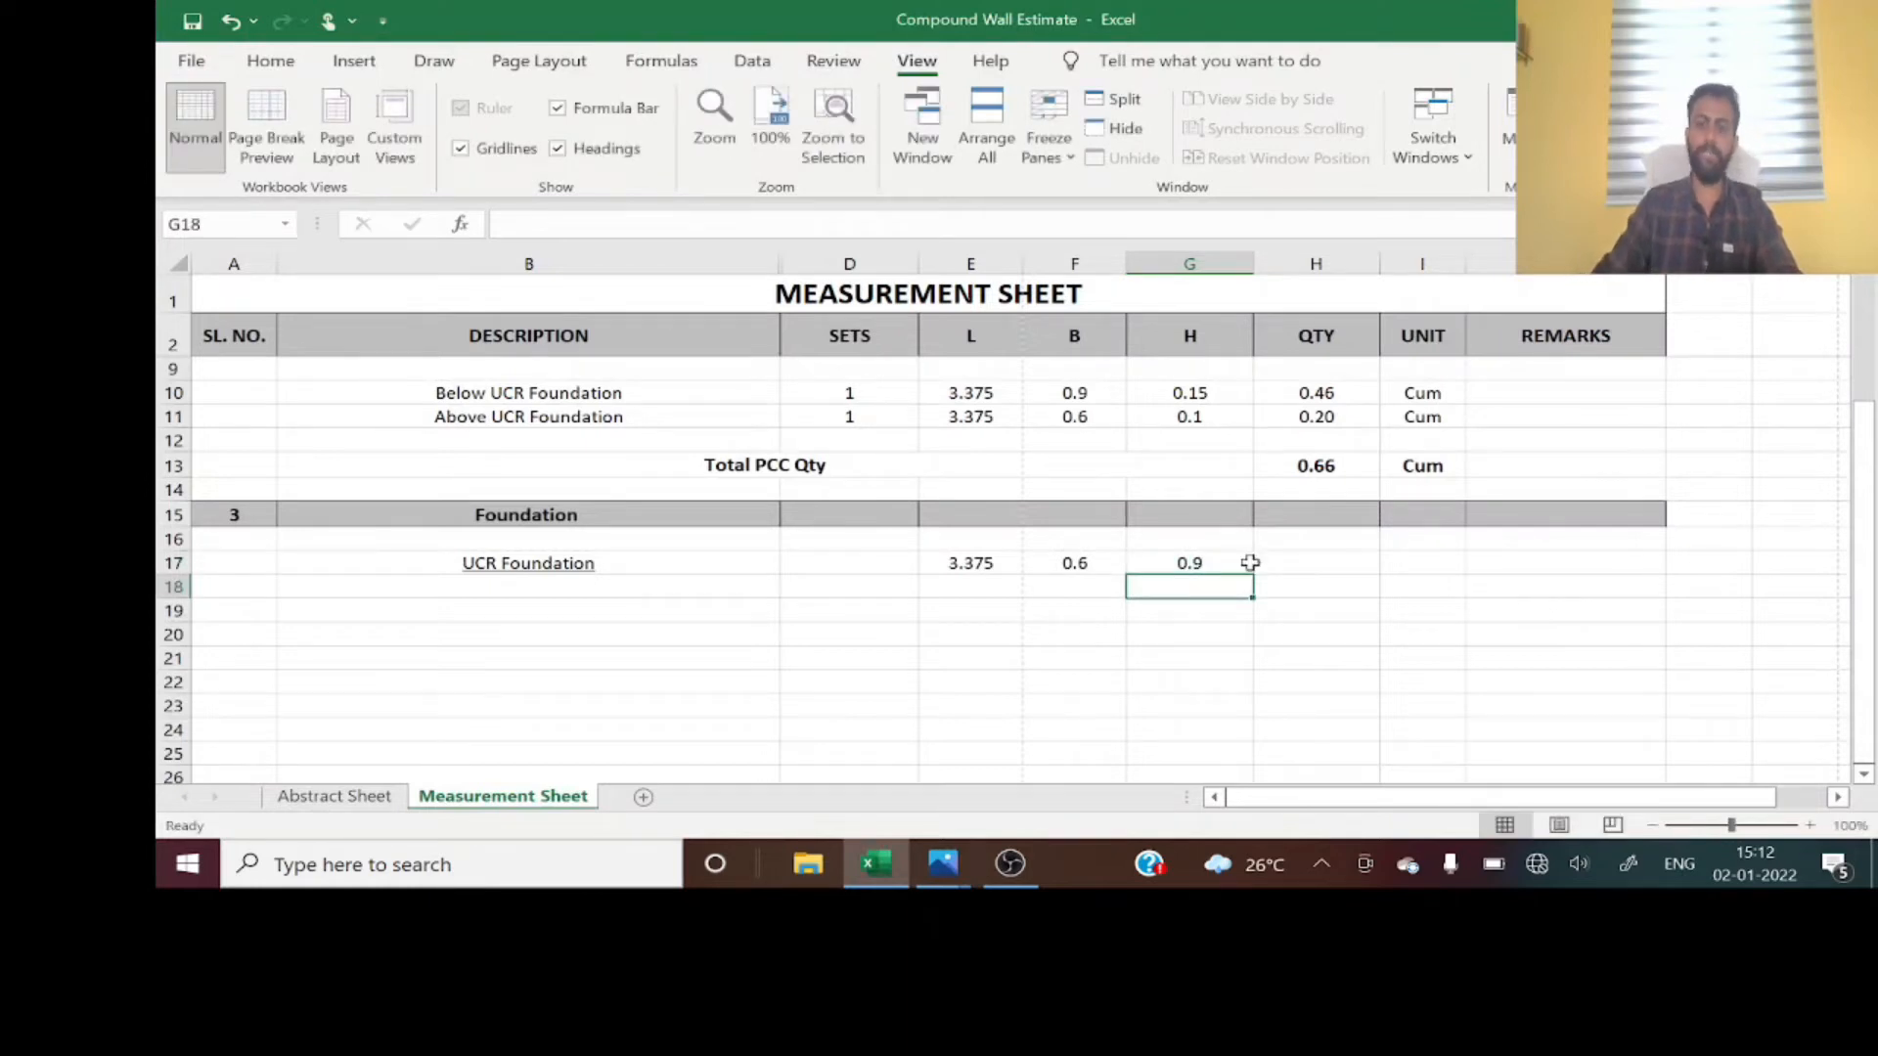
# - Enter 1 as the number of sets for UCR Foundation in D17
pyautogui.moveTo(946, 562); pyautogui.dragTo(1174, 561)
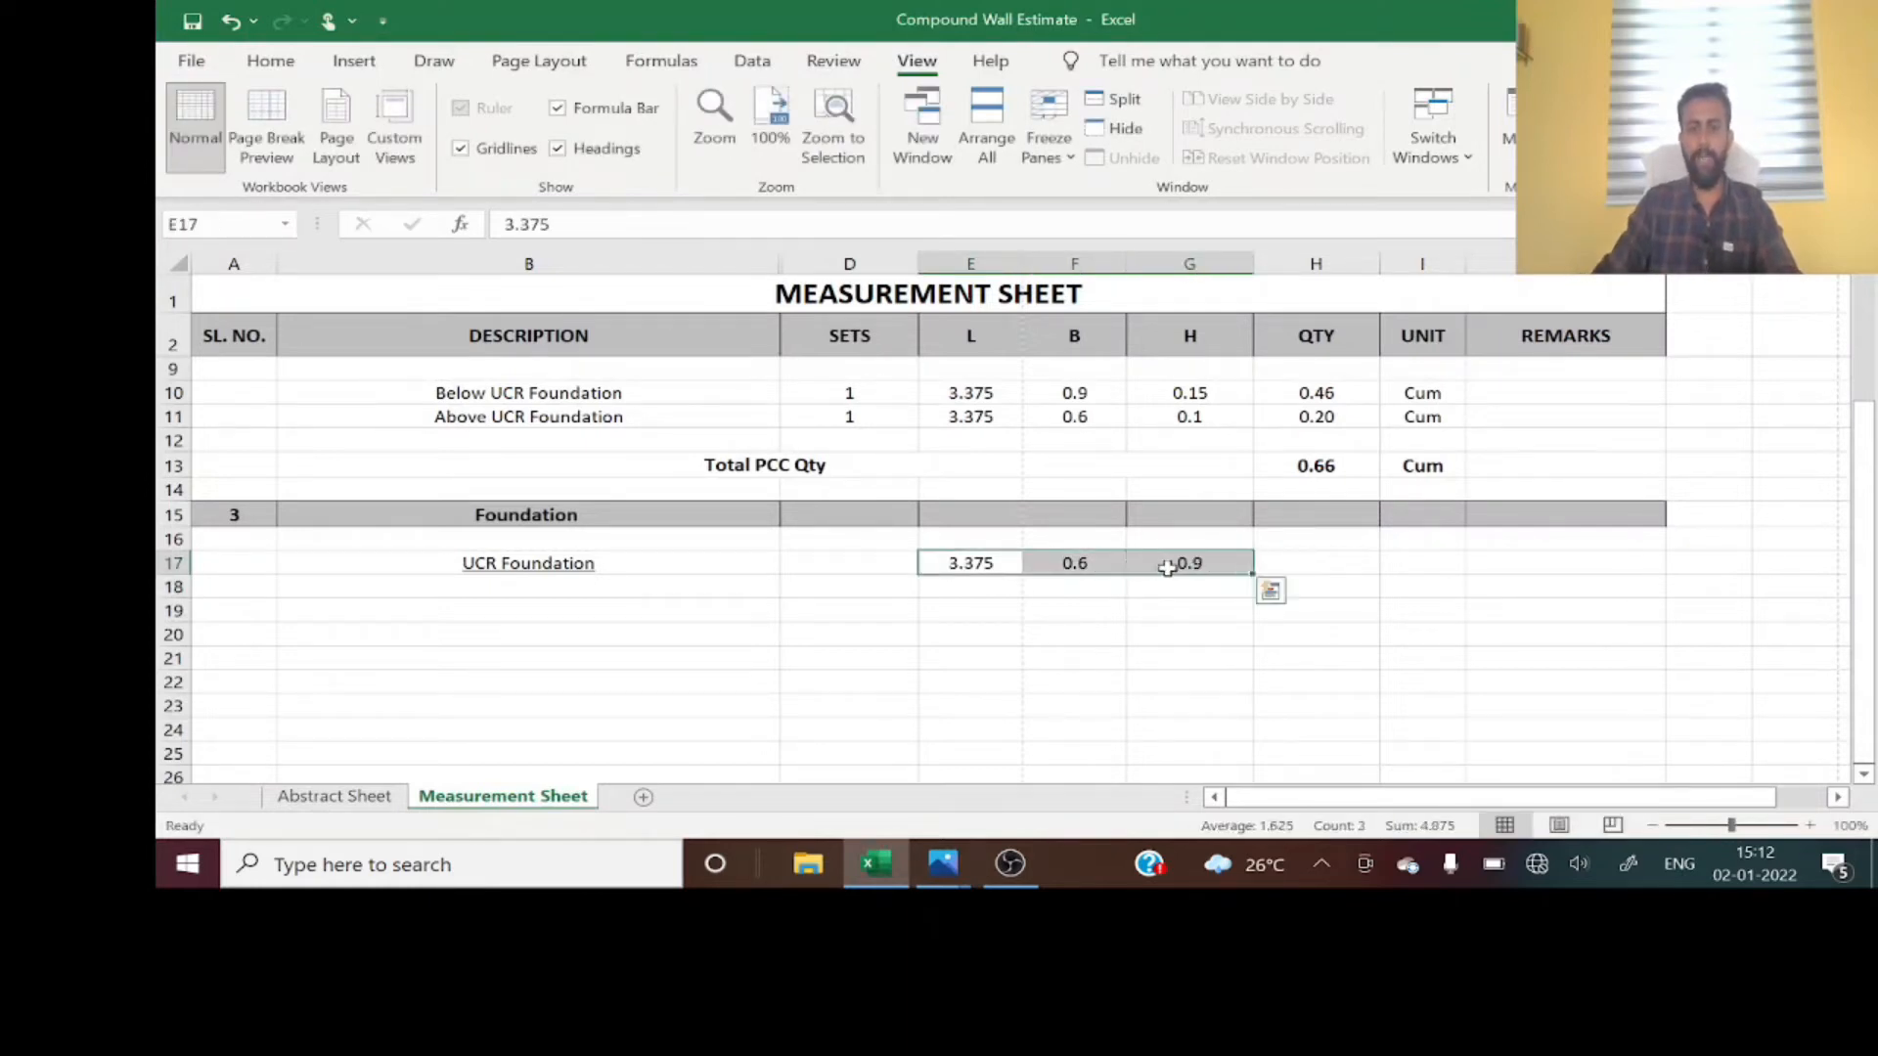
pyautogui.click(859, 559)
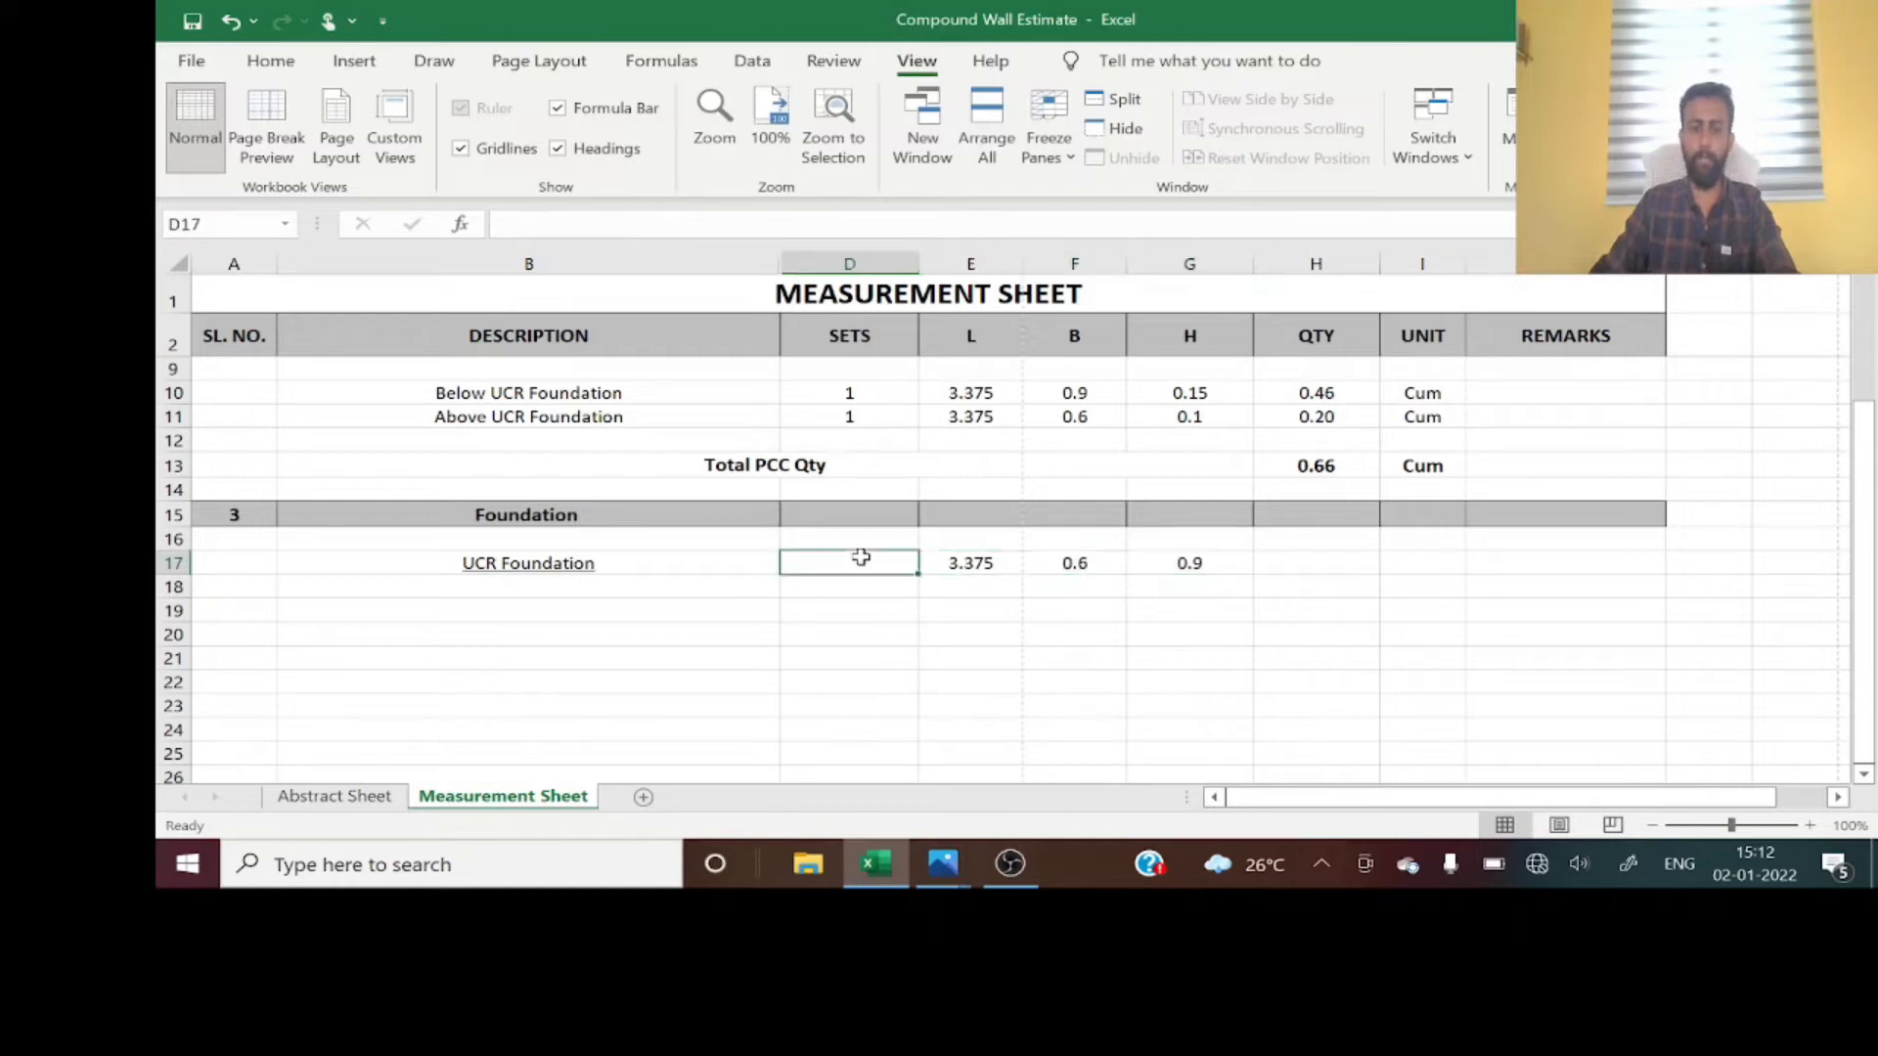
pyautogui.write('1')
pyautogui.press('Return')
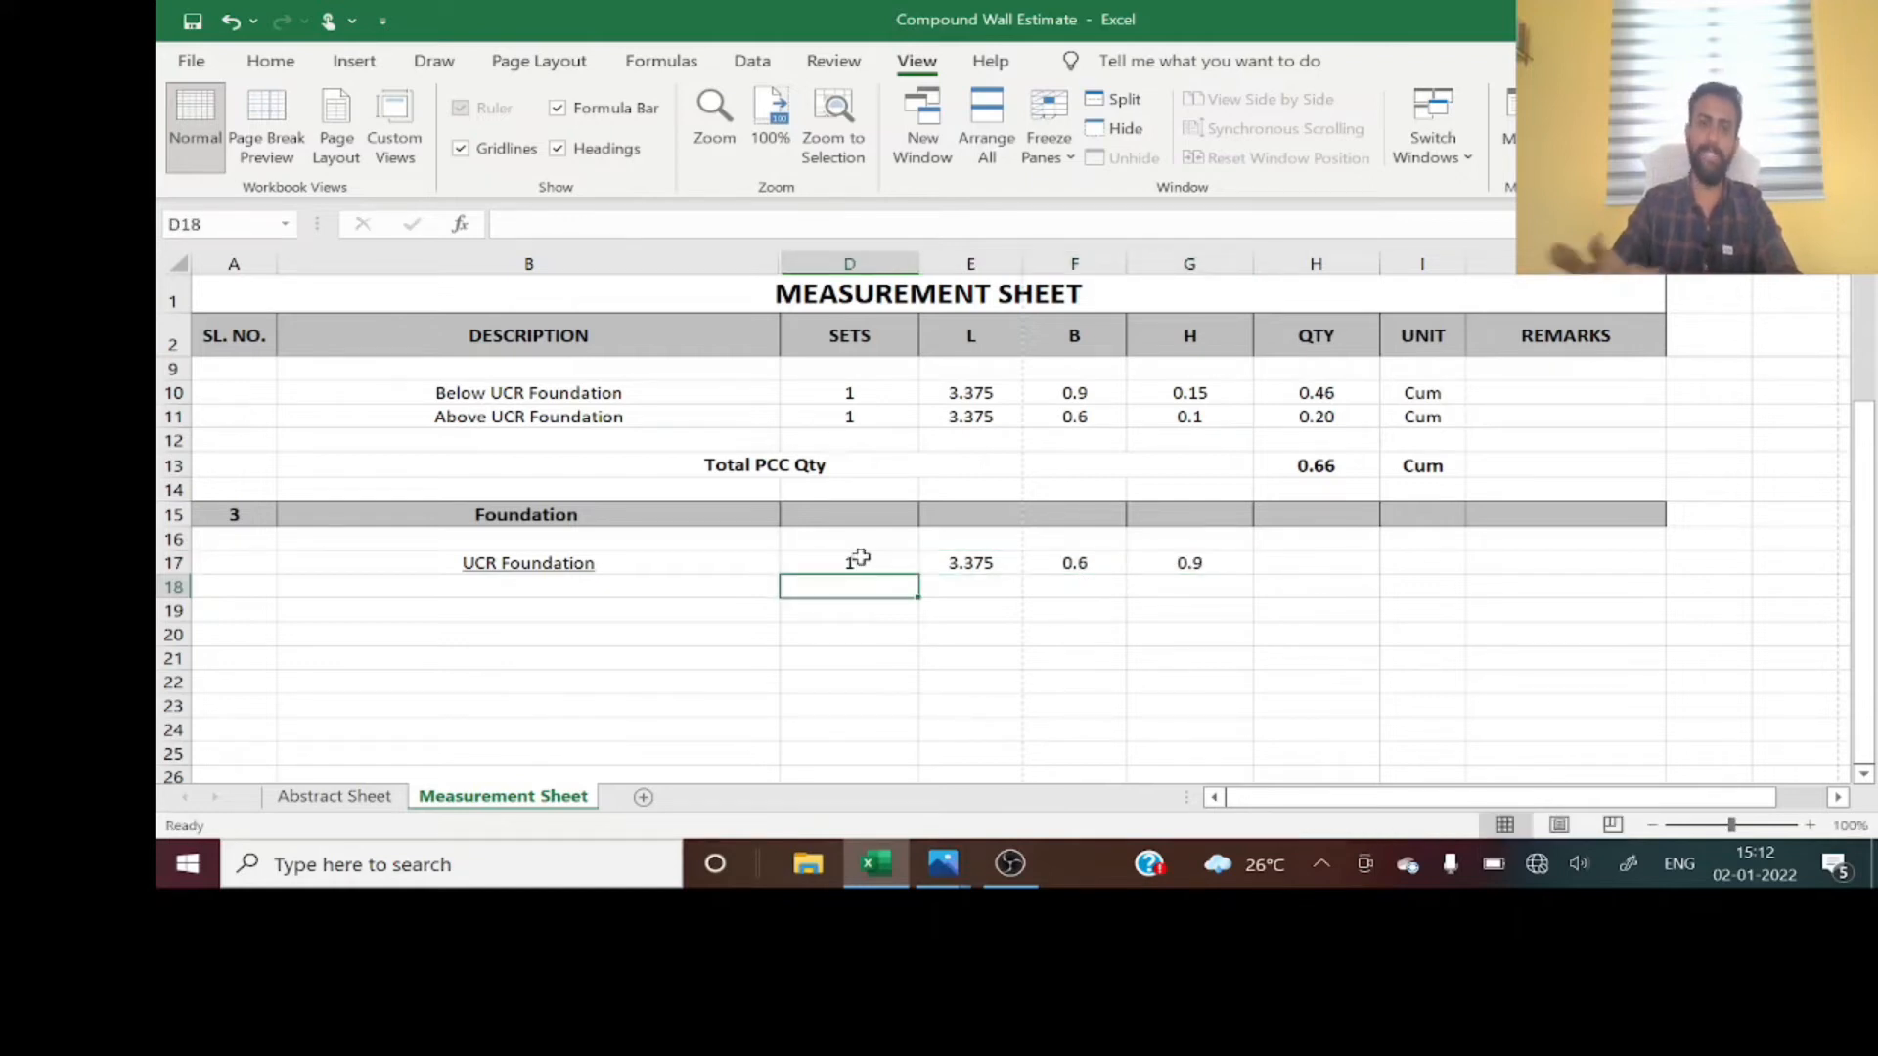
# - Copy the quantity formula from H11 to H17 to multiply the sets, length, breadth and height of UCR Foundation
pyautogui.click(894, 562)
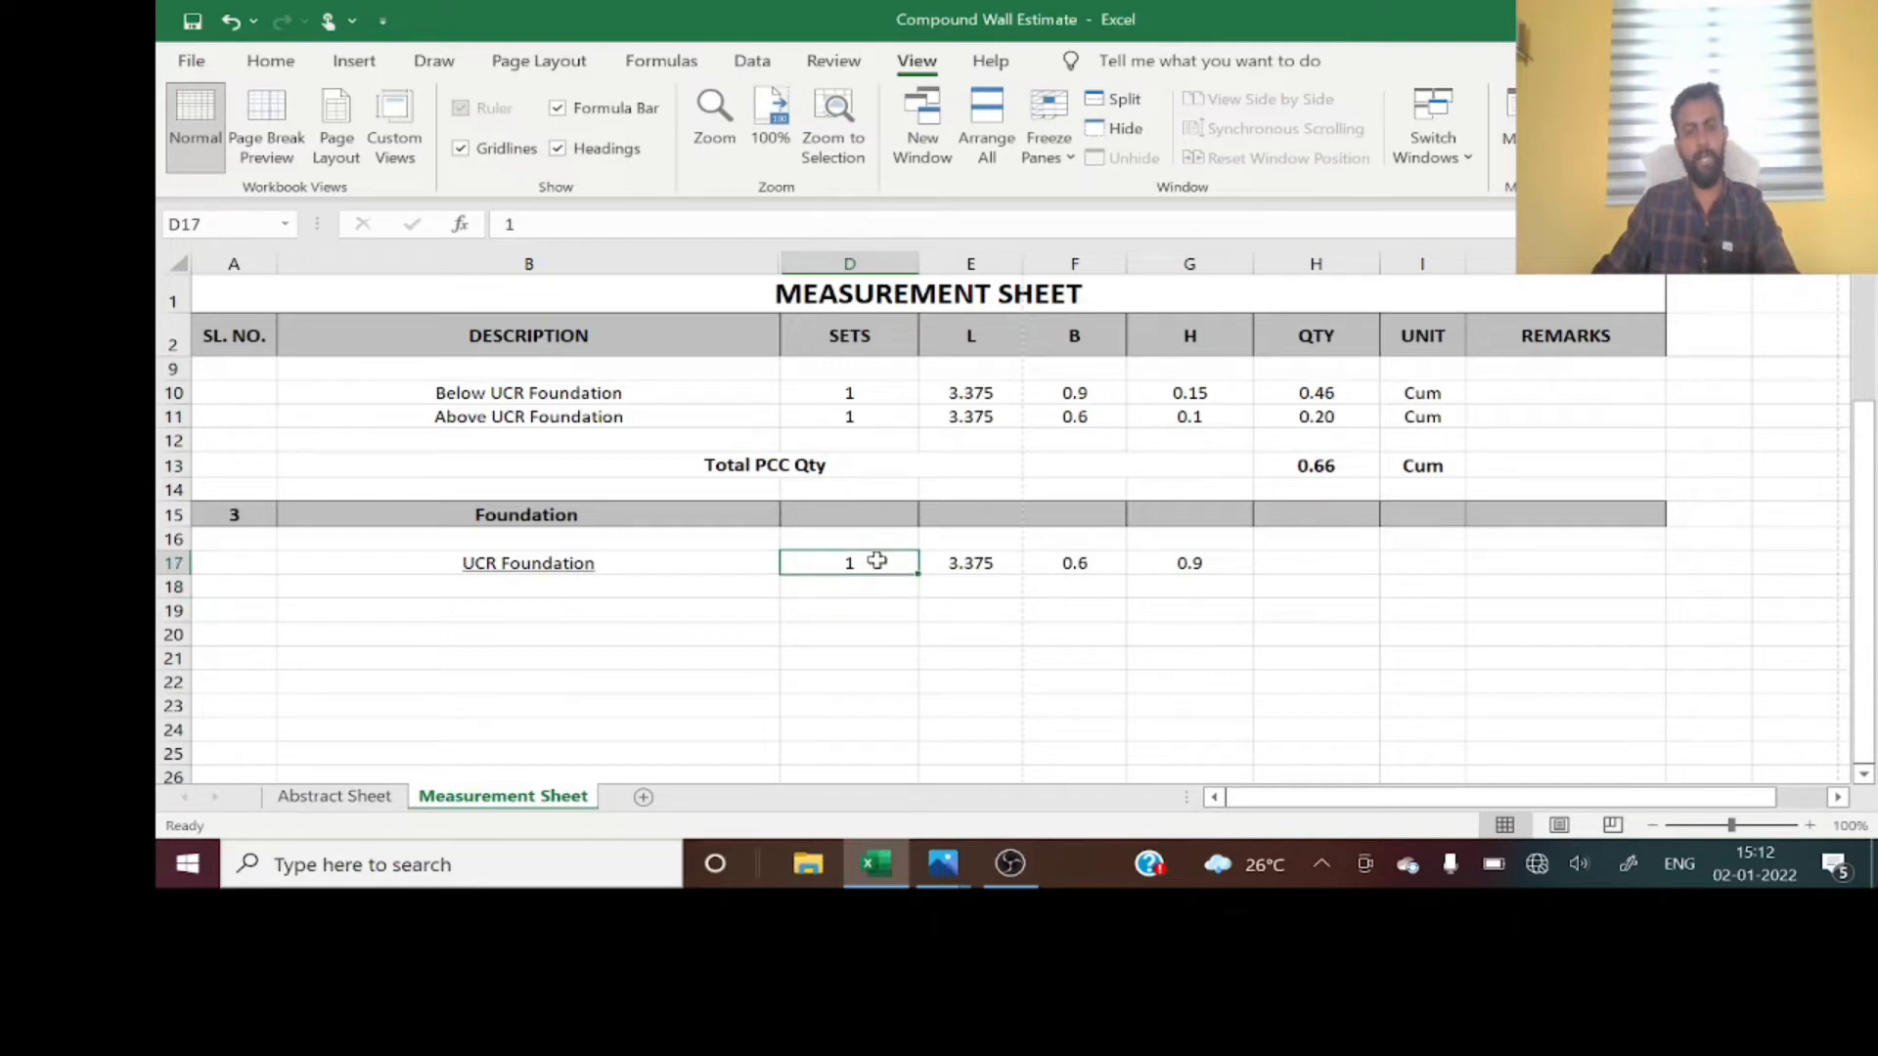
pyautogui.moveTo(874, 564); pyautogui.dragTo(1149, 562)
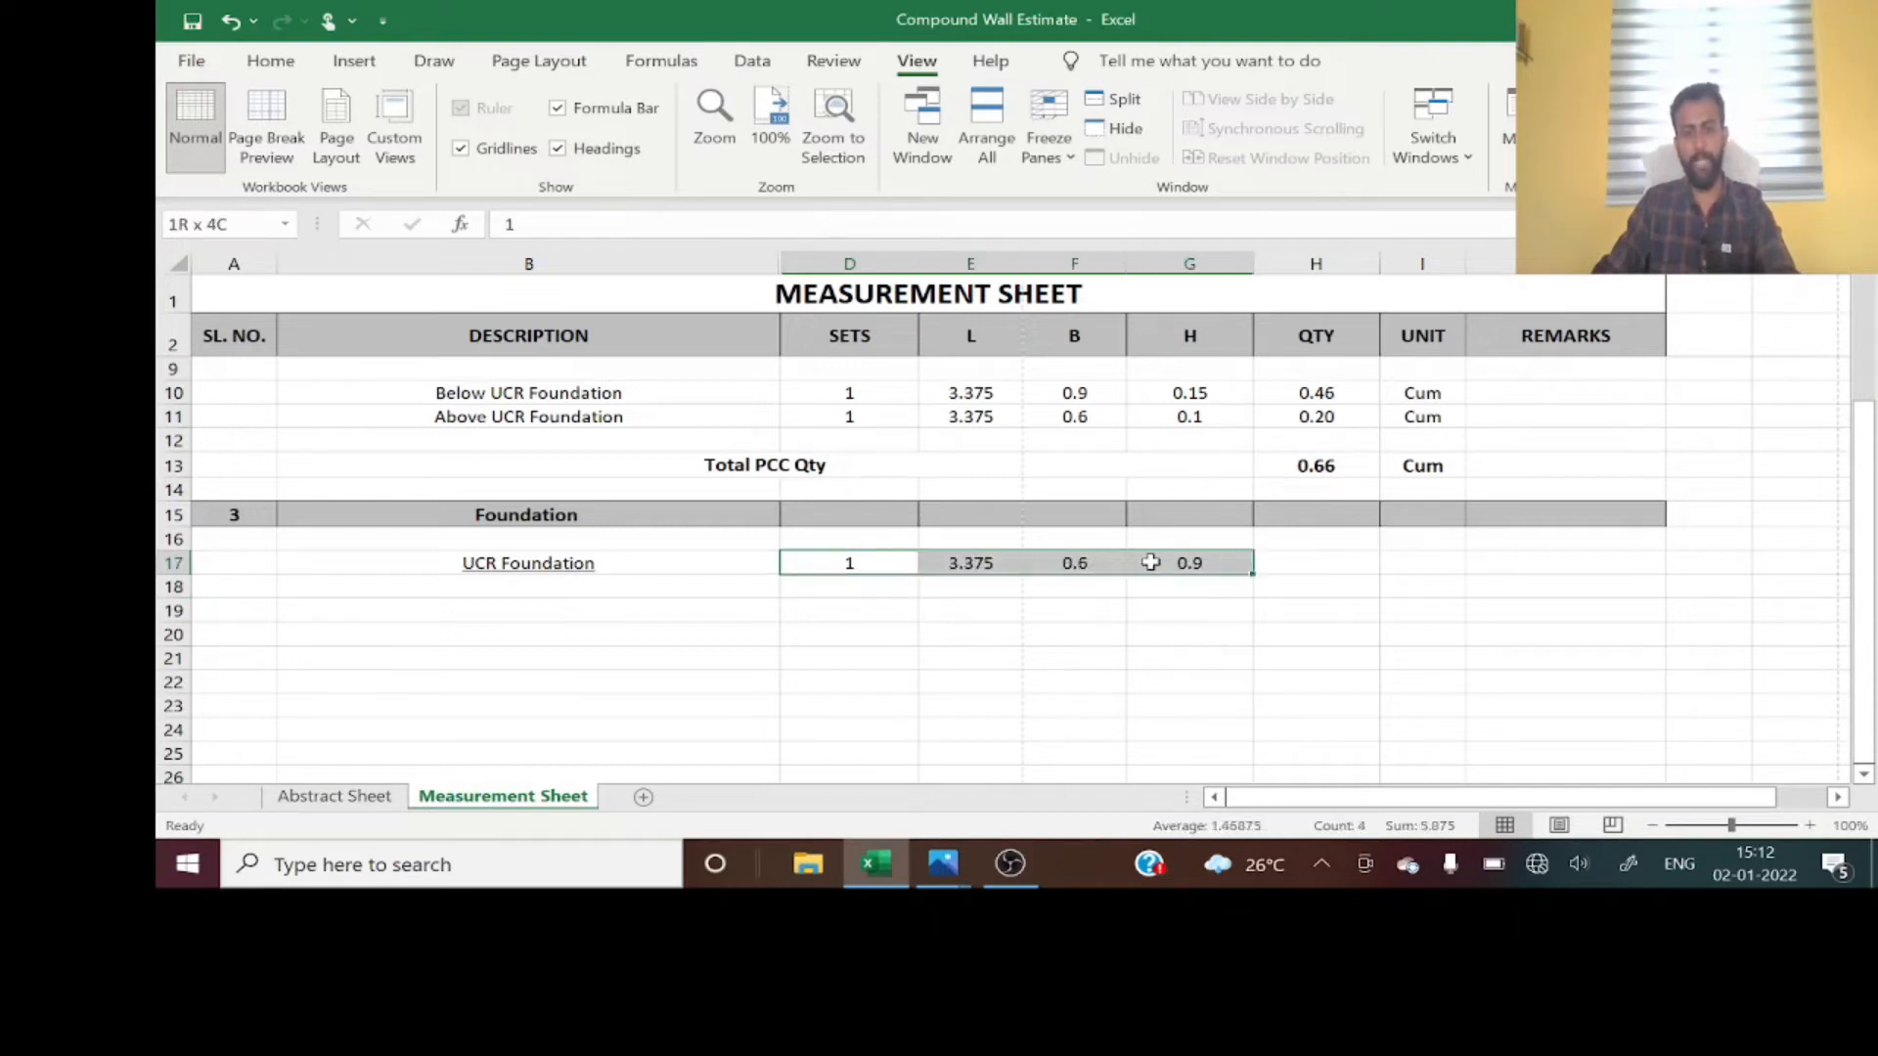
pyautogui.click(1326, 565)
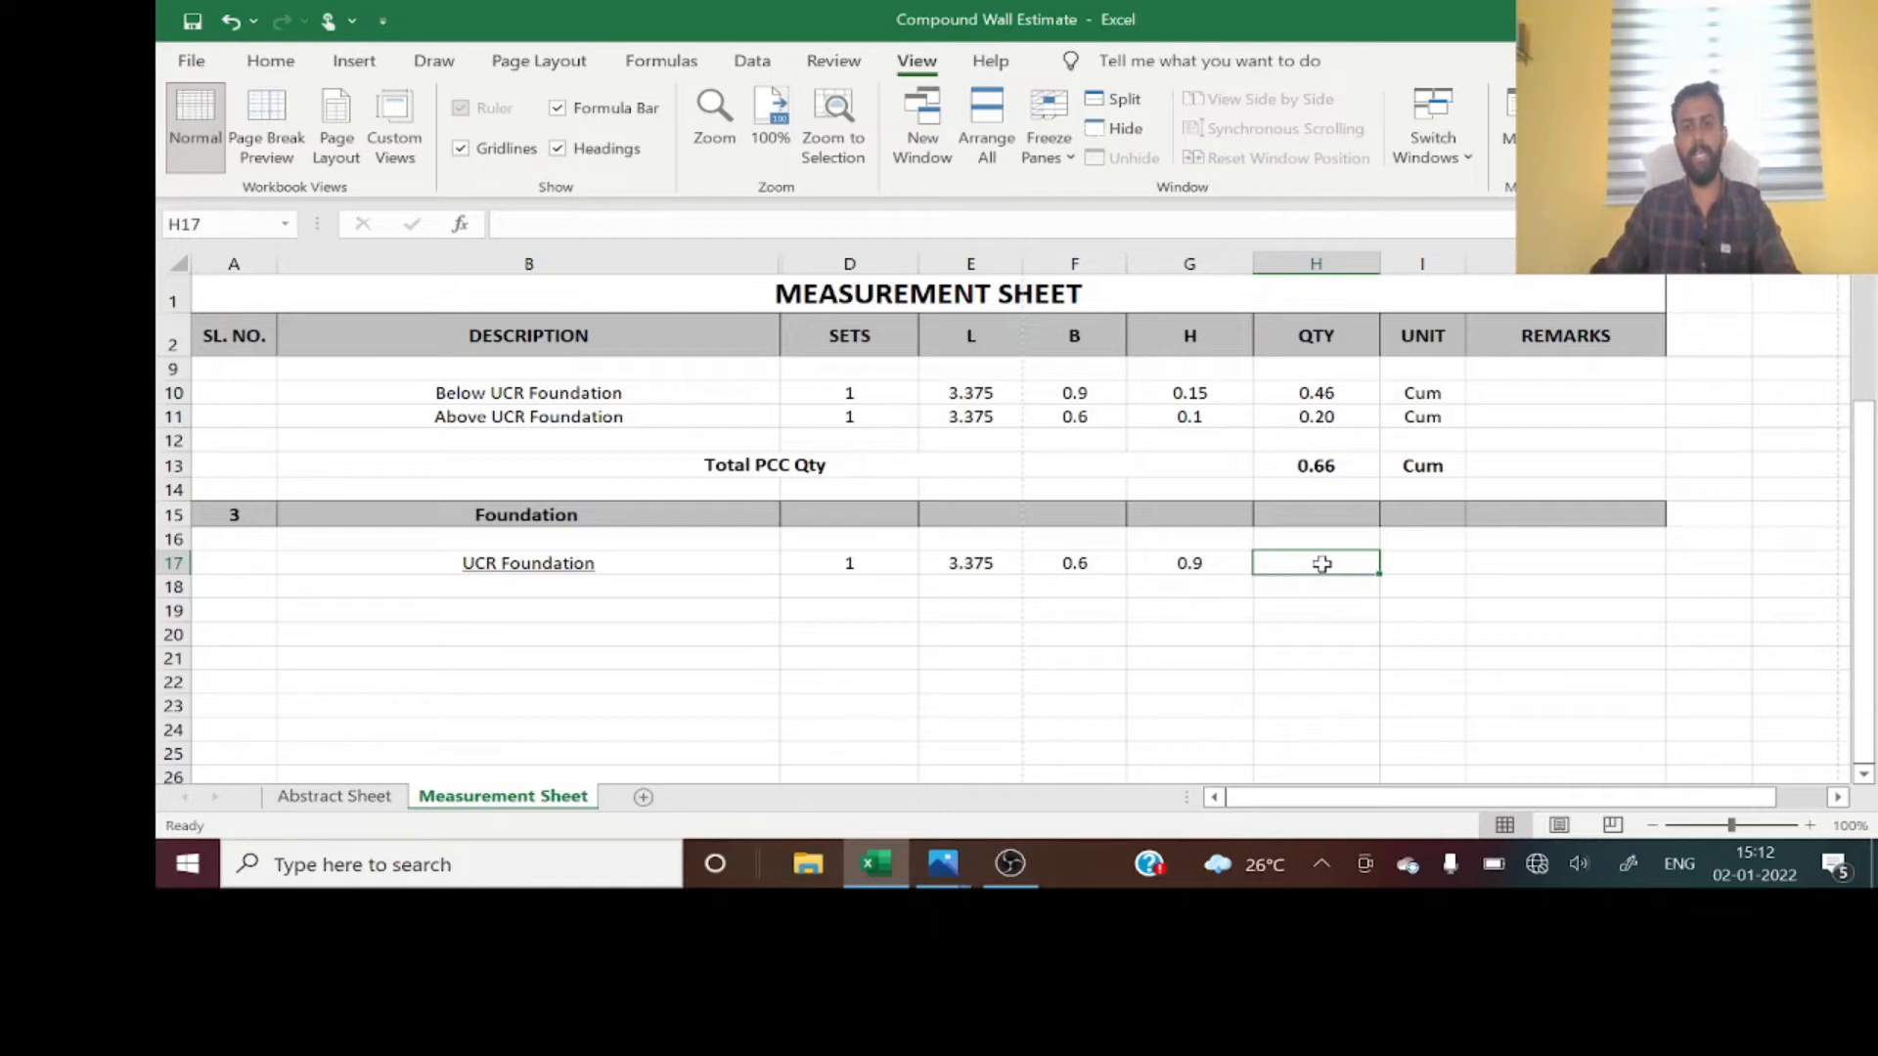
pyautogui.scroll(1, 1370, 596)
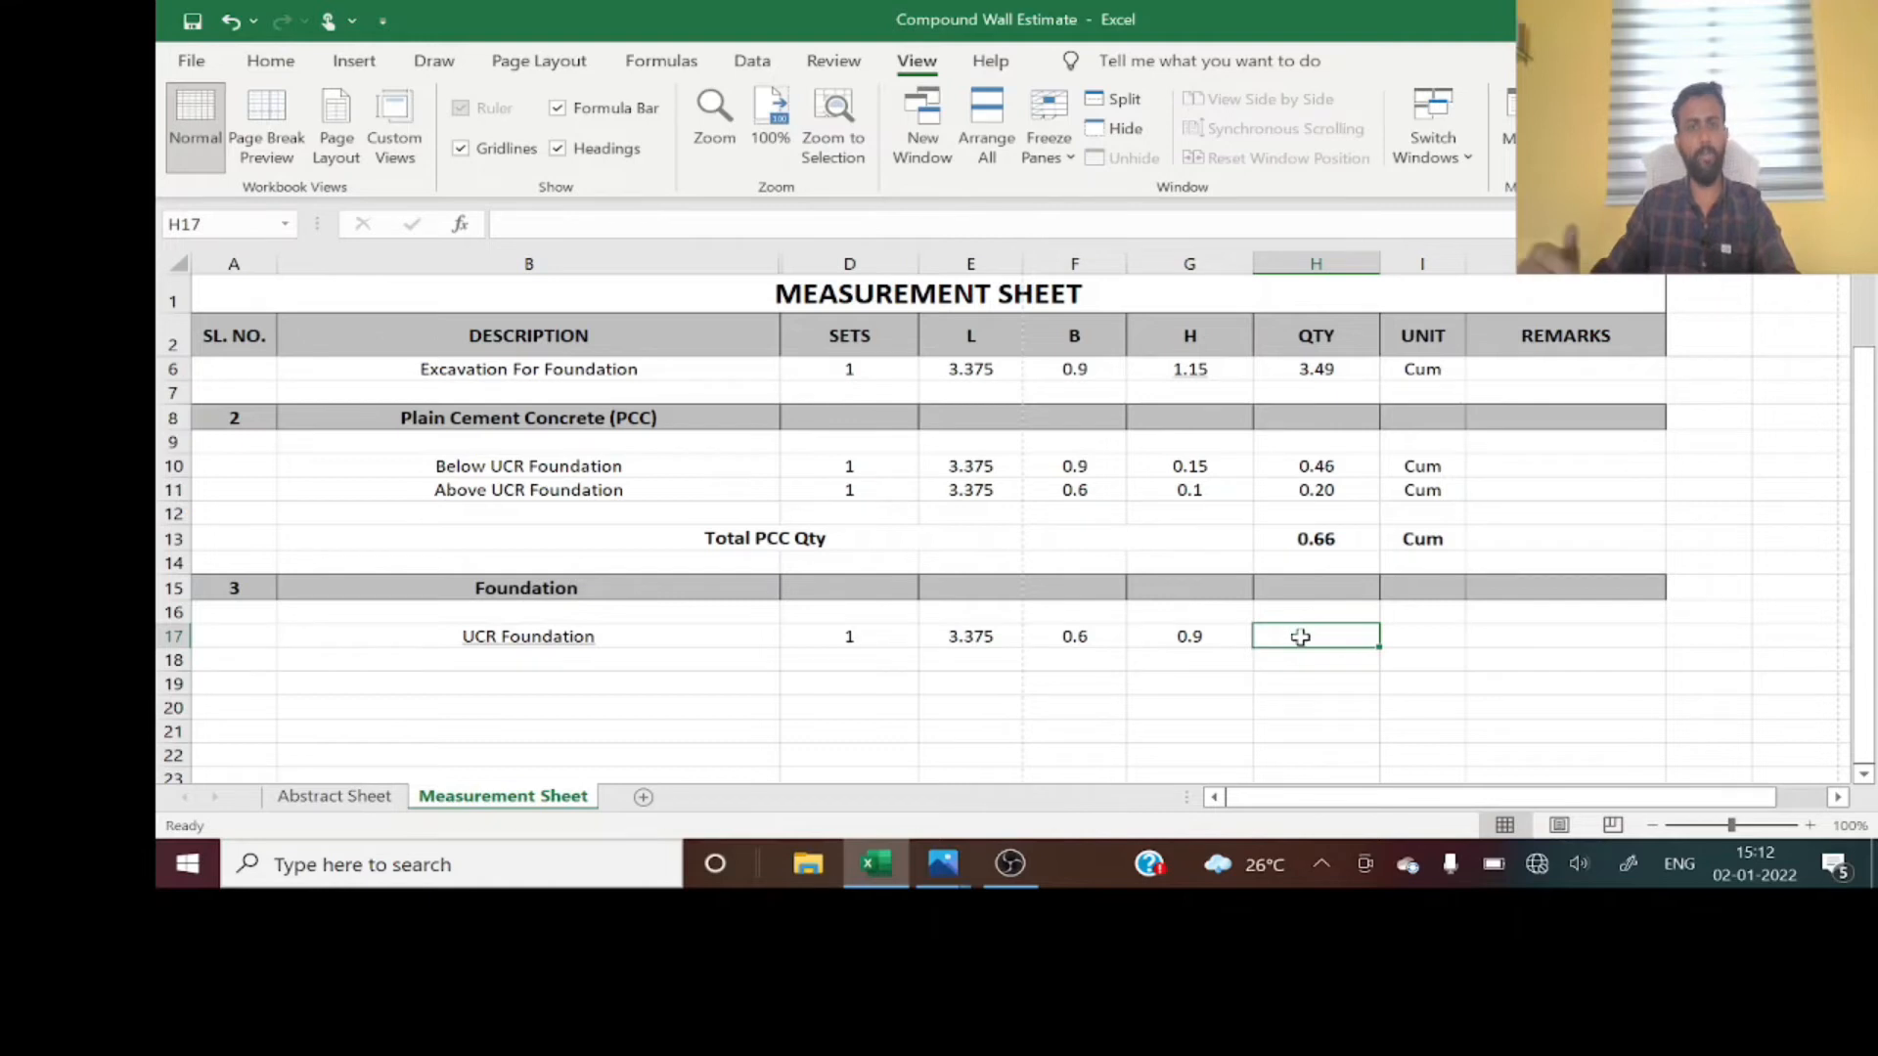
pyautogui.click(1343, 483)
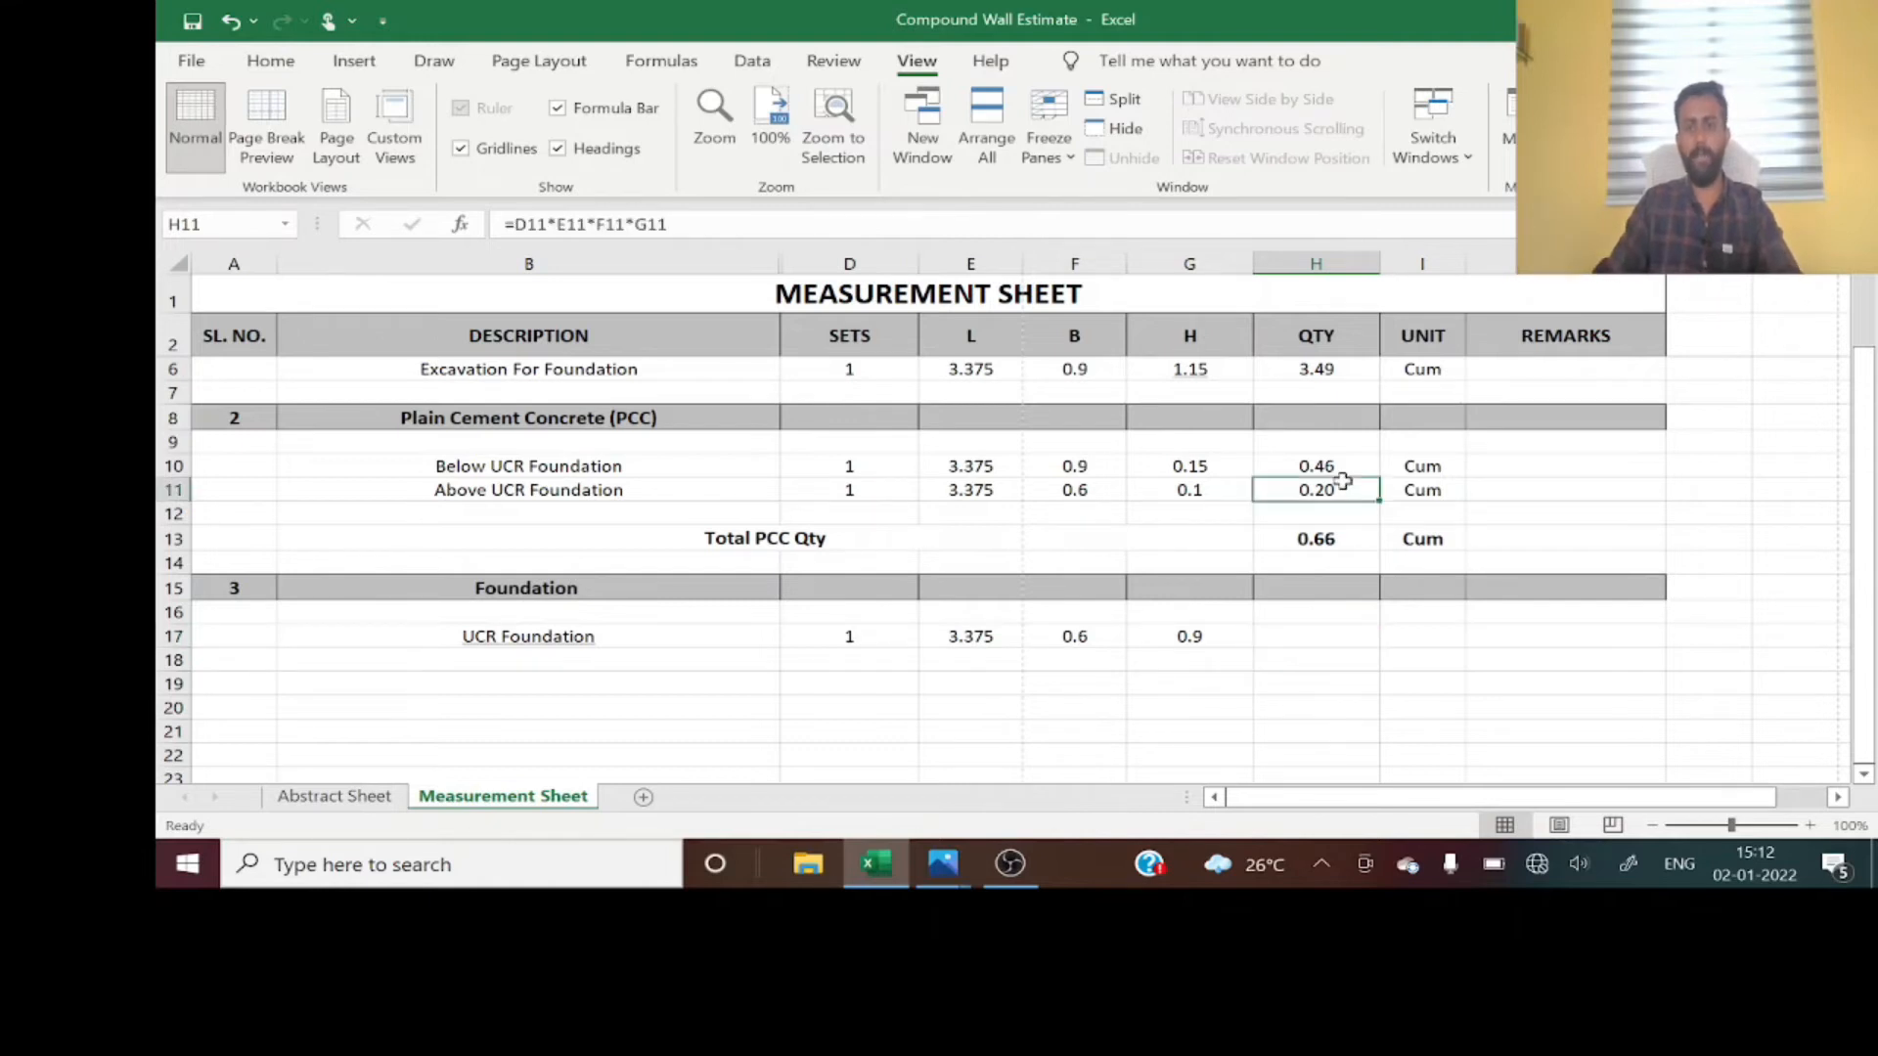
pyautogui.hotkey('ctrl', 'c')
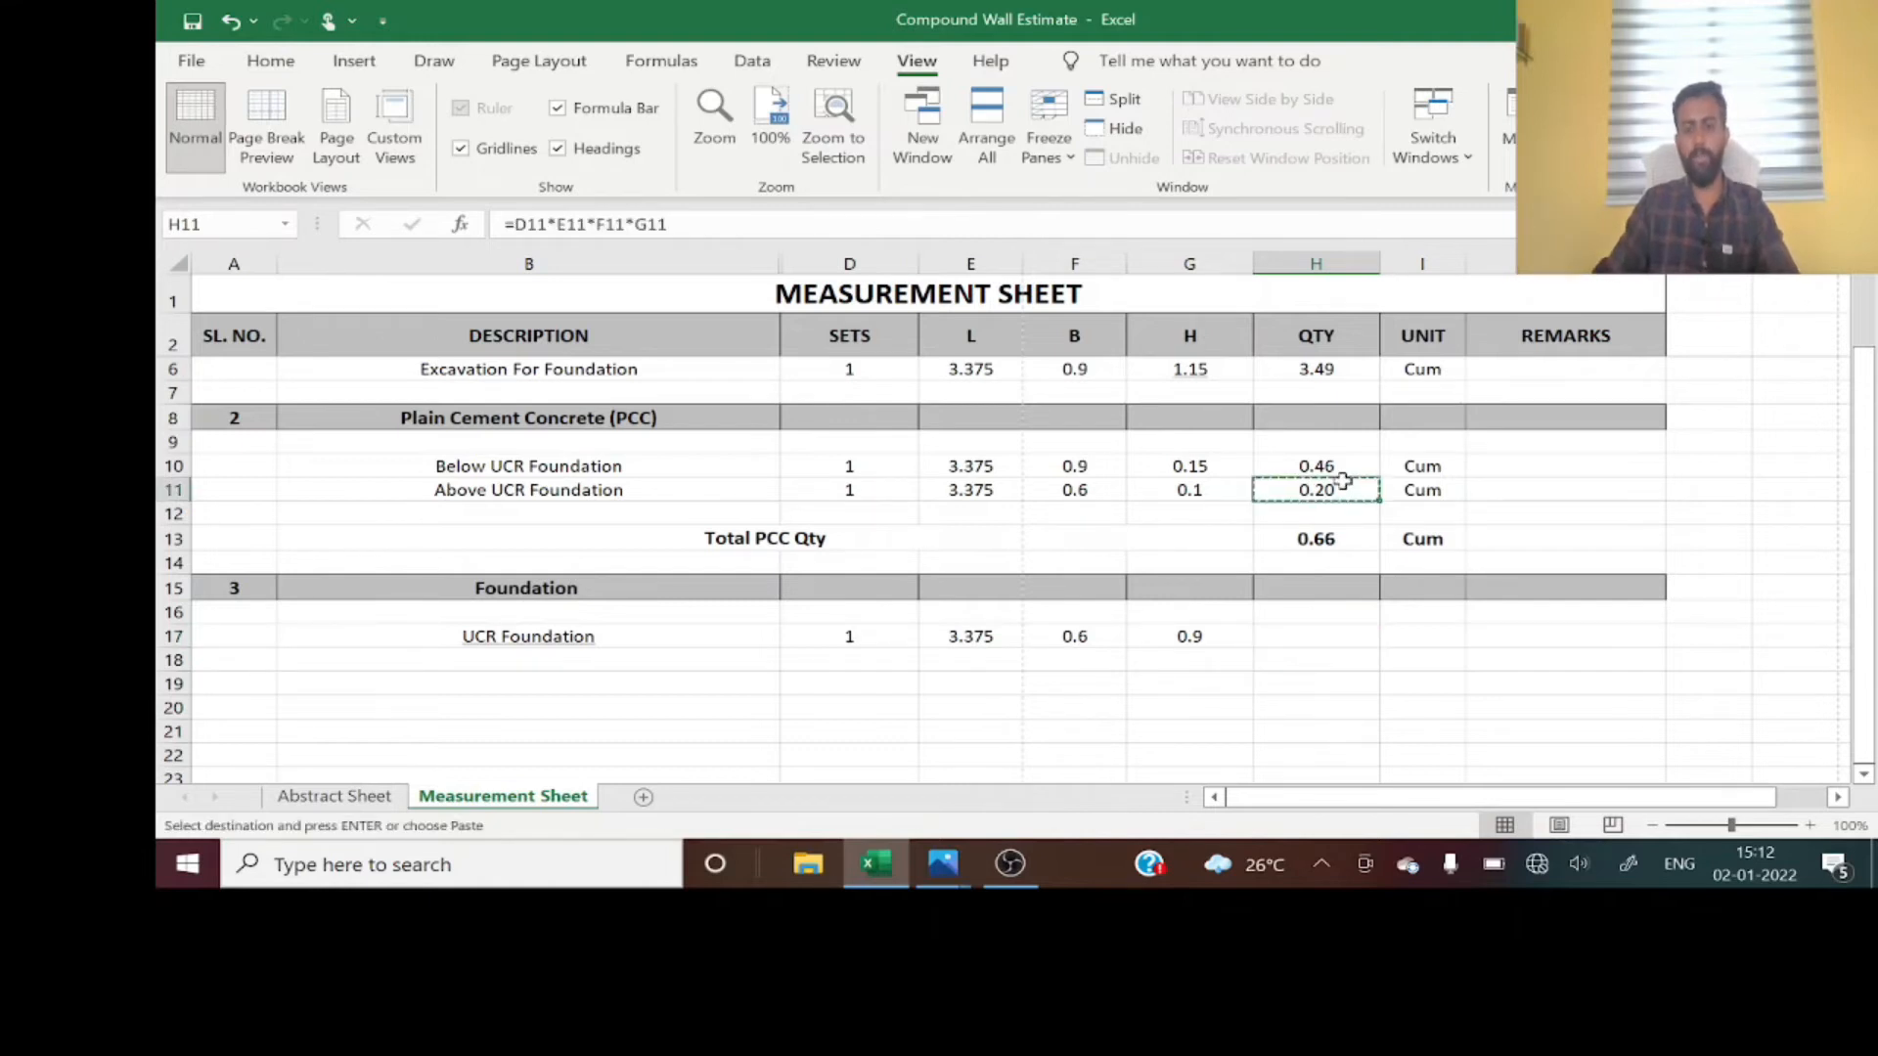
pyautogui.click(1311, 636)
pyautogui.hotkey('ctrl', 'v')
pyautogui.press('Escape')
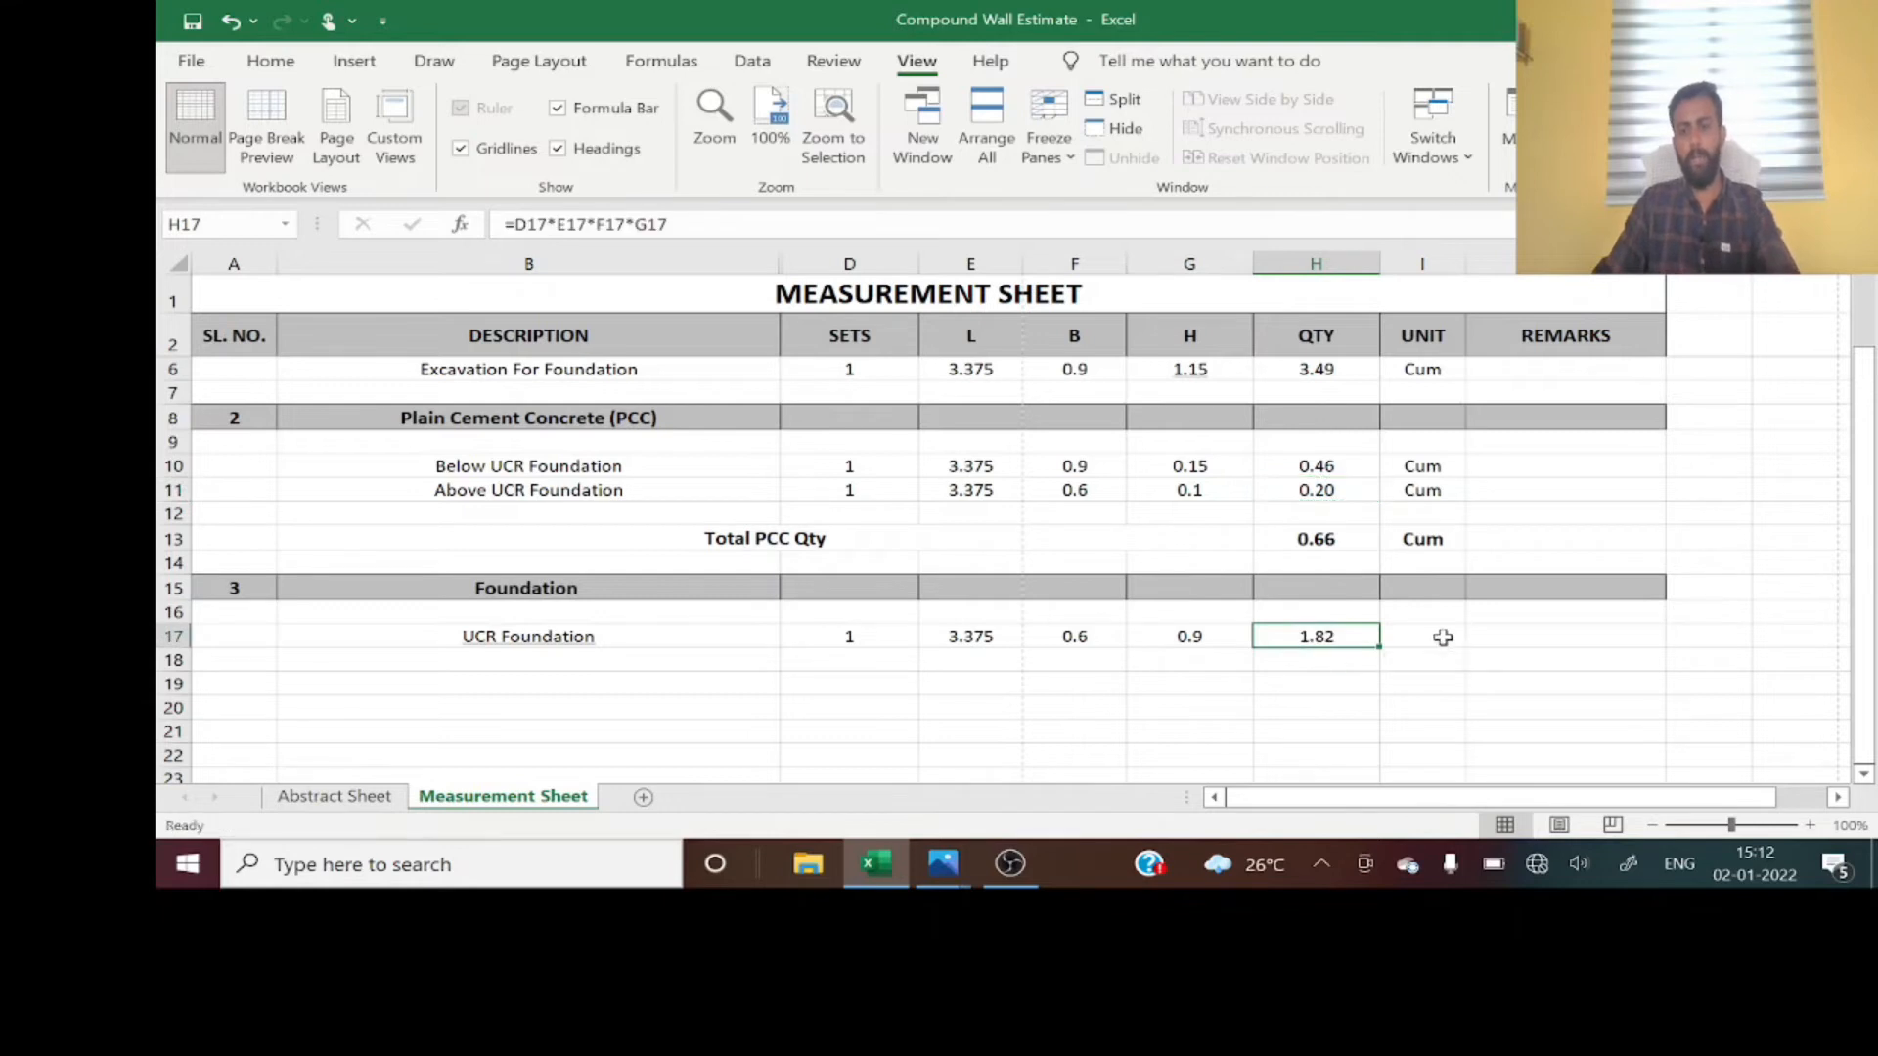
# - Enter Cum as the unit for the UCR Foundation quantity in I17
pyautogui.click(1444, 637)
pyautogui.write('Cum')
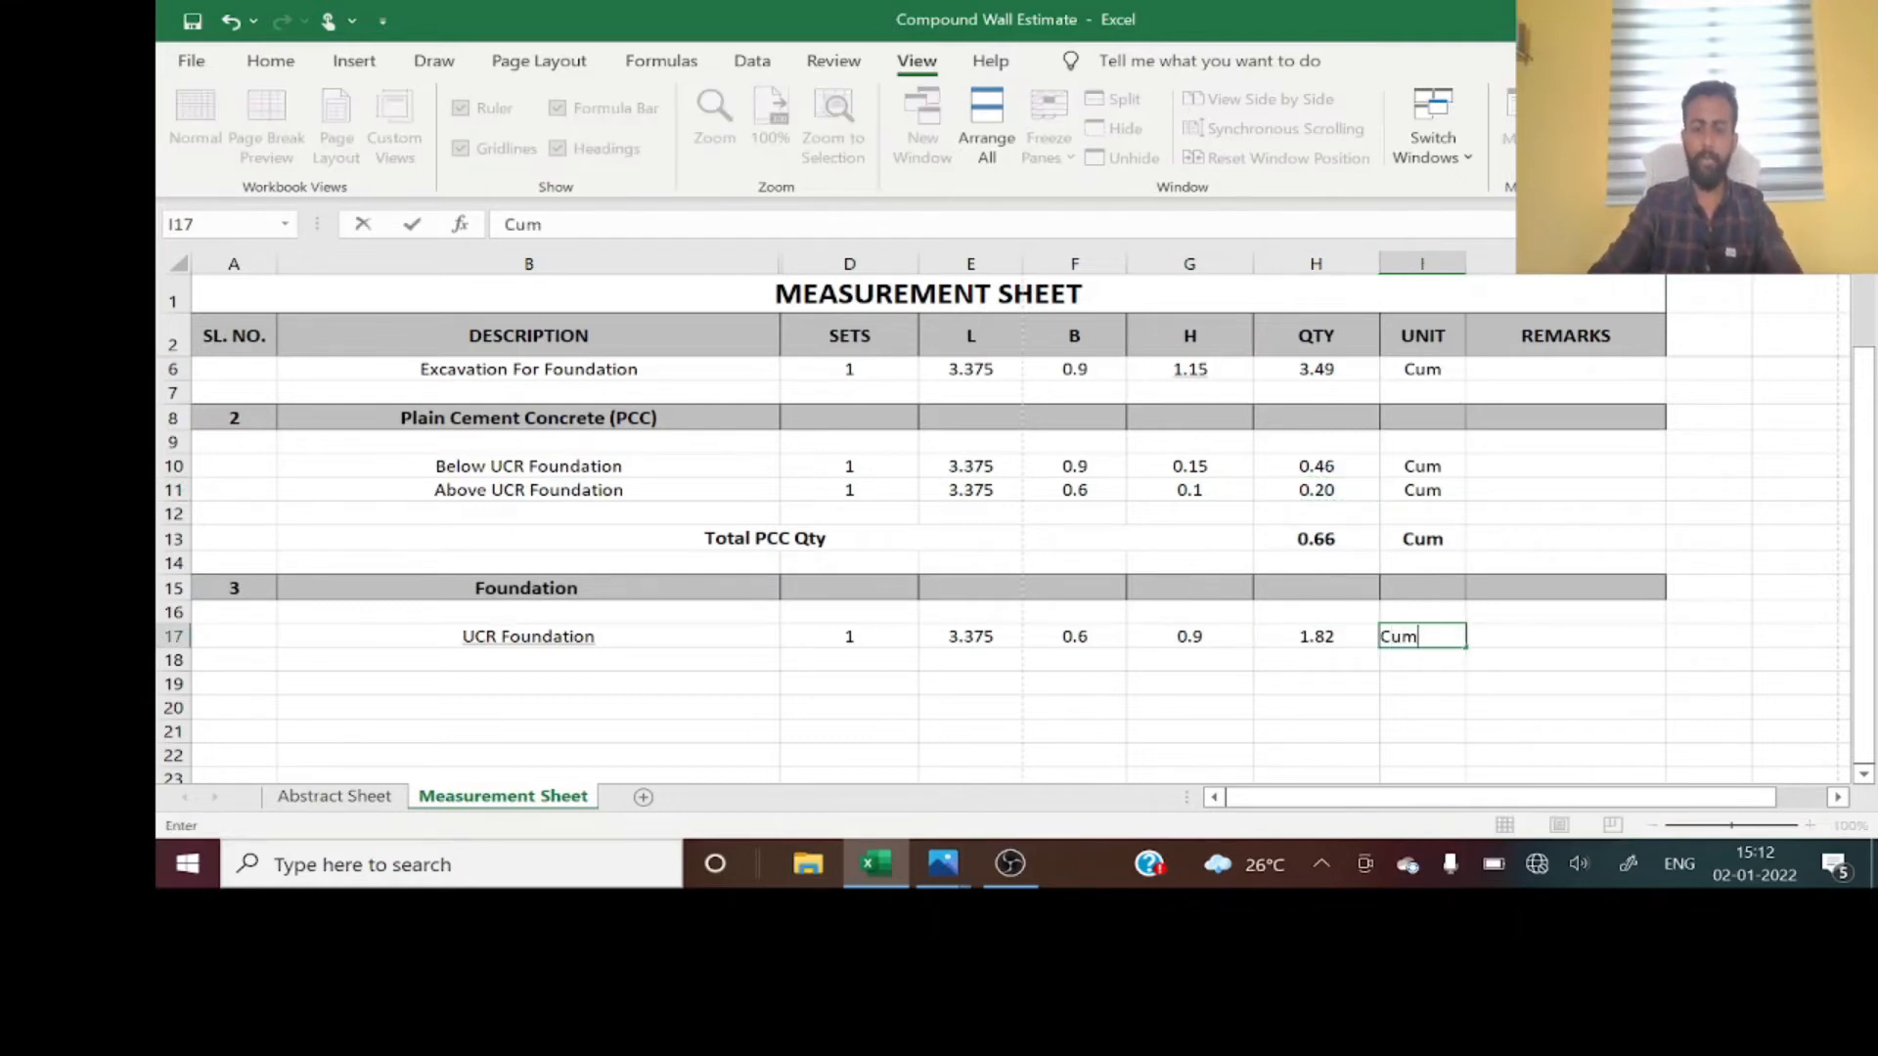
pyautogui.press('Return')
pyautogui.scroll(-1, 1278, 611)
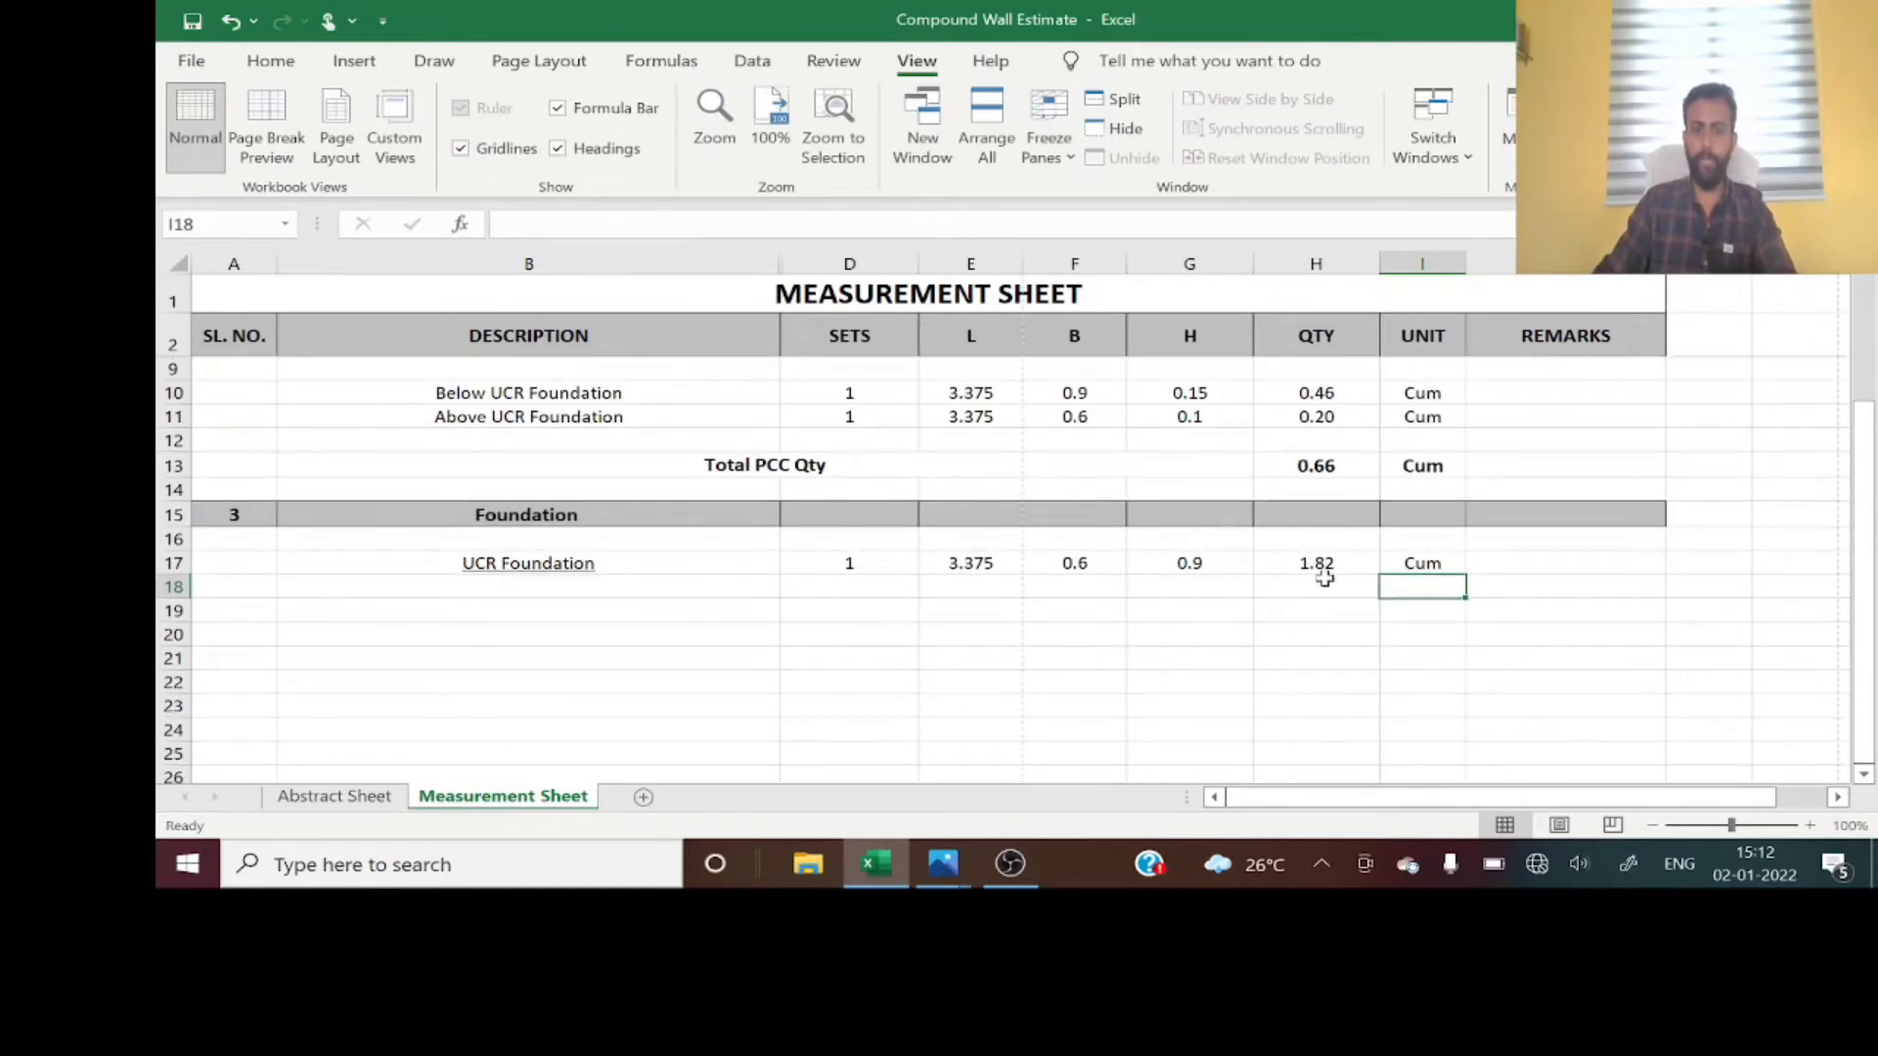
# - Switch to the compound wall model in Photos and examine the foundation, beam, columns and coping above the rubble masonry
pyautogui.click(1336, 567)
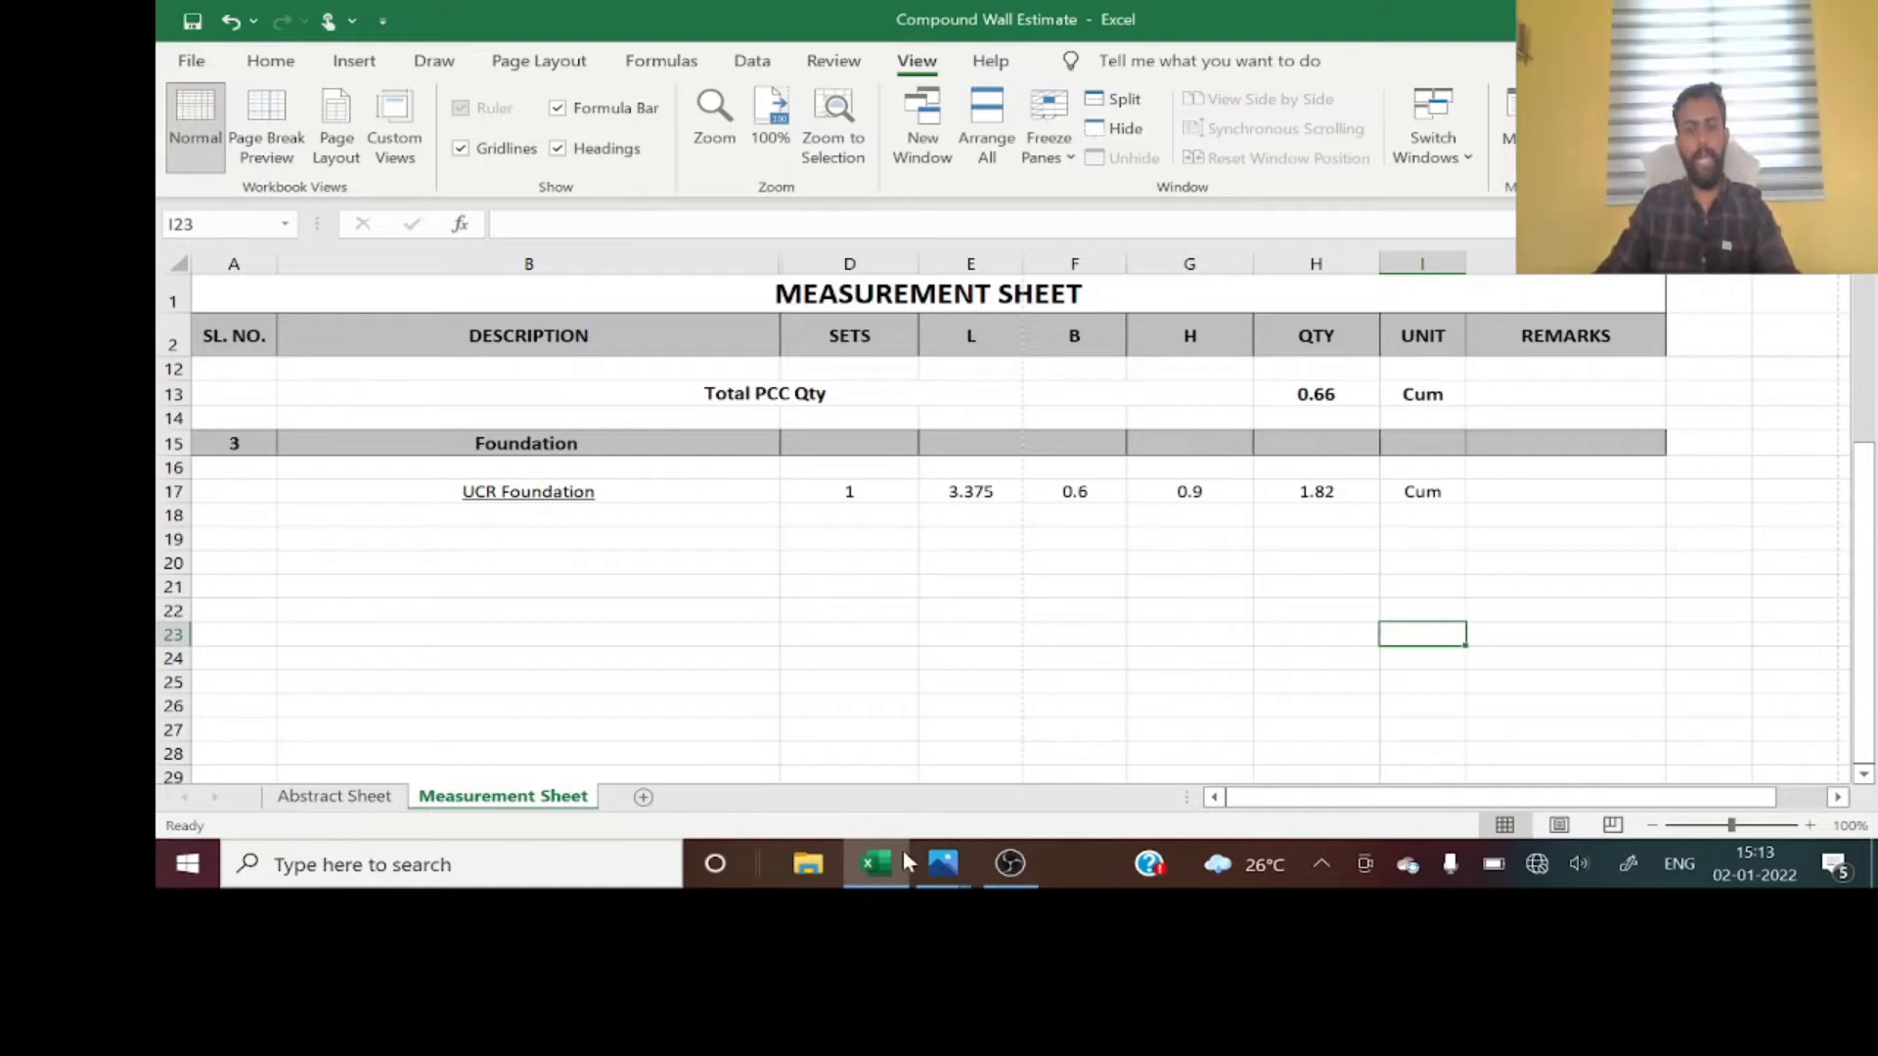
pyautogui.moveTo(943, 864)
pyautogui.moveTo(770, 685)
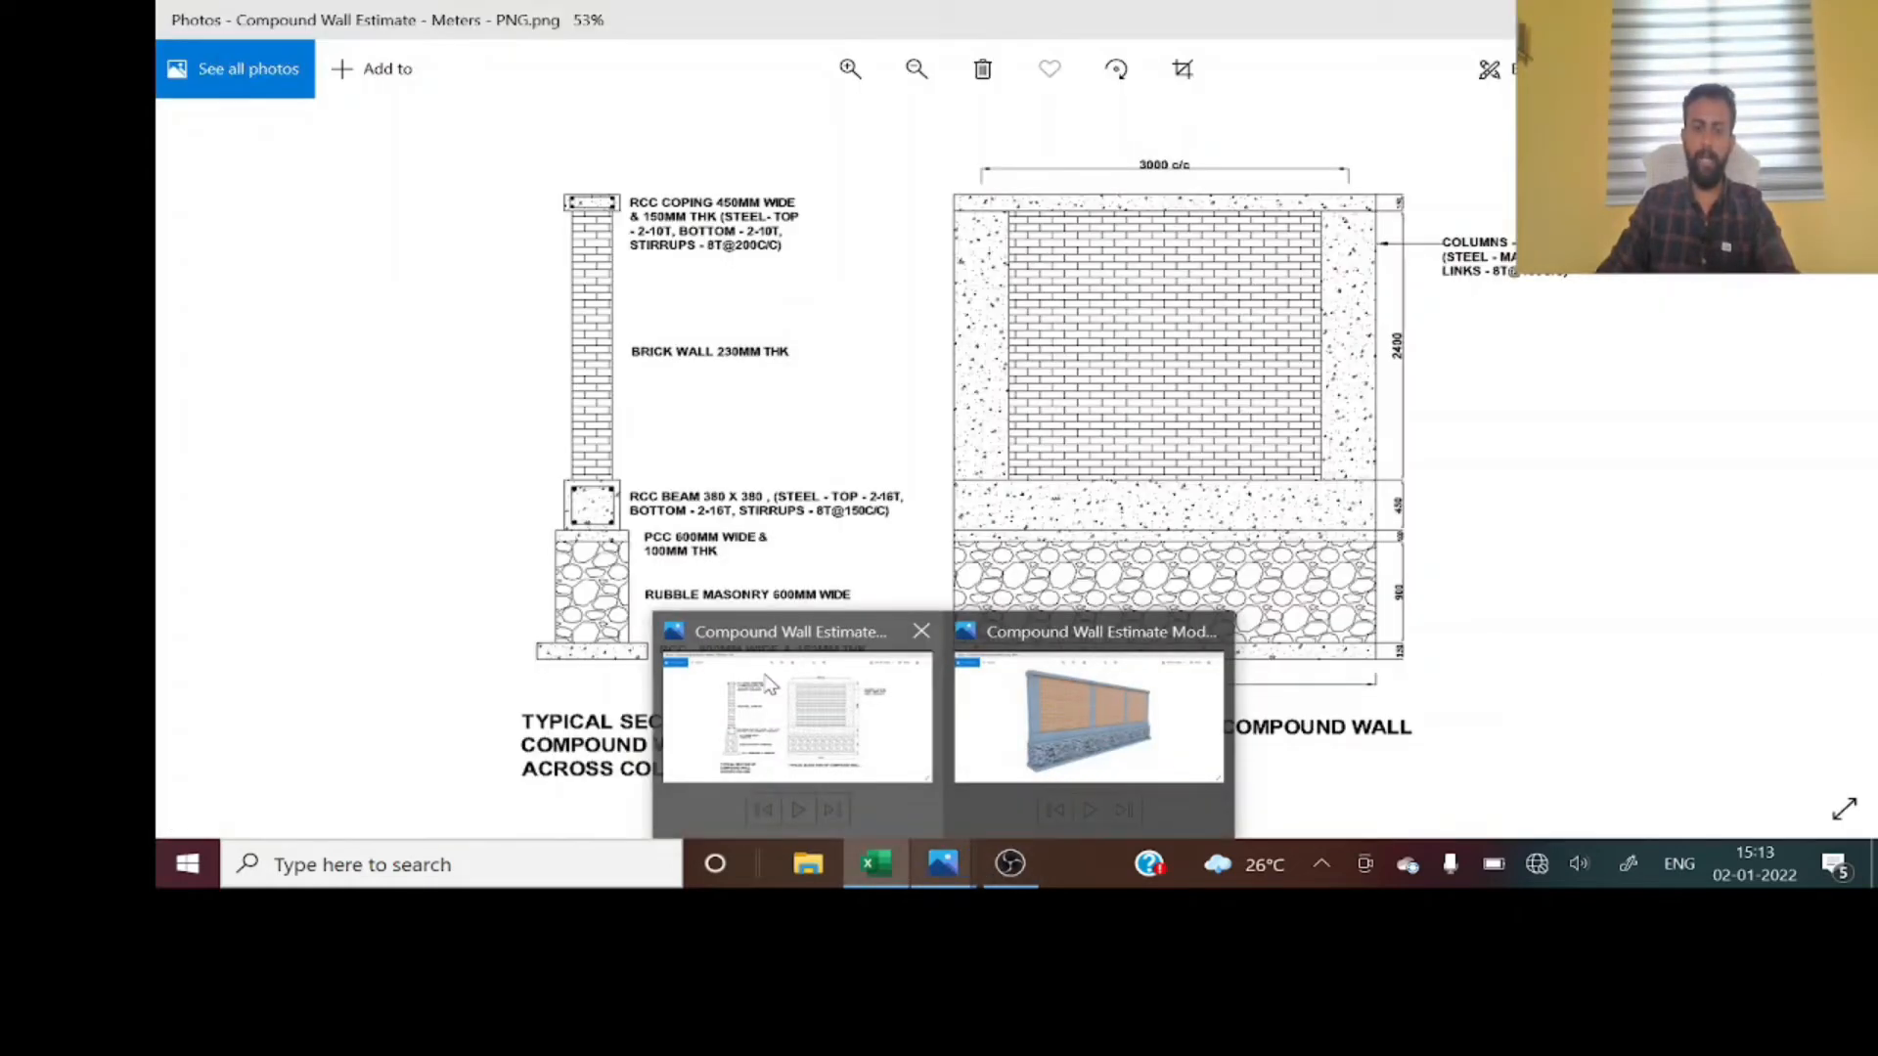
pyautogui.click(1089, 719)
pyautogui.scroll(2, 851, 506)
pyautogui.scroll(-3, 877, 530)
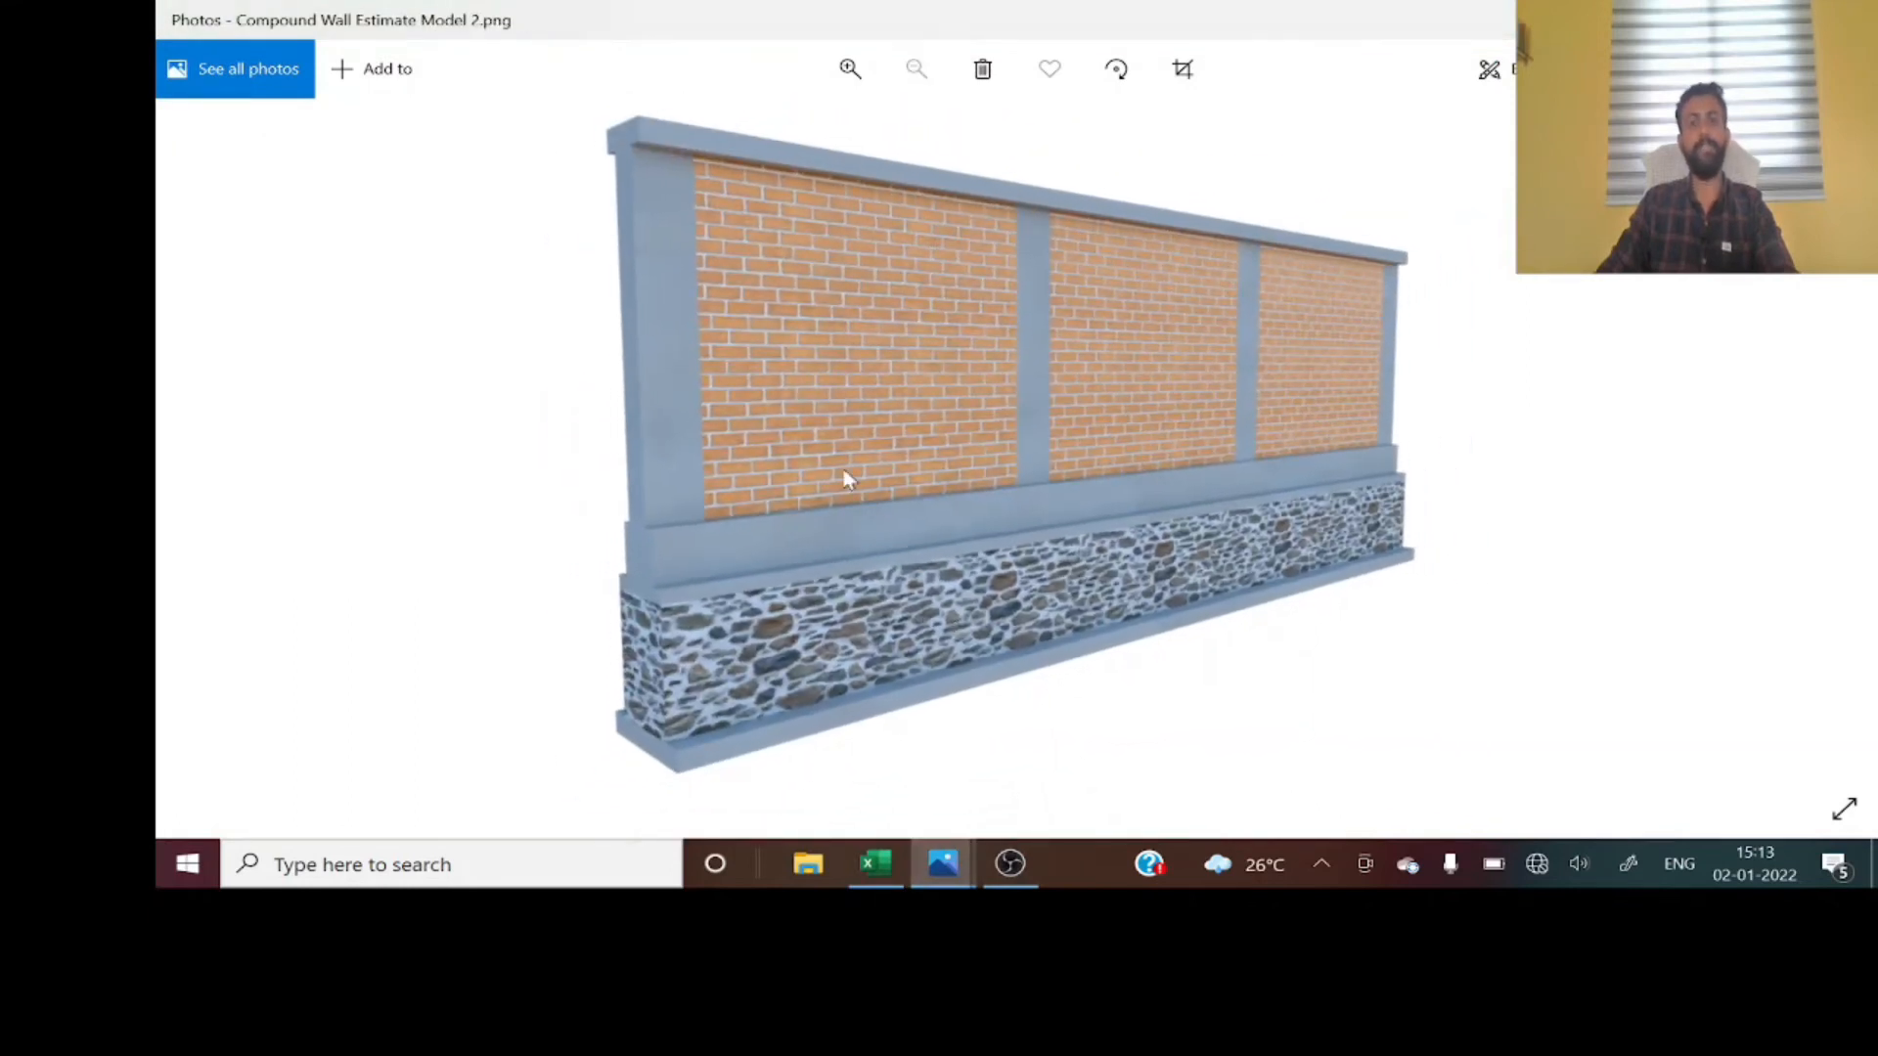
pyautogui.scroll(1, 794, 749)
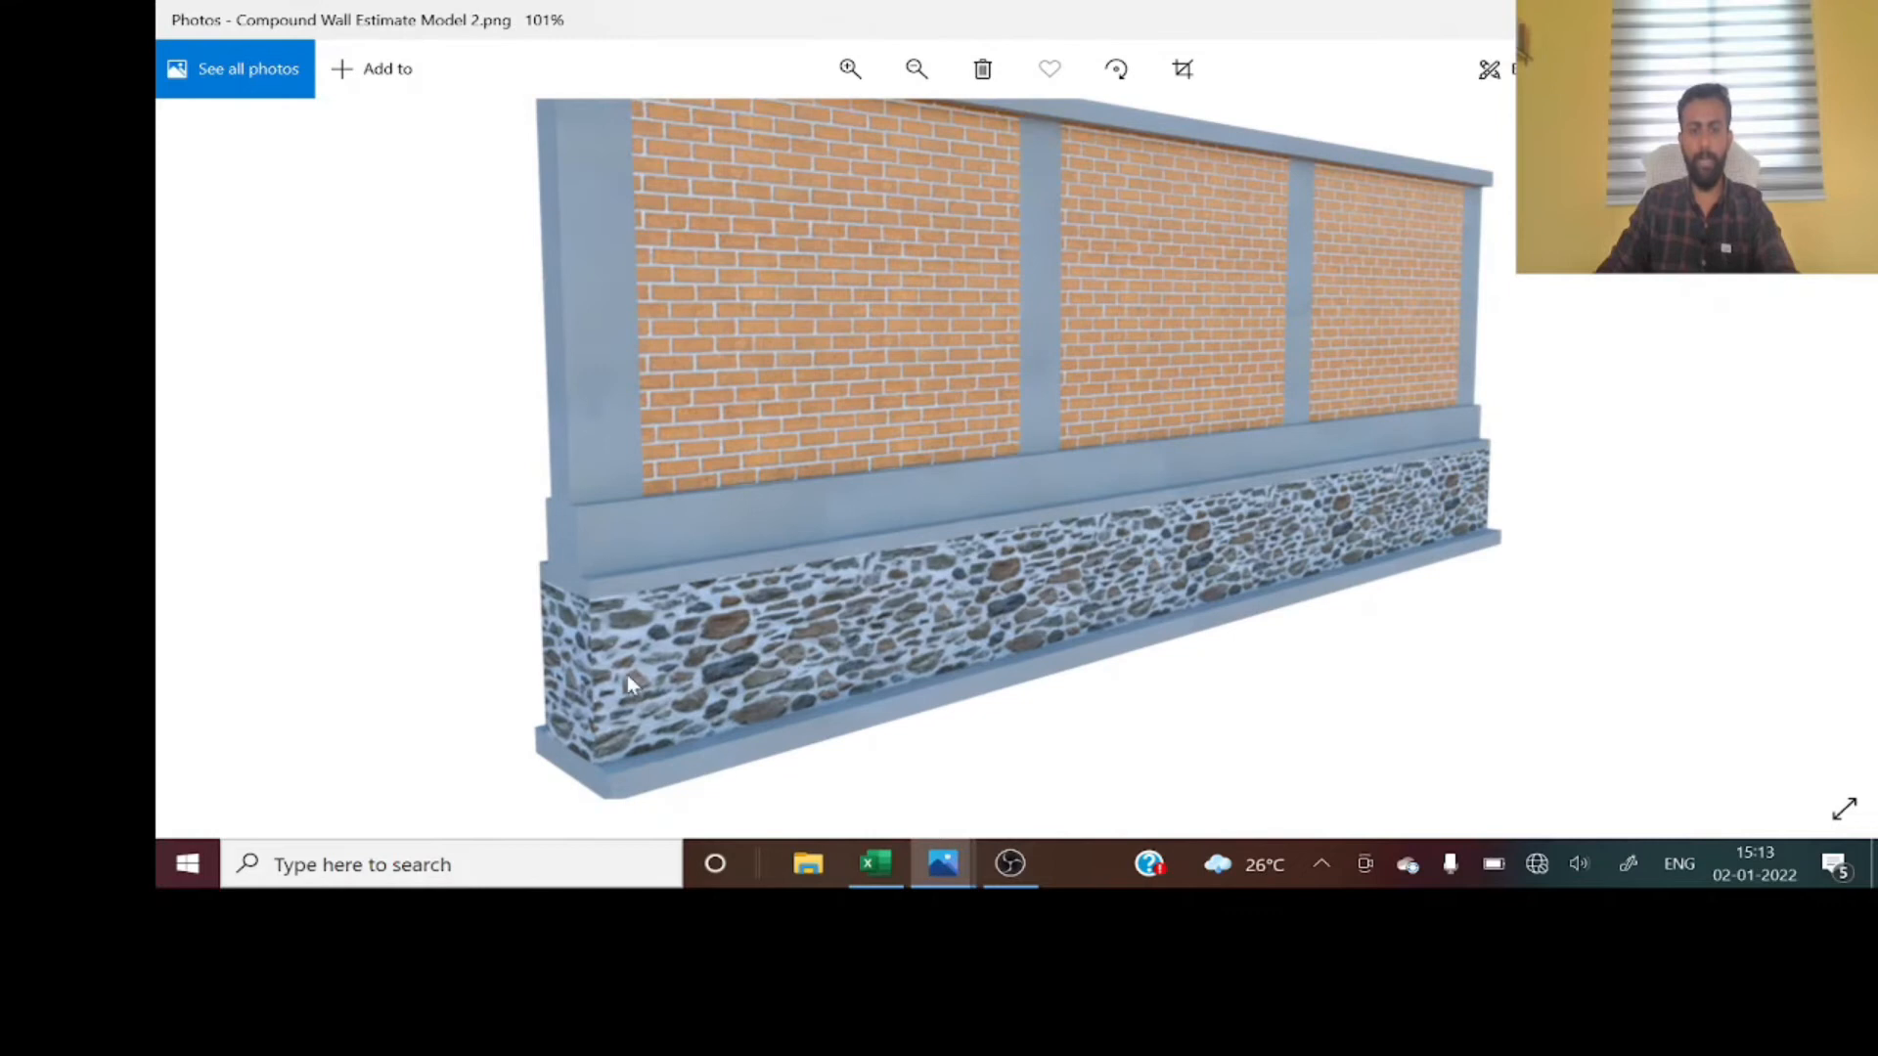
pyautogui.scroll(1, 685, 726)
pyautogui.scroll(-1, 690, 734)
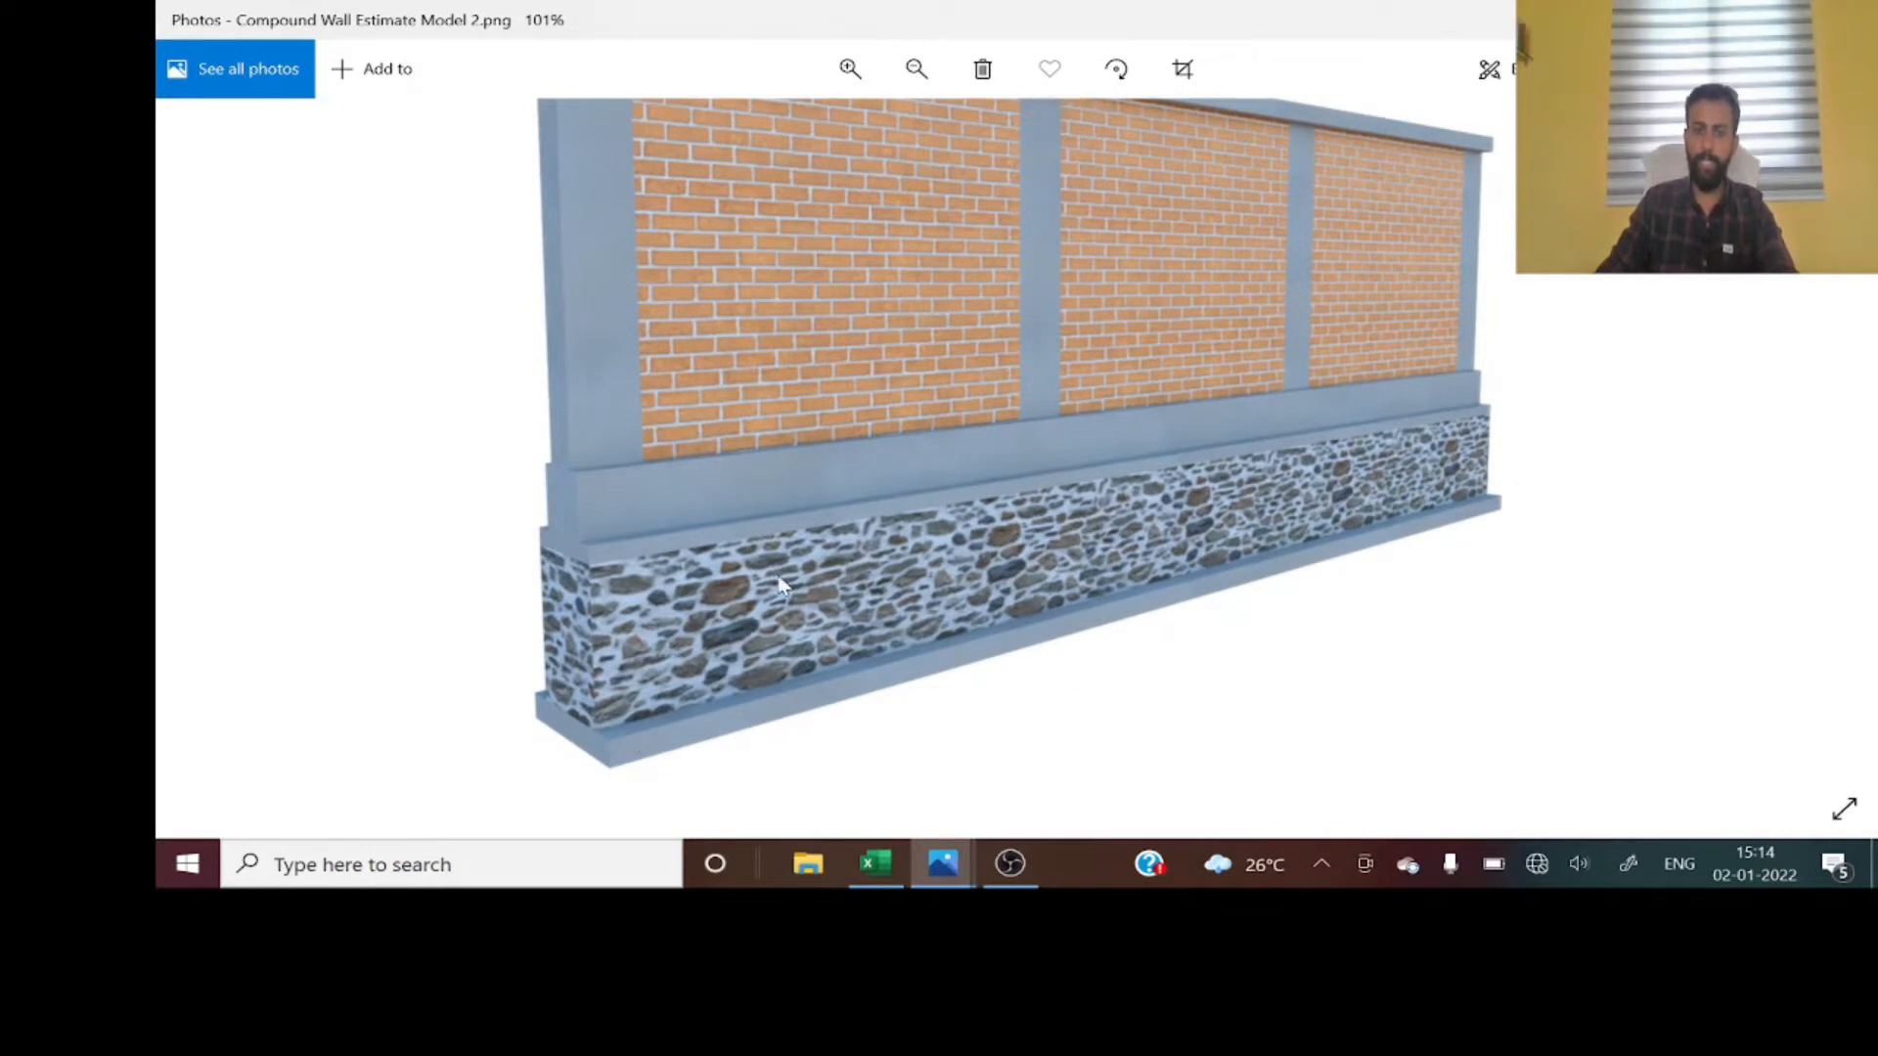
pyautogui.scroll(-1, 1266, 704)
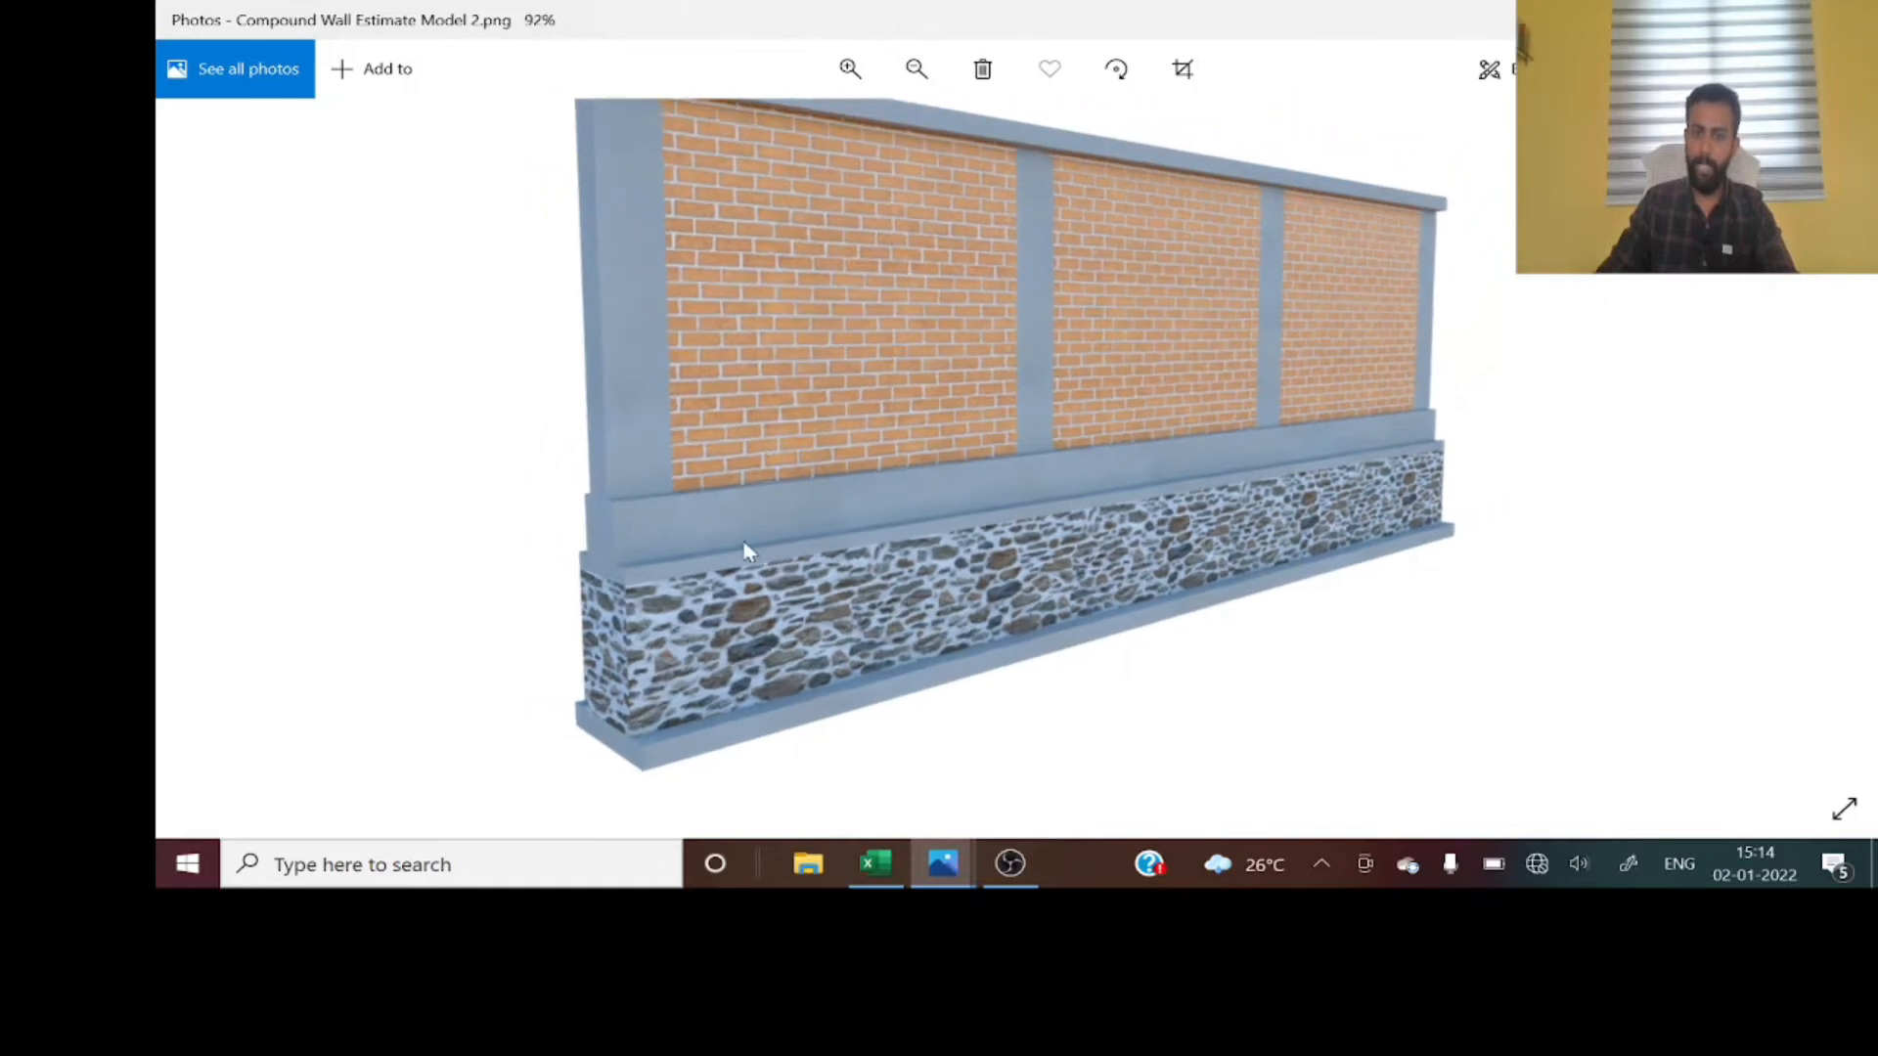
pyautogui.scroll(2, 805, 642)
pyautogui.scroll(-1, 973, 614)
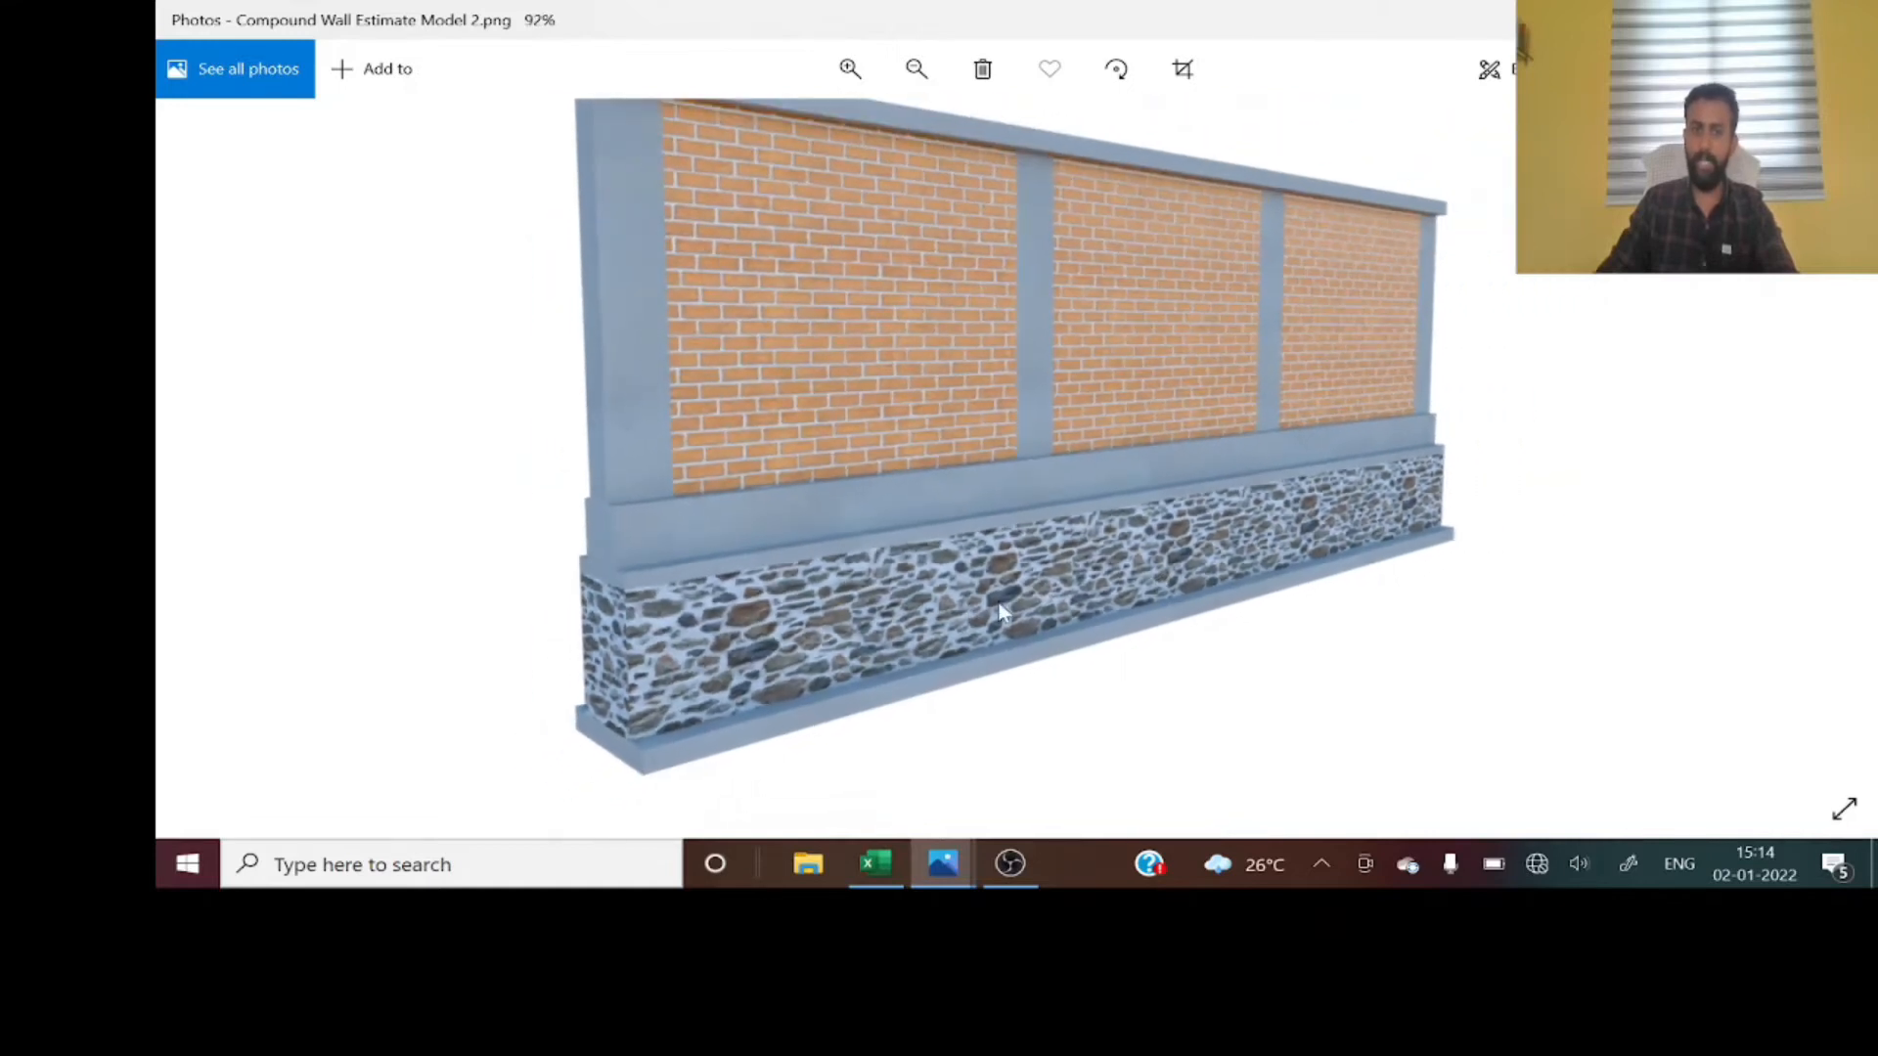
pyautogui.scroll(2, 599, 592)
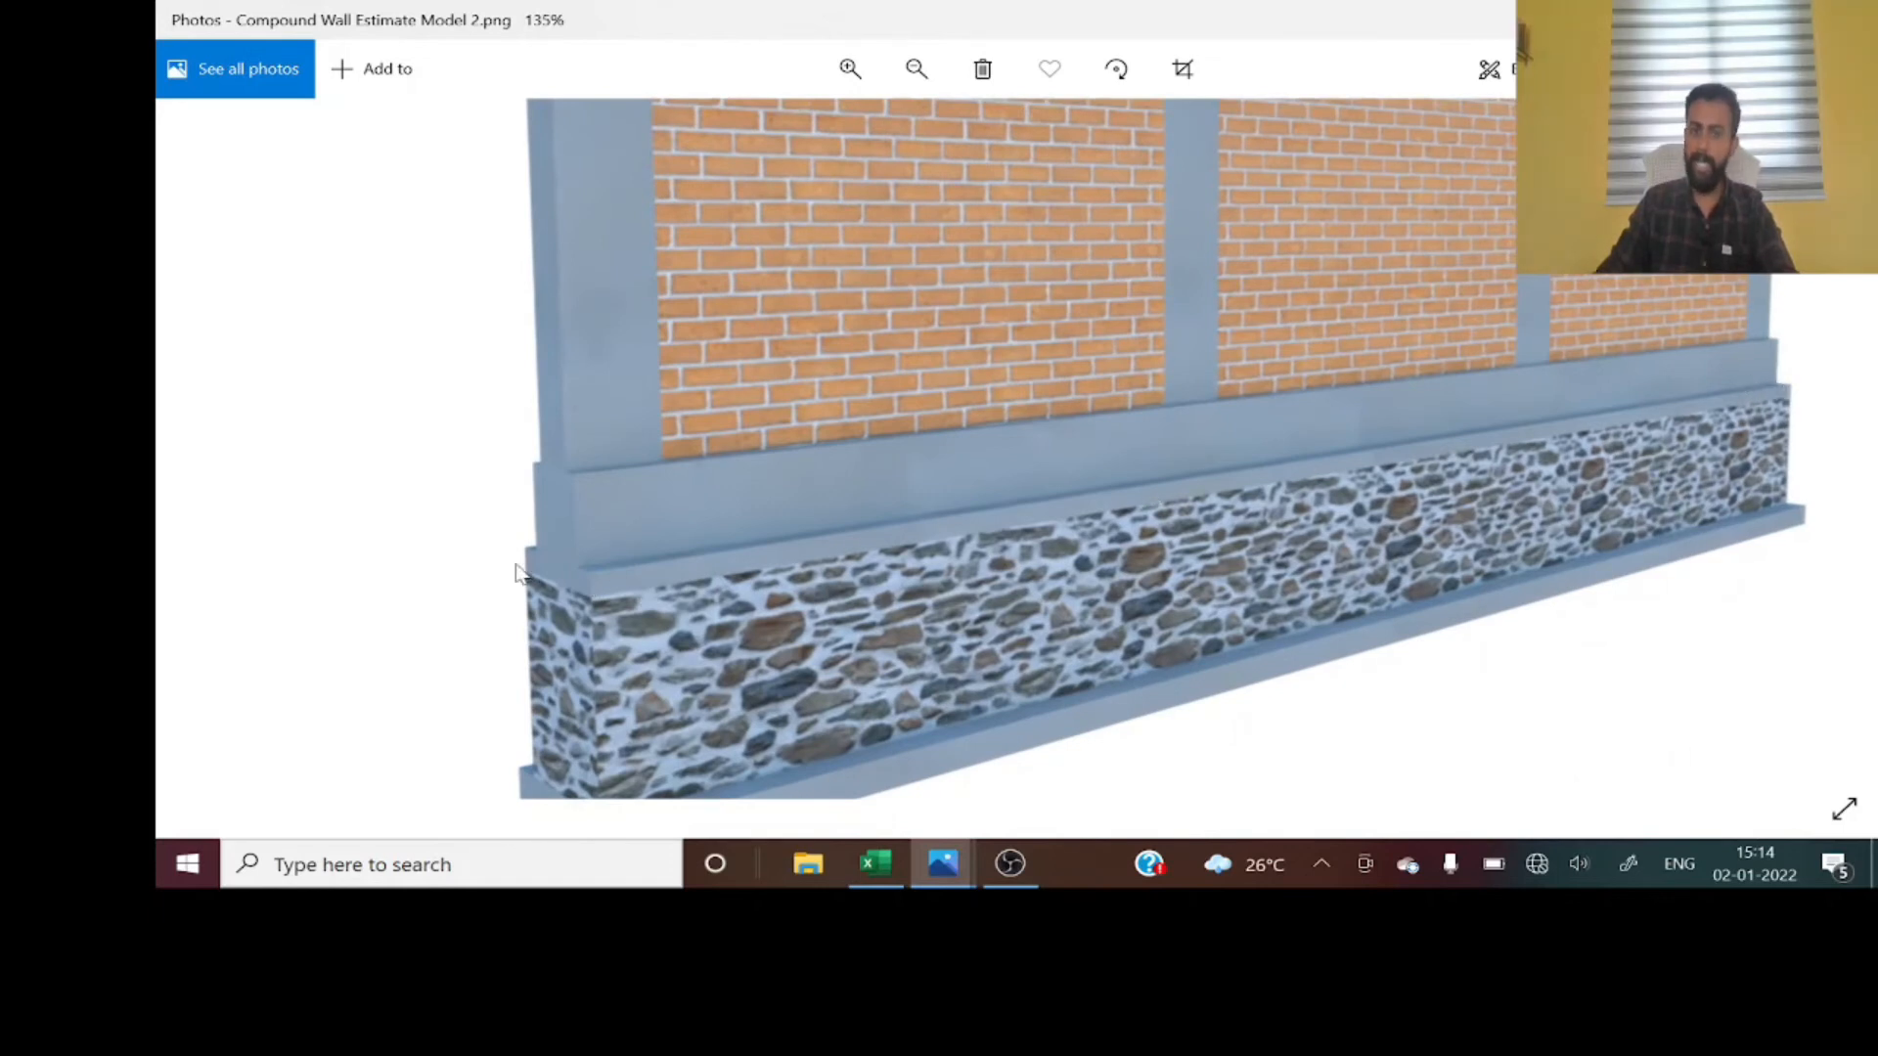
pyautogui.scroll(-3, 1102, 589)
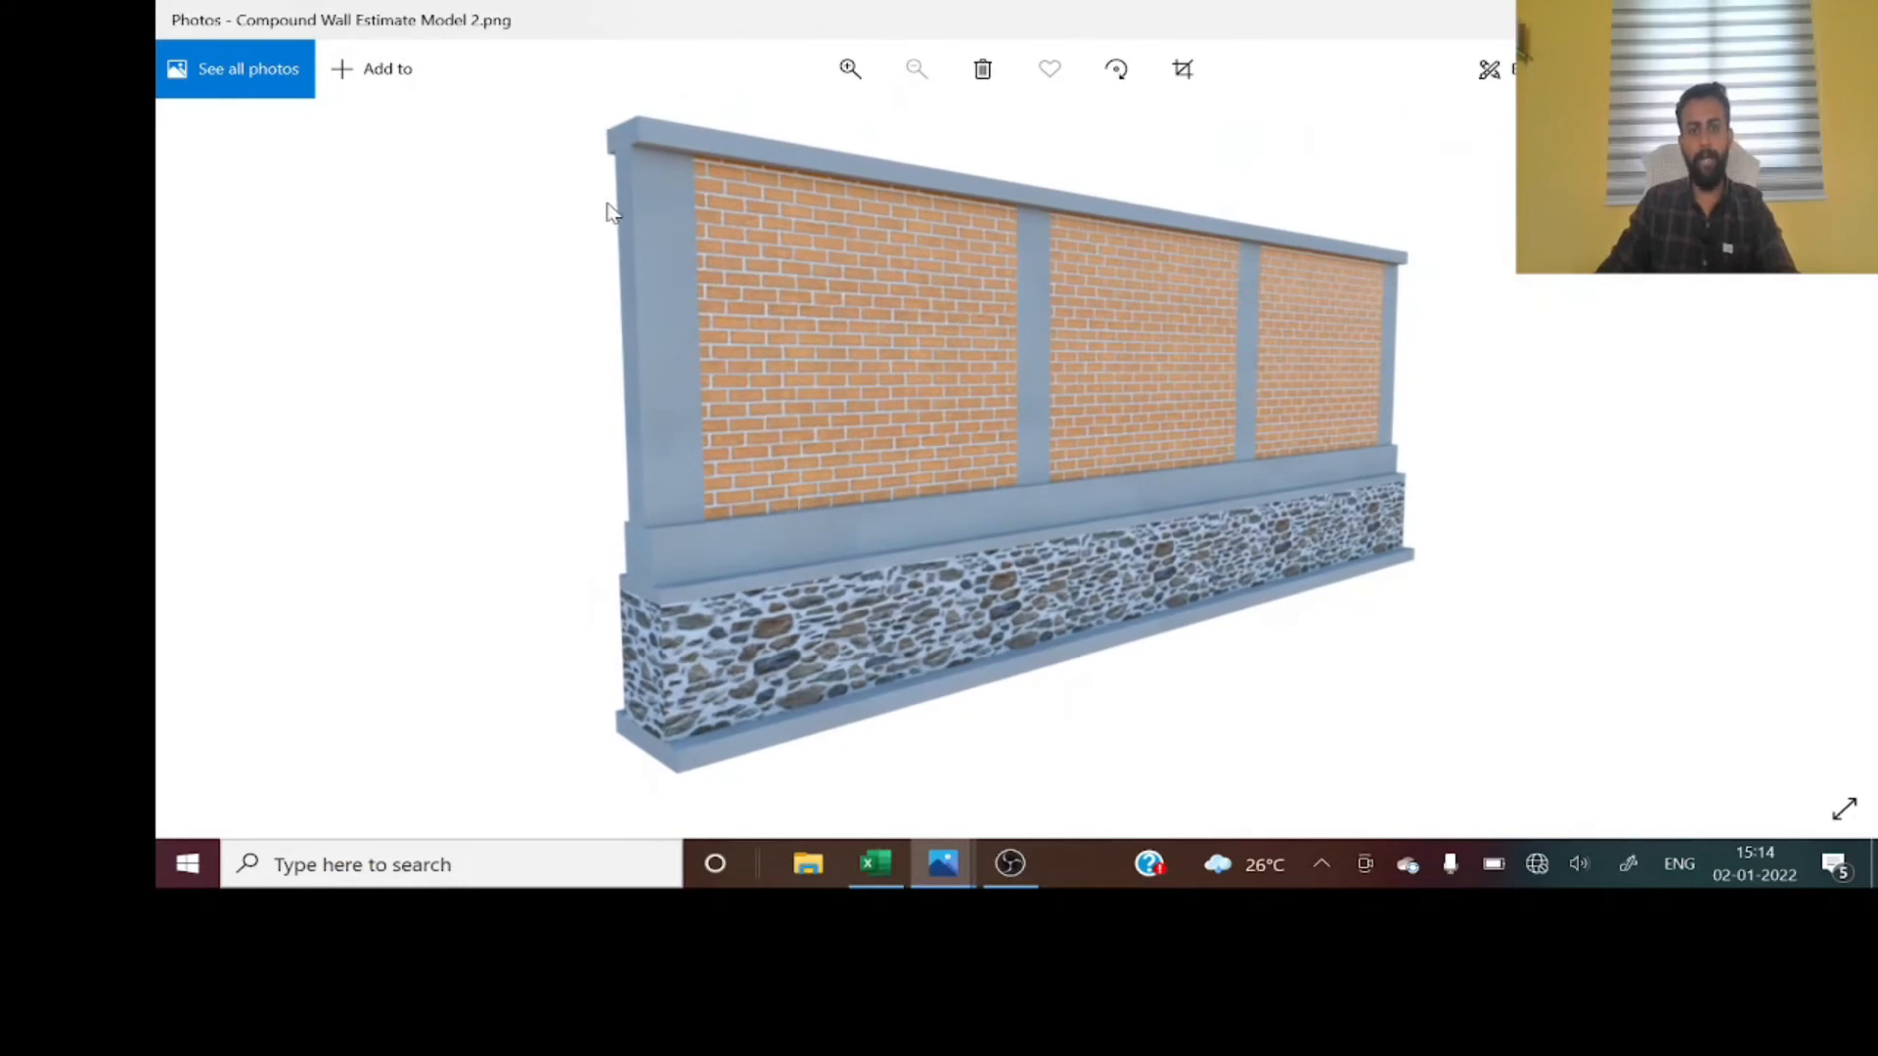
pyautogui.scroll(1, 601, 592)
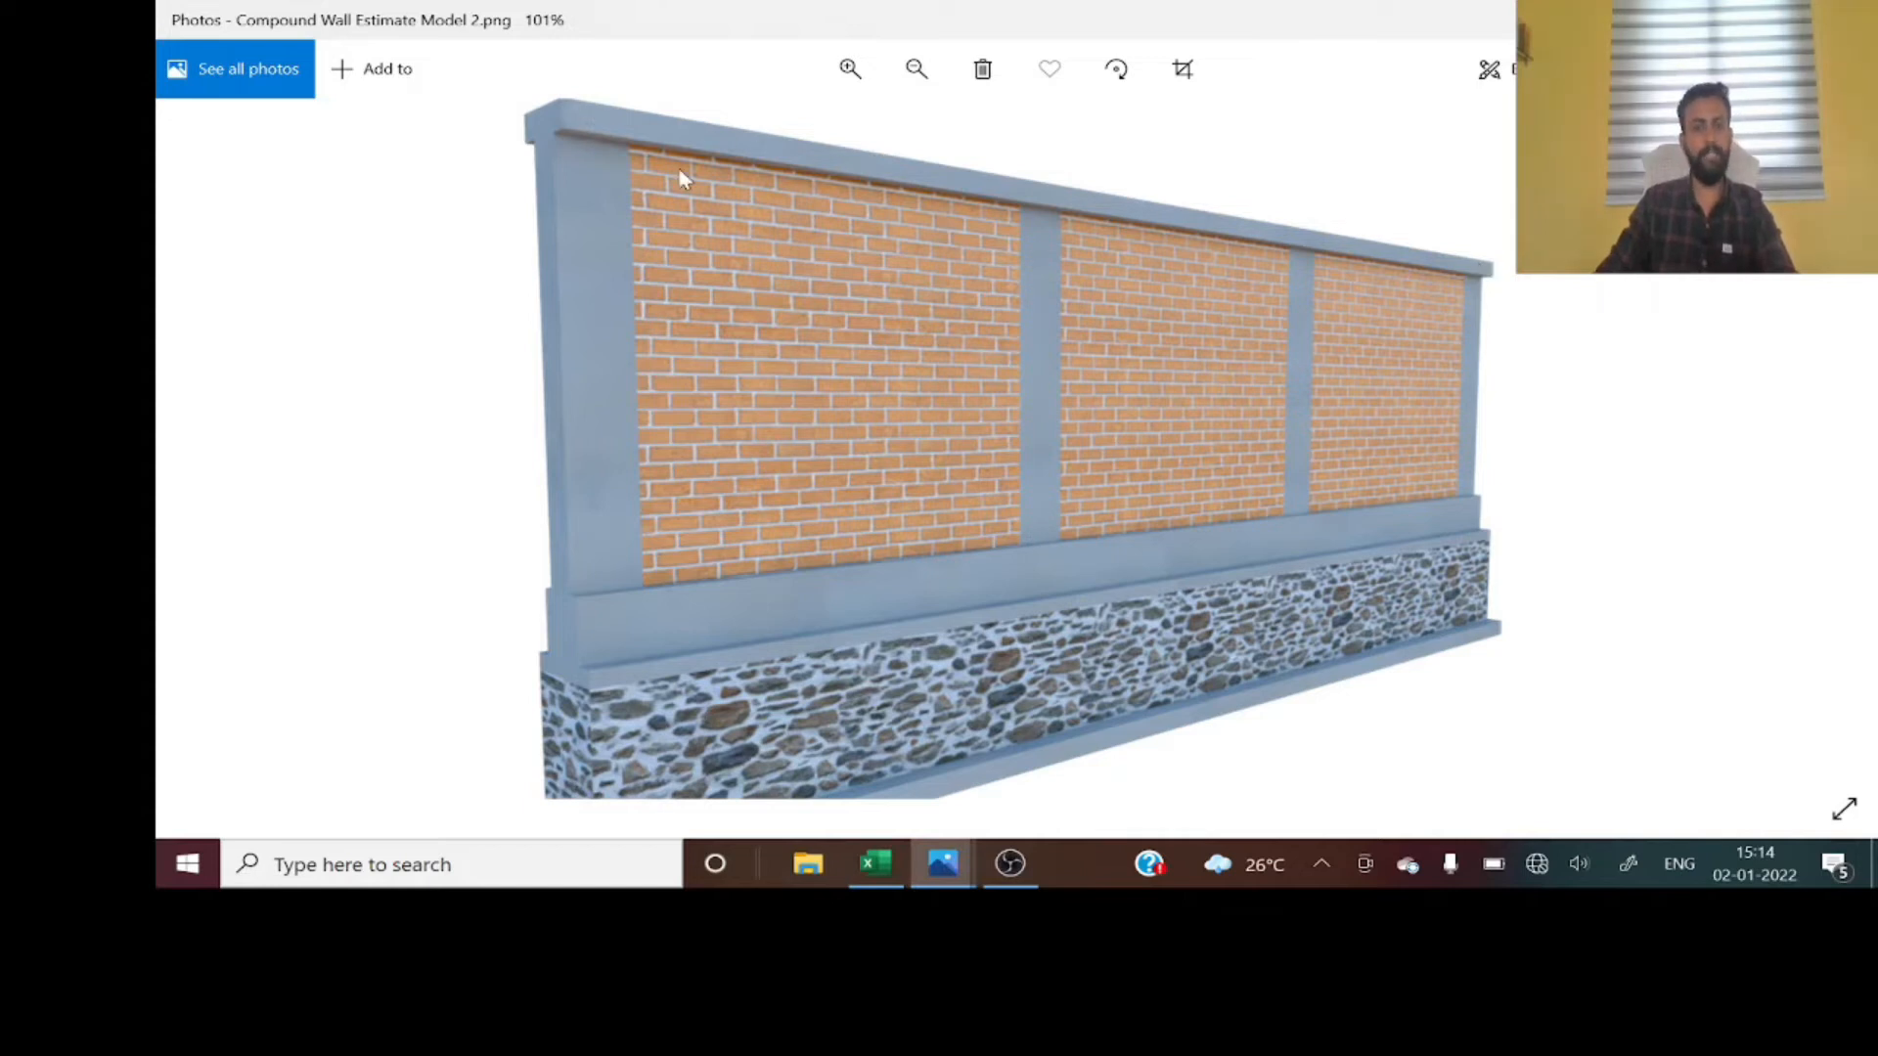
pyautogui.scroll(-2, 575, 583)
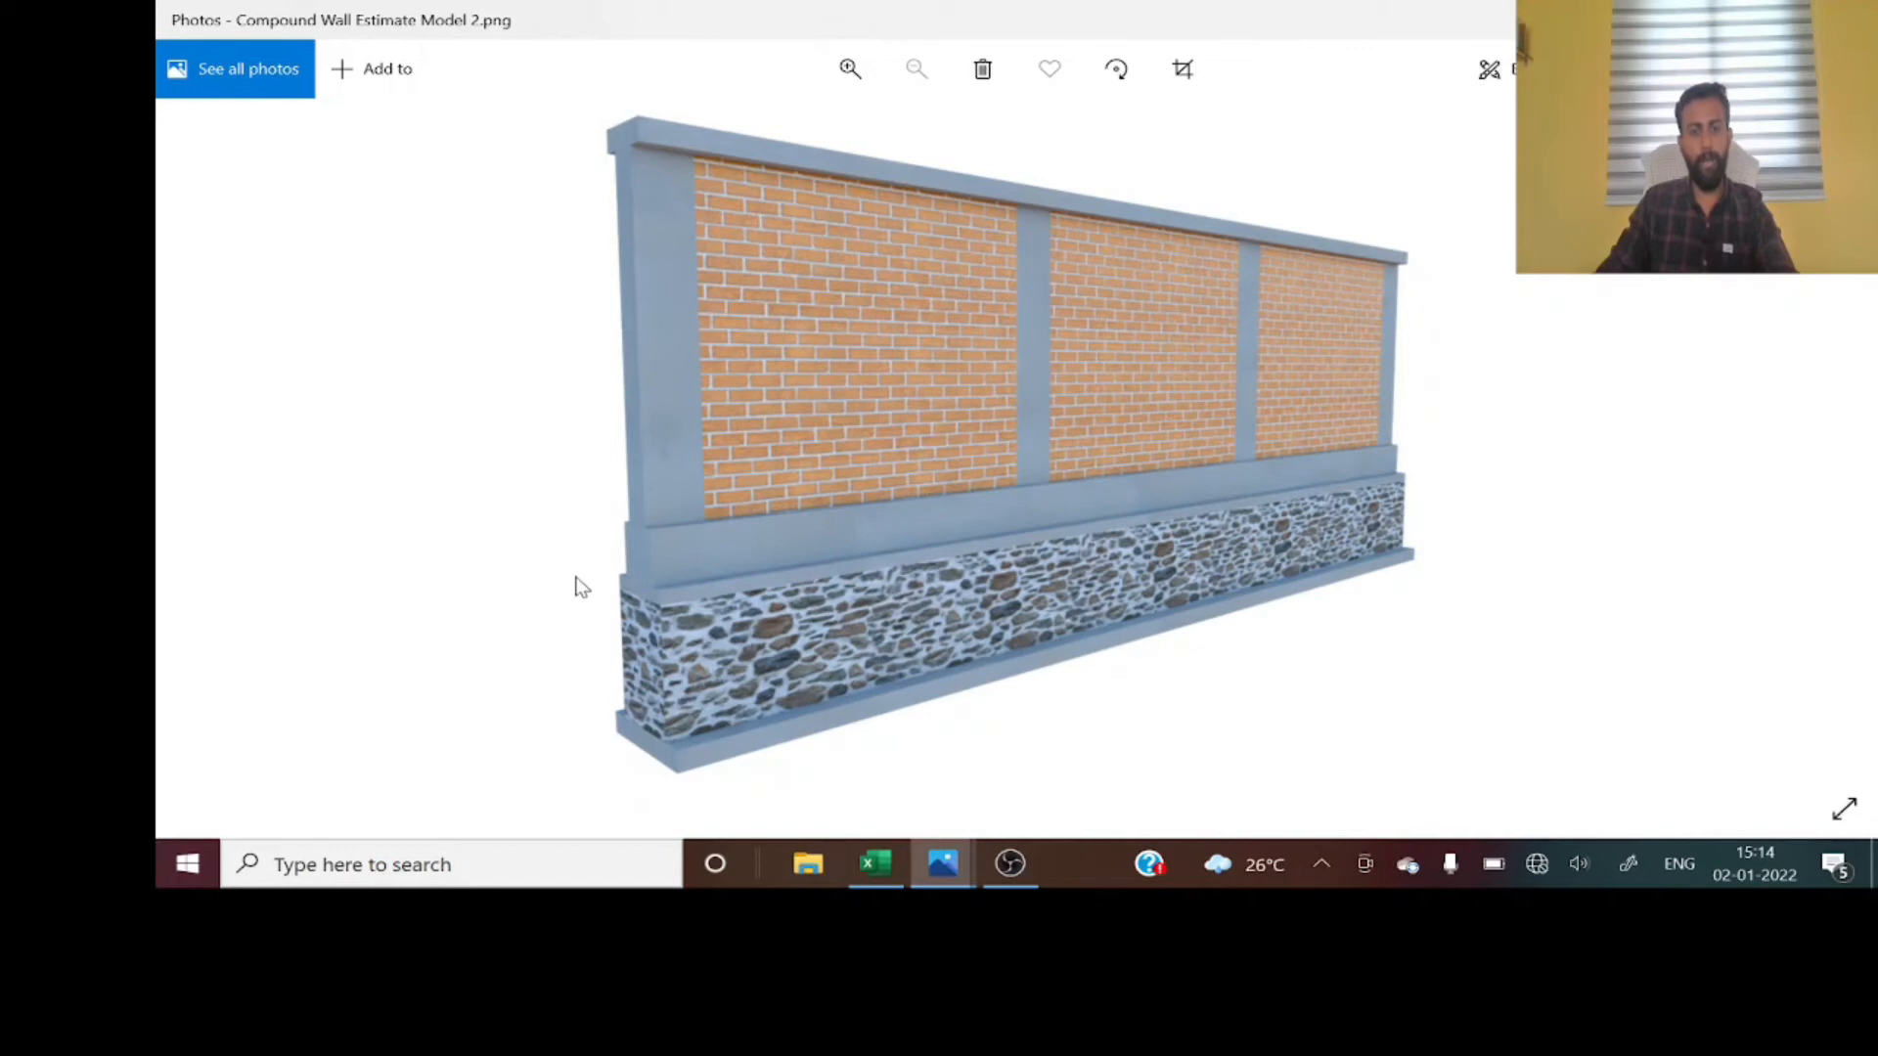
pyautogui.scroll(3, 649, 553)
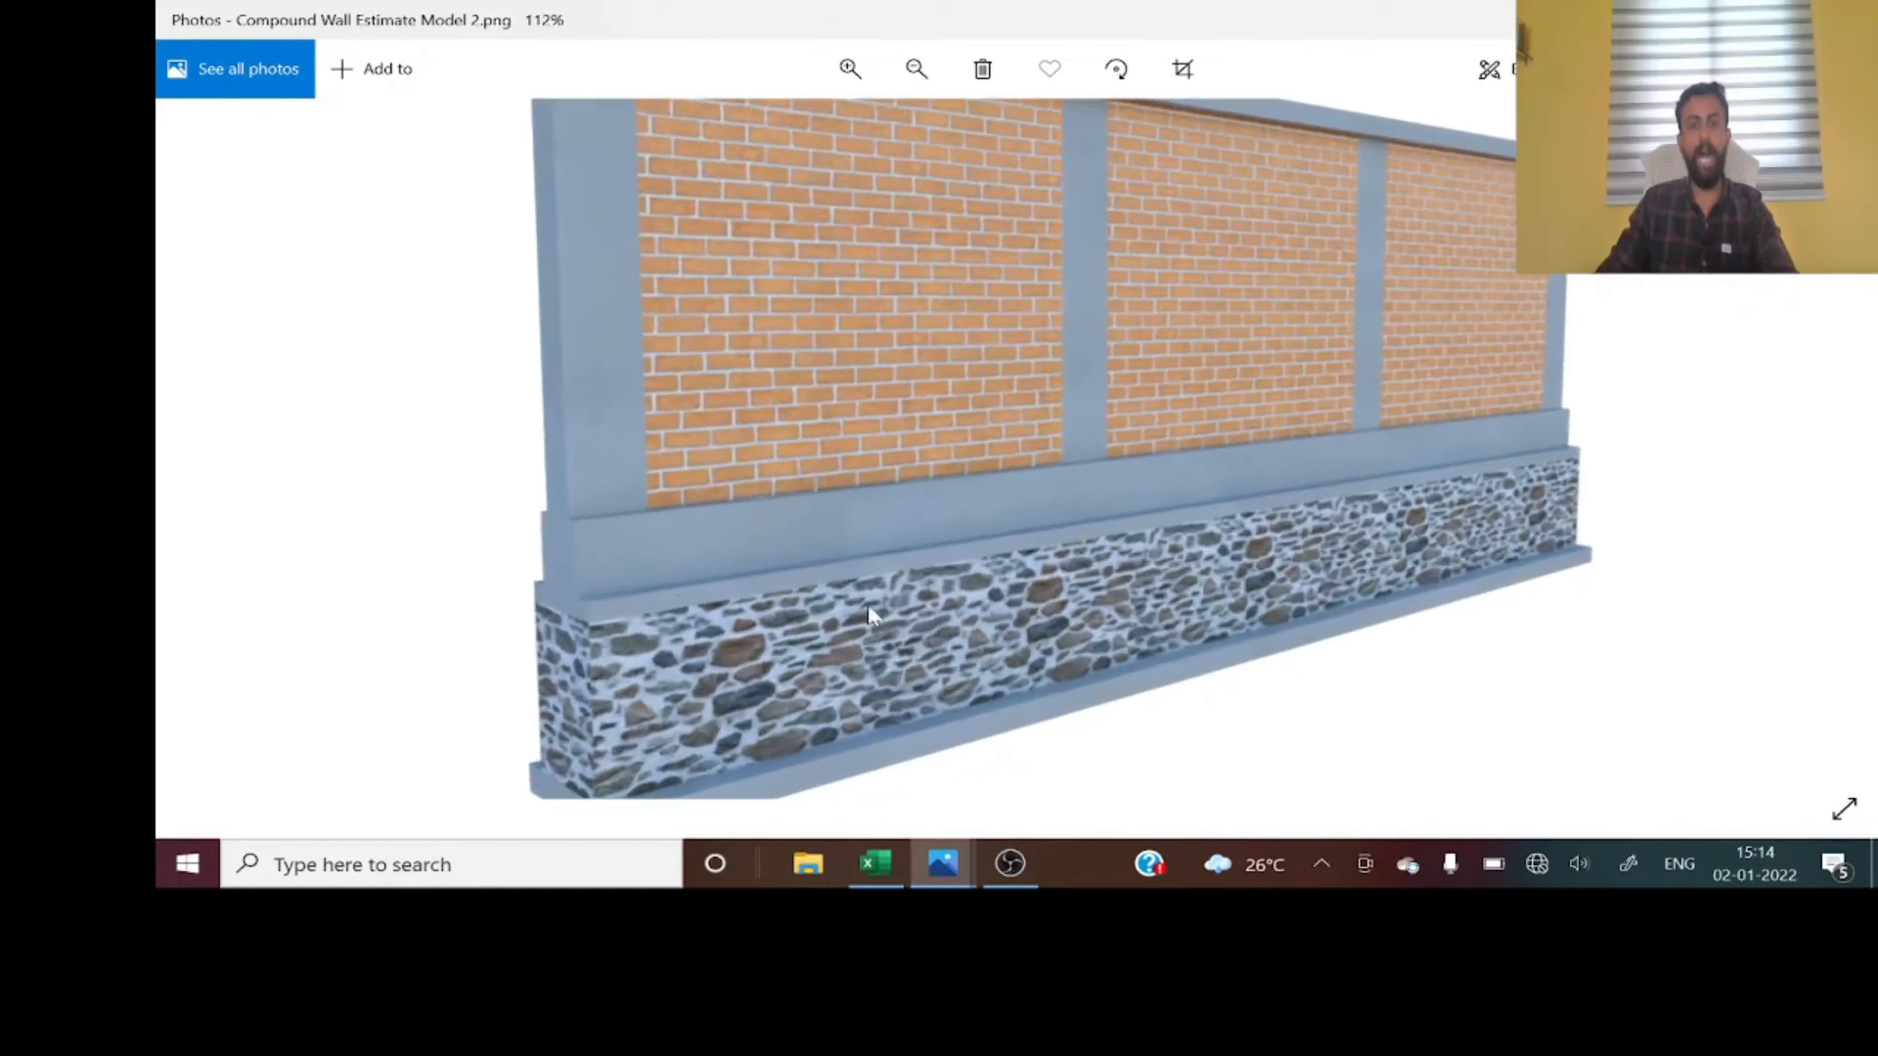
pyautogui.scroll(-3, 1061, 626)
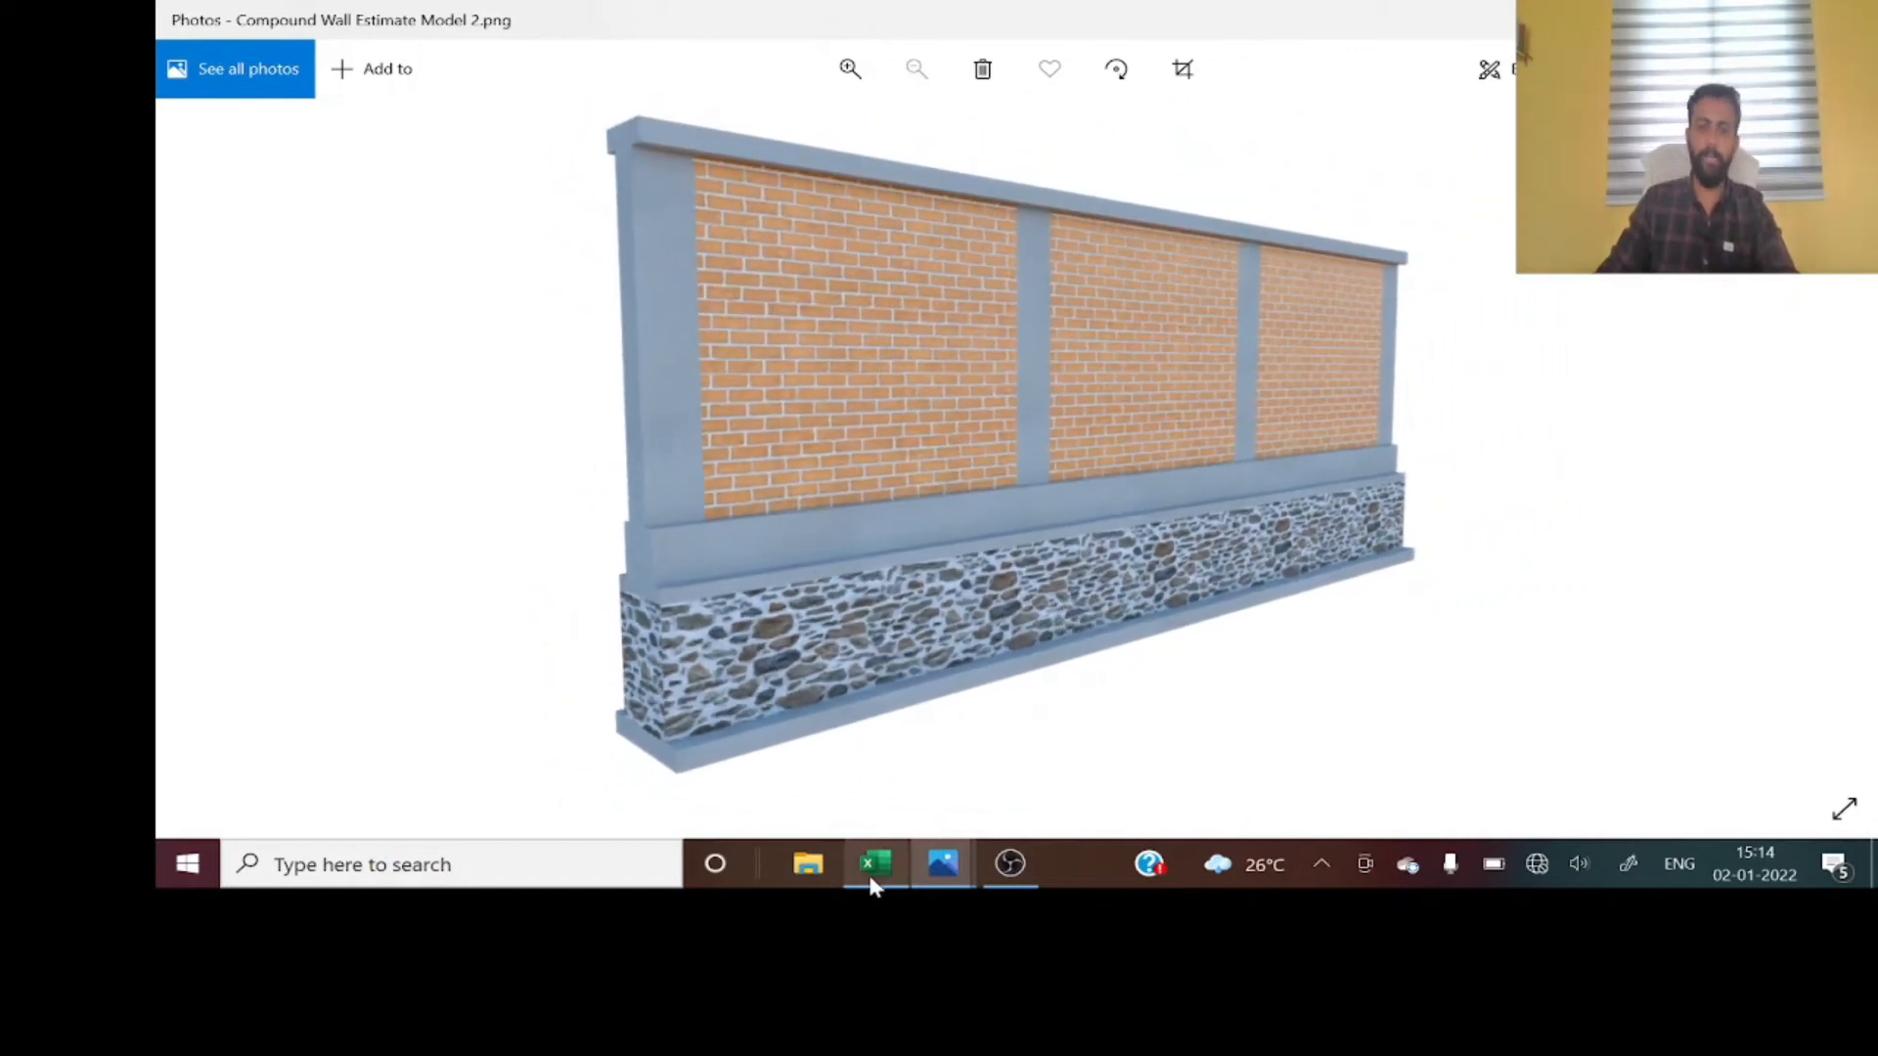
# - Back in Excel, copy the Foundation heading row from row 15 to row 19 and set its serial number to 4
pyautogui.click(874, 864)
pyautogui.moveTo(235, 443); pyautogui.dragTo(1514, 440)
pyautogui.hotkey('ctrl', 'c')
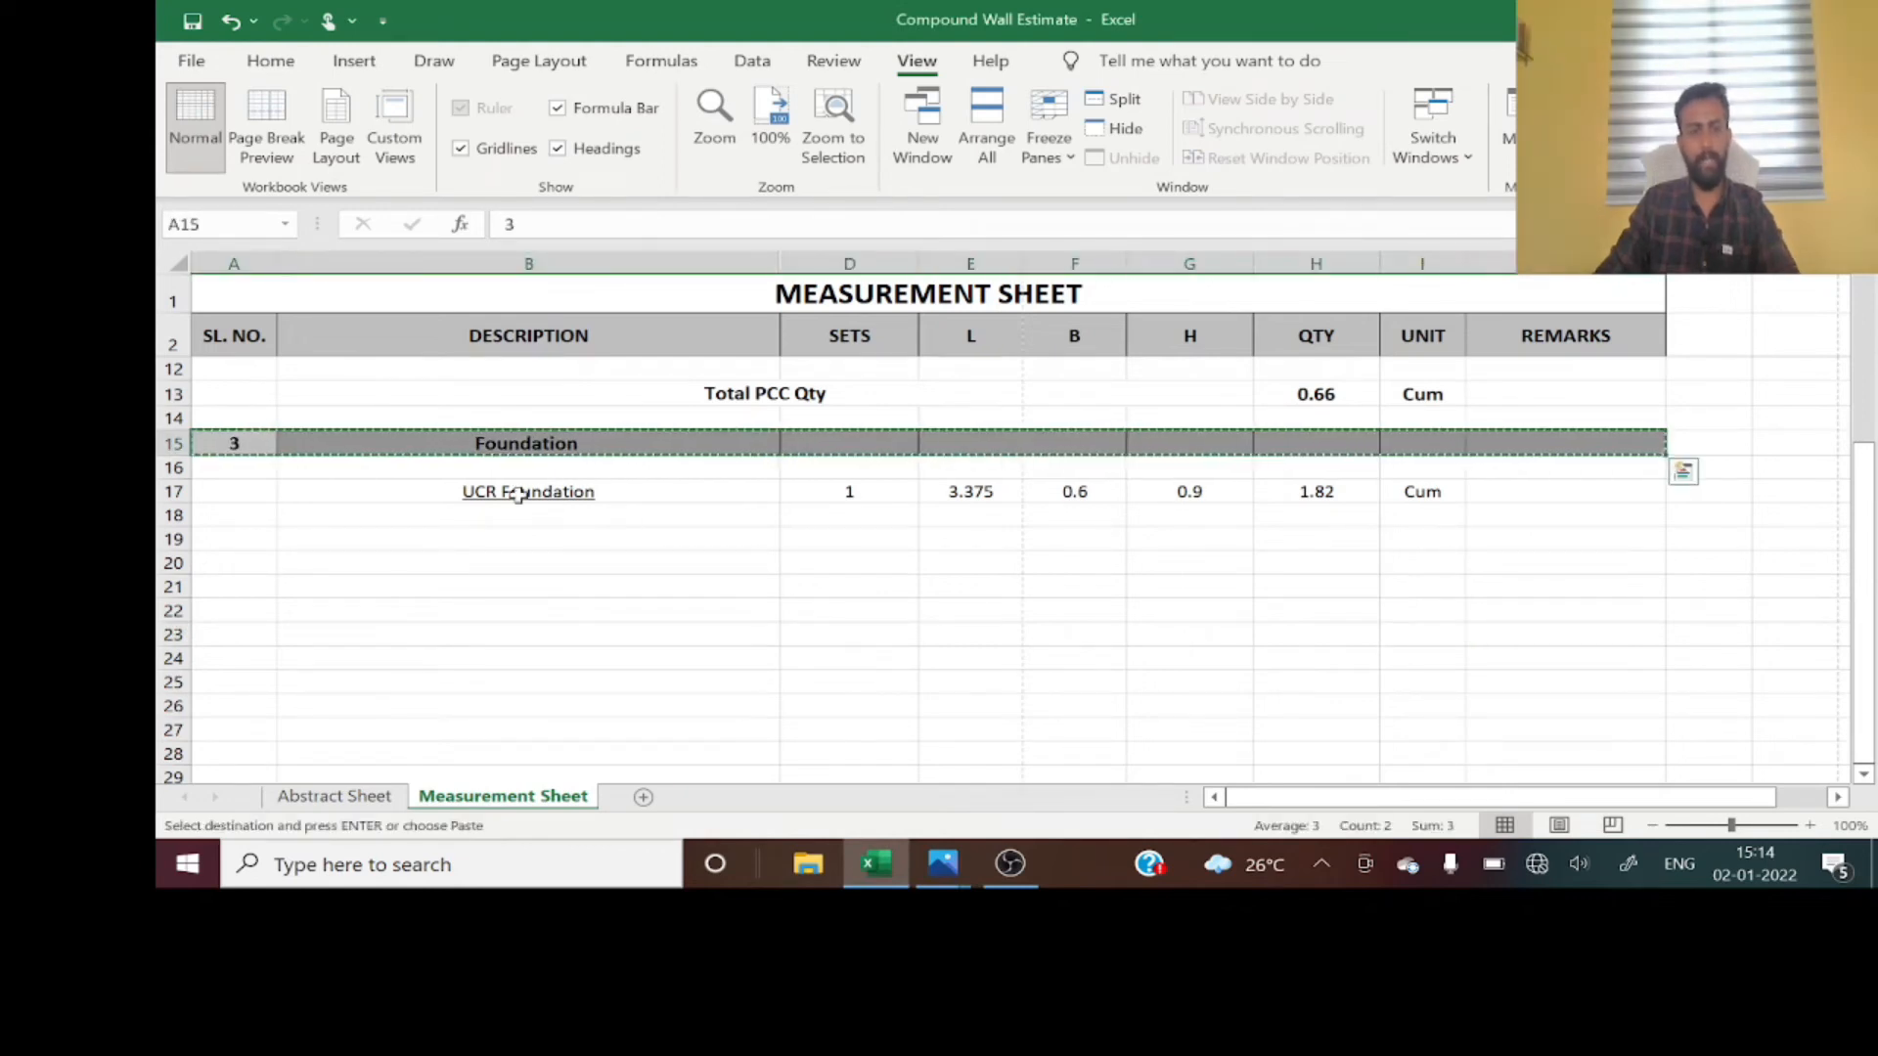
pyautogui.click(249, 539)
pyautogui.press('Return')
pyautogui.click(248, 540)
pyautogui.write('4')
pyautogui.press('Return')
pyautogui.press('Up')
pyautogui.press('Right')
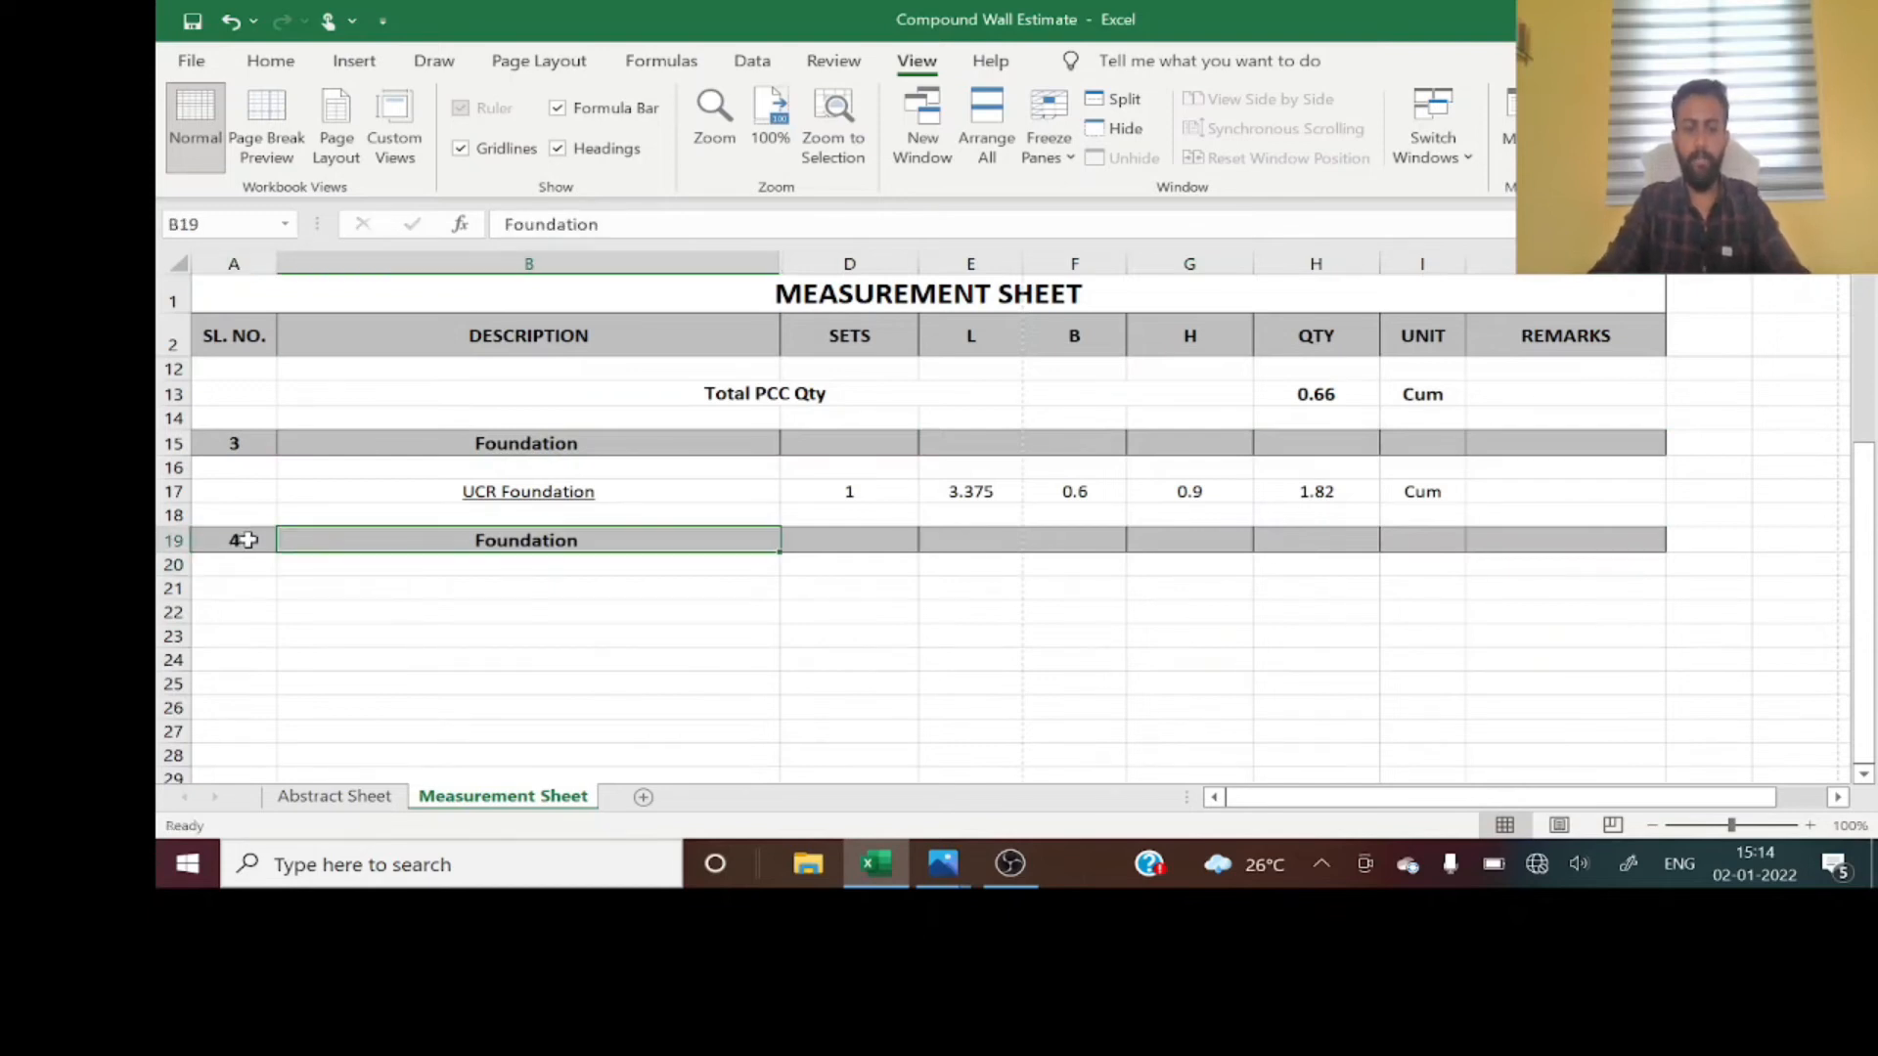
# - Replace the heading description in B19 with REINFORCED CEMENT CONCRETE (RCC)
pyautogui.write('REIN')
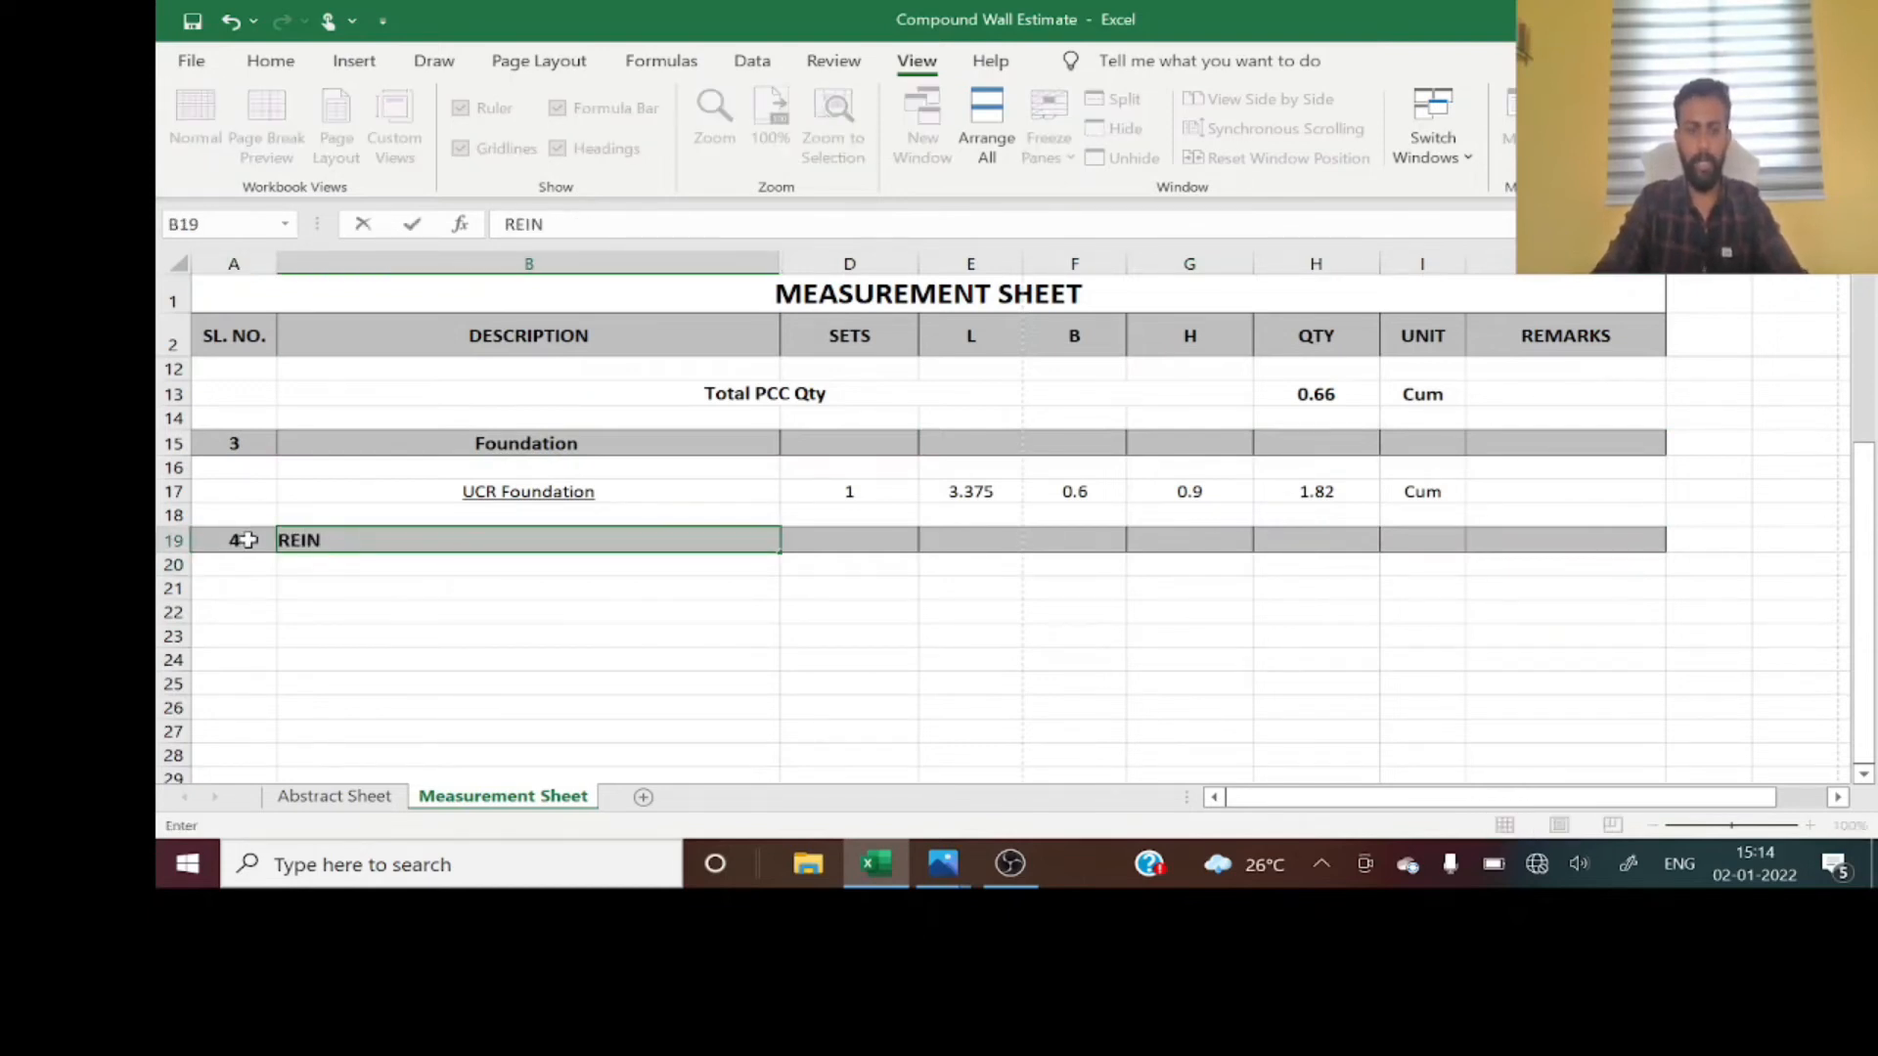
pyautogui.write('FORCE')
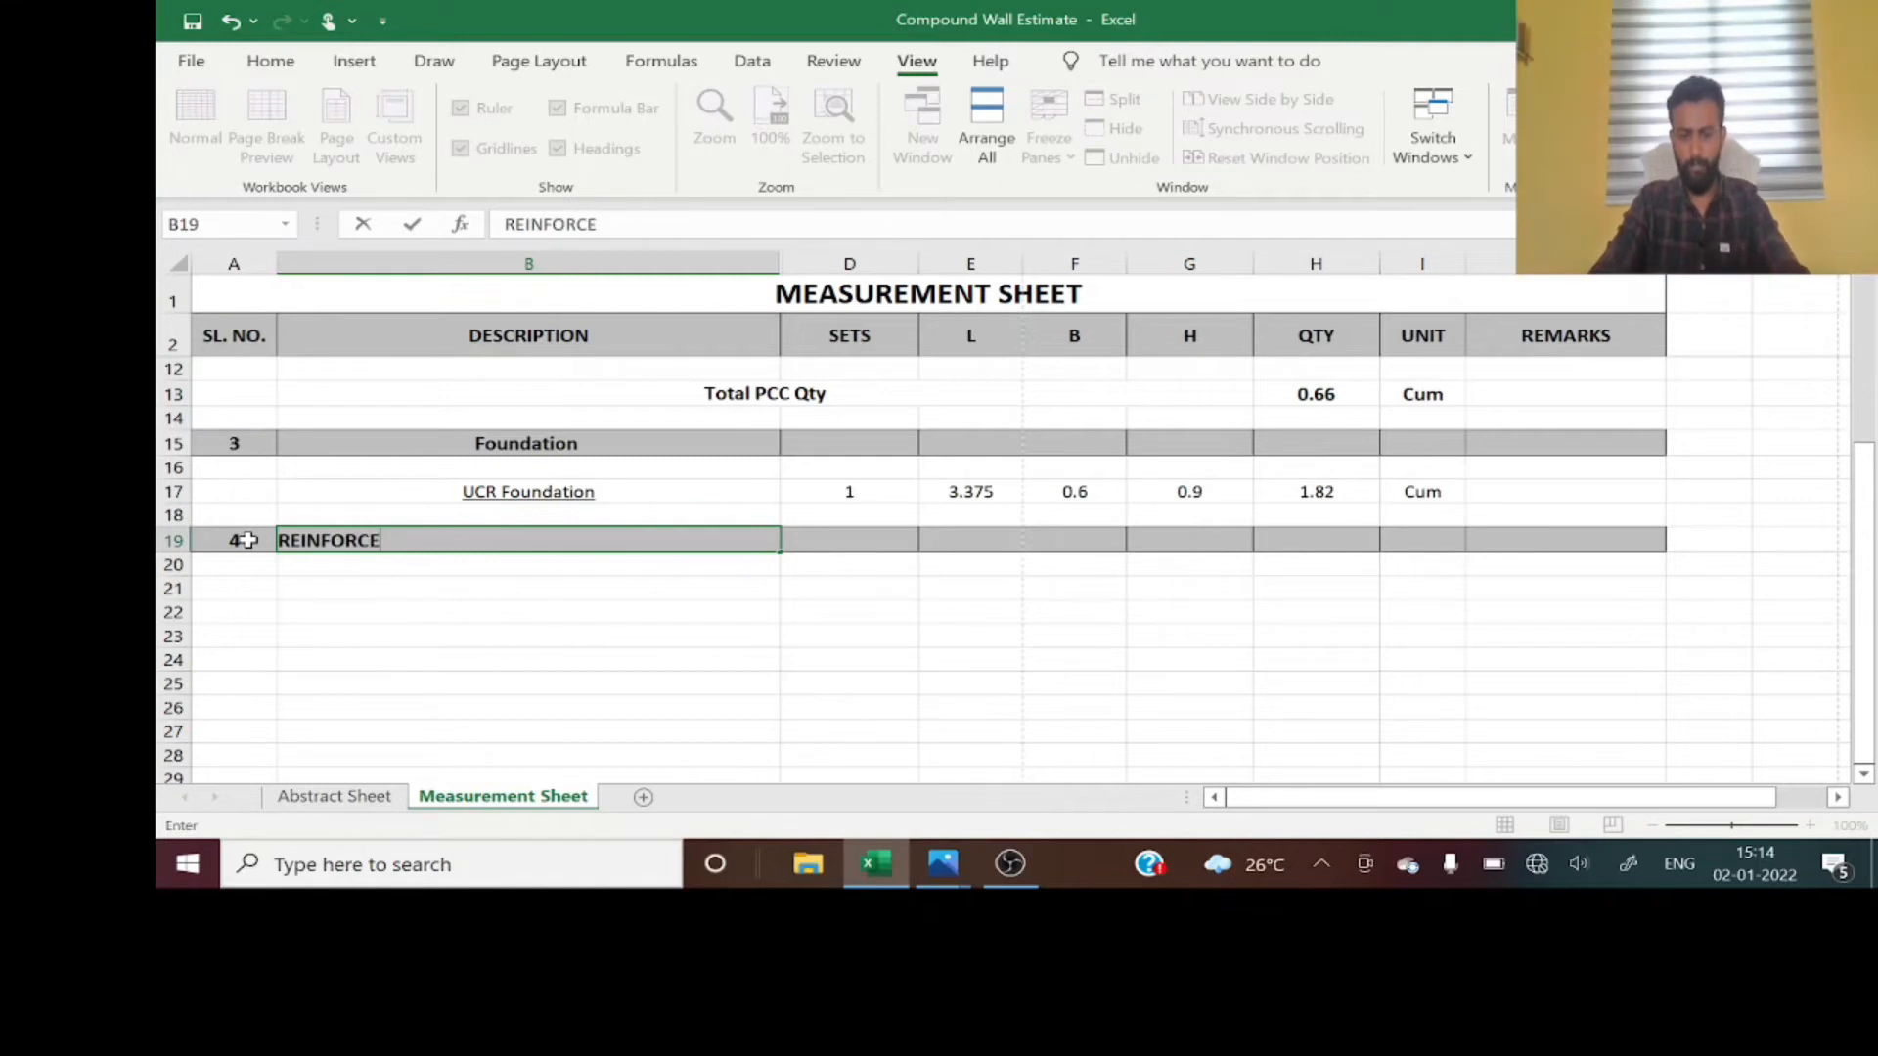
pyautogui.write('D CEMENT')
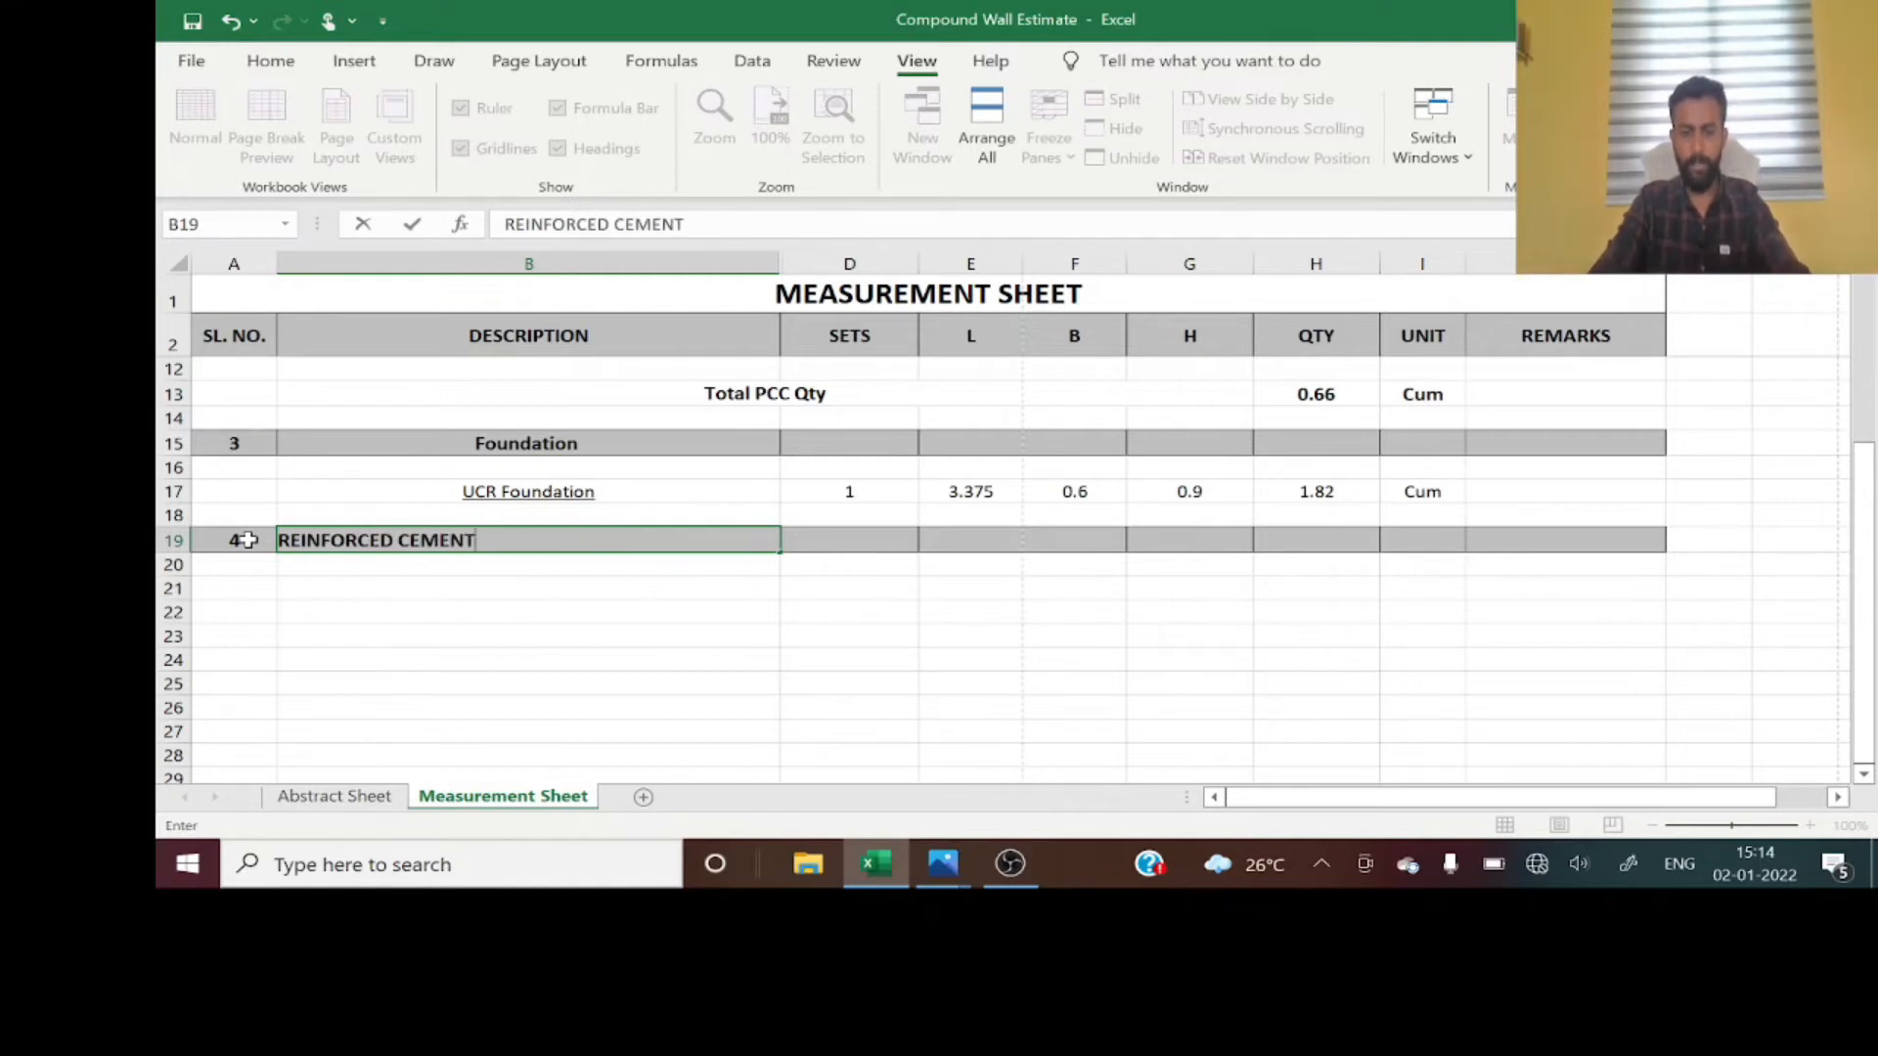
pyautogui.write(' CONCRETE')
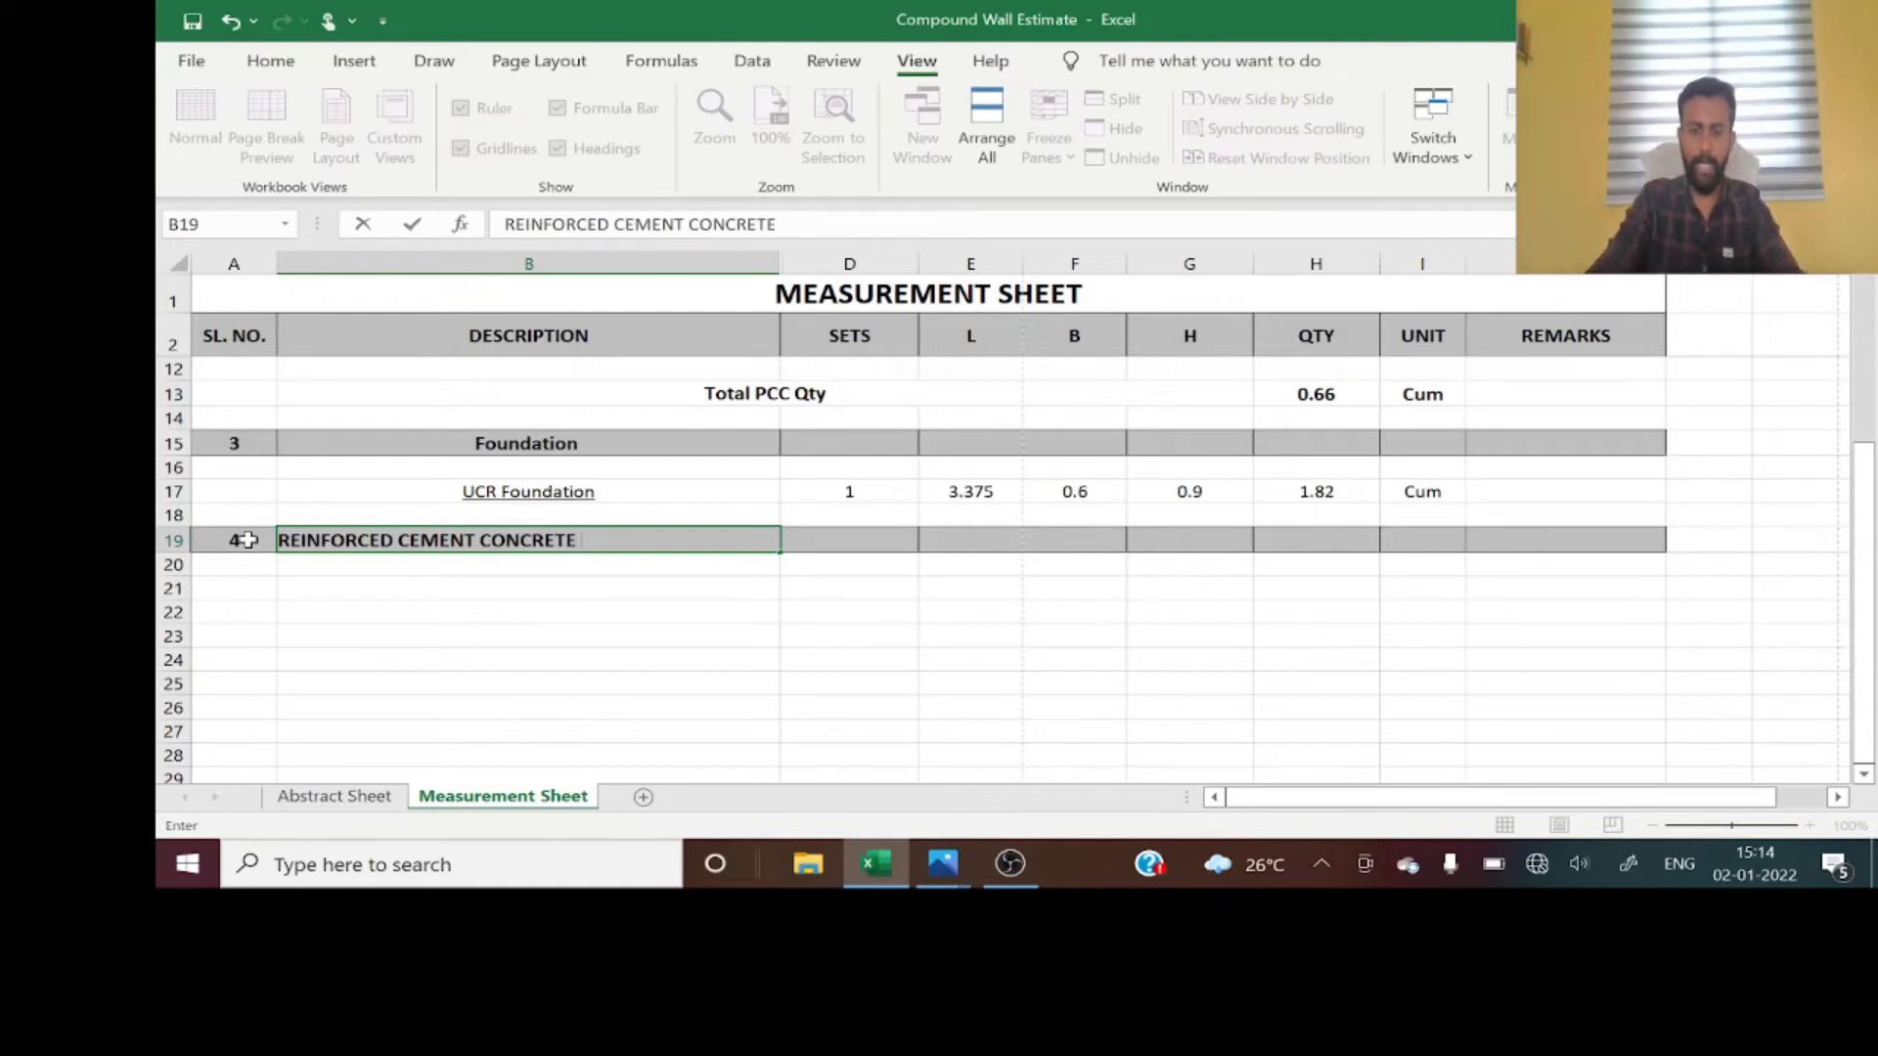
pyautogui.write(' (RCC')
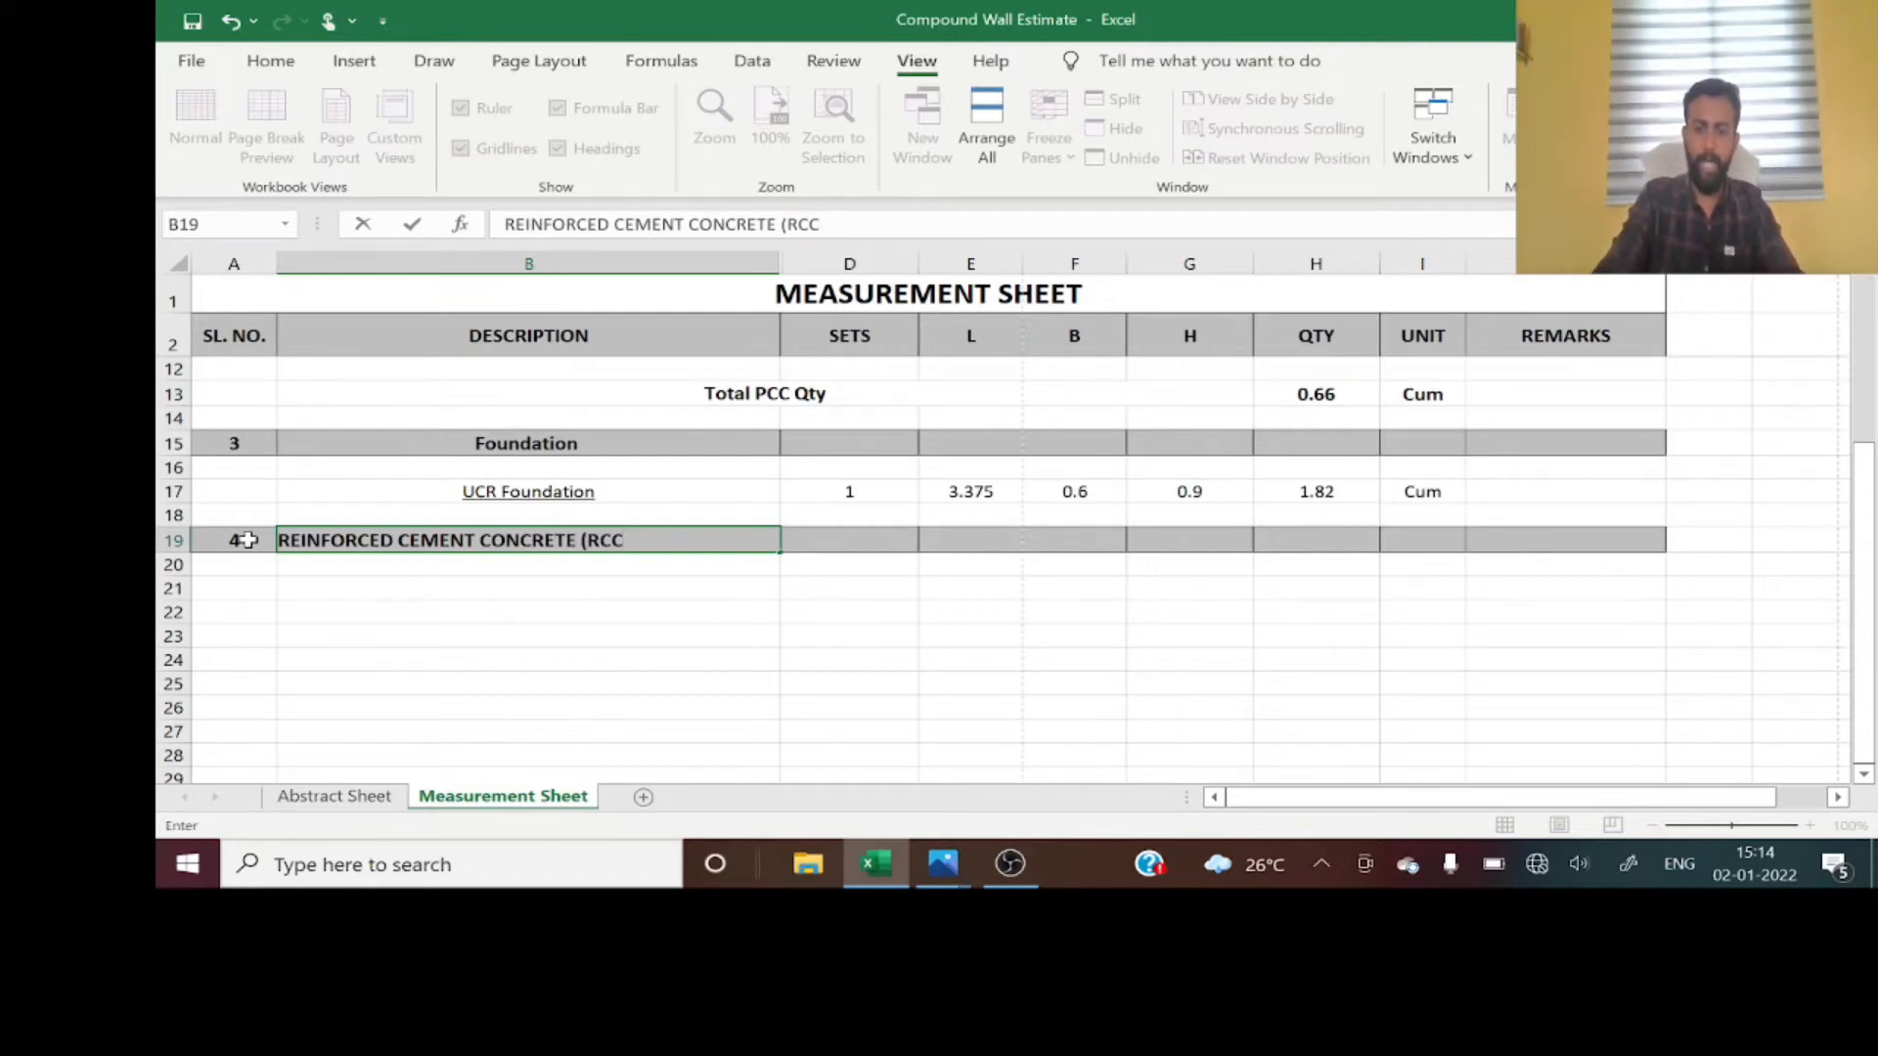
pyautogui.write(')')
pyautogui.hotkey('ctrl', 'Return')
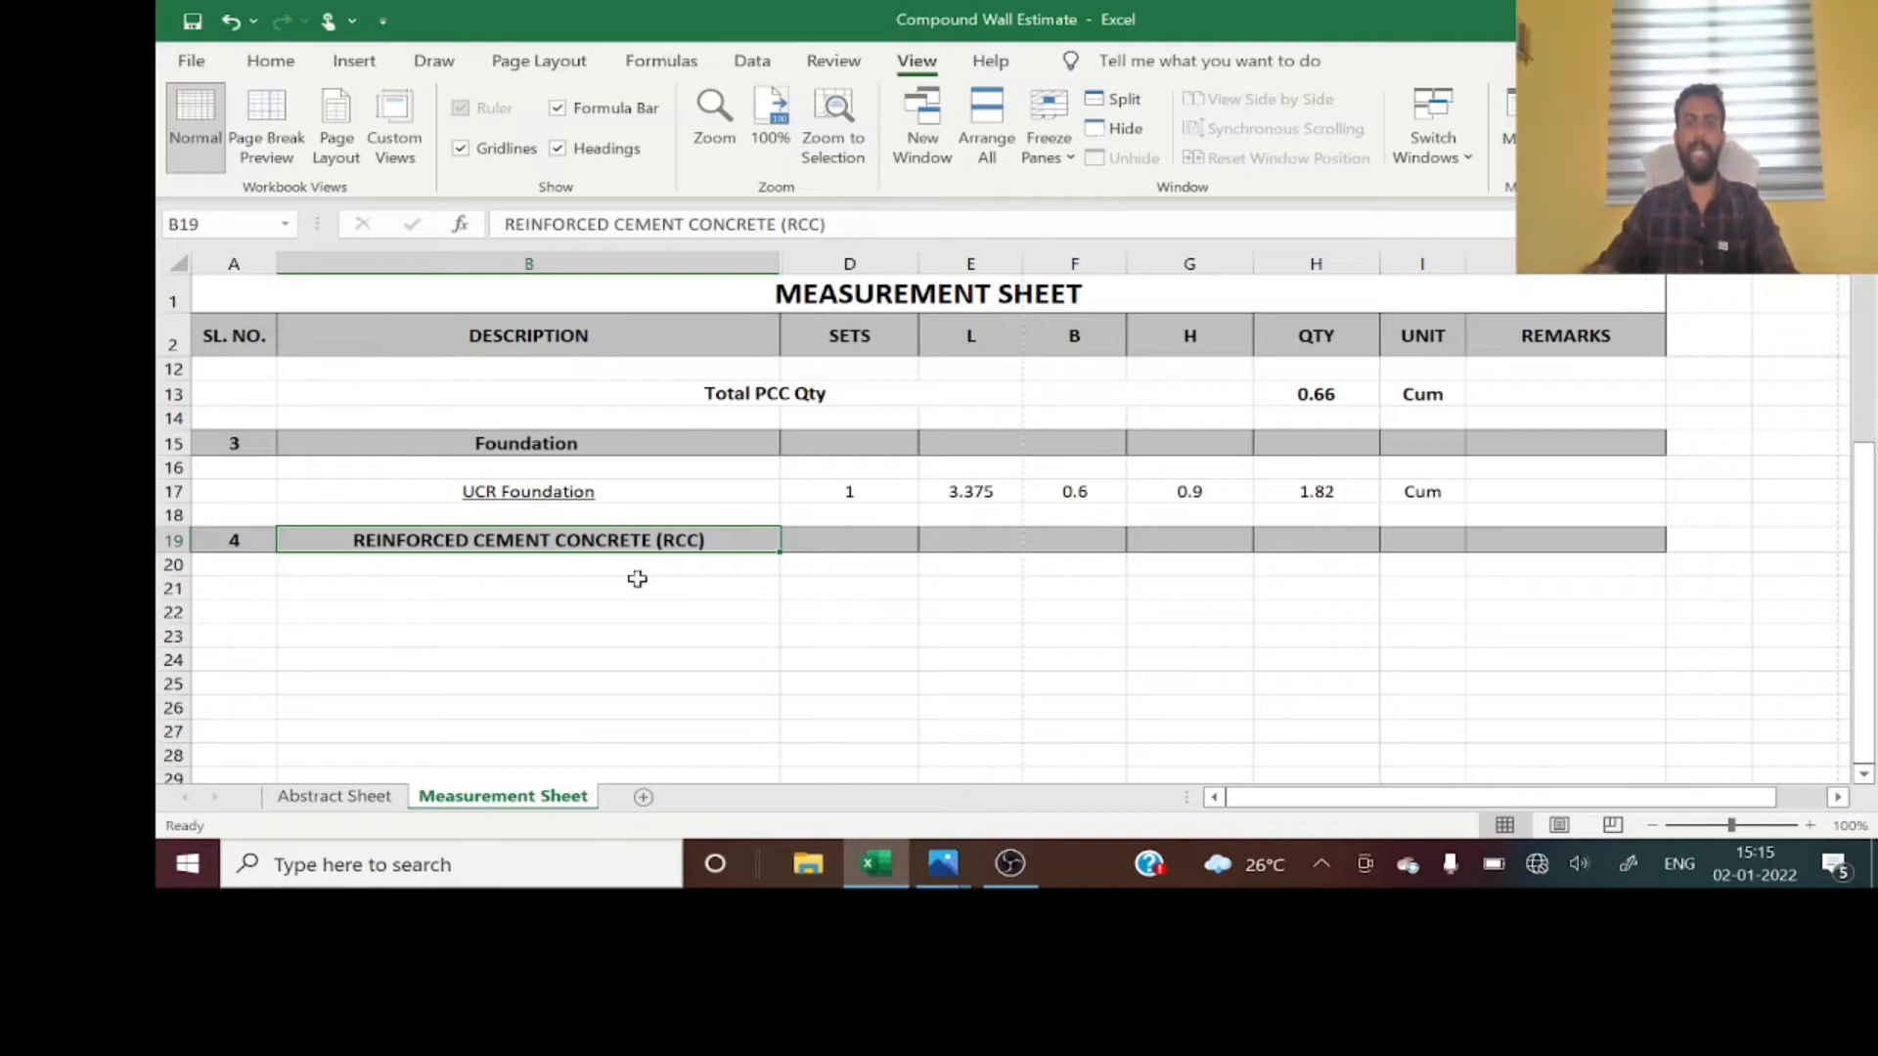
# - Switch to the compound wall drawing in Photos and examine the RCC beam note in the section and the wall length in the elevation
pyautogui.click(627, 585)
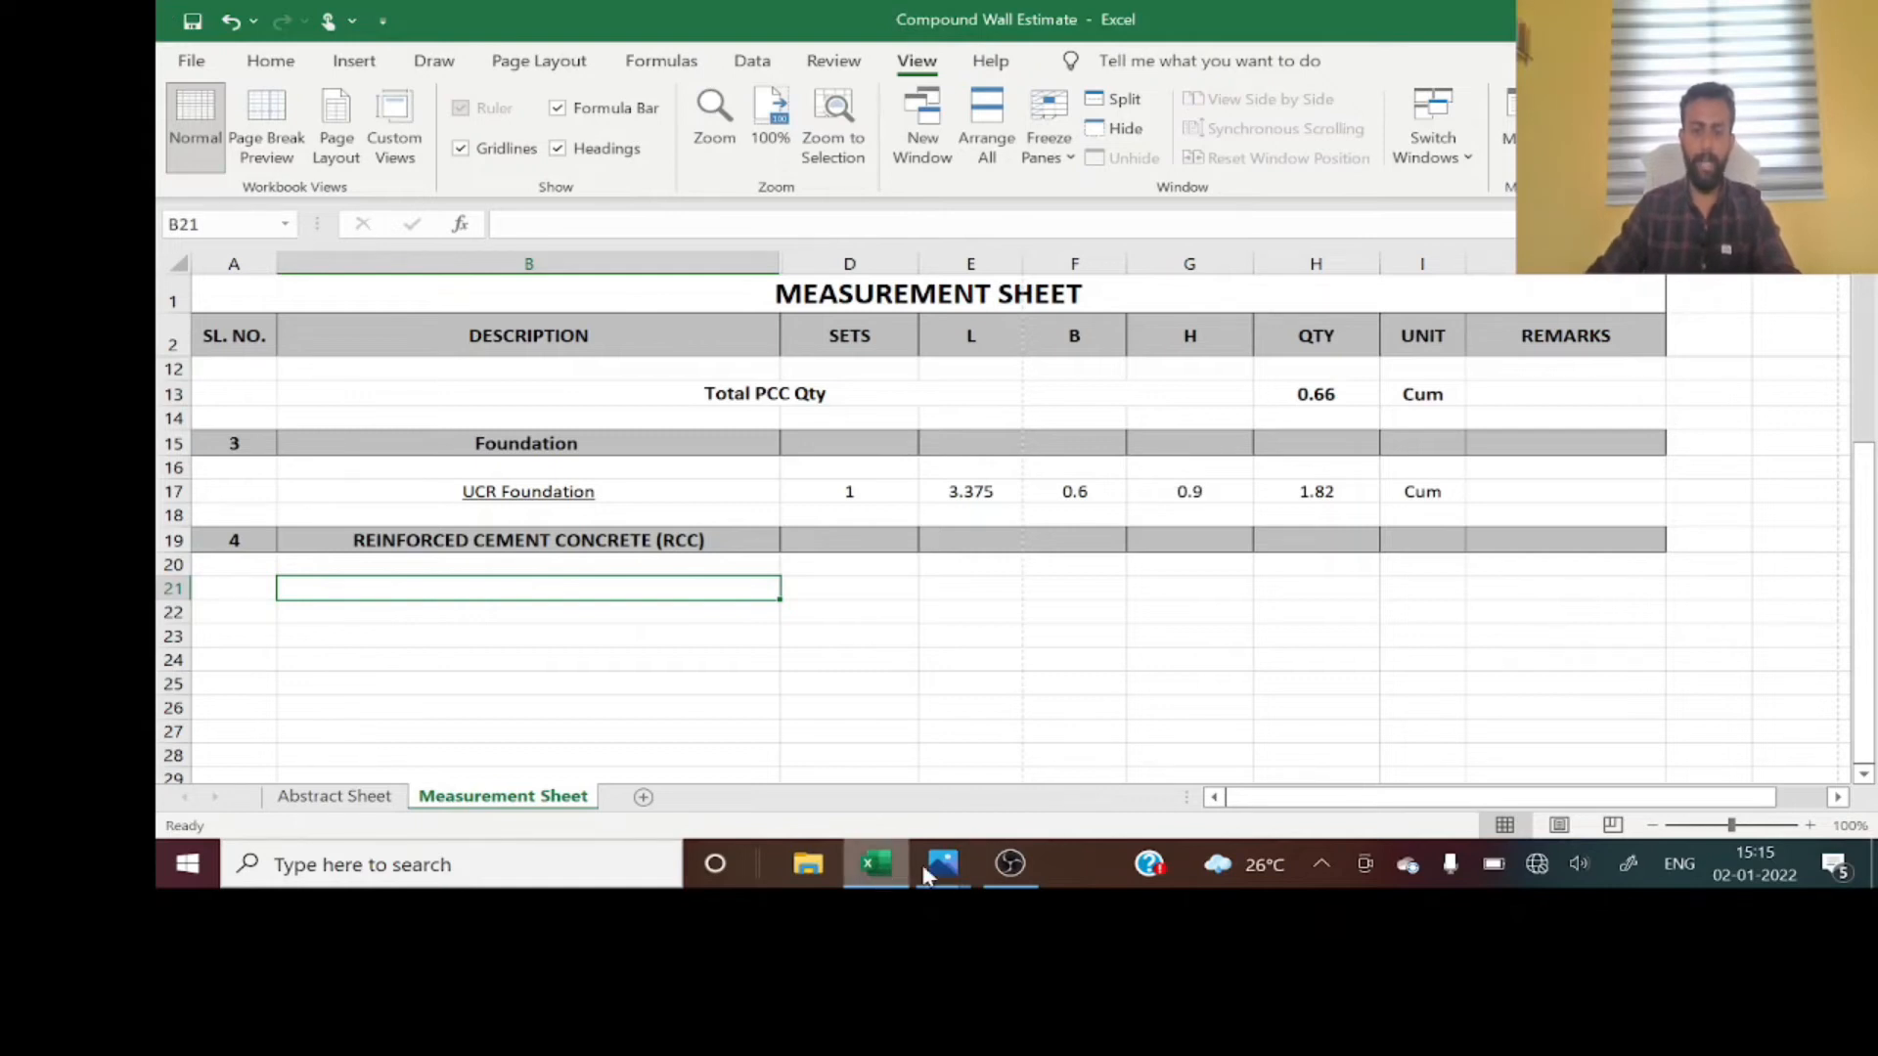
pyautogui.moveTo(943, 865)
pyautogui.click(838, 767)
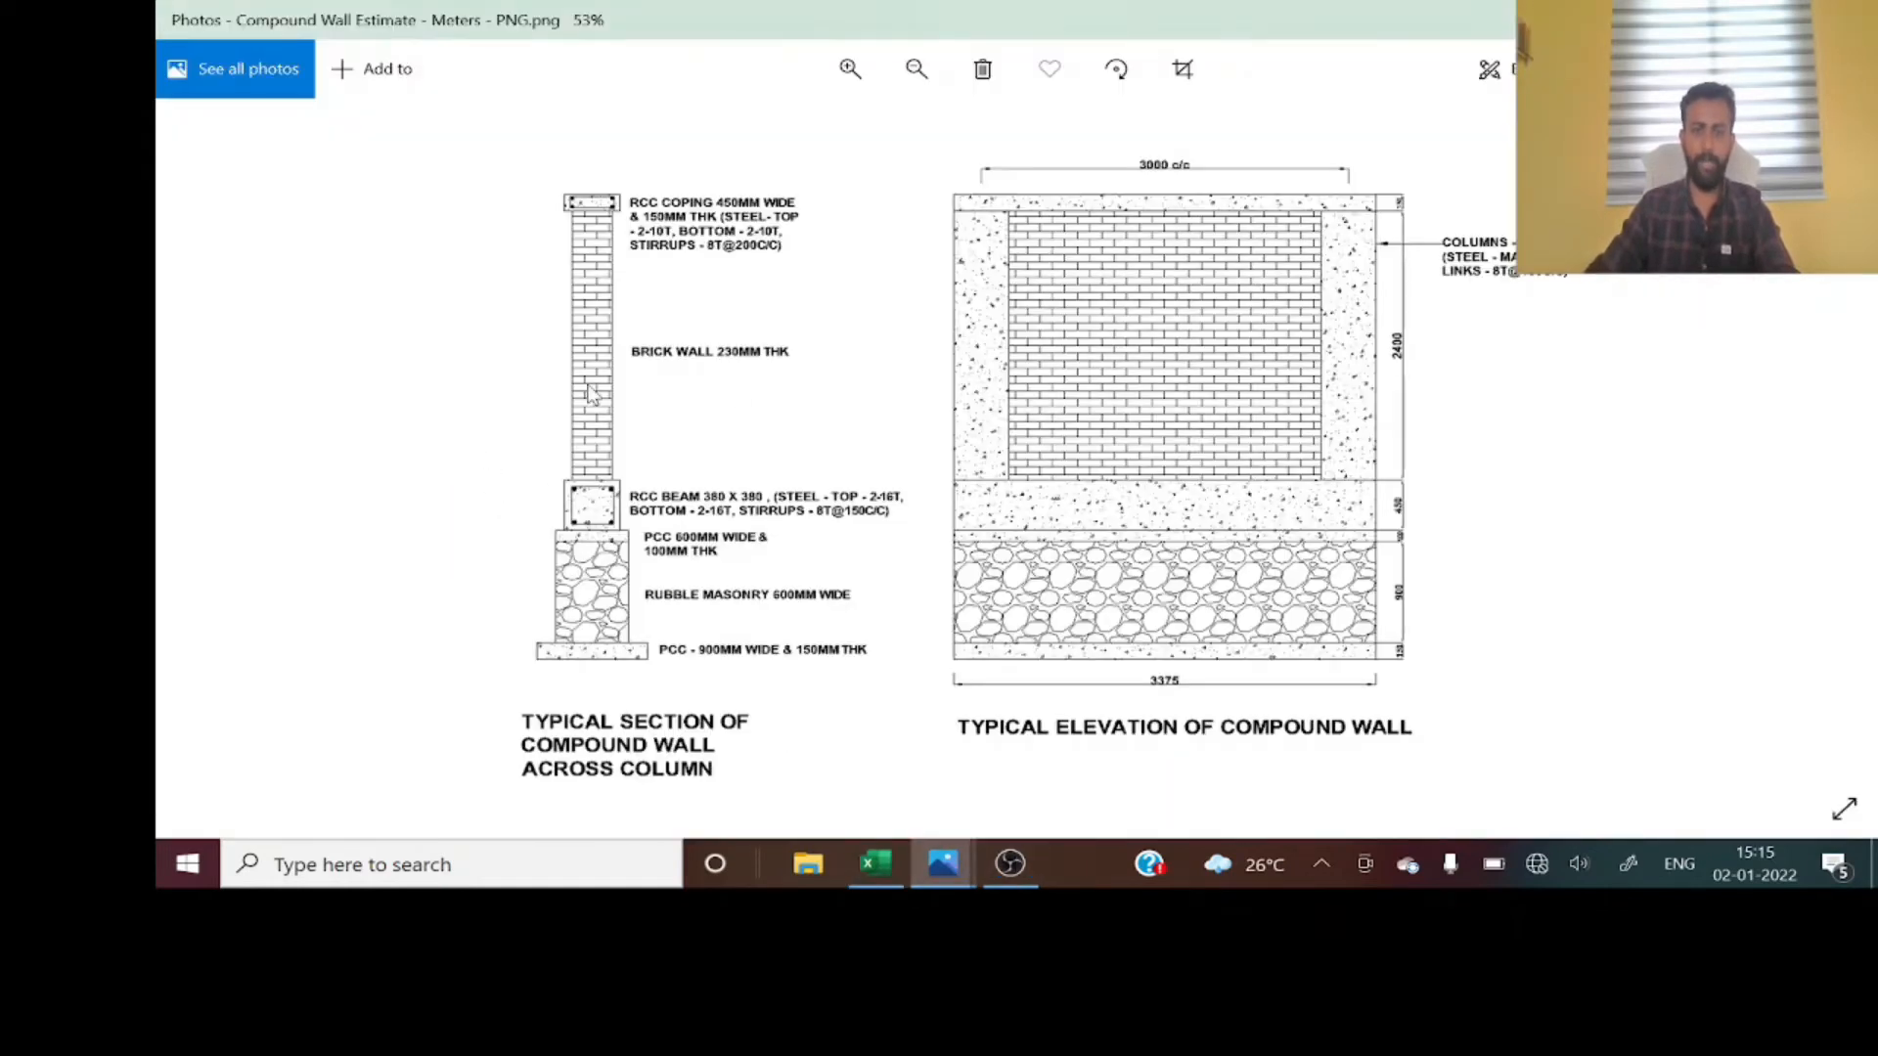
pyautogui.scroll(5, 595, 475)
pyautogui.scroll(1, 403, 572)
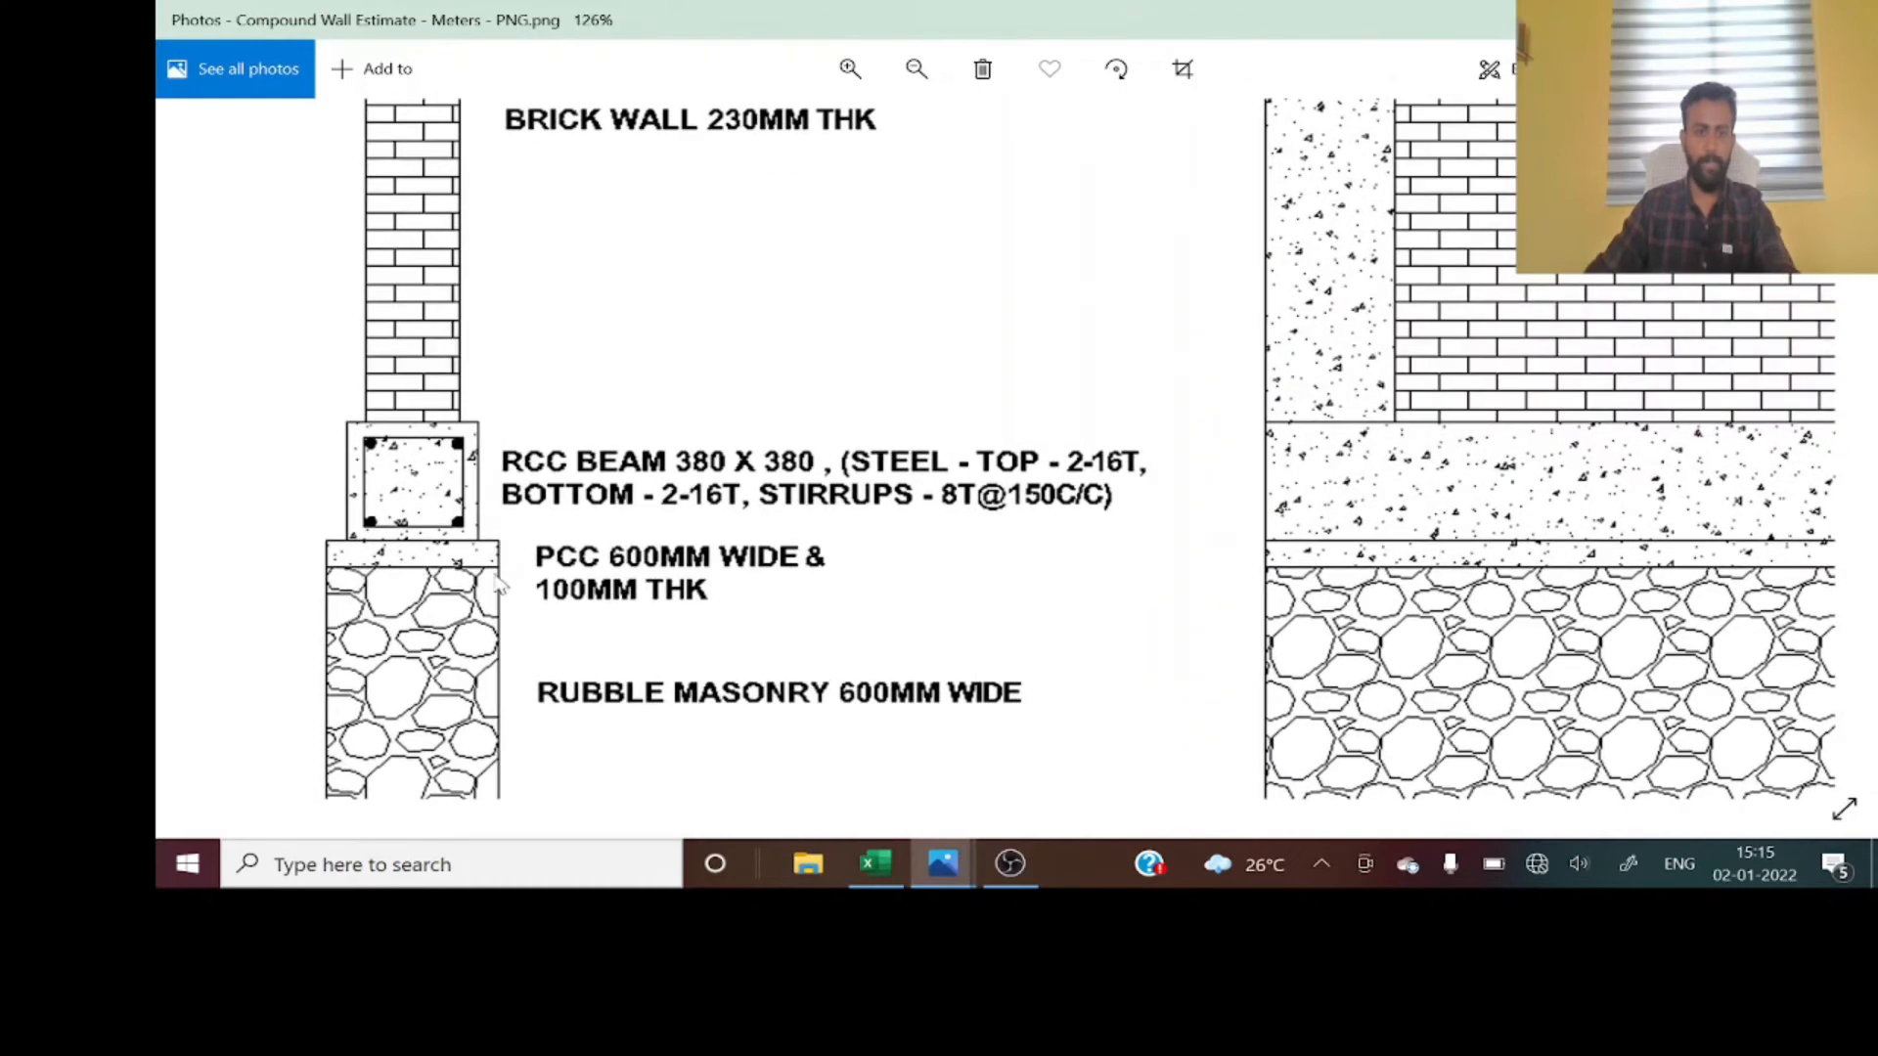
pyautogui.scroll(1, 460, 559)
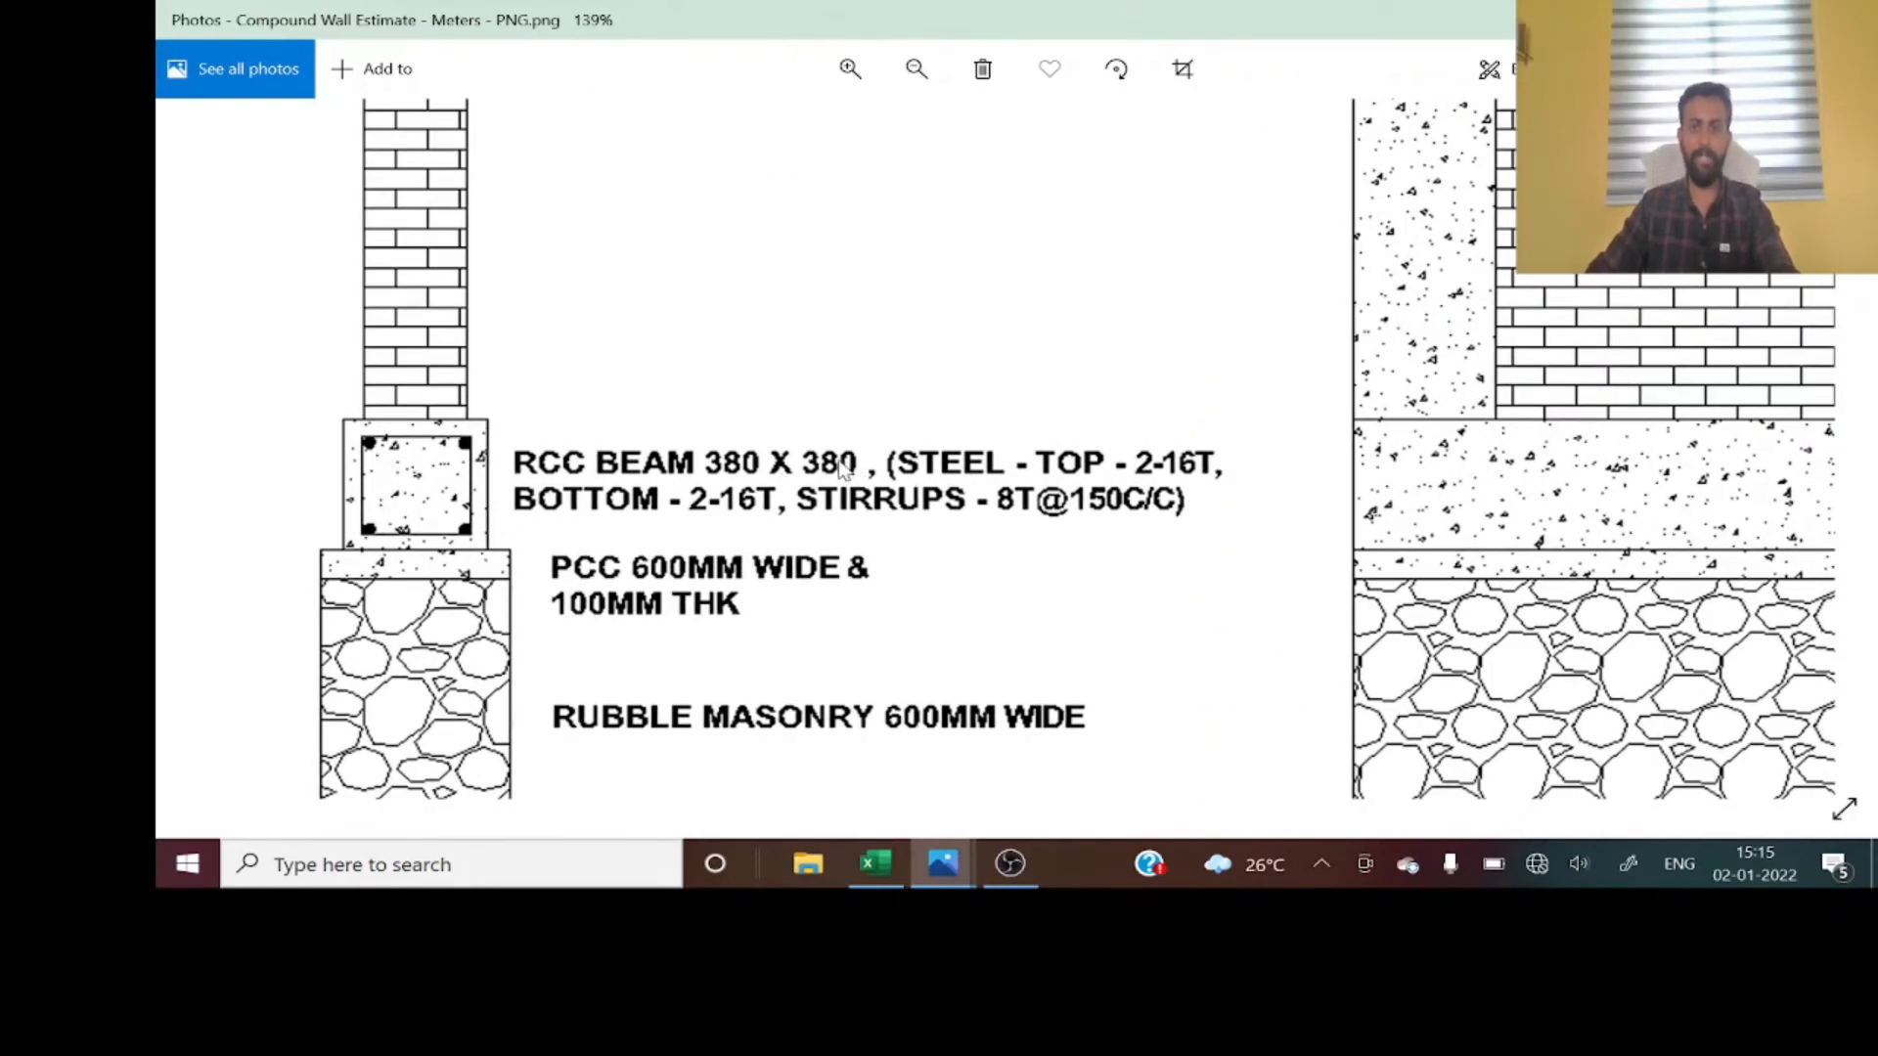
pyautogui.scroll(-5, 697, 476)
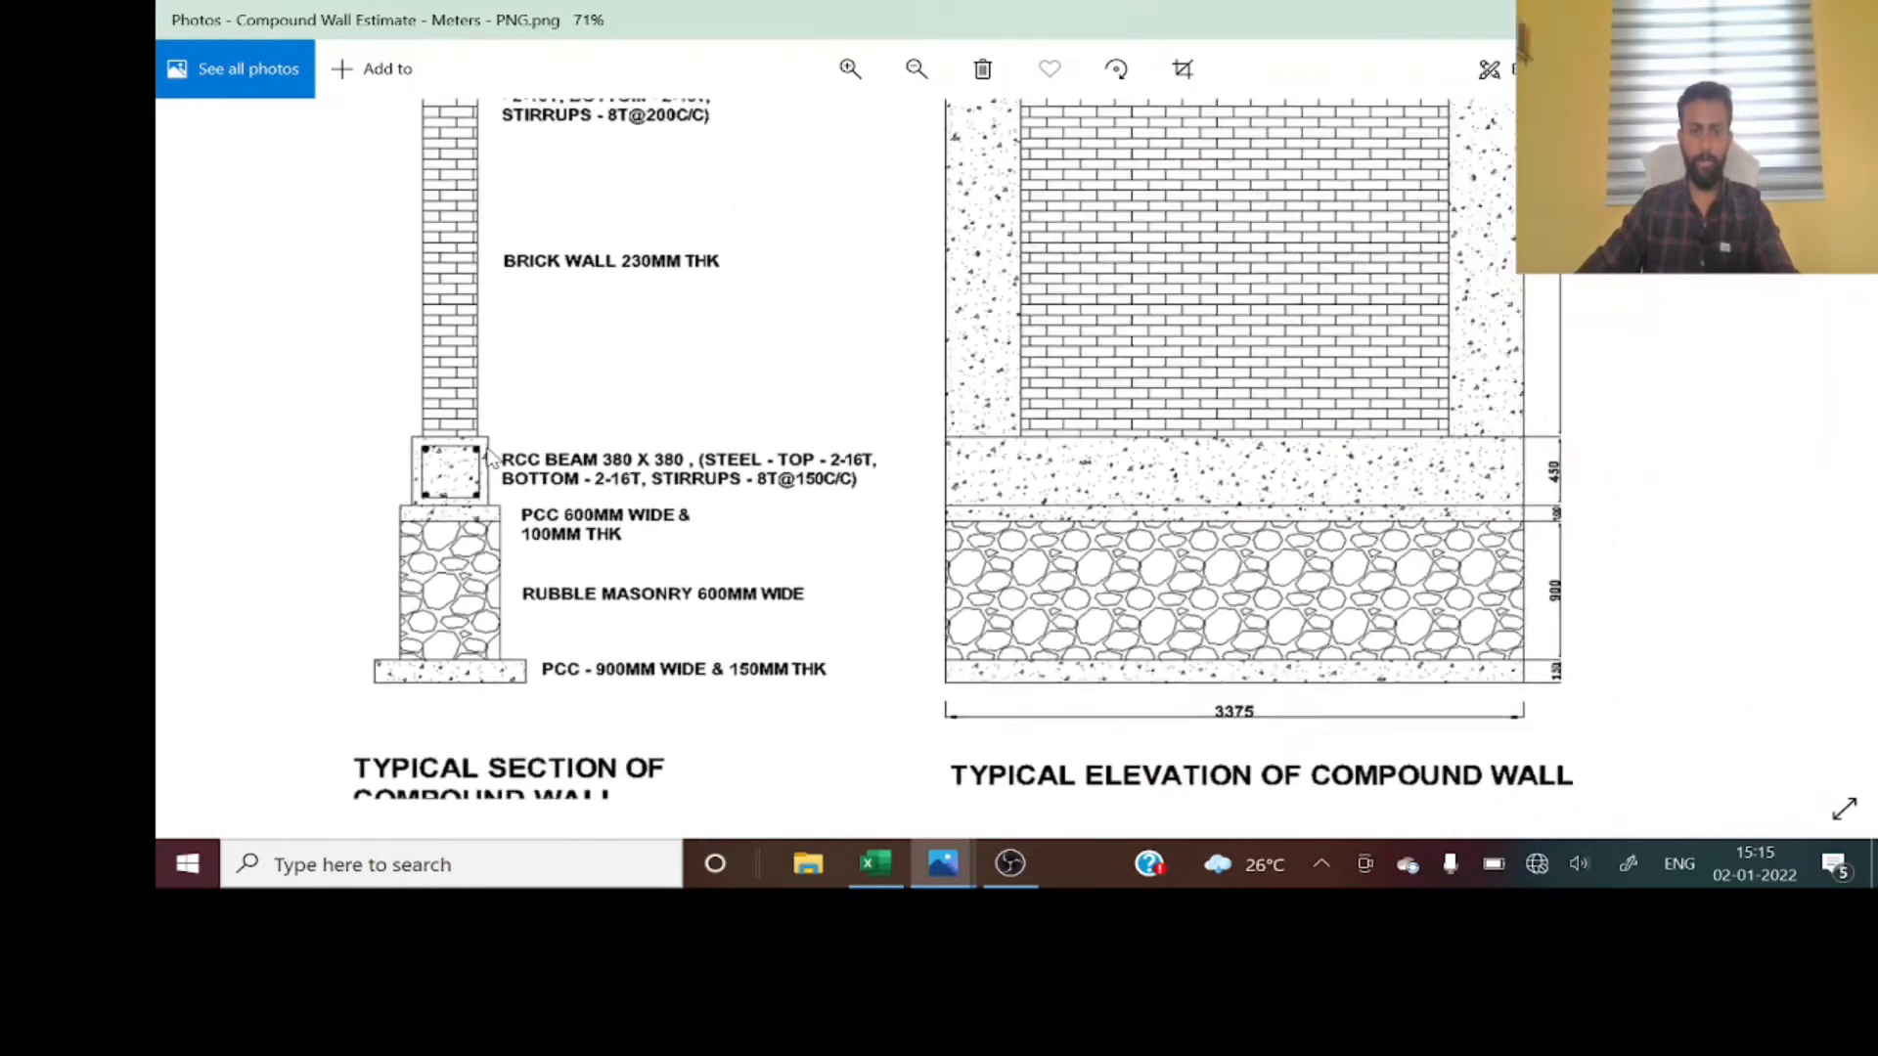
pyautogui.scroll(3, 1204, 651)
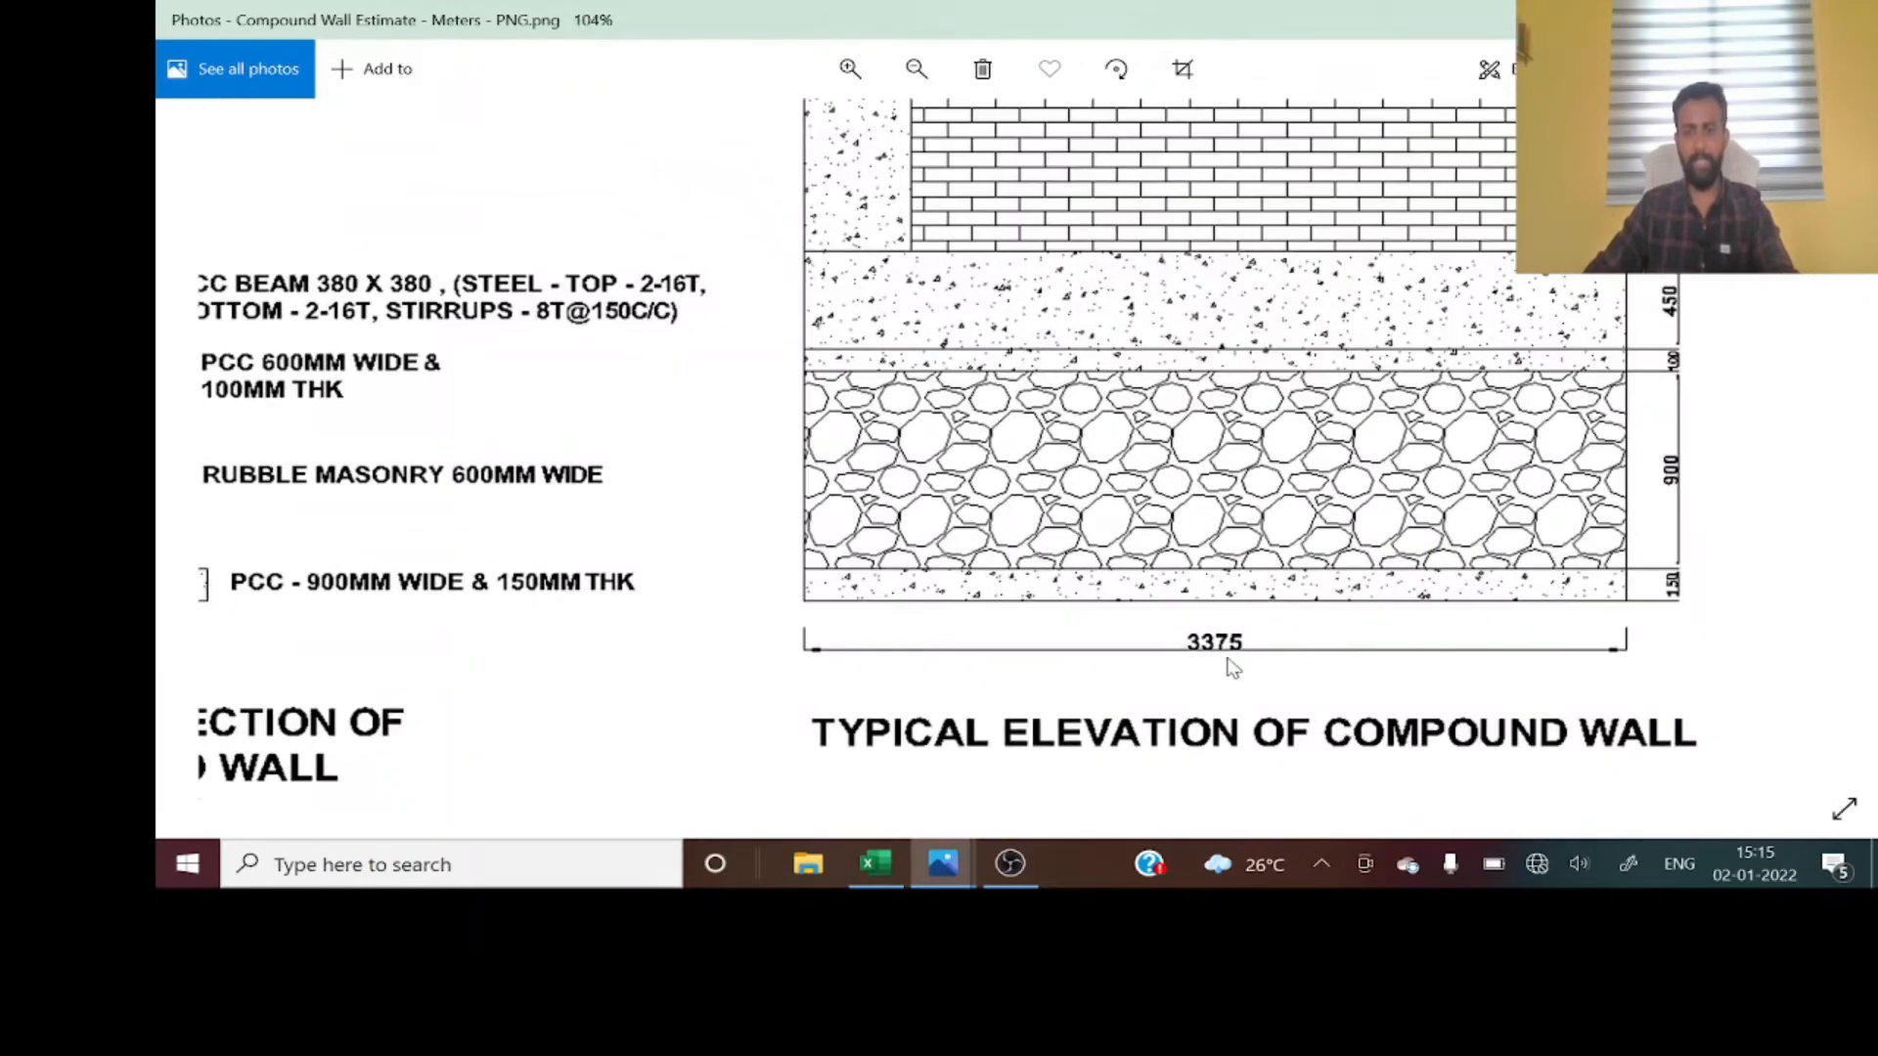
pyautogui.scroll(-2, 1444, 661)
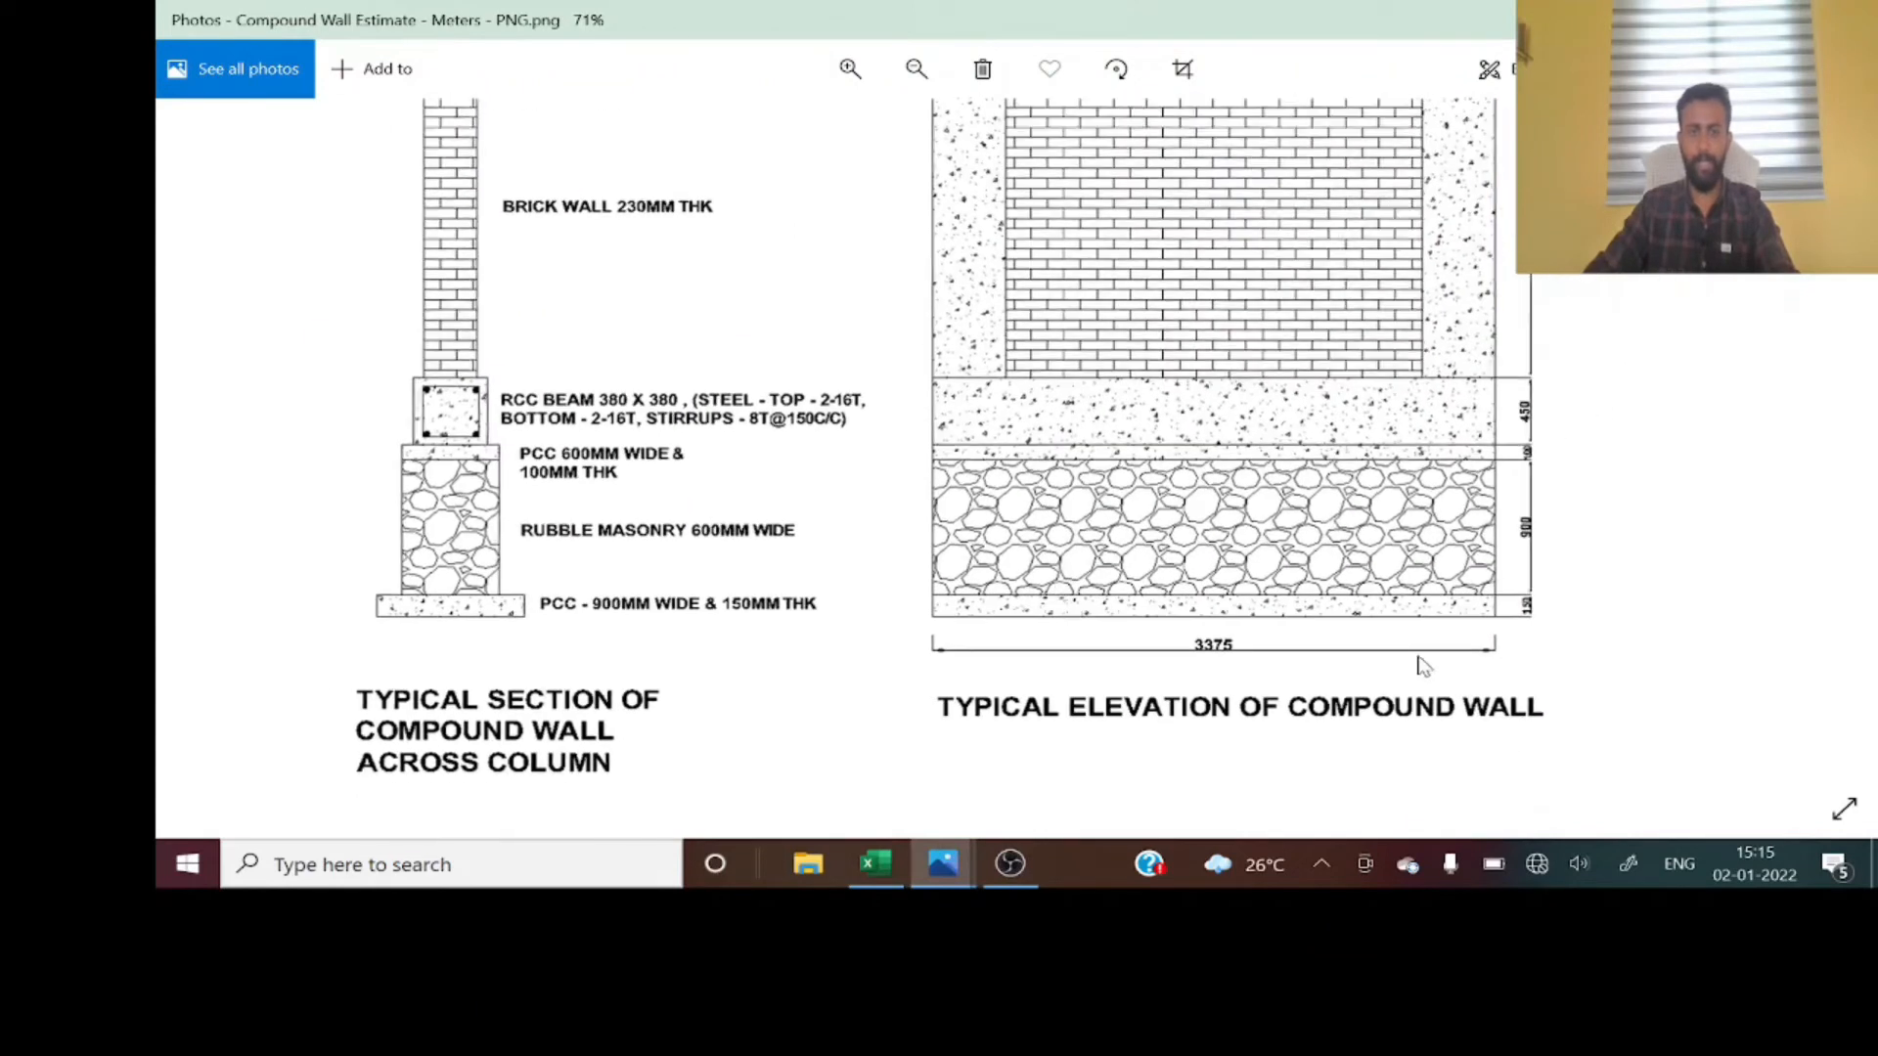
# - Return to Excel and enter Beam as the description in B21 and 1 as its number of sets in D21
pyautogui.hotkey('alt', 'Tab')
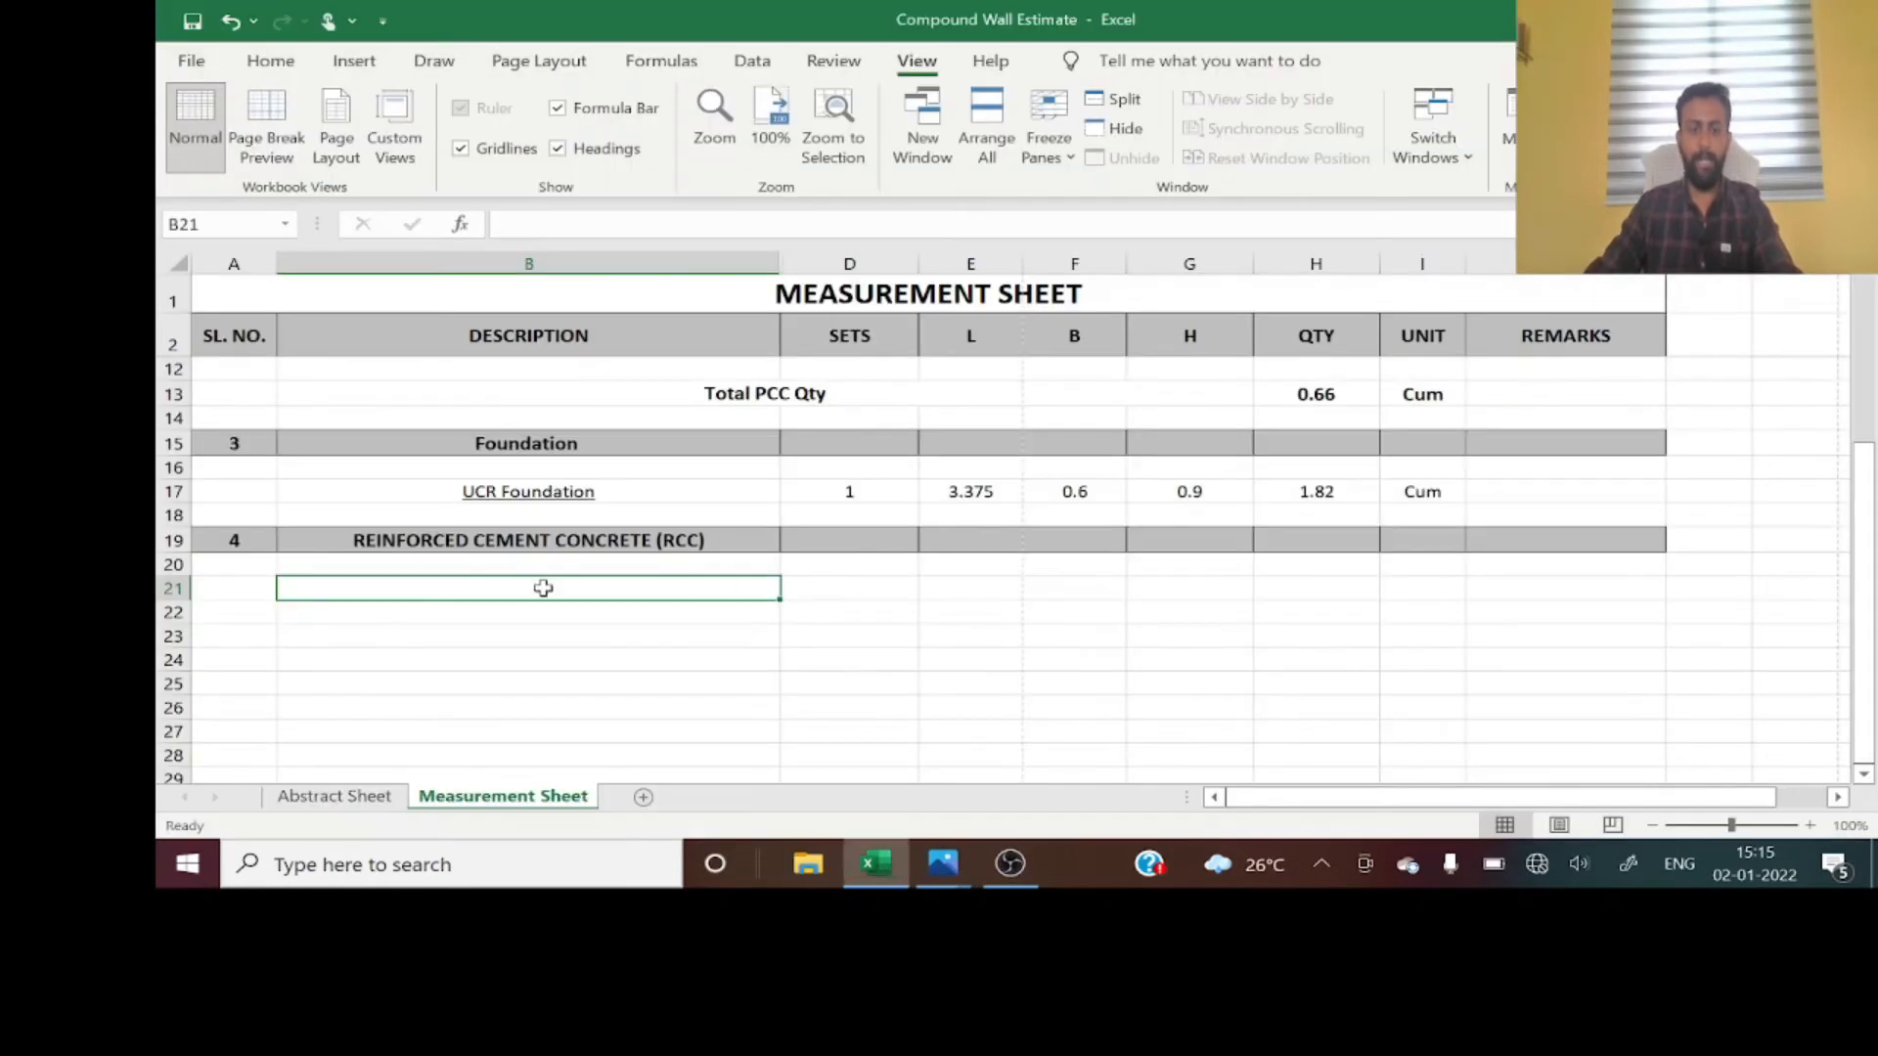
pyautogui.write('B')
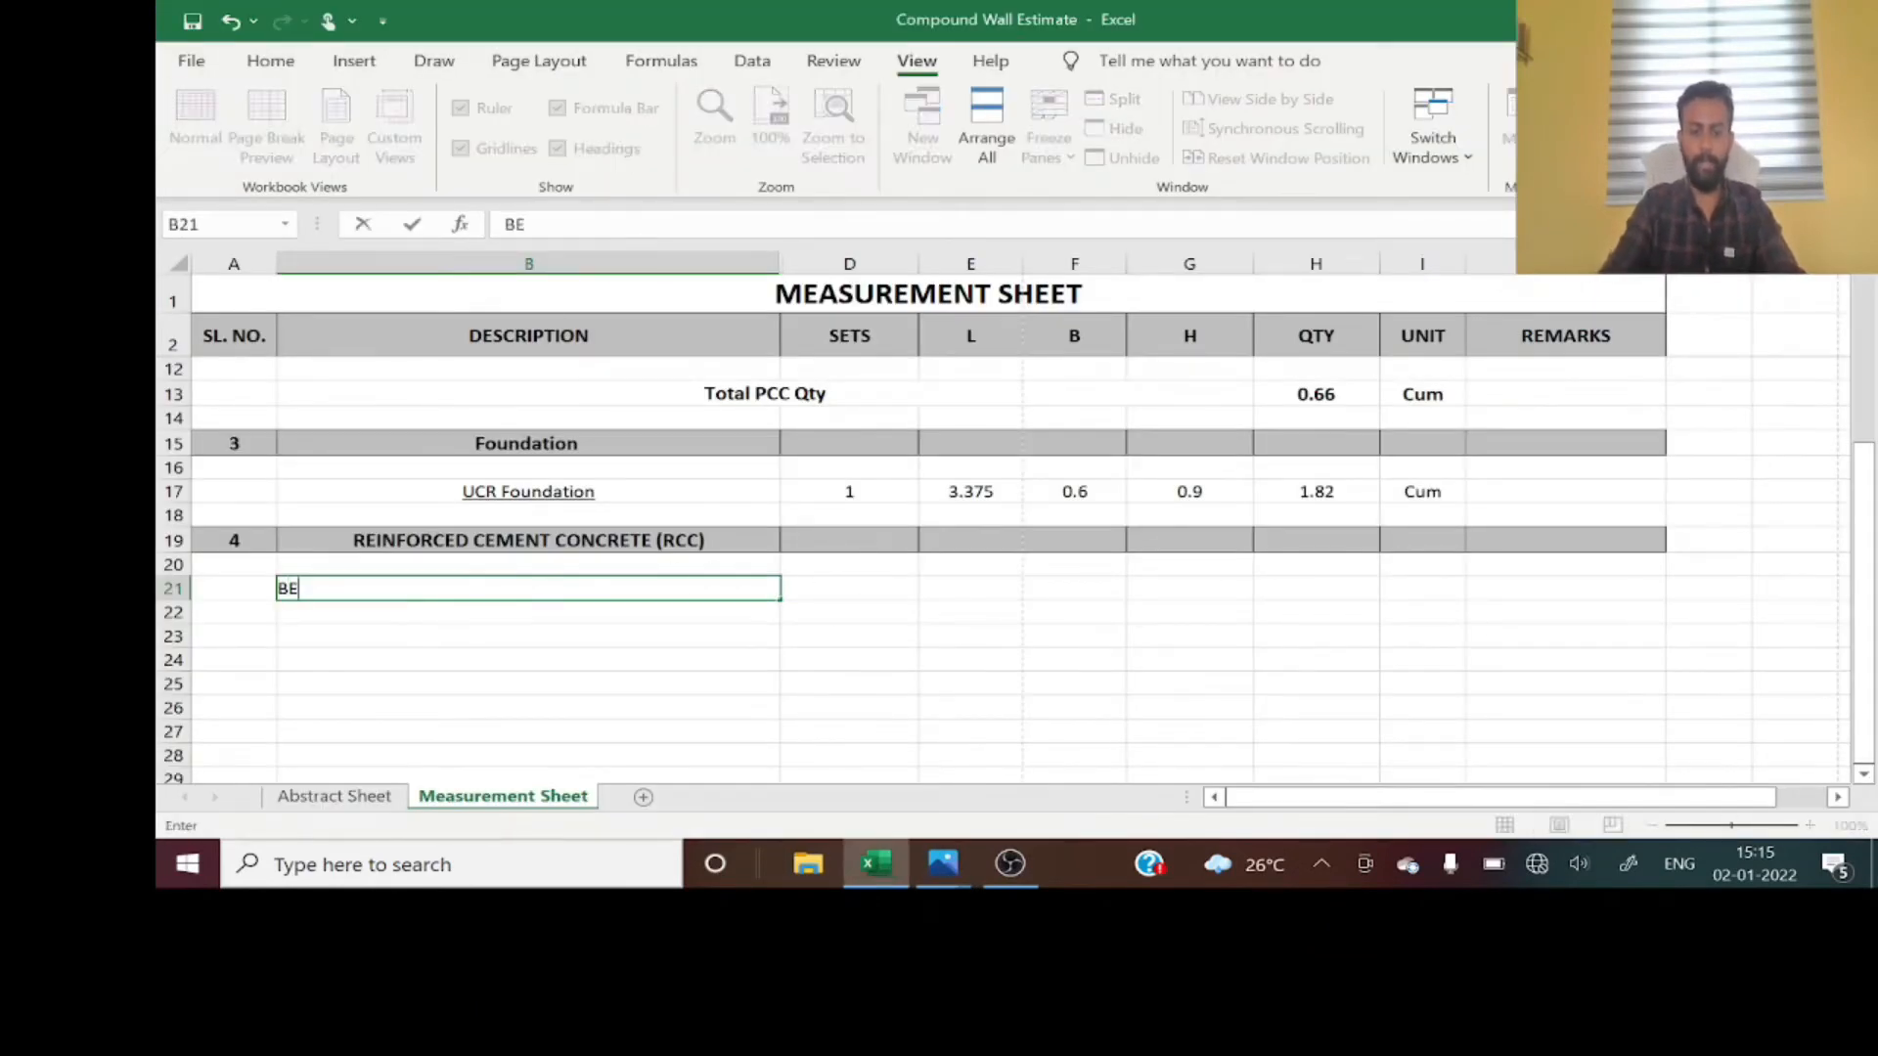
pyautogui.write('eam')
pyautogui.press('Return')
pyautogui.click(543, 587)
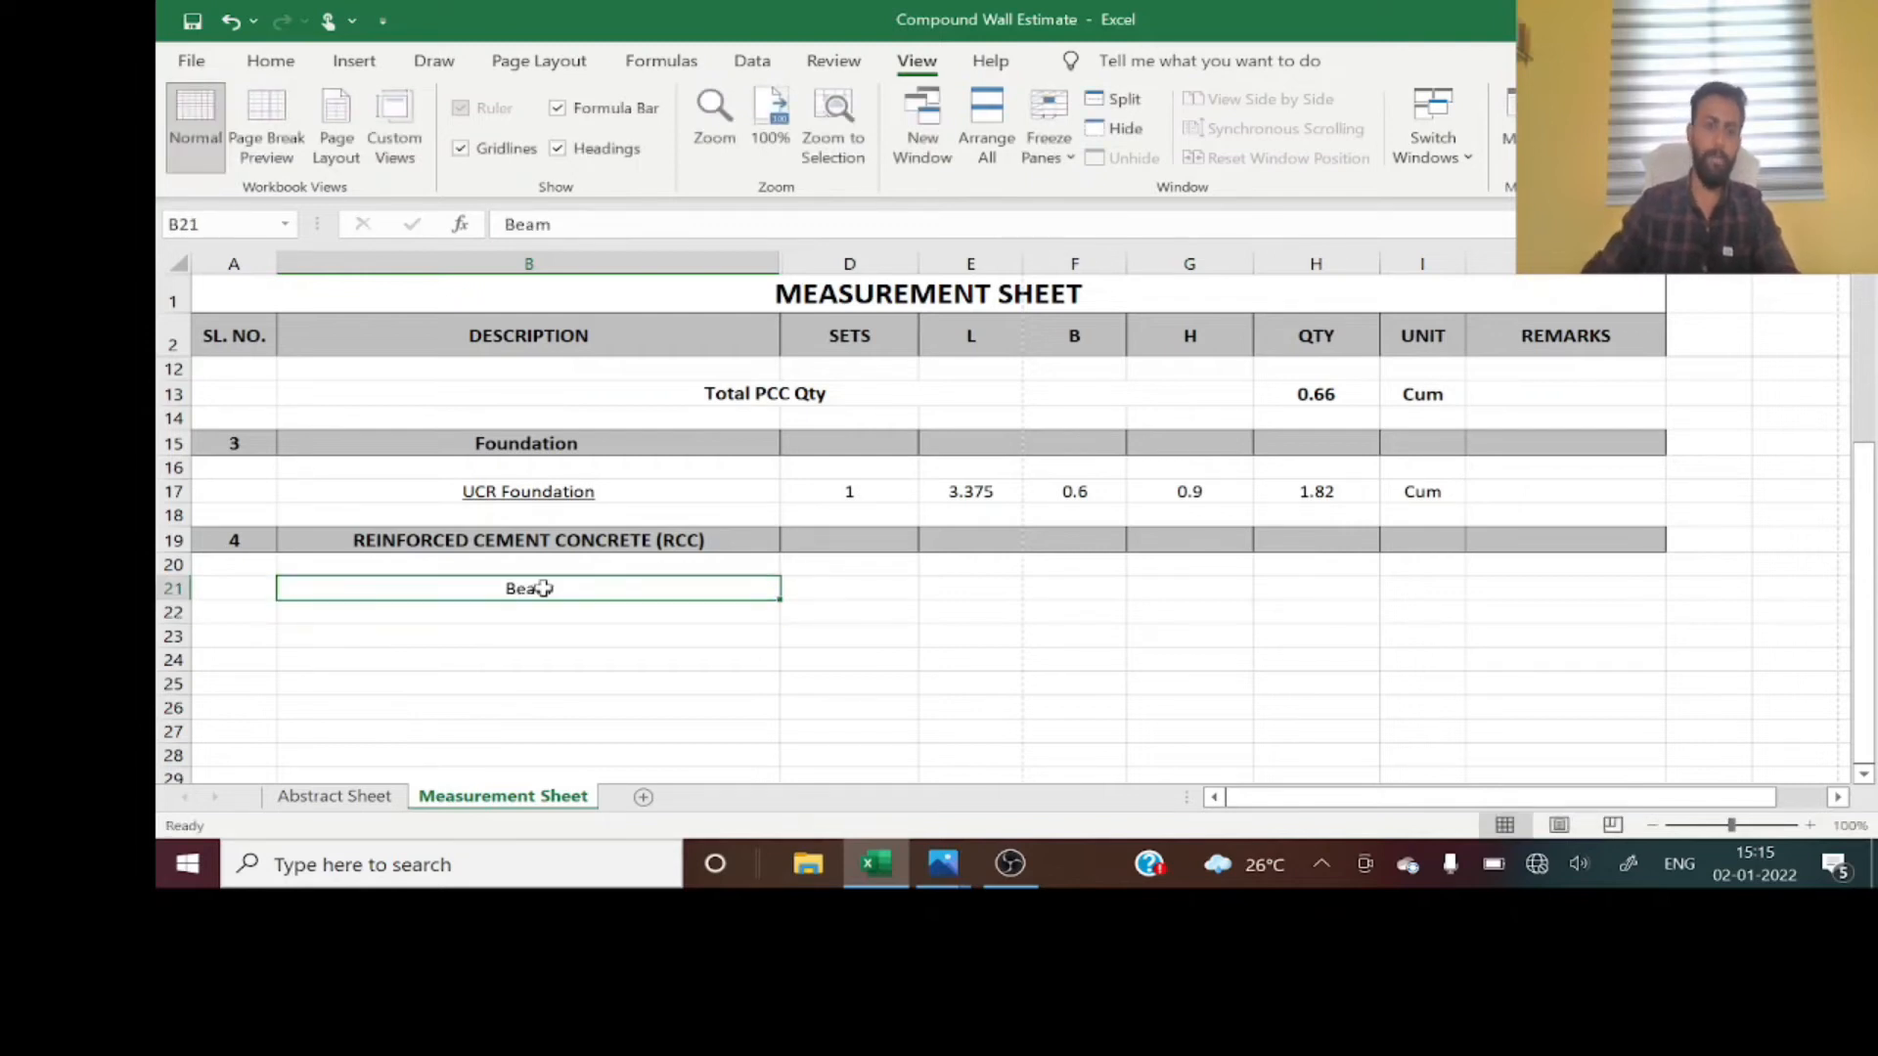
pyautogui.click(888, 594)
pyautogui.write('1')
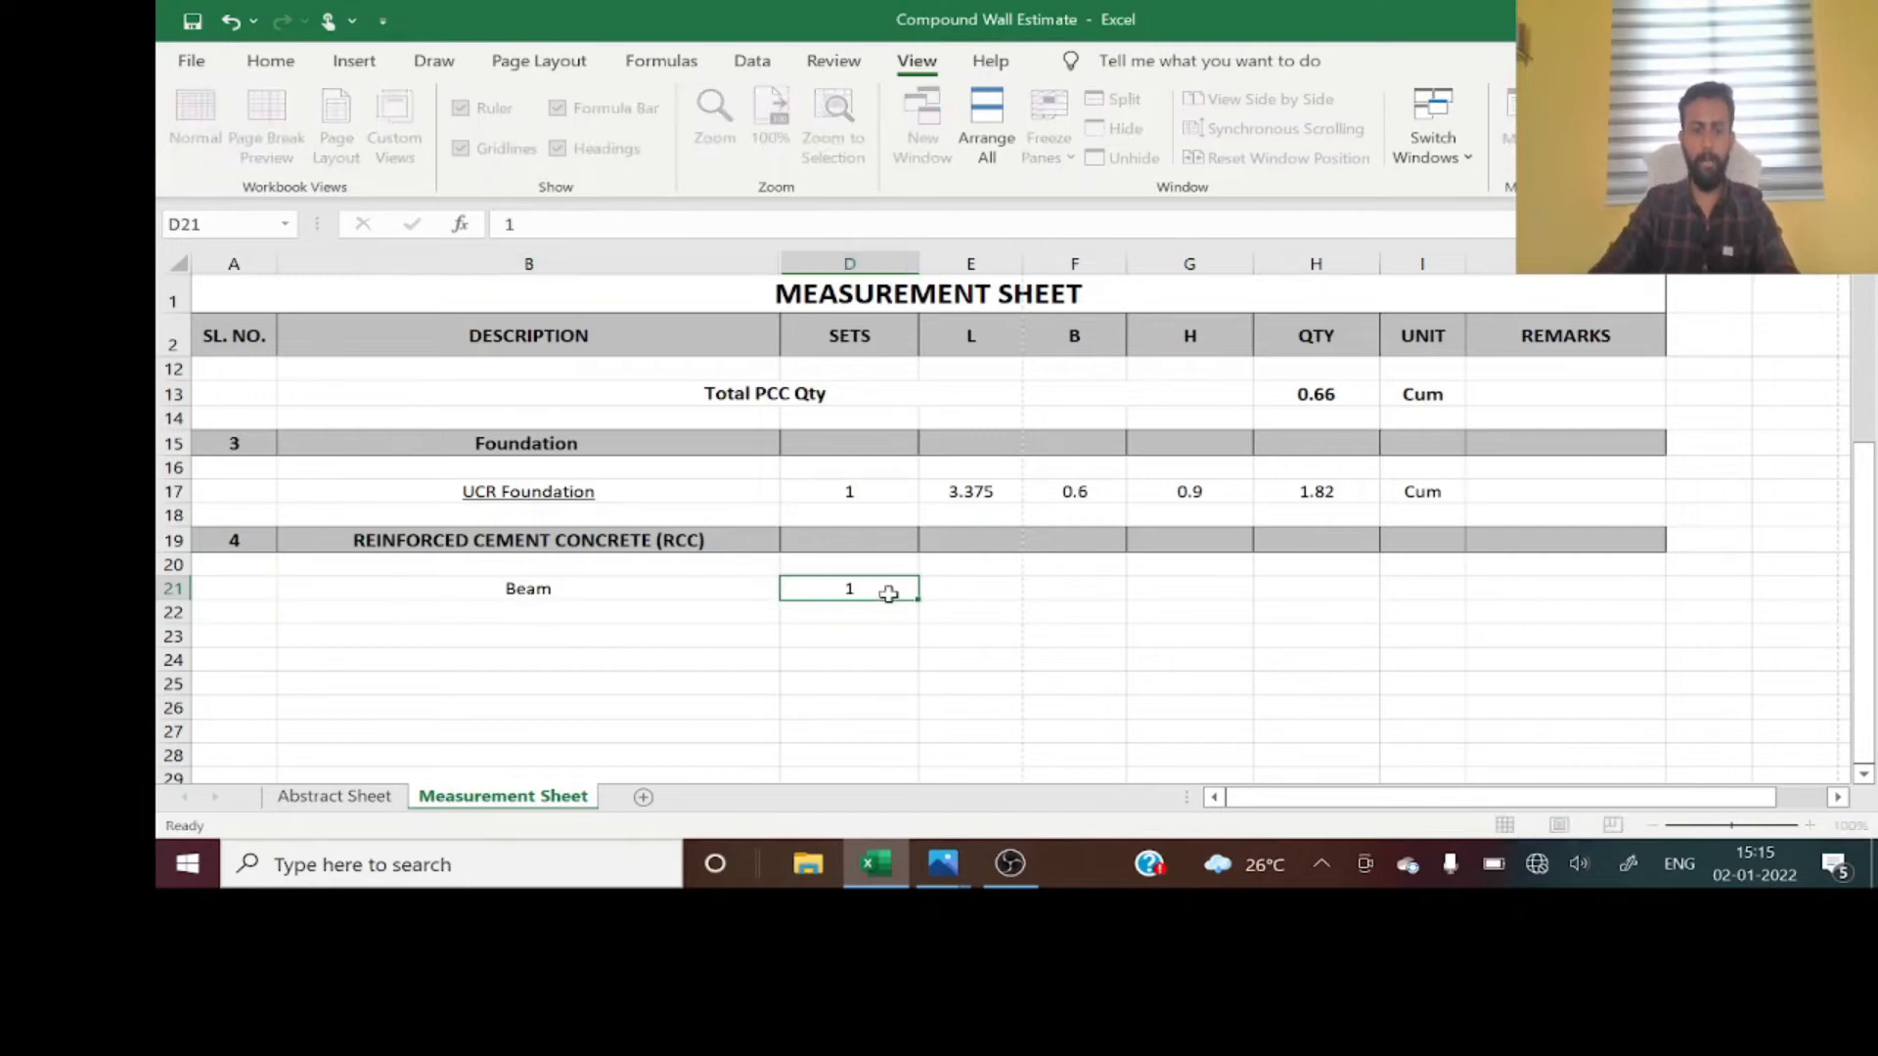
pyautogui.press('Tab')
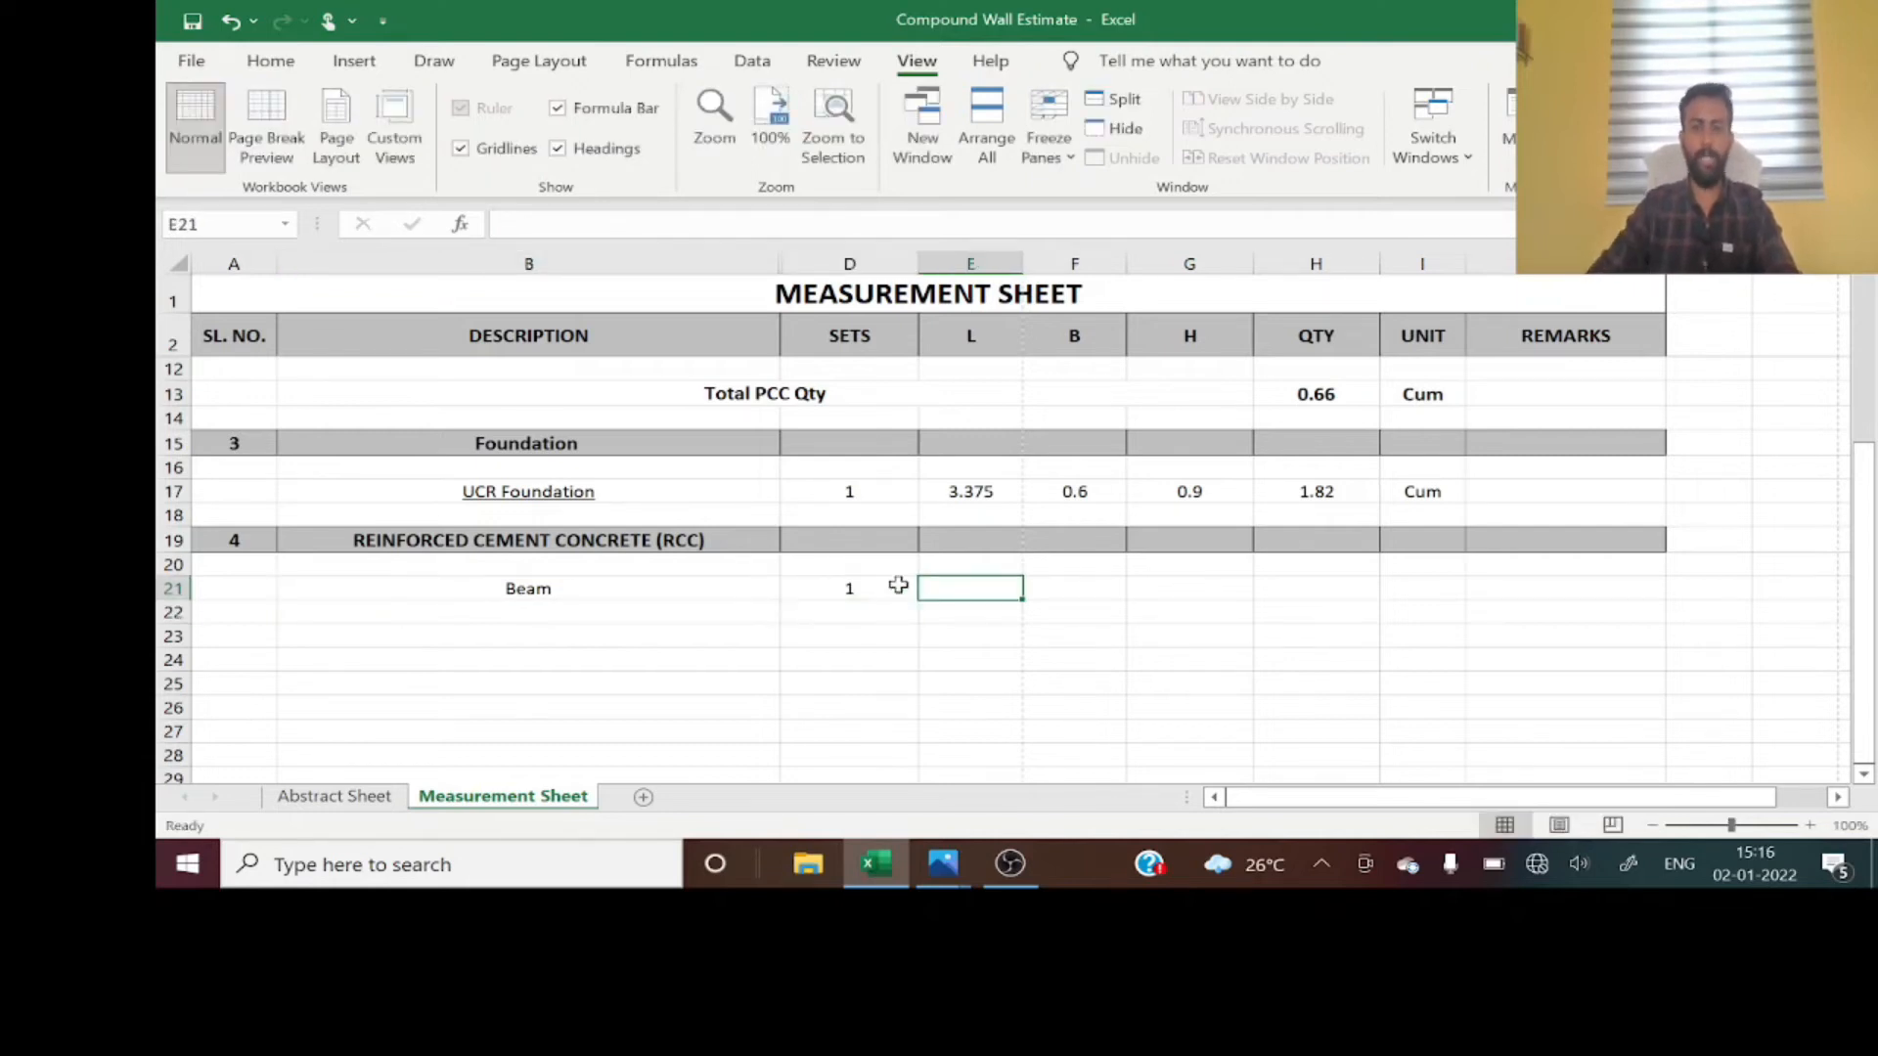
# - Check the wall length on the elevation in the Photos drawing, and enter 3.375 as the beam's length in E21 in Excel
pyautogui.hotkey('alt', 'Tab')
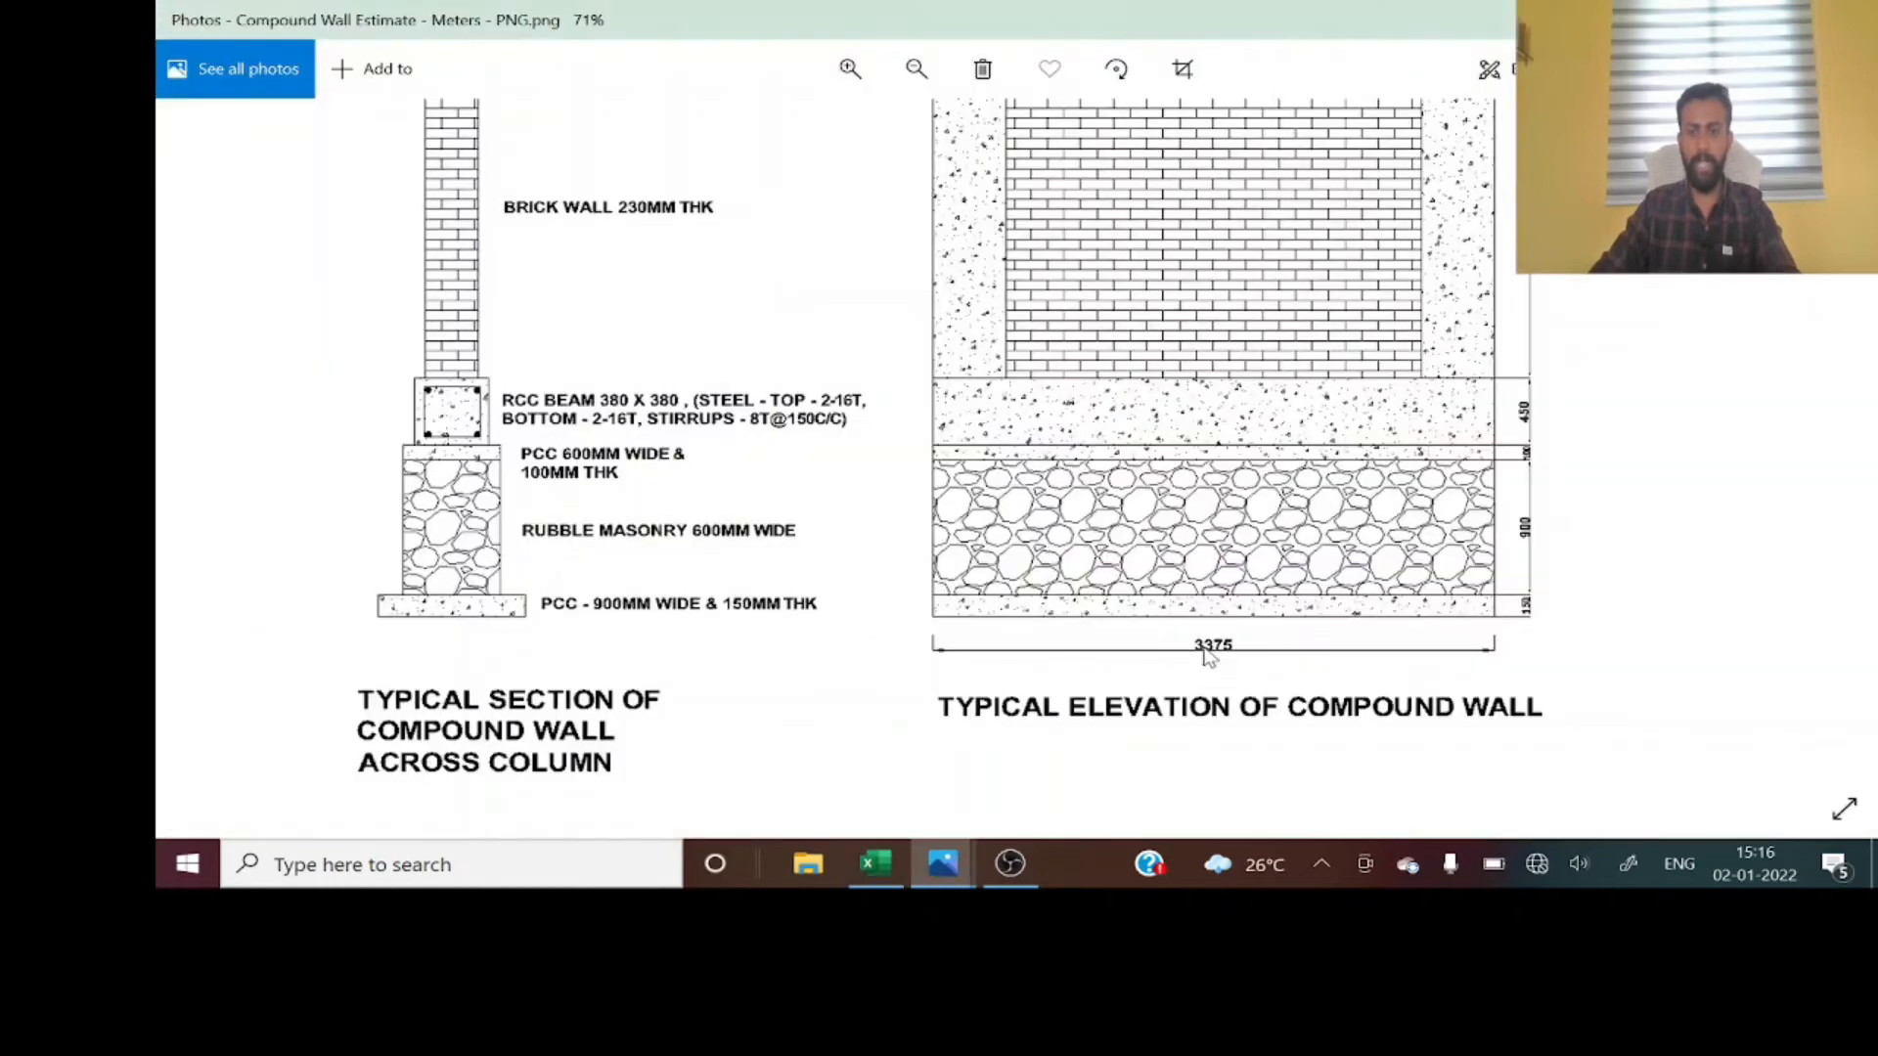
pyautogui.scroll(3, 1206, 653)
pyautogui.scroll(-3, 1206, 653)
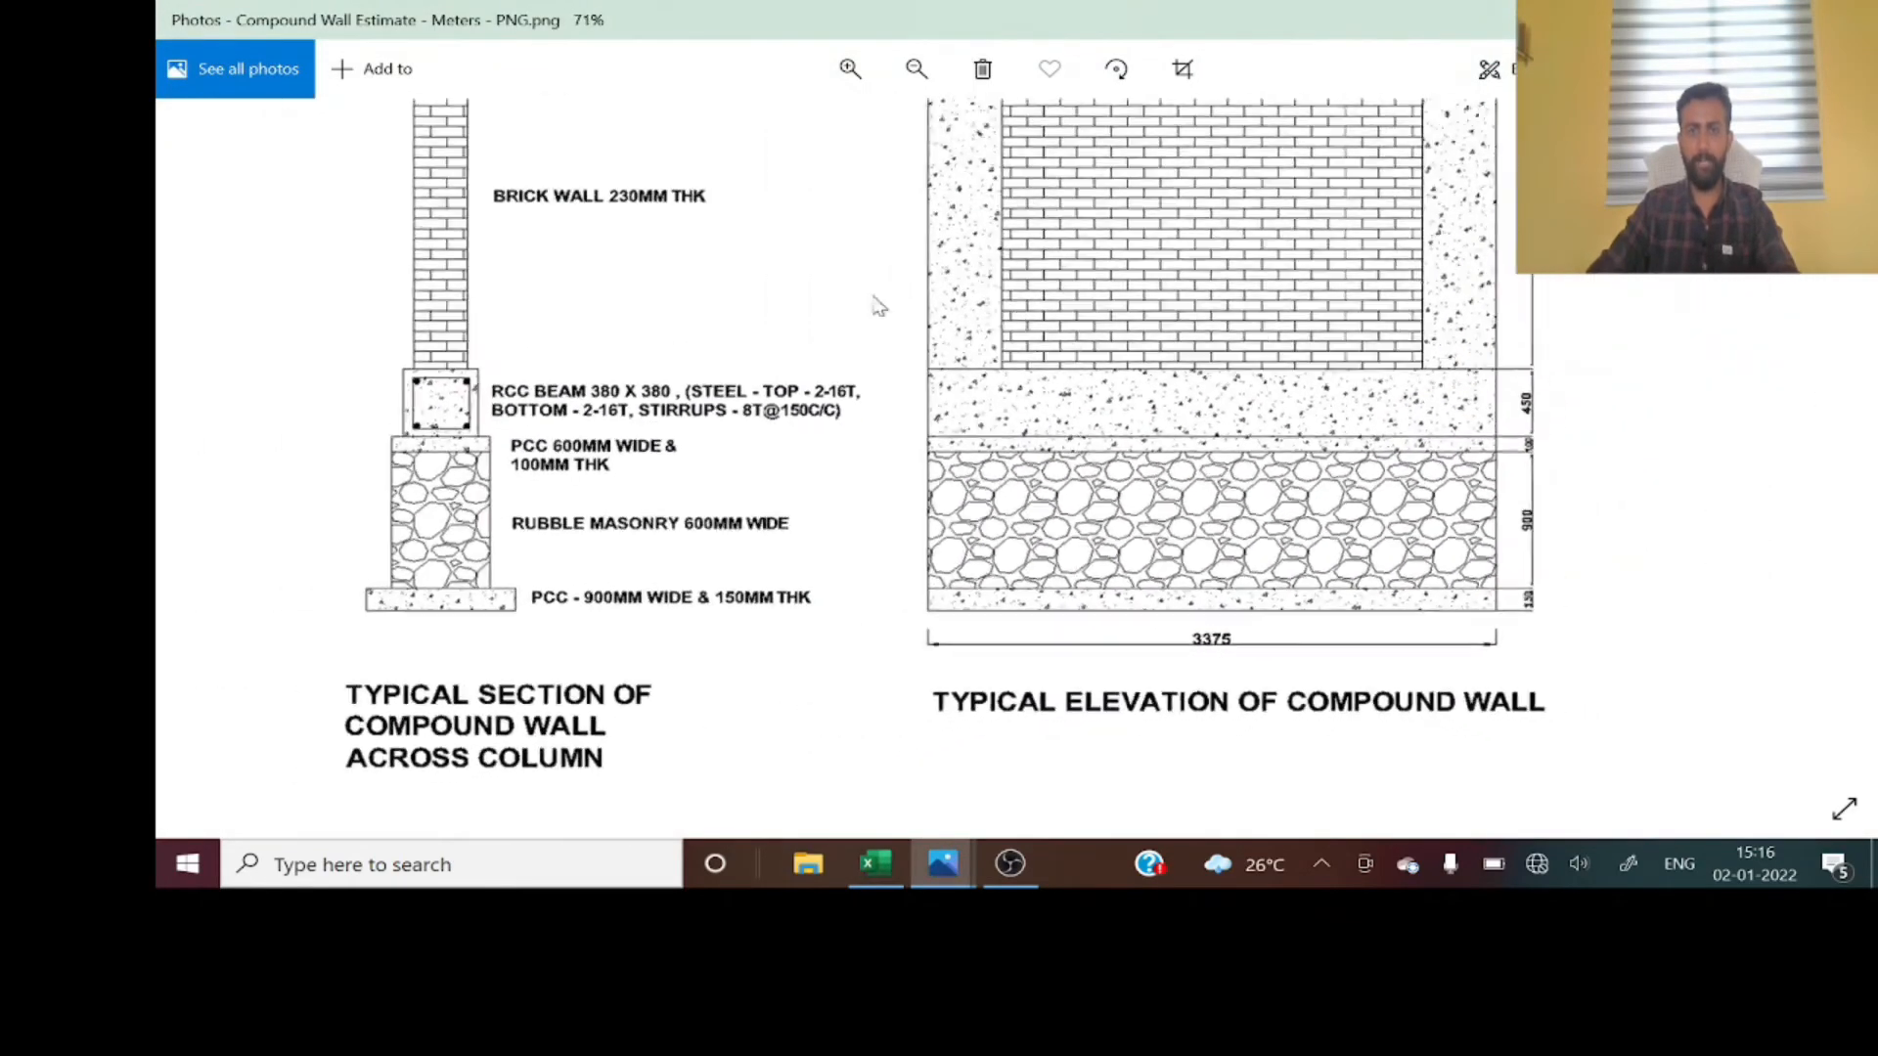
pyautogui.scroll(3, 1221, 666)
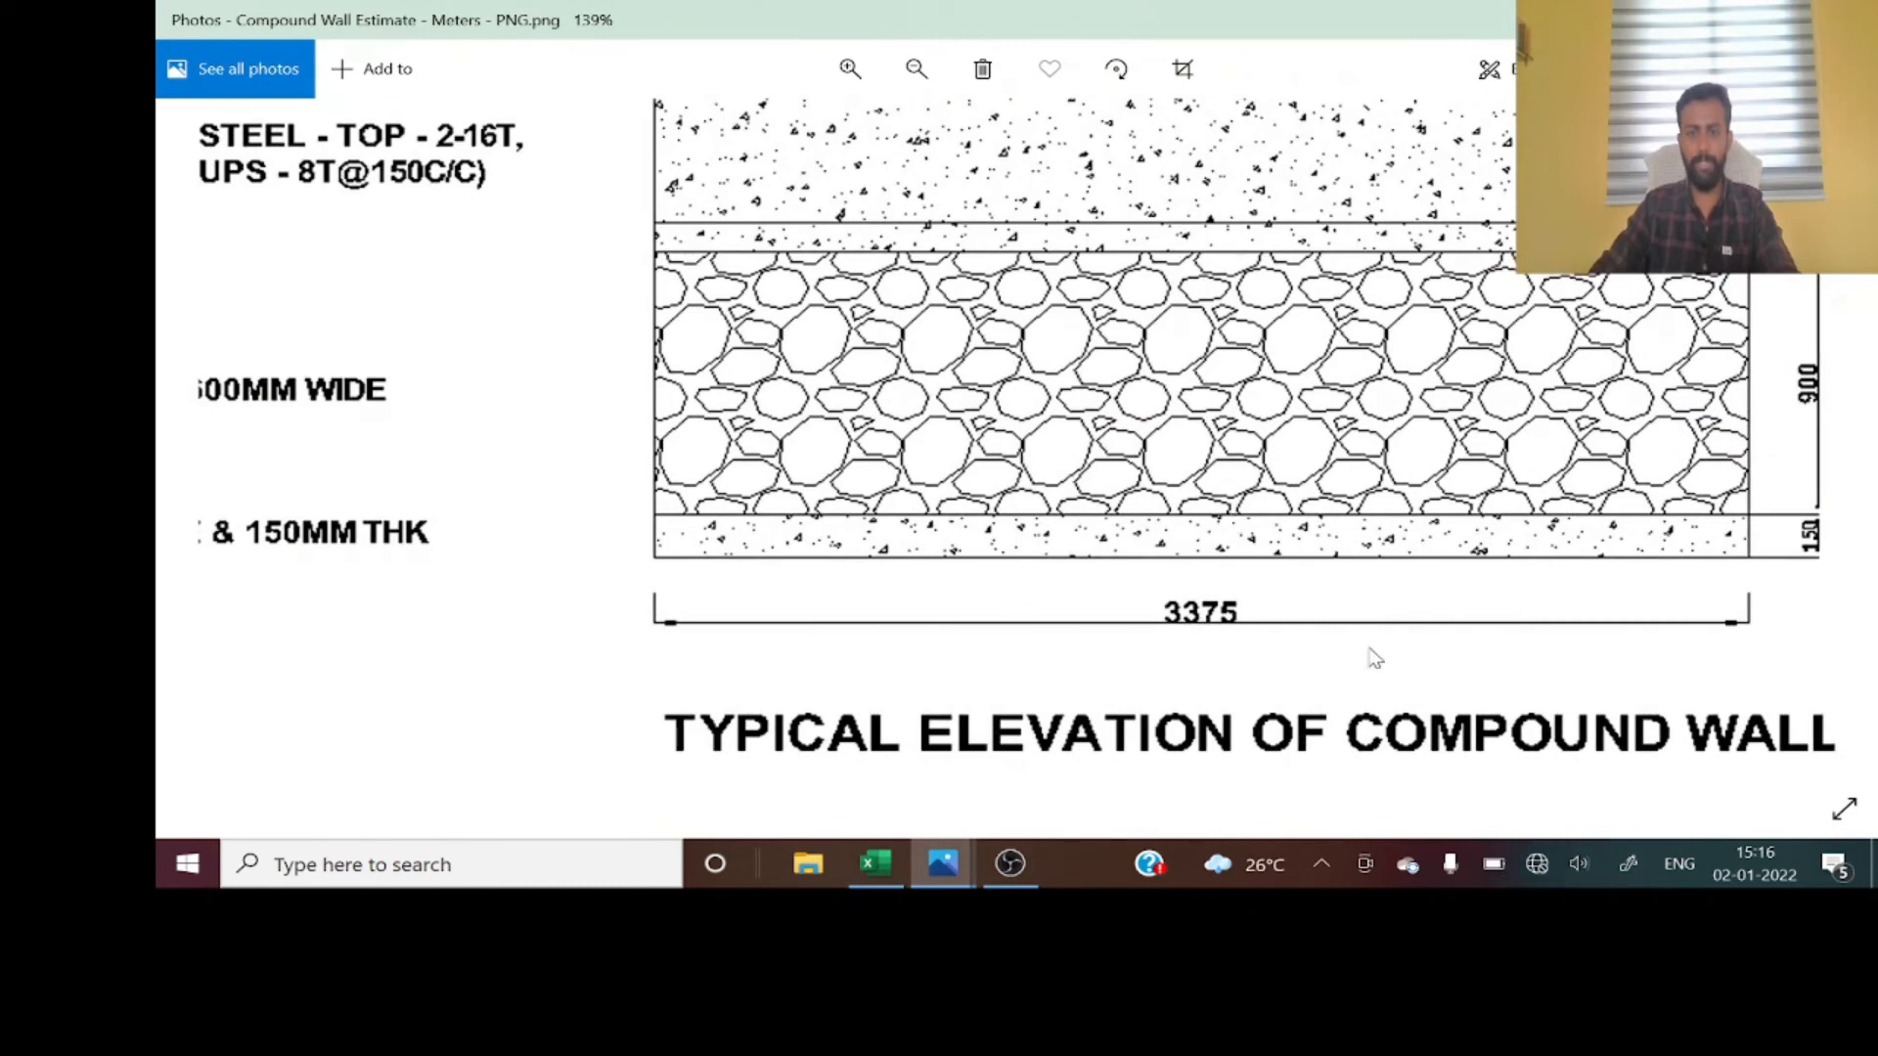
pyautogui.hotkey('alt', 'Tab')
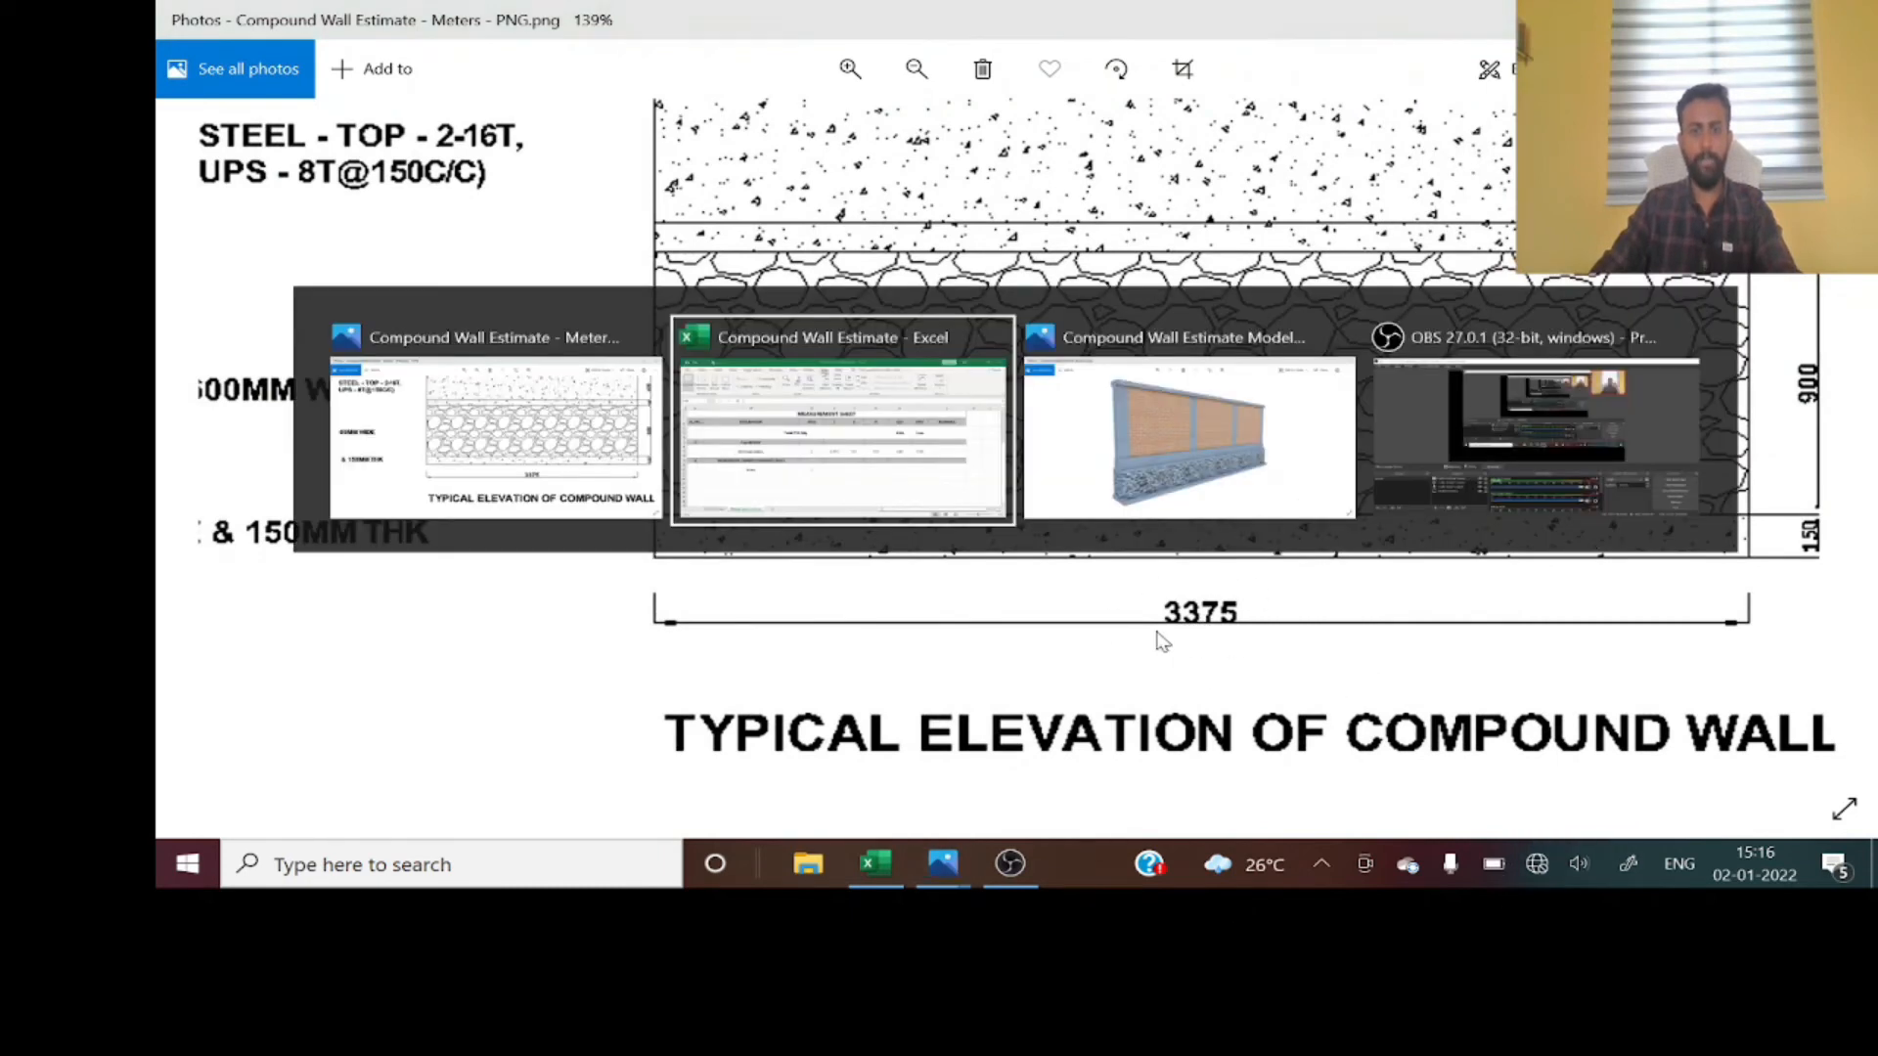
pyautogui.write('3.375')
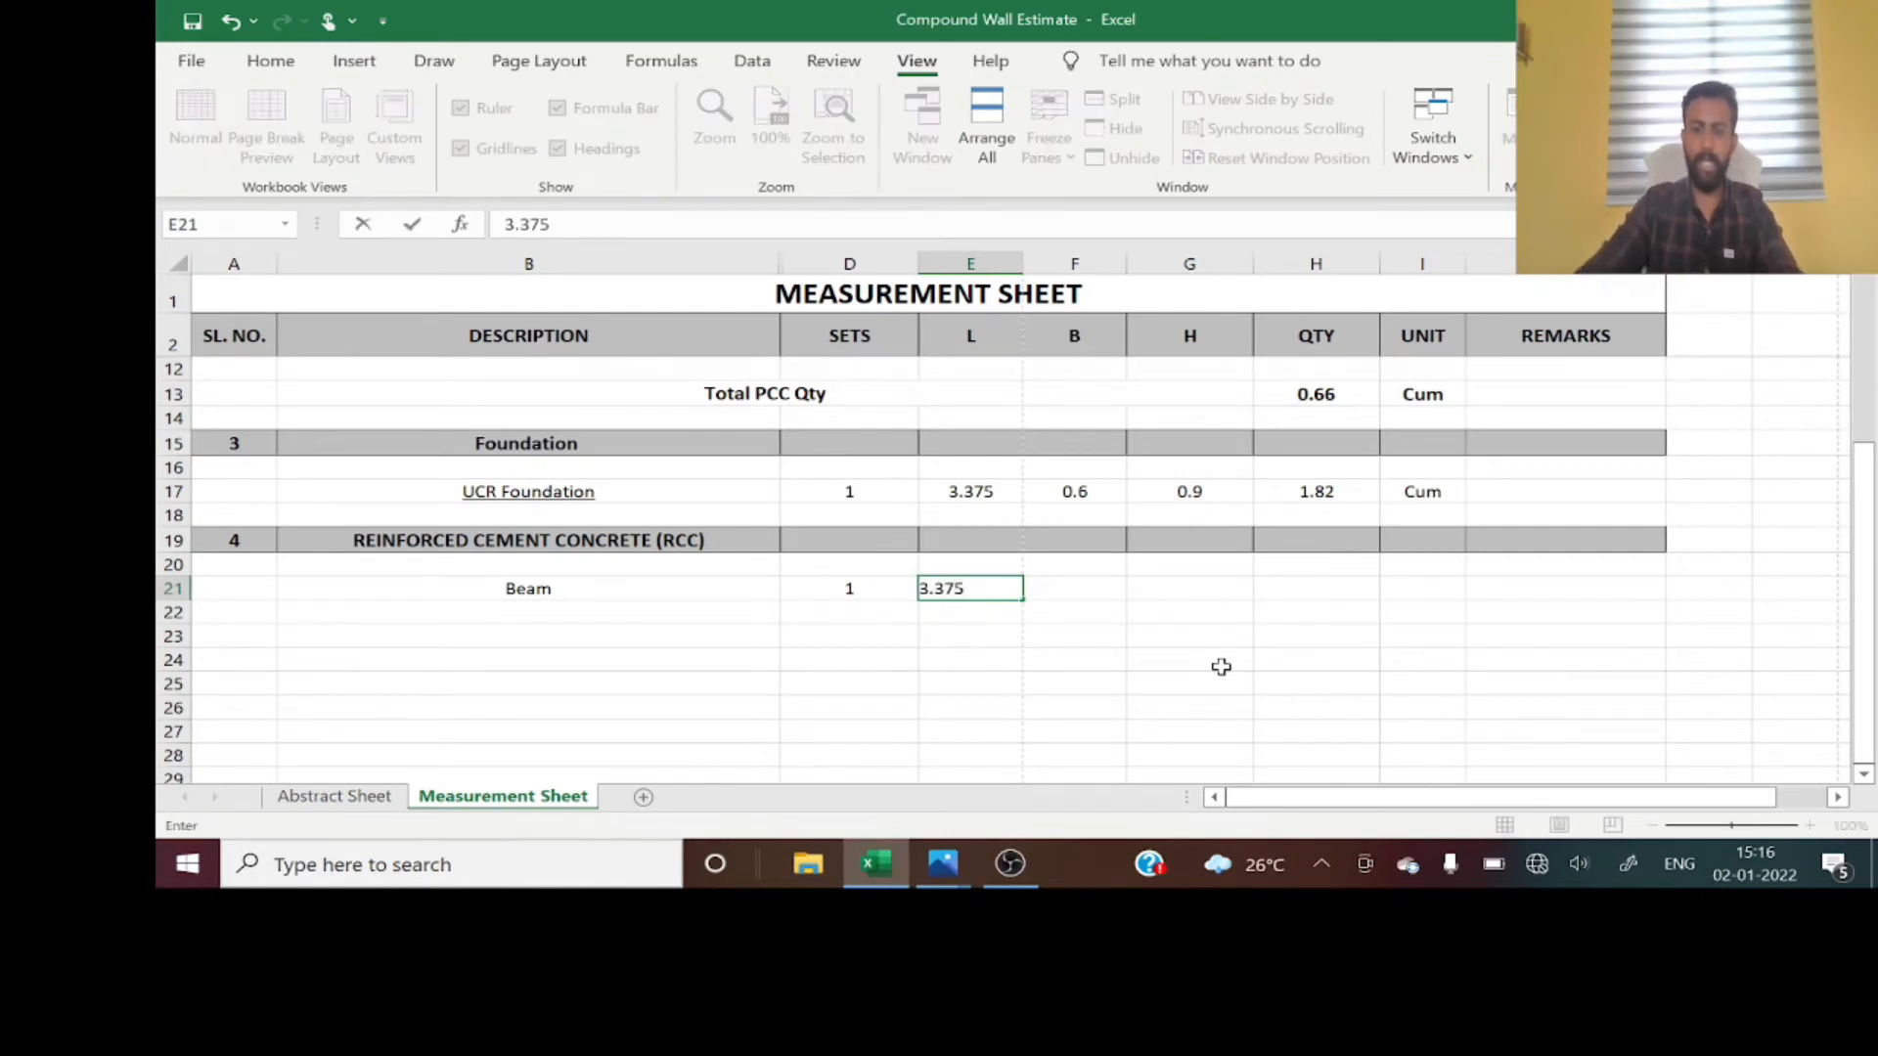
pyautogui.press('Tab')
# - Check the RCC beam size in the drawing's section in Photos, and enter 0.38 in both F21 and G21 in Excel
pyautogui.hotkey('alt', 'Tab')
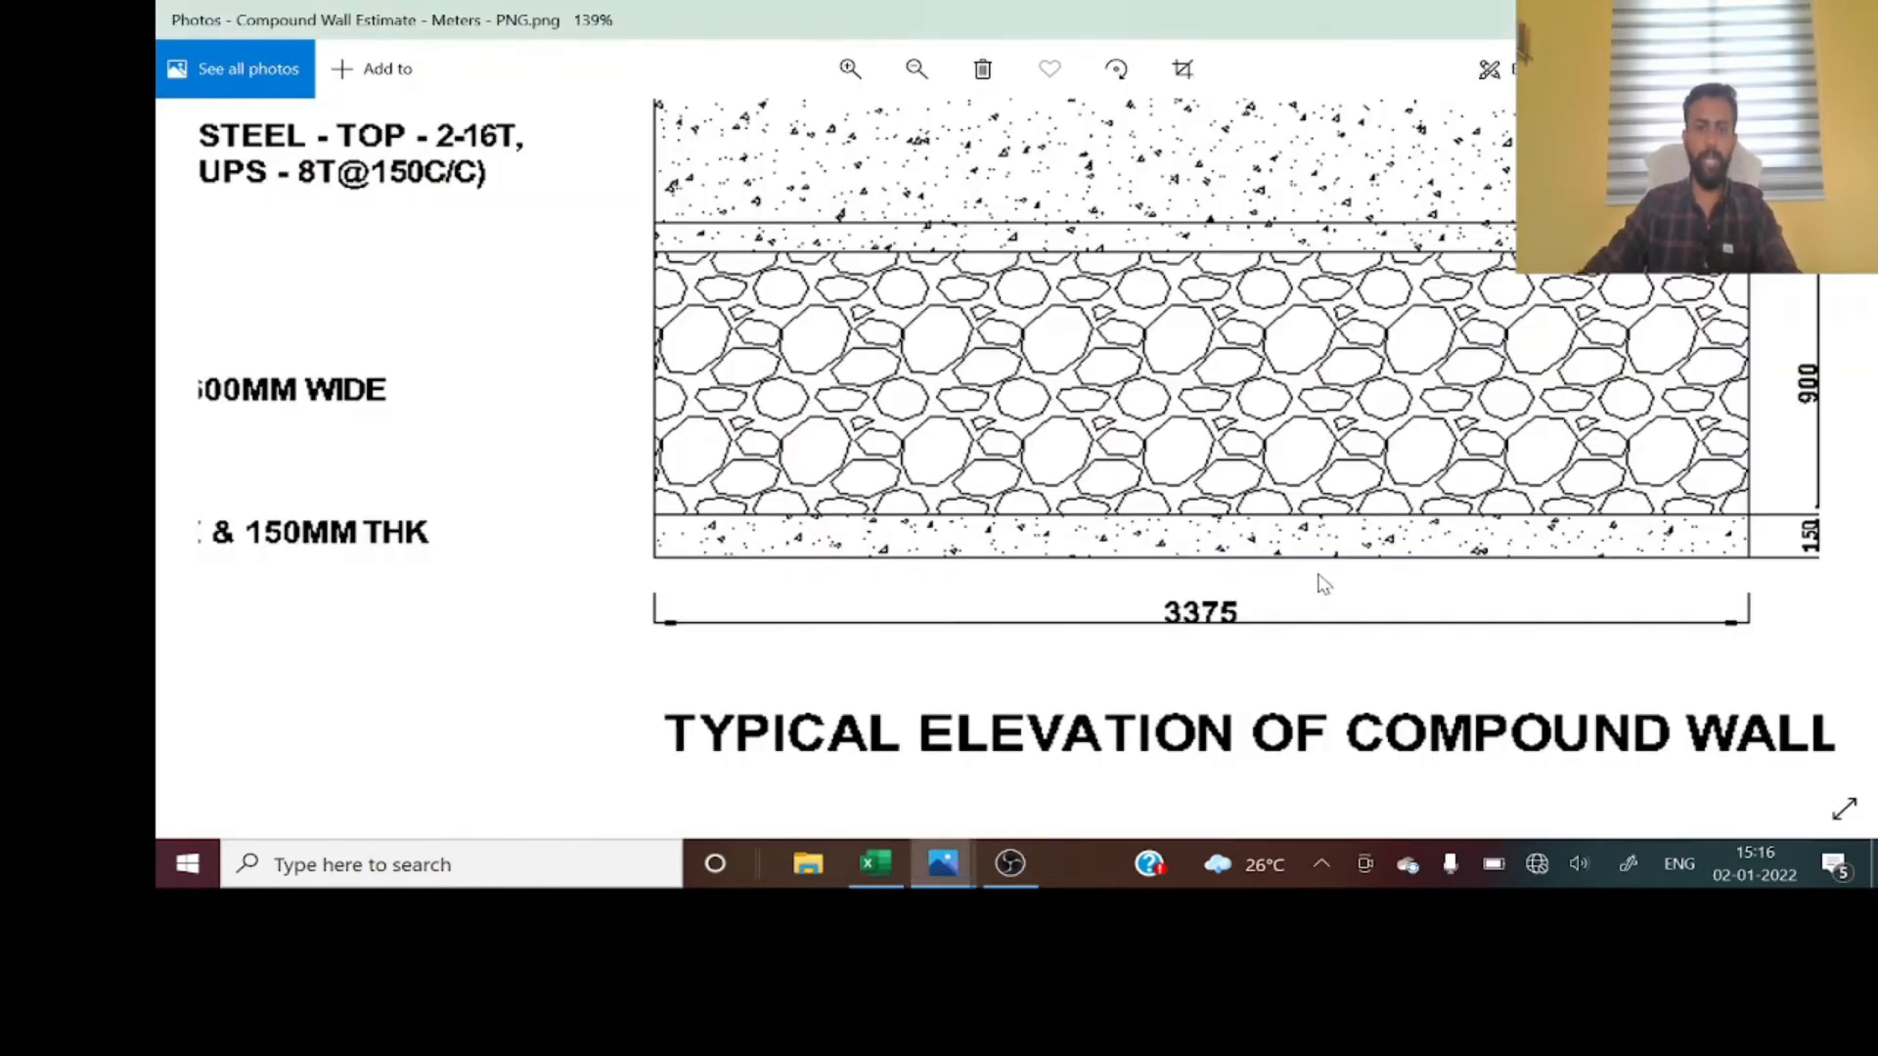
pyautogui.scroll(-3, 1326, 584)
pyautogui.scroll(4, 339, 285)
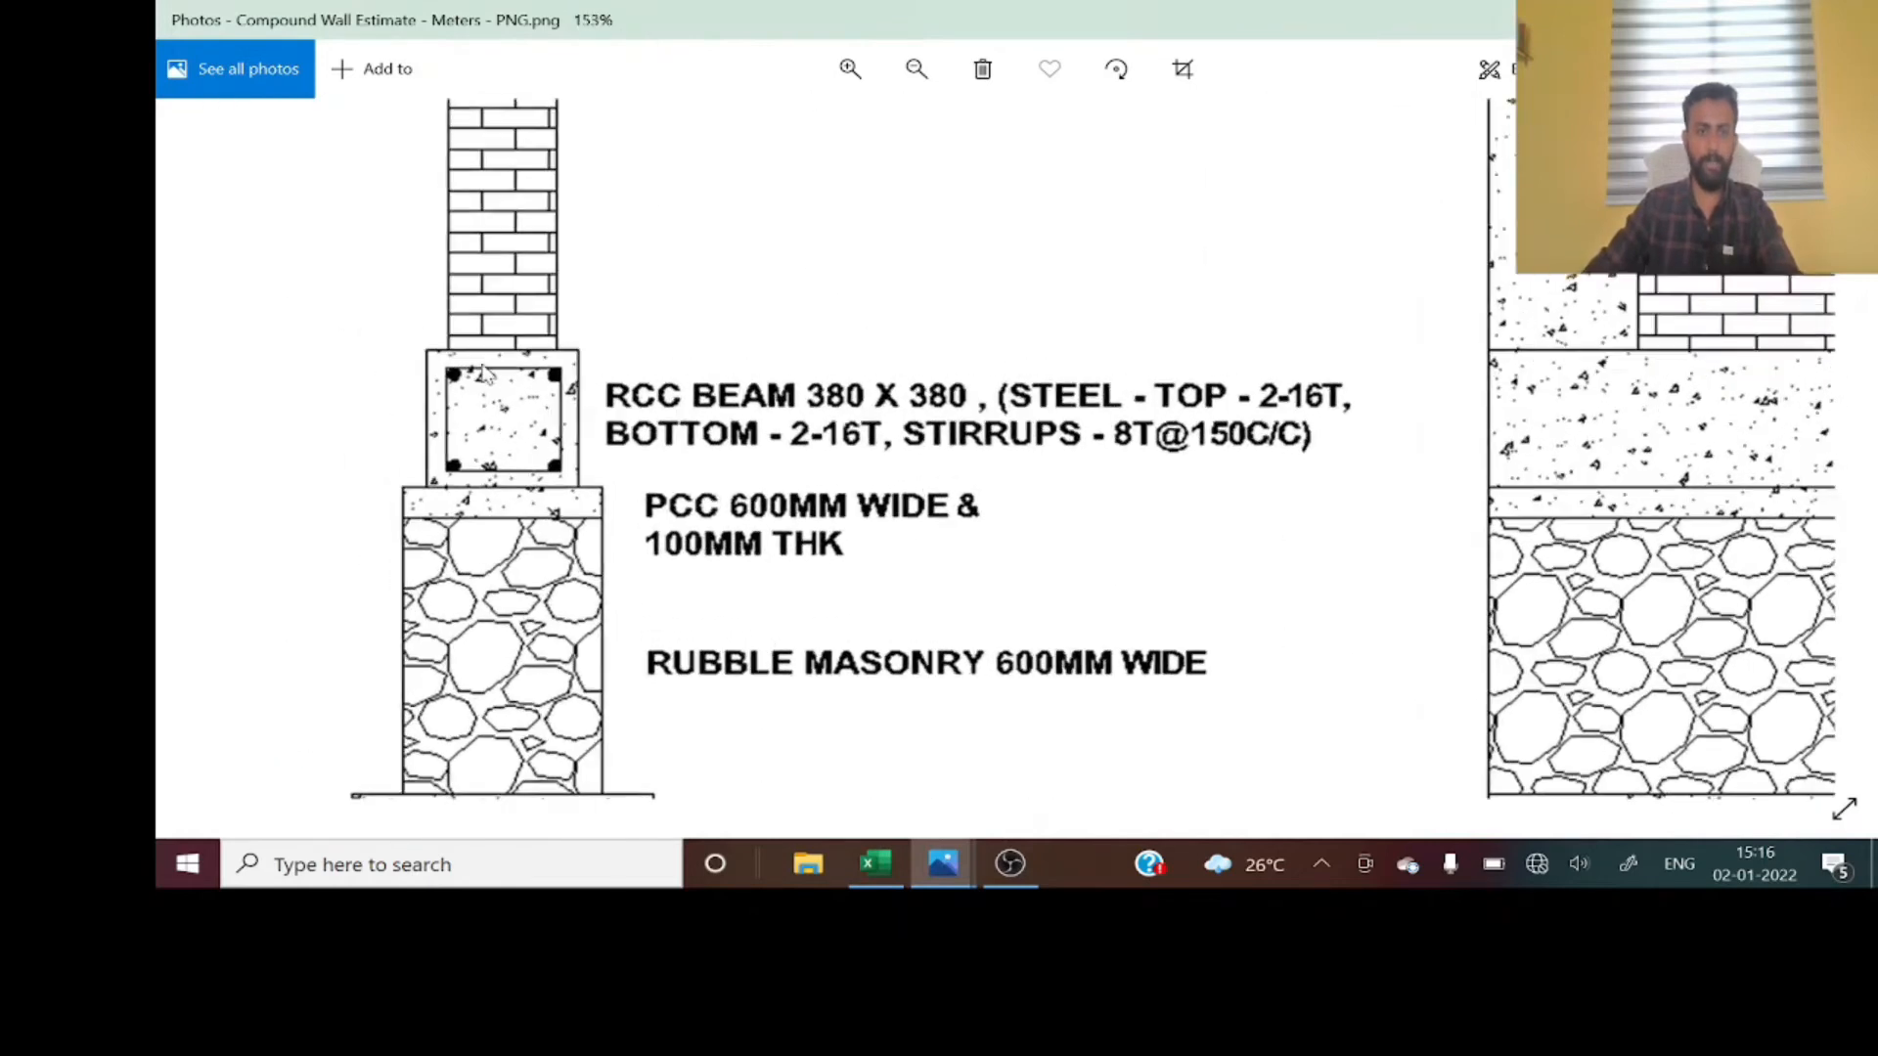
pyautogui.scroll(1, 483, 372)
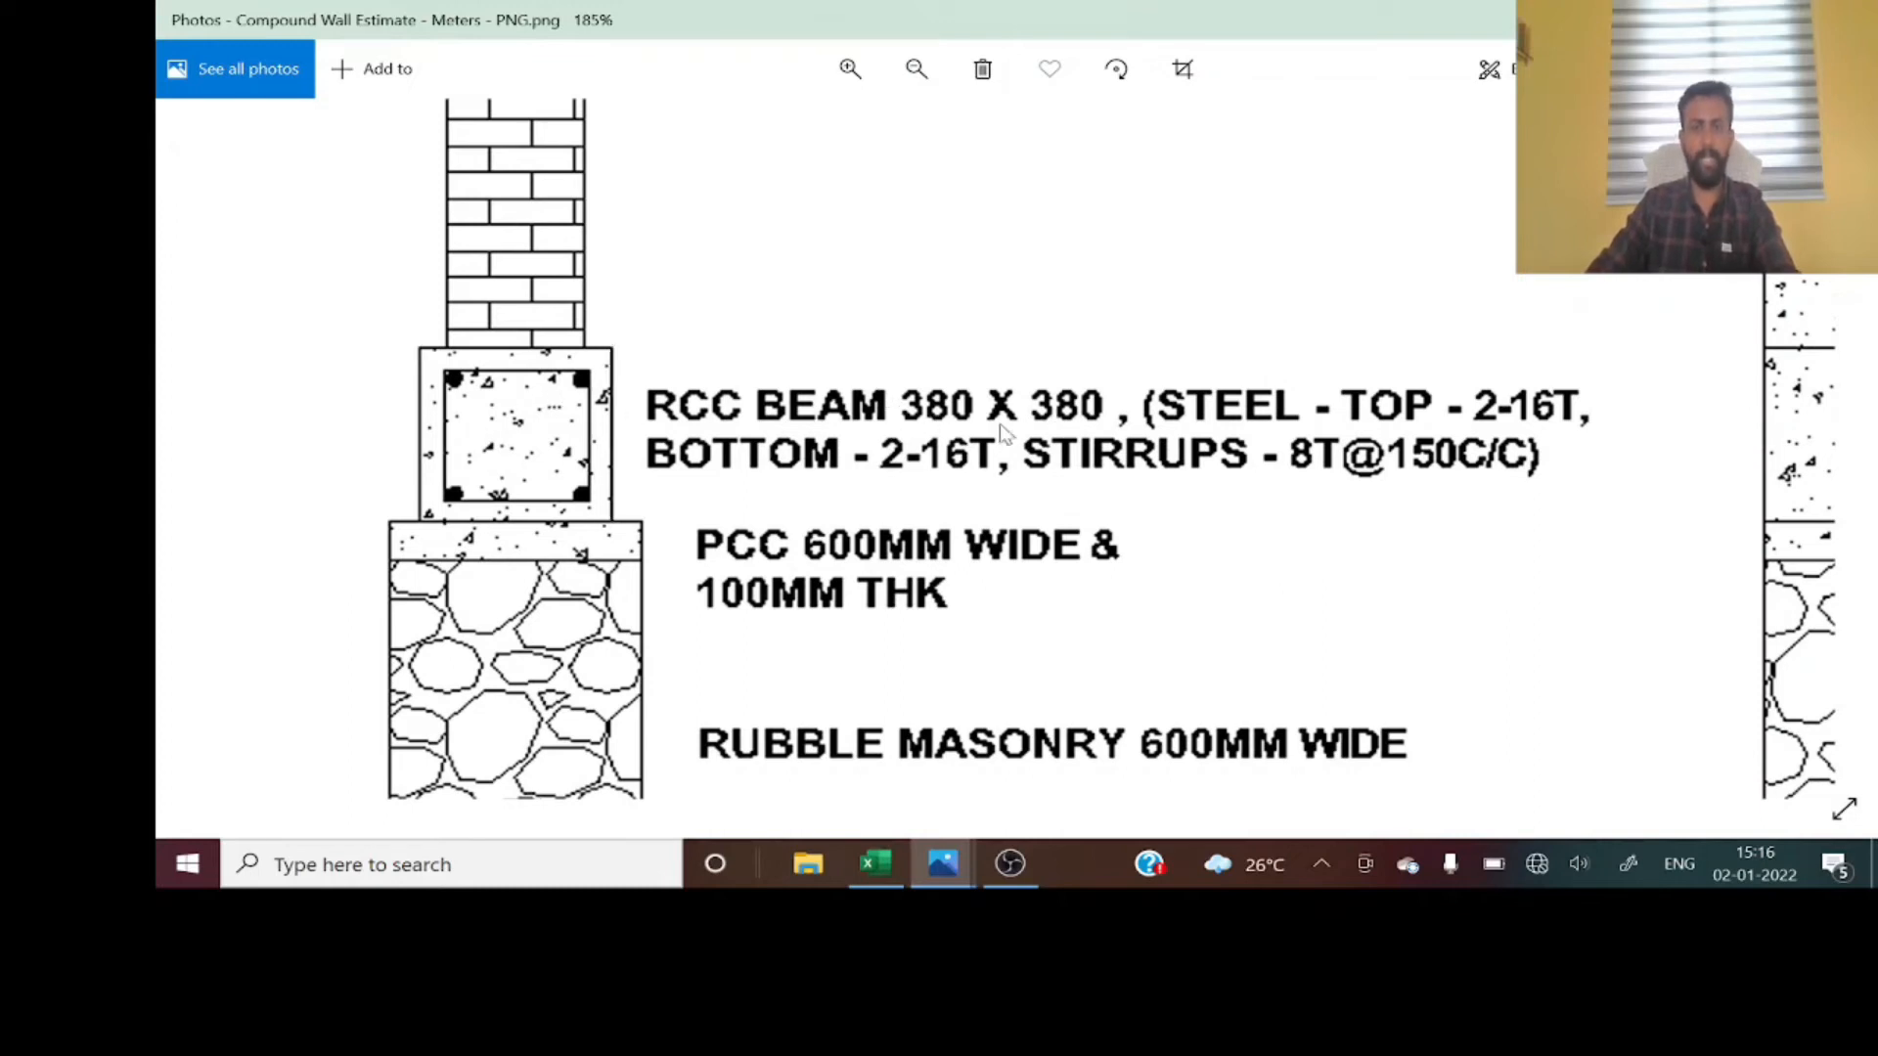
pyautogui.hotkey('alt', 'Tab')
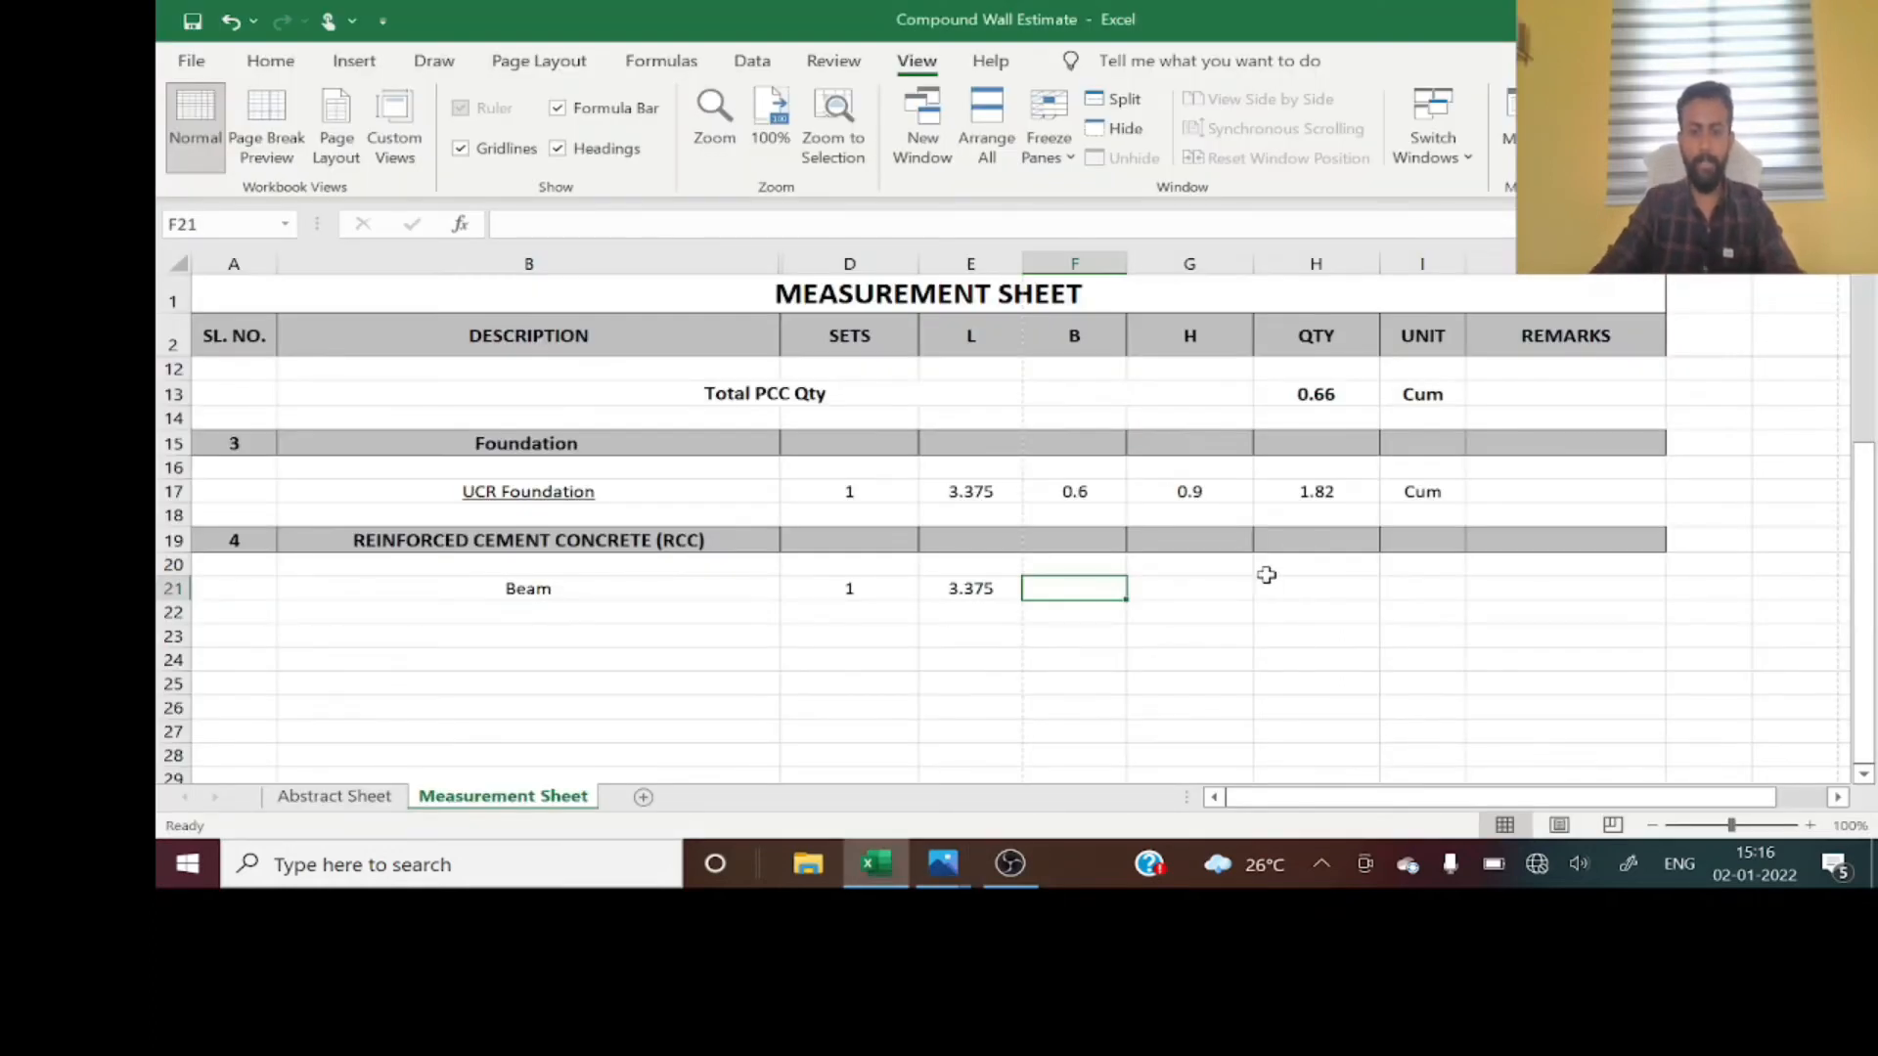
pyautogui.write('.38')
pyautogui.press('Tab')
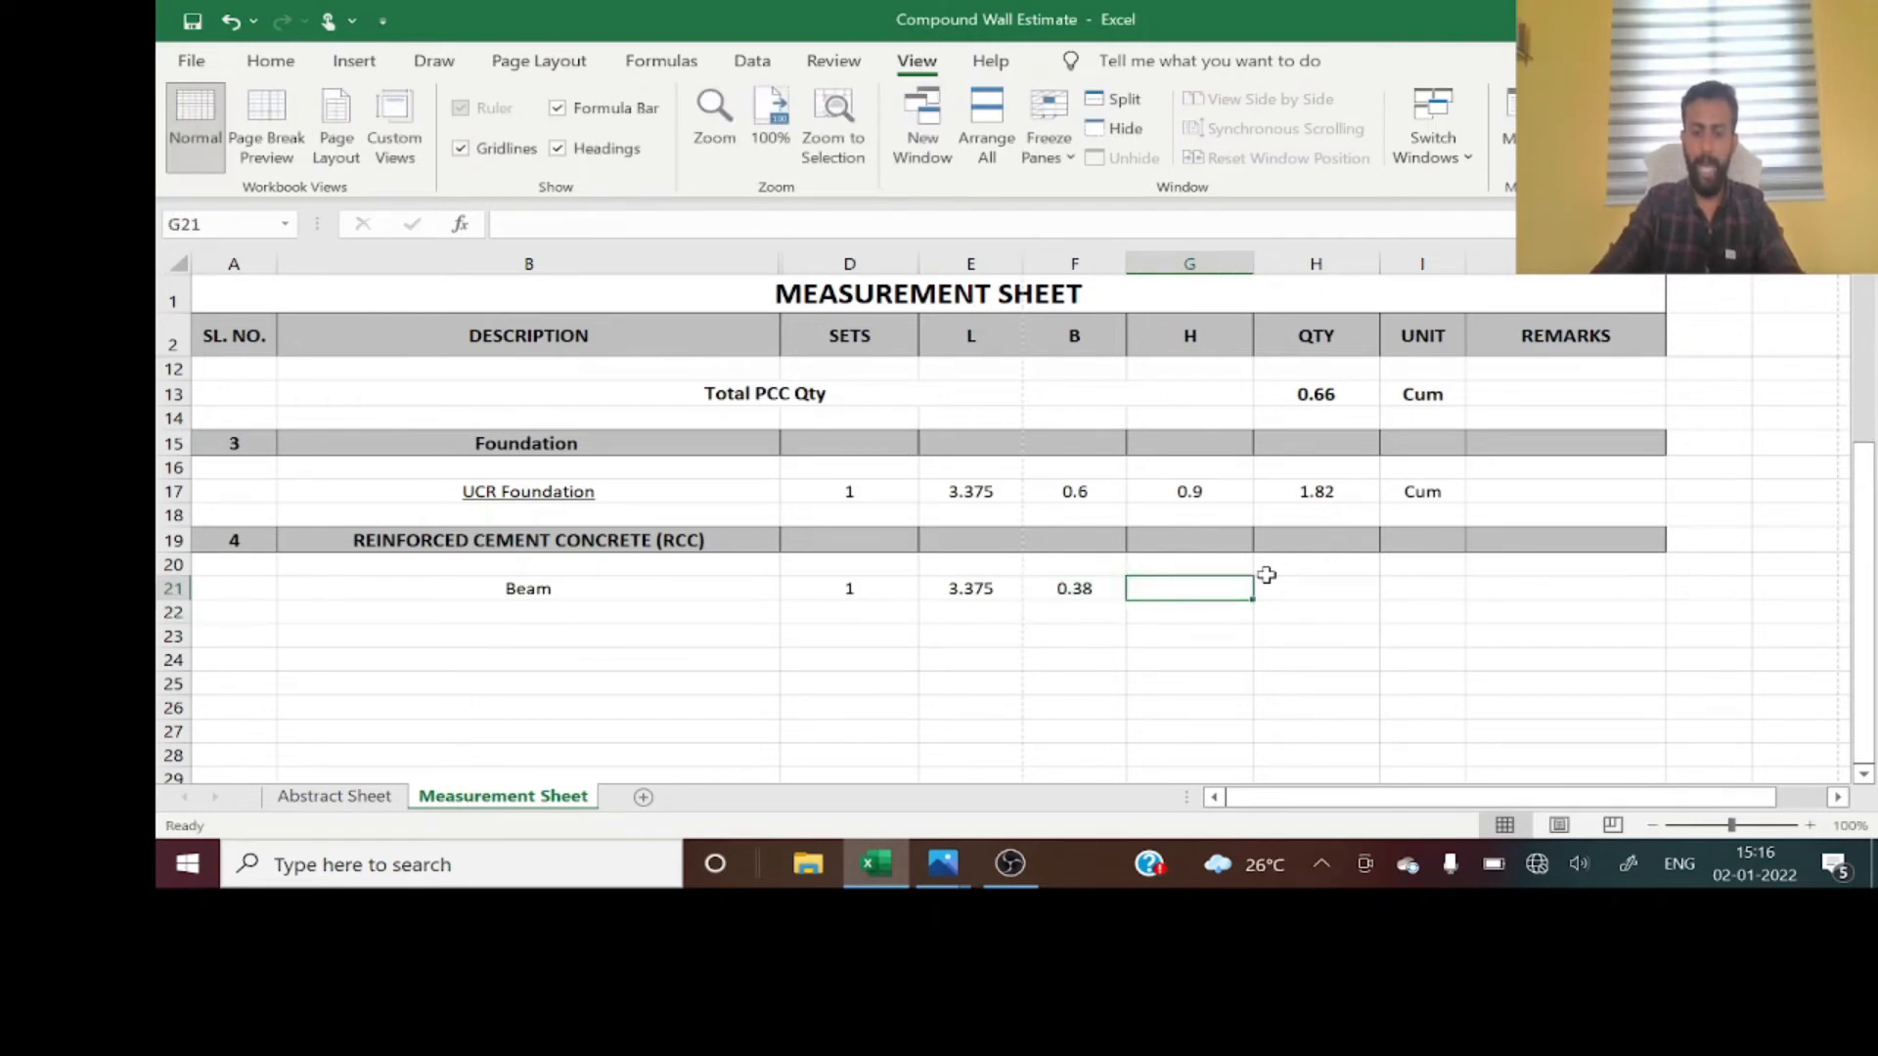
pyautogui.write('.38')
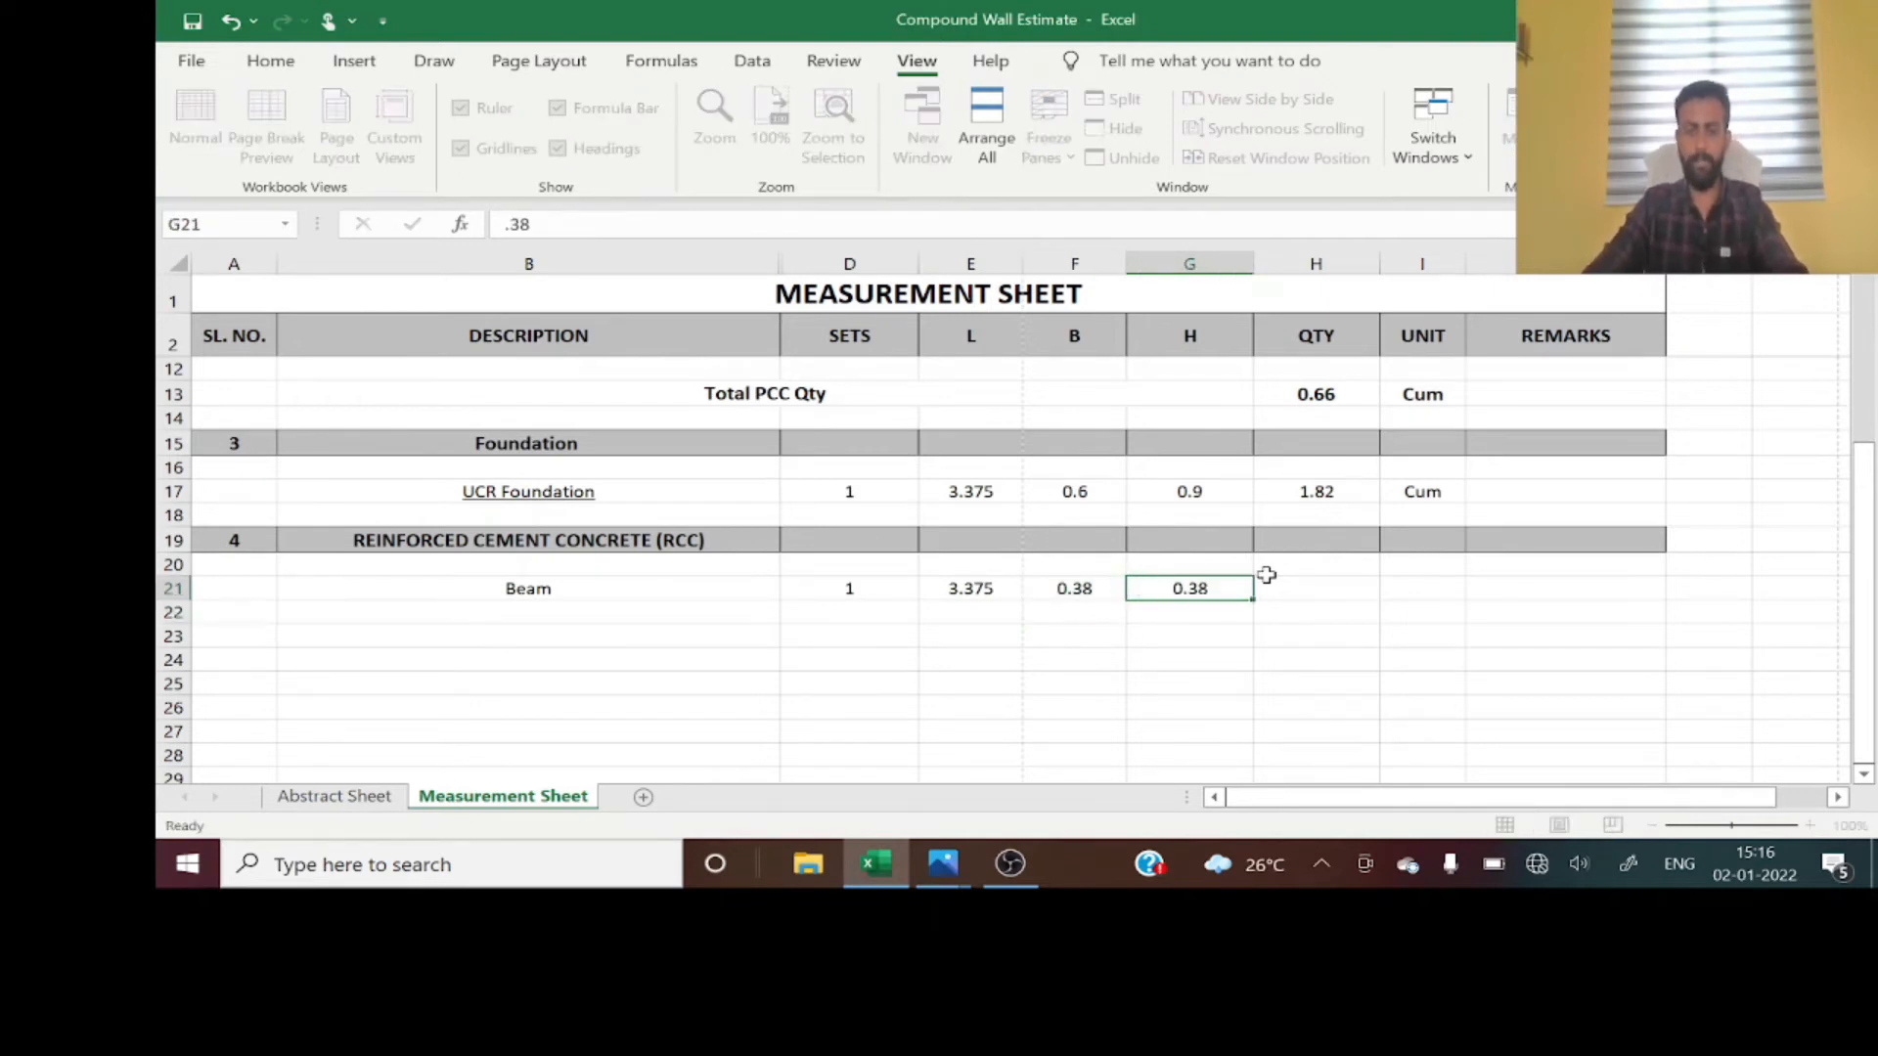
pyautogui.press('Return')
pyautogui.press('Up')
pyautogui.press('Left')
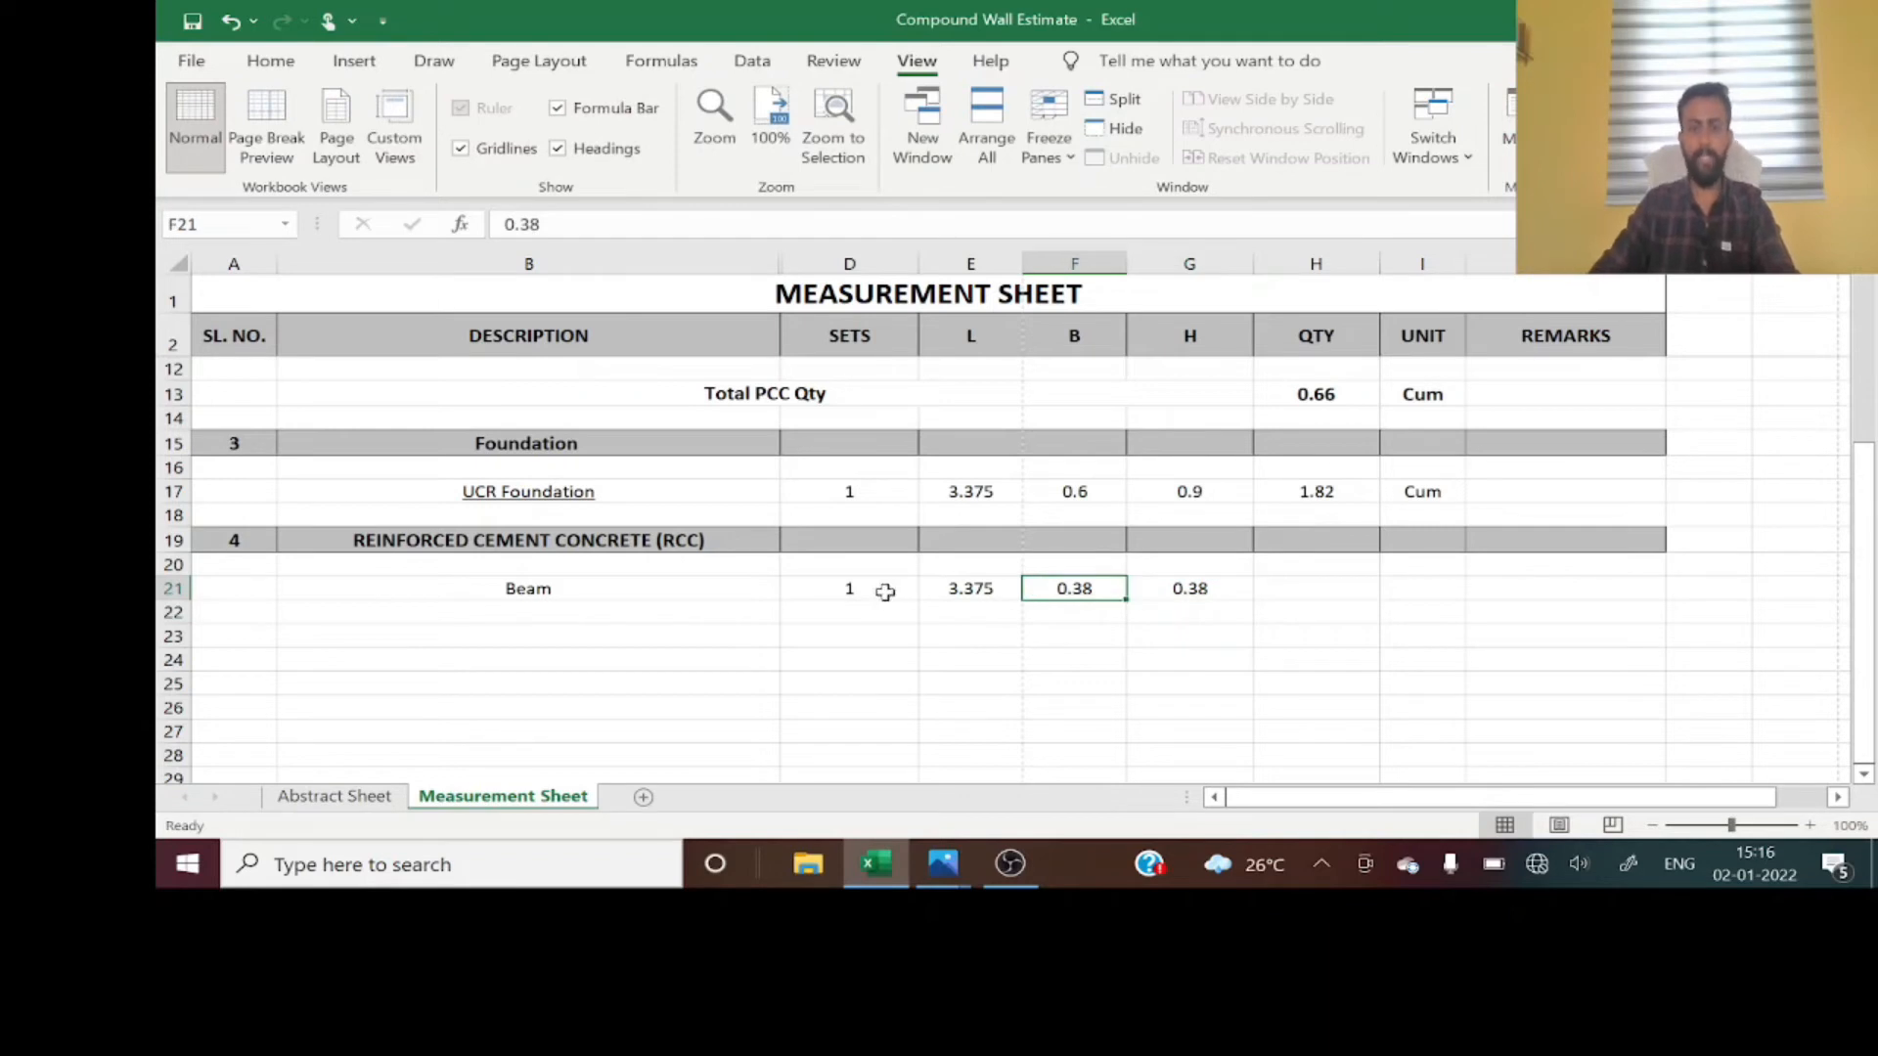
# - Copy the quantity formula from the UCR Foundation row in H17 to the Beam row in H21
pyautogui.moveTo(822, 592); pyautogui.dragTo(1188, 590)
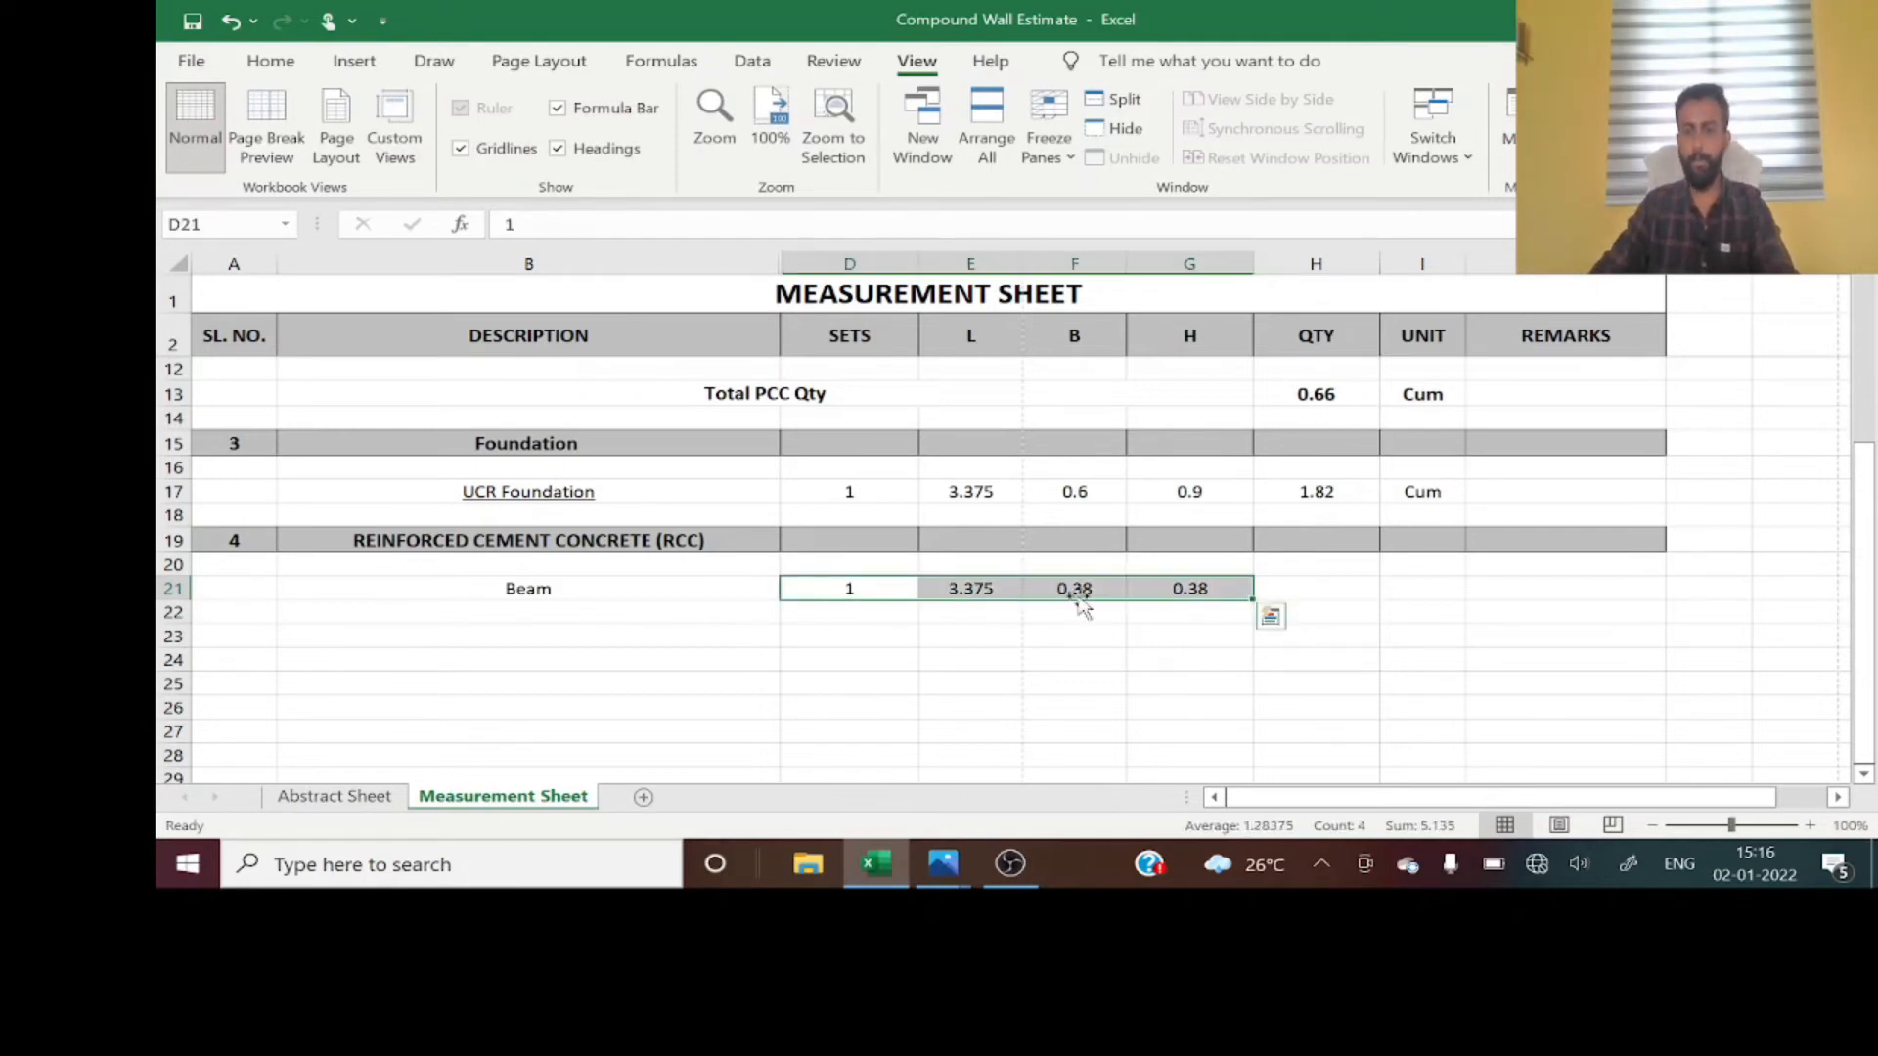
pyautogui.click(1325, 588)
pyautogui.click(1330, 494)
pyautogui.hotkey('ctrl', 'c')
pyautogui.click(1320, 587)
pyautogui.hotkey('ctrl', 'v')
pyautogui.press('Escape')
pyautogui.scroll(2, 1311, 547)
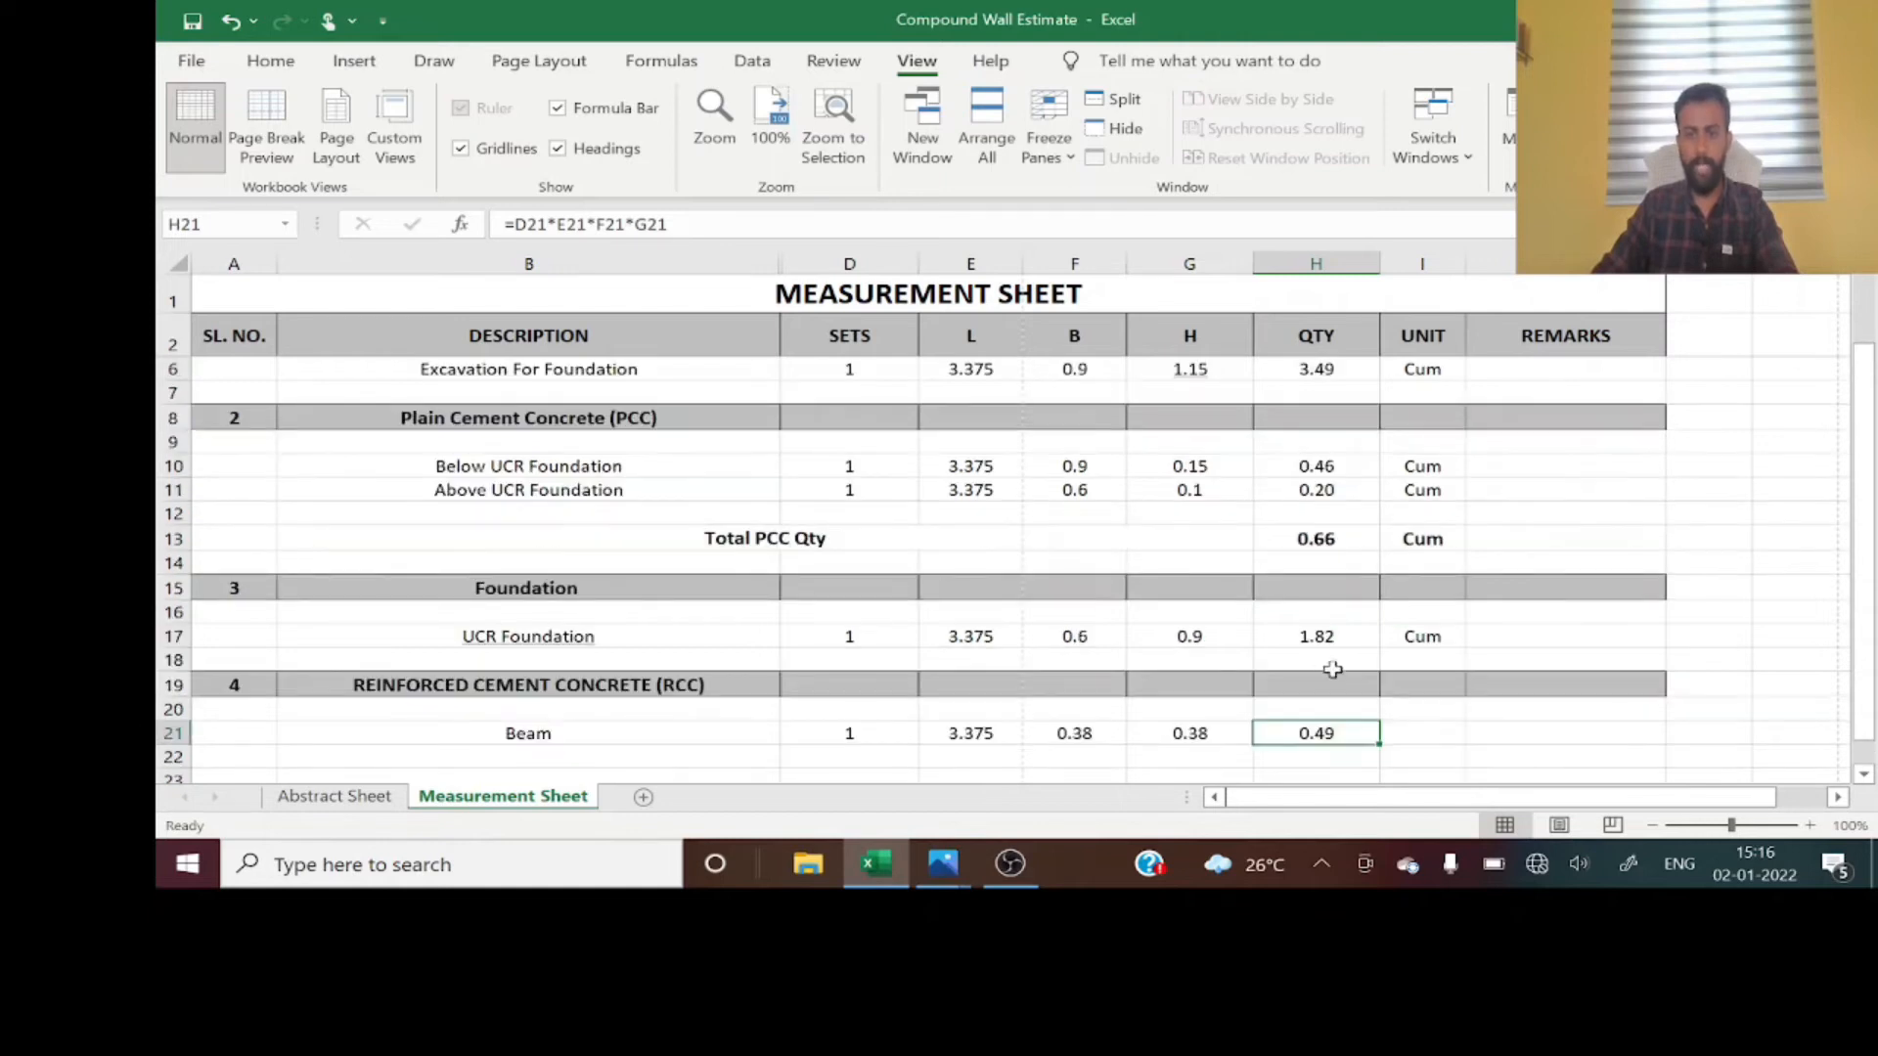
pyautogui.scroll(-2, 1317, 547)
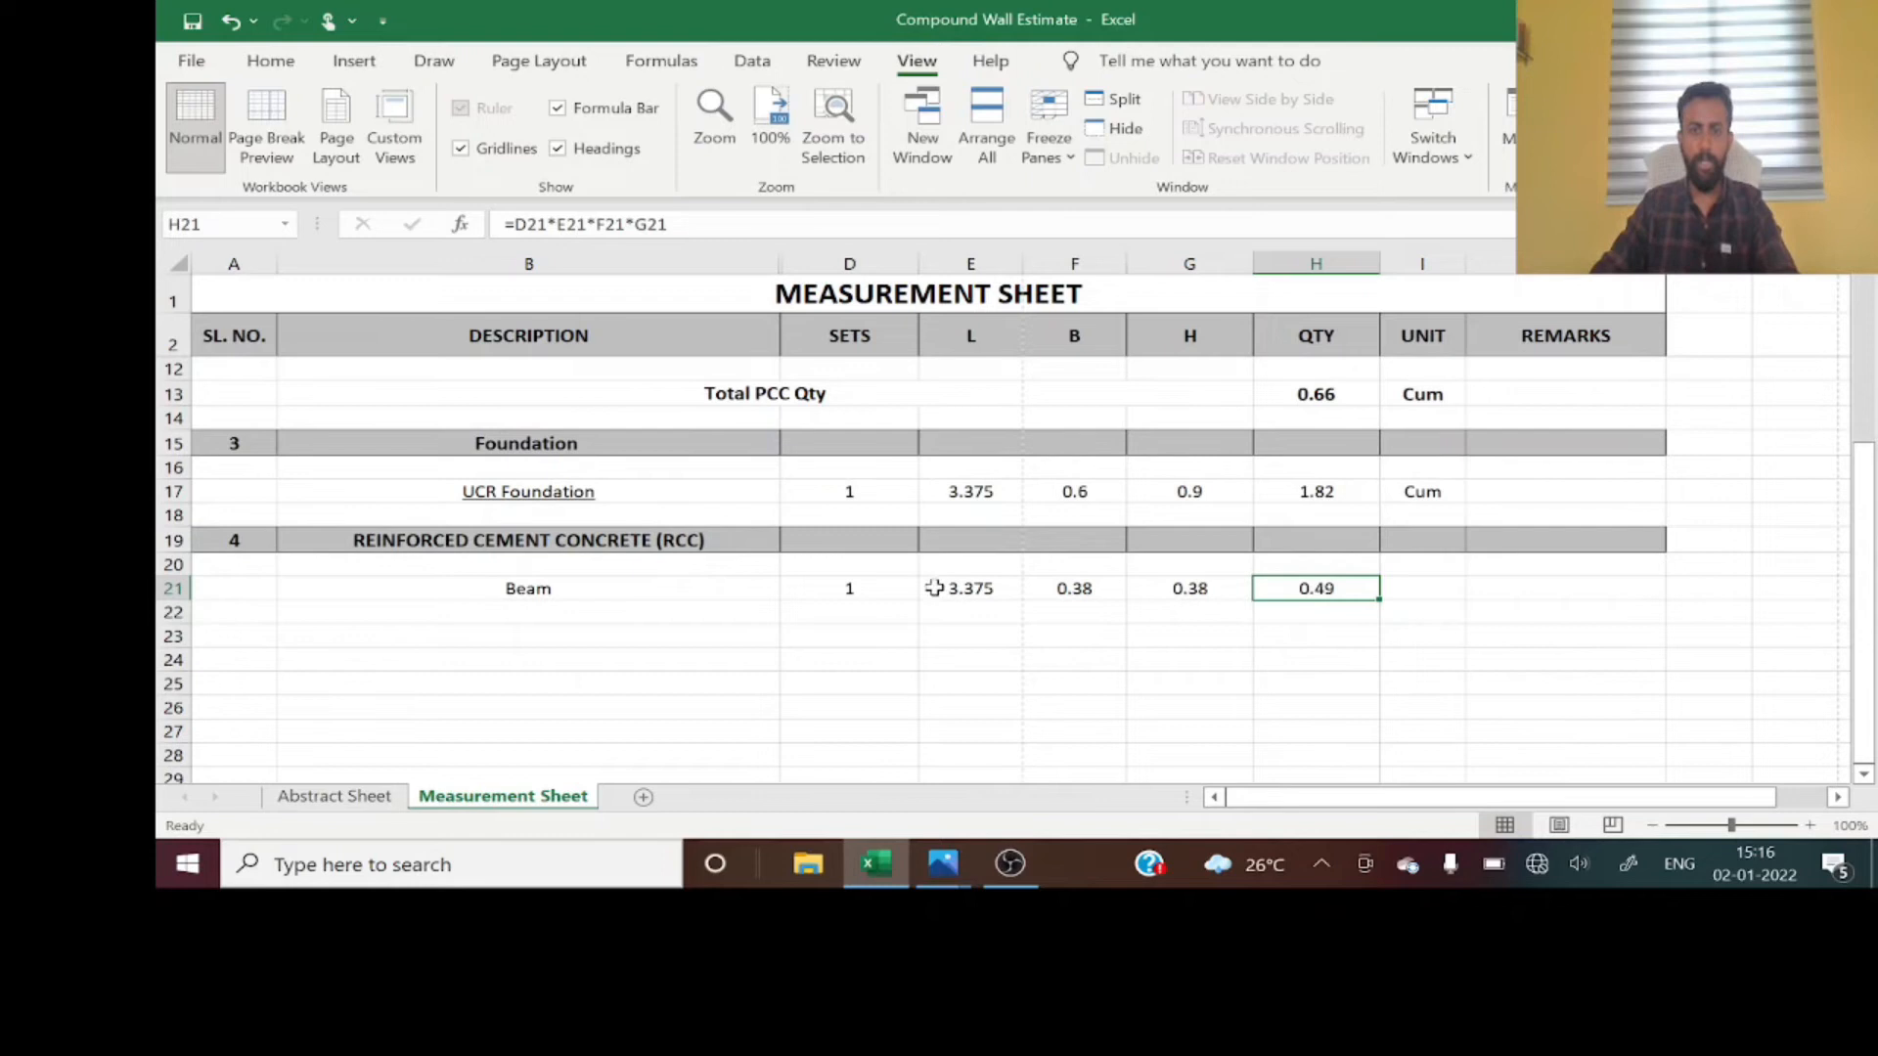
# - Review the Beam row's sets and dimensions, and enter Cum as its unit in I21
pyautogui.click(856, 585)
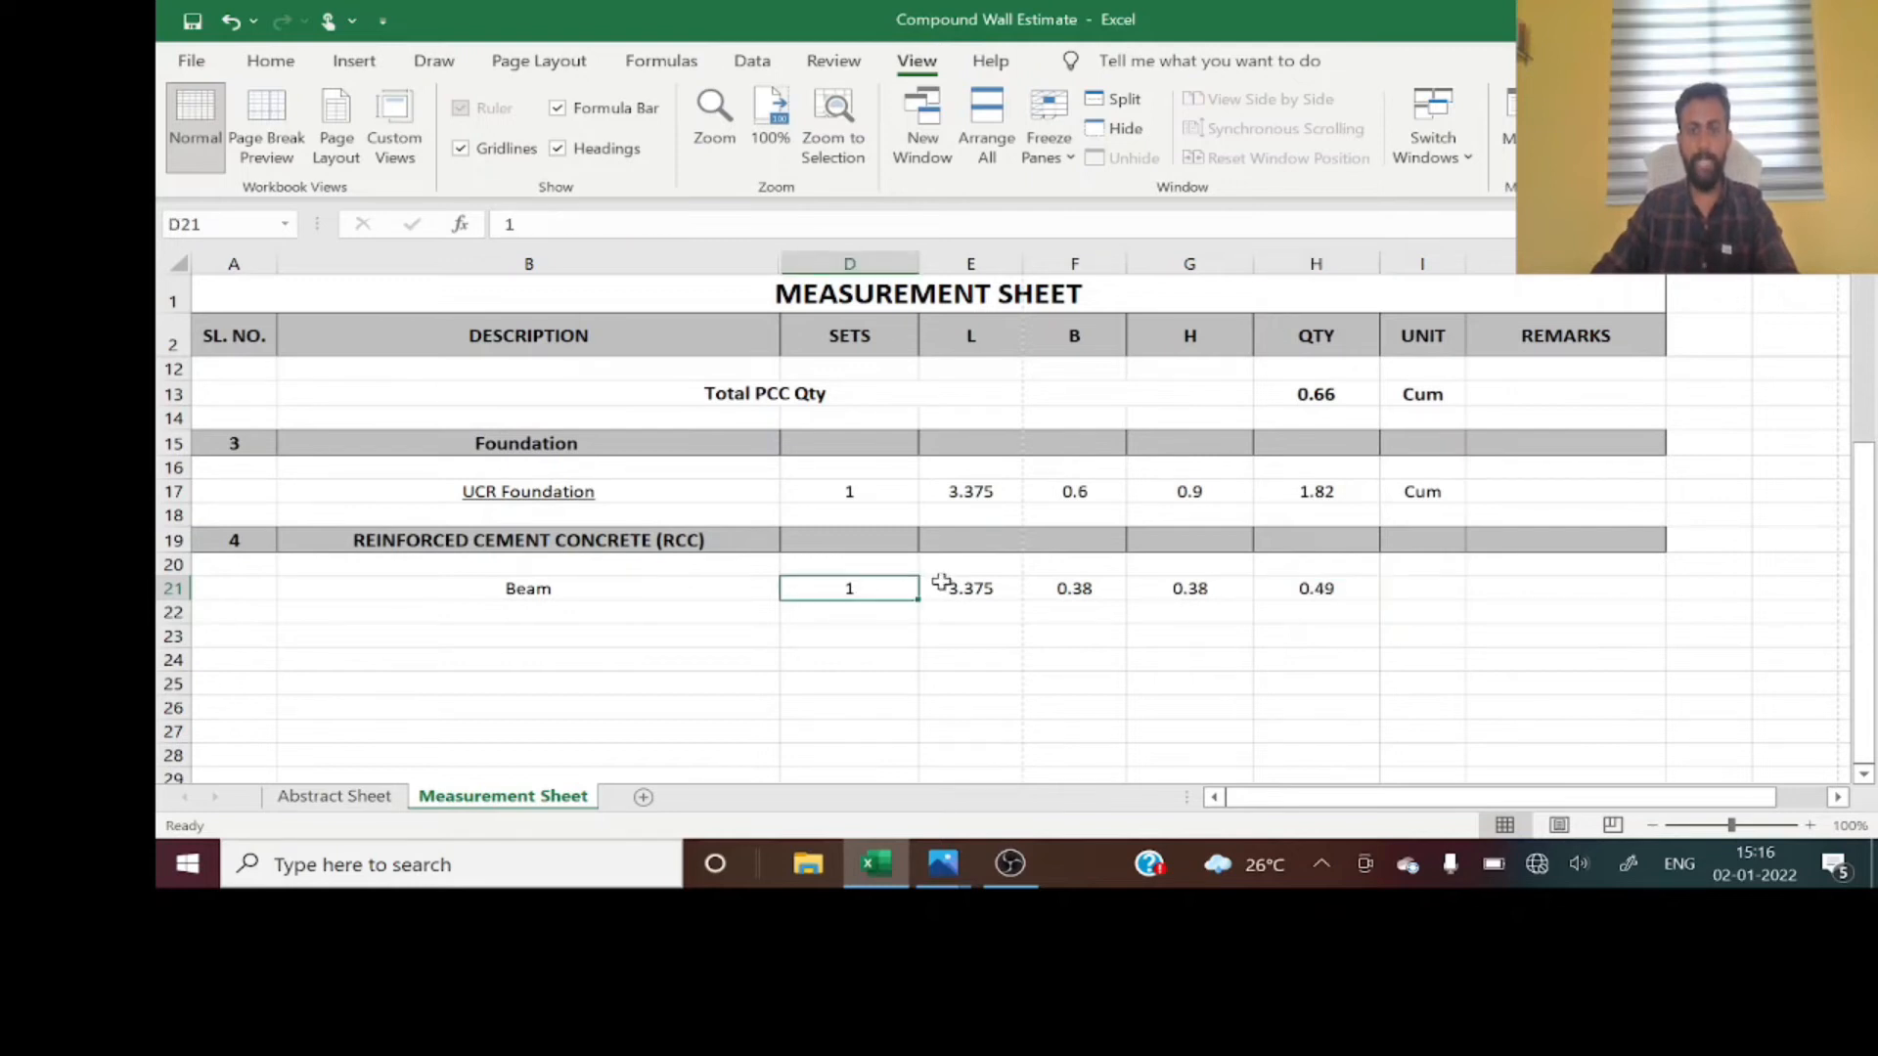
pyautogui.click(972, 587)
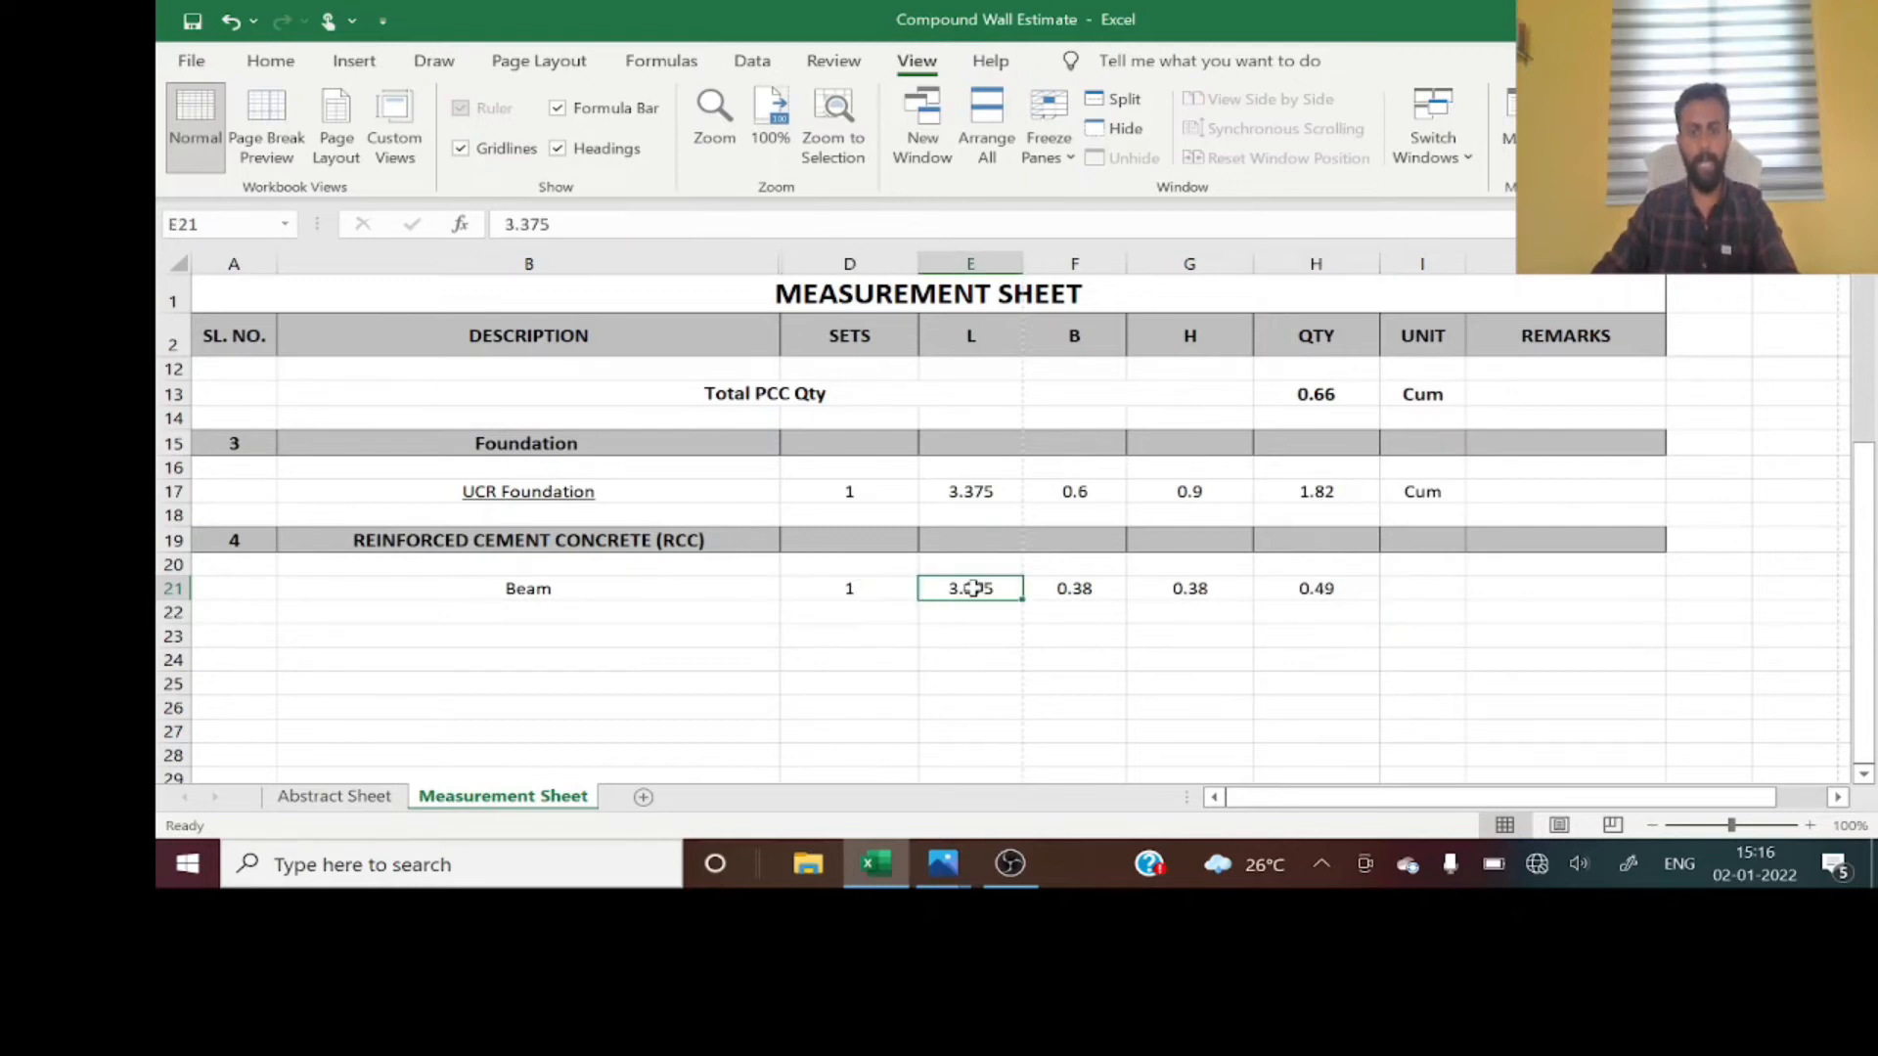
pyautogui.click(1075, 593)
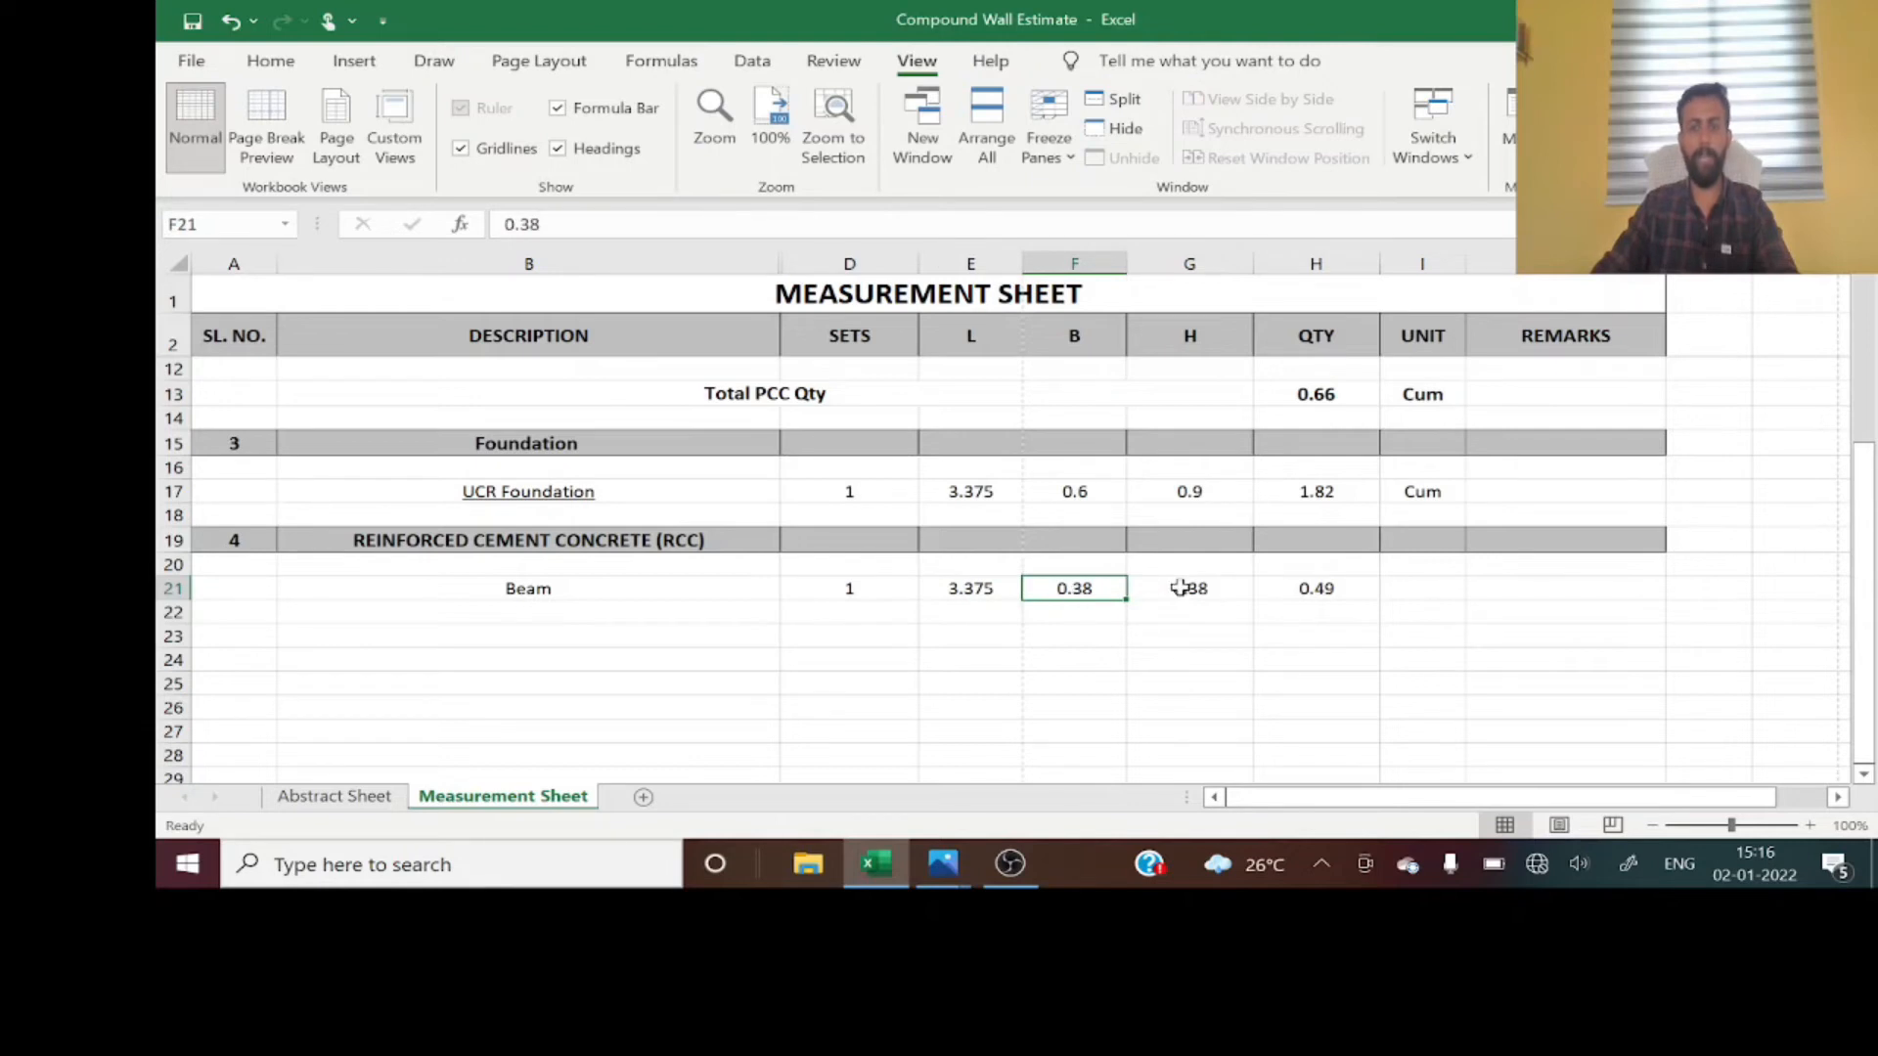
pyautogui.click(1180, 588)
pyautogui.click(1399, 591)
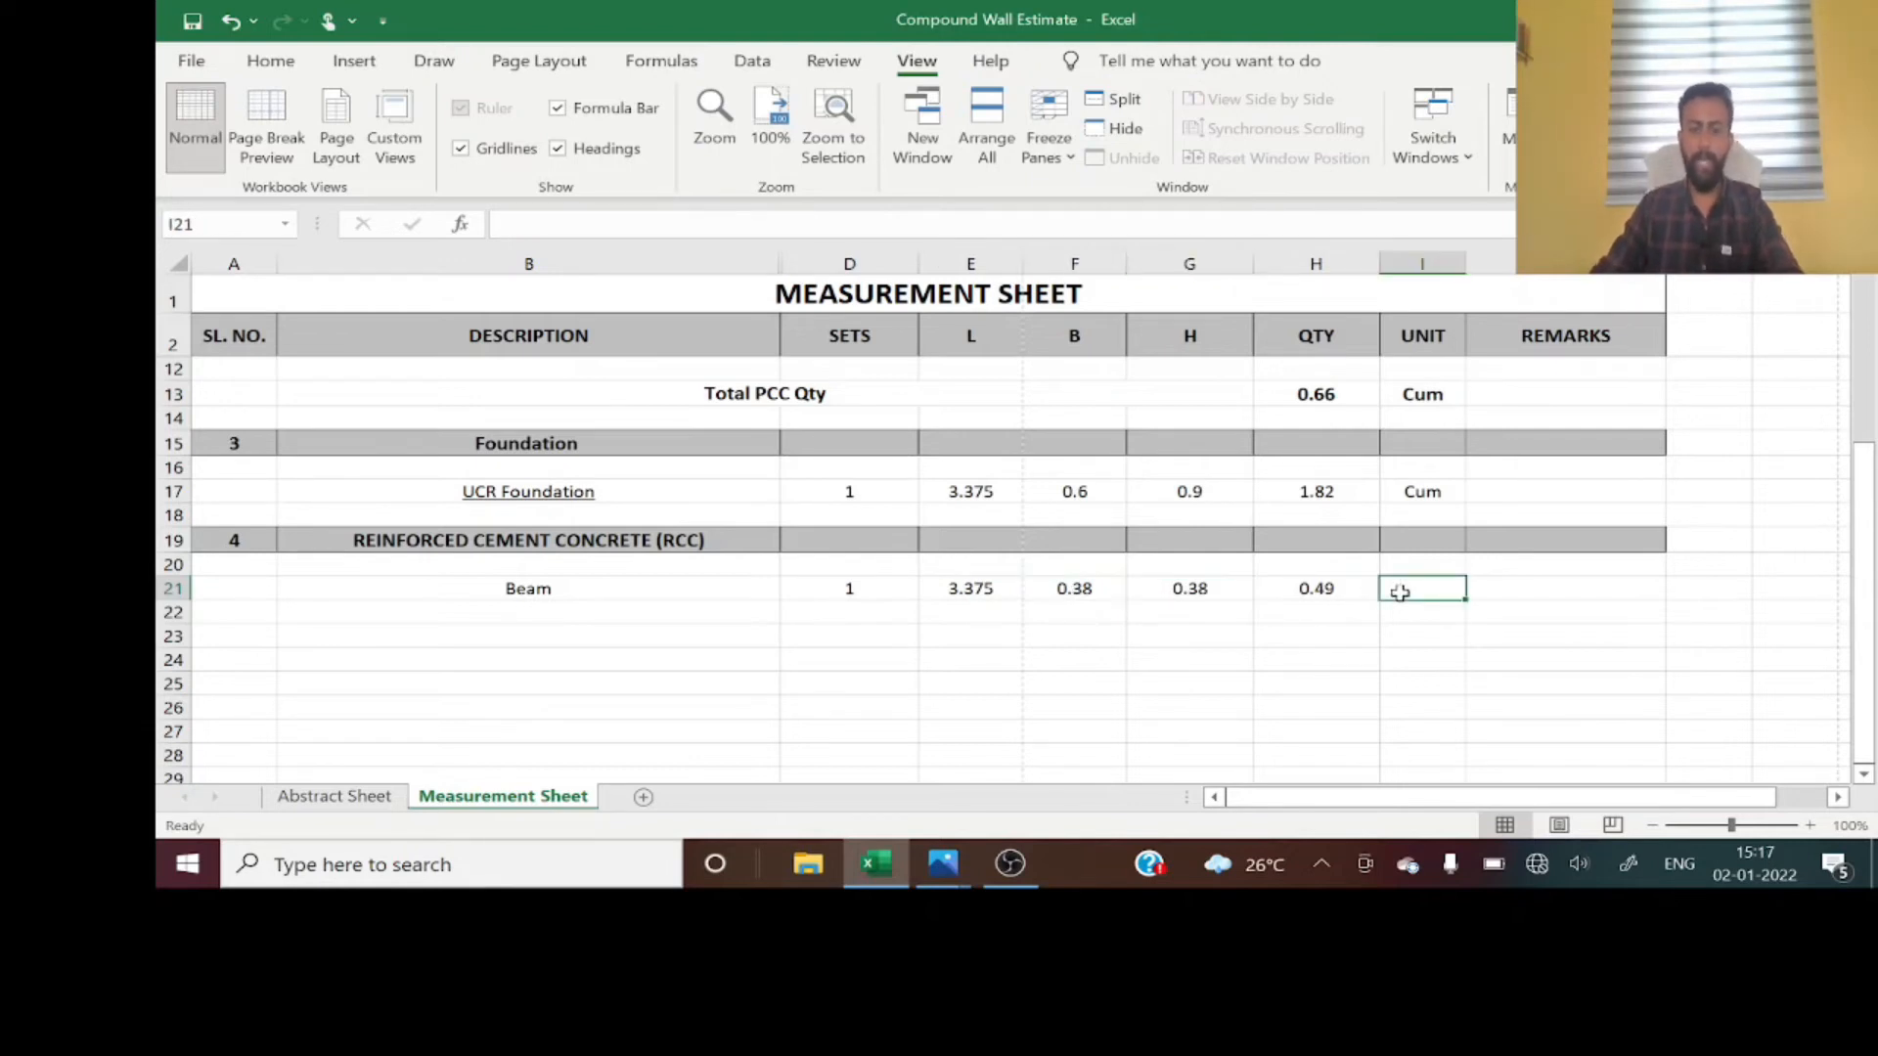
pyautogui.write('Cum')
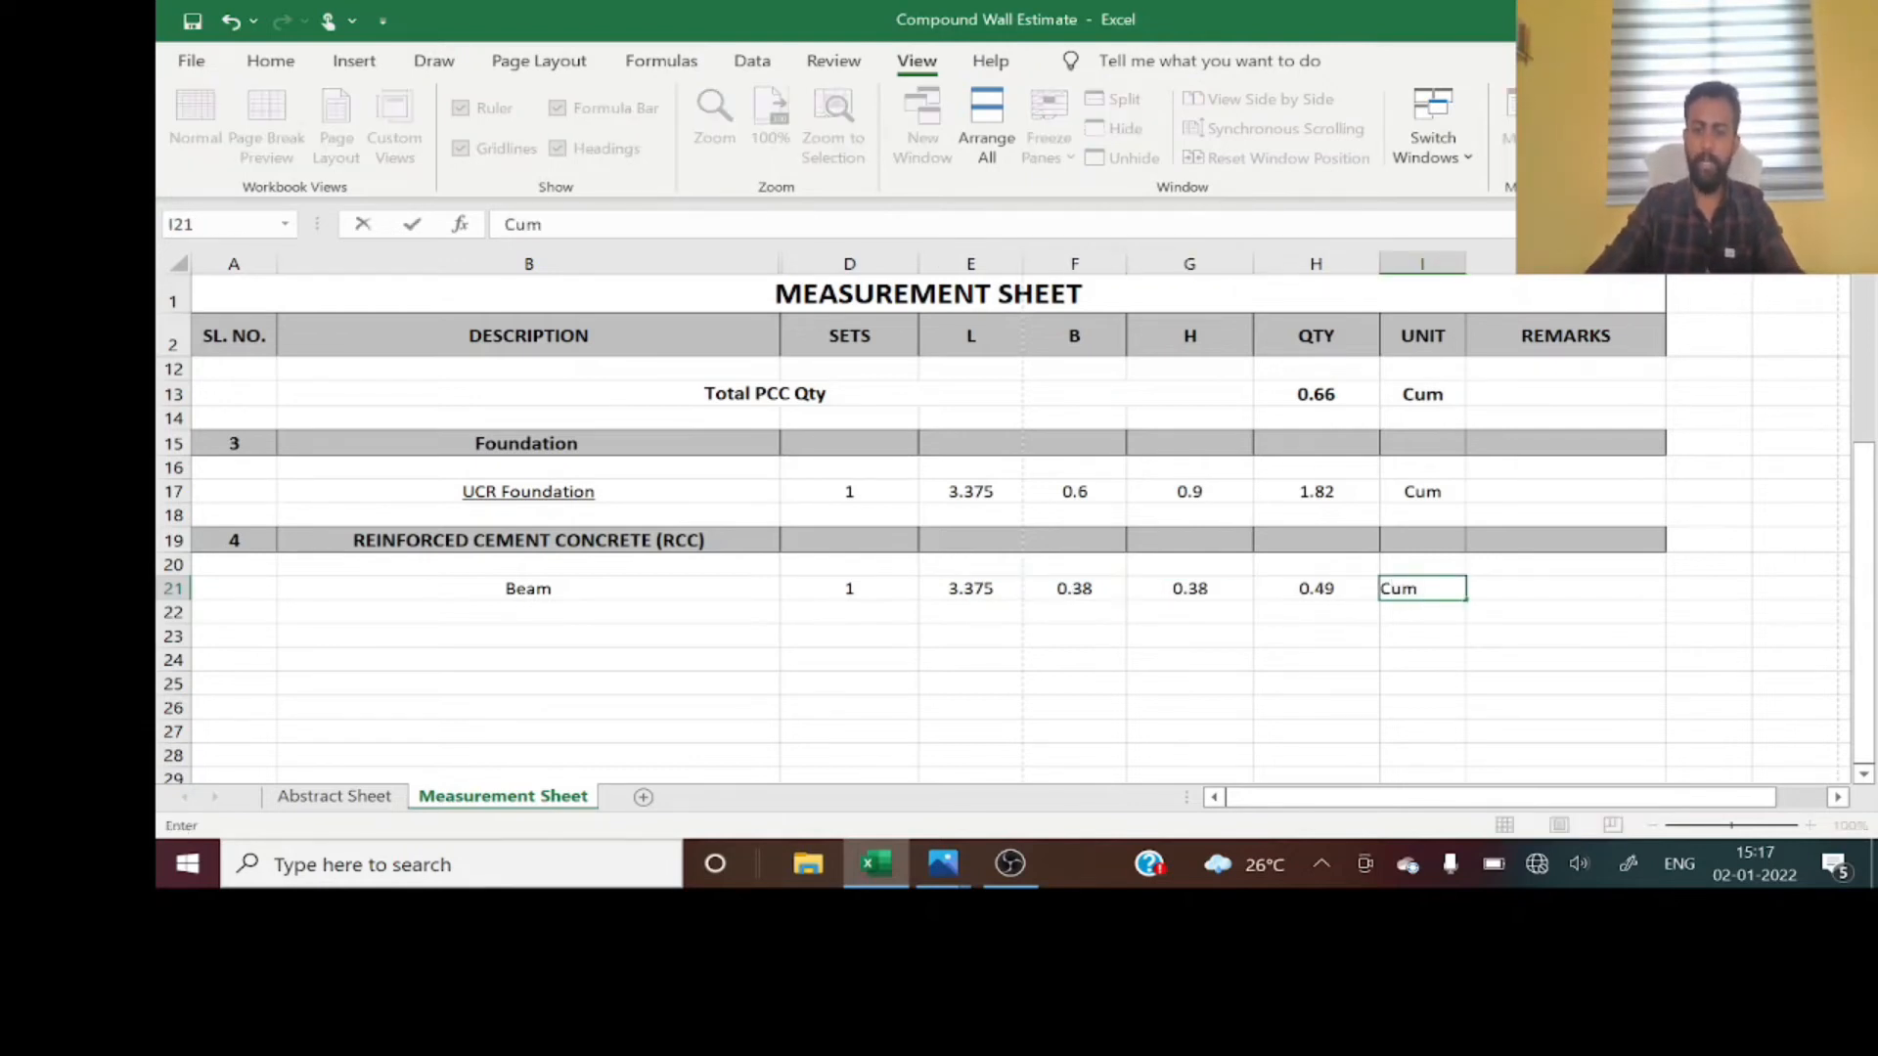
pyautogui.press('Return')
pyautogui.click(1362, 589)
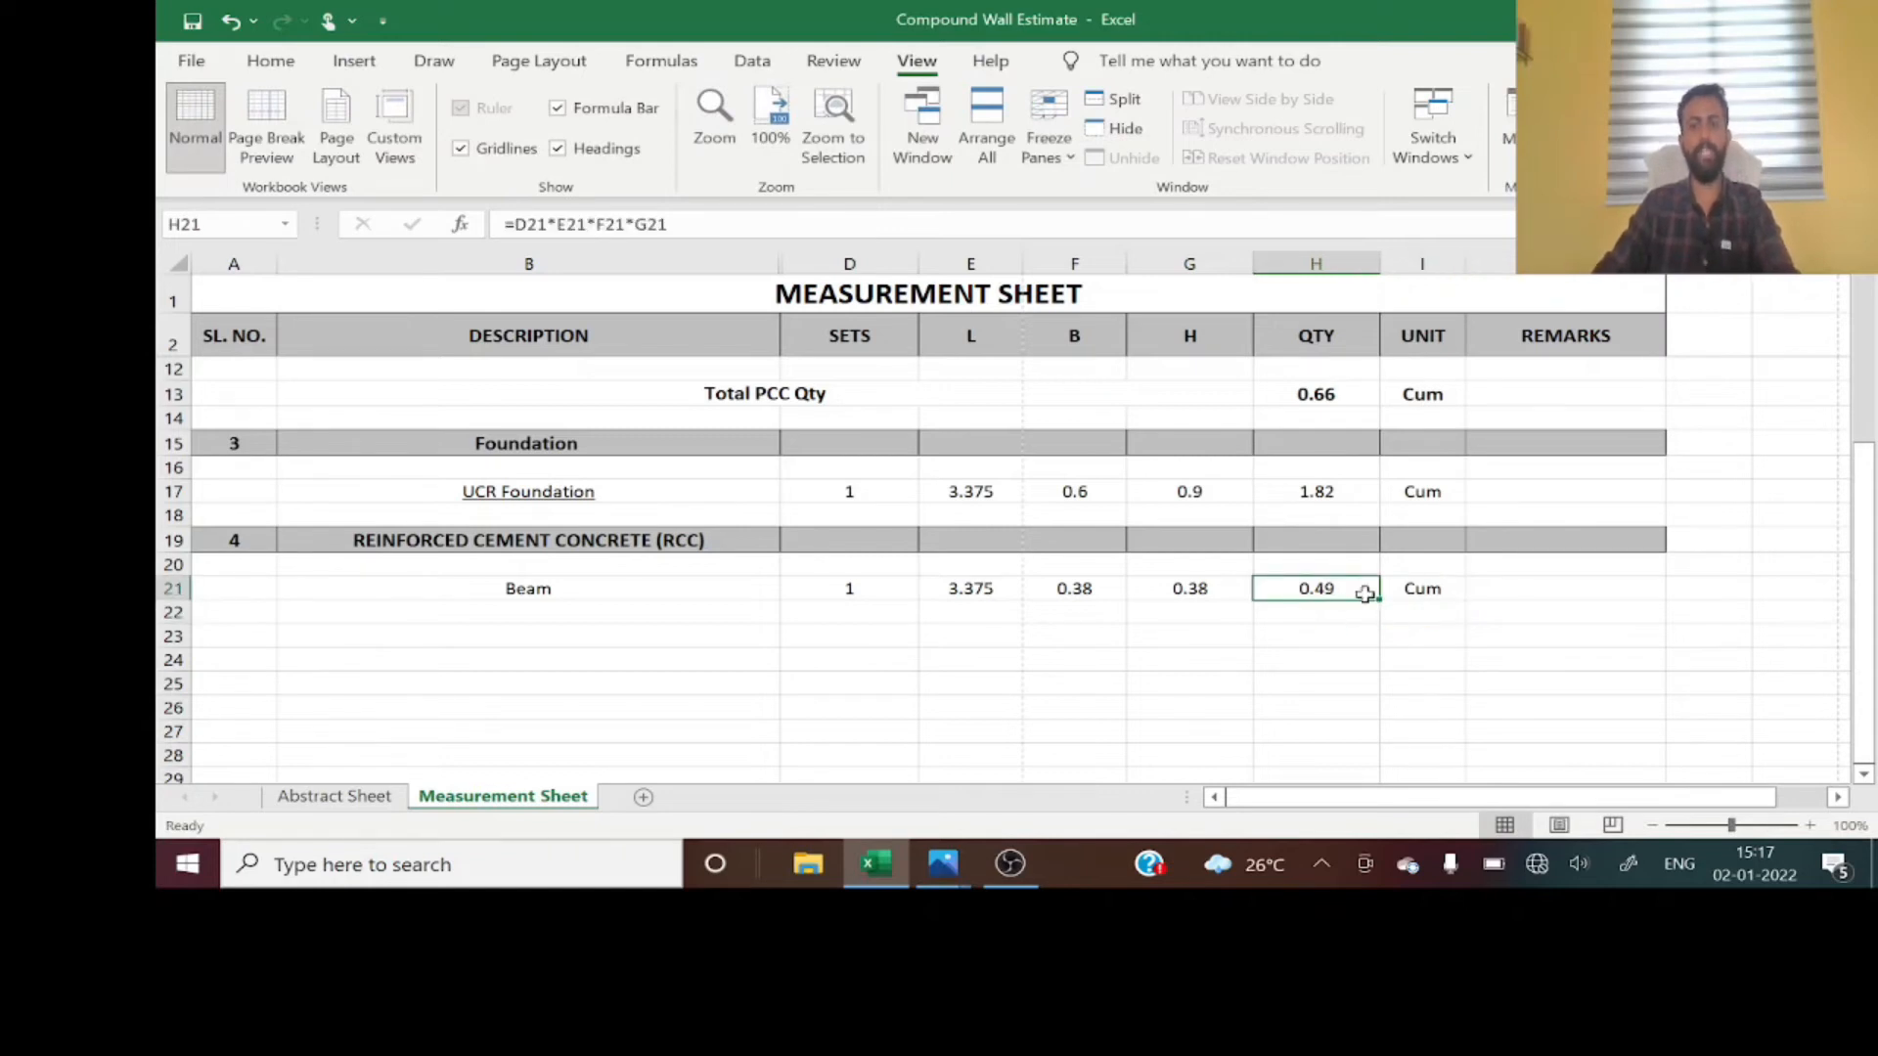
# - Select B22 for the next description, and switch to the compound wall drawing in Photos to examine the section and elevation above the beam
pyautogui.scroll(-2, 1418, 596)
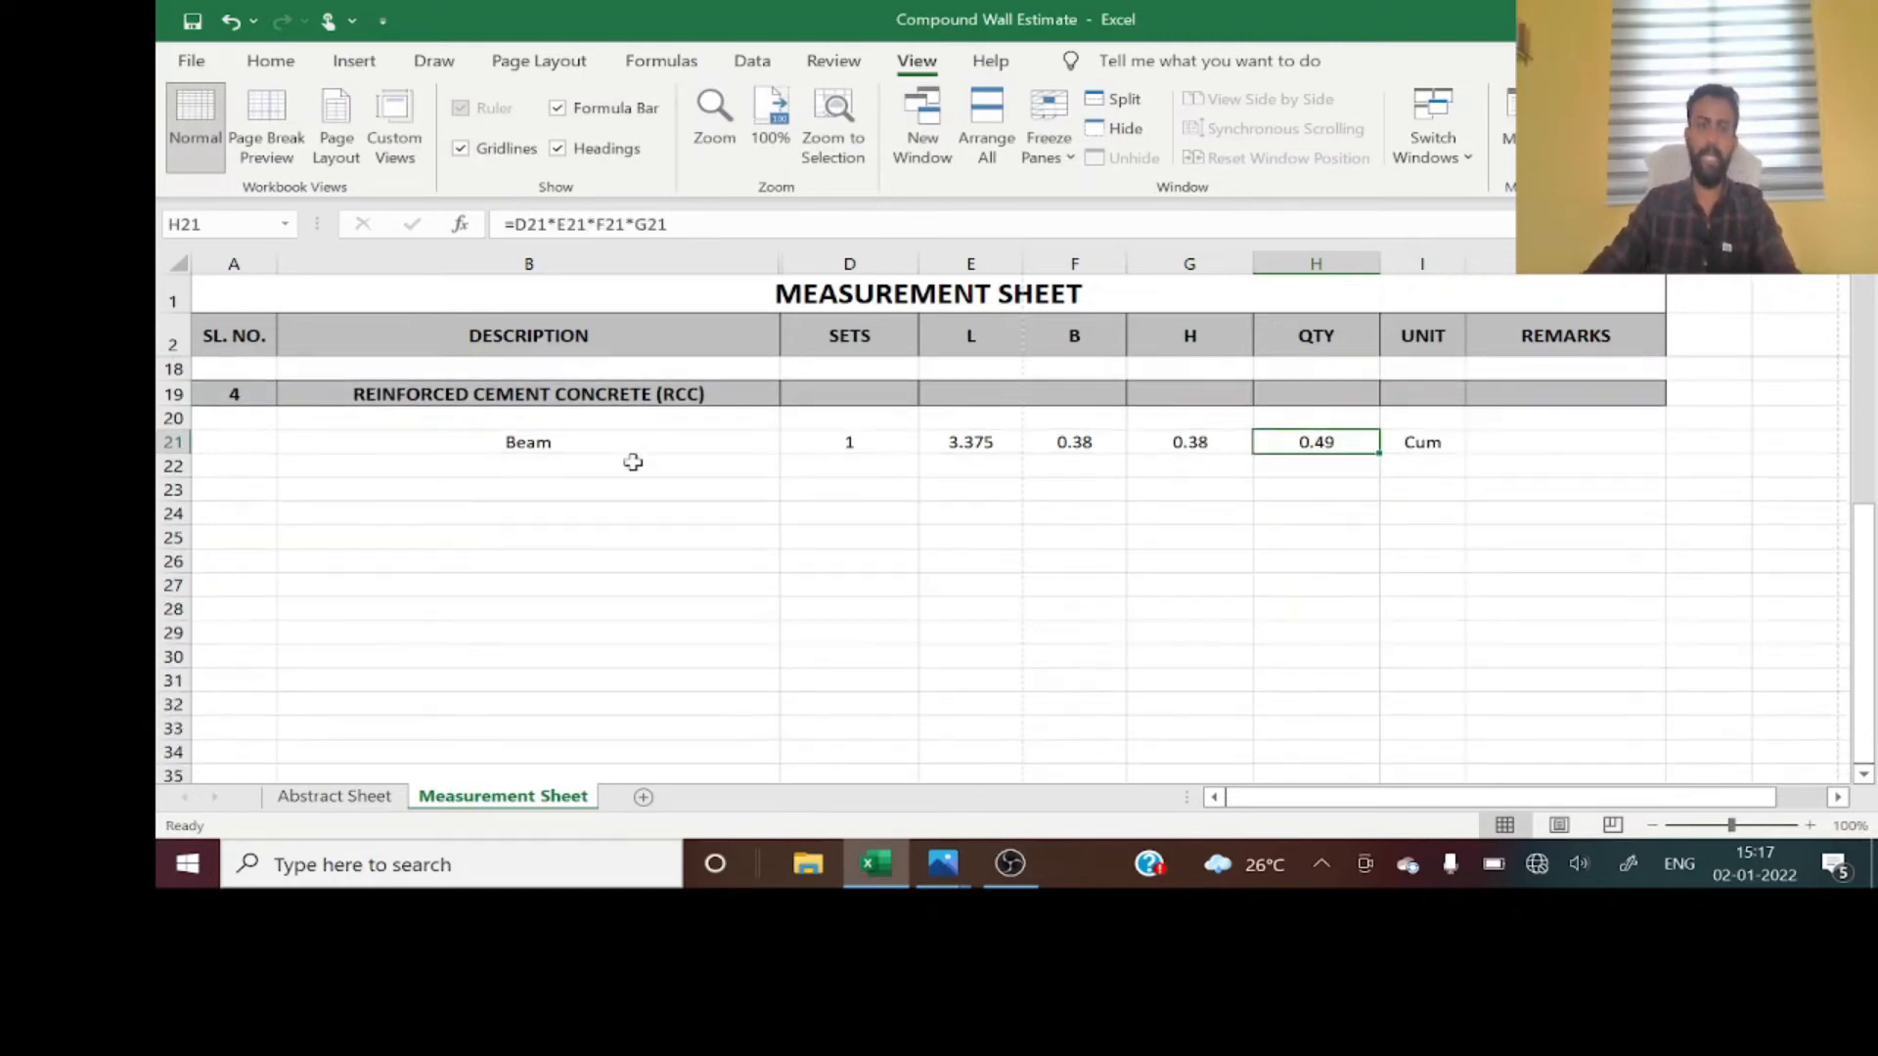
pyautogui.click(641, 465)
pyautogui.hotkey('alt', 'Tab')
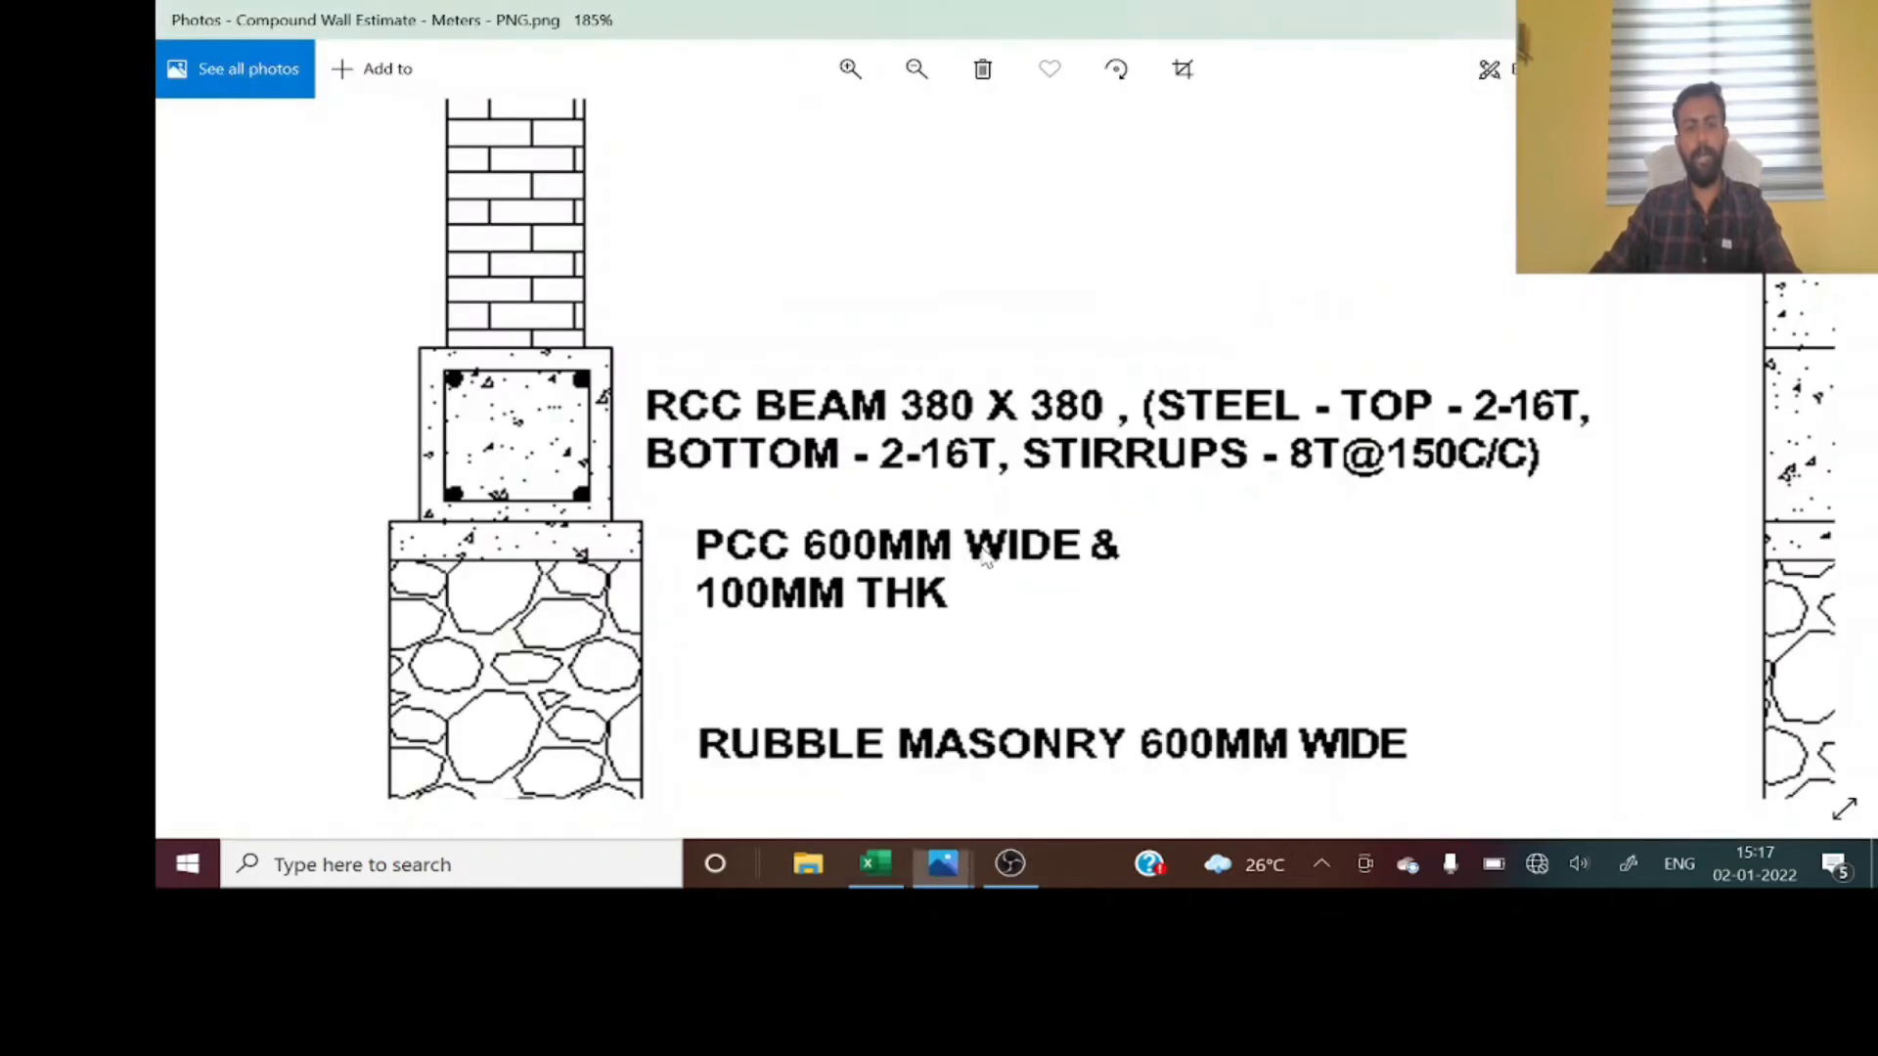
pyautogui.scroll(-2, 754, 696)
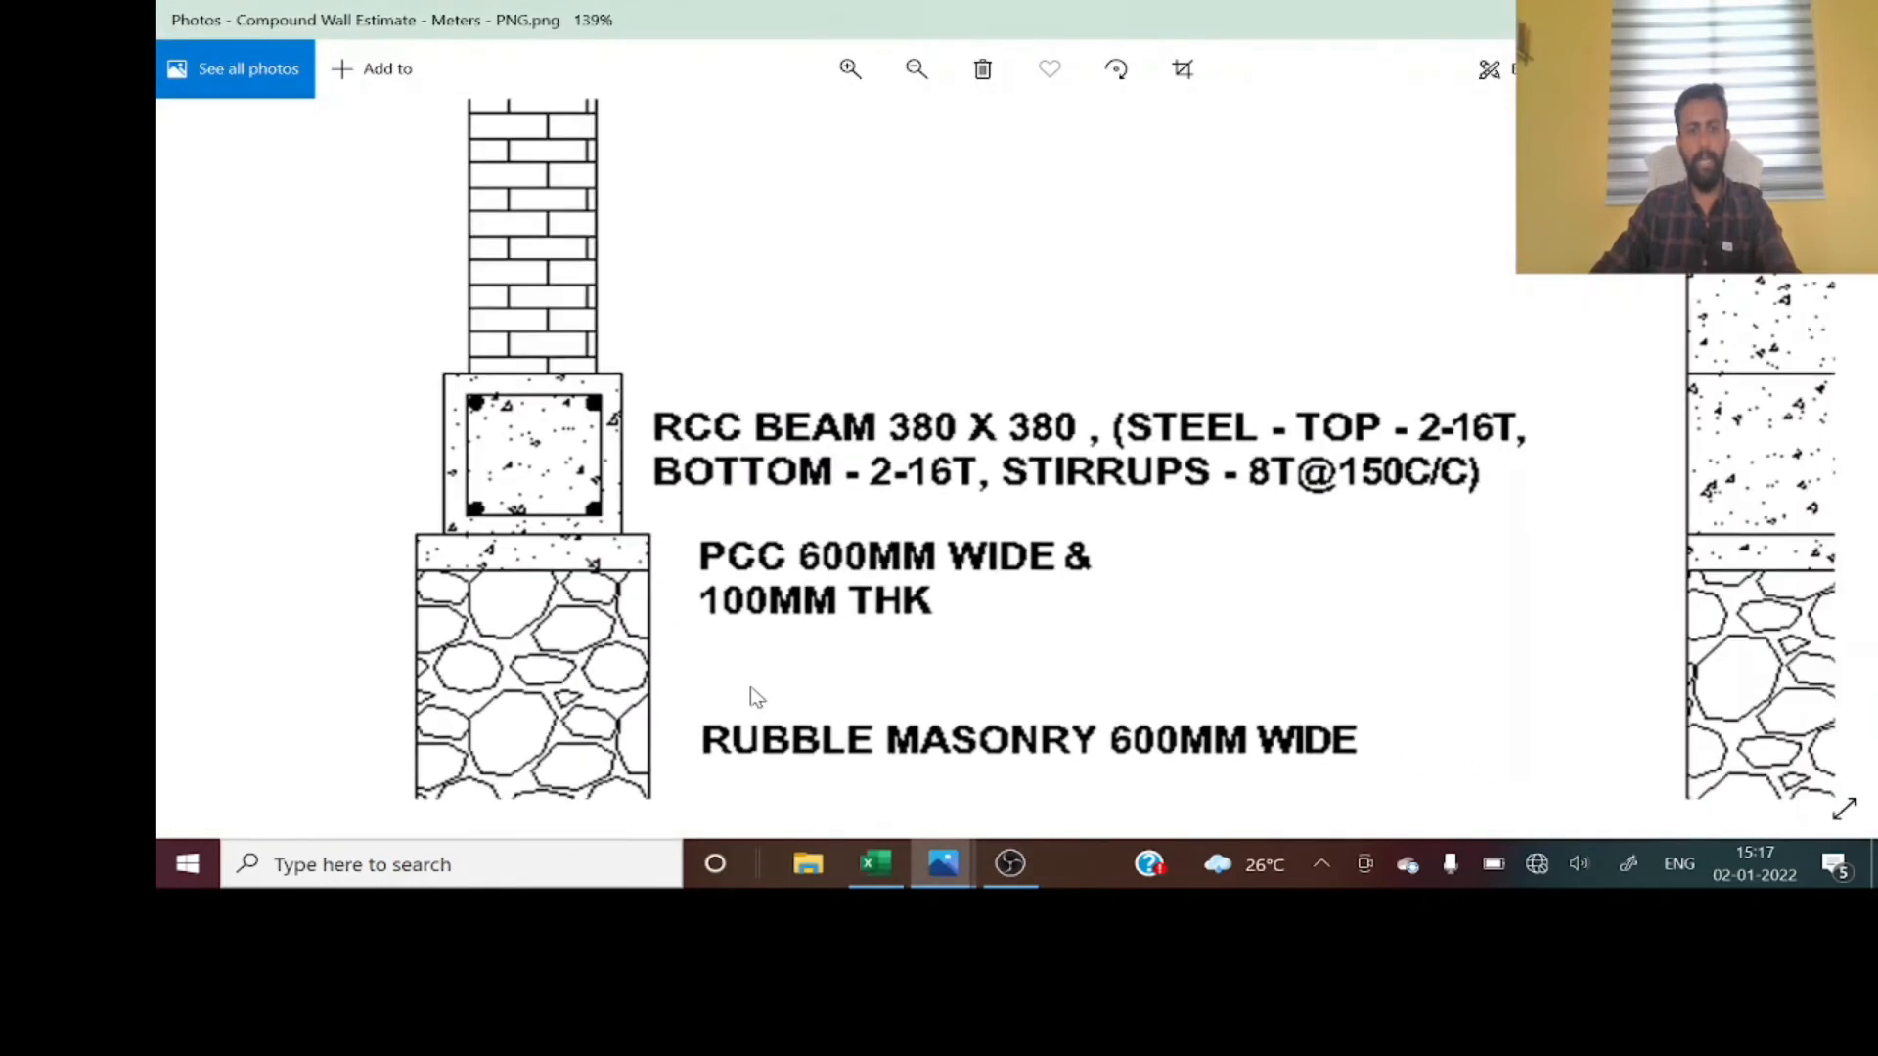
pyautogui.scroll(-3, 754, 696)
pyautogui.scroll(2, 1426, 306)
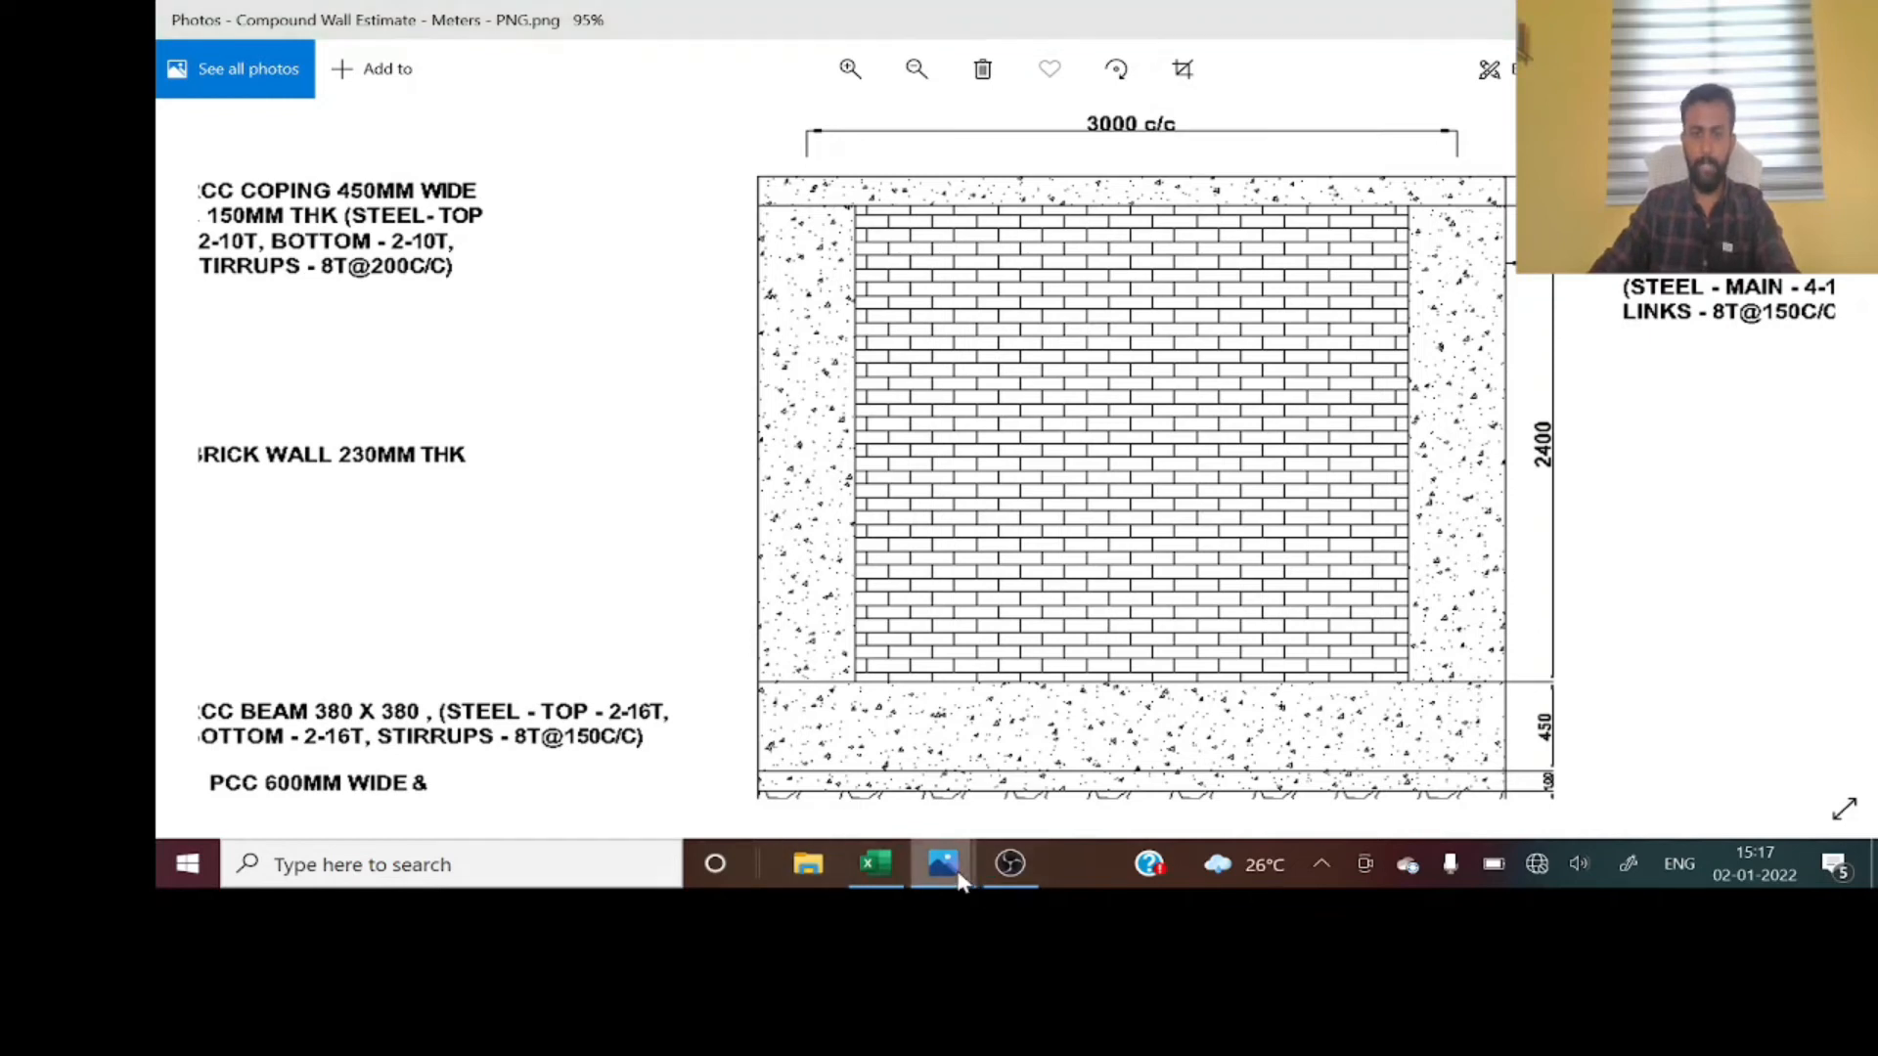
# - Open the Compound Wall Estimate Model 2 image in Photos and examine the RCC members of the wall above the beam
pyautogui.moveTo(945, 869)
pyautogui.click(1081, 766)
pyautogui.scroll(1, 692, 490)
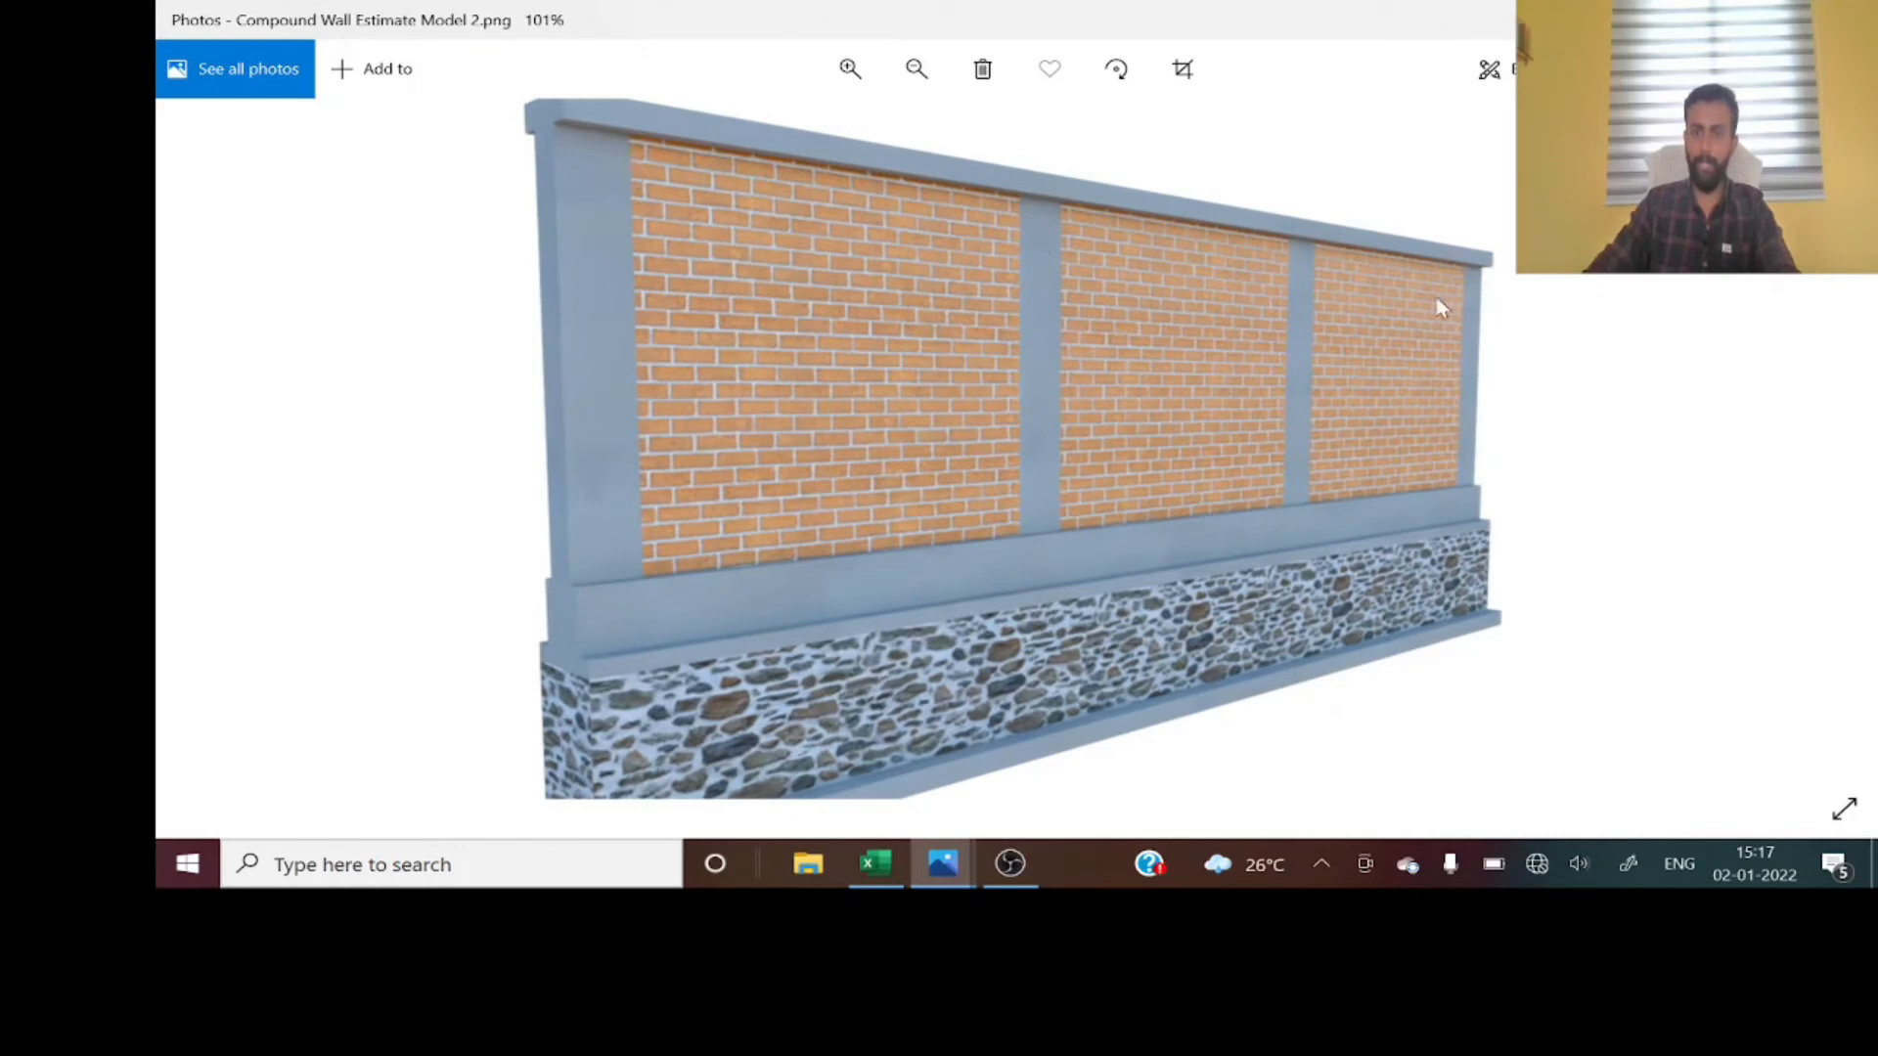
pyautogui.scroll(-1, 600, 238)
pyautogui.scroll(1, 650, 167)
pyautogui.hotkey('alt', 'Tab')
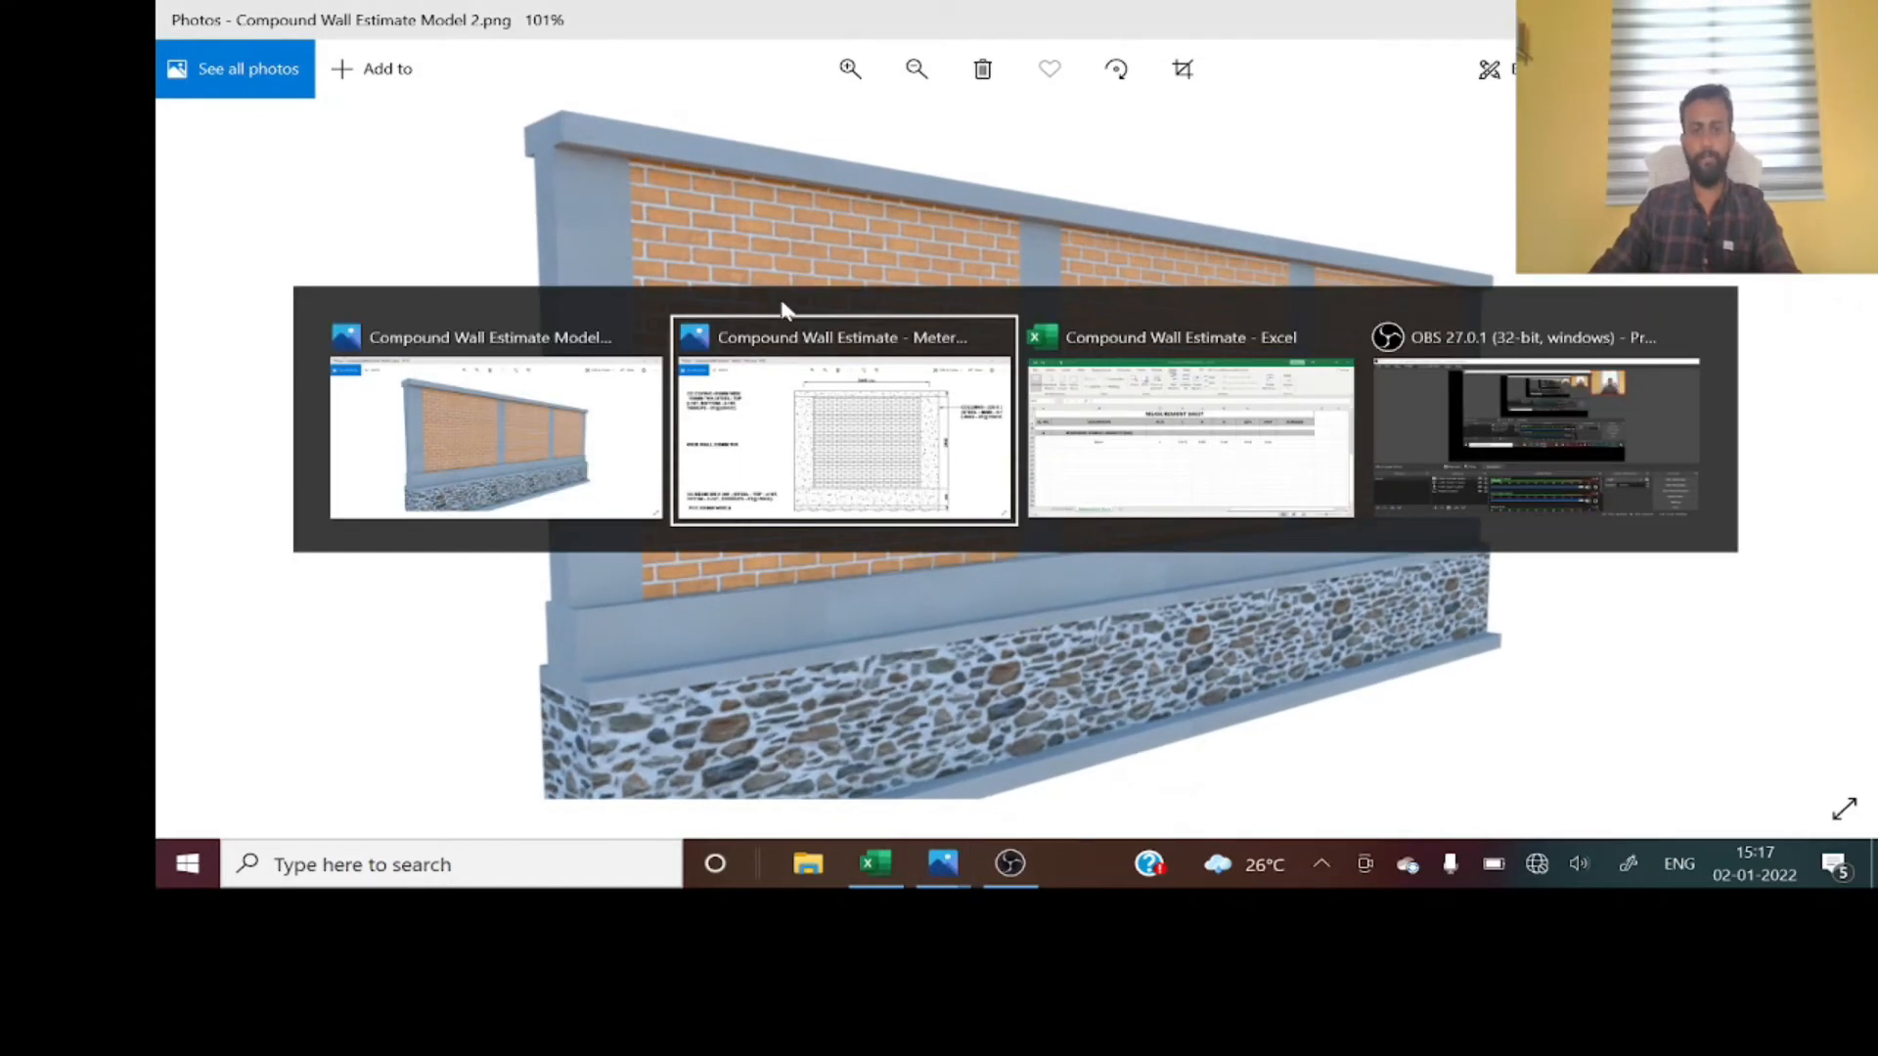